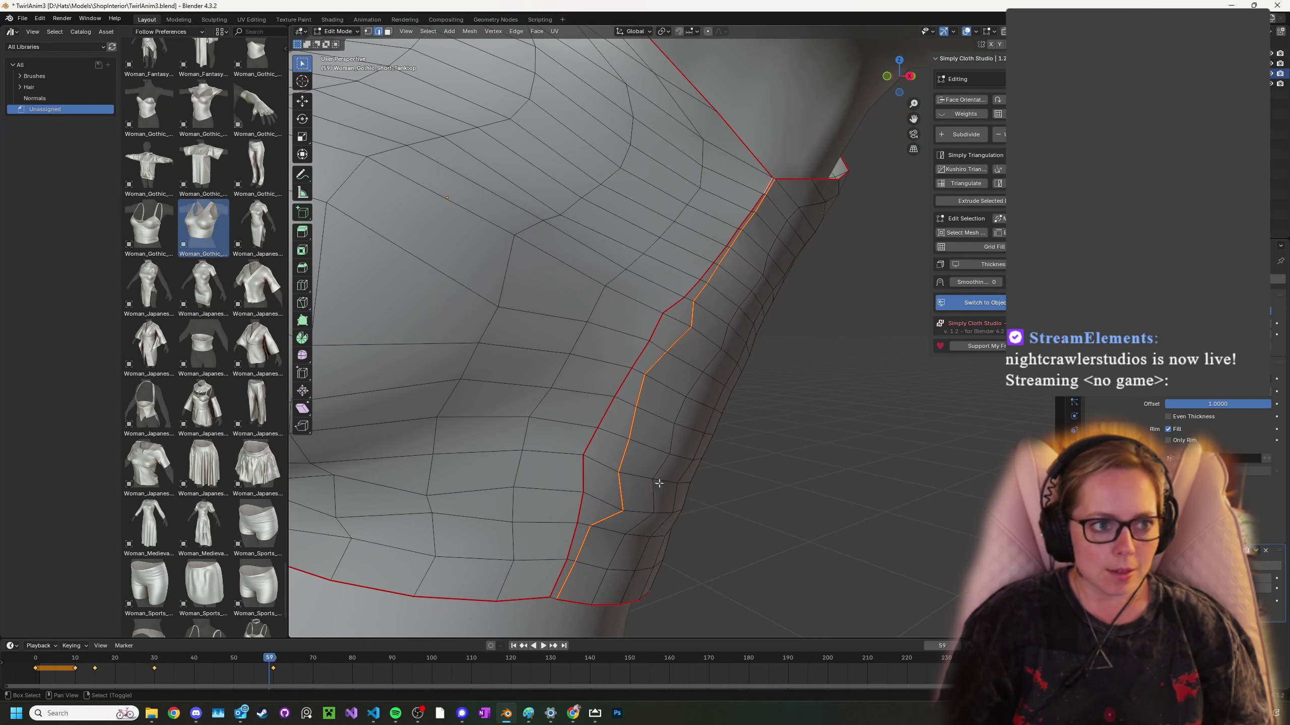
- Select both open edge paths of the tank top's side seam and close them with Sew - Close Selection
ctrl+click(549, 592)
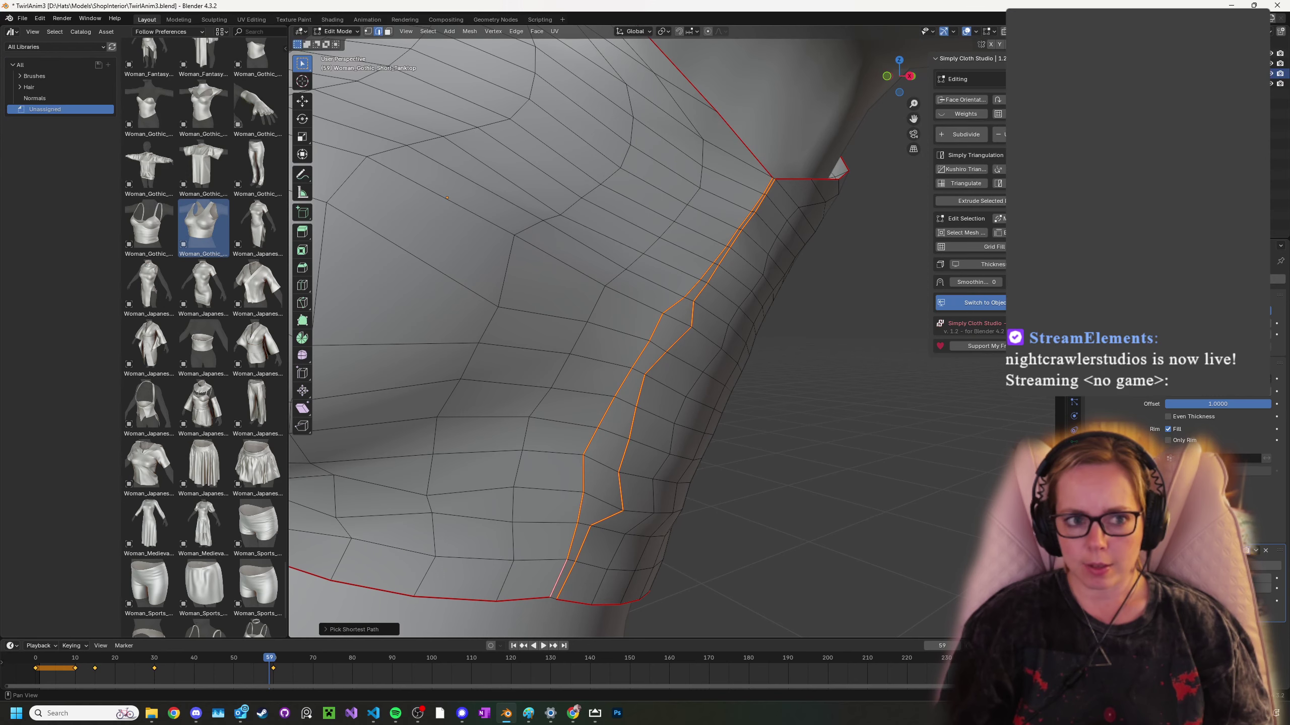
scroll(754, 245, up, 1)
scroll(723, 309, down, 2)
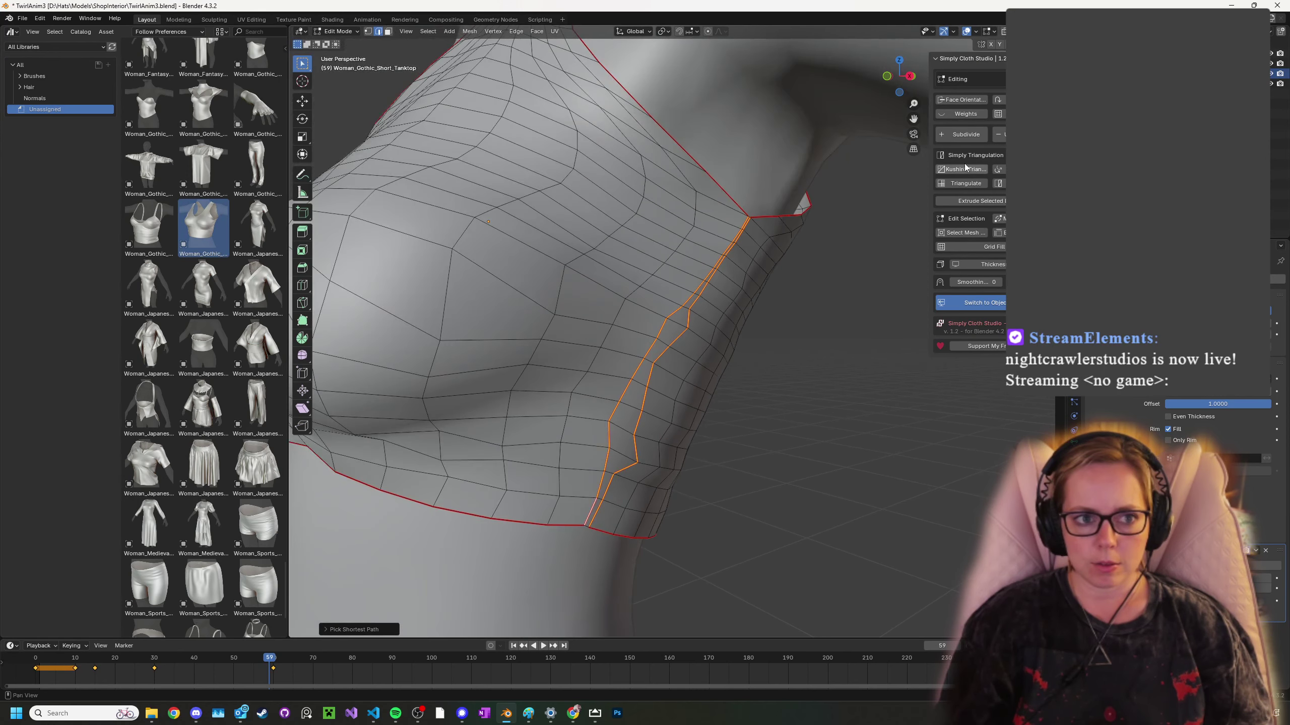
click(973, 80)
click(972, 118)
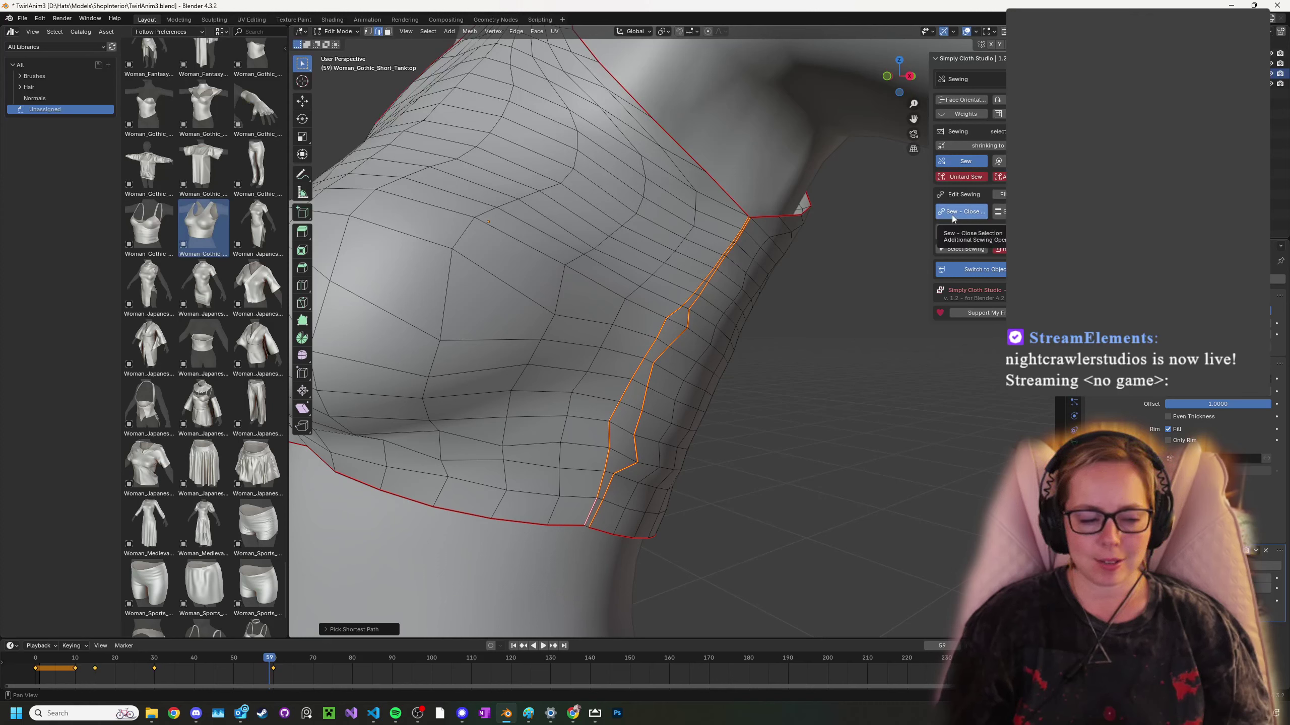
click(976, 212)
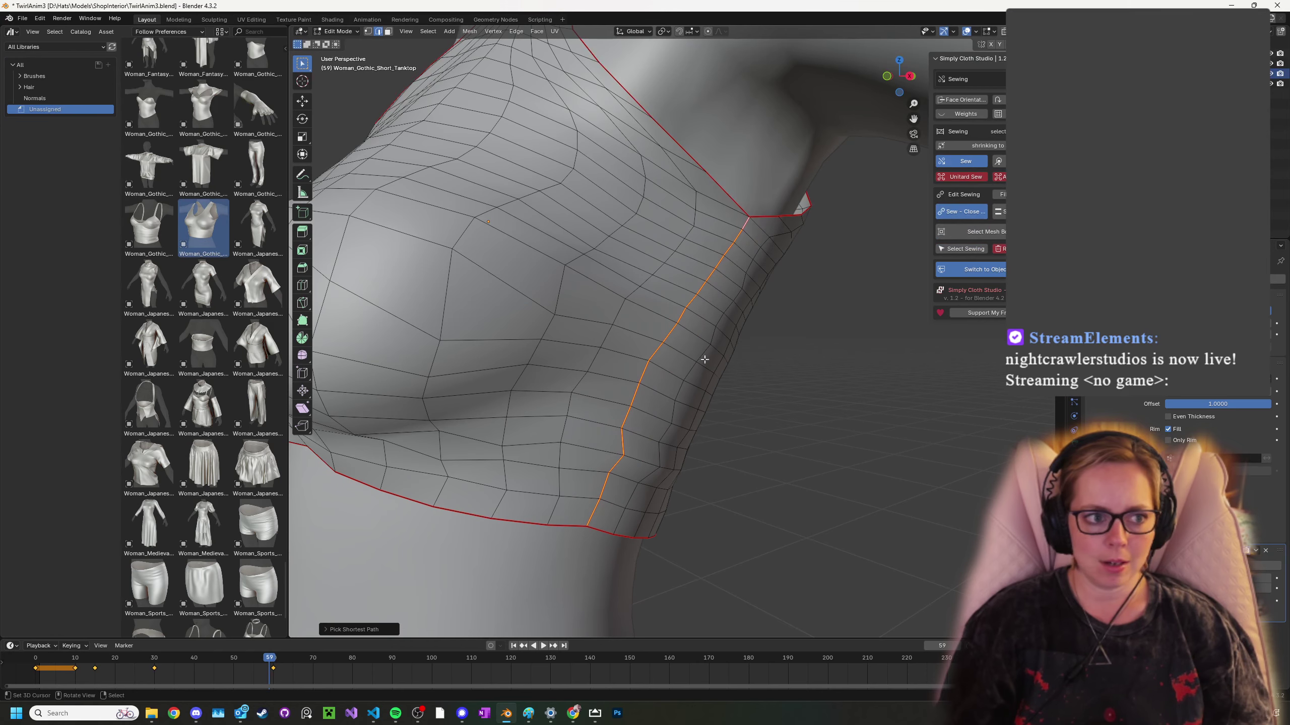
- Select both edge paths of the tank top's opposite side seam and close that gap with Sew - Close Selection
middle_drag(721, 325, 649, 327)
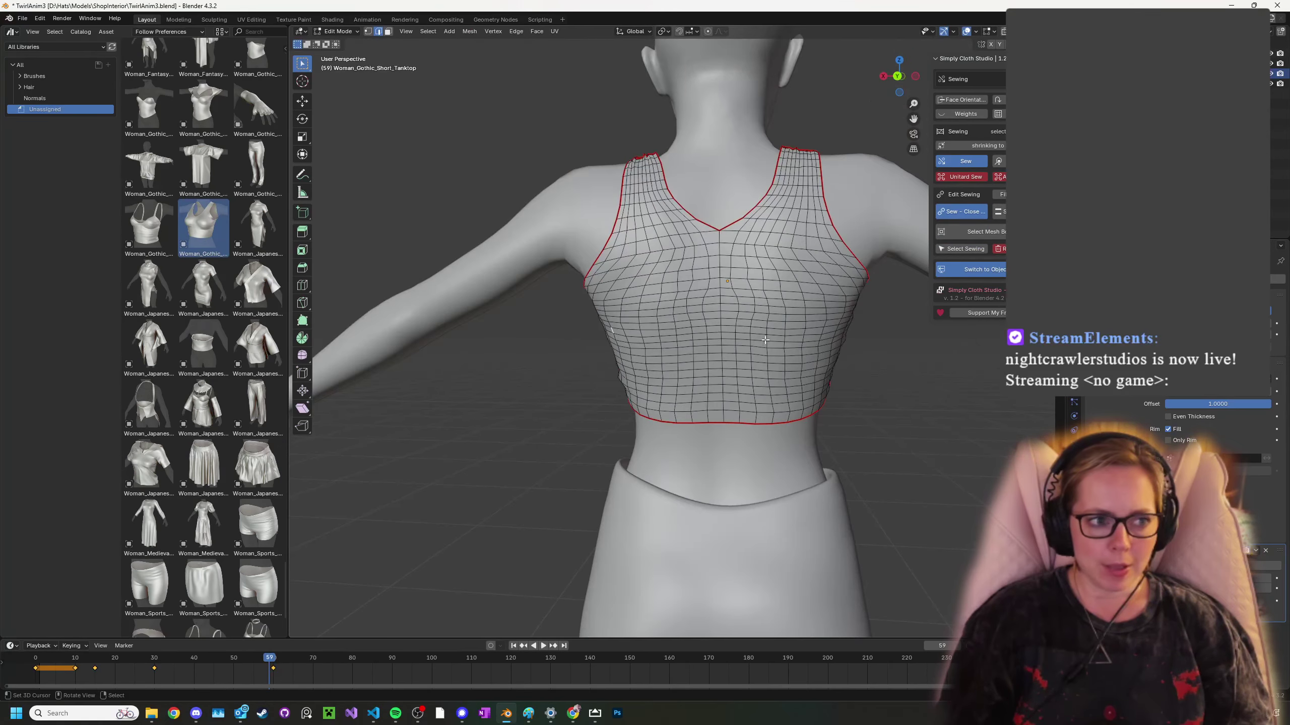
middle_drag(886, 347, 784, 362)
scroll(784, 363, up, 3)
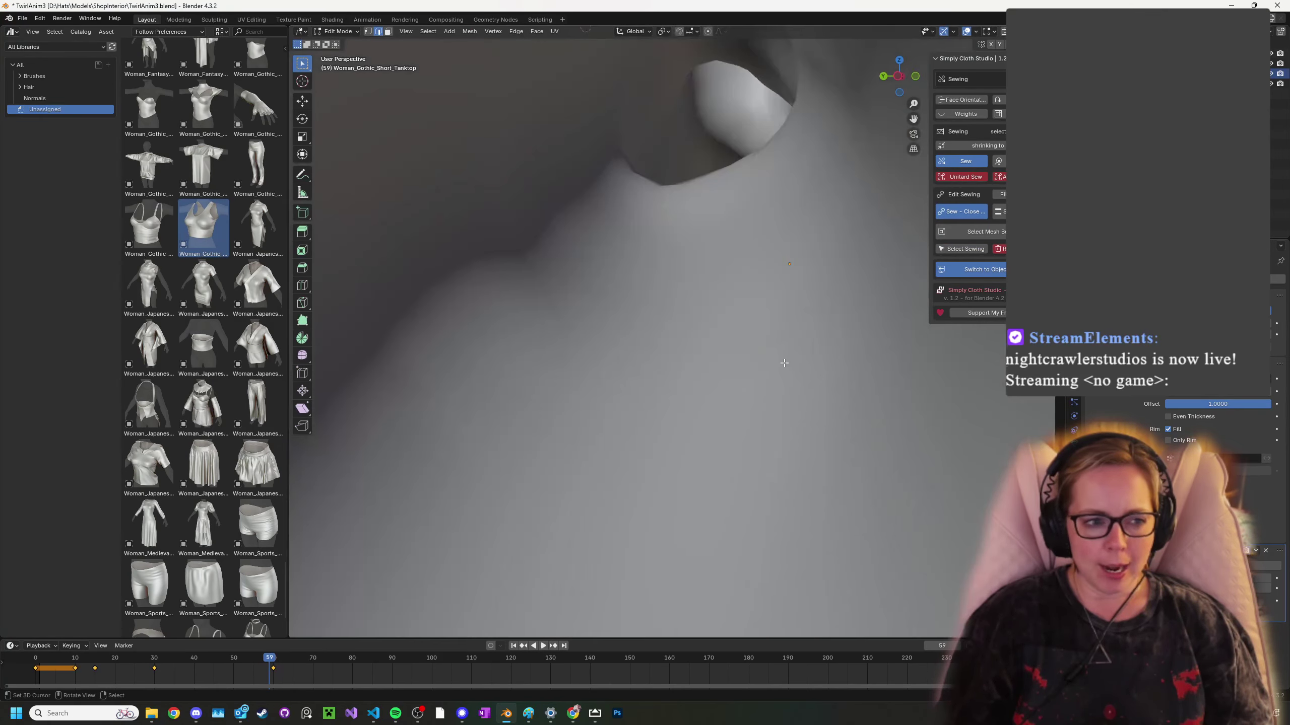
scroll(784, 363, down, 5)
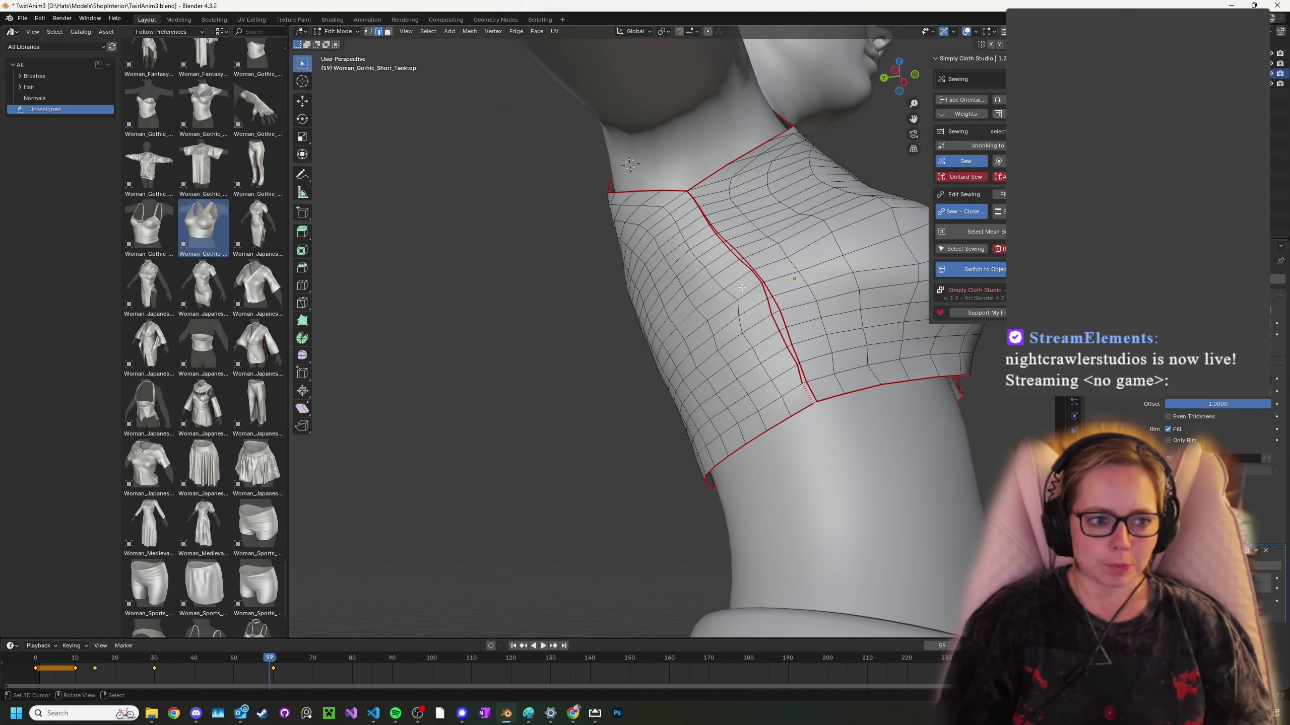
middle_drag(742, 288, 724, 284)
scroll(723, 284, up, 3)
mouse_move(787, 254)
middle_down()
mouse_move(817, 244)
mouse_move(724, 245)
mouse_move(789, 260)
middle_up()
ctrl+click(700, 156)
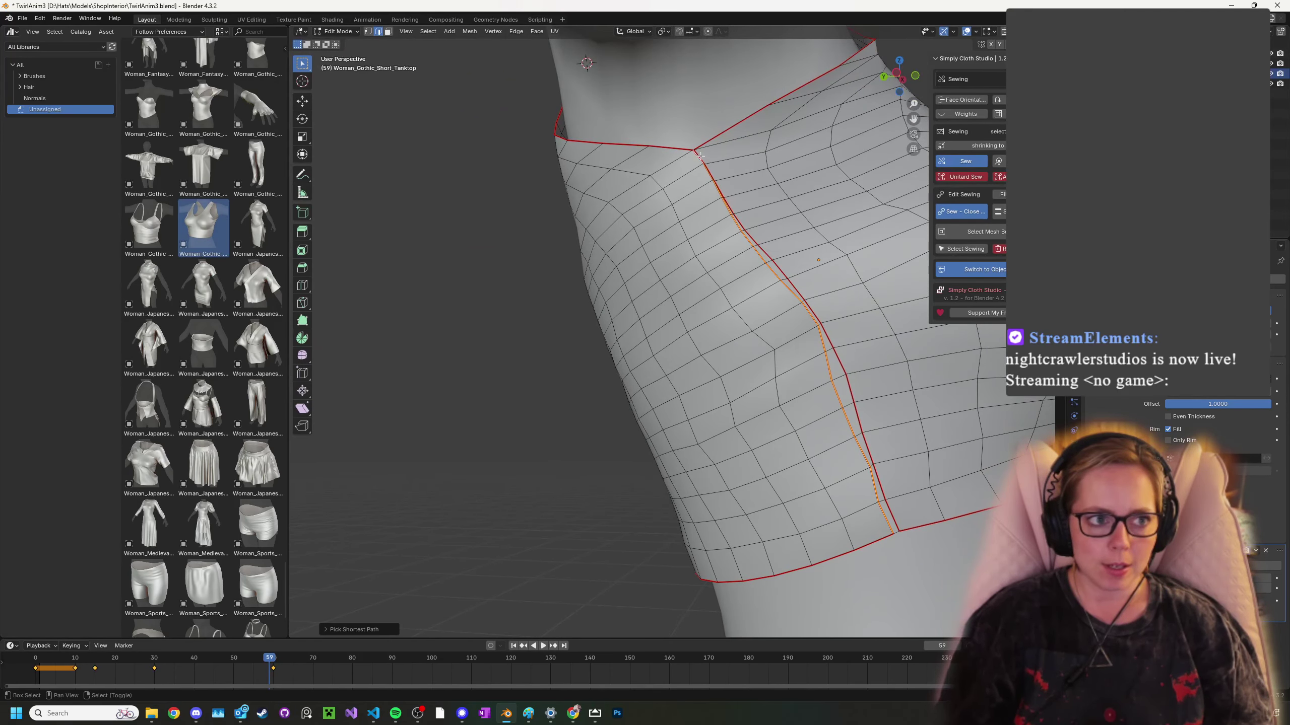
shift+click(700, 156)
ctrl+click(896, 527)
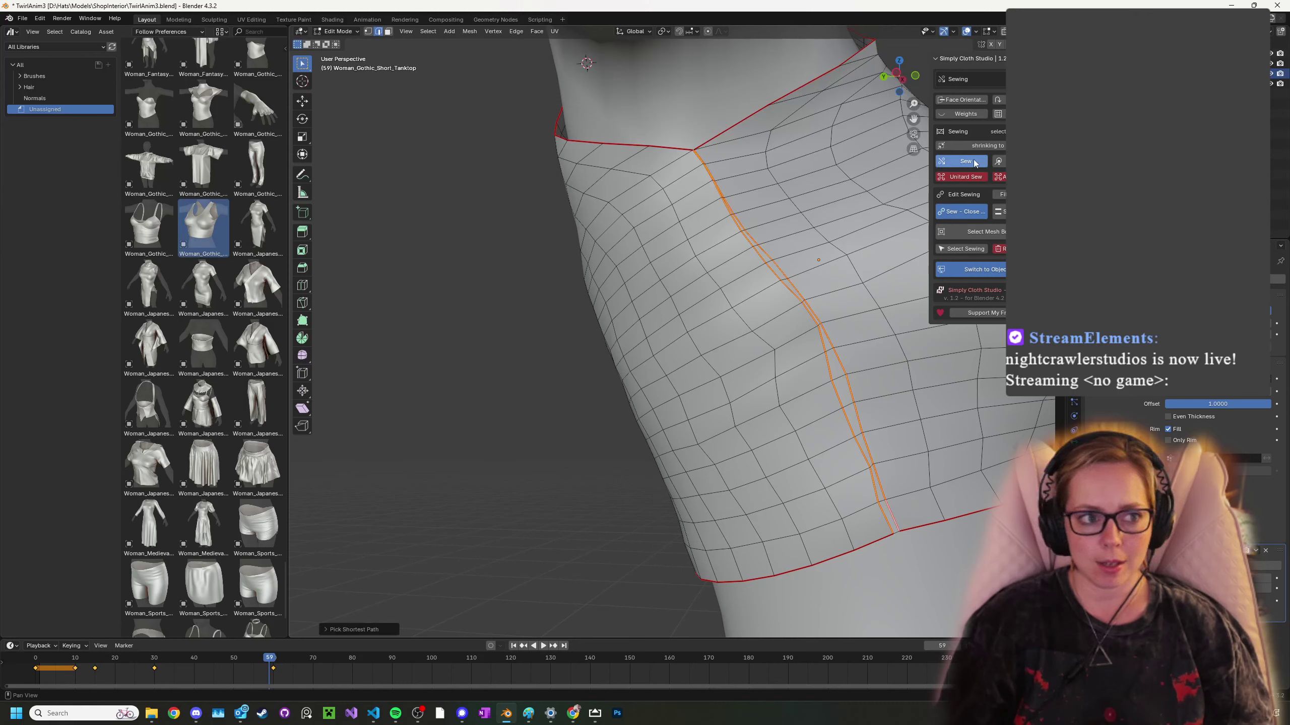
click(962, 214)
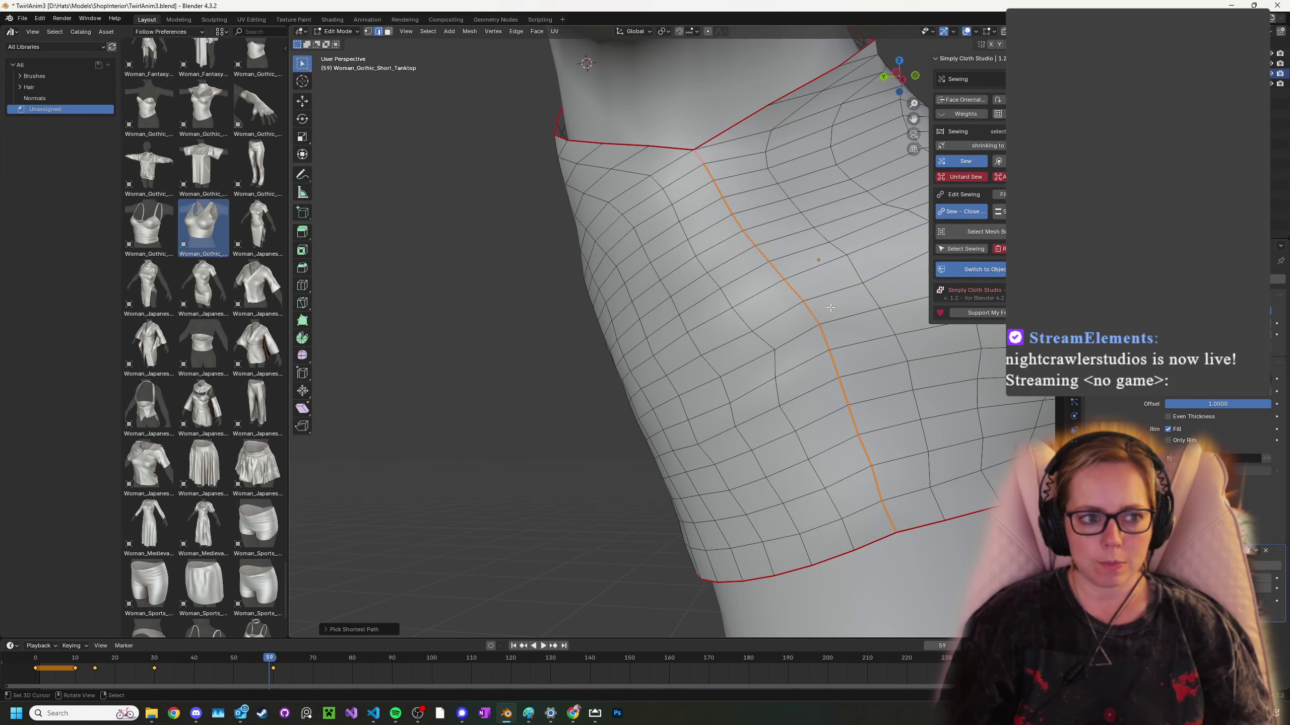
- Check the closed side seams on the tank top and return to Object Mode
scroll(834, 291, down, 3)
middle_drag(741, 478, 809, 480)
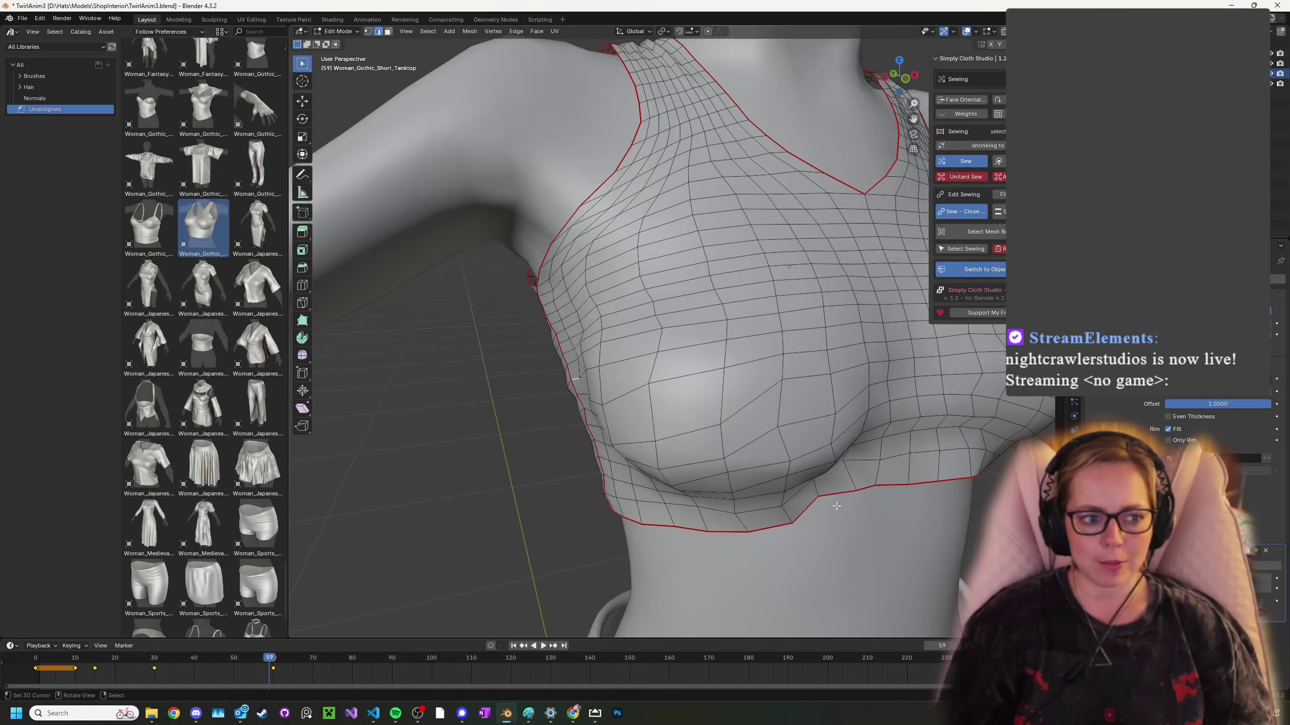
scroll(827, 515, down, 3)
middle_drag(956, 506, 911, 511)
scroll(907, 507, down, 5)
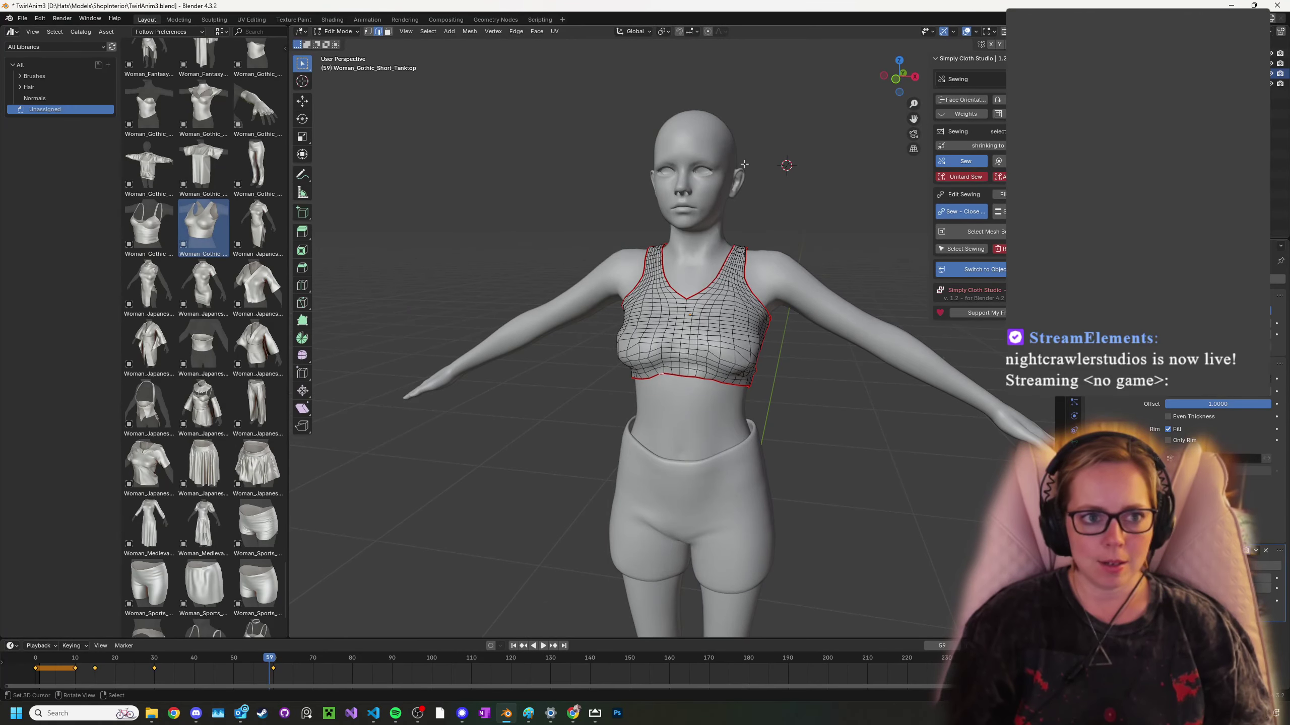
key(Tab)
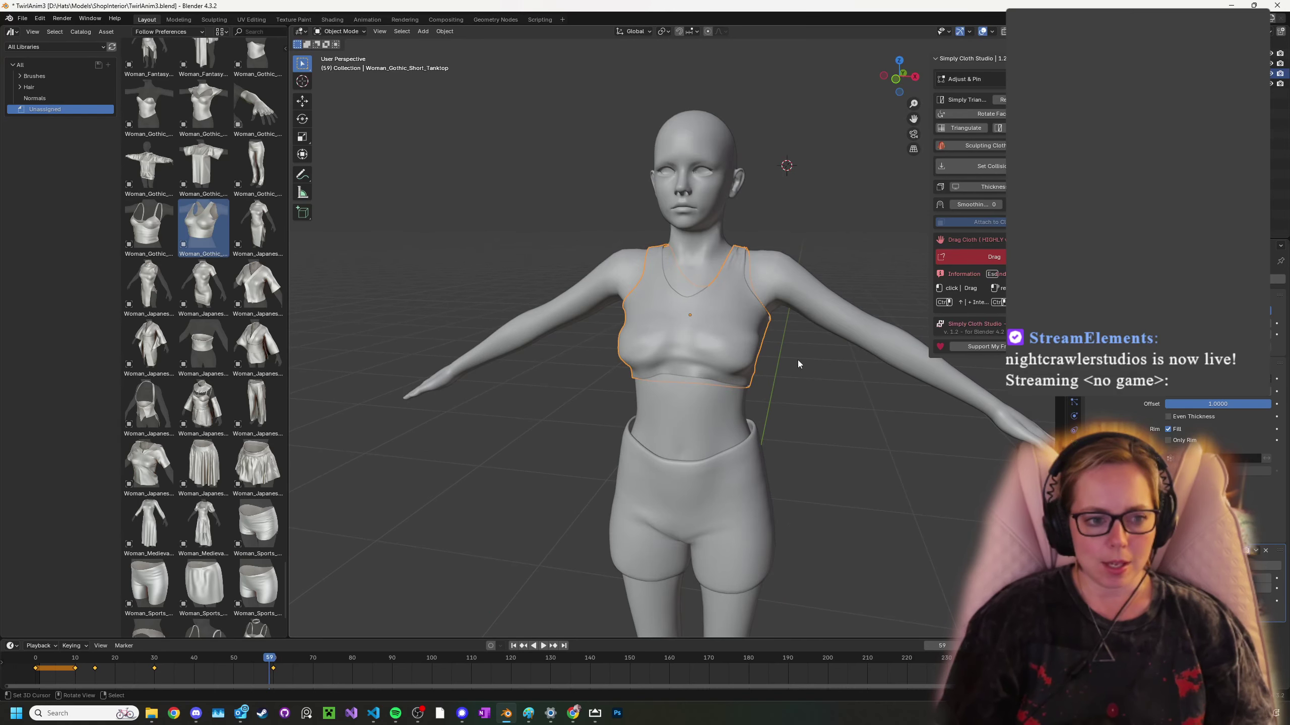
scroll(815, 406, up, 3)
scroll(816, 409, down, 4)
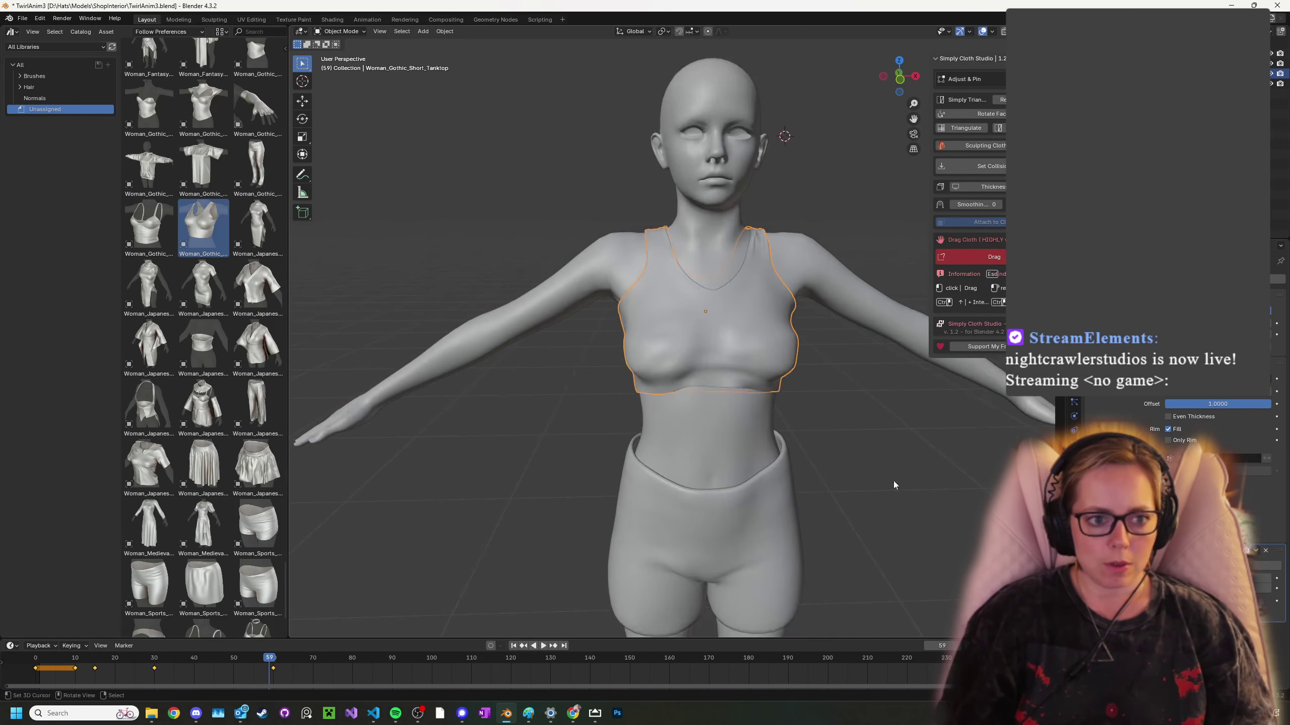
scroll(815, 437, up, 1)
scroll(808, 440, down, 4)
scroll(805, 443, up, 3)
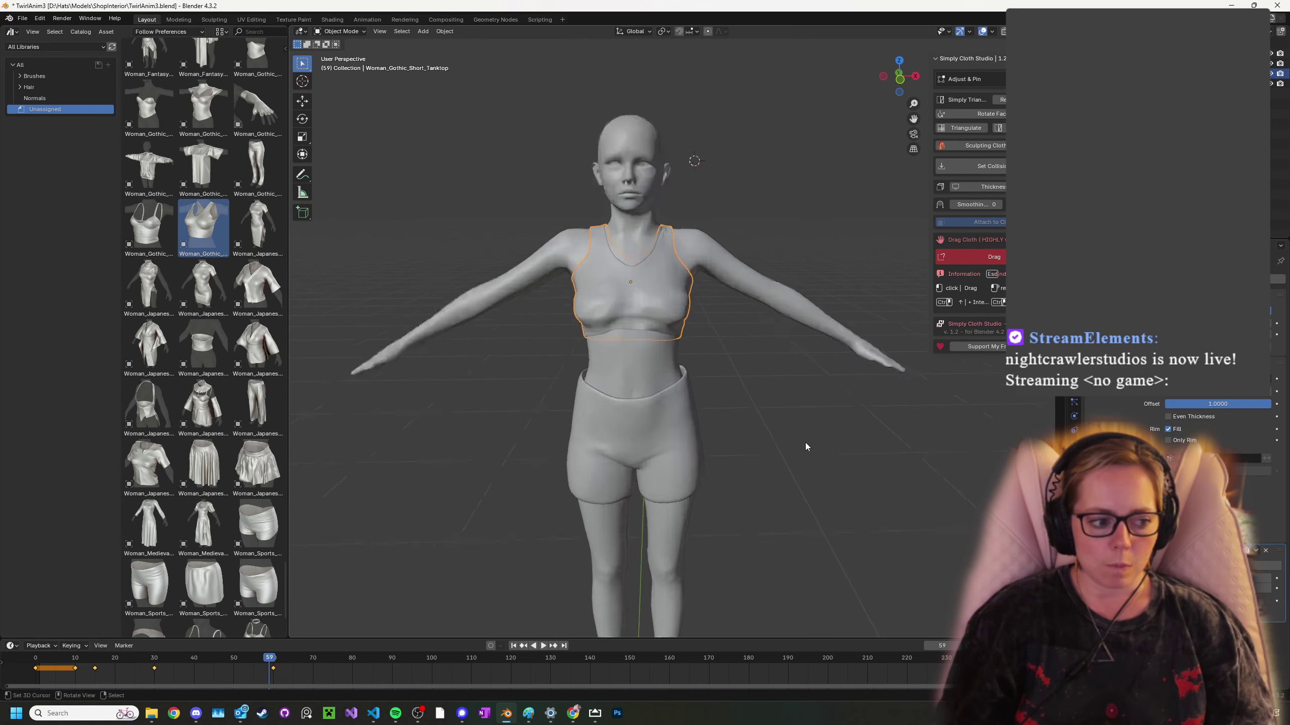
scroll(805, 442, down, 1)
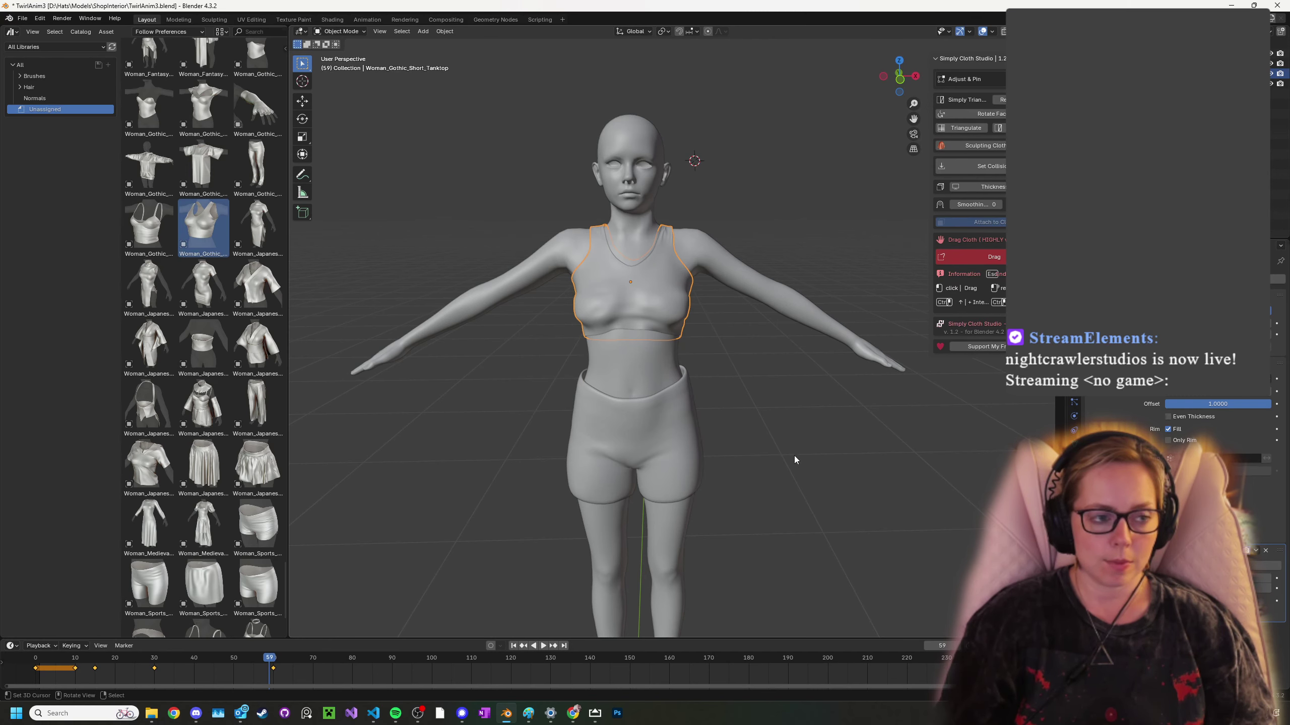
middle_drag(870, 417, 833, 424)
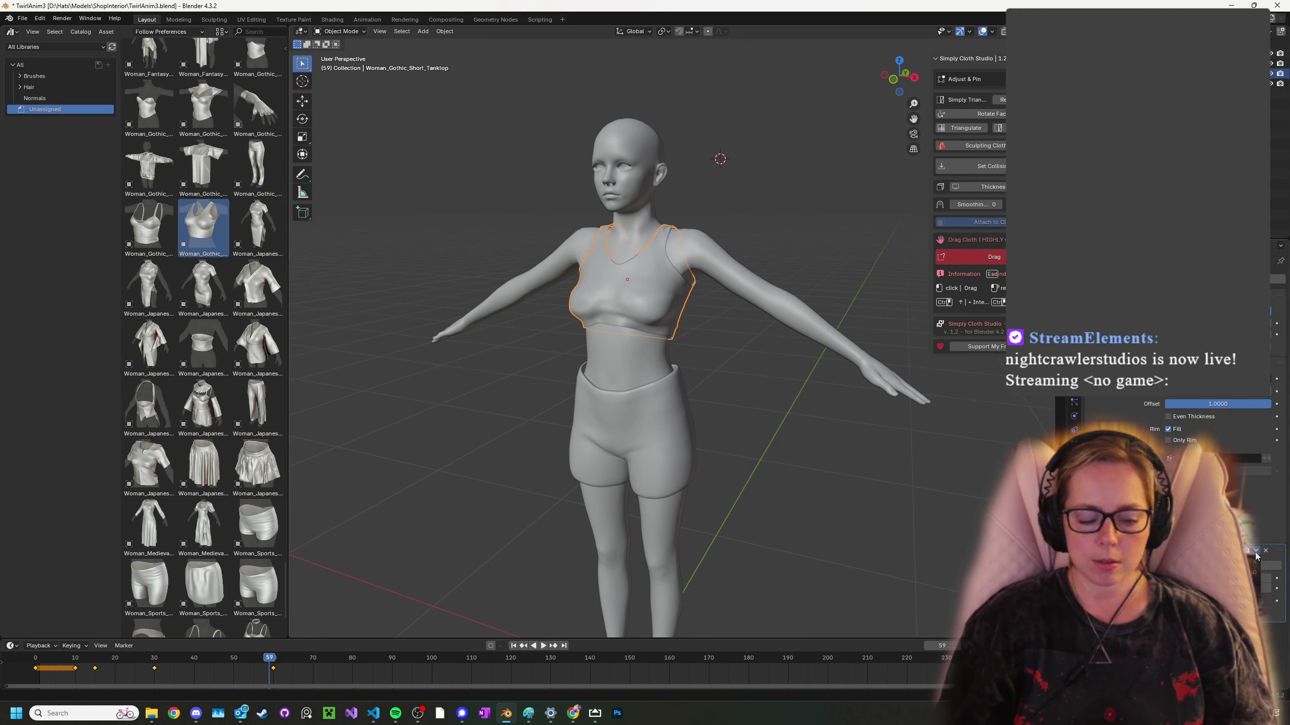
- Apply the tank top's modifiers, including the Solidify thickness, and deselect the garment
key(ctrl+a)
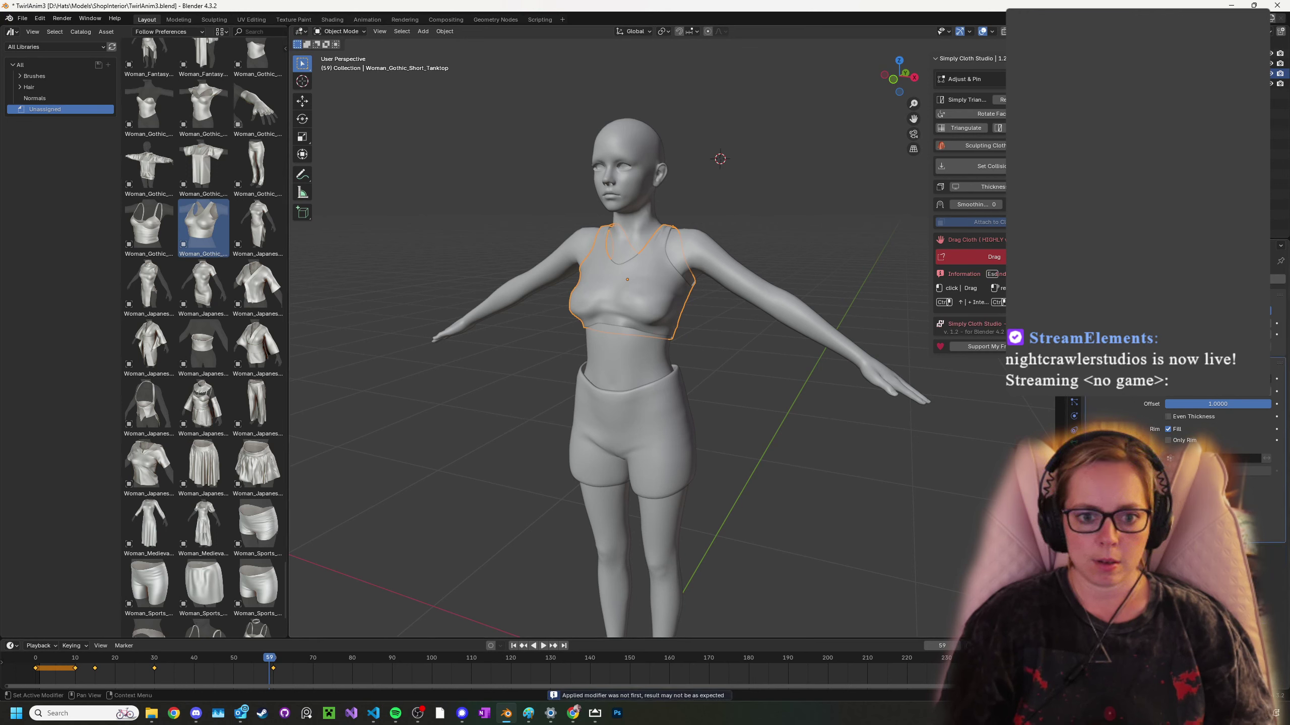
key(ctrl+a)
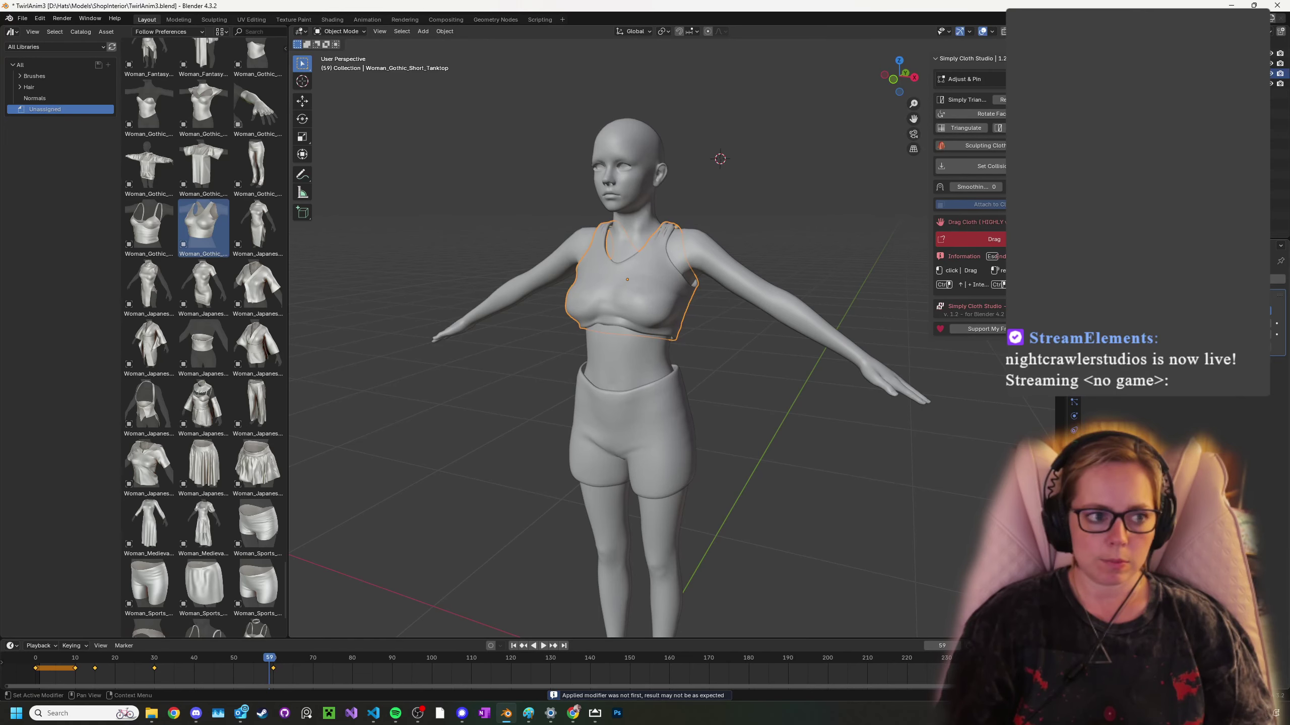
middle_drag(722, 403, 794, 408)
key(ctrl+z)
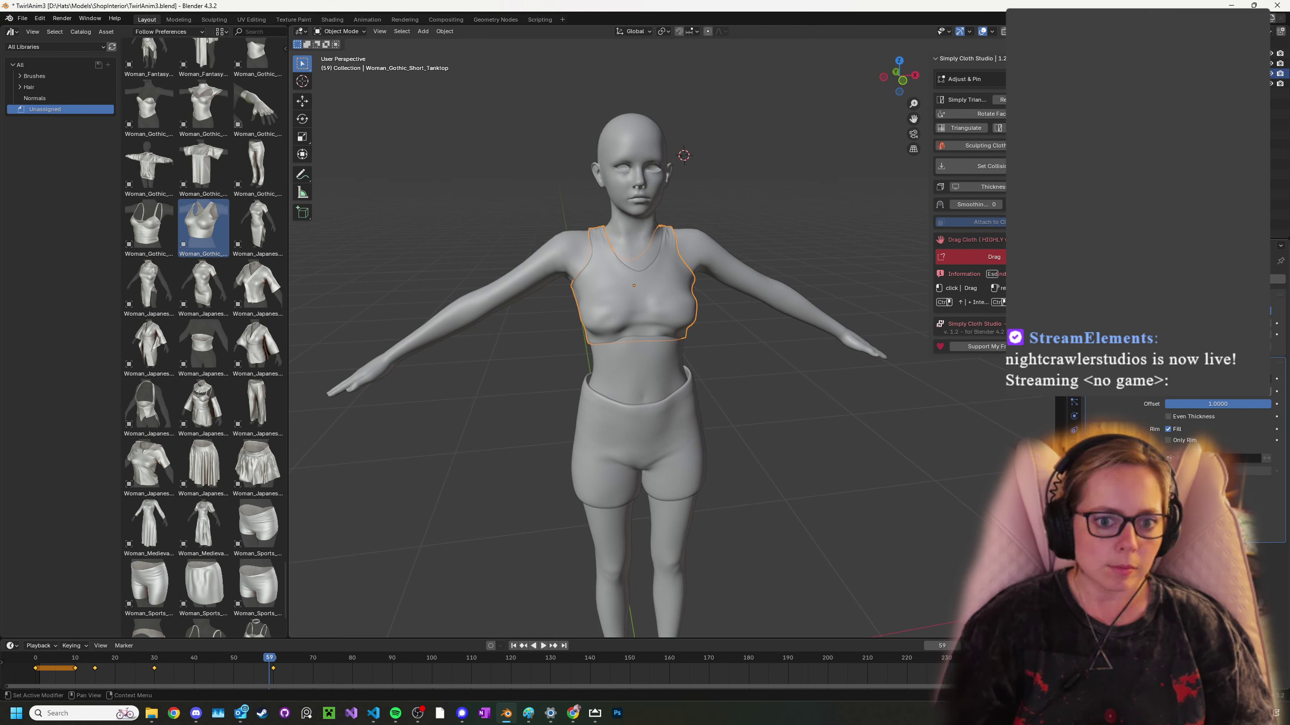
right_click(1198, 404)
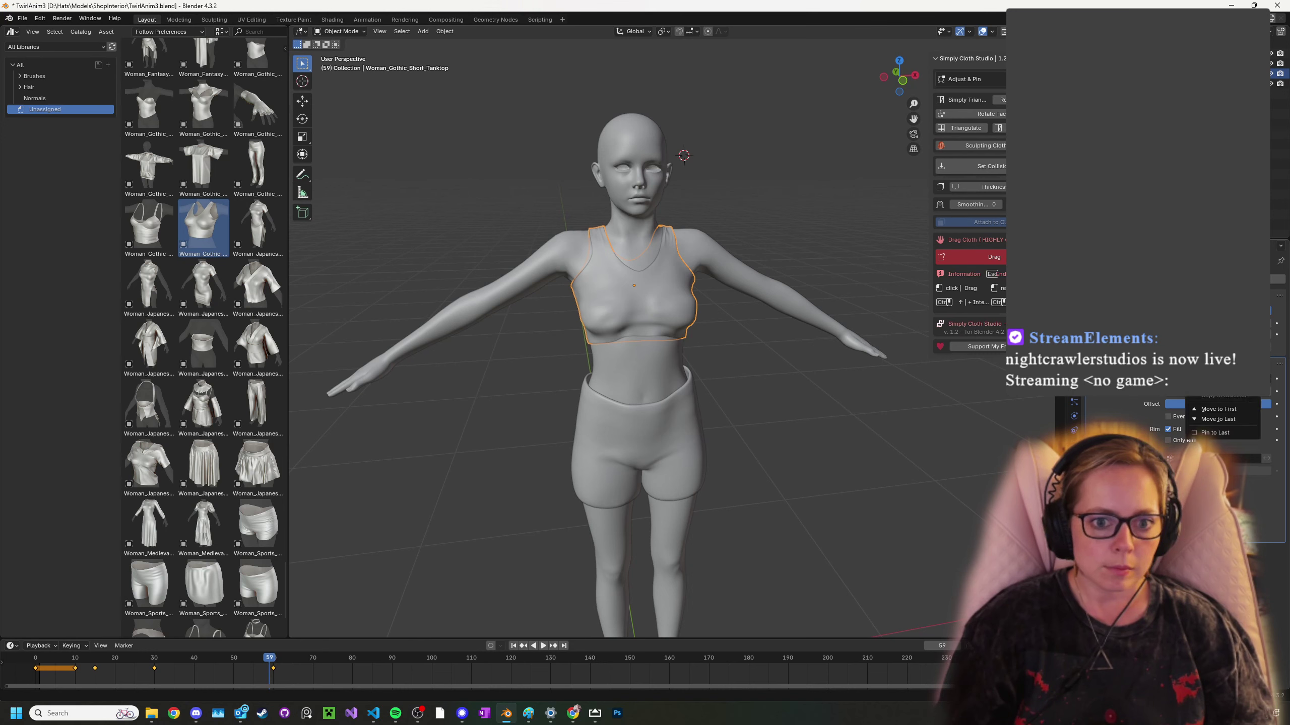
click(1212, 375)
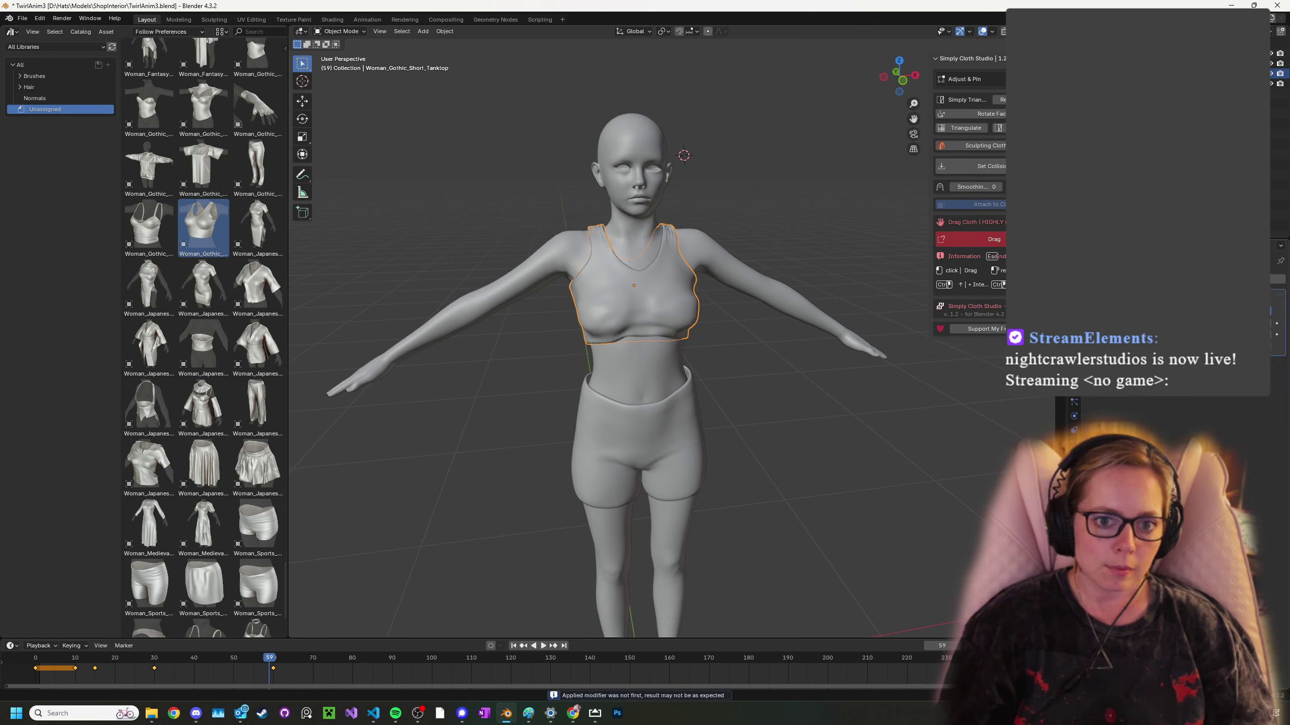
click(843, 300)
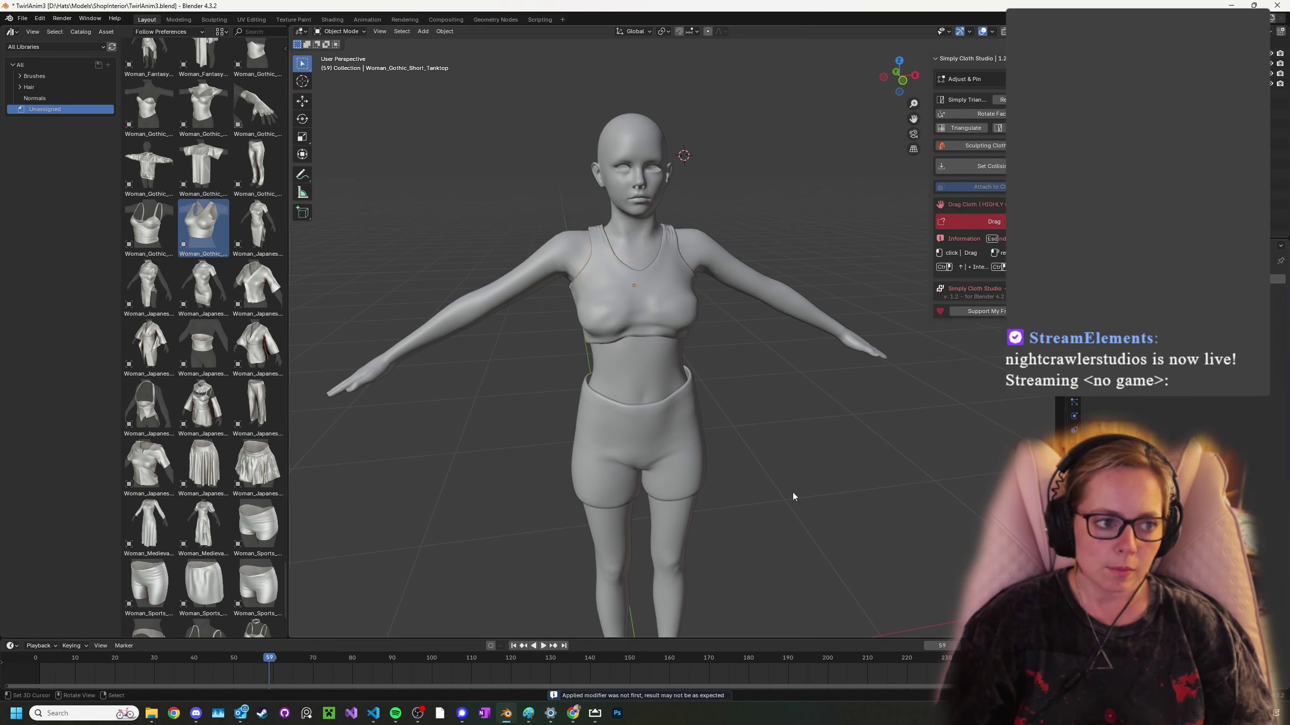
- Examine the fit of the finished tank top and shorts on the mannequin from several angles
scroll(848, 343, down, 4)
middle_drag(848, 343, 838, 277)
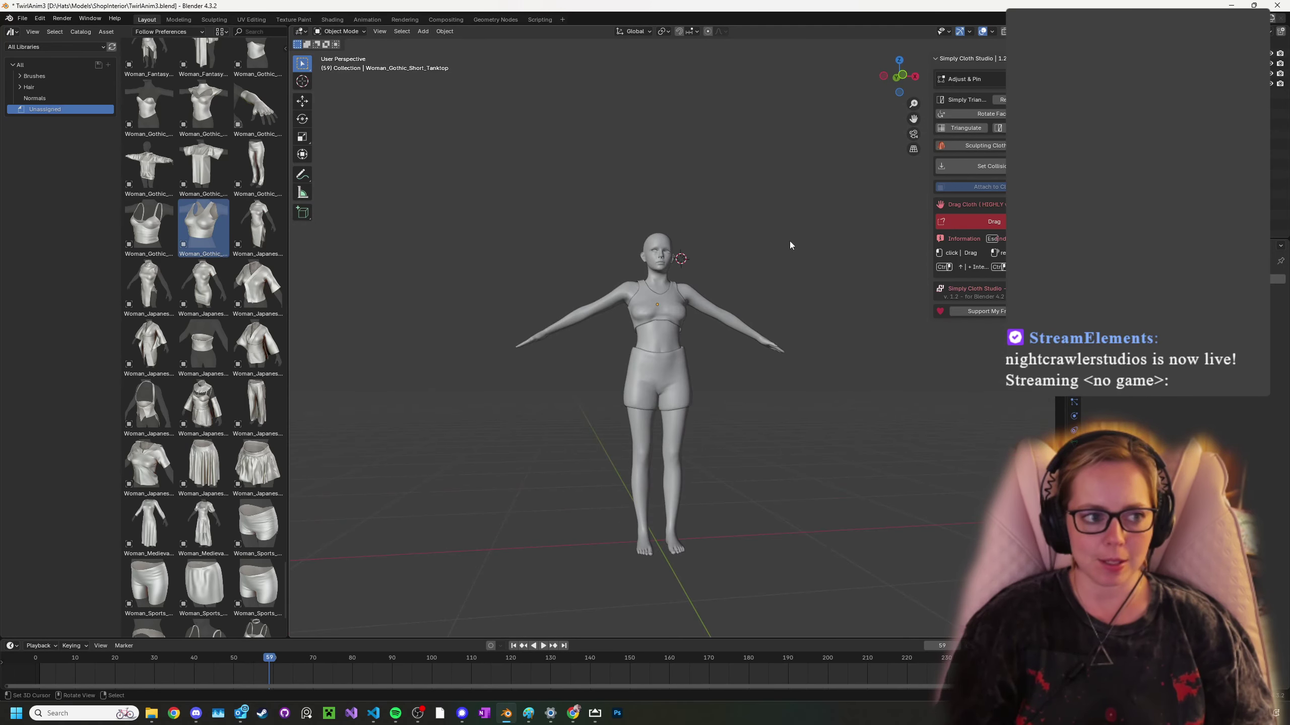
scroll(751, 361, up, 3)
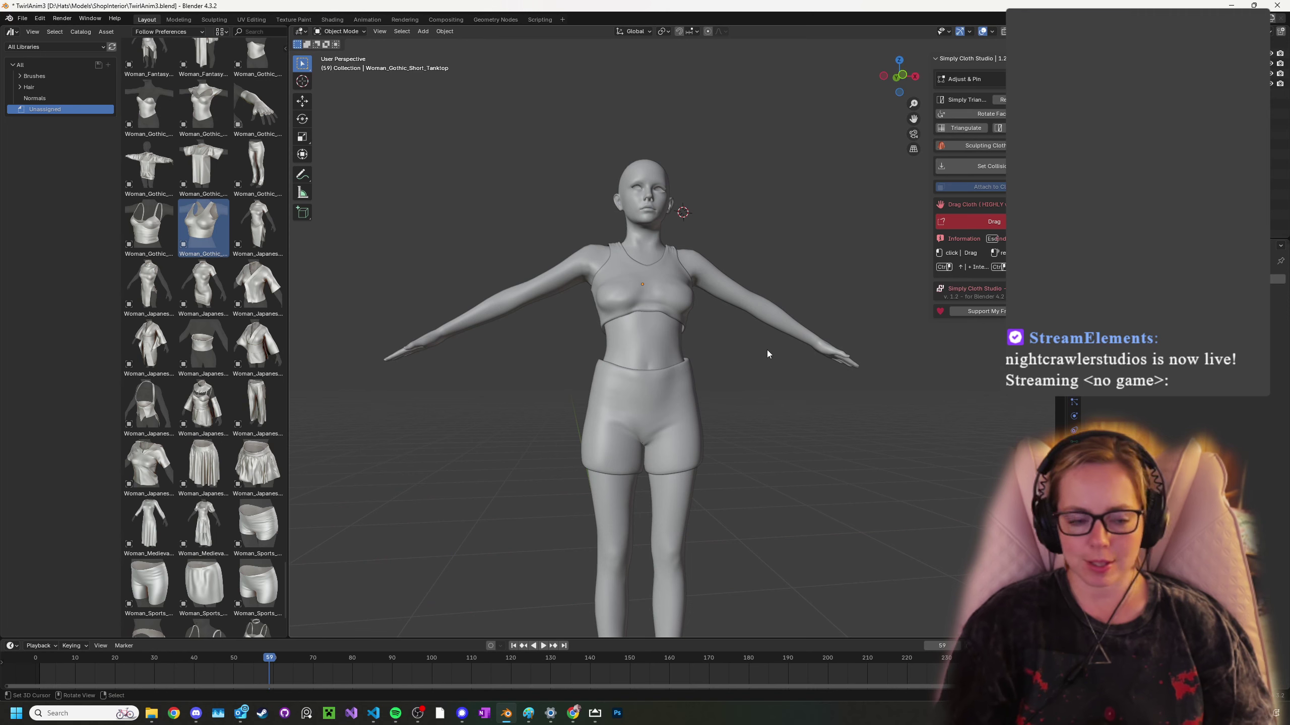
middle_drag(767, 350, 769, 371)
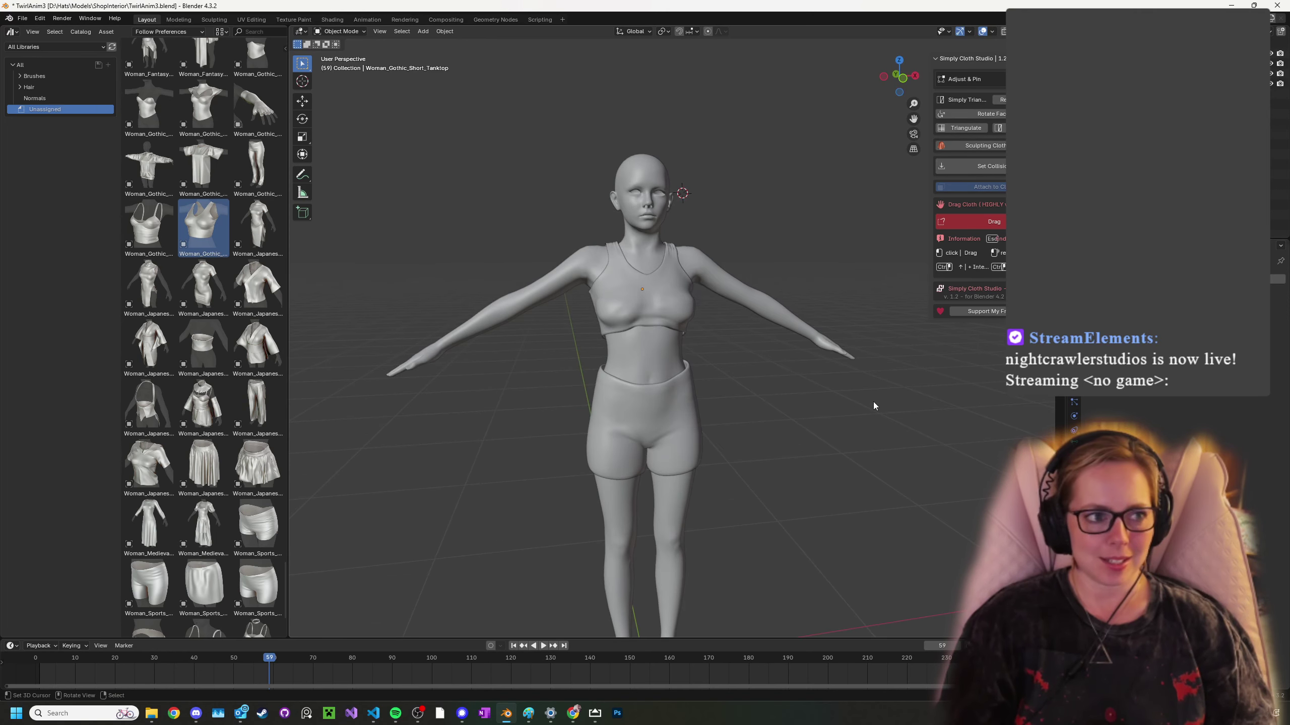
middle_drag(582, 310, 831, 401)
scroll(831, 403, up, 2)
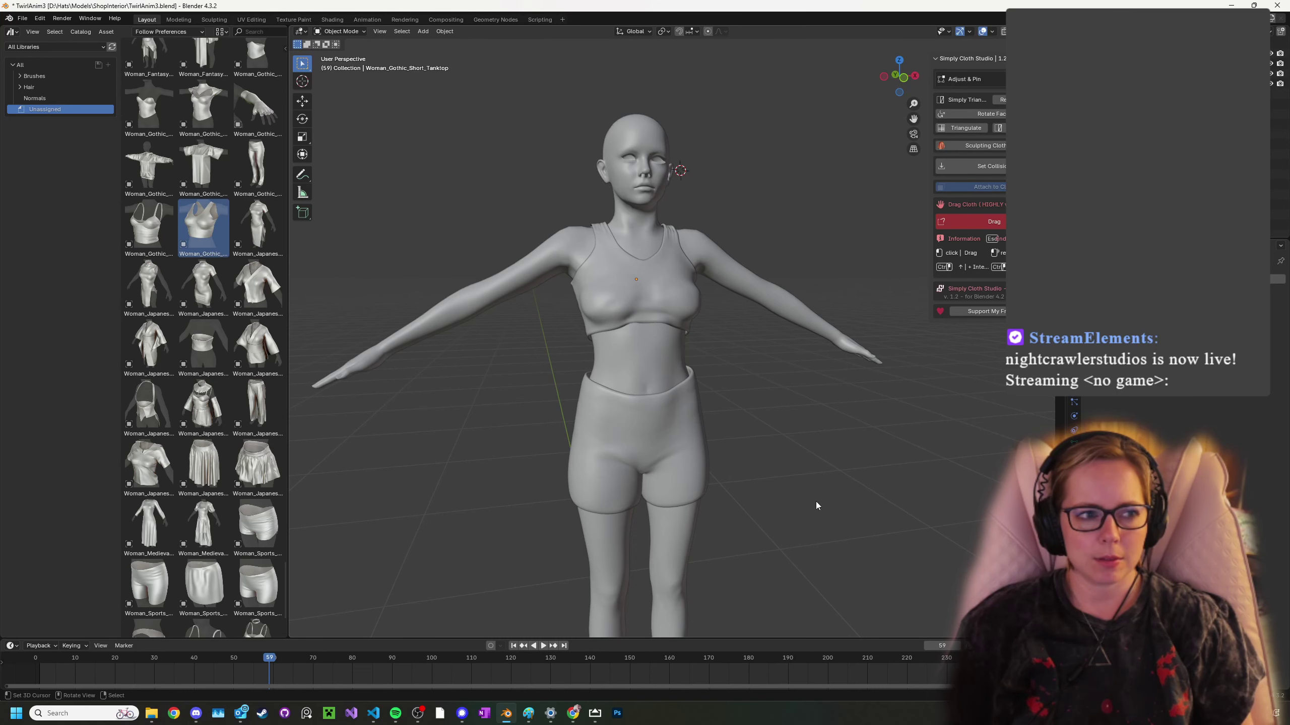
middle_drag(795, 421, 732, 345)
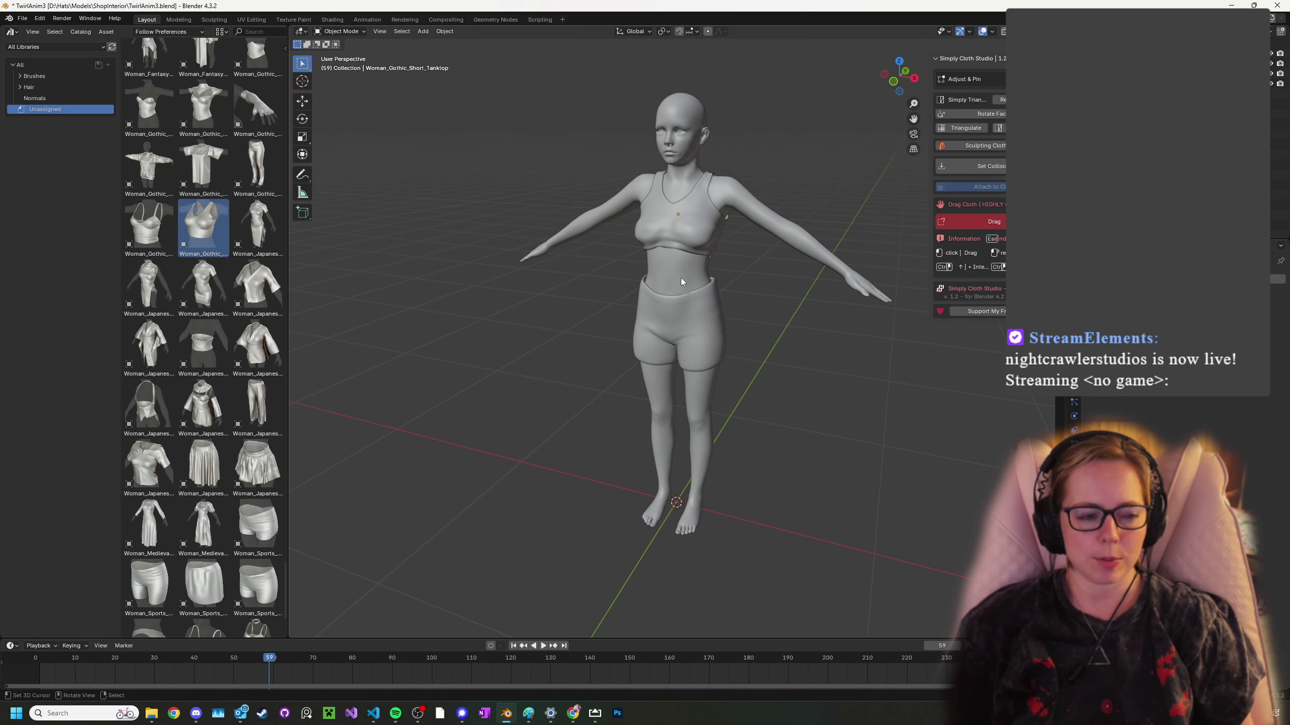
middle_drag(803, 343, 884, 349)
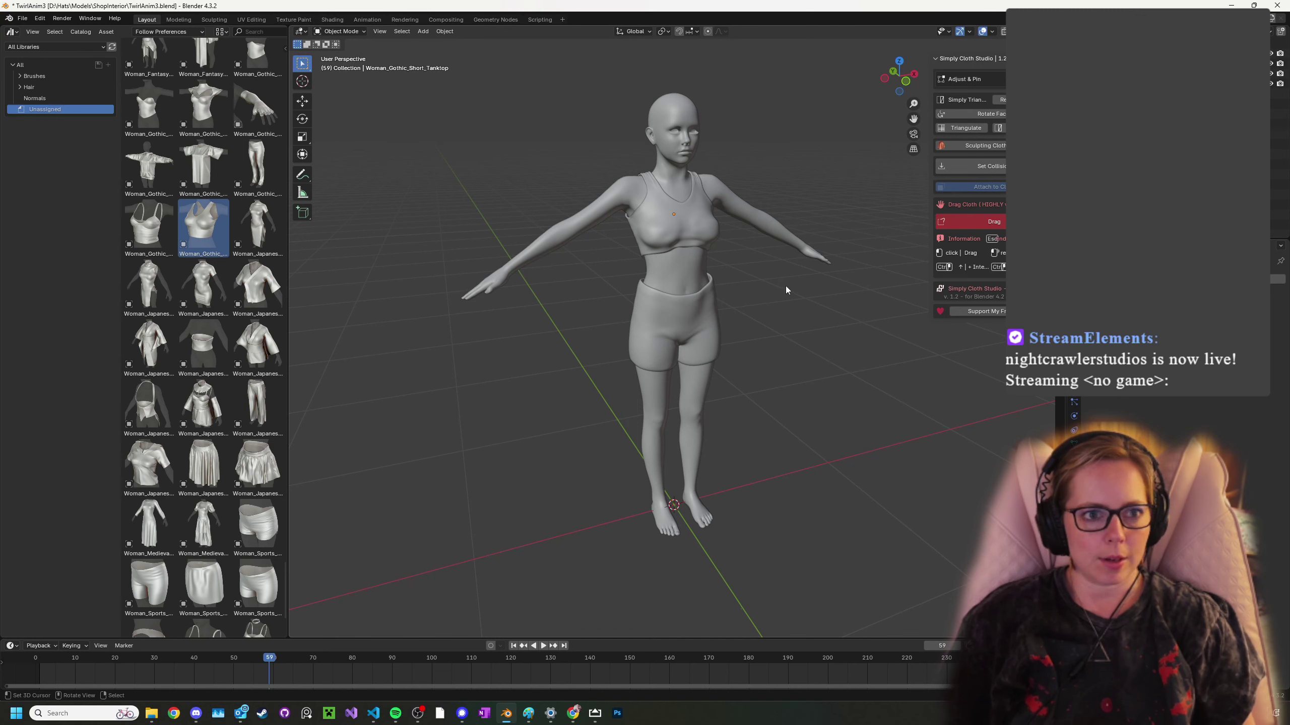
- Add the Woman_Japanese_Schoolgirl_Skirt_Long asset to the scene and return the timeline to frame 1
click(935, 58)
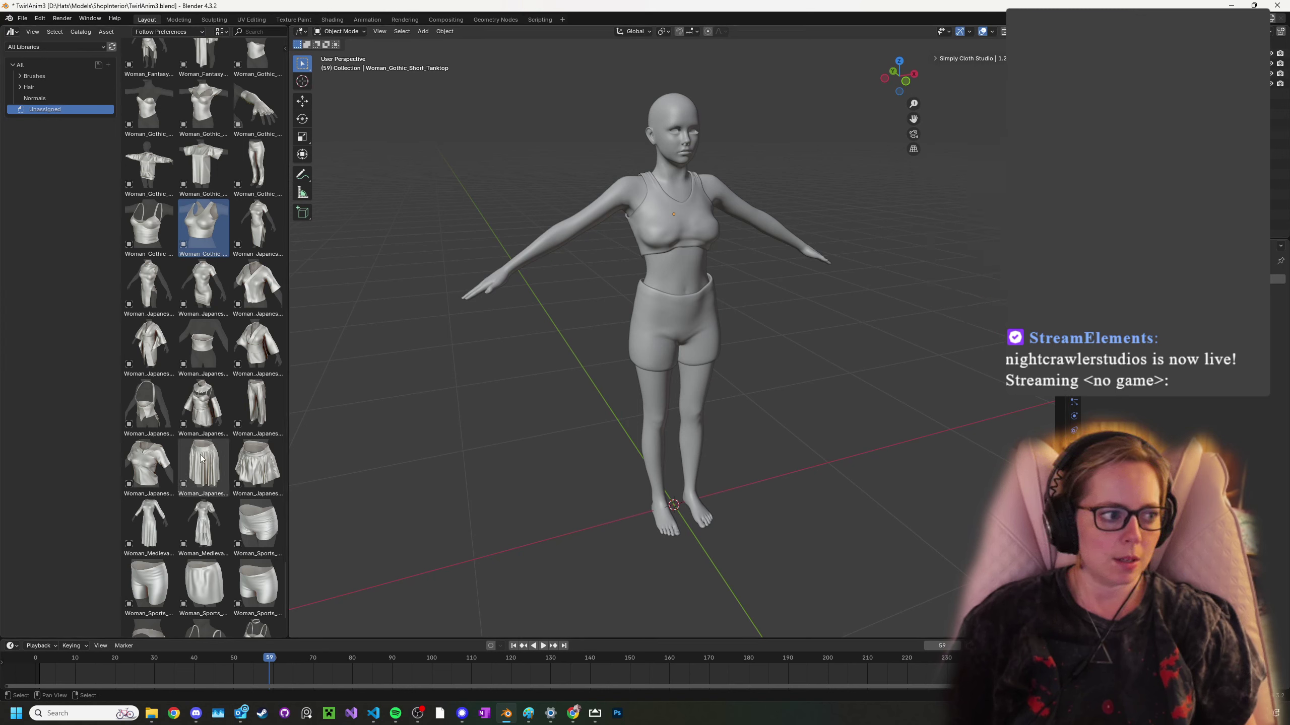
drag(199, 463, 506, 514)
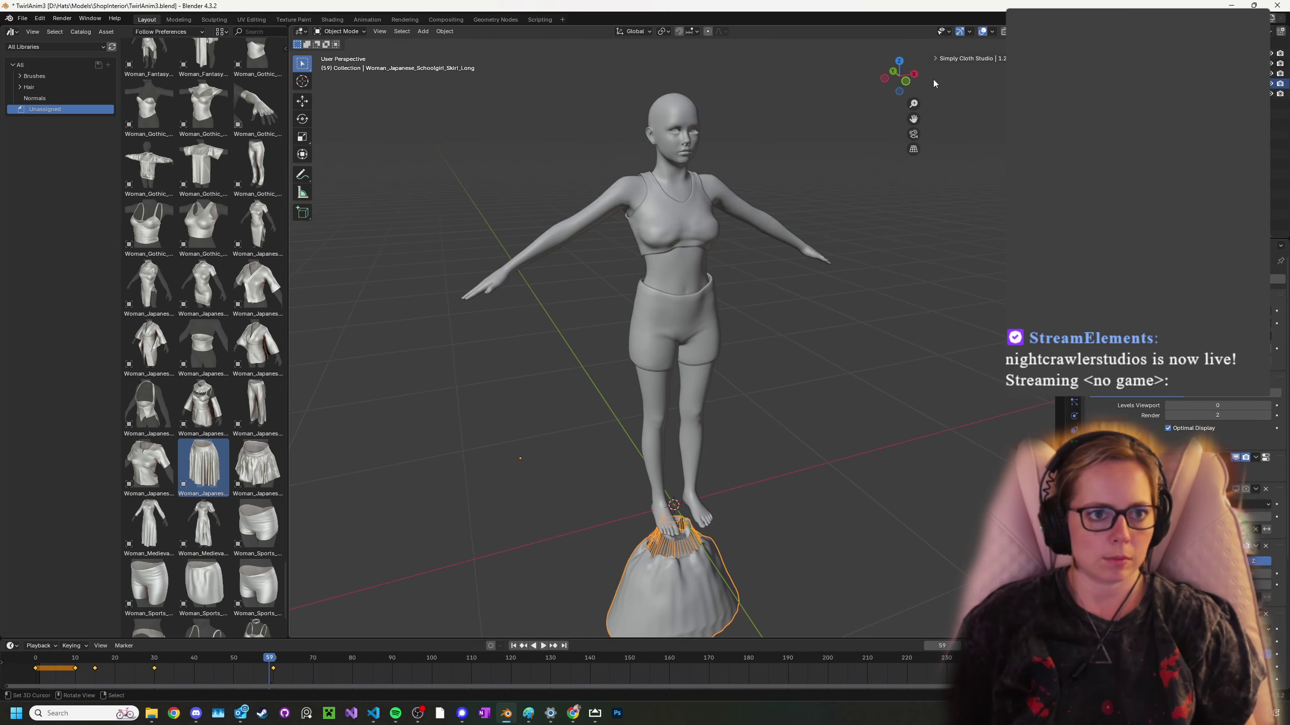
click(935, 59)
key(shift+Left)
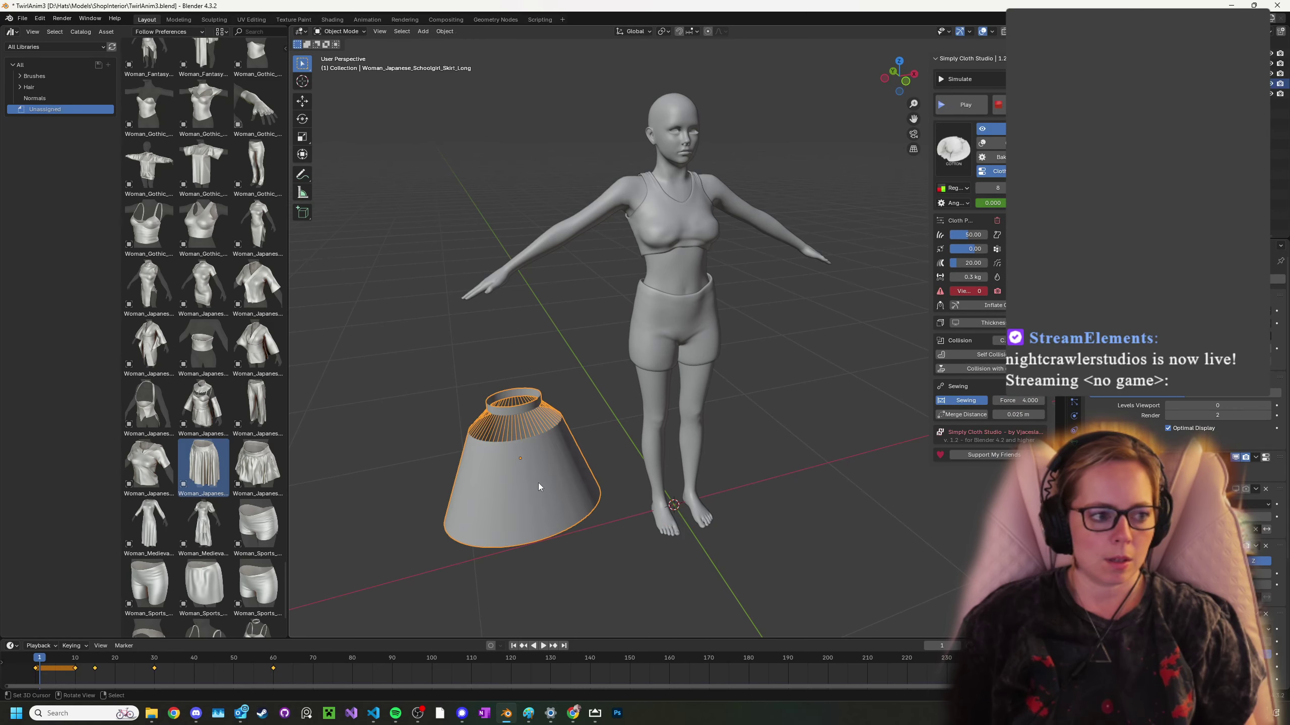
- Move the long skirt along X and Y so that it surrounds the mannequin's lower legs
key(g)
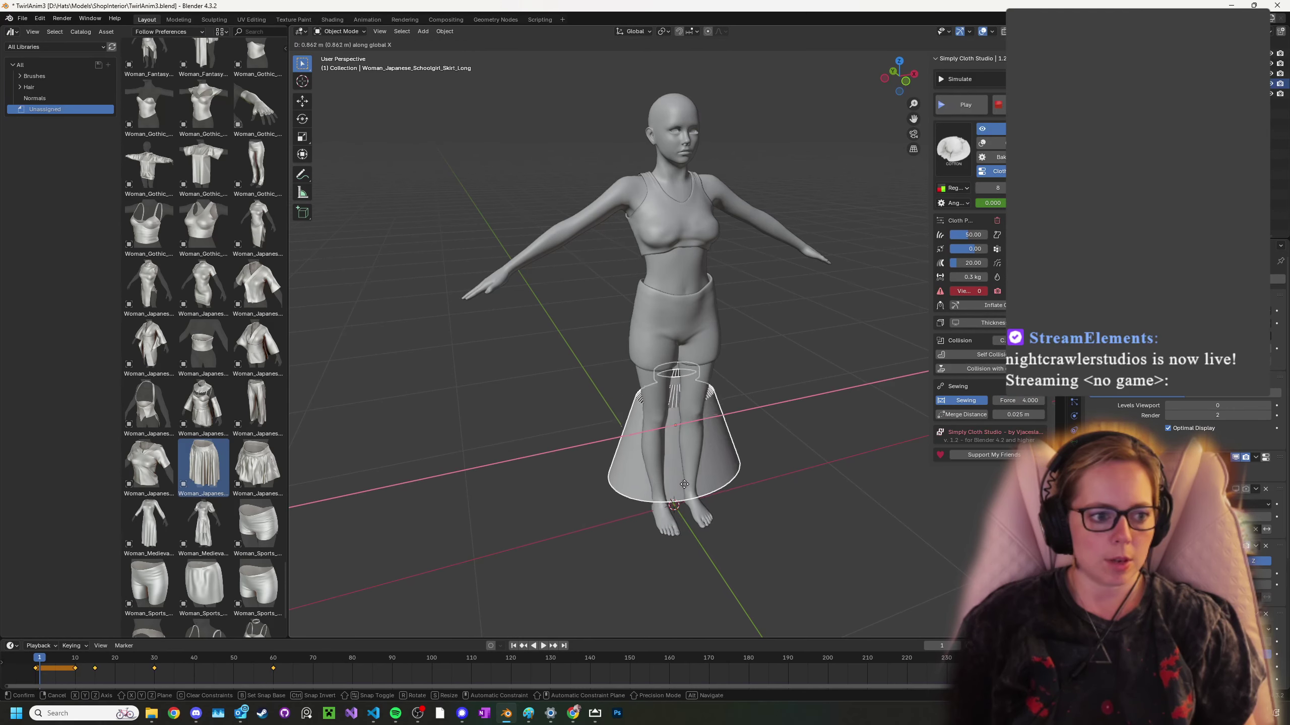
click(680, 463)
key(g)
key(y)
click(672, 500)
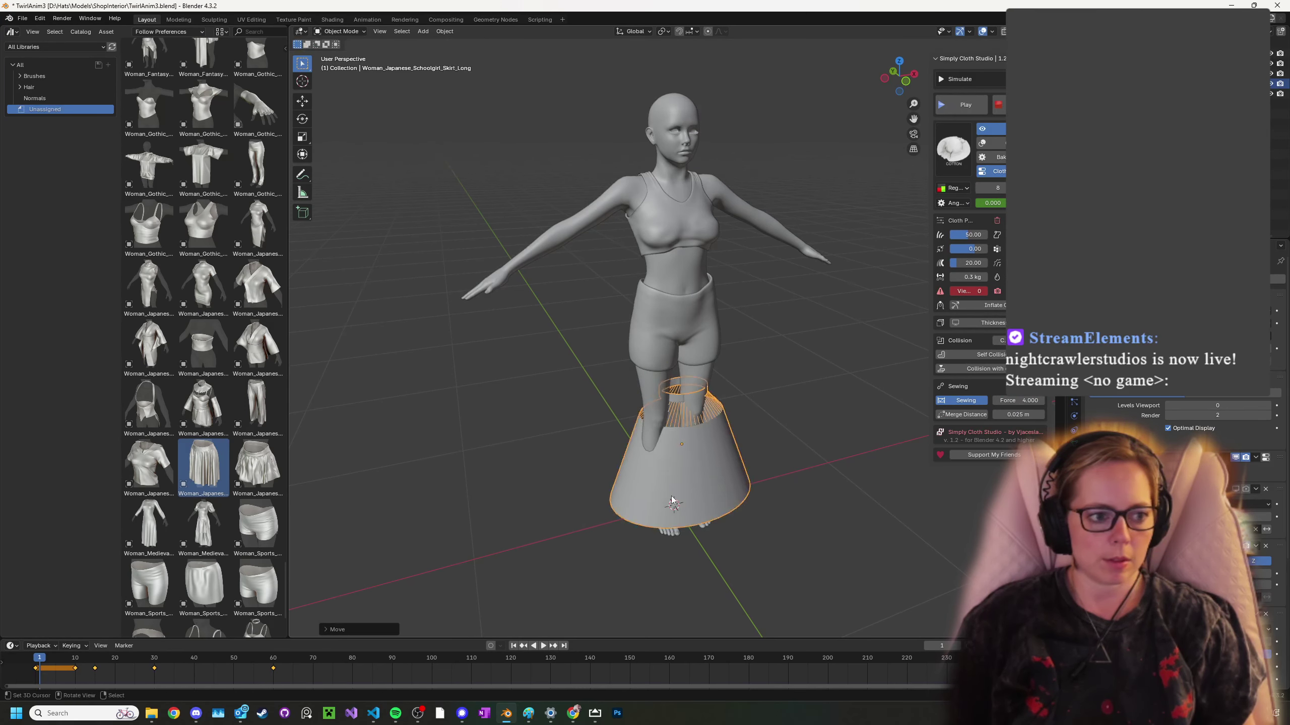
- Scale the skirt up until its waistband is wider than the mannequin's hips
key(s)
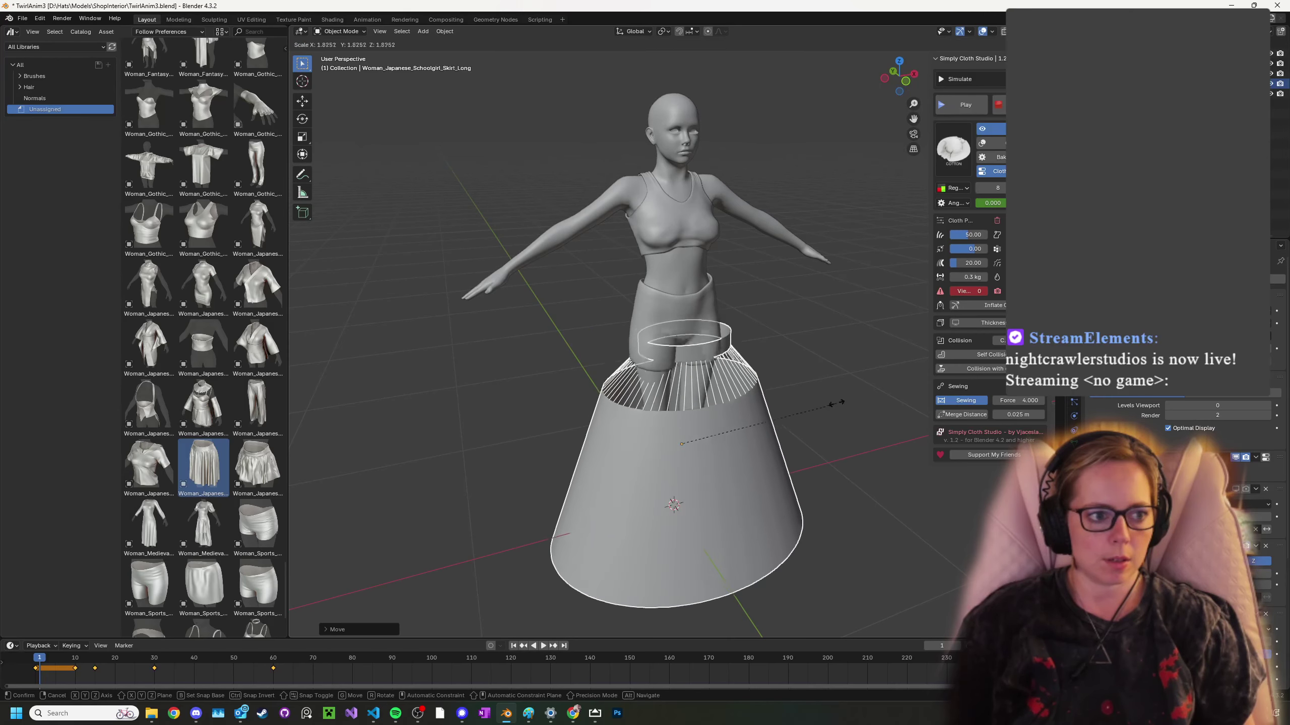
click(751, 482)
key(s)
click(781, 484)
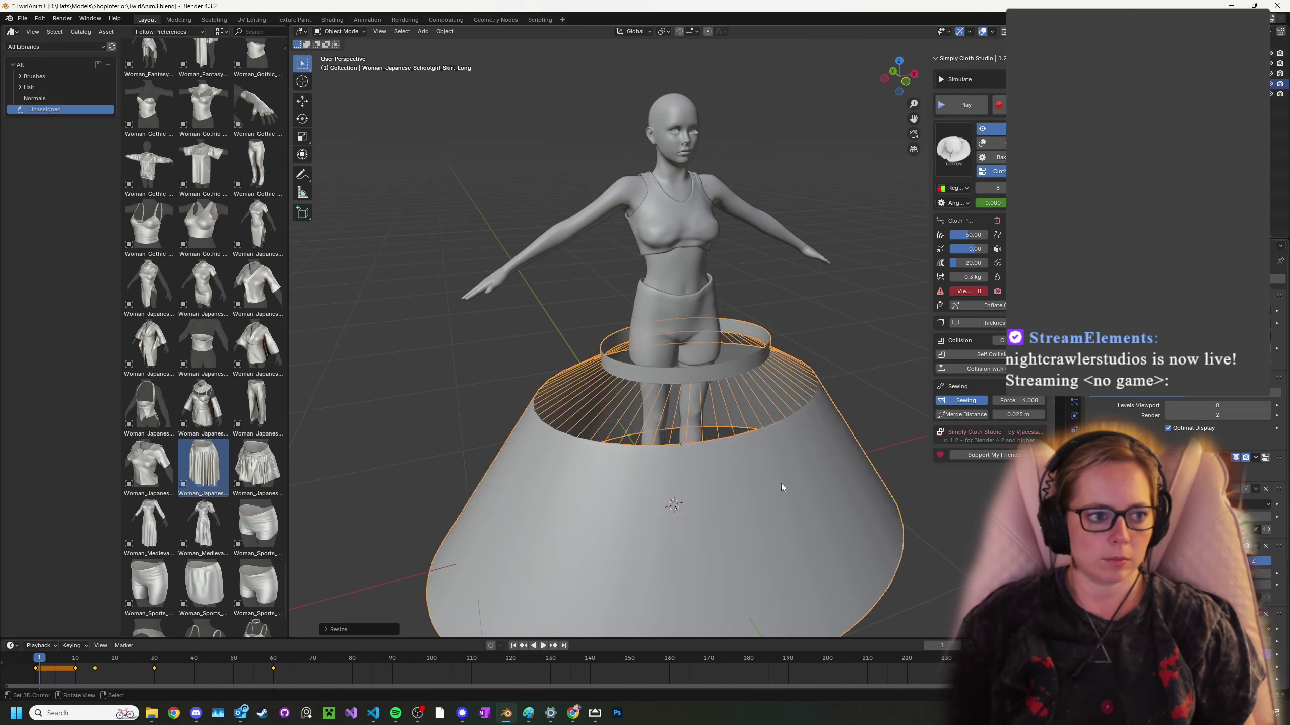
- Raise the skirt along Z to the mannequin's waist and scale it down around the body
key(g)
key(z)
click(765, 407)
key(s)
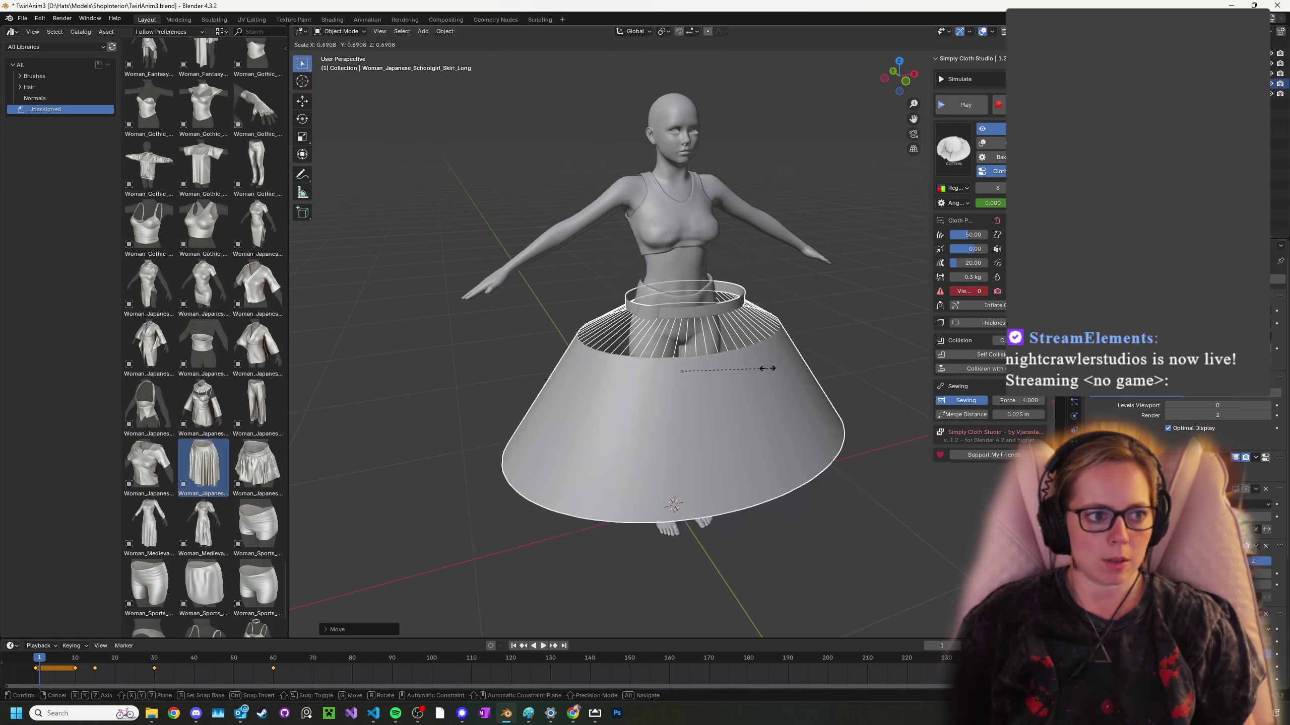
click(733, 405)
key(z)
click(734, 376)
- Shrink the skirt slightly and shift it along Y and X to centre the waistband around the mannequin's waist
middle_drag(760, 366, 726, 374)
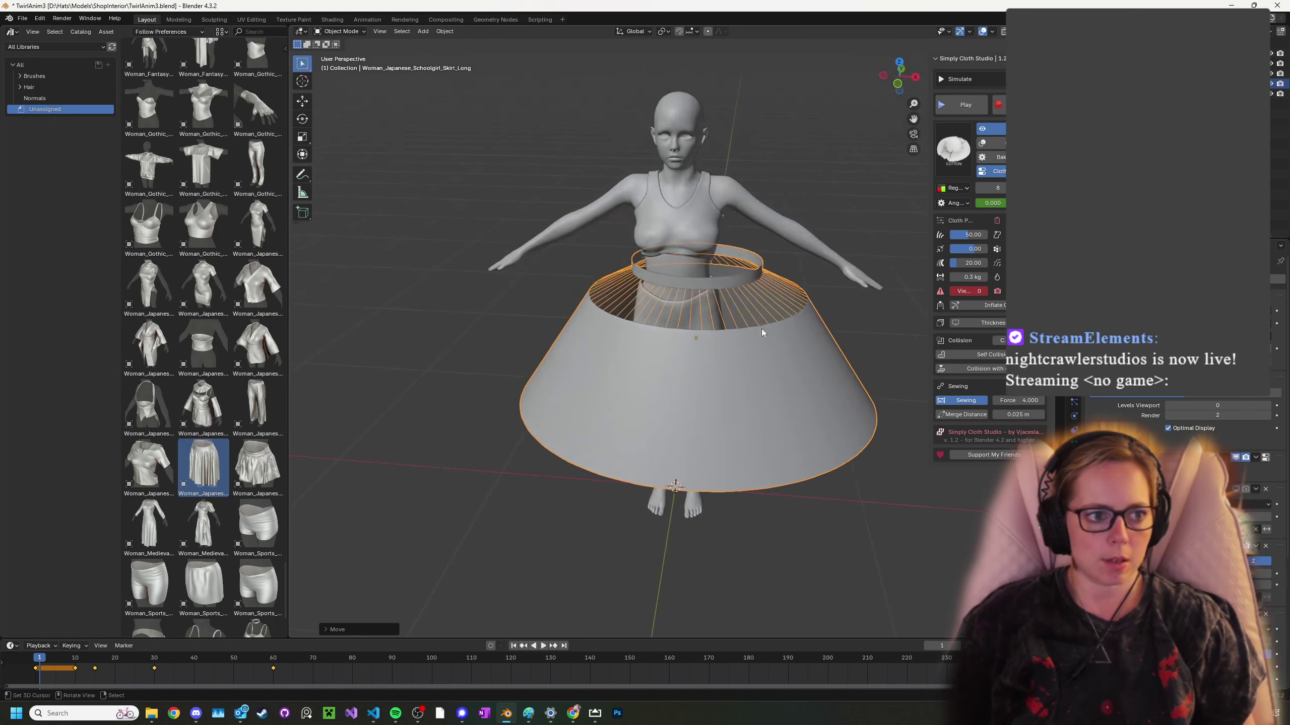
key(s)
click(785, 304)
key(g)
key(y)
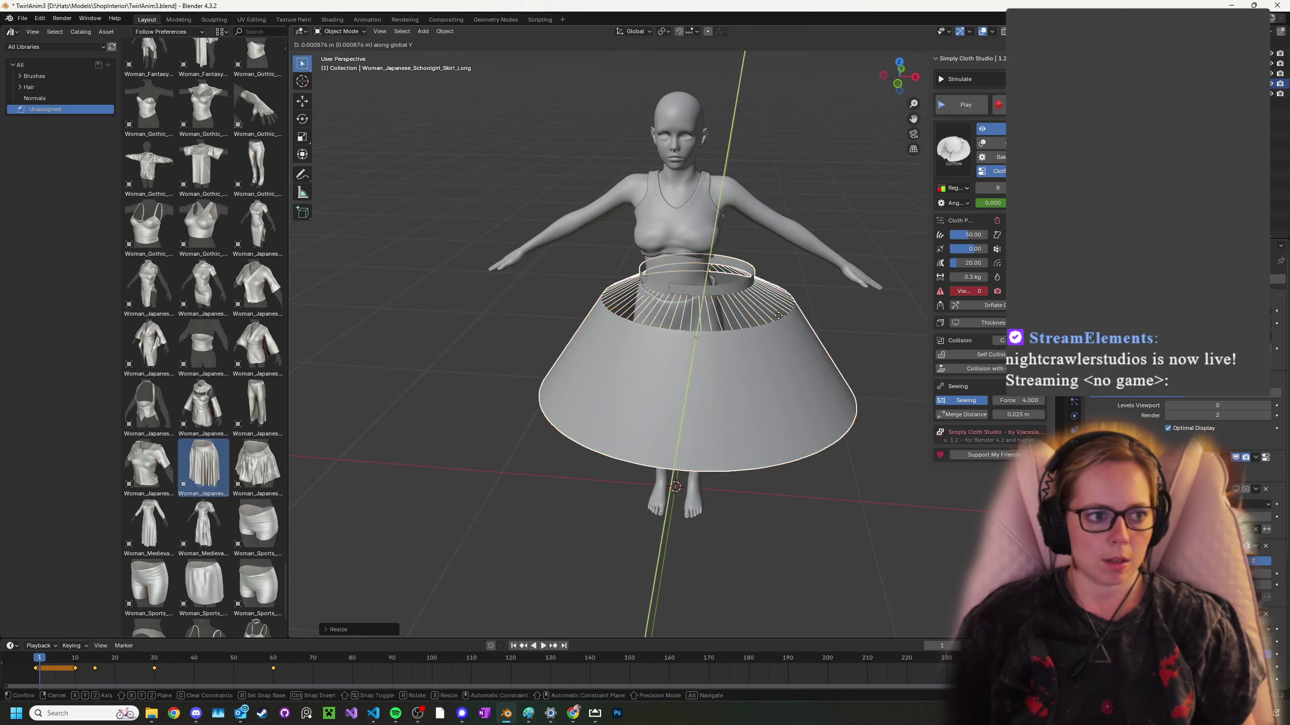
click(769, 349)
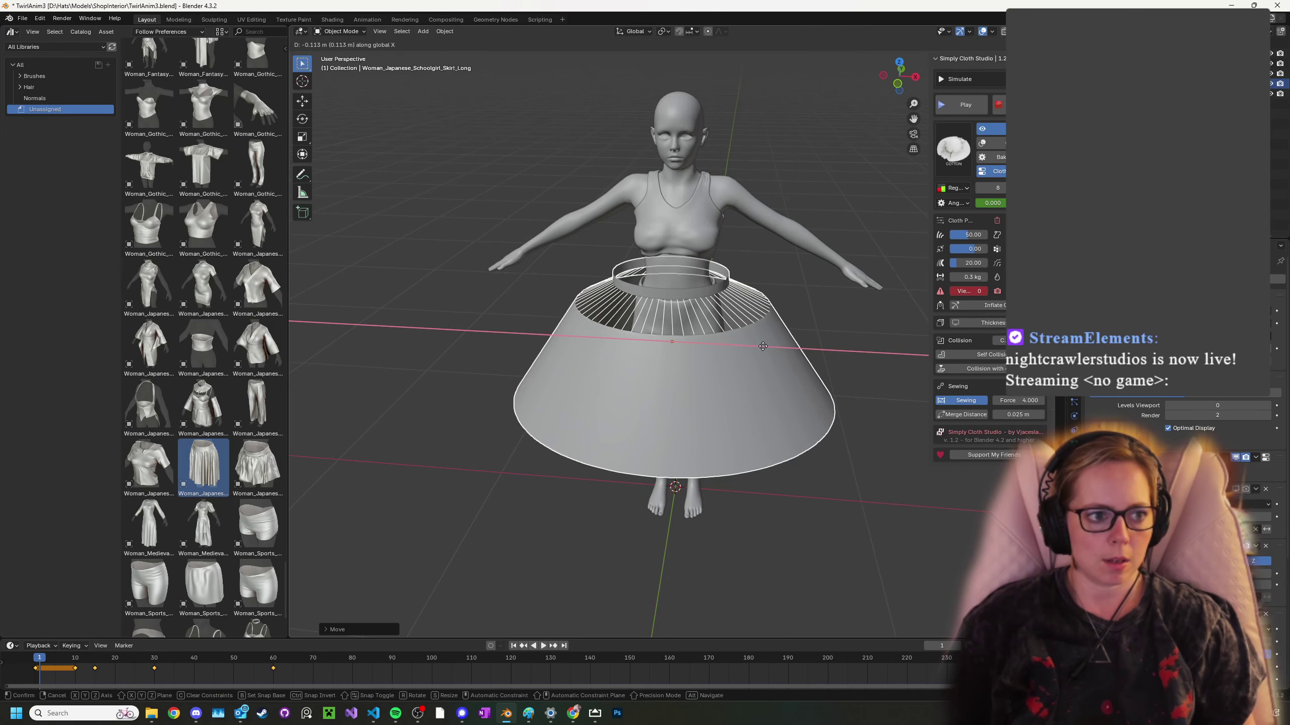
- Run the skirt's cloth simulation to test the fit and return to frame 1
middle_drag(755, 350, 764, 320)
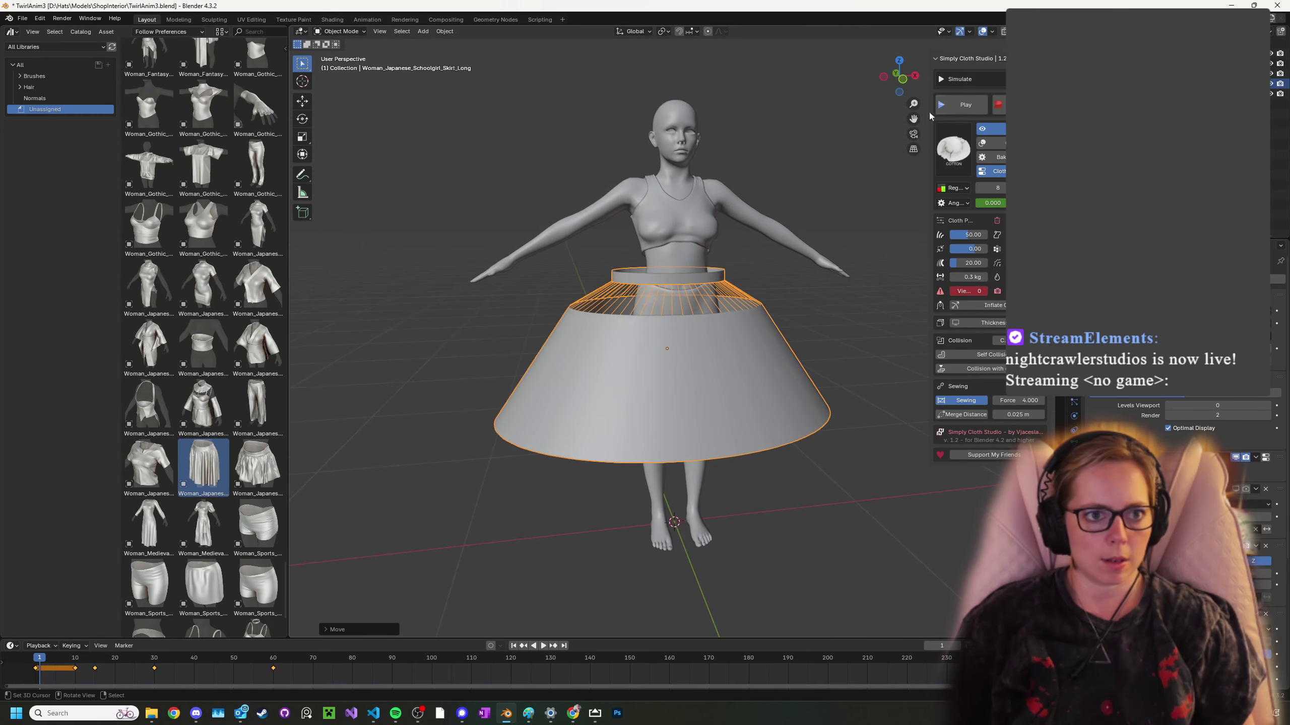
click(962, 106)
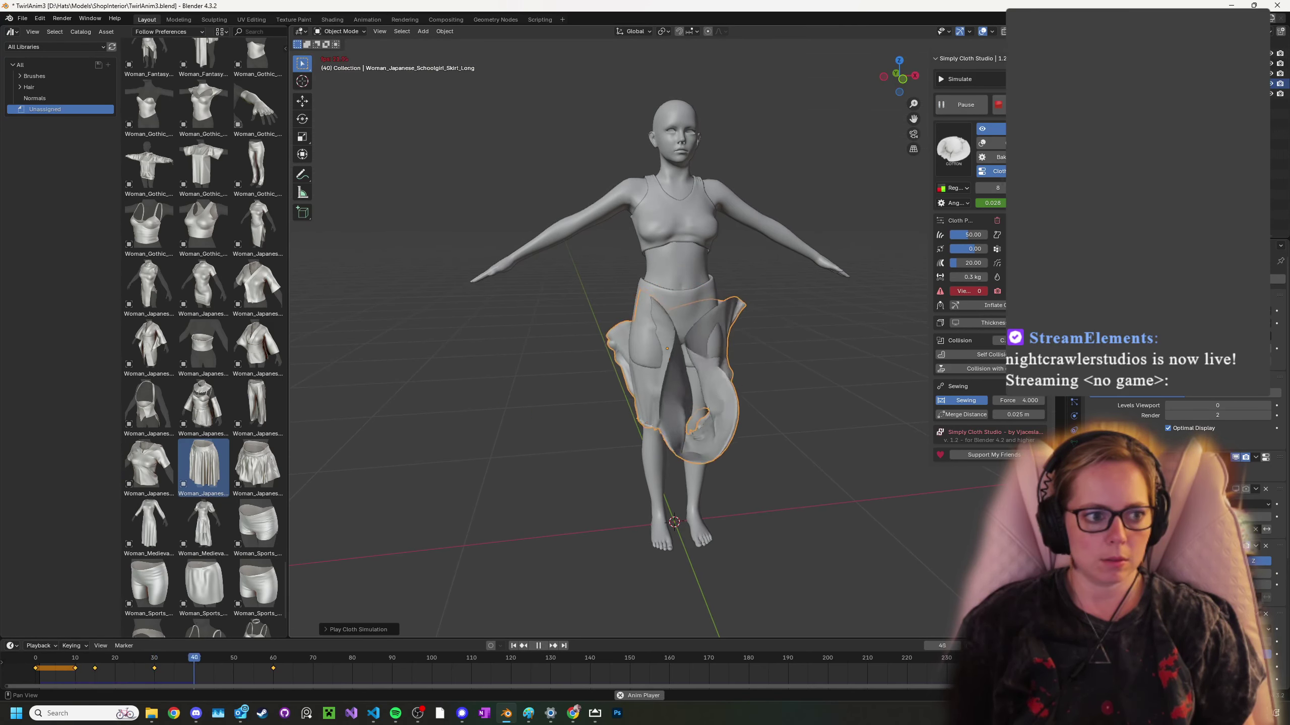
key(Escape)
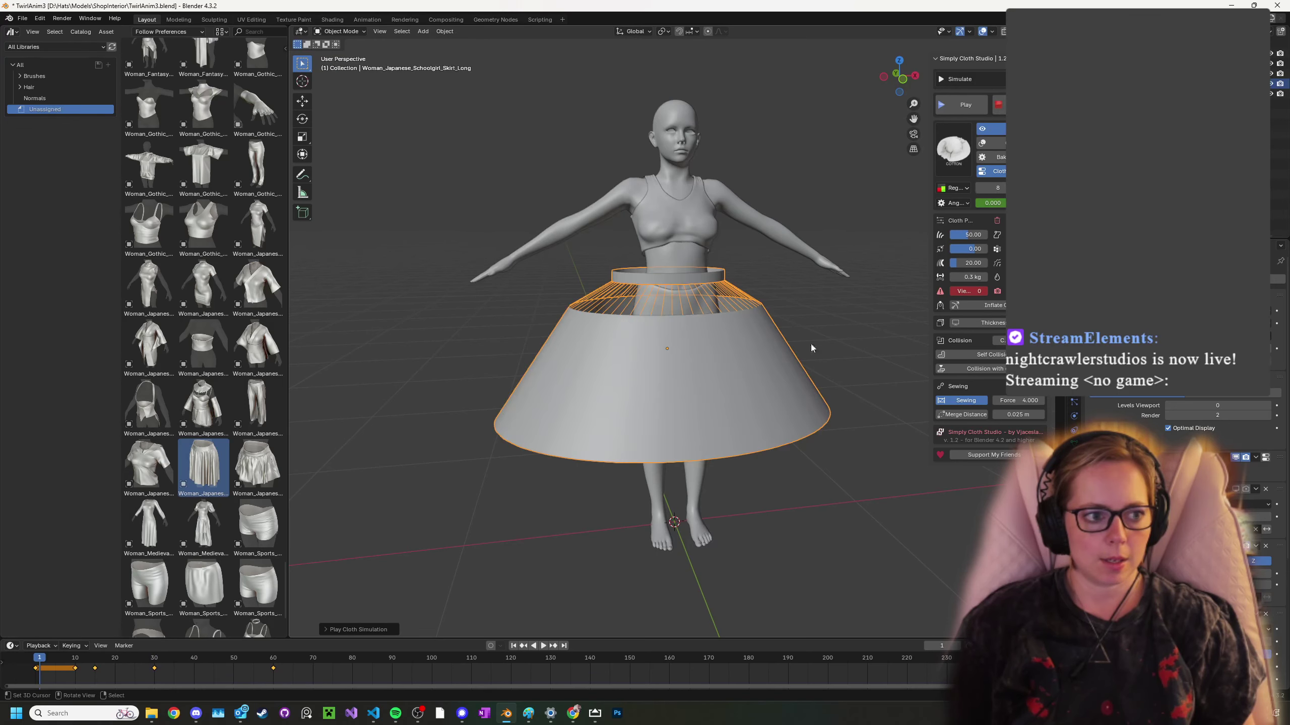
- Scale the skirt down and recentre it along X and Y around the mannequin's waist
key(s)
click(801, 308)
middle_drag(780, 330, 772, 364)
key(g)
key(x)
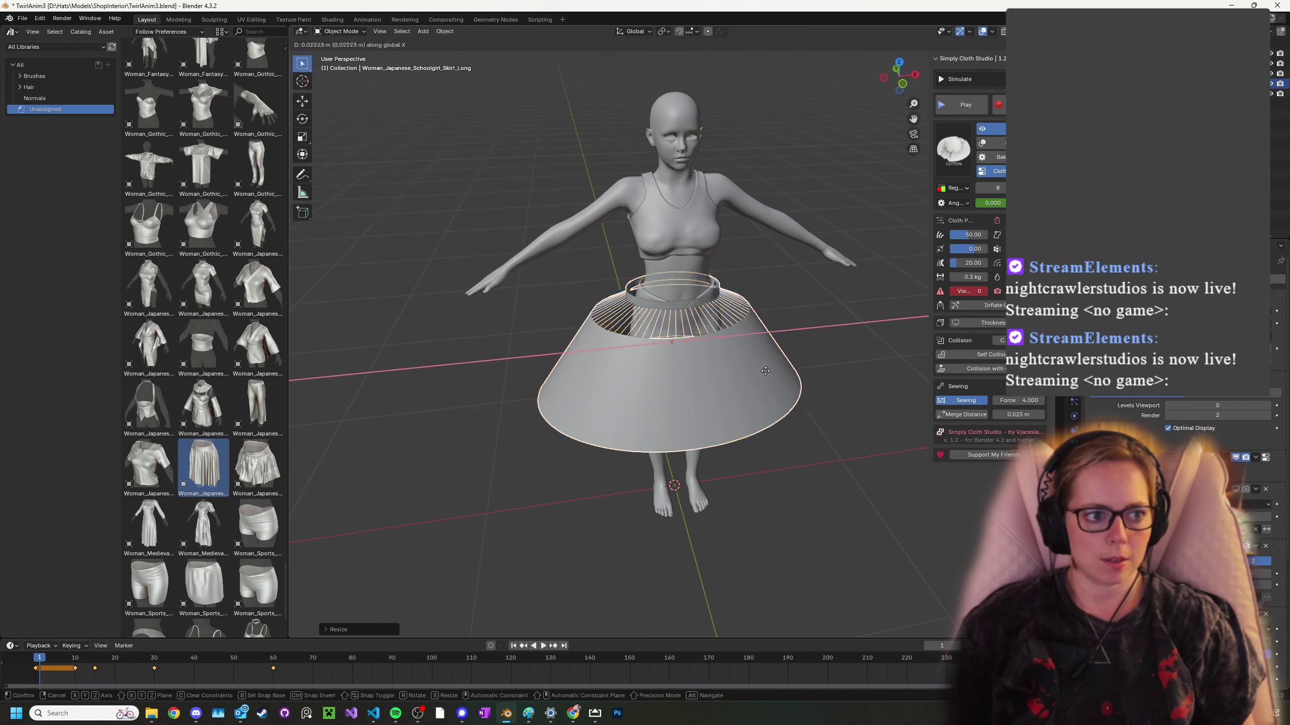
click(767, 371)
key(g)
key(y)
click(765, 377)
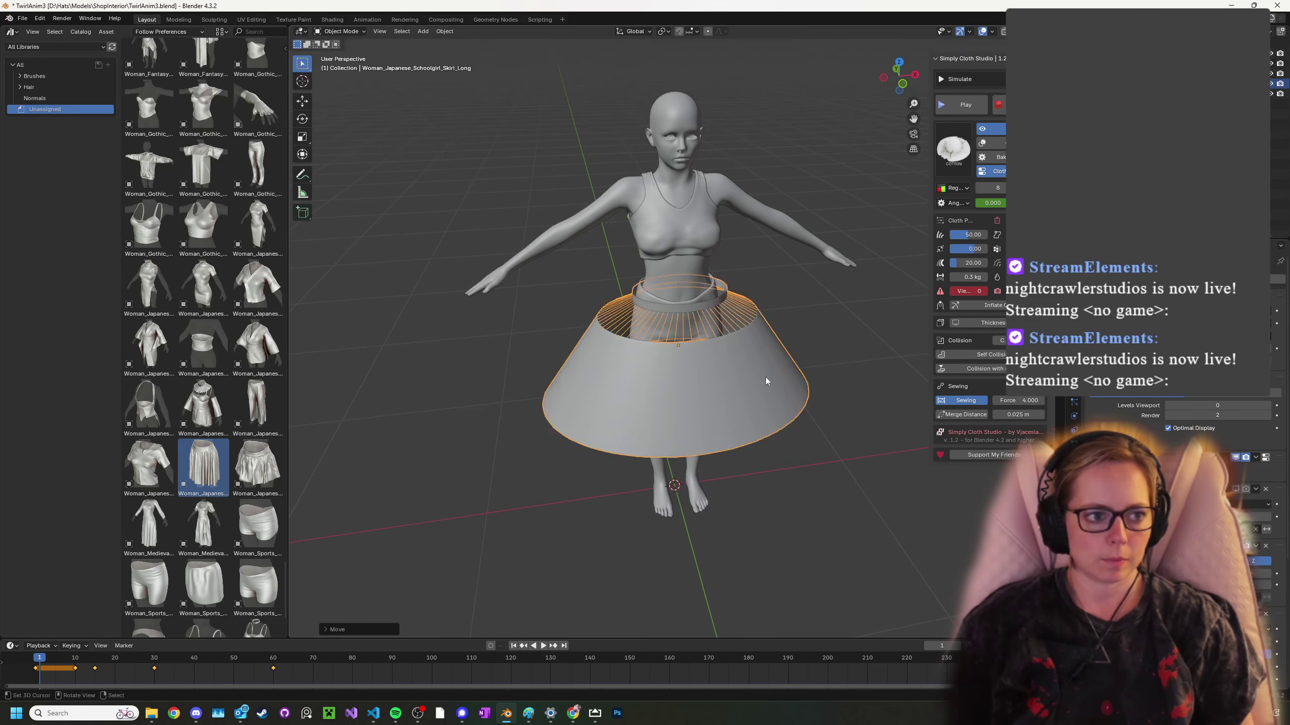
- Lift the skirt slightly and shrink it a little more so the waistband sits closer to the waist
key(s)
key(Escape)
key(s)
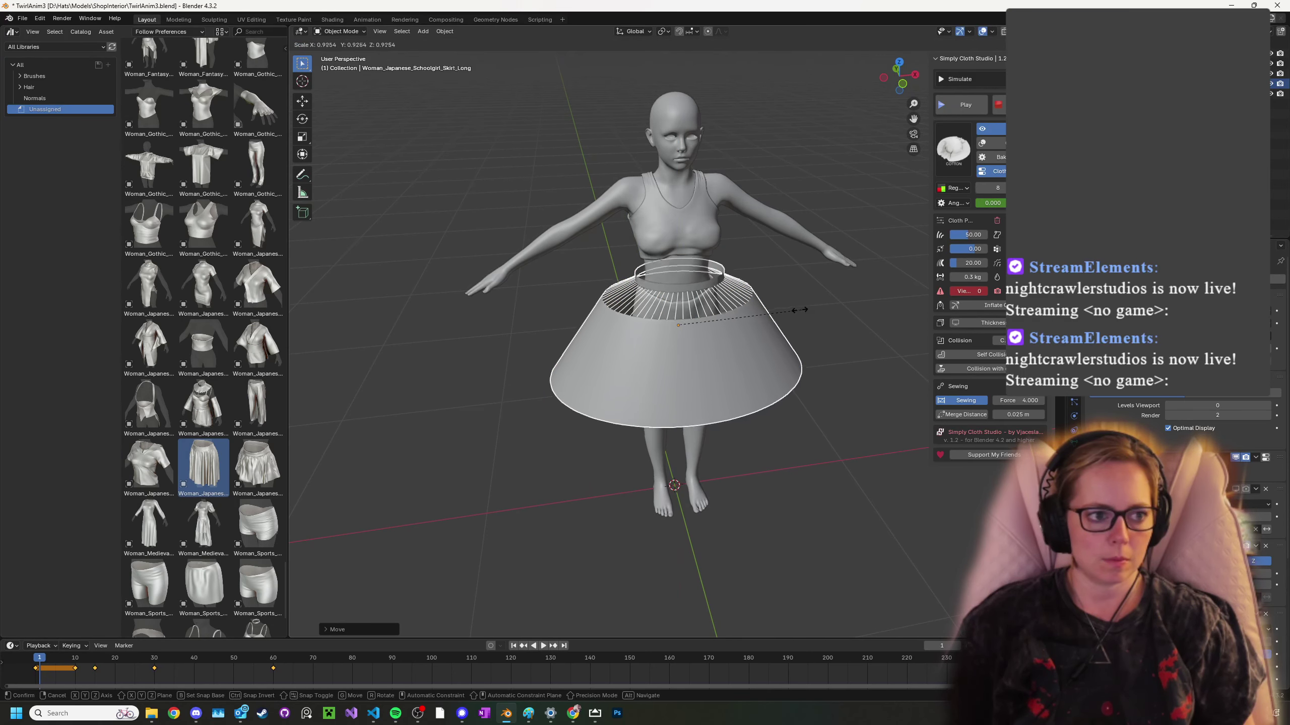
click(797, 313)
- Simulate the skirt's drape again, observe it from the front, and reset the simulation to frame 1
click(965, 105)
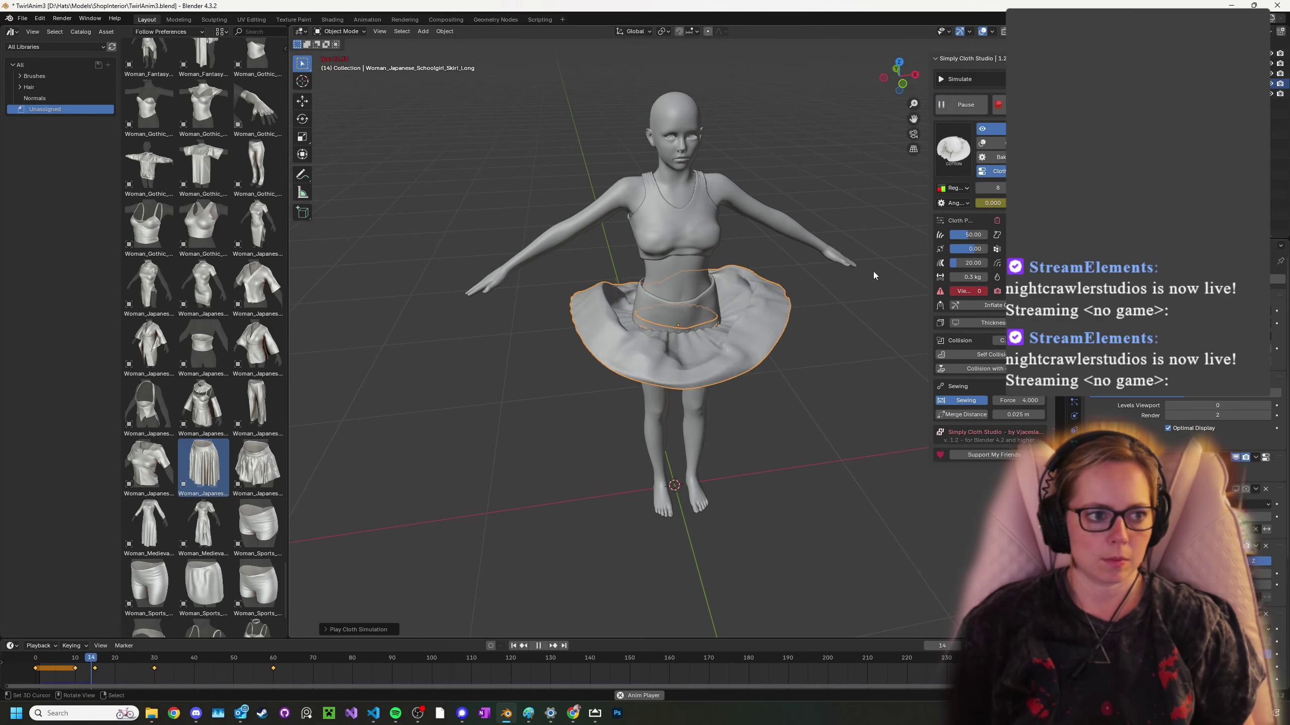
mouse_move(762, 345)
middle_down()
mouse_move(661, 360)
mouse_move(943, 349)
mouse_move(739, 351)
middle_up()
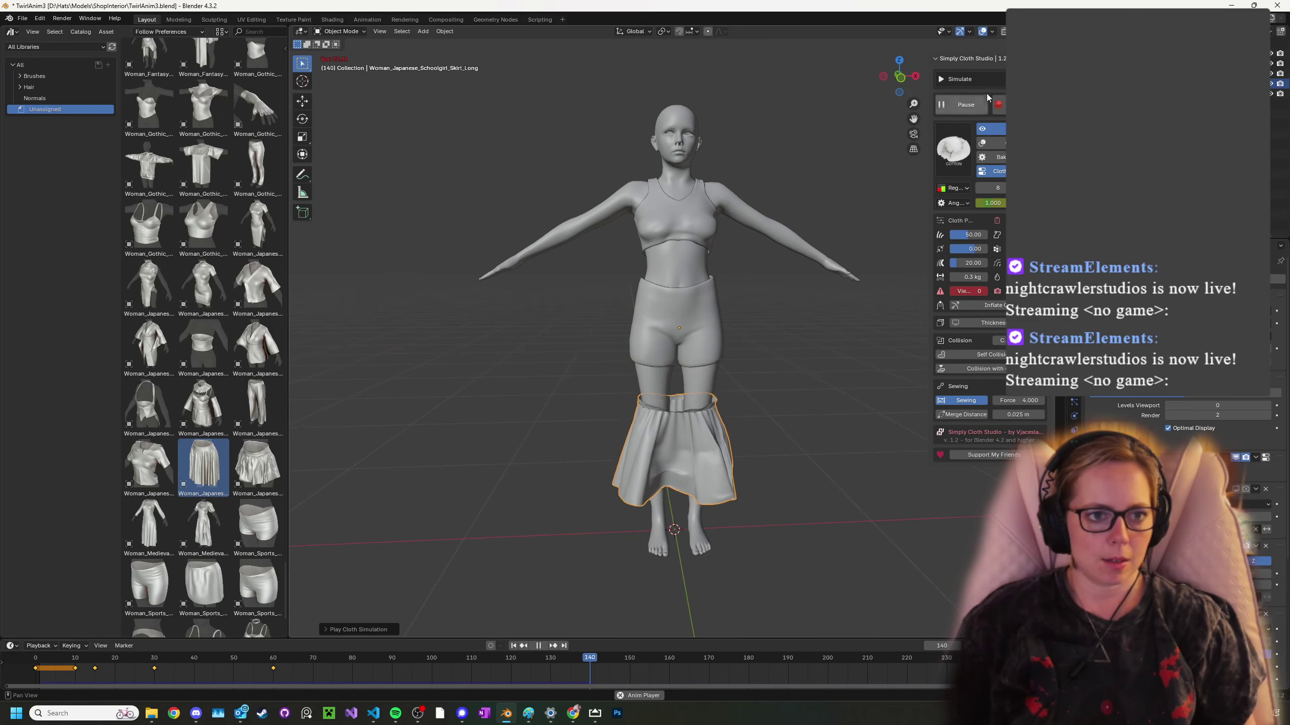
click(998, 104)
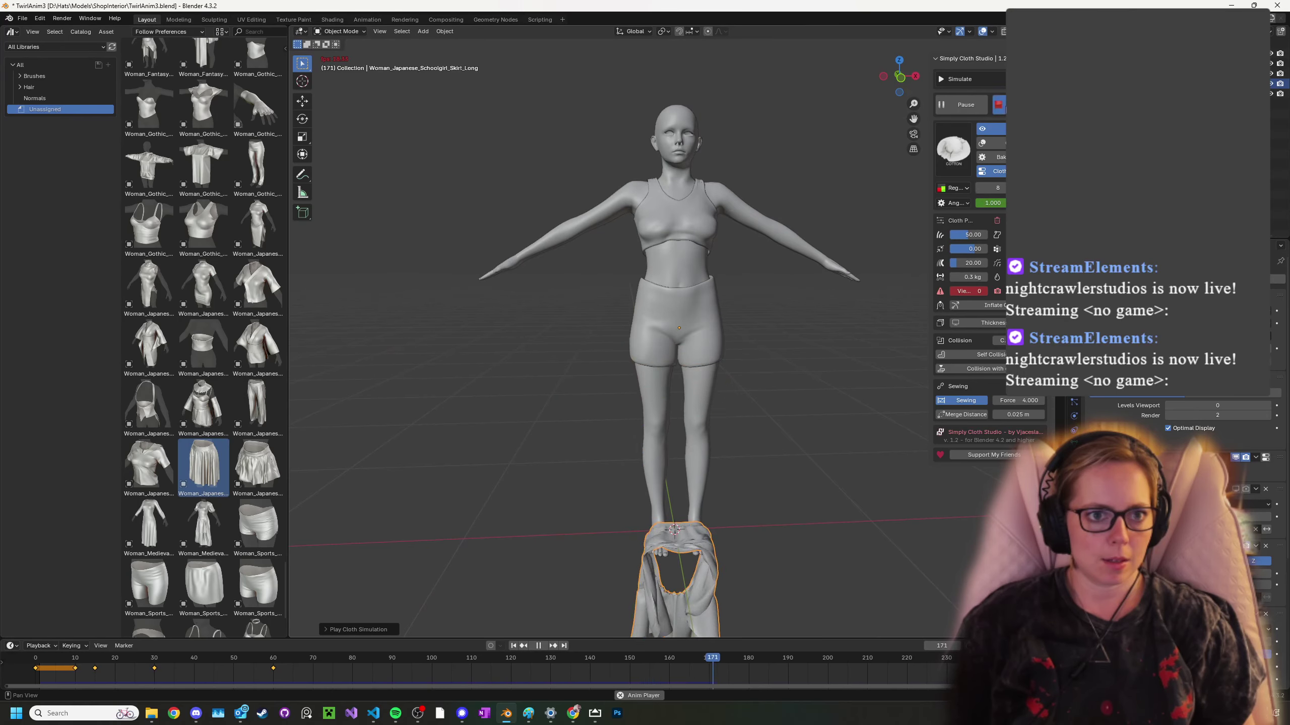
click(696, 212)
right_click(712, 333)
- Lower the skirt along Z to uncover the biker shorts
key(g)
key(z)
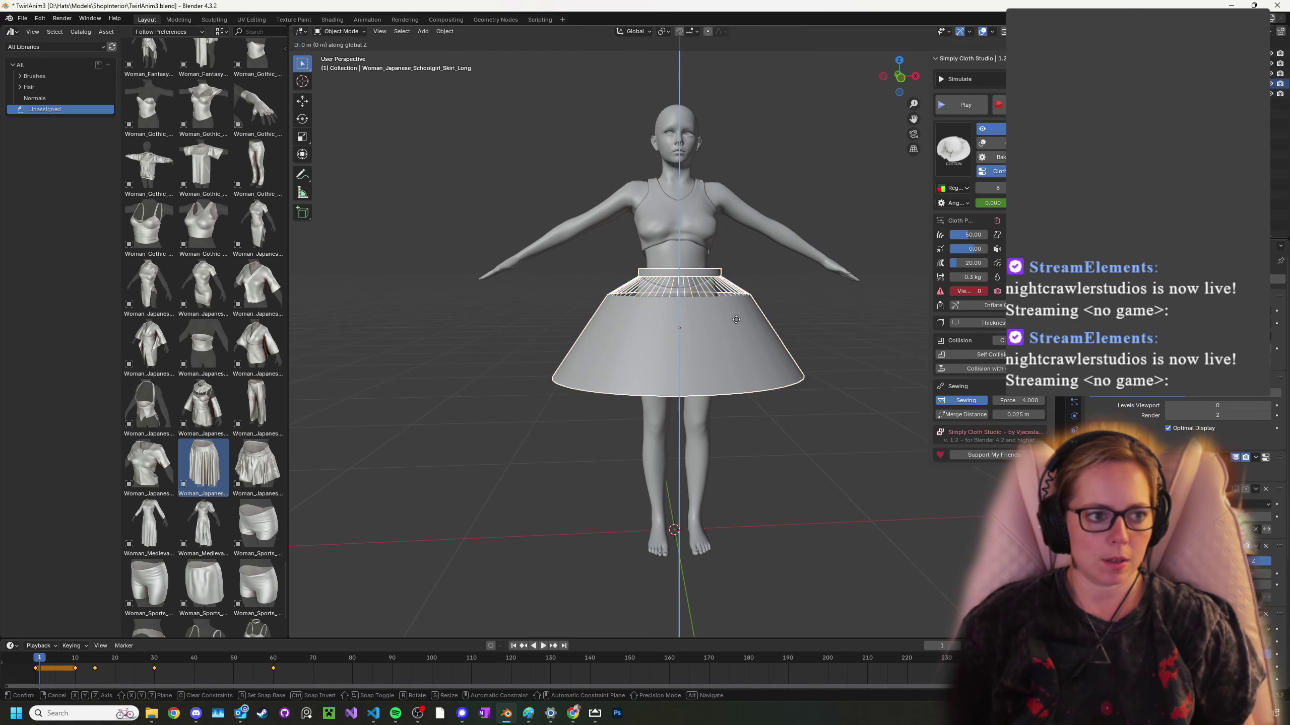
click(723, 404)
- Switch the biker shorts from the Adjust & Pin mode to the Finish mode and deselect them
right_click(717, 321)
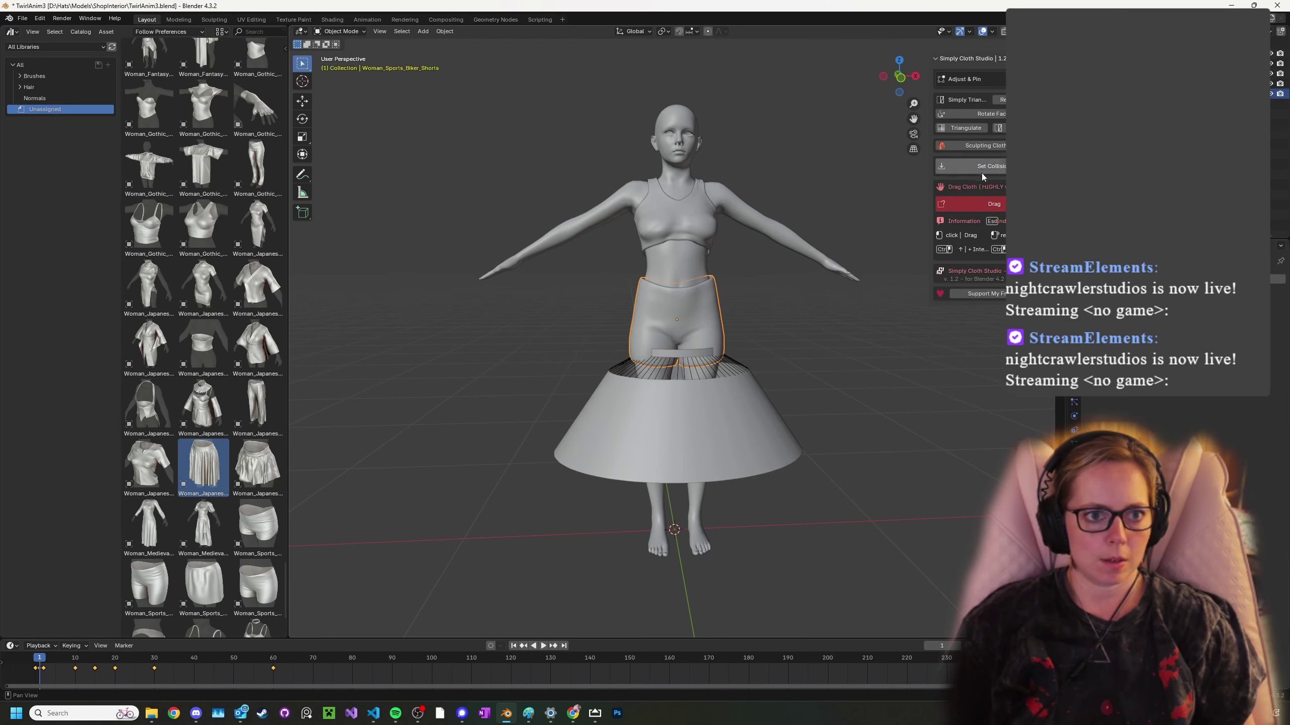
click(971, 79)
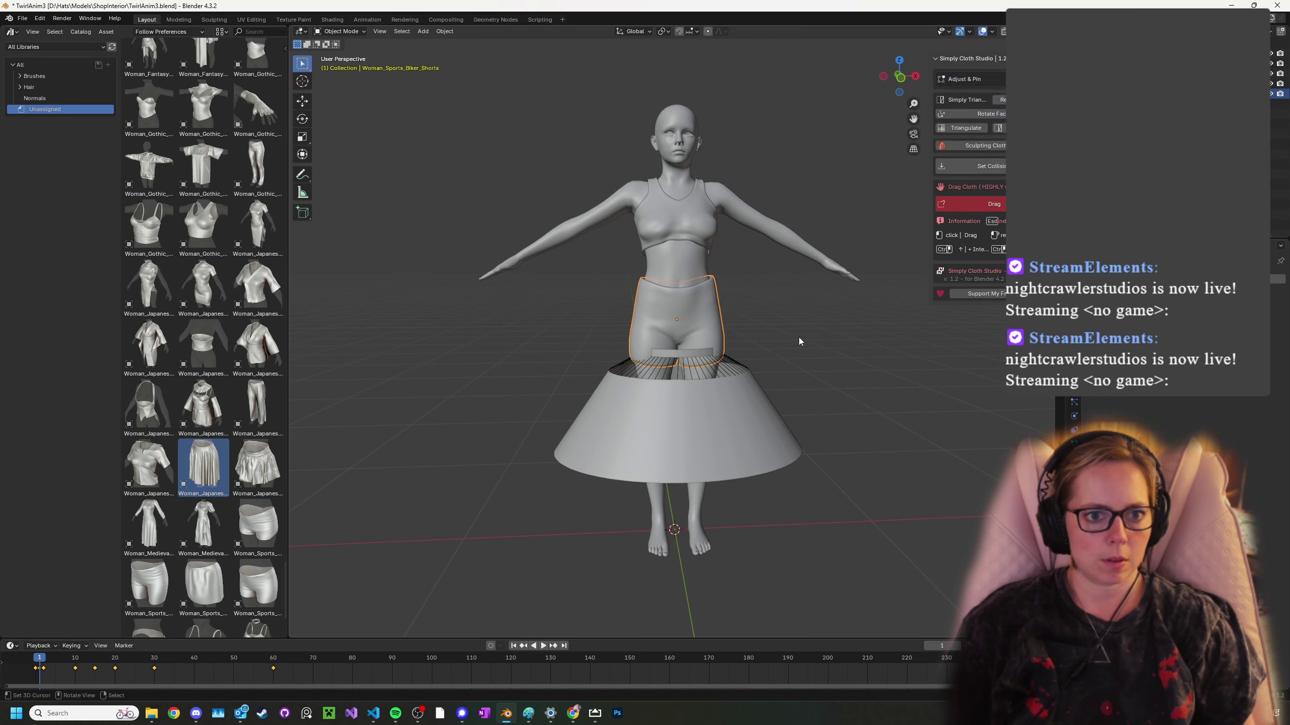
click(690, 276)
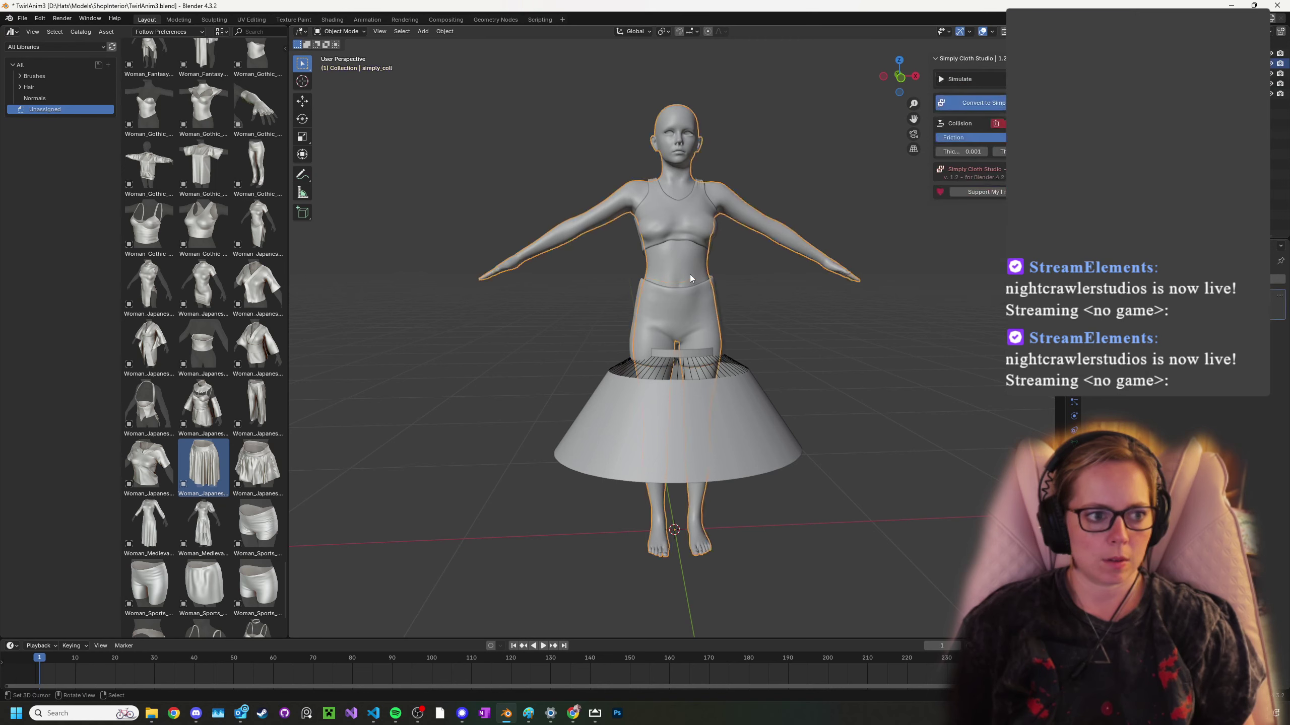
click(691, 316)
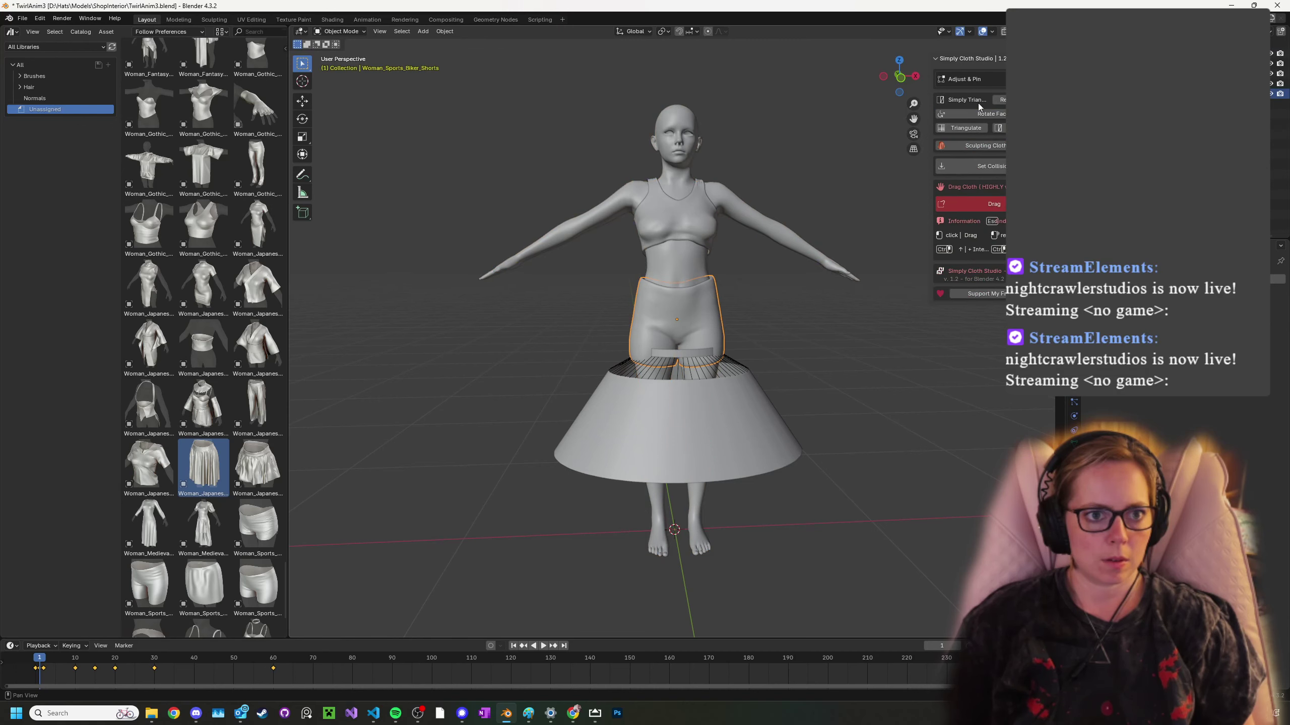
click(987, 83)
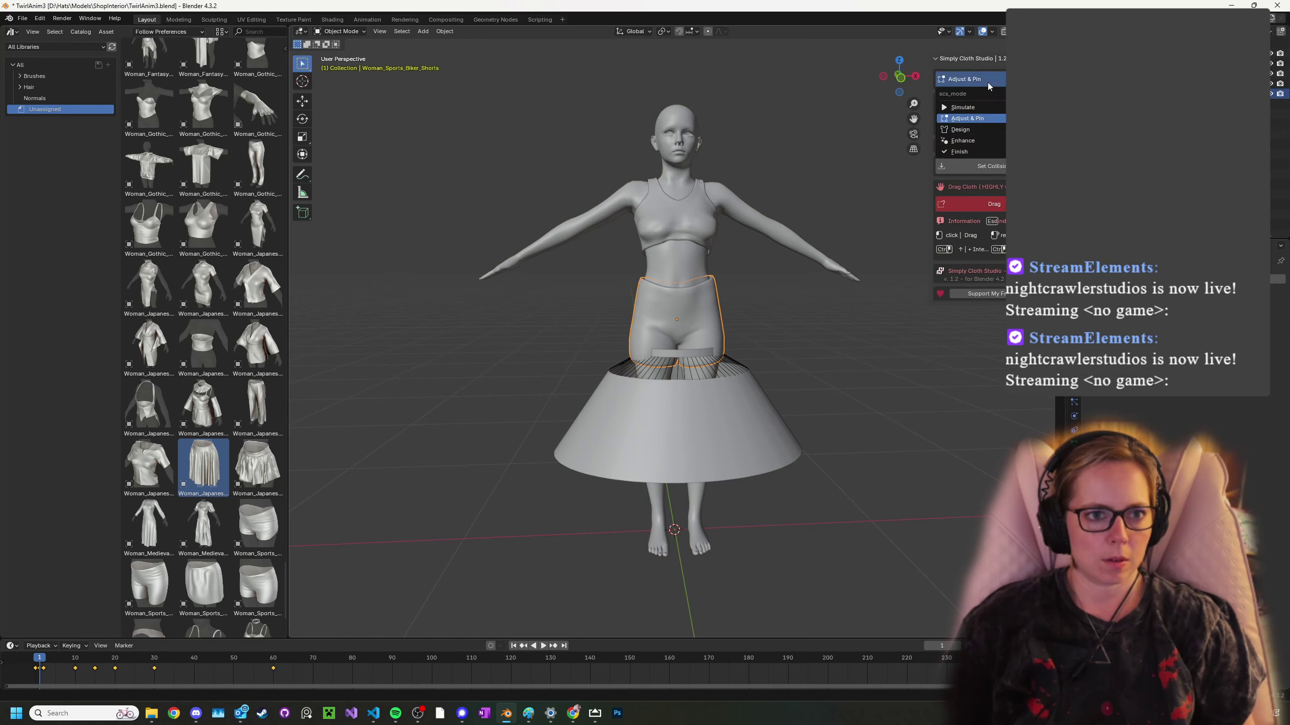
click(958, 151)
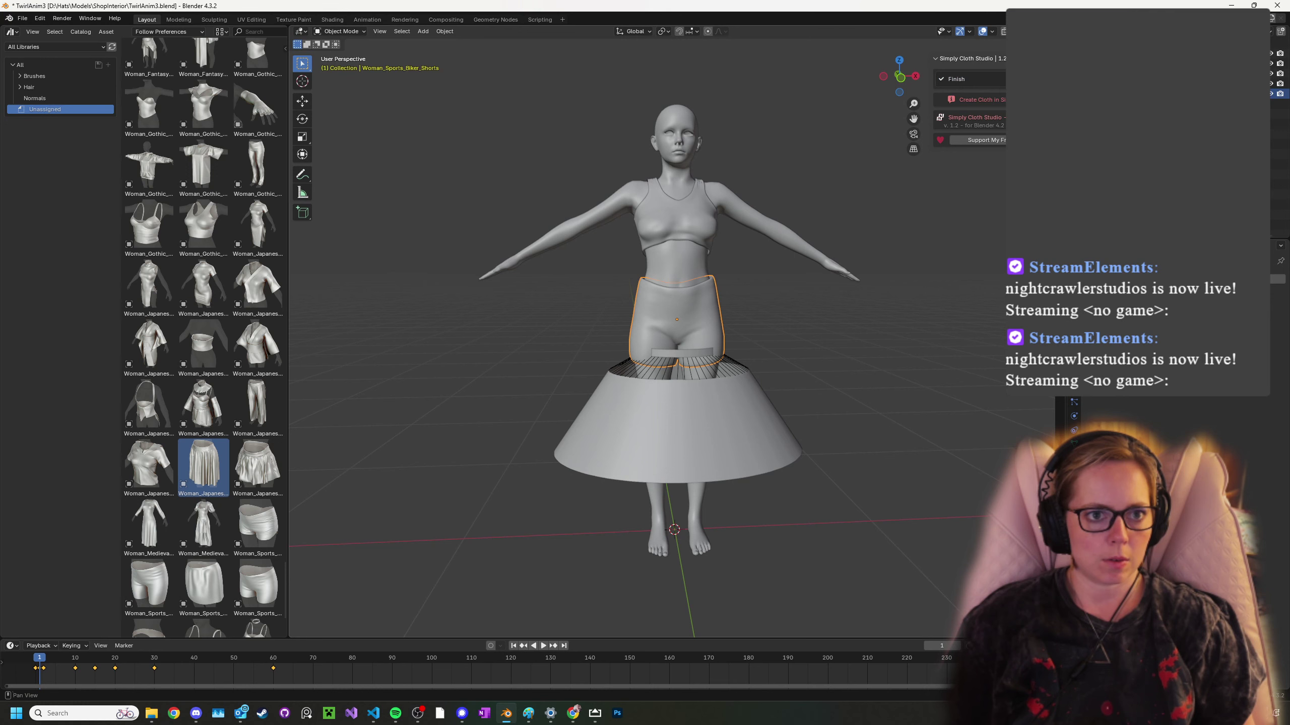
click(970, 79)
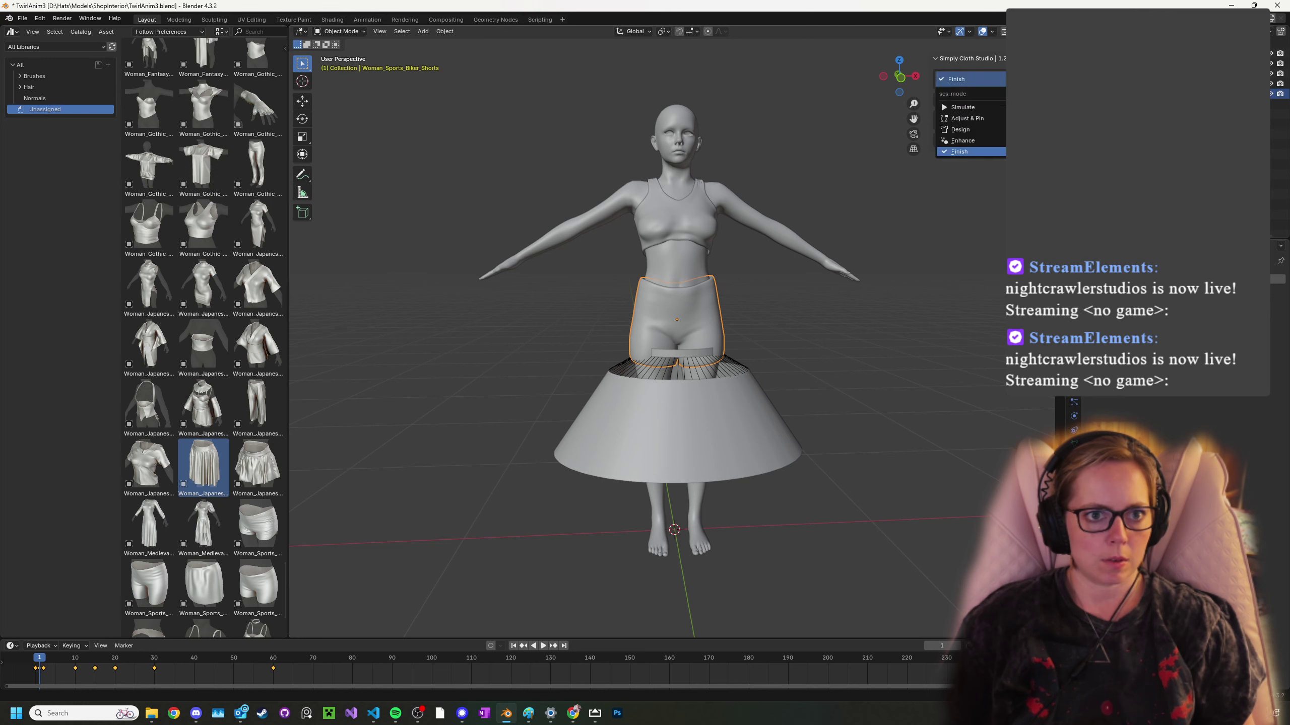
click(889, 219)
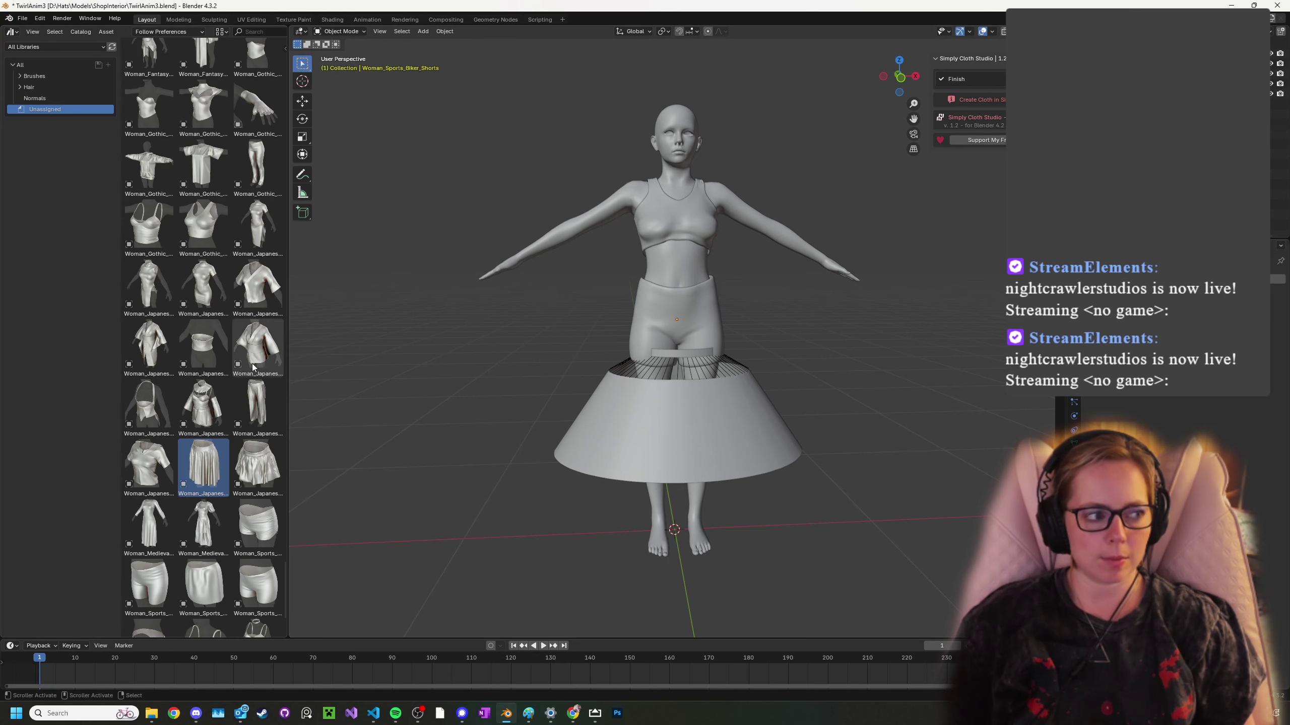
- Inspect the shorts up close and compare the Simply Cloth Studio options of the shorts, skirt and tank top
middle_drag(709, 256, 701, 332)
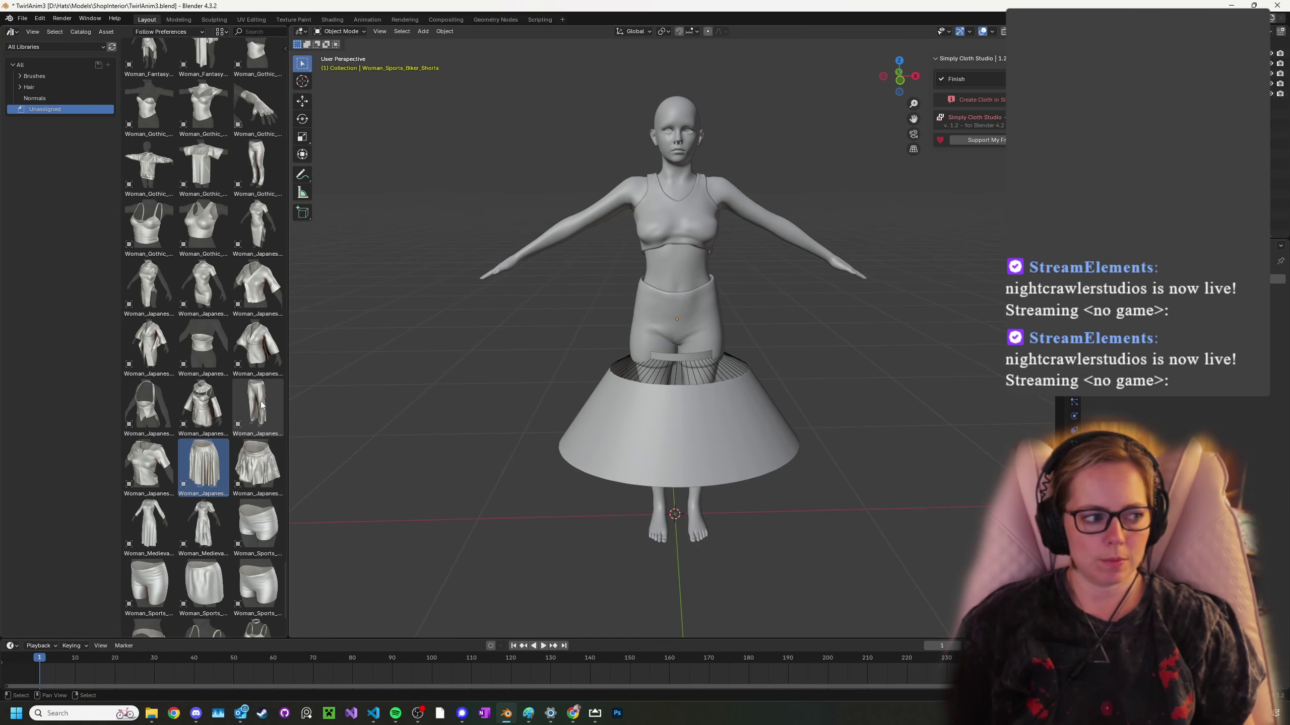
scroll(717, 424, up, 3)
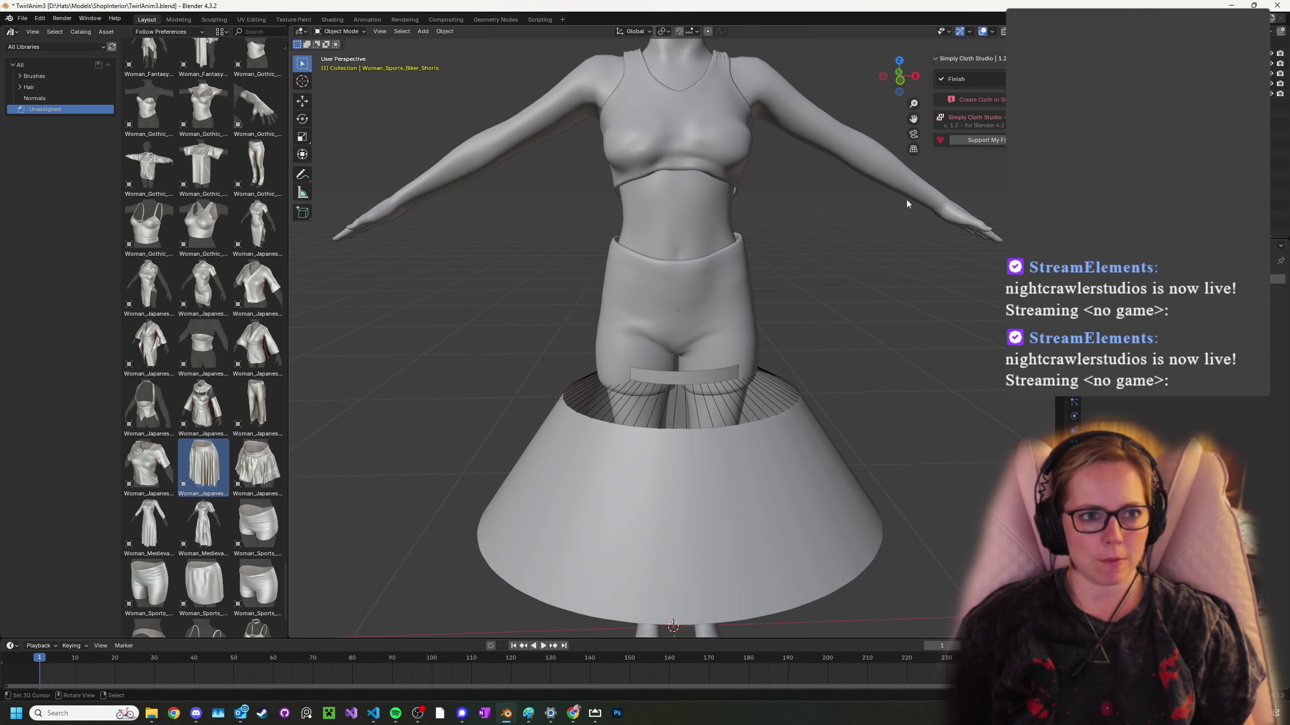
scroll(907, 204, down, 2)
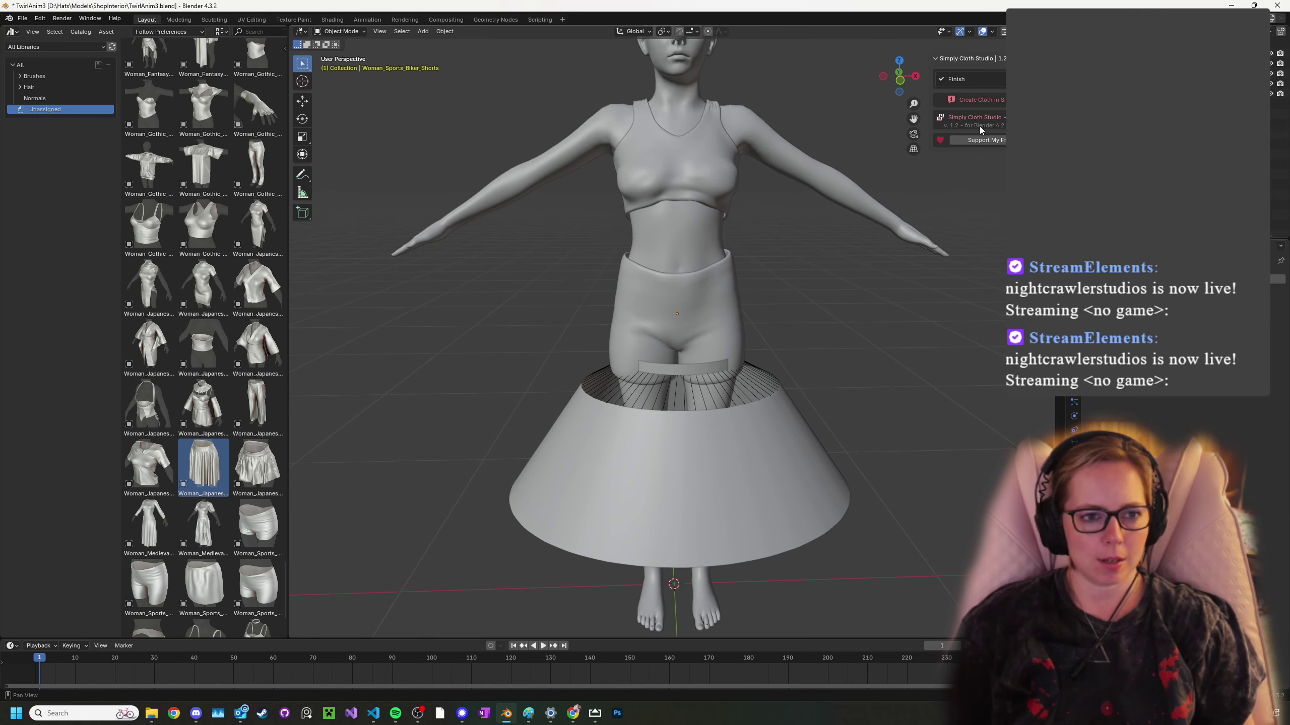
click(943, 81)
click(633, 327)
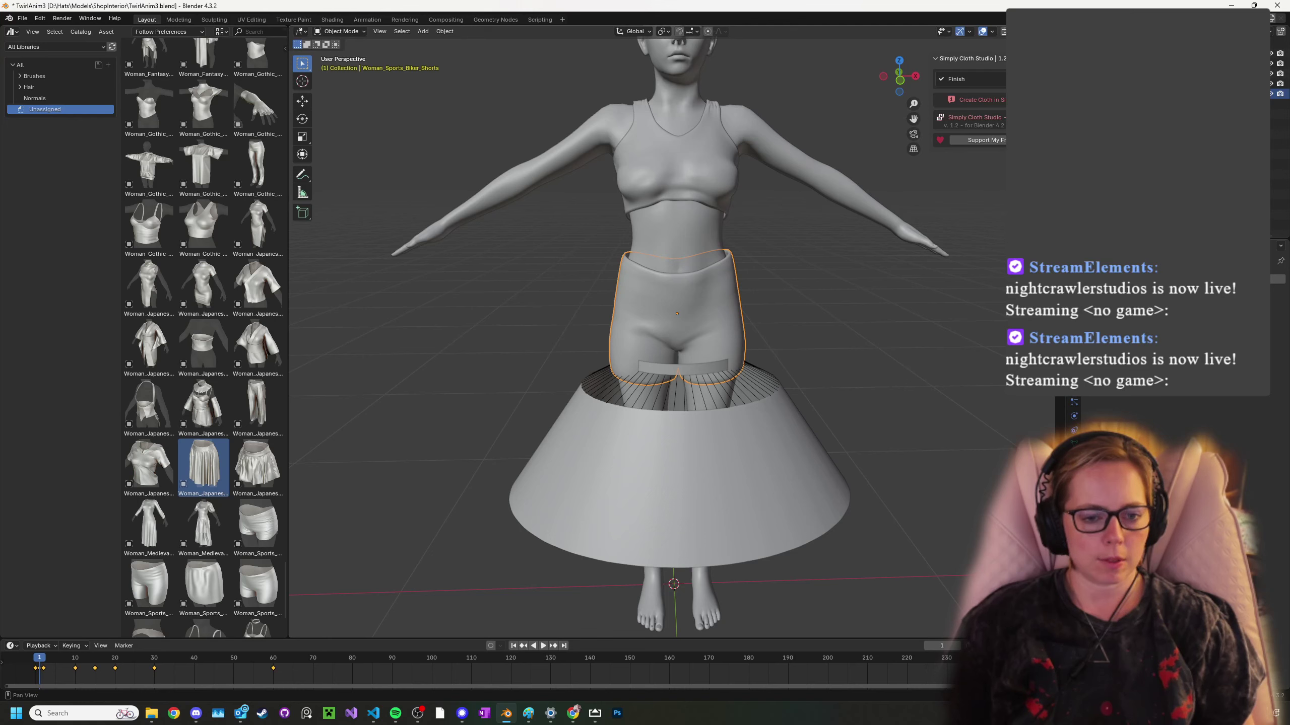
click(1127, 83)
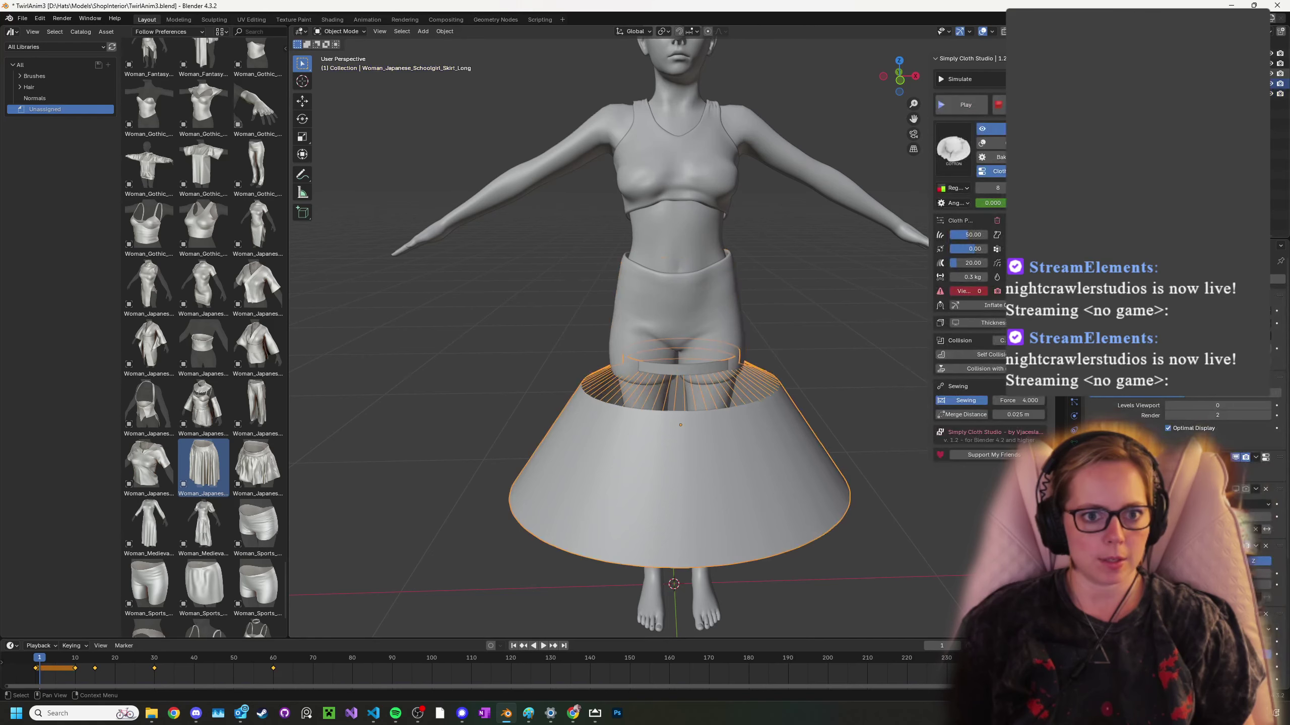
click(1127, 73)
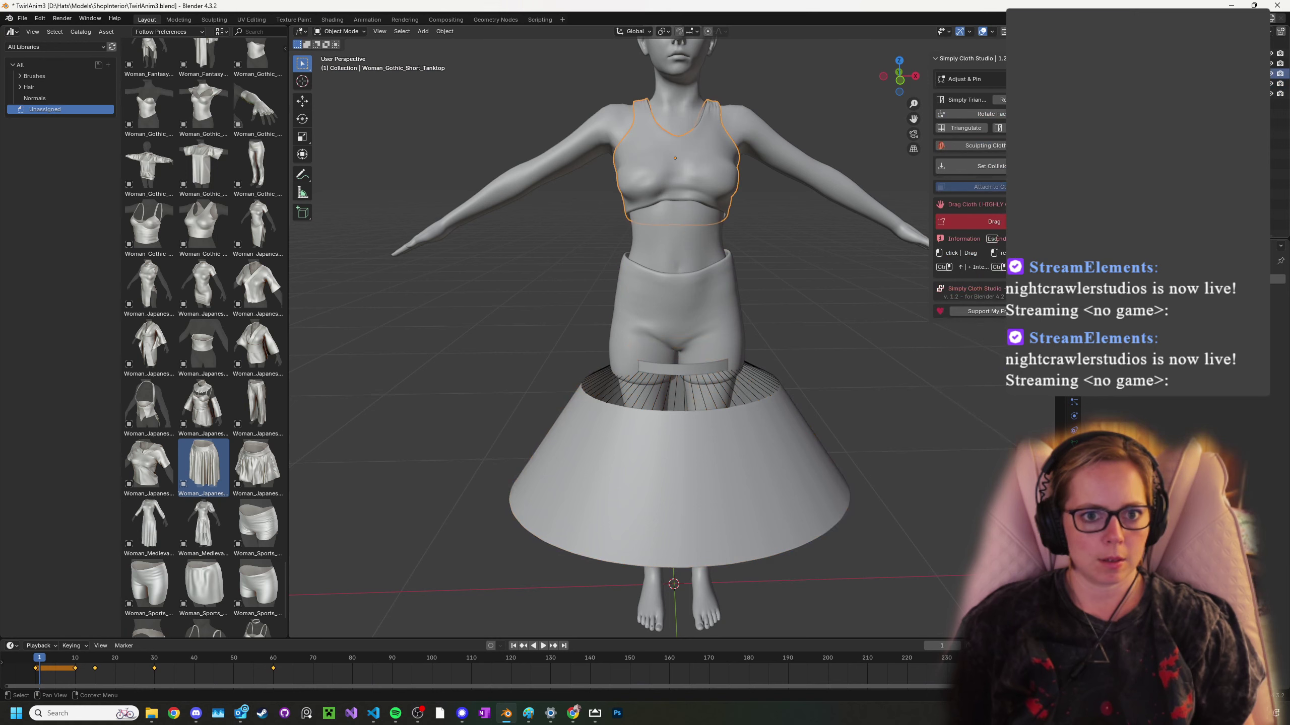
- Select the biker shorts and switch their Simply Cloth Studio mode to Simulate
click(711, 288)
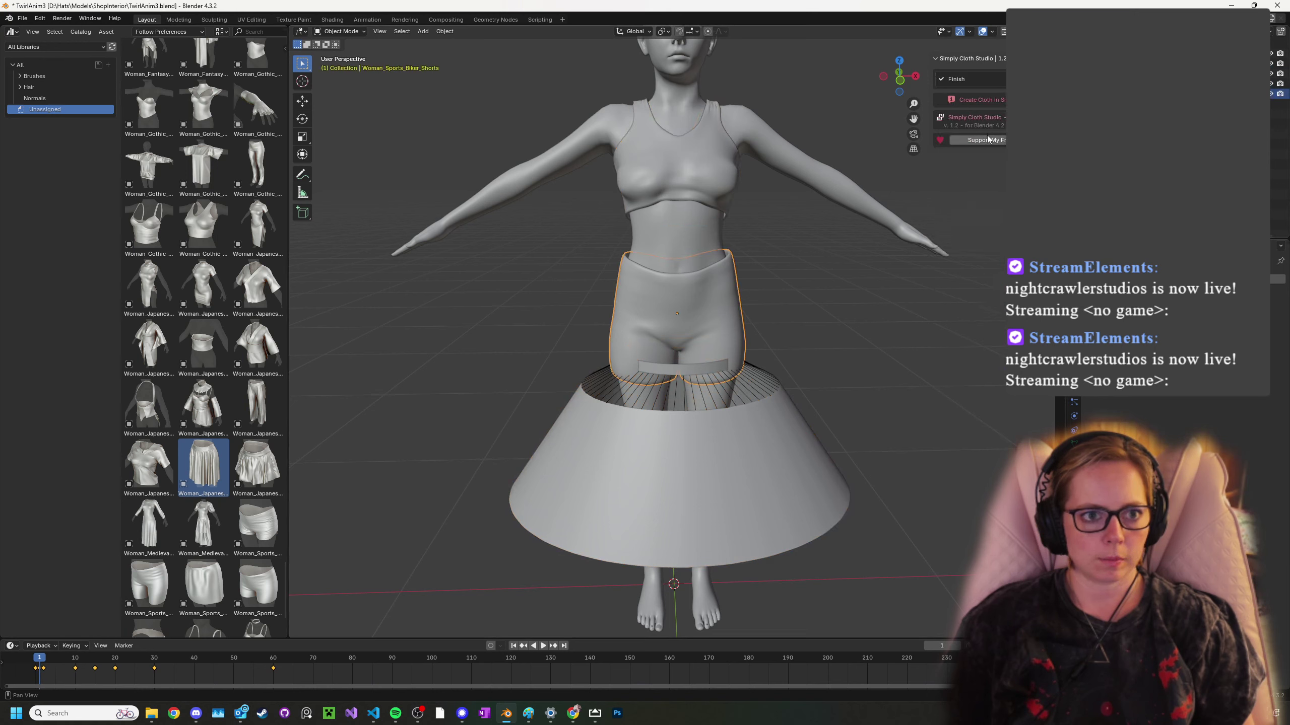
click(951, 80)
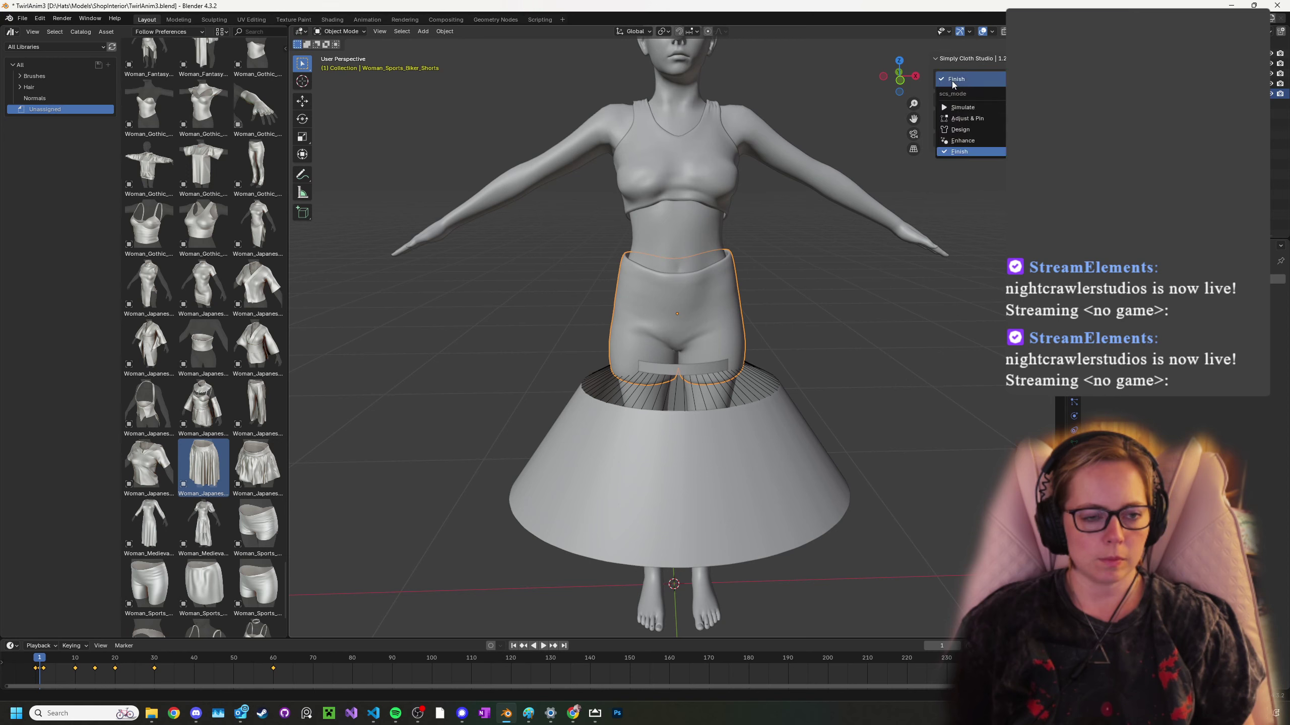
click(961, 107)
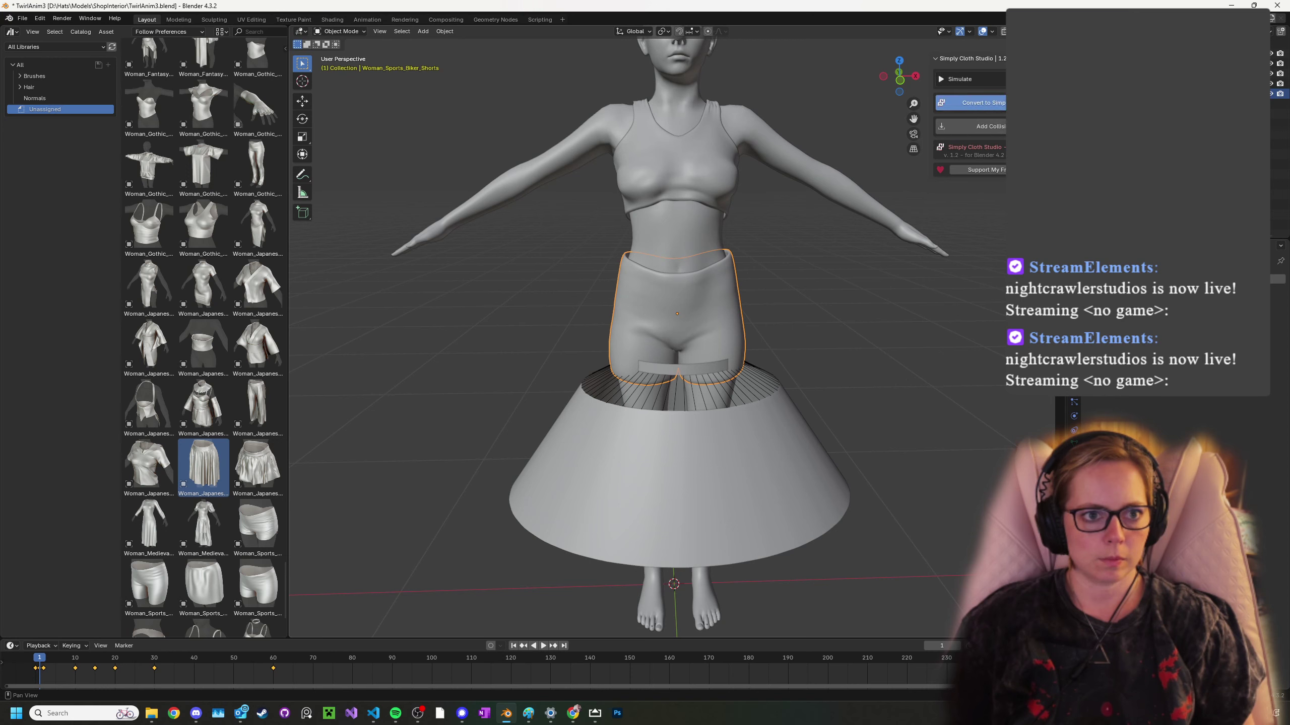
- Add collision to the biker shorts in Simply Cloth Studio so that the skirt can drape over them
click(994, 131)
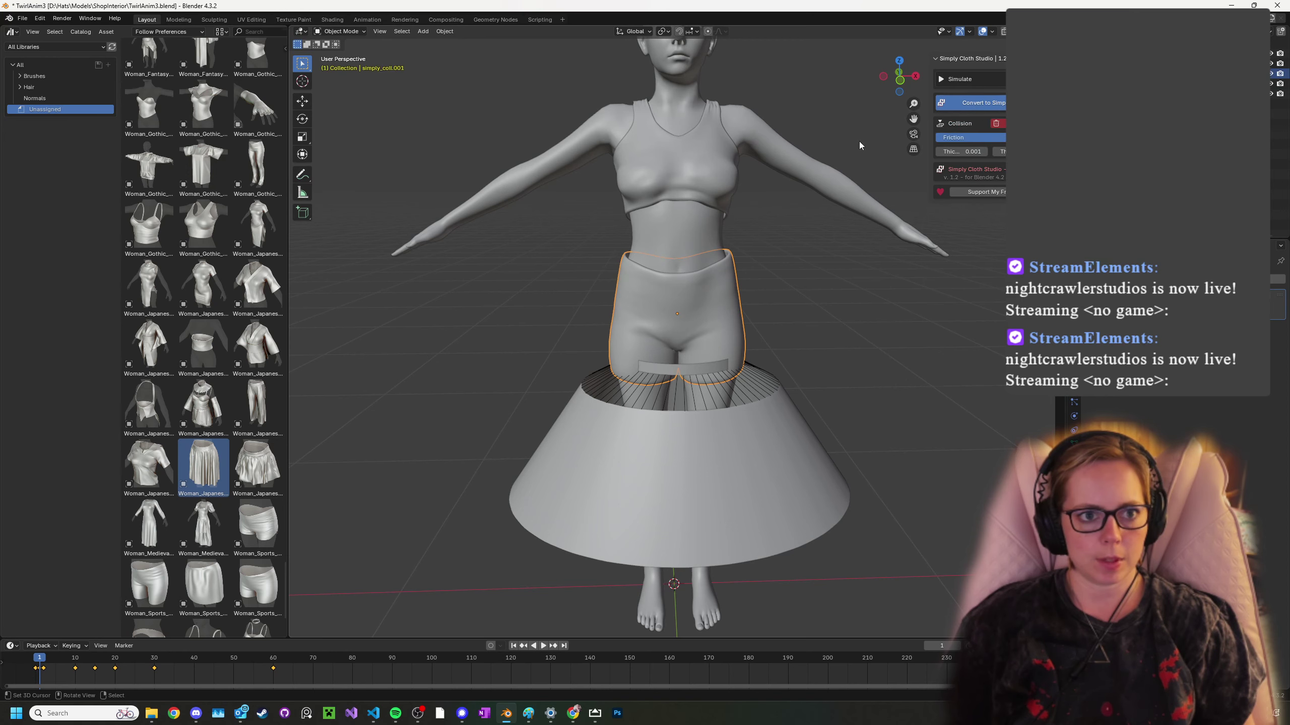
click(677, 157)
- Raise the long schoolgirl skirt along Z to the mannequin's waist and play its cloth simulation
click(731, 451)
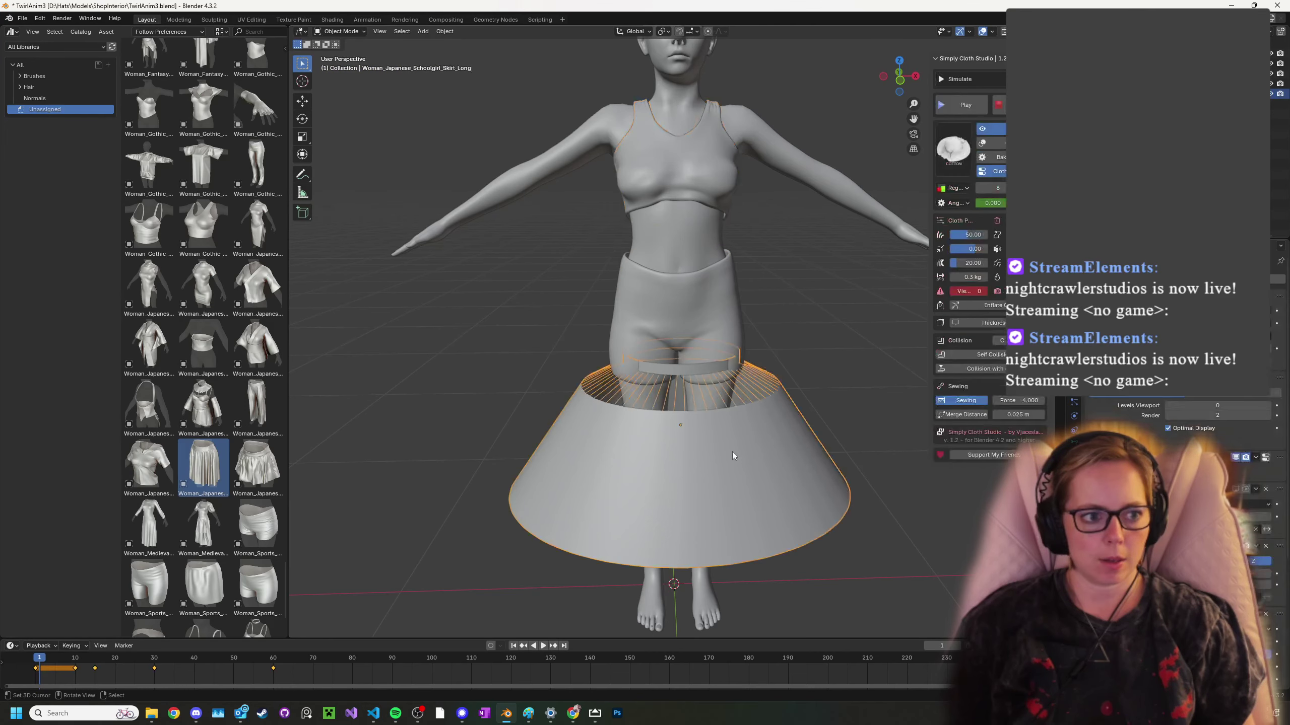
key(g)
key(z)
click(758, 314)
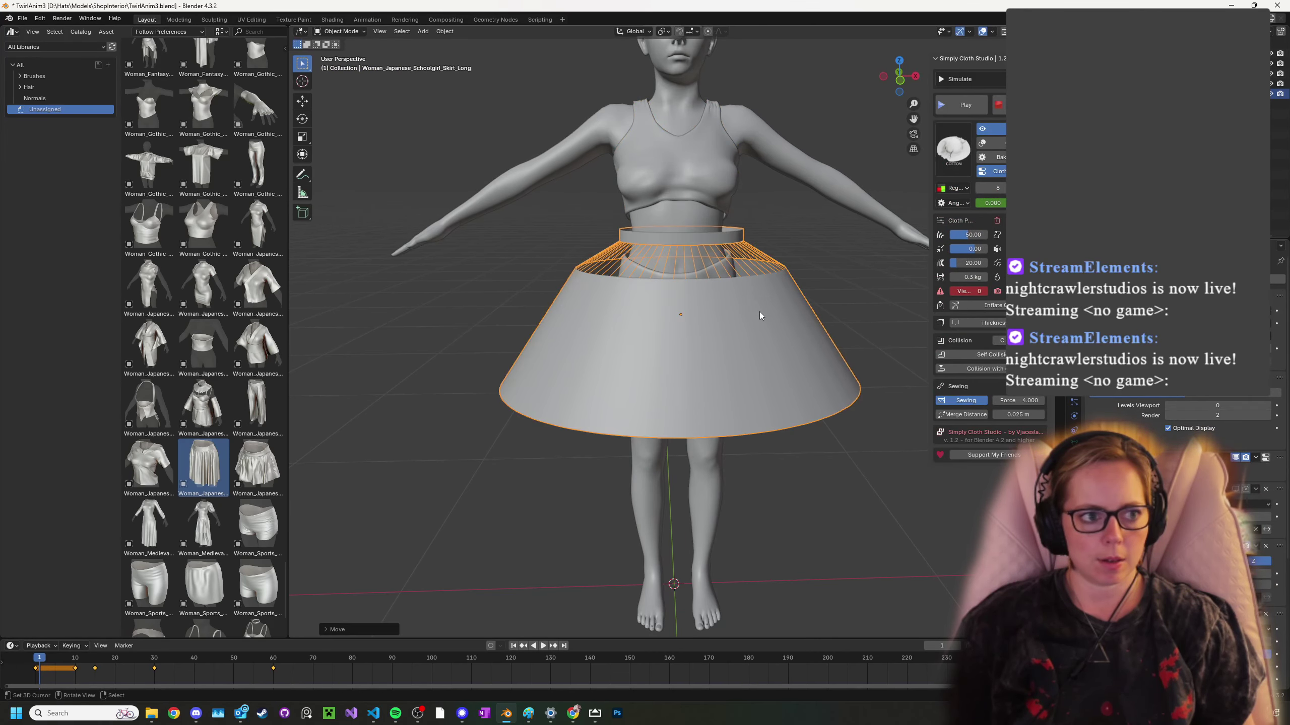
click(973, 110)
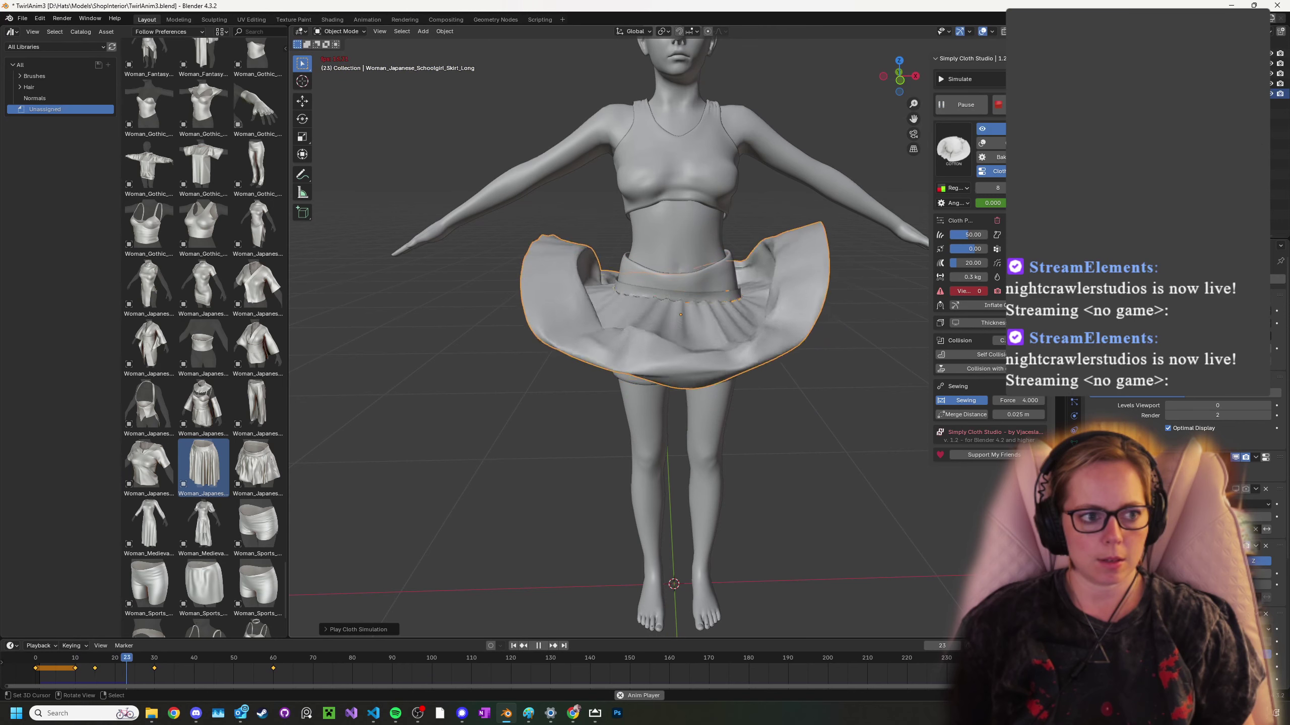
- Reset the skirt's cloth simulation and scale the skirt down slightly in all directions
click(1018, 106)
key(s)
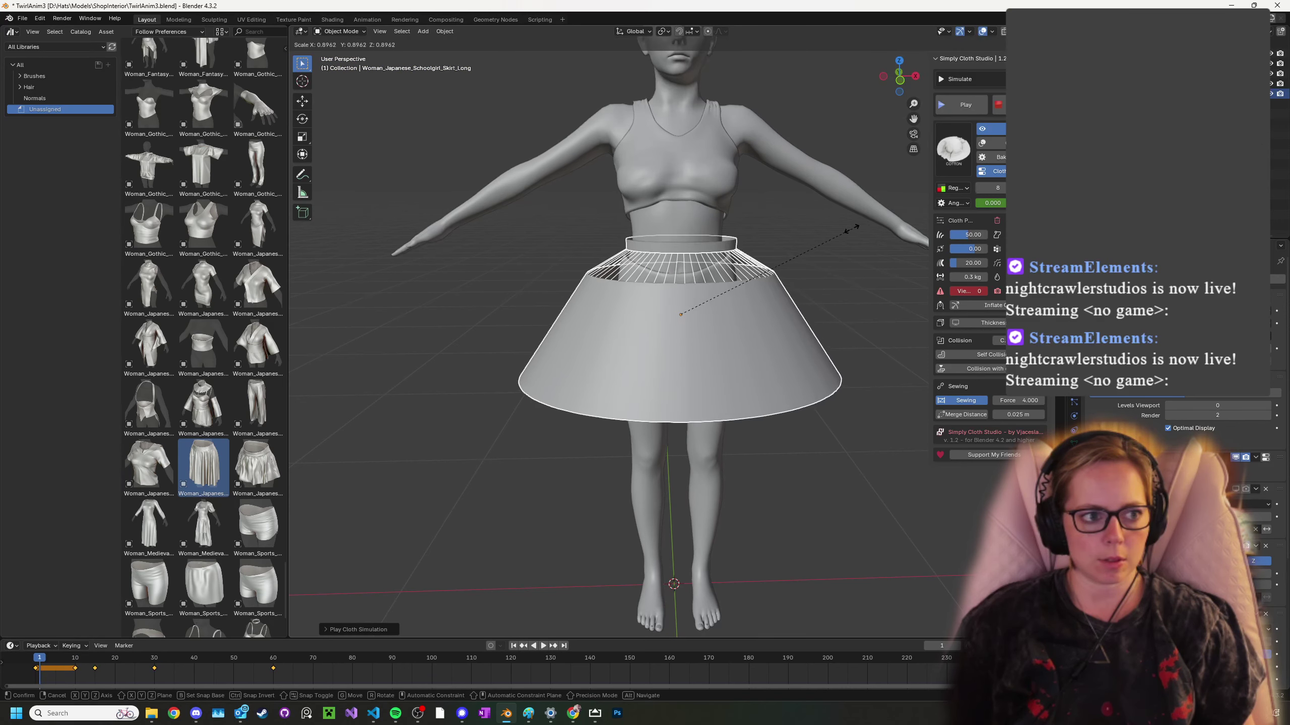
click(830, 238)
- Align the skirt with the mannequin's waist by adjusting it along X and raising it slightly along Z
middle_drag(830, 234, 744, 330)
key(g)
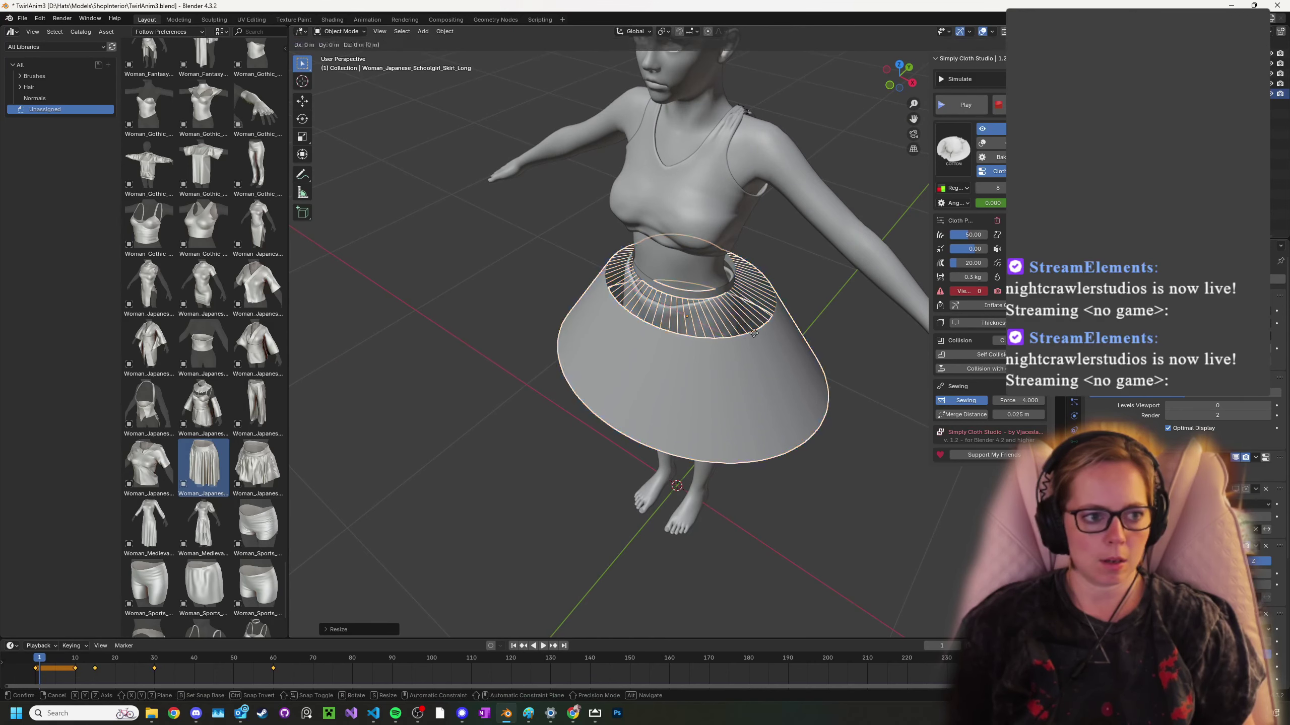
key(x)
click(747, 334)
key(g)
key(z)
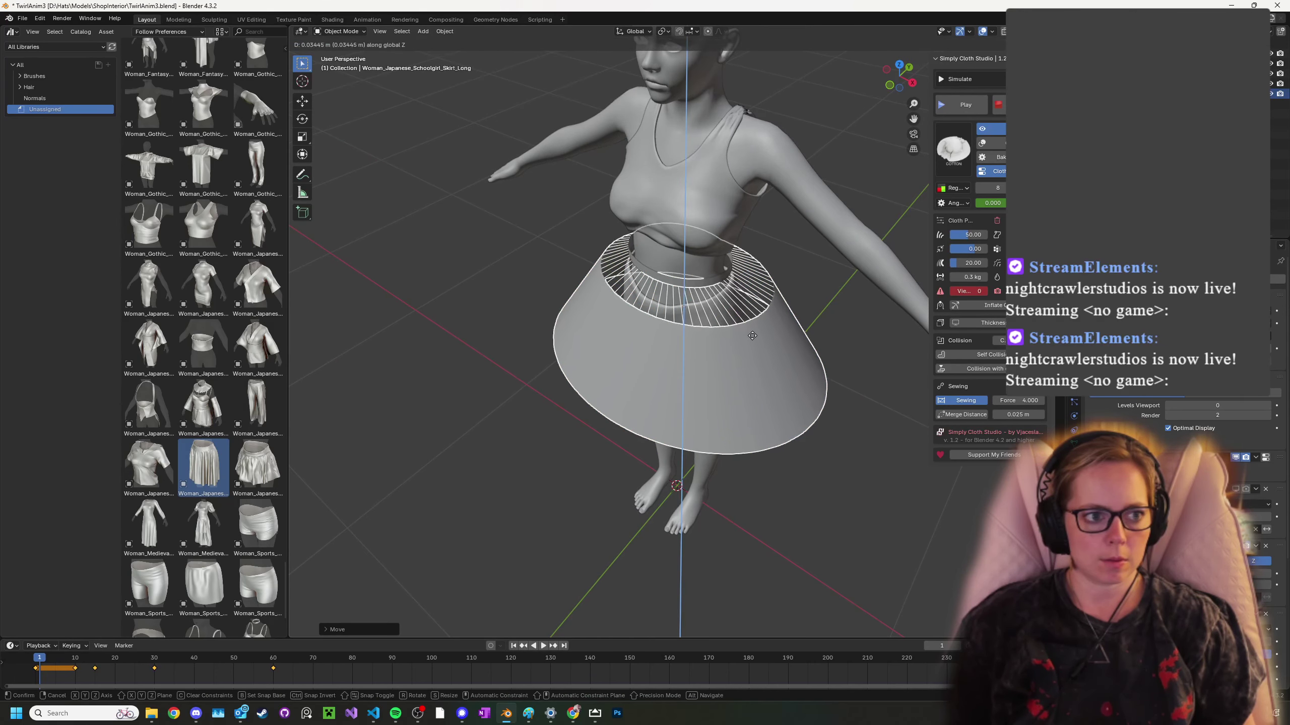
click(762, 339)
- Play the cloth simulation on the resized skirt to drape it over the hips and shorts
key(KP_1)
middle_drag(790, 339, 843, 325)
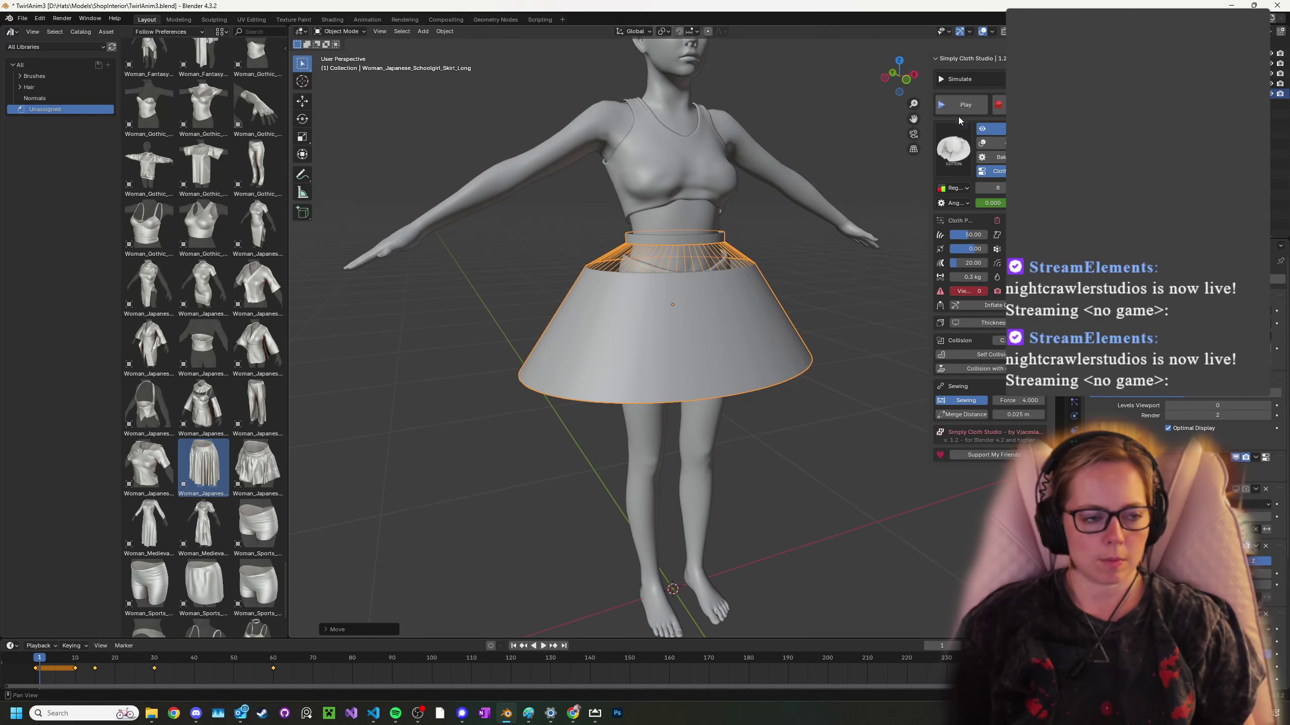
click(972, 105)
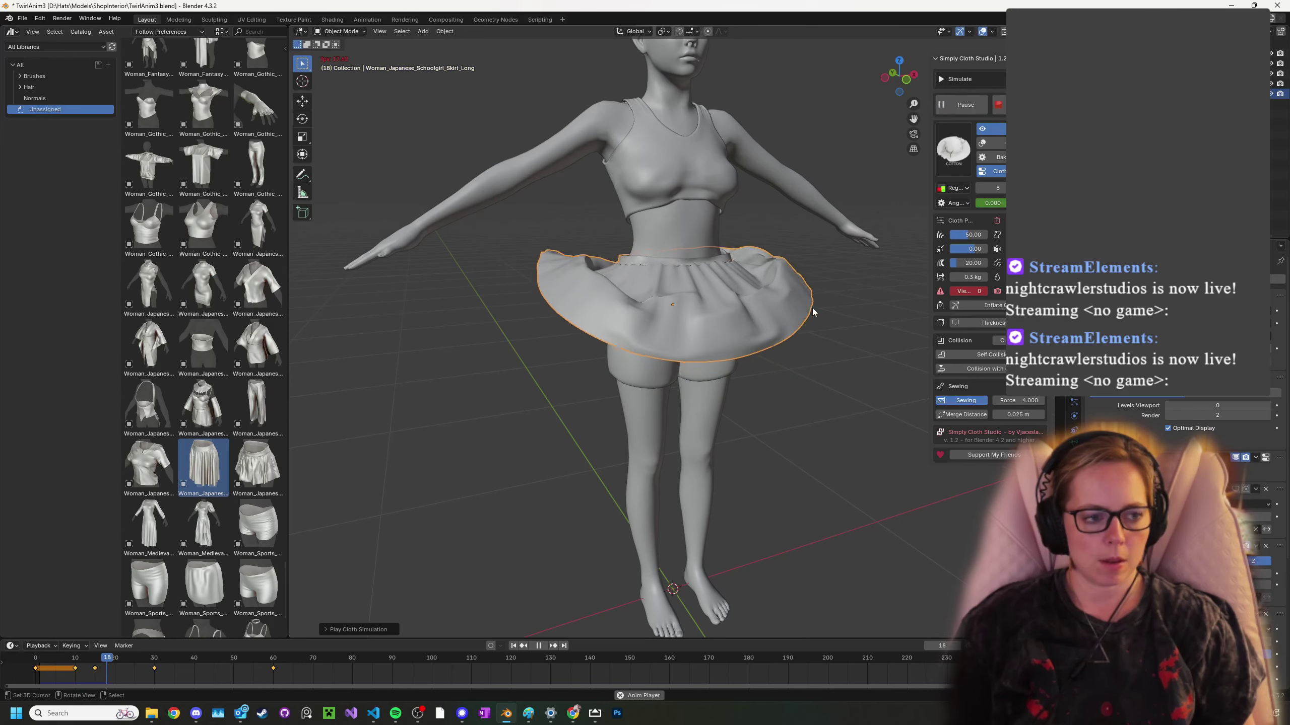
key(KP_1)
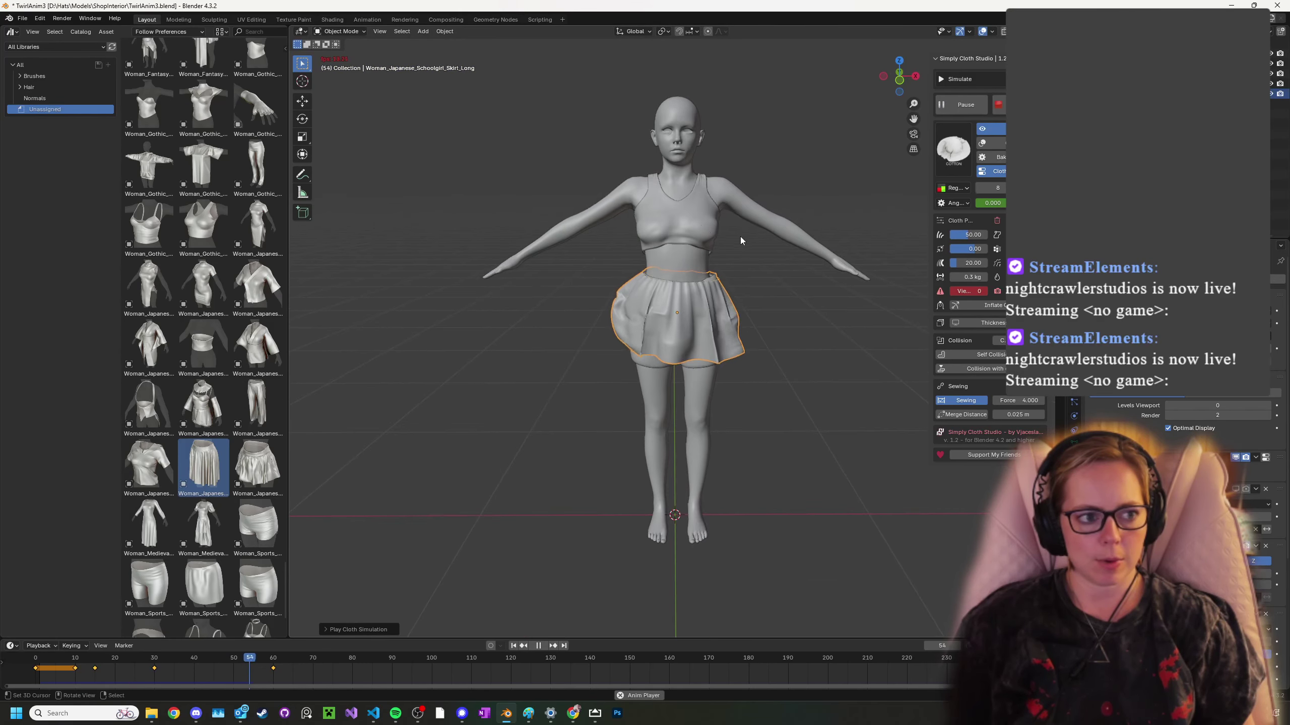
- Try to move the mannequin body and the tank top while the skirt simulation is running
click(702, 227)
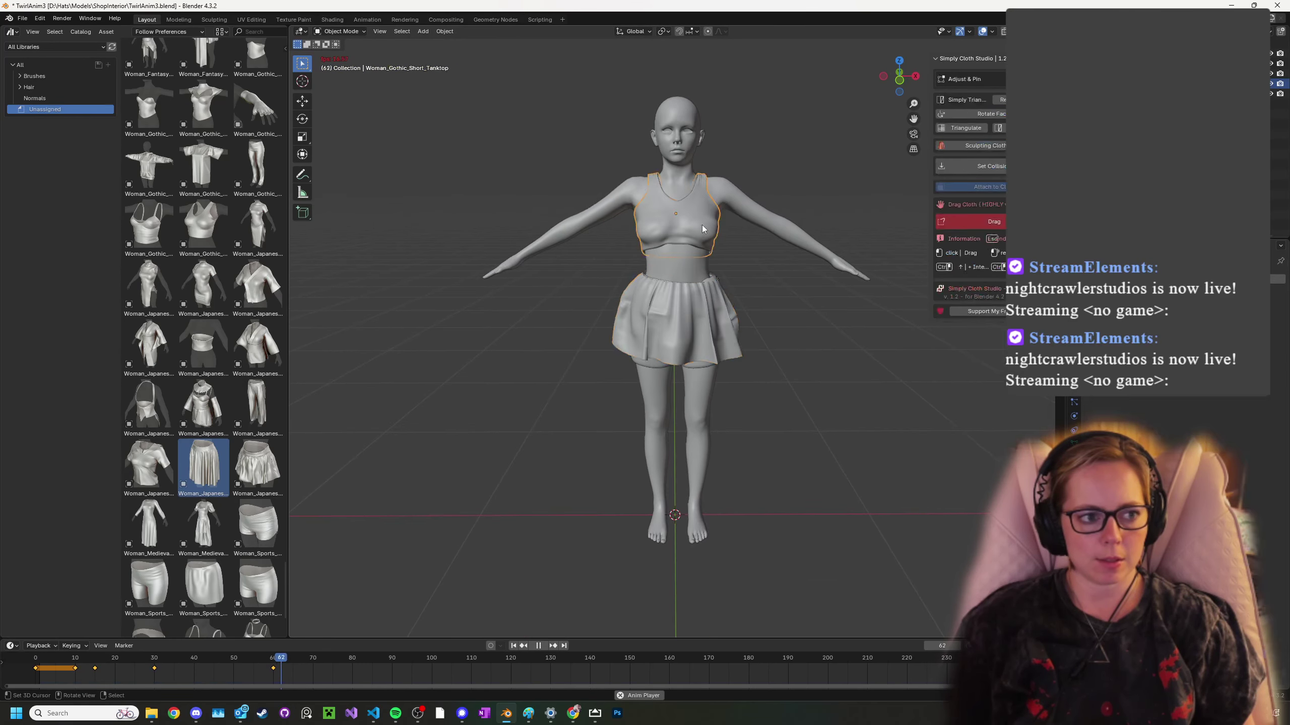
click(763, 207)
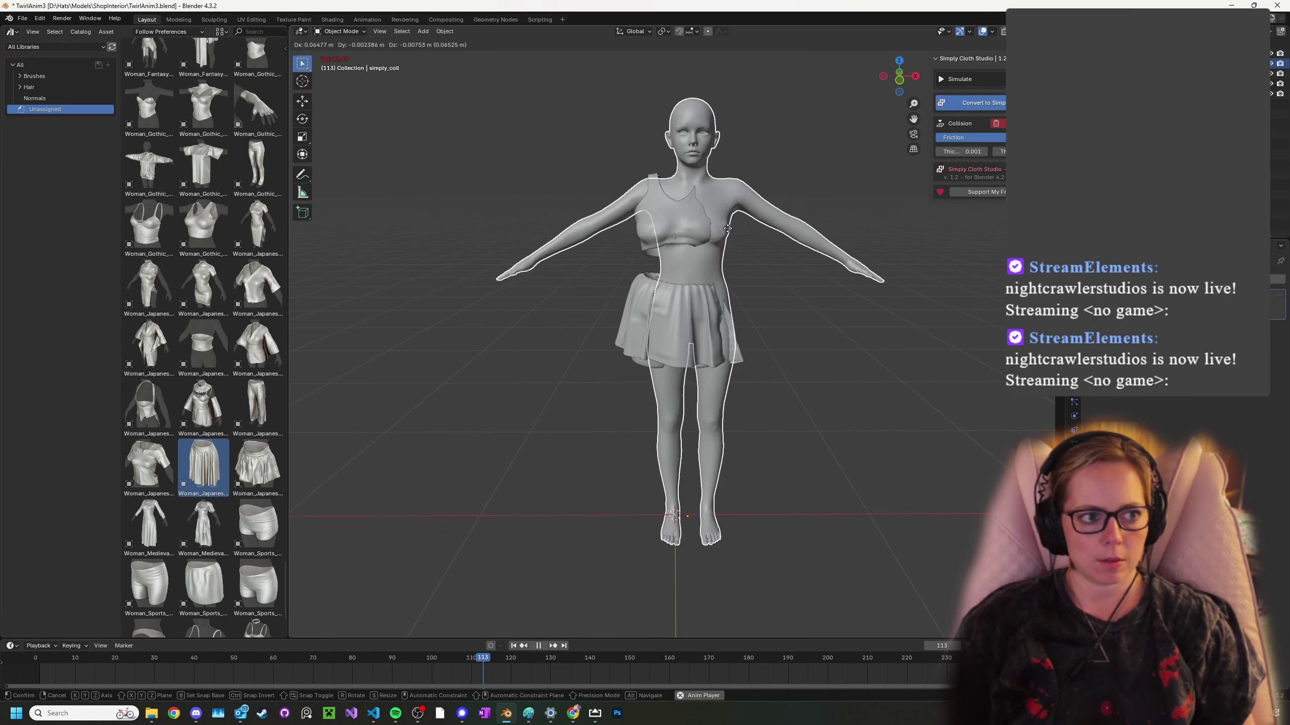
click(679, 213)
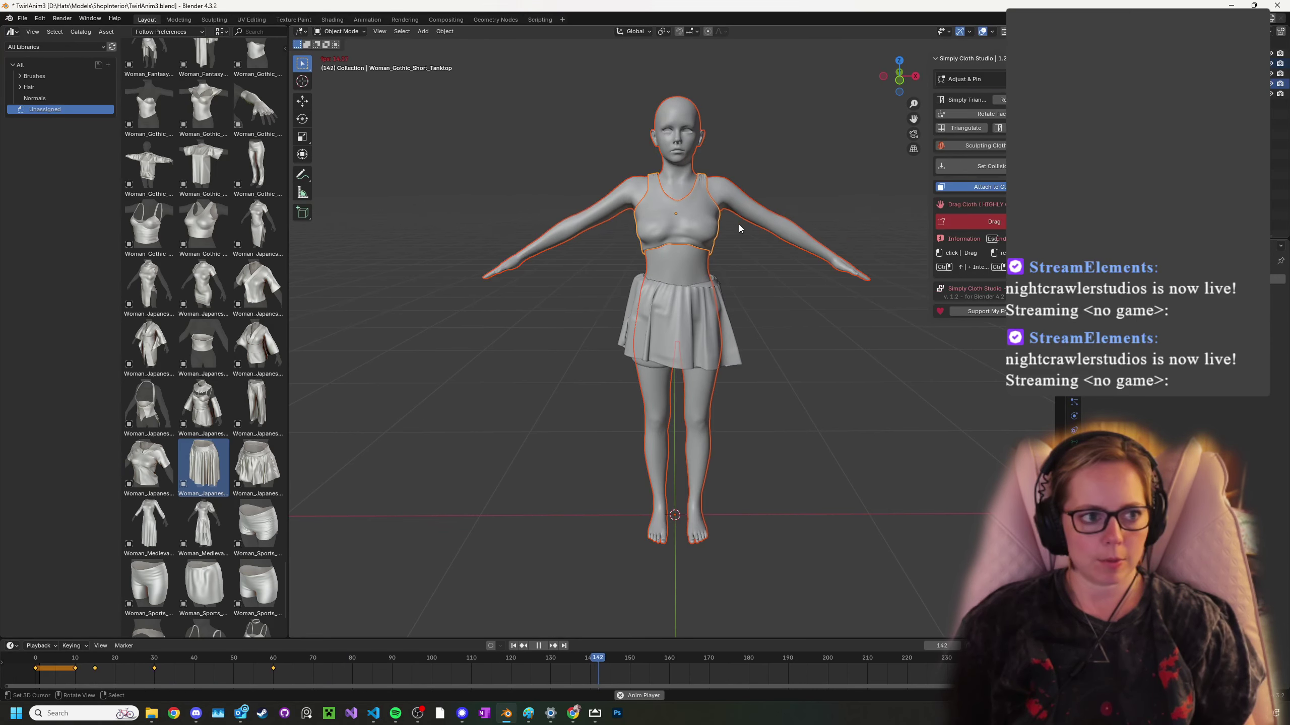
key(g)
right_click(741, 226)
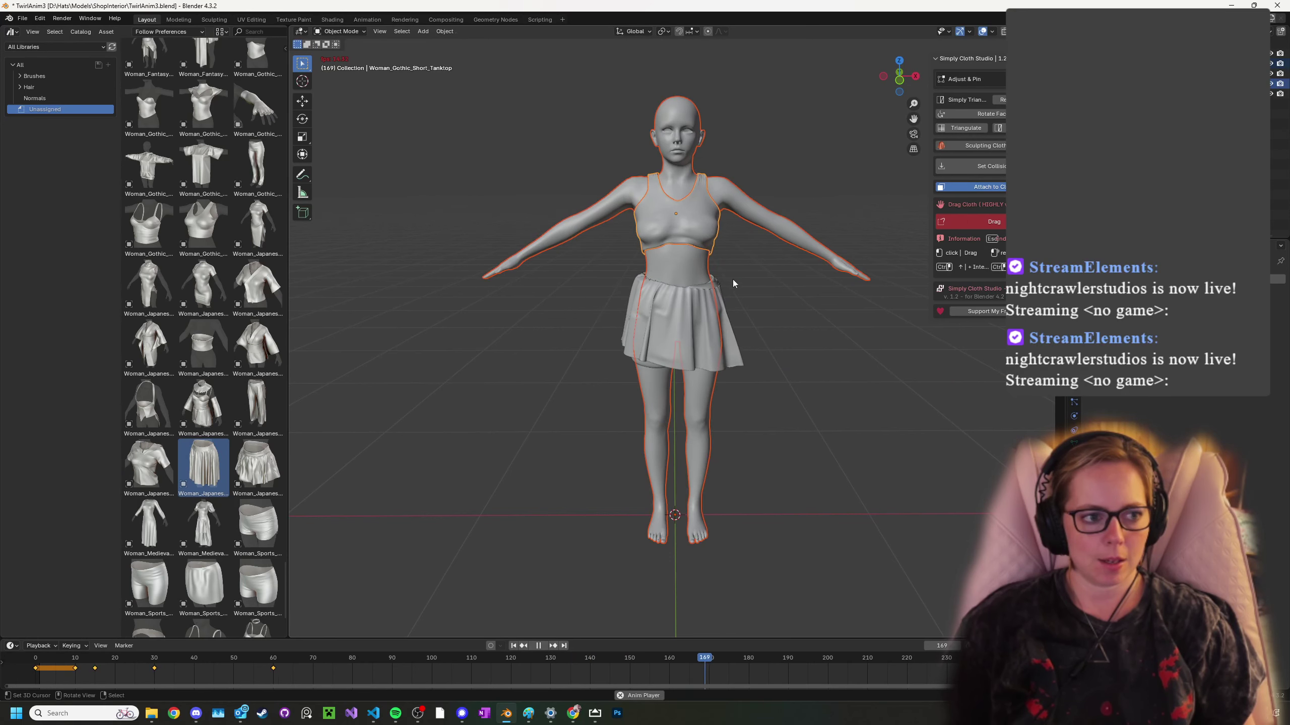
- Select the skirt, let its simulation run on and pause the playback
click(713, 370)
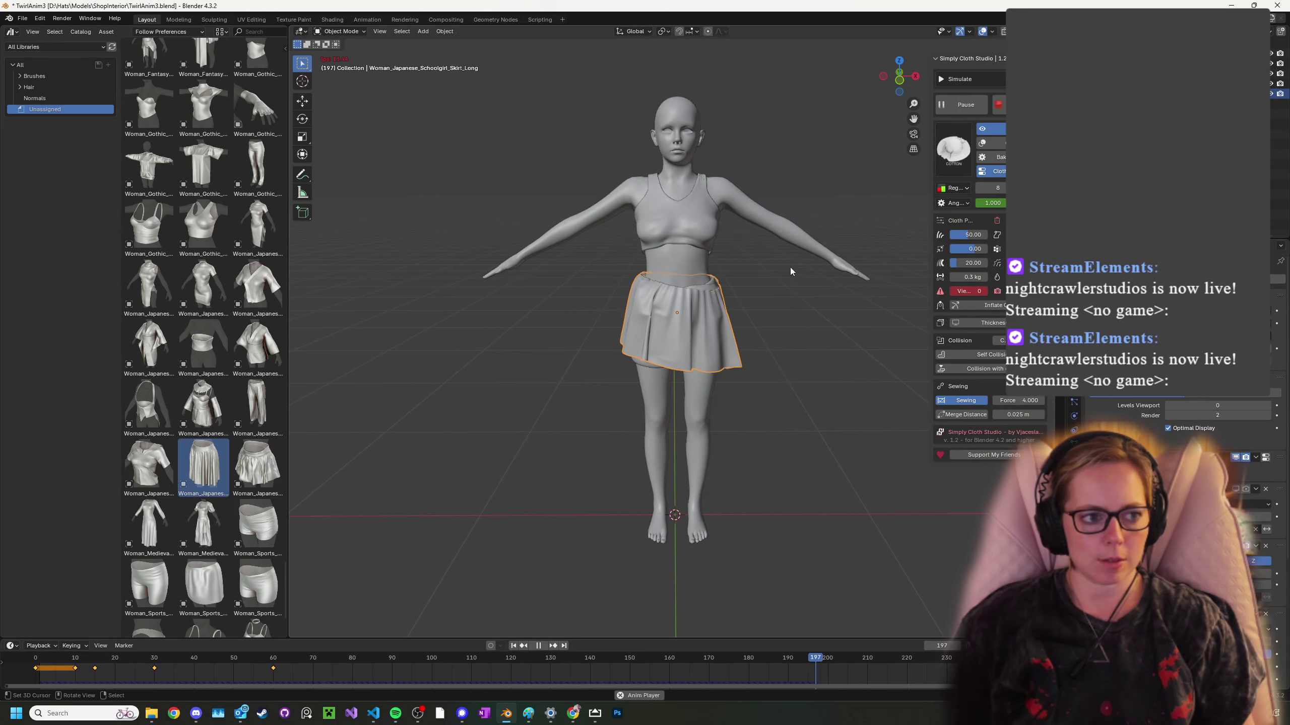
mouse_move(752, 296)
middle_down()
mouse_move(942, 274)
mouse_move(764, 282)
middle_up()
scroll(763, 282, up, 2)
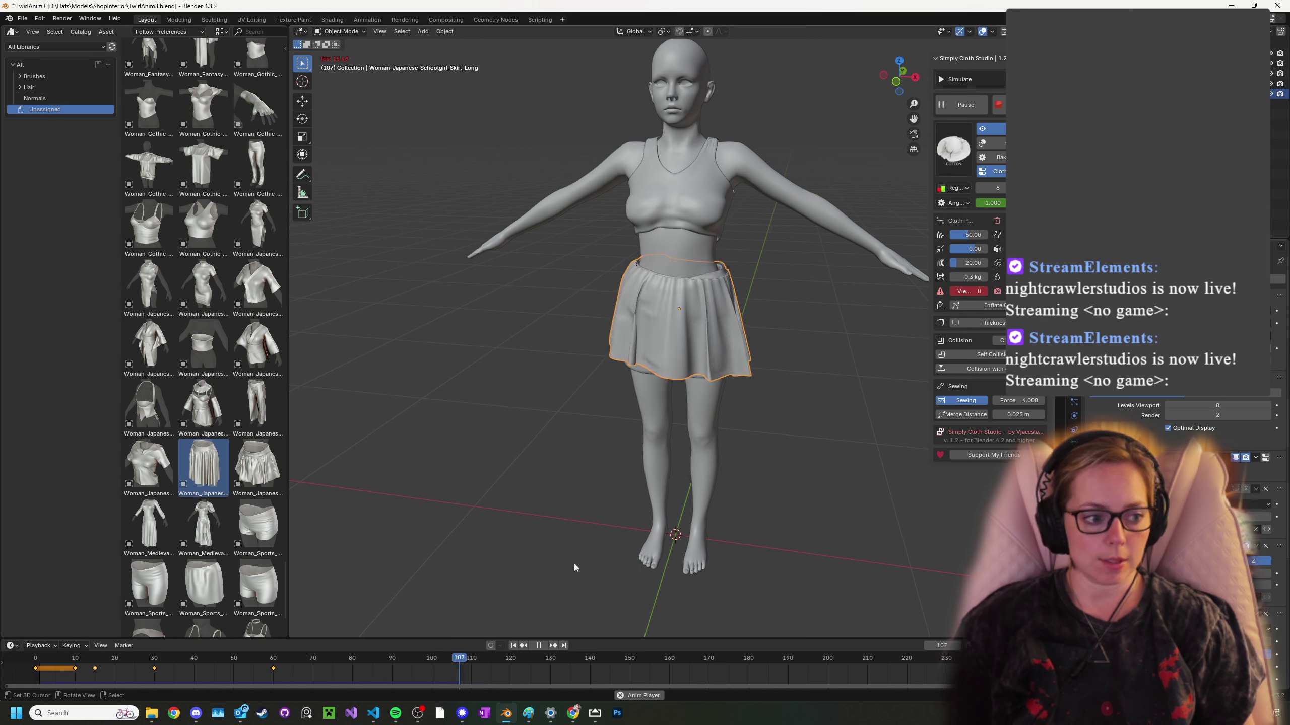
click(539, 646)
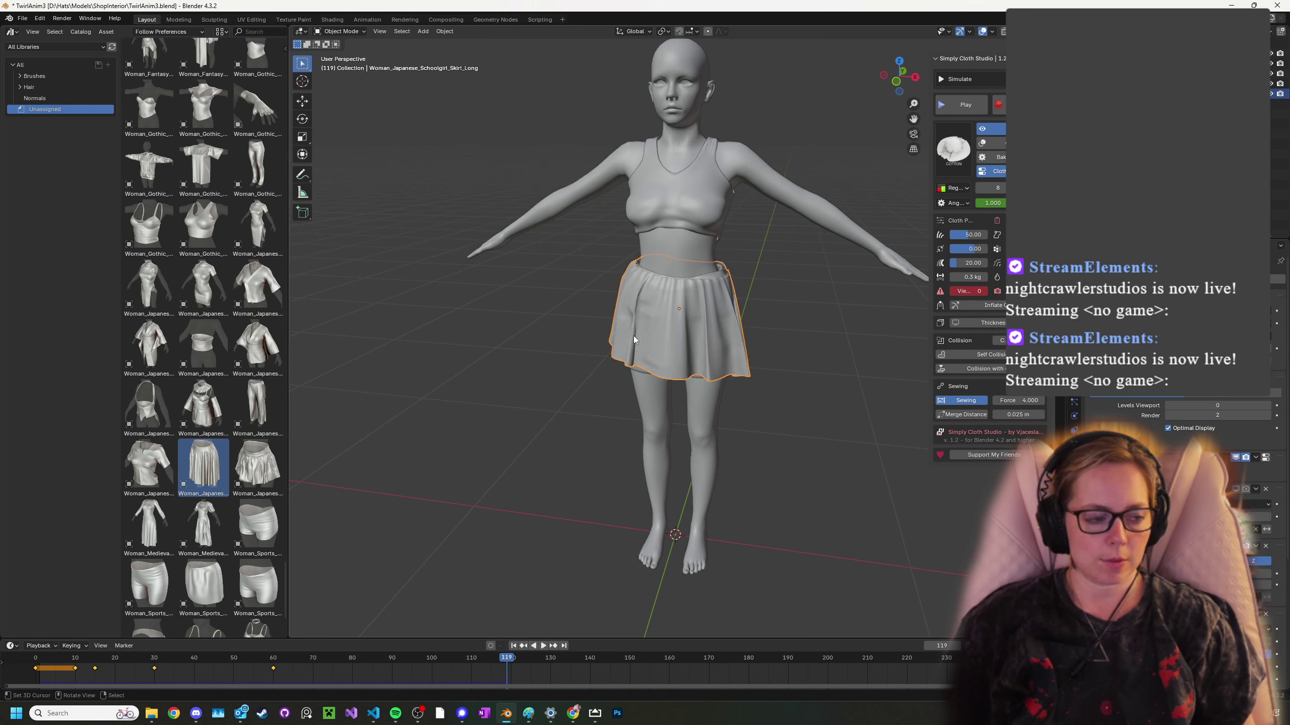
- Examine the draped skirt's folds, waistband and length from the front and sides, both up close and at full figure
scroll(638, 365, up, 2)
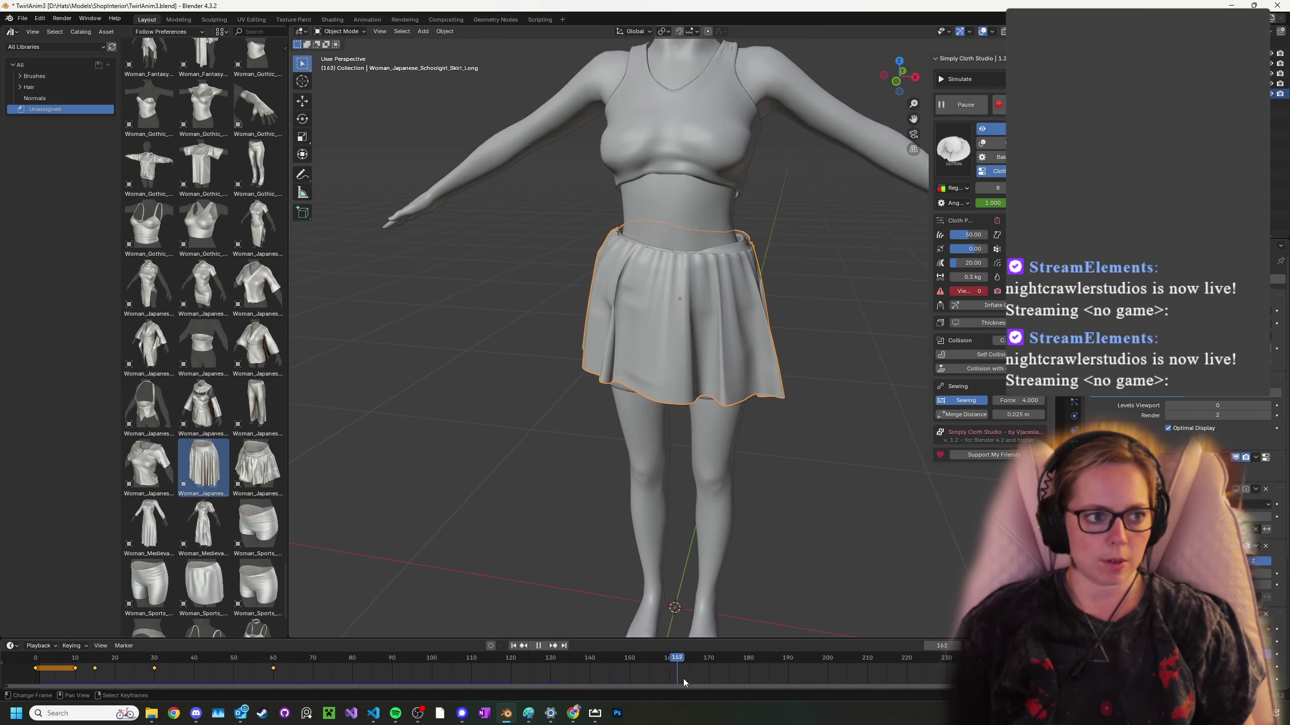
middle_drag(705, 347, 659, 385)
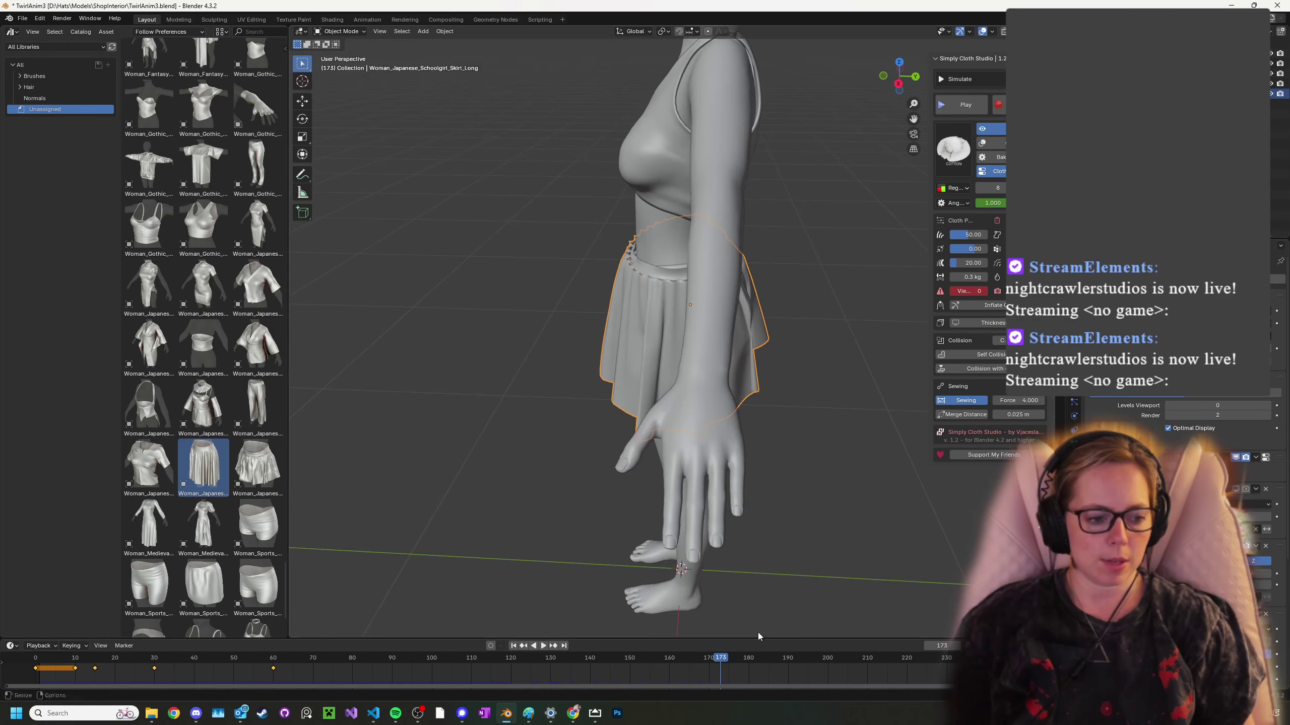
middle_drag(575, 371, 689, 346)
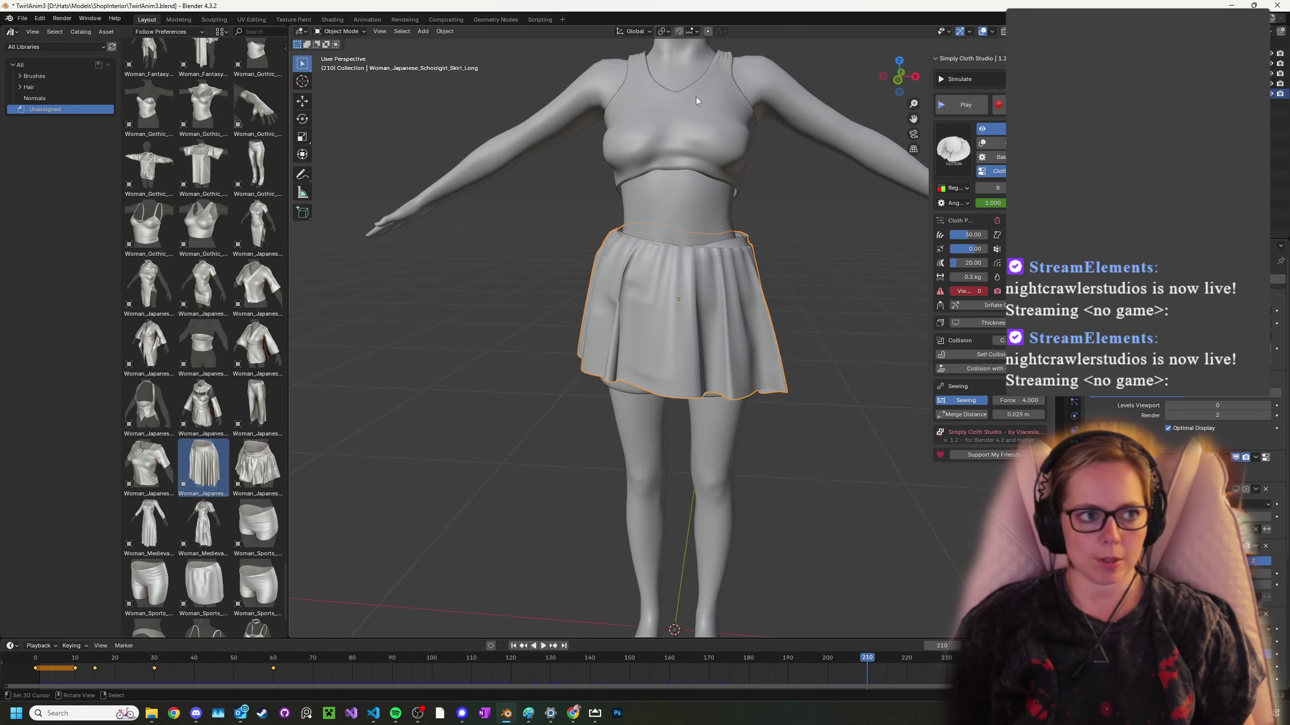
scroll(550, 331, down, 3)
scroll(702, 247, down, 2)
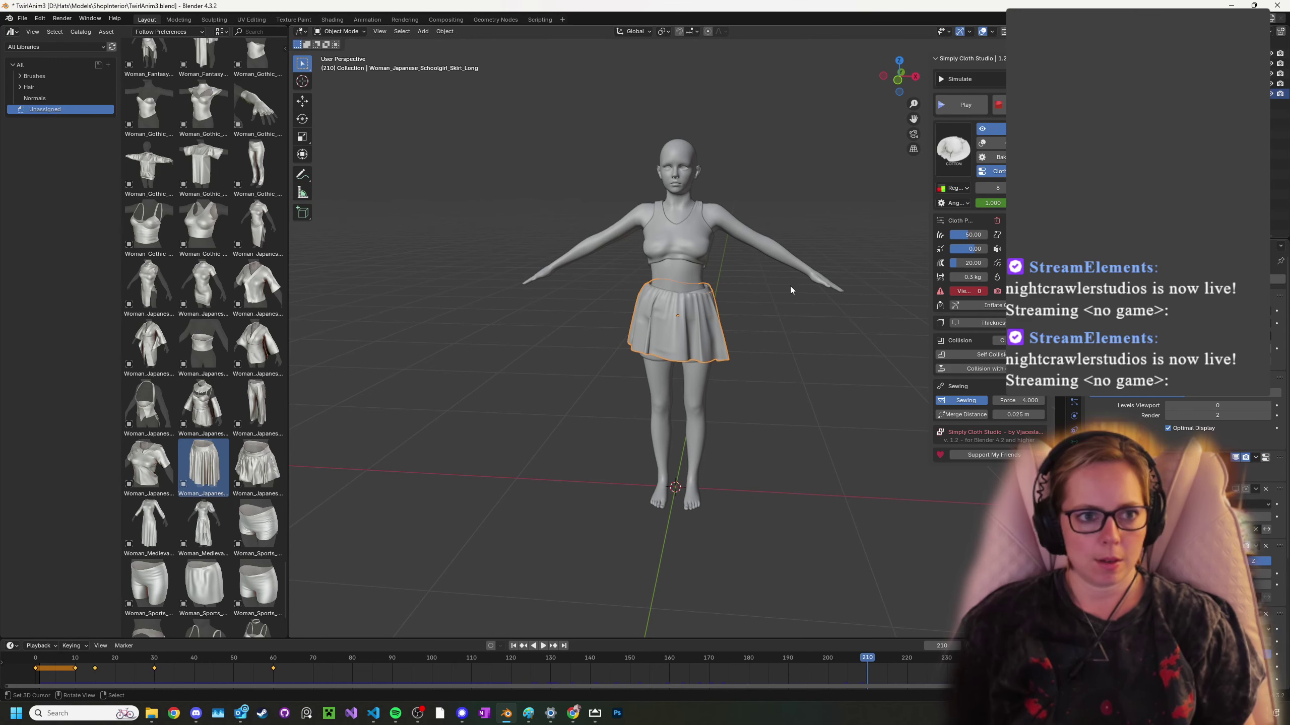
middle_drag(710, 304, 588, 369)
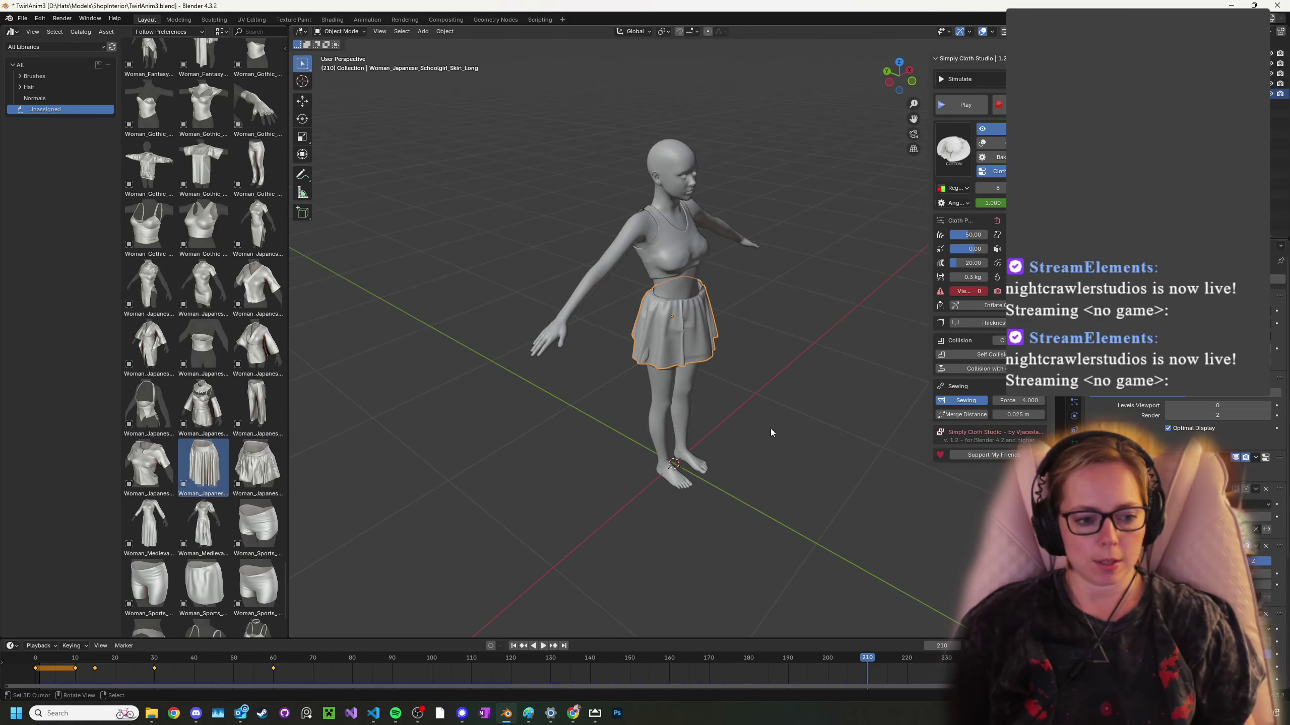
scroll(728, 296, up, 4)
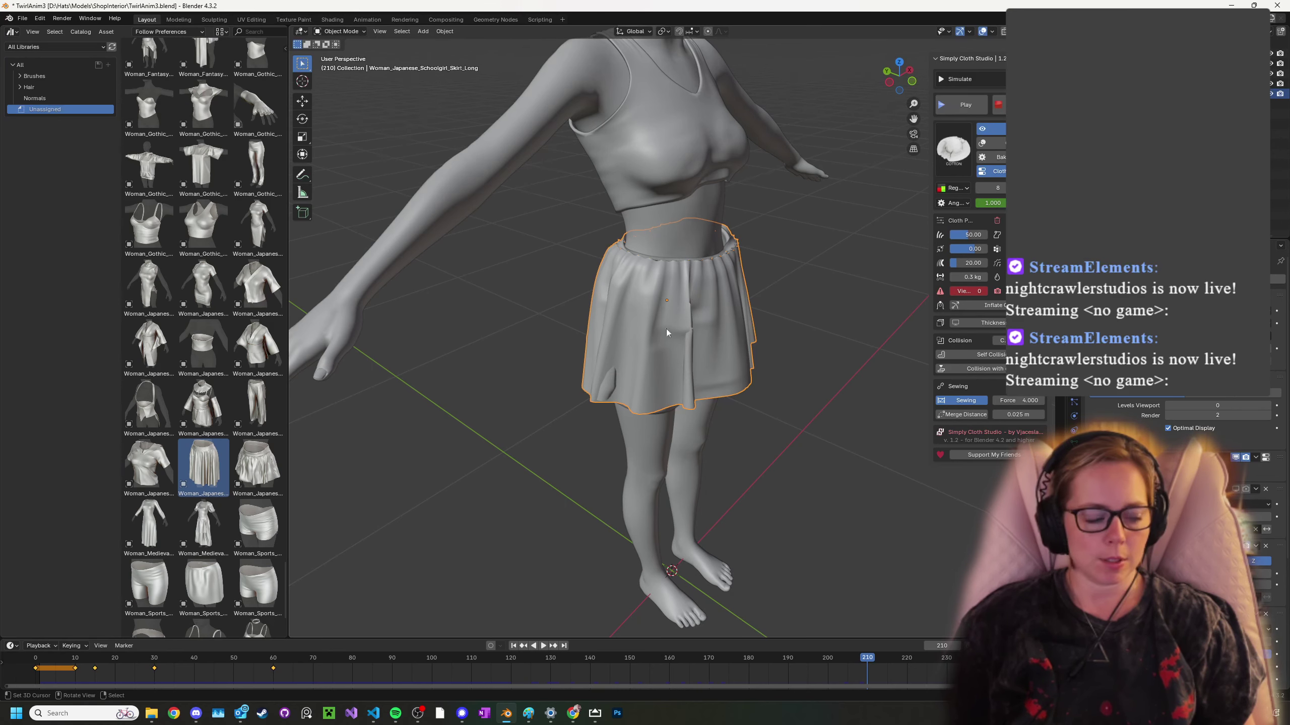
scroll(659, 331, down, 4)
middle_drag(750, 264, 715, 315)
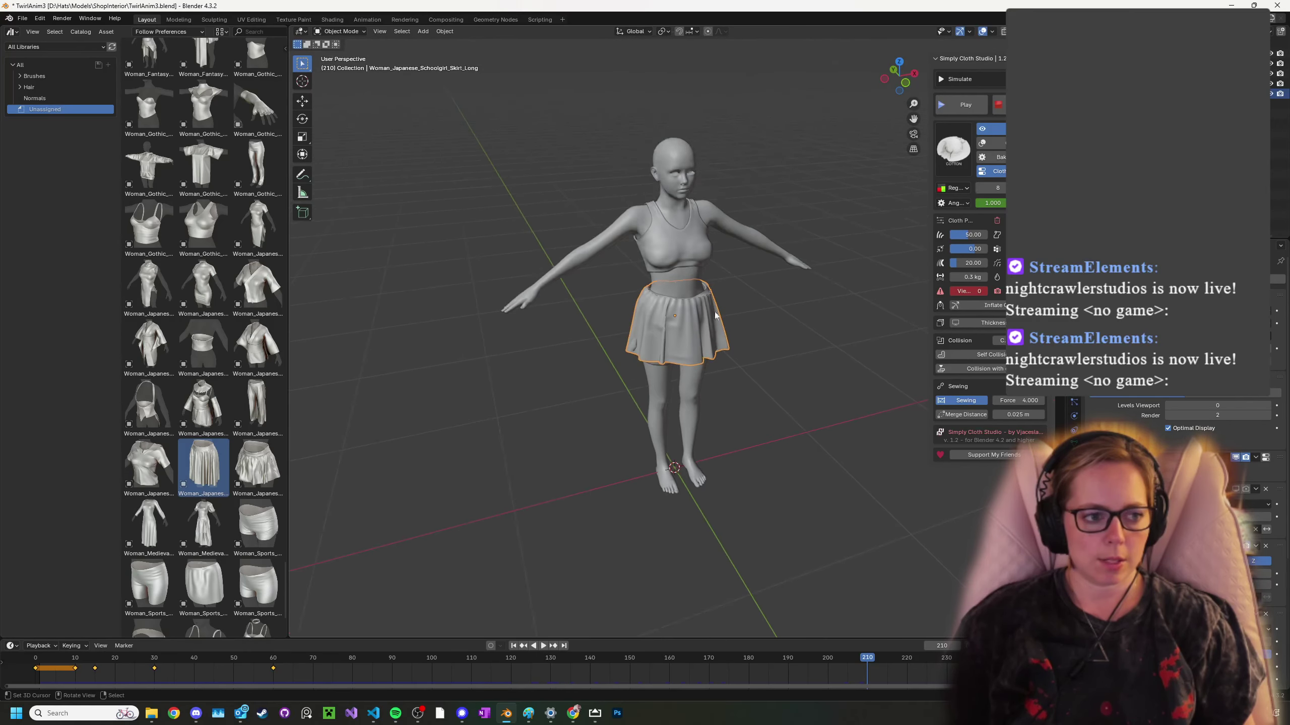
scroll(701, 286, up, 3)
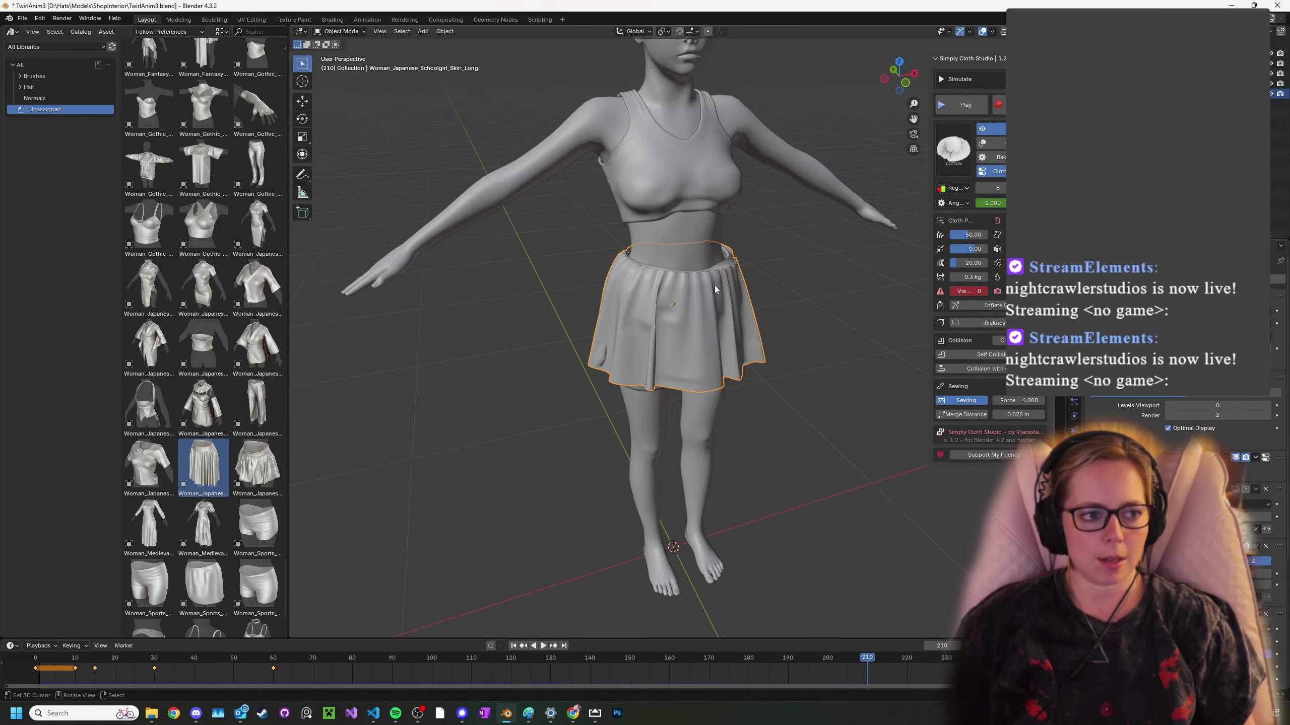
middle_drag(813, 261, 730, 248)
scroll(817, 242, down, 4)
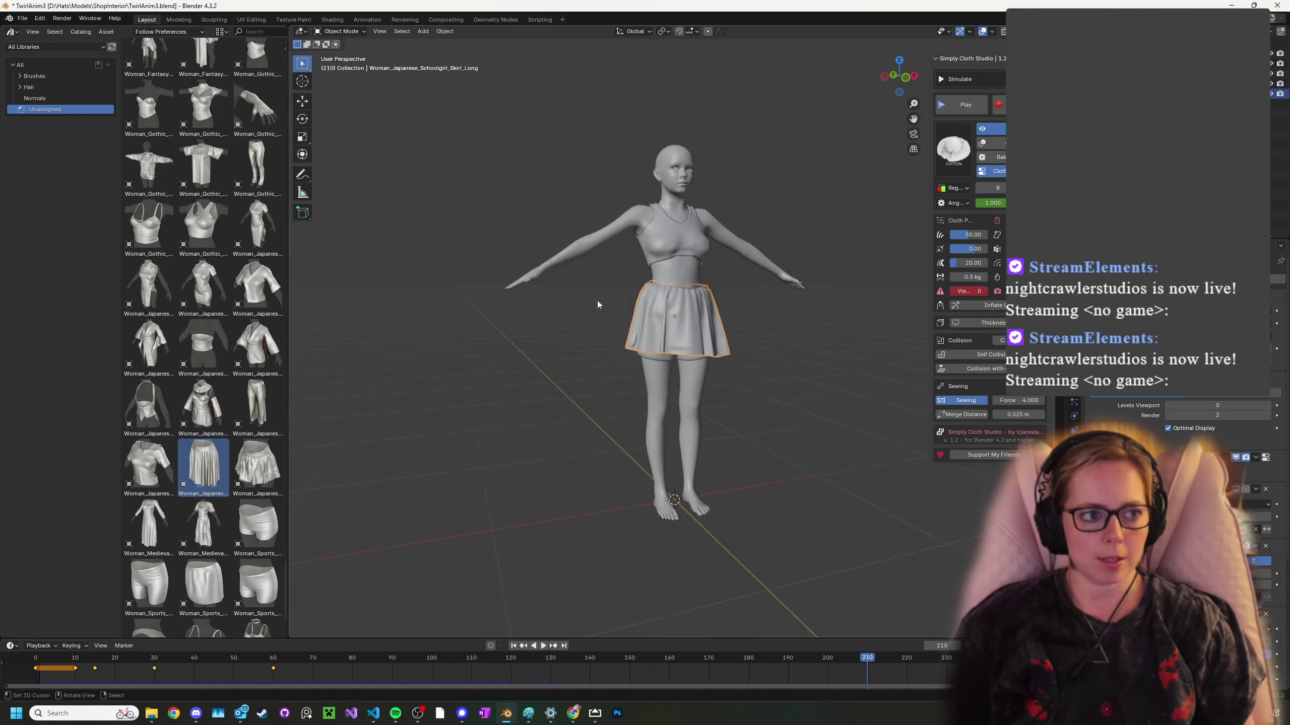
middle_drag(596, 300, 568, 319)
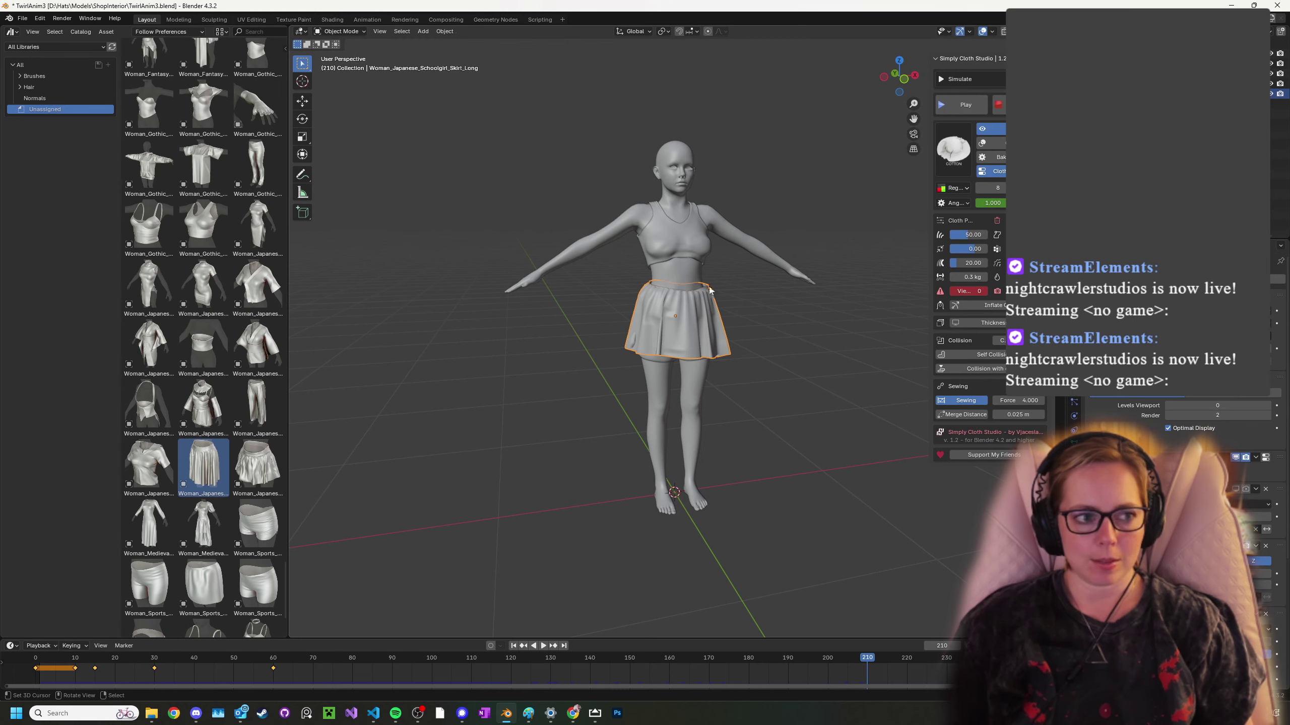
middle_drag(753, 300, 702, 322)
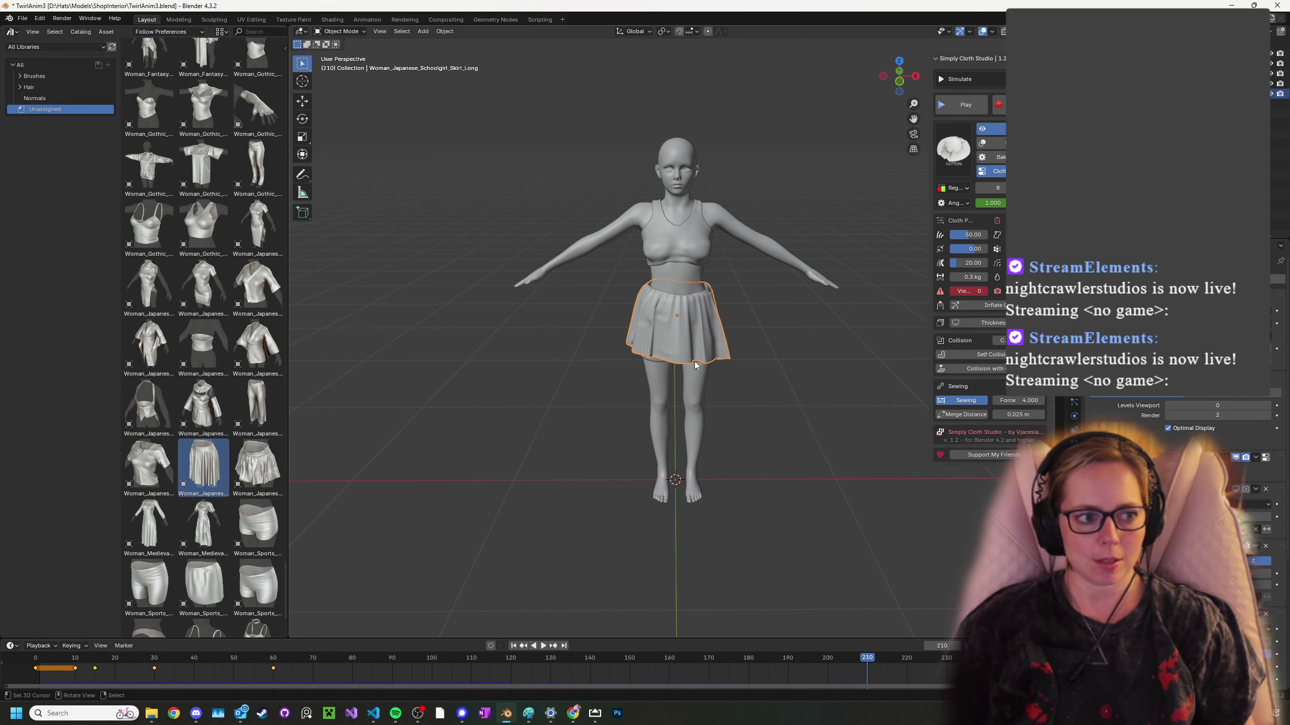
- Delete the long schoolgirl skirt from the scene
click(669, 392)
click(706, 330)
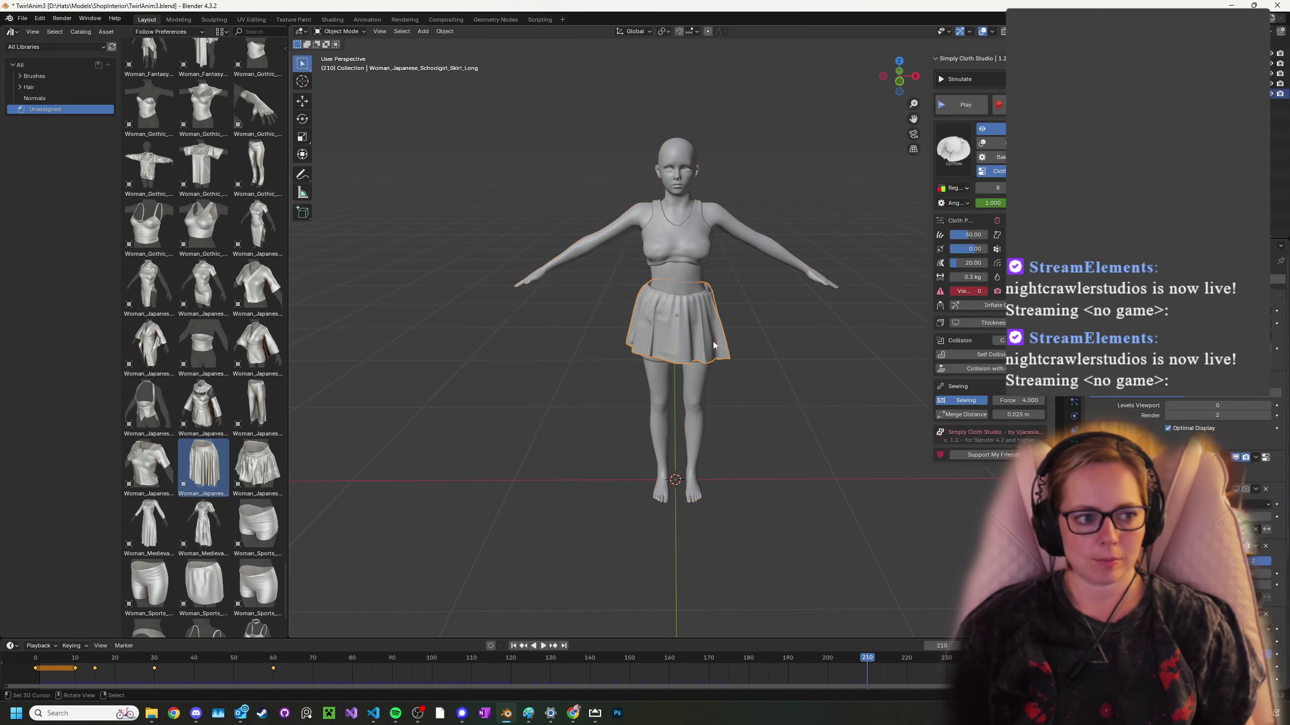
key(x)
click(721, 347)
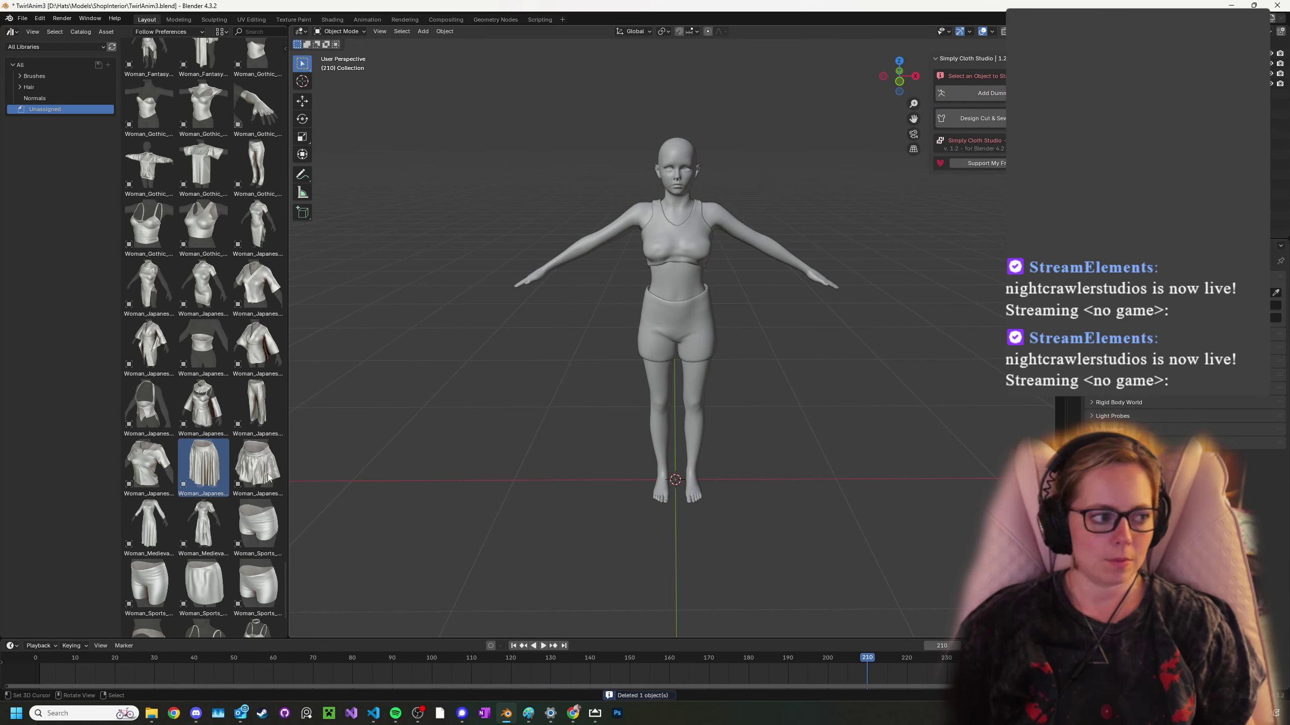
- Find the long basic skirt among the unassigned garment assets and add Woman_Basics_Skirt_Long to the scene
scroll(229, 500, down, 2)
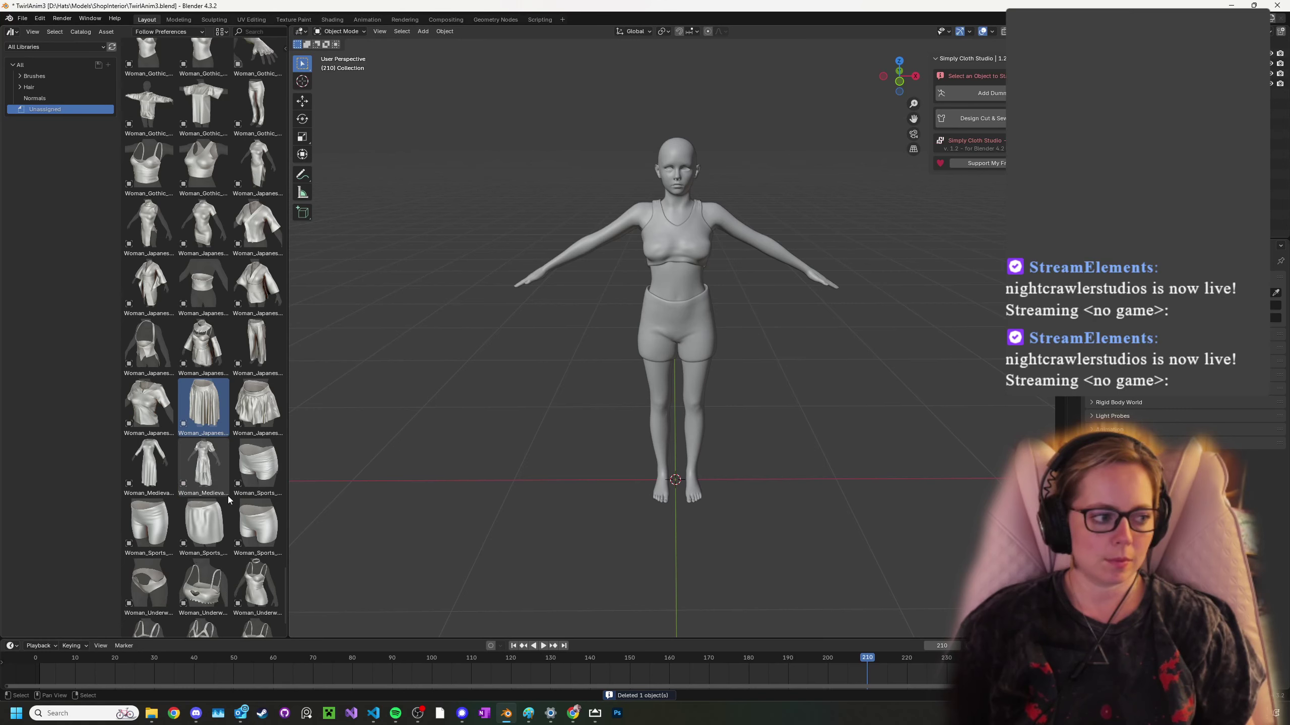
scroll(227, 500, down, 5)
scroll(218, 439, up, 5)
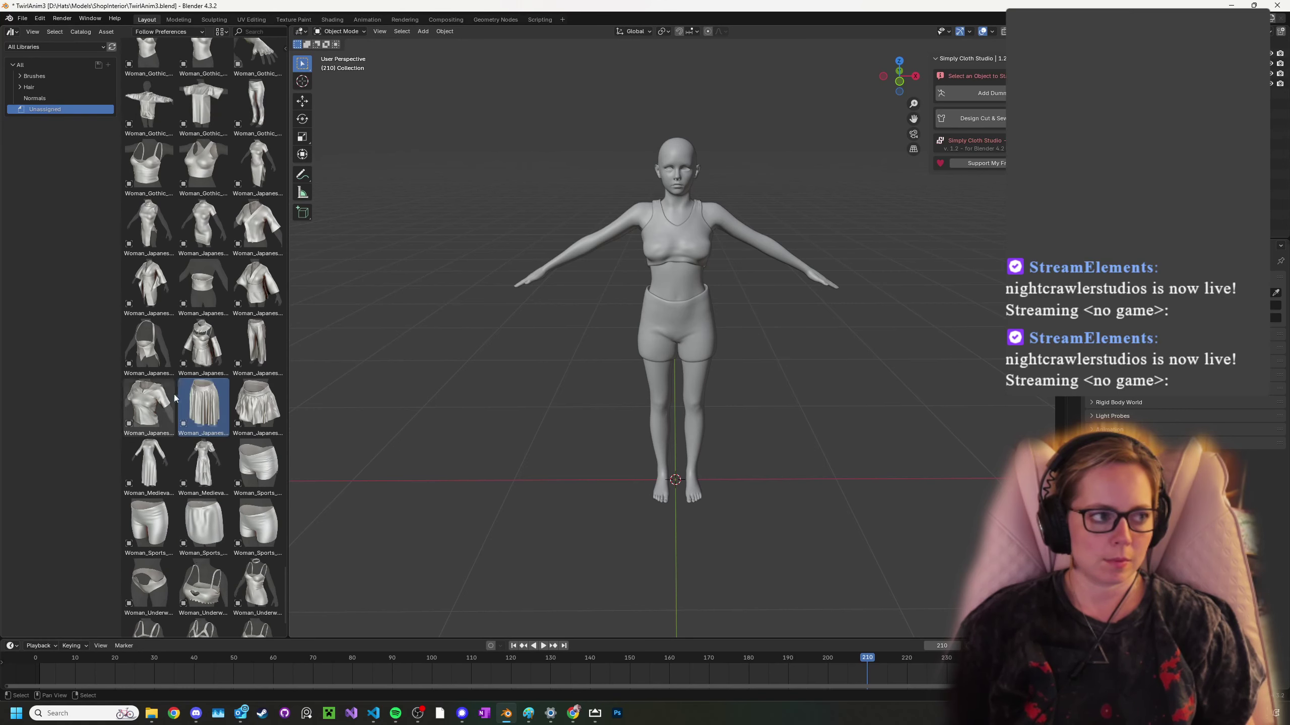
scroll(175, 398, up, 12)
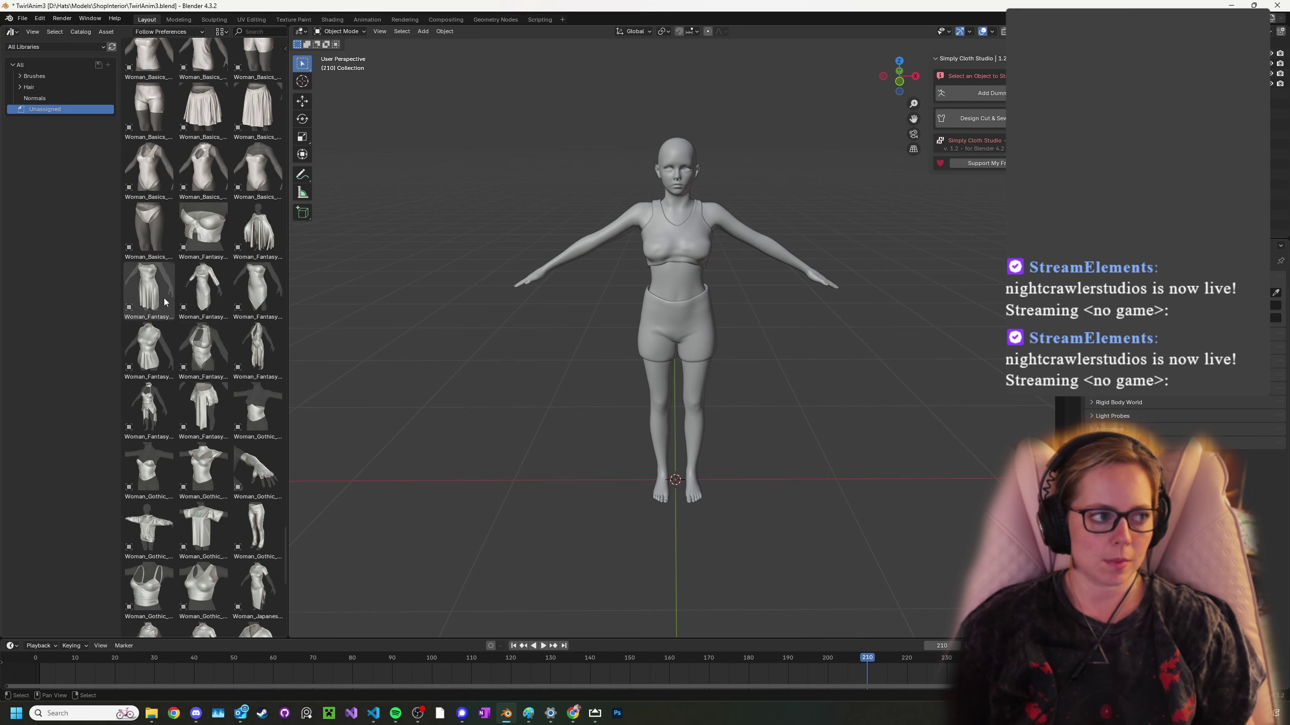
scroll(150, 275, up, 5)
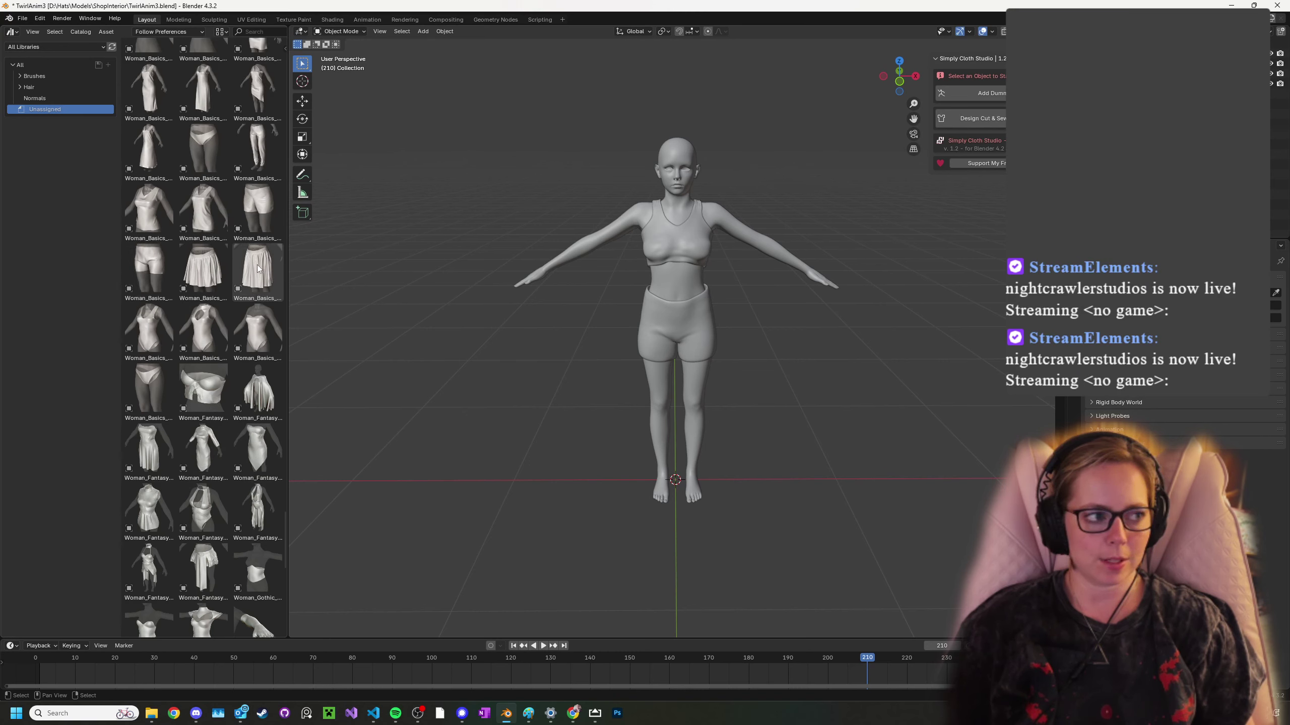
drag(258, 268, 494, 536)
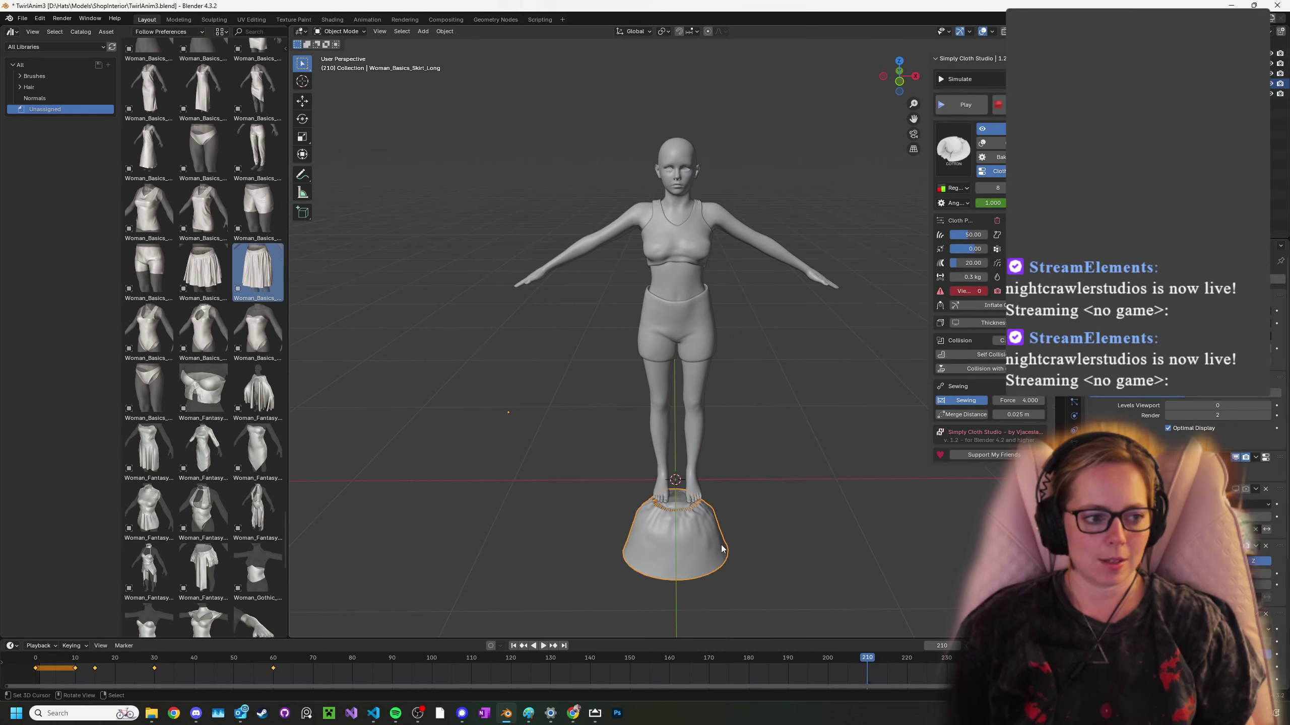
- Reset the cloth simulation and move the long skirt up around the mannequin's waist, raising it along the Z axis
click(998, 104)
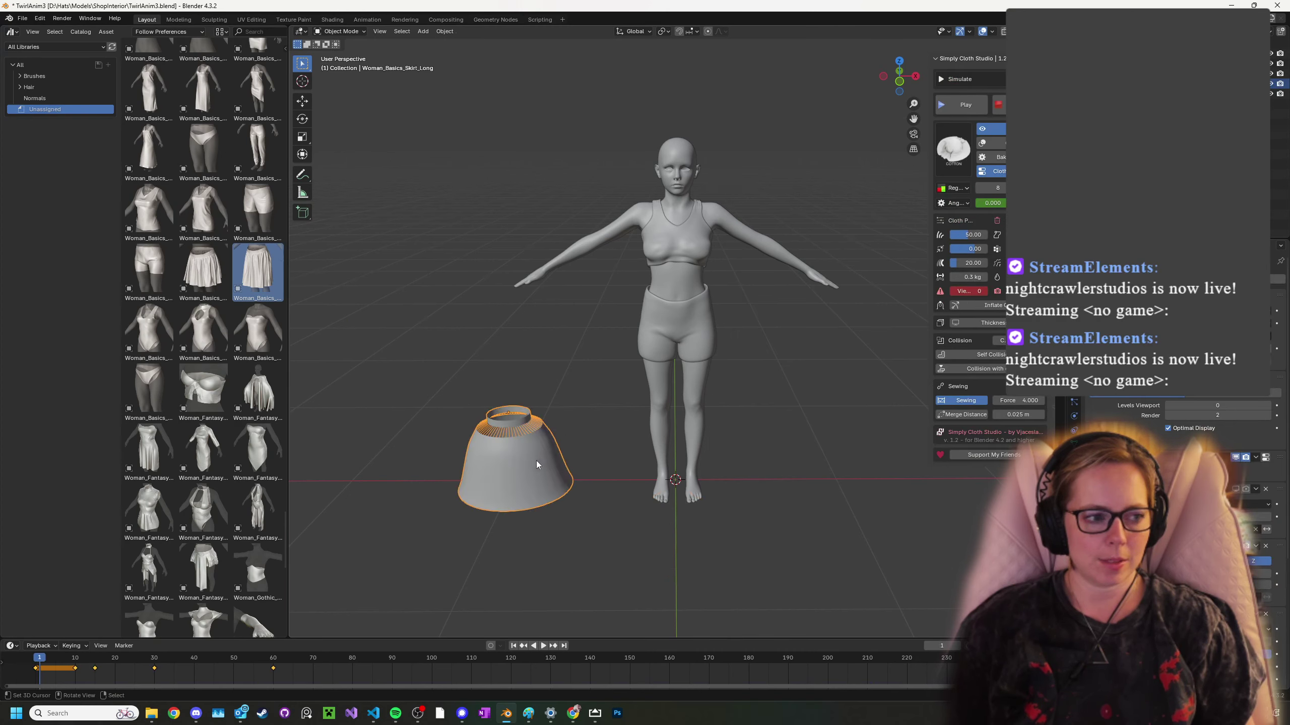
key(g)
key(y)
right_click(601, 476)
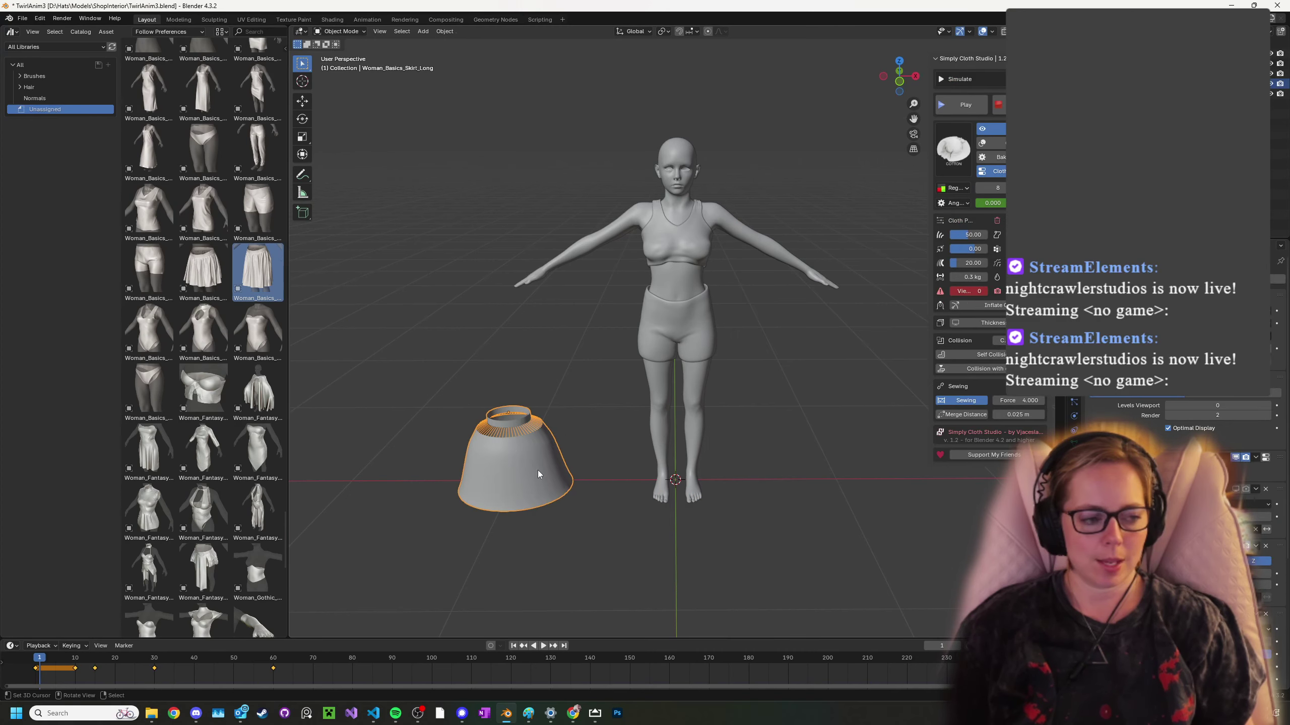
key(g)
click(743, 527)
key(g)
key(z)
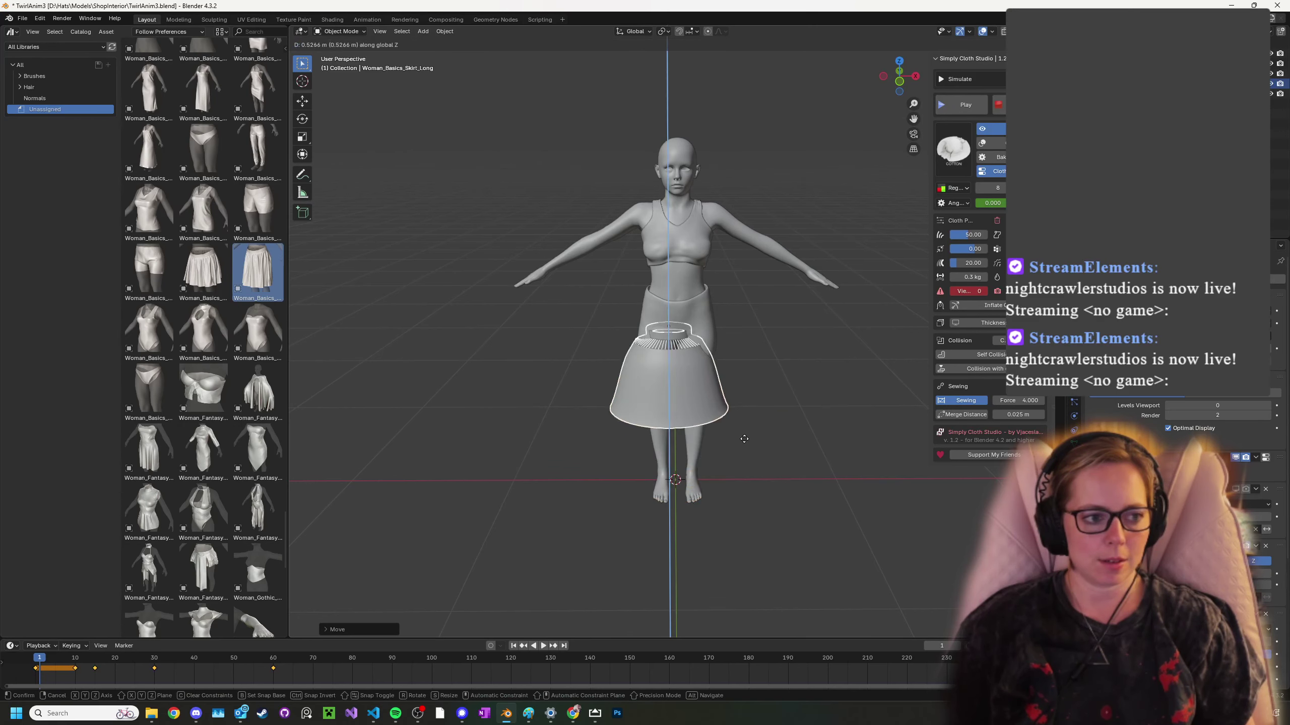
click(746, 386)
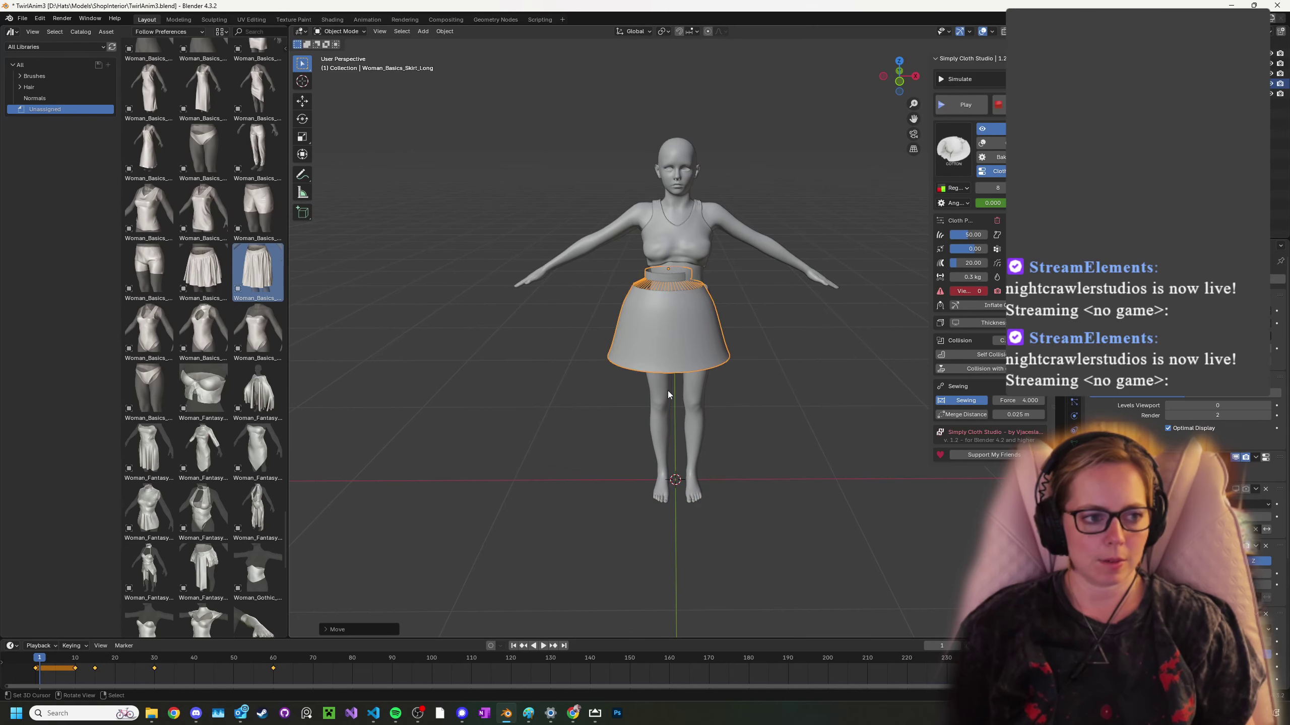
- Center the skirt on the mannequin's waist along the X axis and save the file
scroll(775, 313, up, 3)
middle_drag(775, 313, 739, 311)
key(g)
key(x)
click(685, 344)
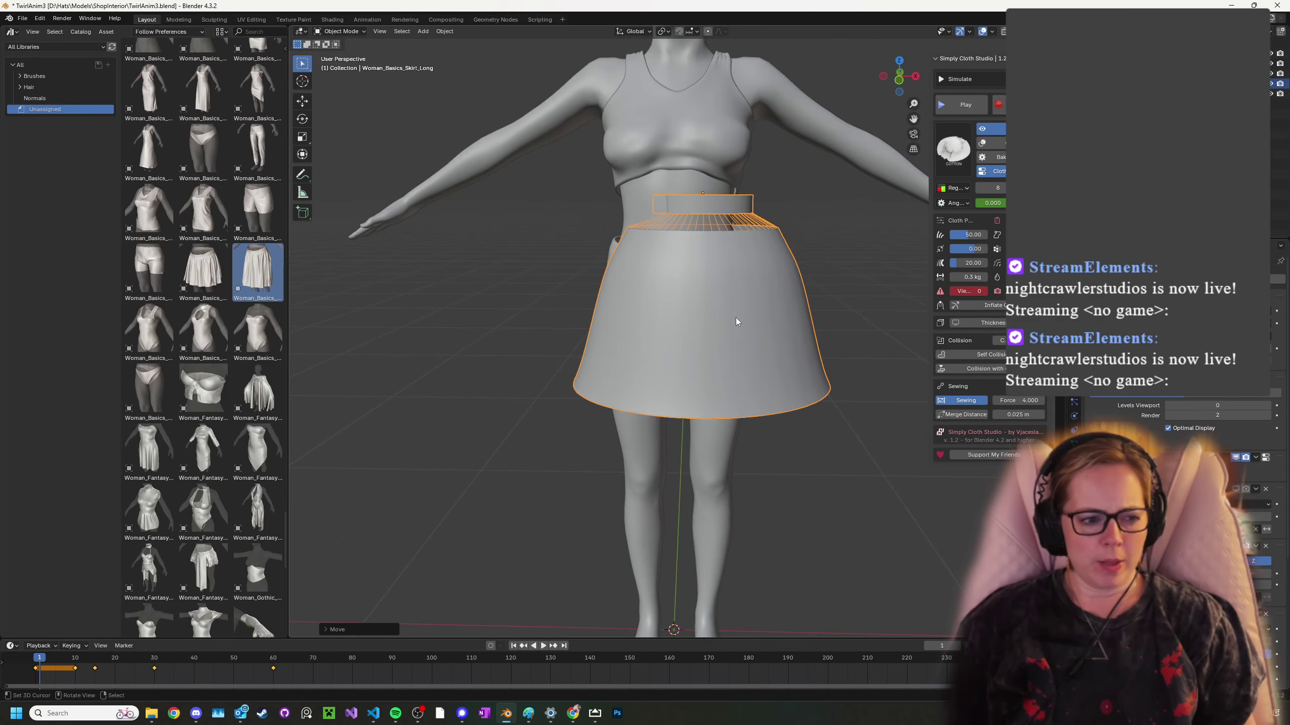
key(g)
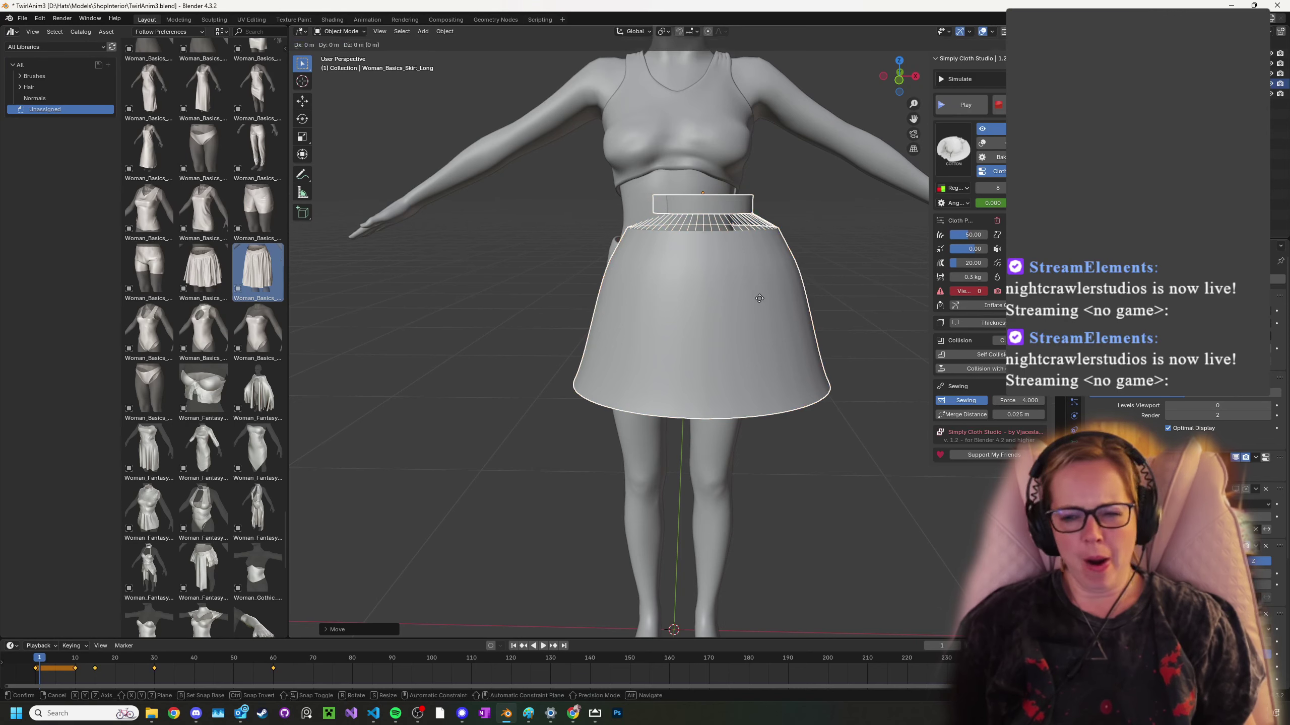
key(x)
click(737, 292)
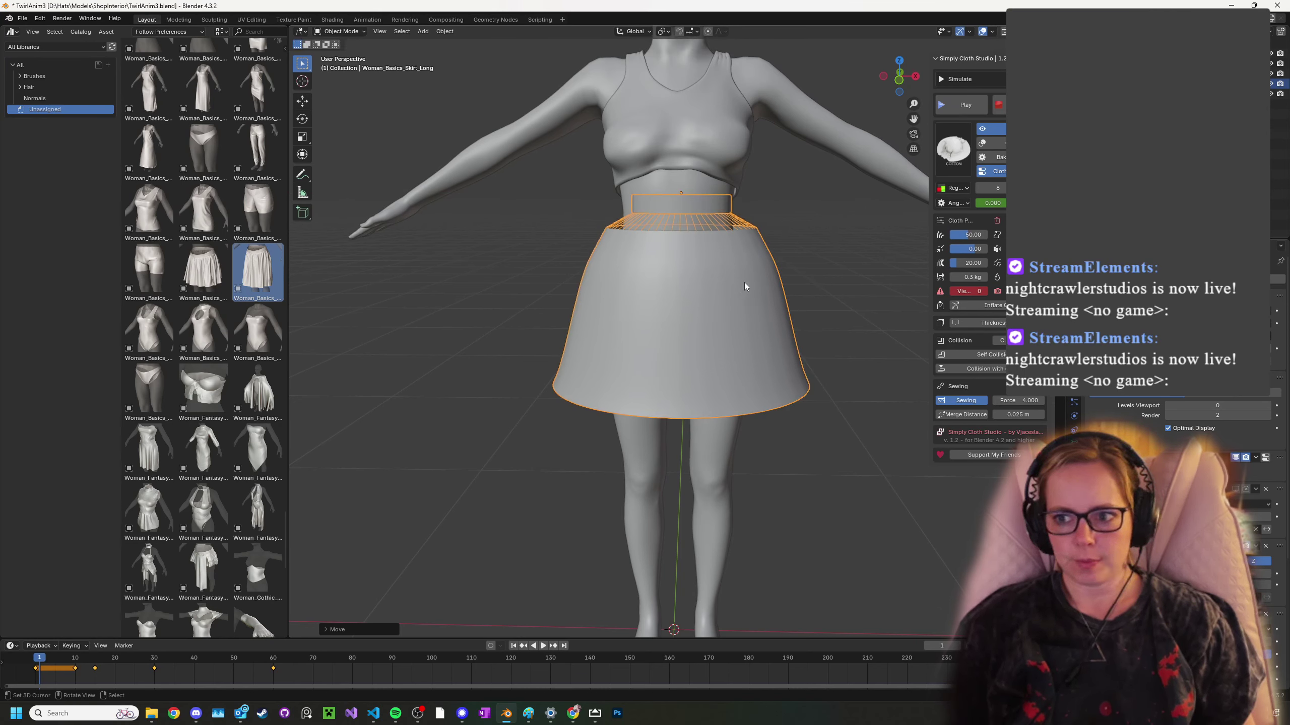
key(s)
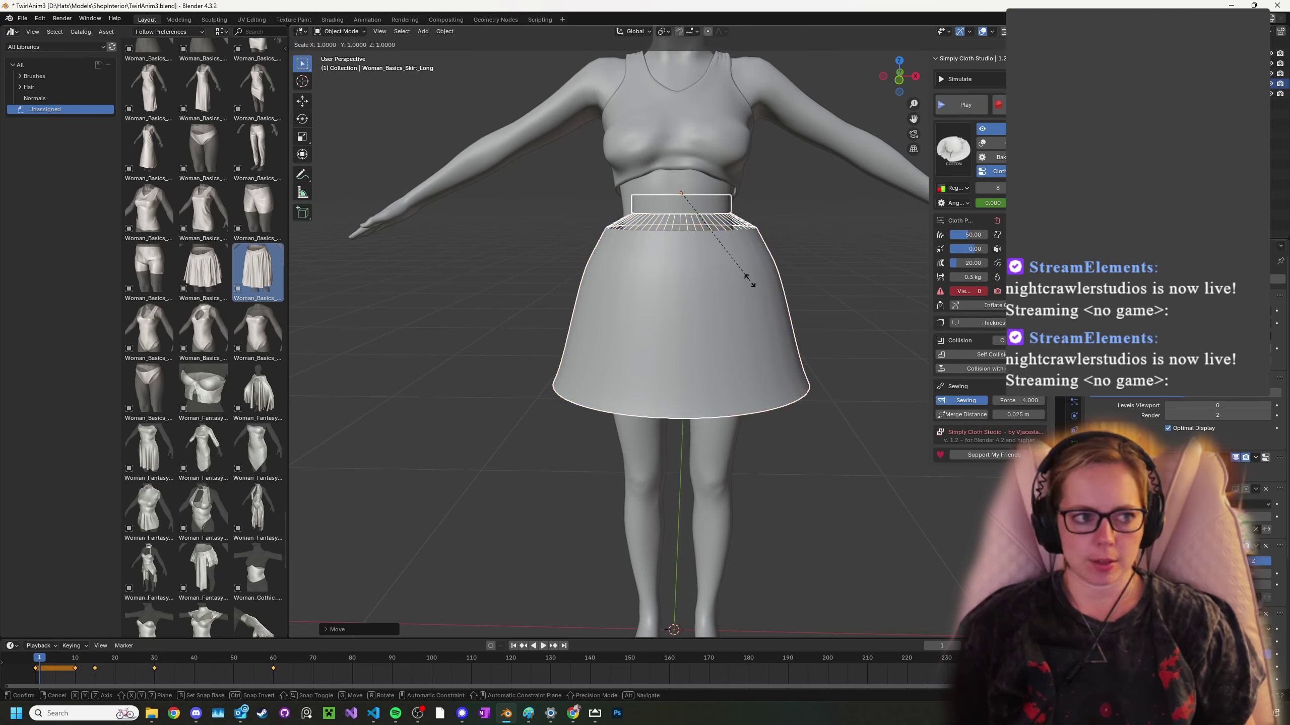
right_click(728, 289)
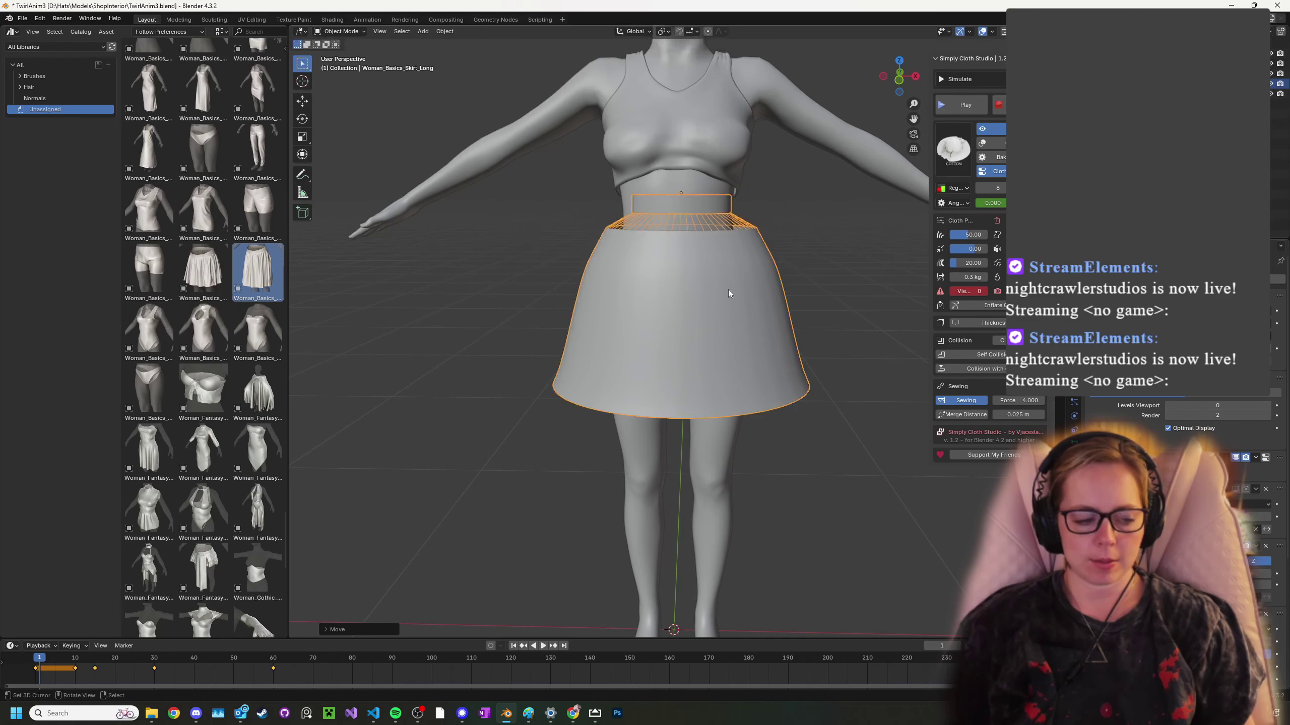
key(ctrl+s)
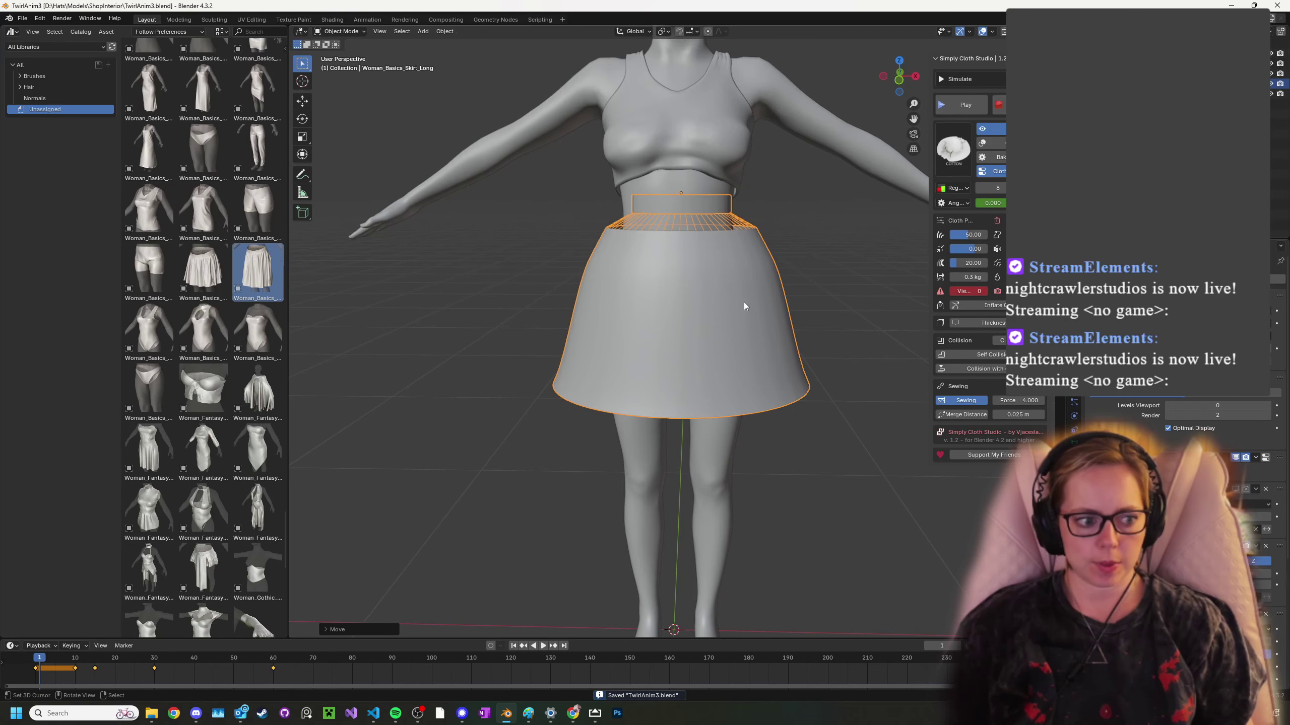
- Check the skirt's fit around the body and scale the whole skirt up slightly
scroll(744, 303, down, 3)
scroll(740, 304, up, 2)
middle_drag(741, 260, 738, 297)
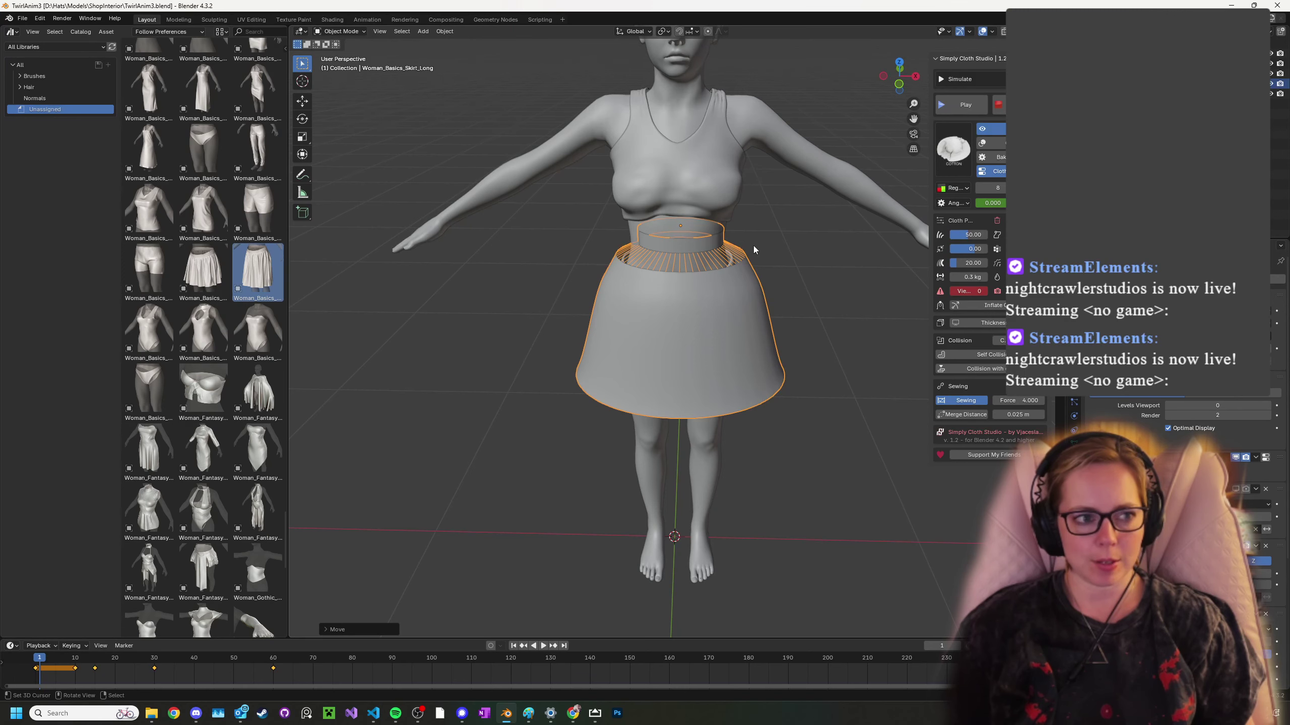
scroll(660, 218, down, 4)
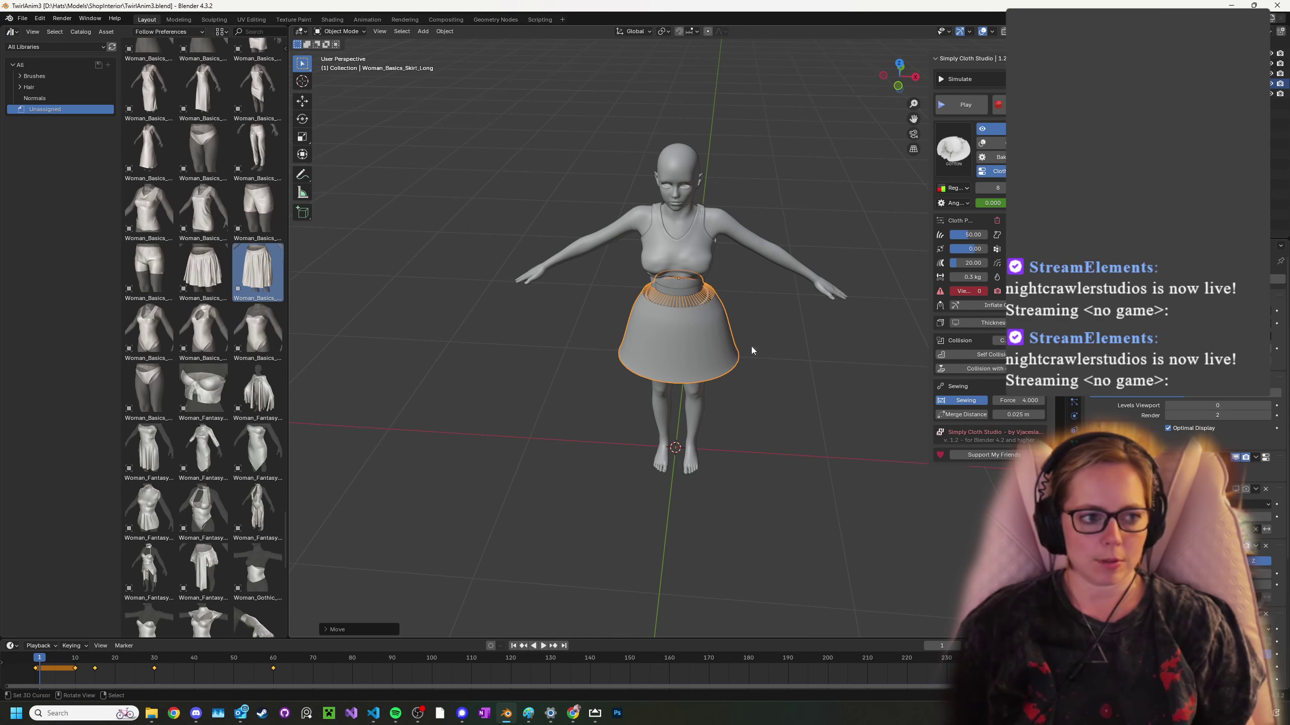
middle_drag(706, 367, 710, 351)
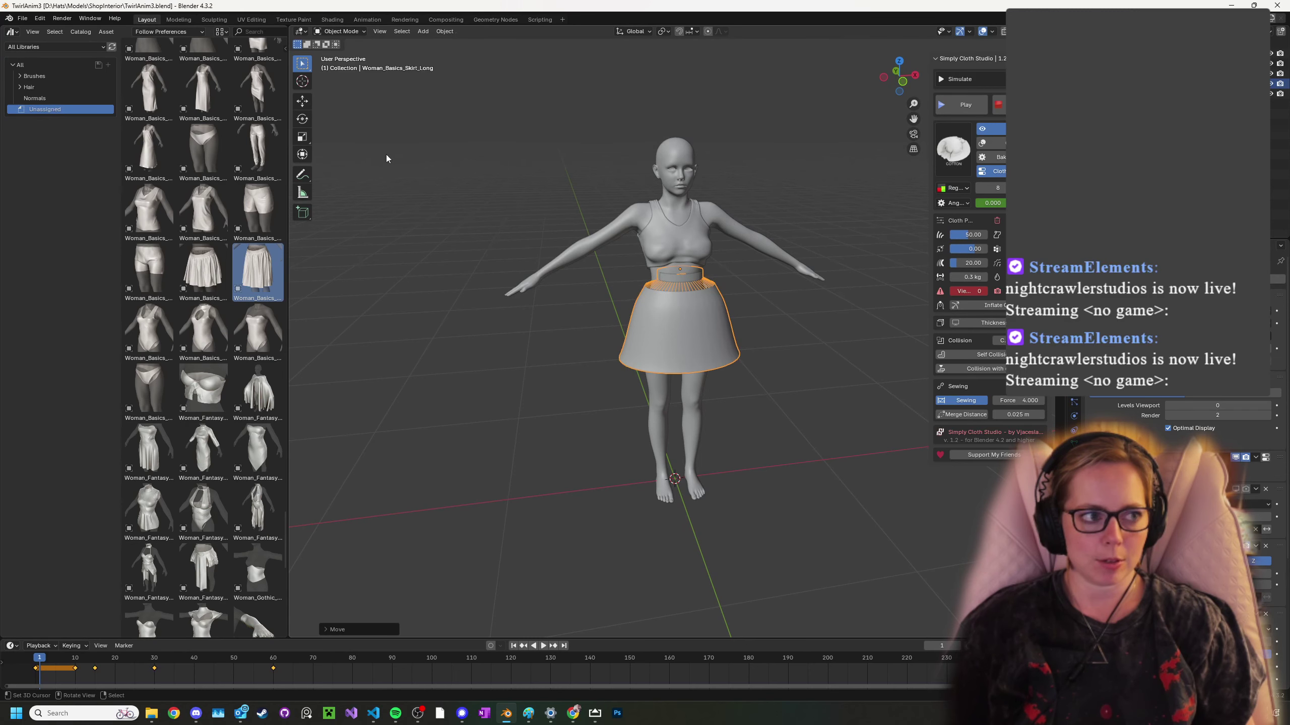
scroll(709, 332, up, 5)
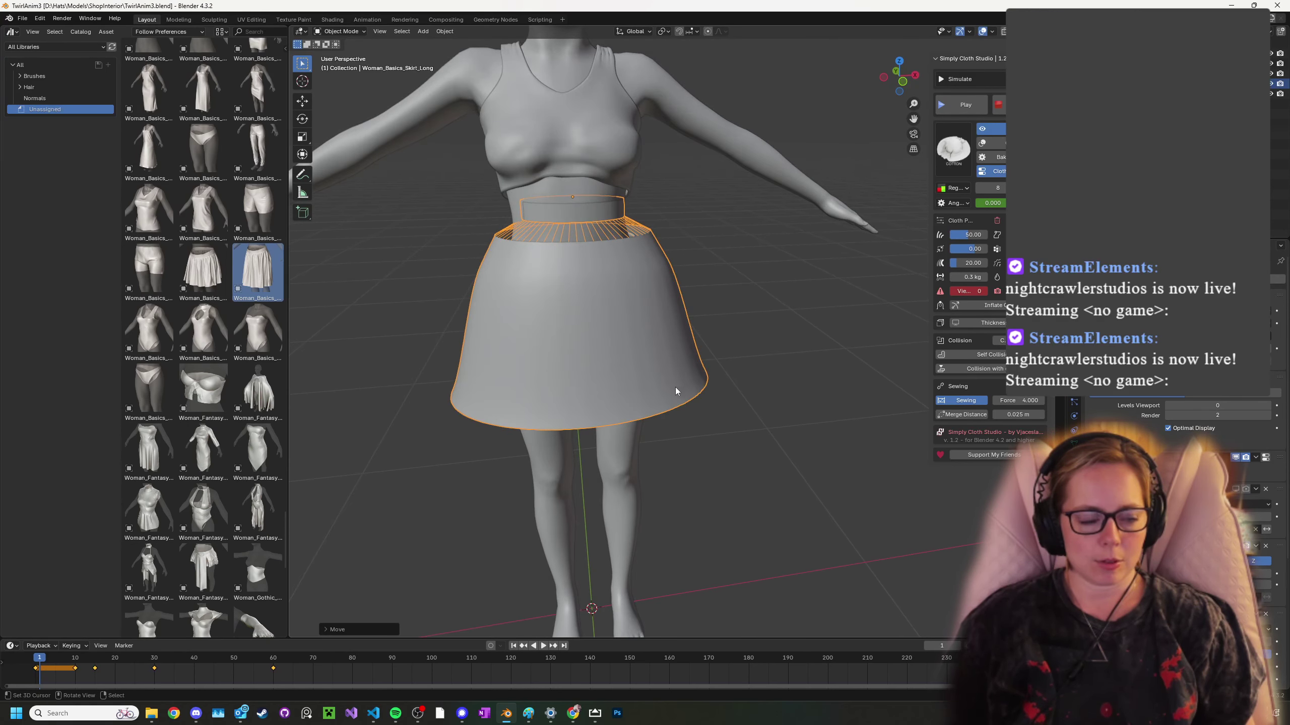
middle_drag(663, 293, 597, 289)
key(s)
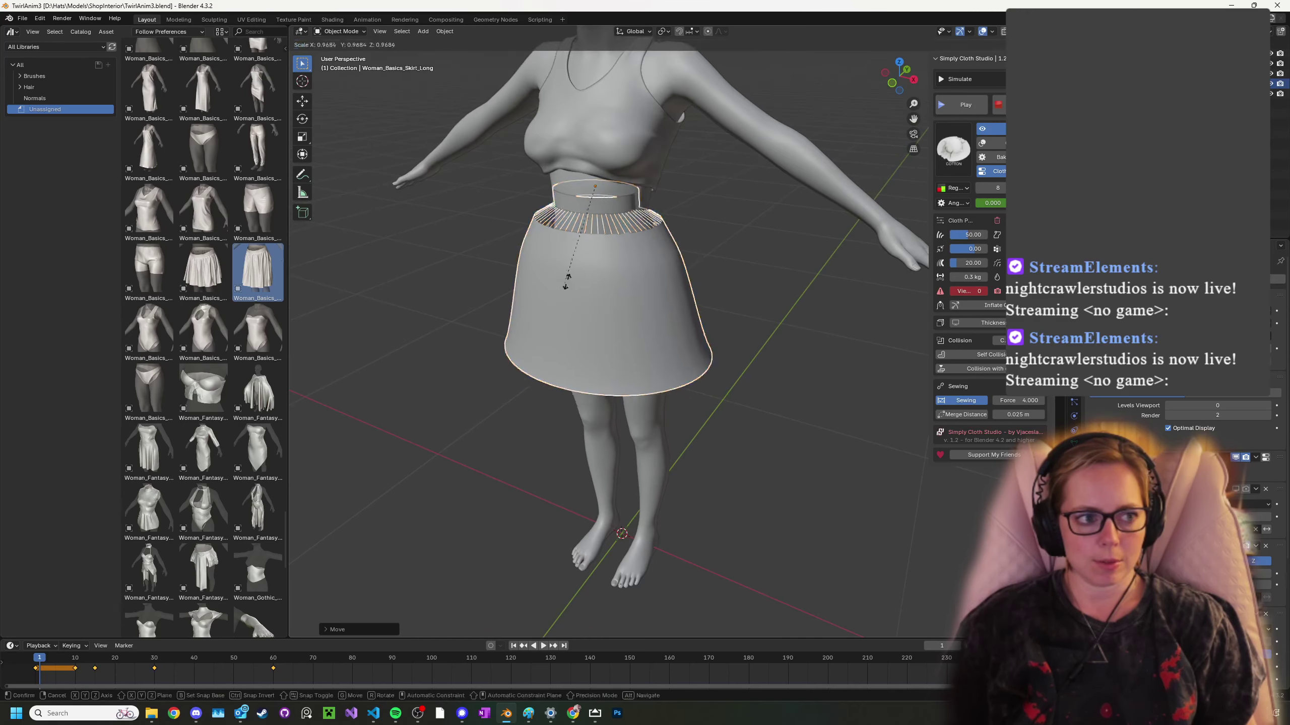
click(680, 270)
- Reposition the enlarged skirt around the waist, fine-tuning it along the Y axis and lowering it slightly along Z
middle_drag(680, 270, 679, 234)
key(g)
click(680, 243)
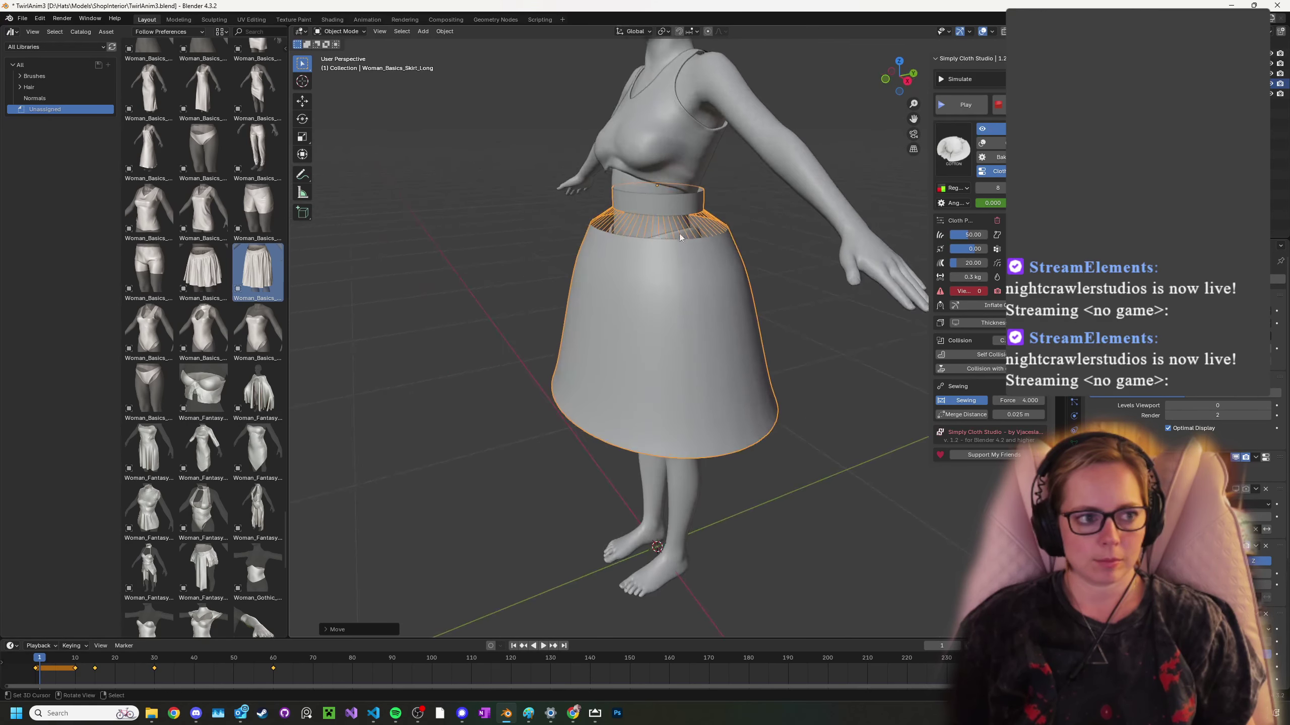
key(g)
key(y)
click(687, 233)
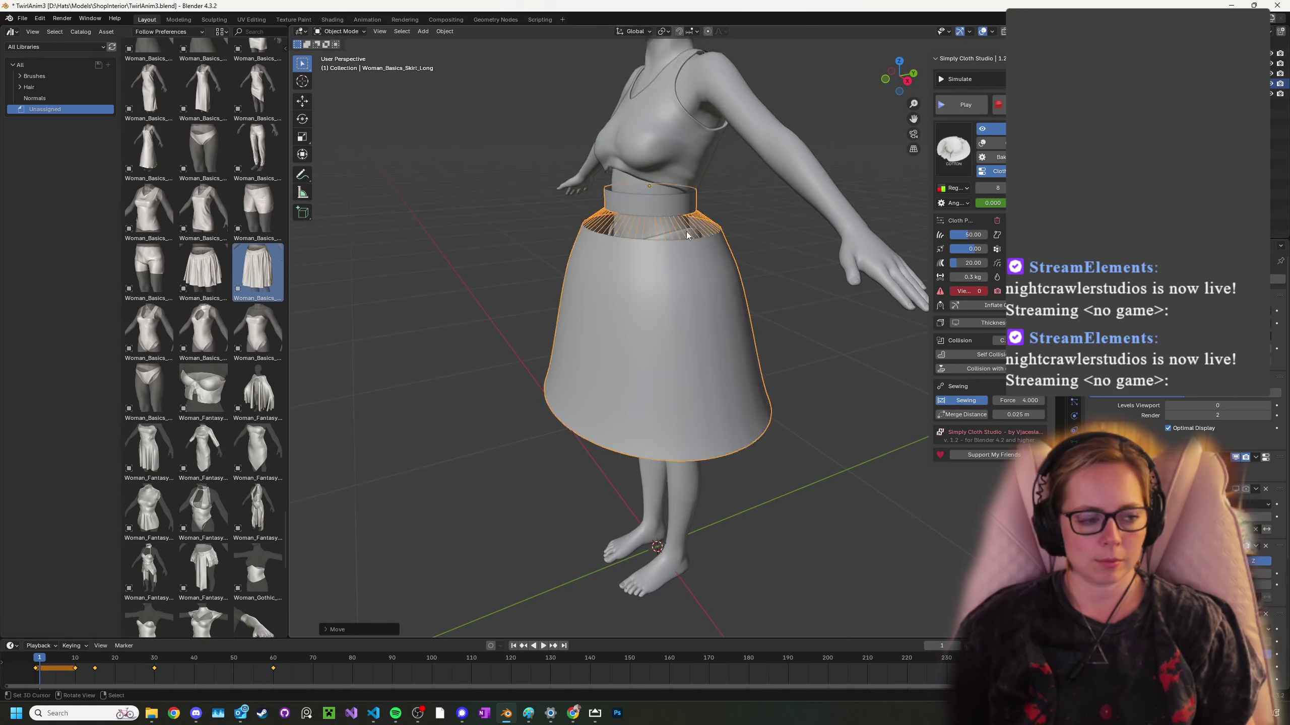
key(g)
key(z)
click(685, 245)
middle_drag(685, 245, 633, 254)
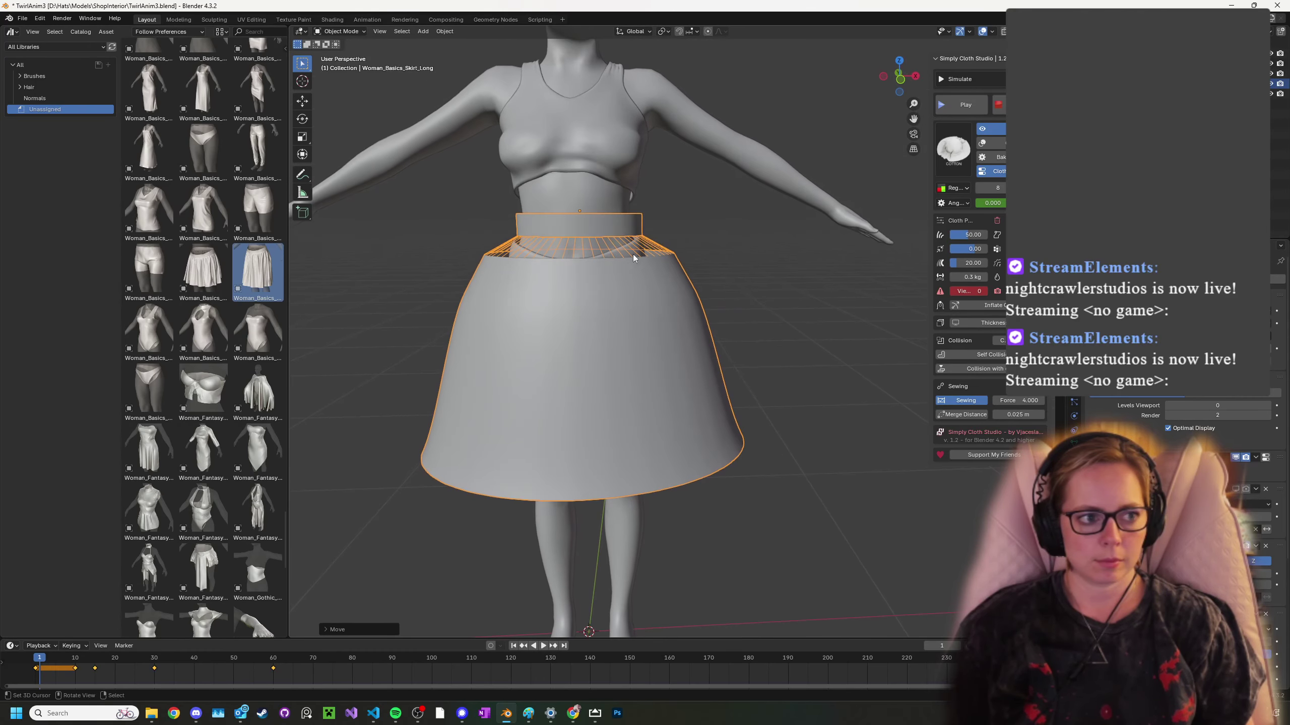
- Run the skirt's cloth simulation briefly as a test and return to frame 1
click(965, 116)
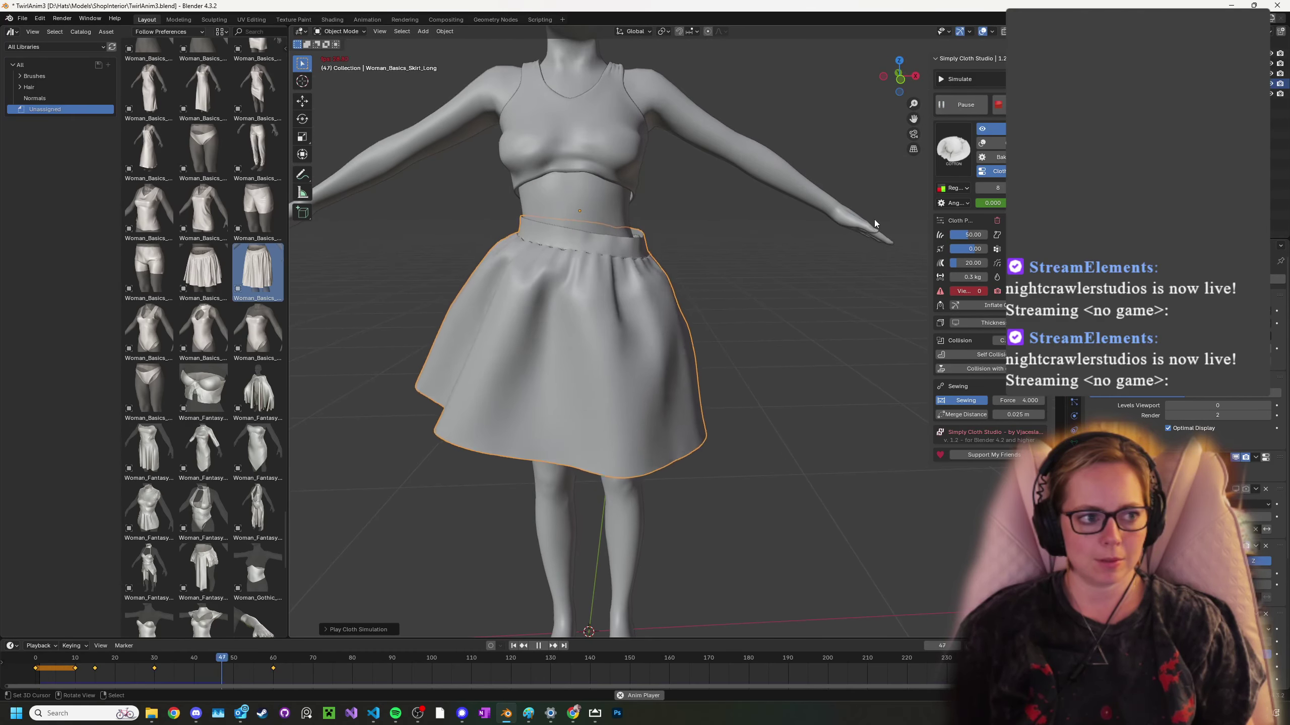
key(Escape)
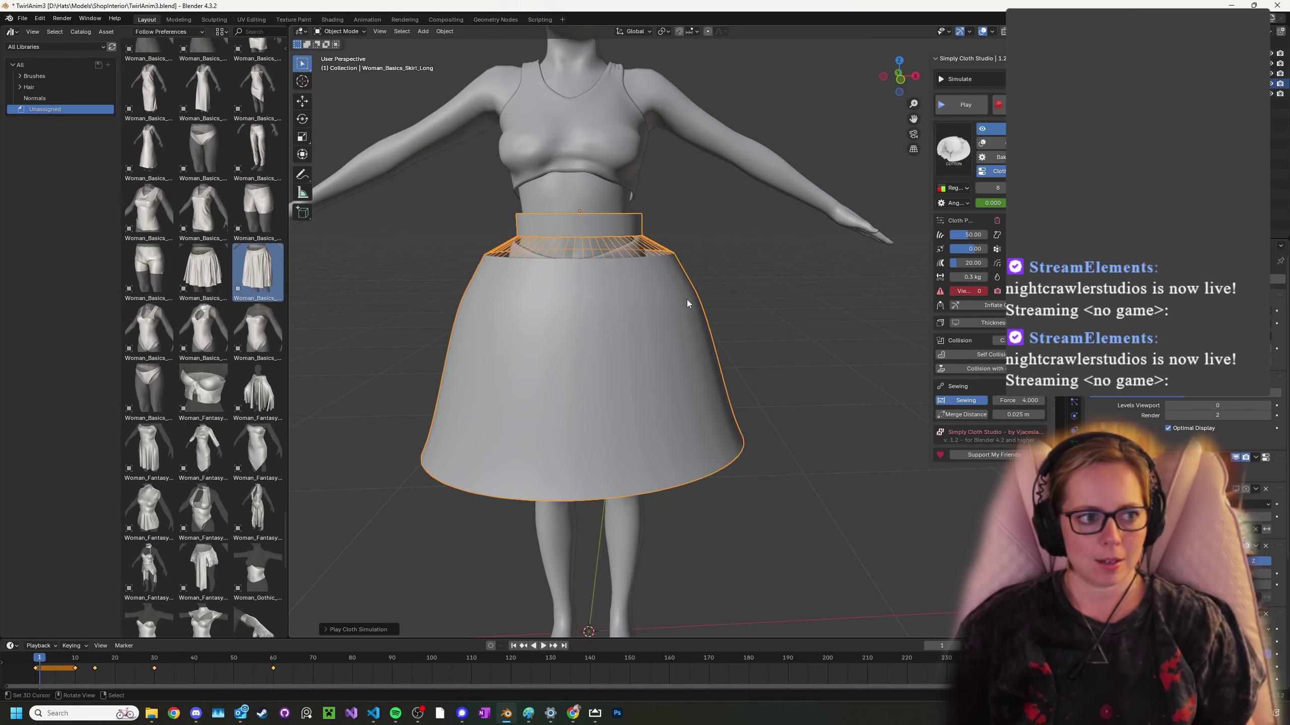
mouse_move(638, 296)
middle_down()
mouse_move(625, 337)
mouse_move(478, 286)
mouse_move(393, 278)
mouse_move(653, 278)
mouse_move(642, 286)
middle_up()
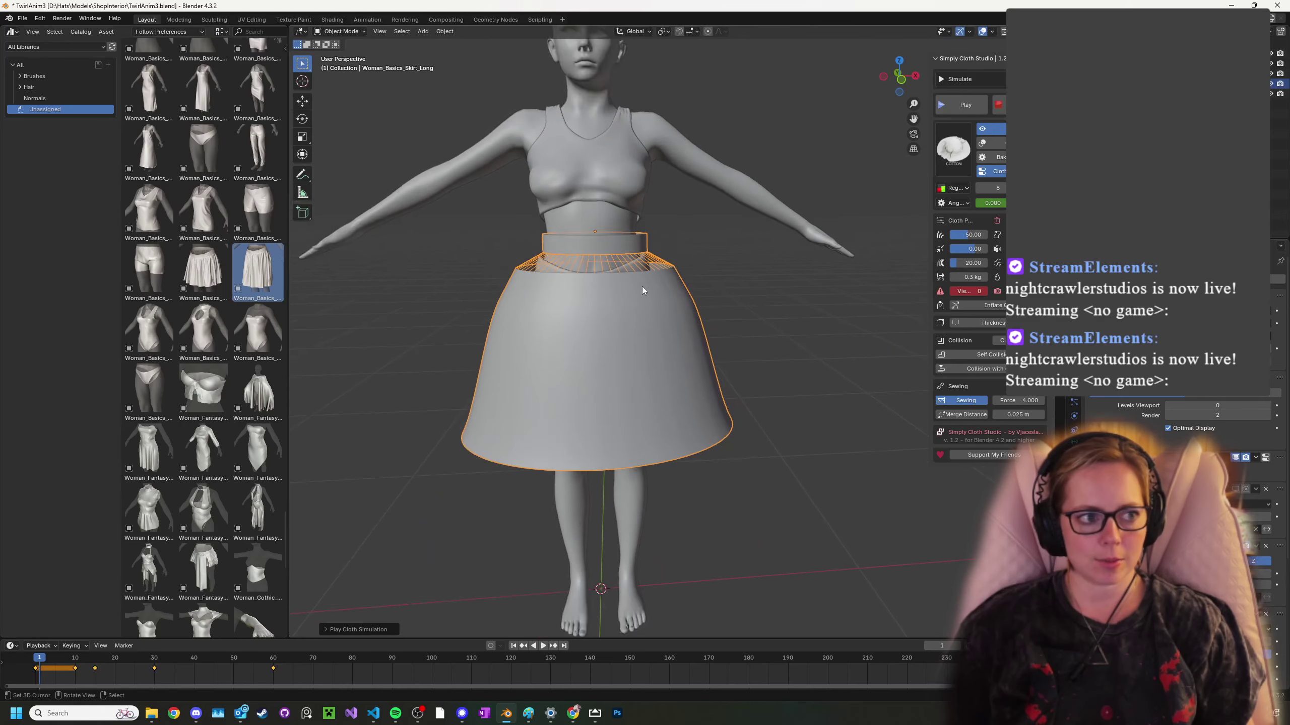
- Nudge the skirt sideways along the X axis to center it better on the body
key(g)
key(x)
click(667, 271)
- Open the skirt mesh in Edit Mode and select only the edge loop along its hem
key(Tab)
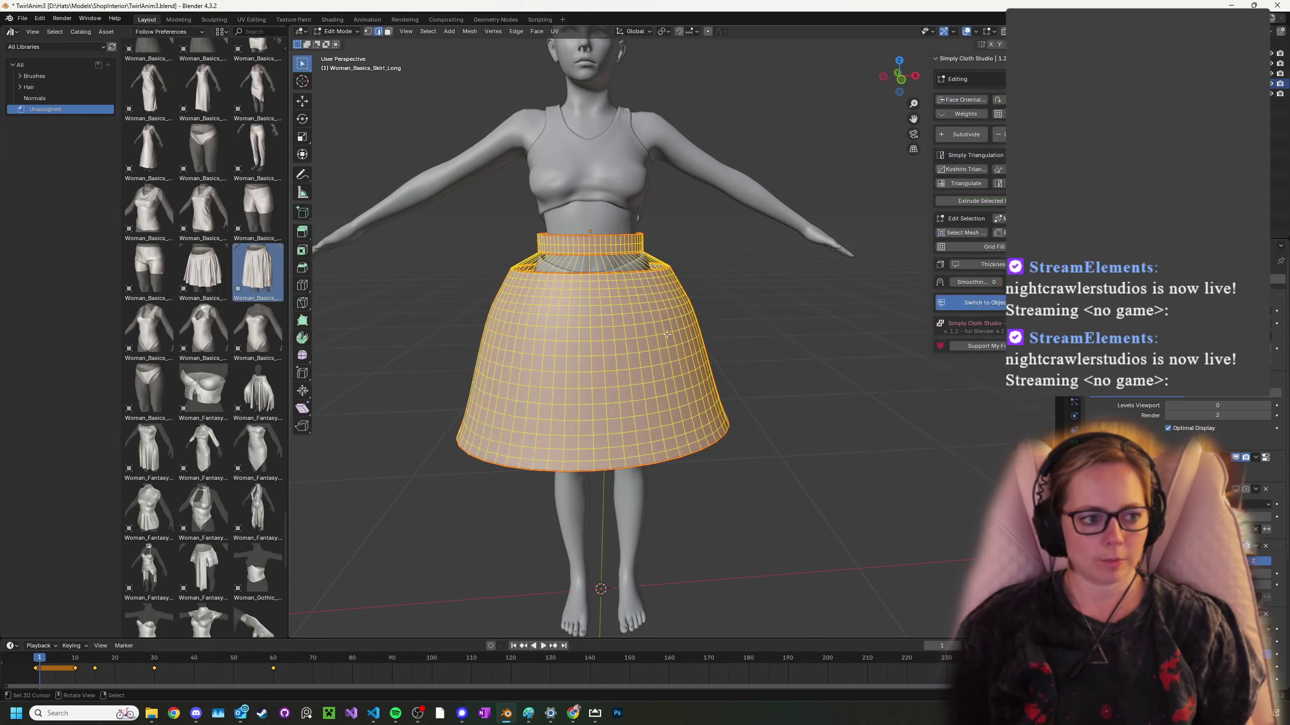
shift+middle_drag(754, 410, 807, 296)
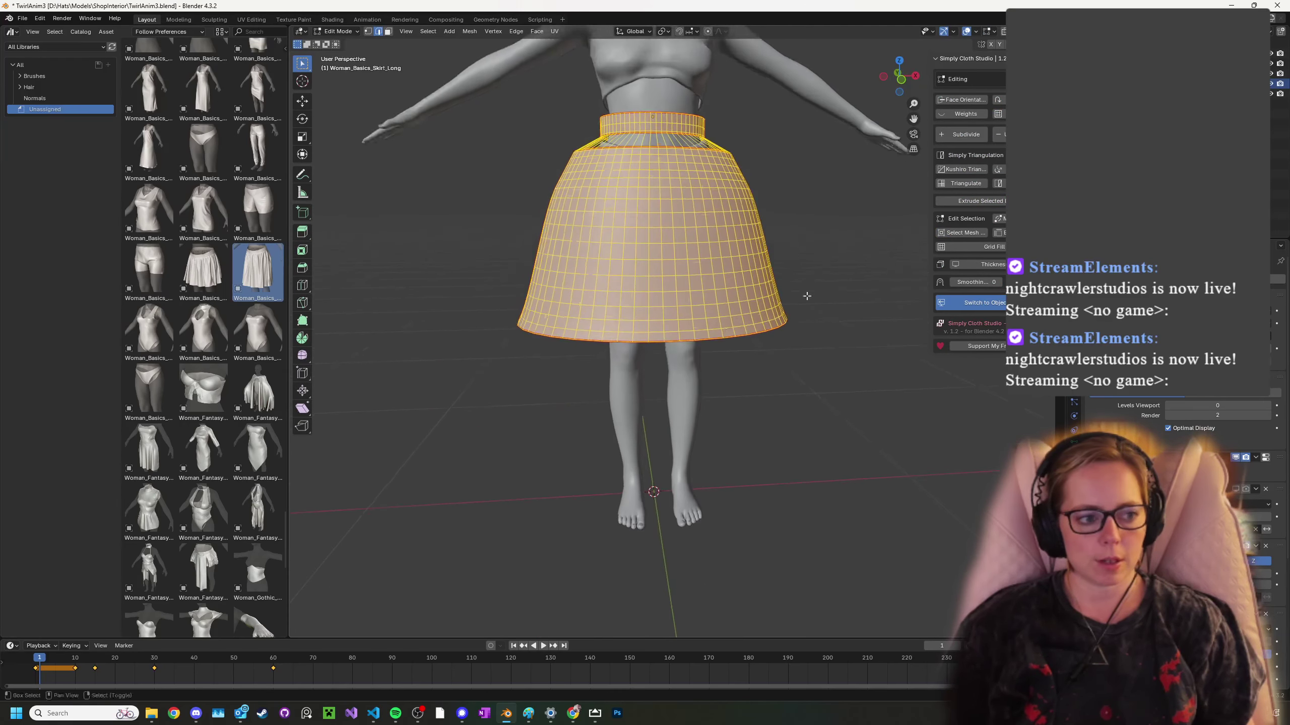
key(alt+a)
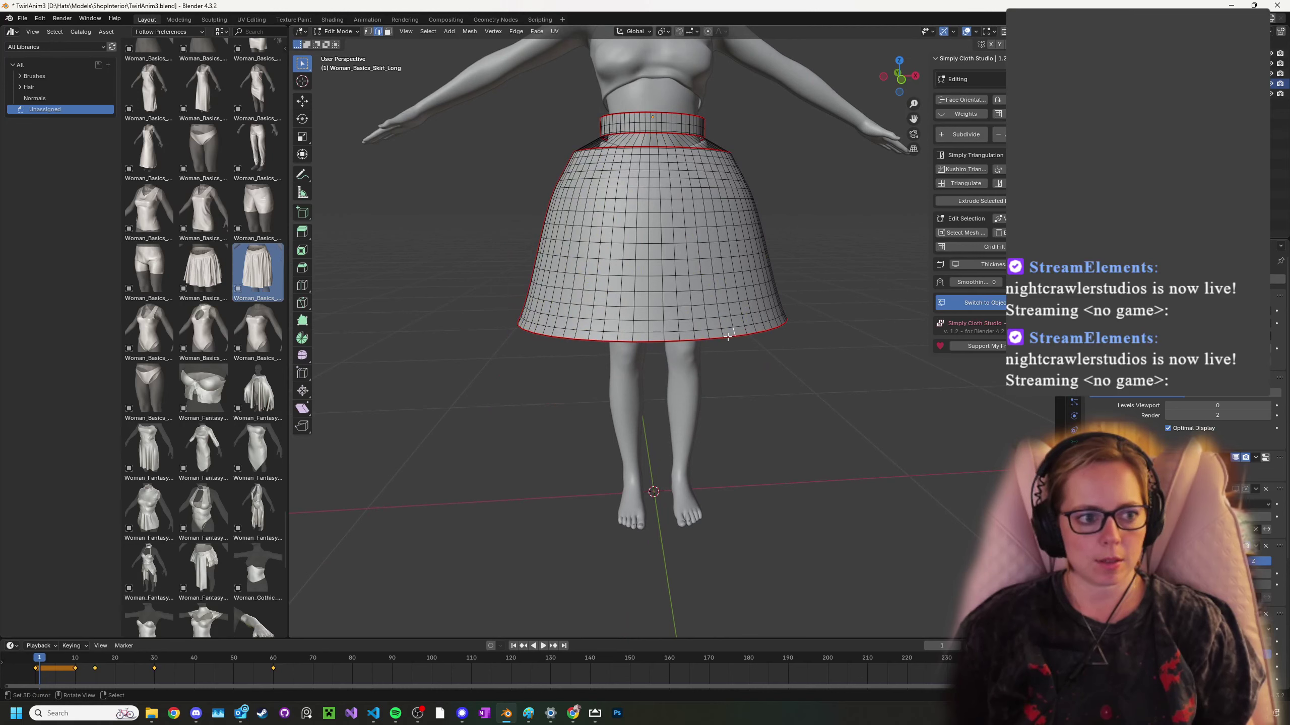
key(e)
key(z)
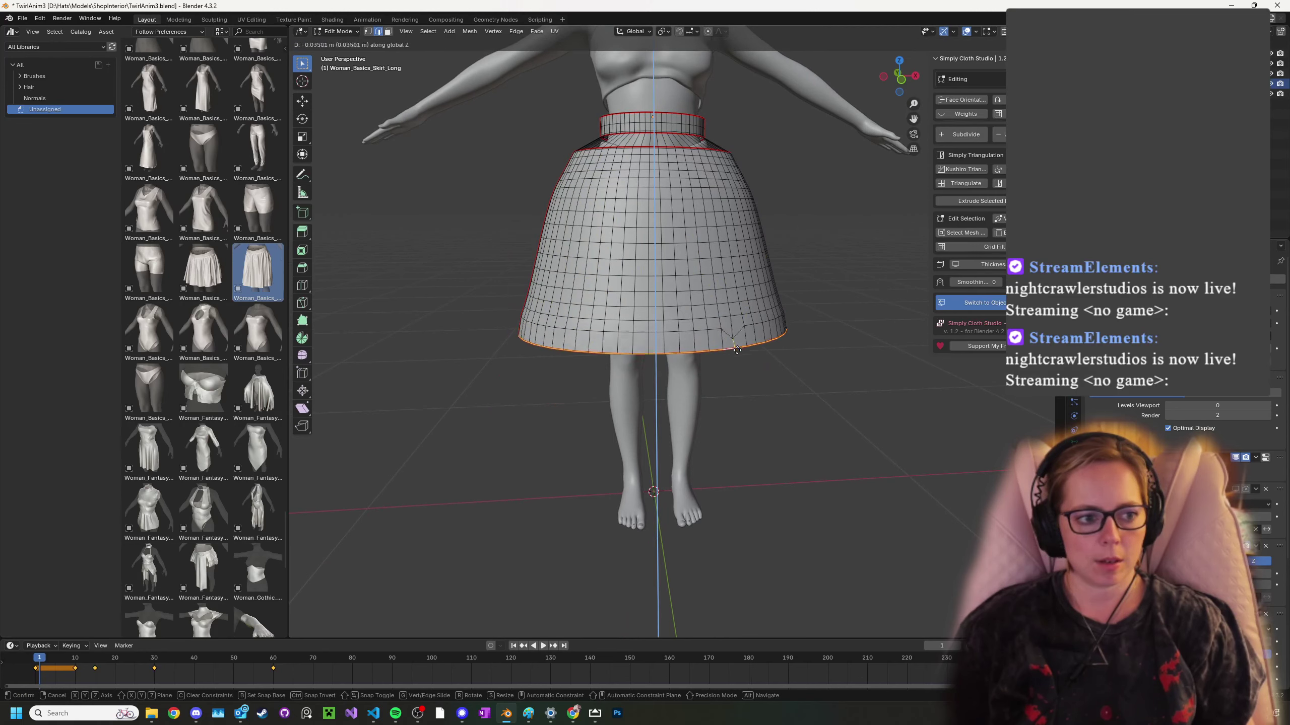
key(Escape)
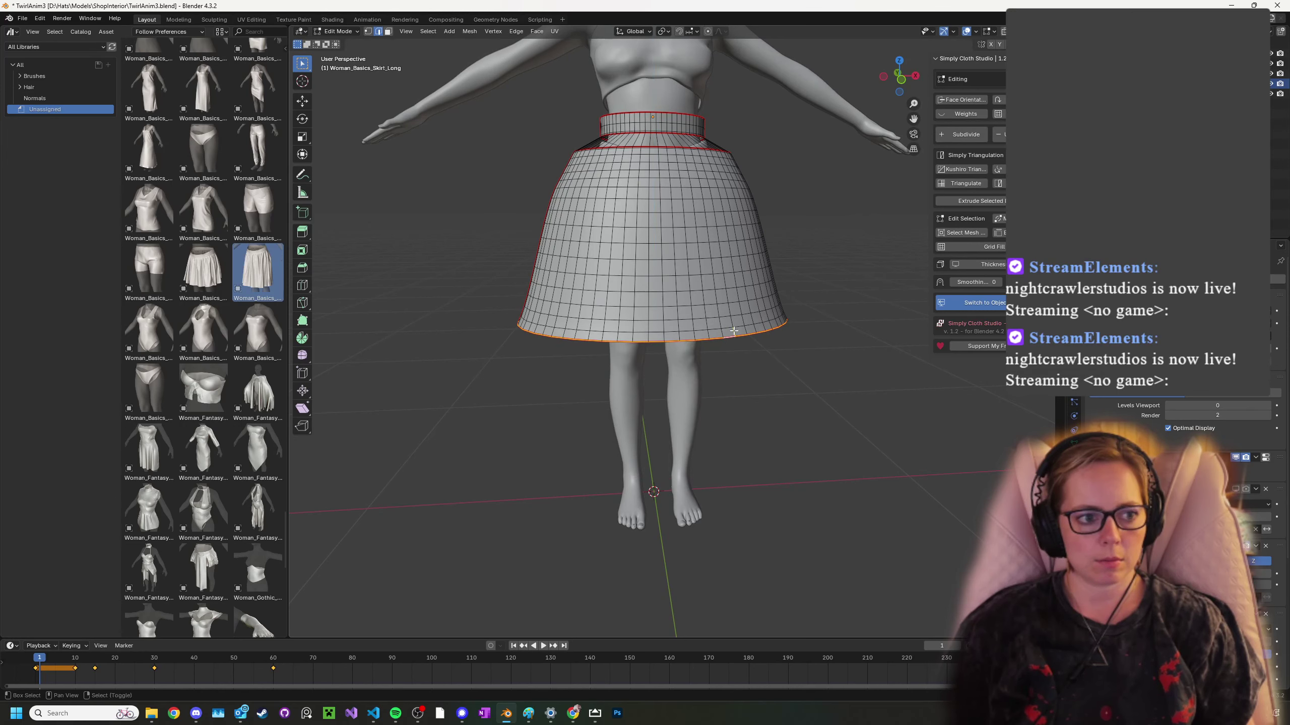
- Lower the skirt's hem edge loop slightly along the Z axis and scale it a little wider
key(e)
key(z)
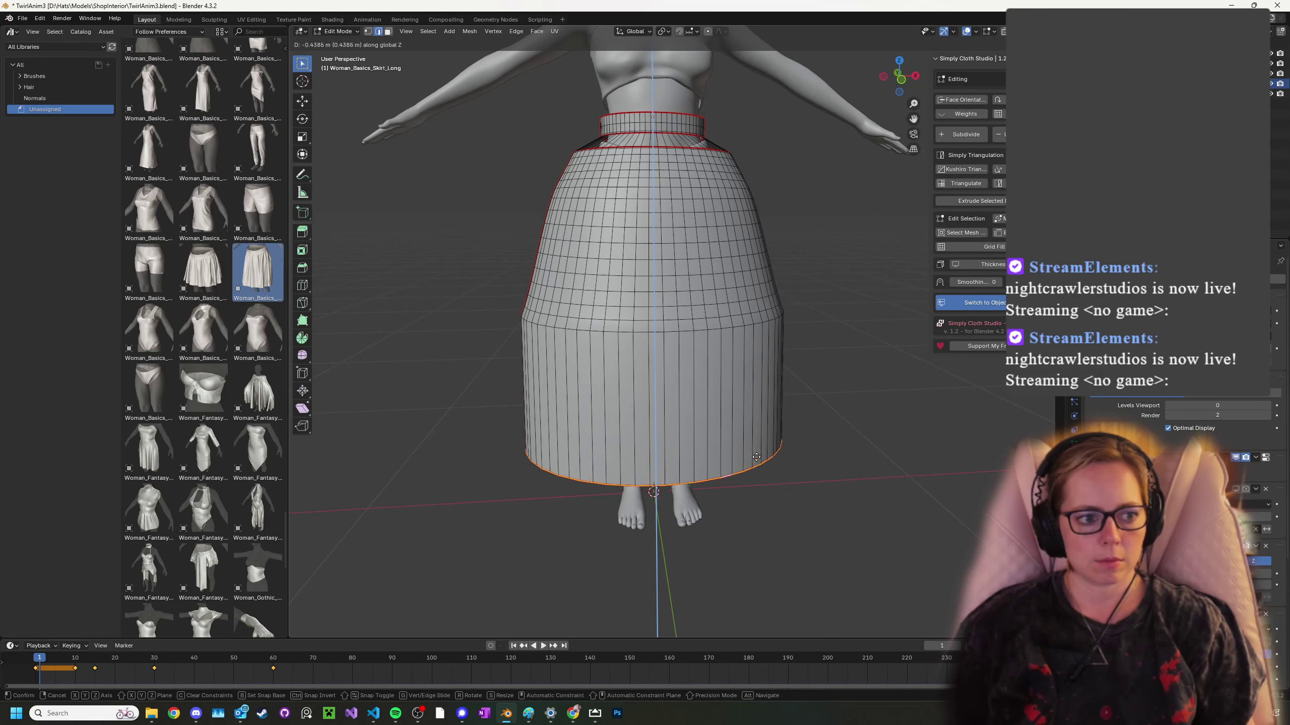
click(754, 359)
key(s)
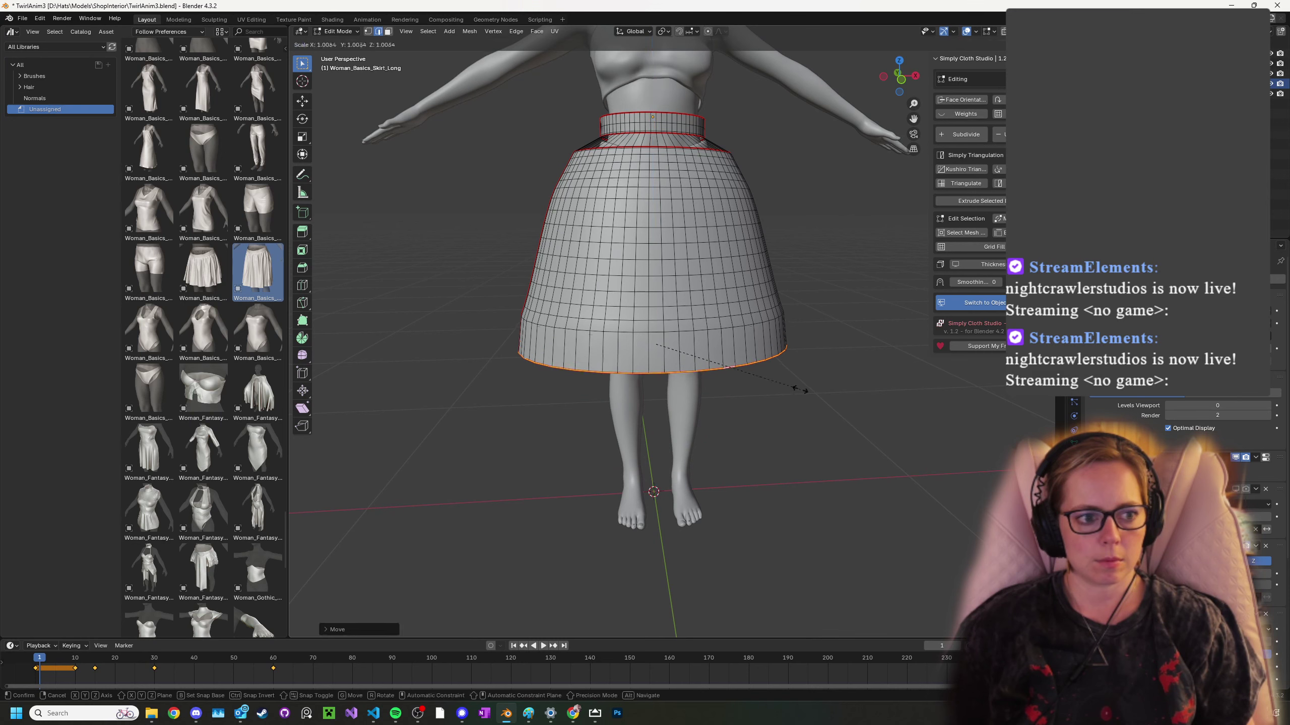
click(804, 390)
- Lower the hem loop along Z to just above the feet, widening it by about 1.1 for flare
key(e)
key(z)
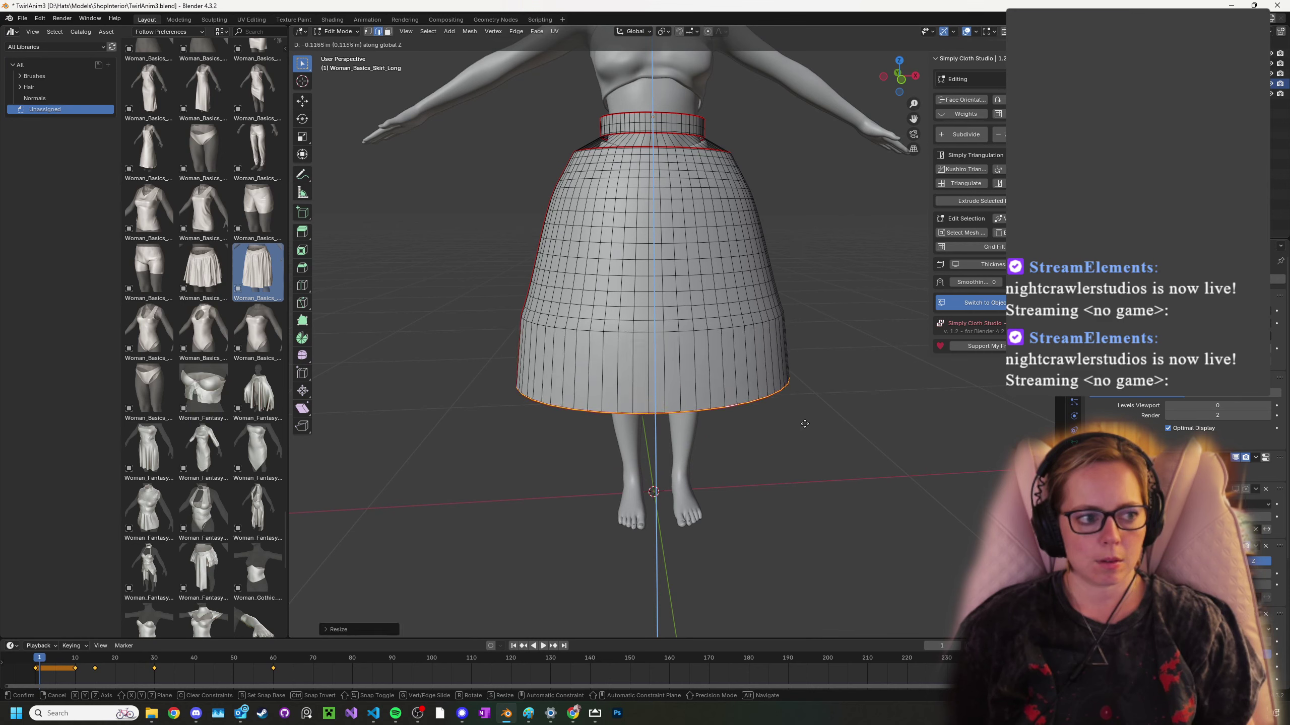
click(804, 443)
key(s)
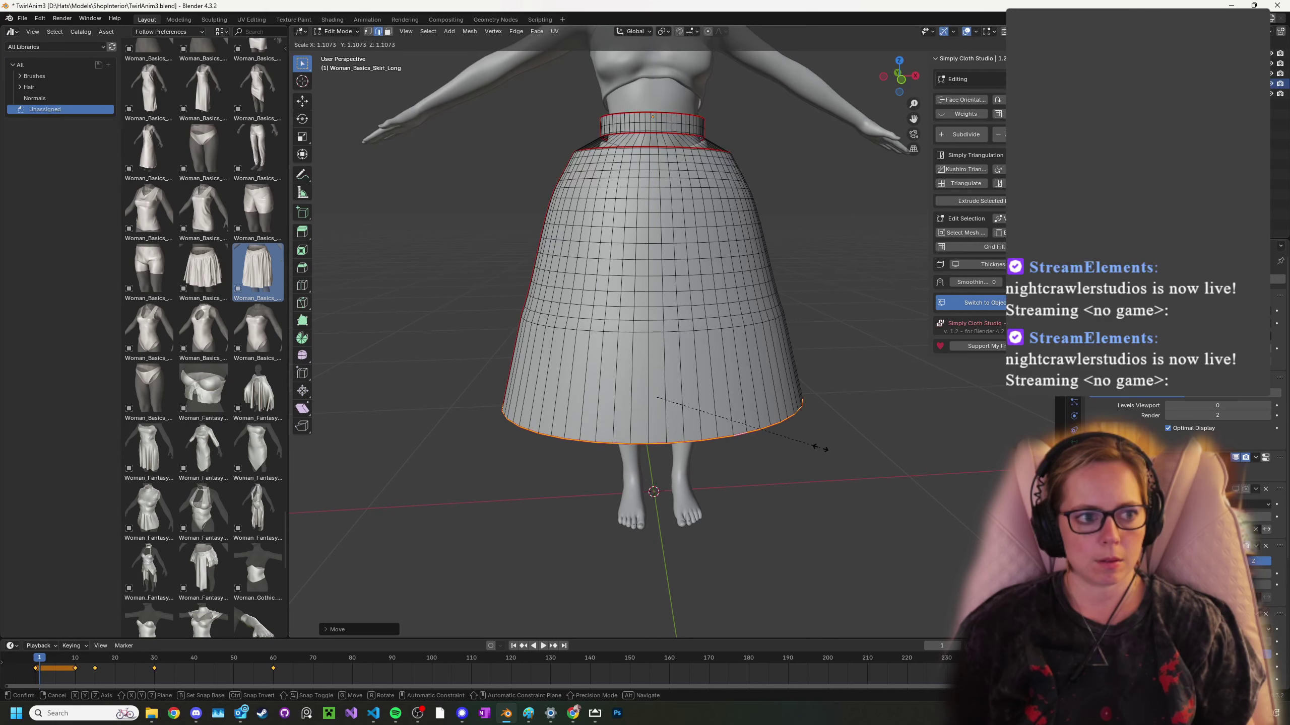
click(821, 448)
key(e)
key(z)
click(817, 469)
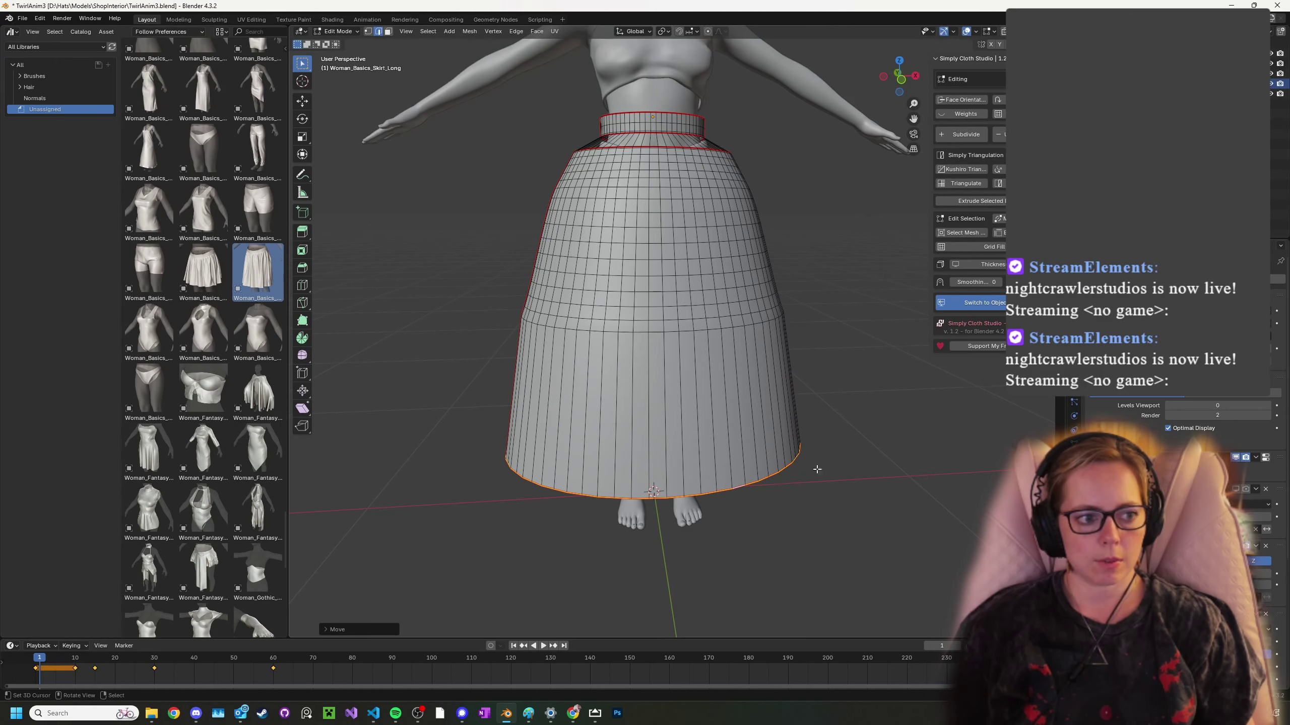
- Switch to face selection, expanding the hem selection to the stretched band of faces, and subdivide that band
ctrl+click(389, 32)
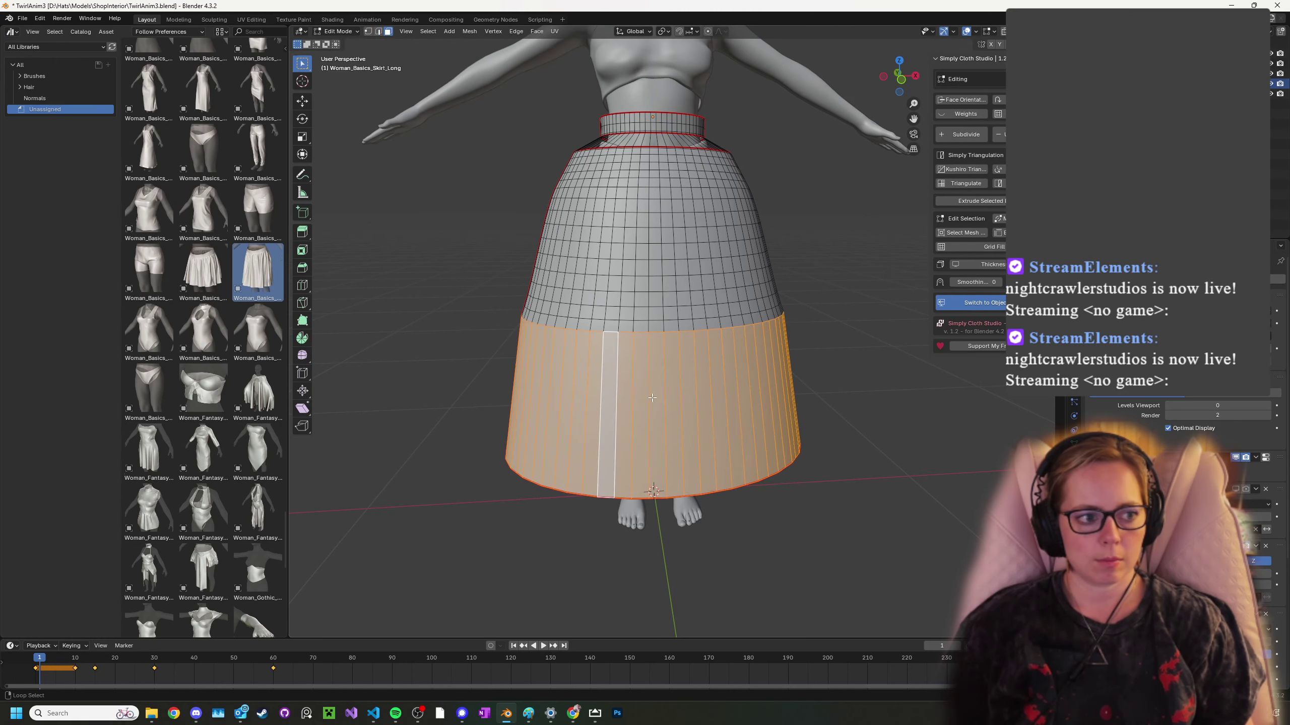
click(469, 32)
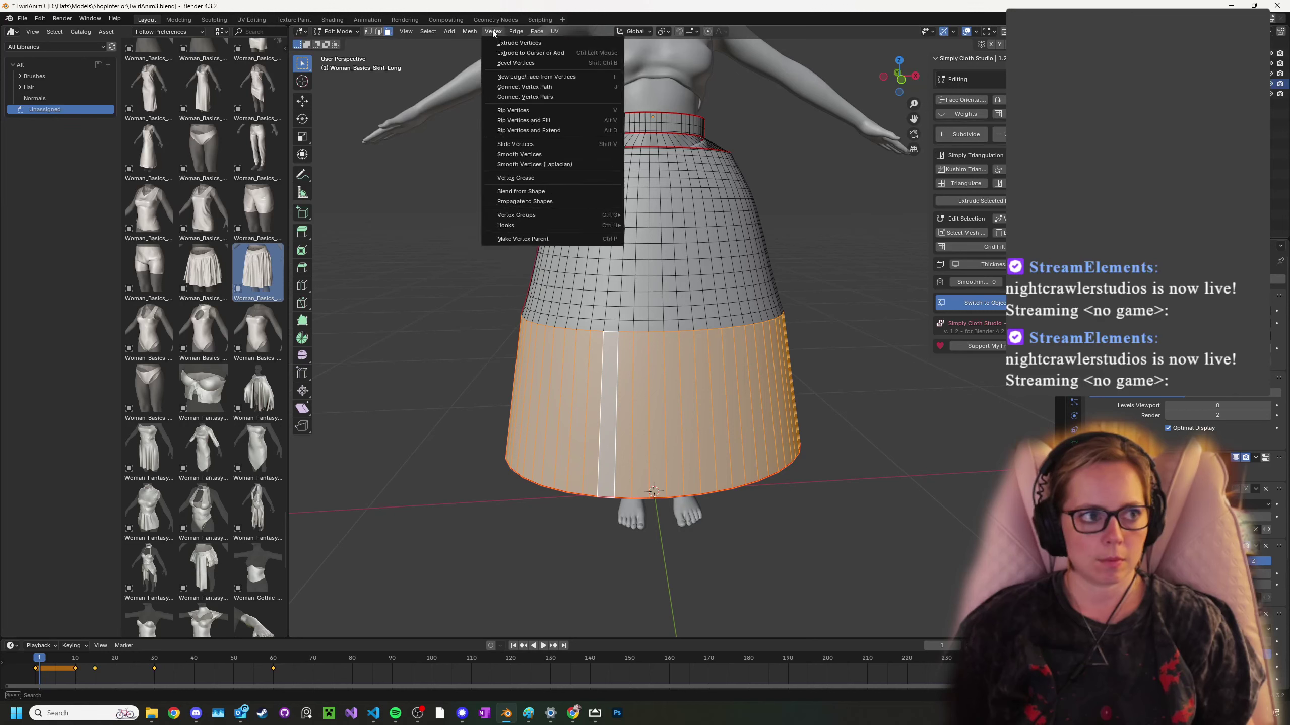
mouse_move(449, 32)
mouse_move(516, 33)
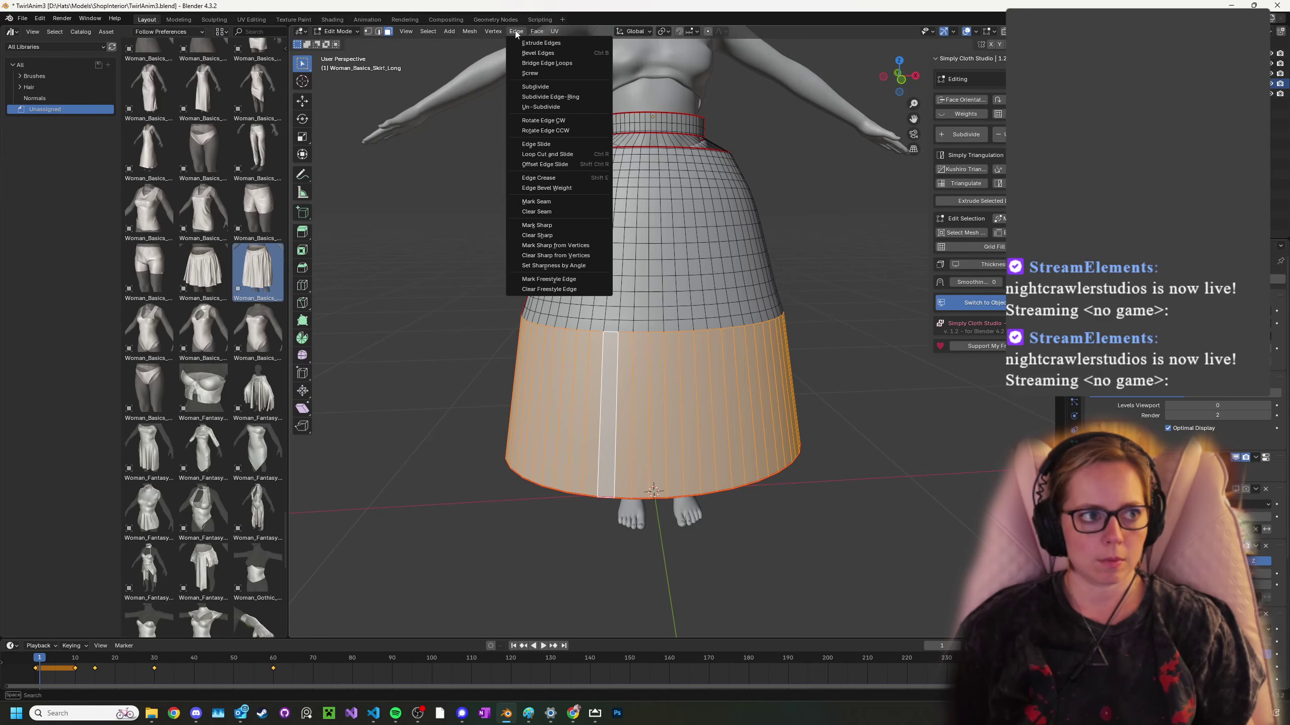
click(536, 85)
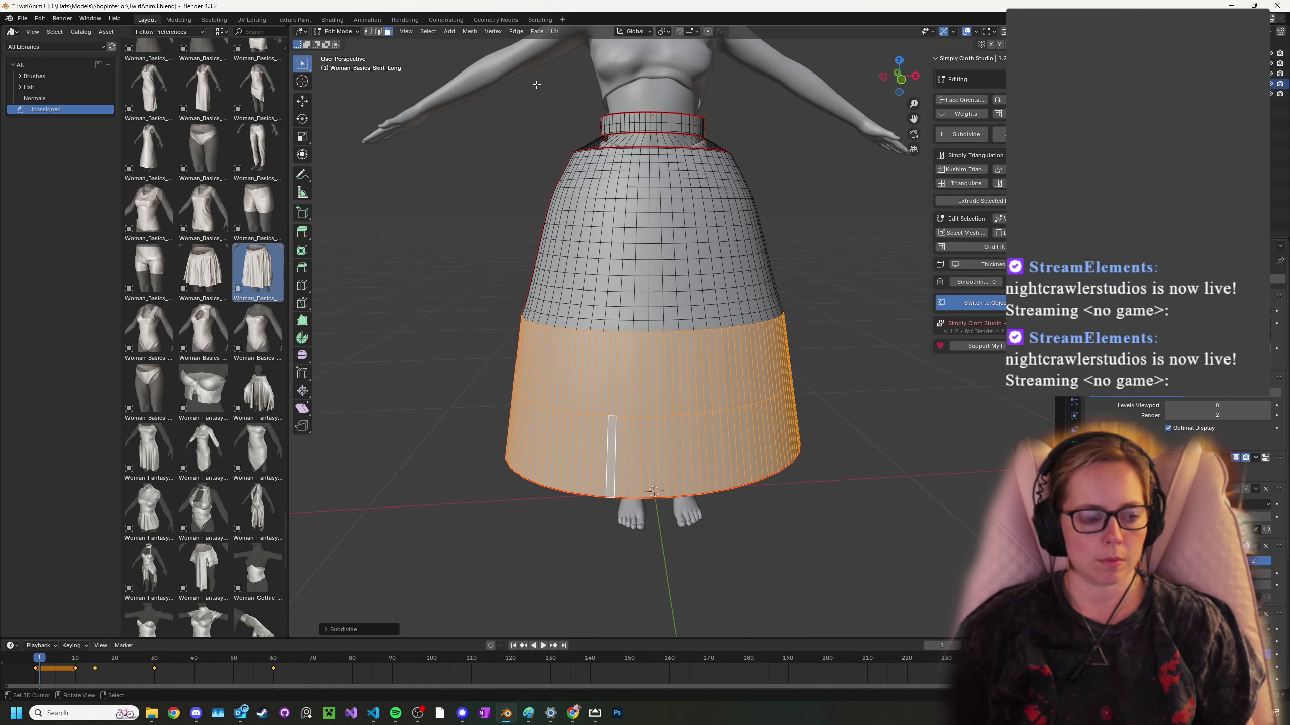
- Undo the subdivision of the skirt's lower band and add 11 evenly spaced horizontal loop cuts across it
click(522, 33)
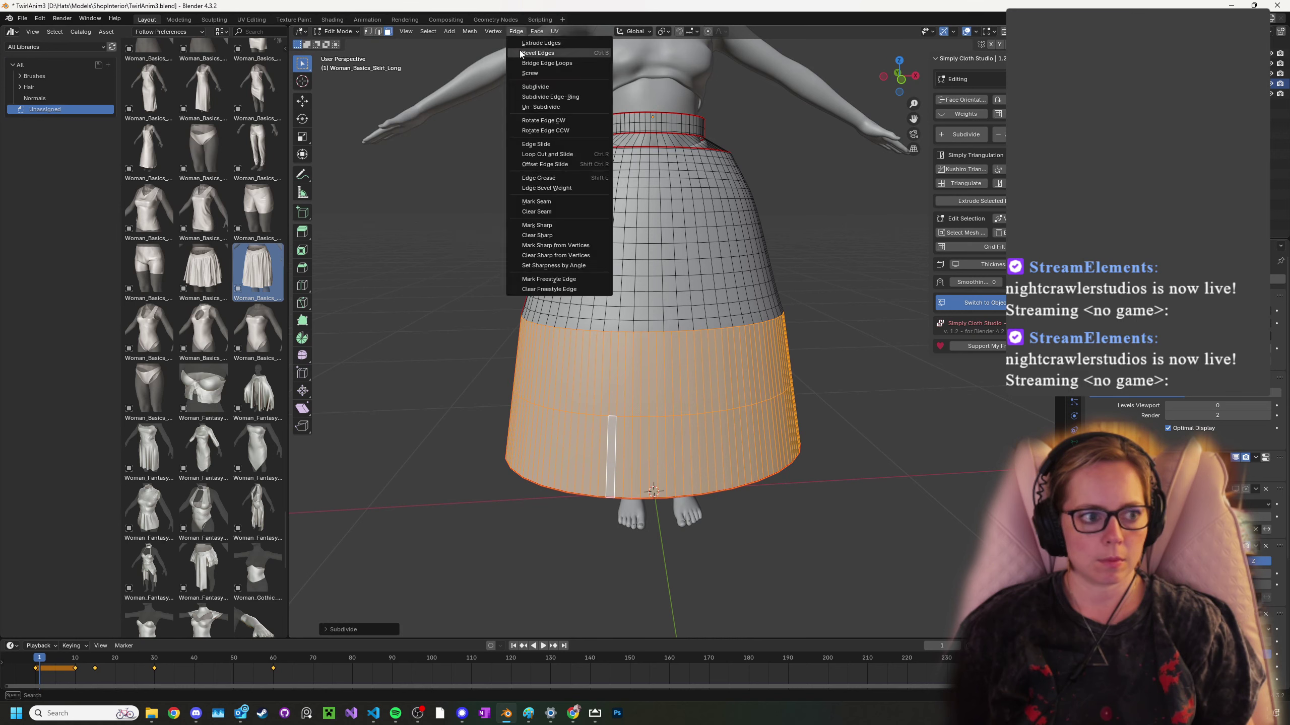
click(541, 85)
key(ctrl+z)
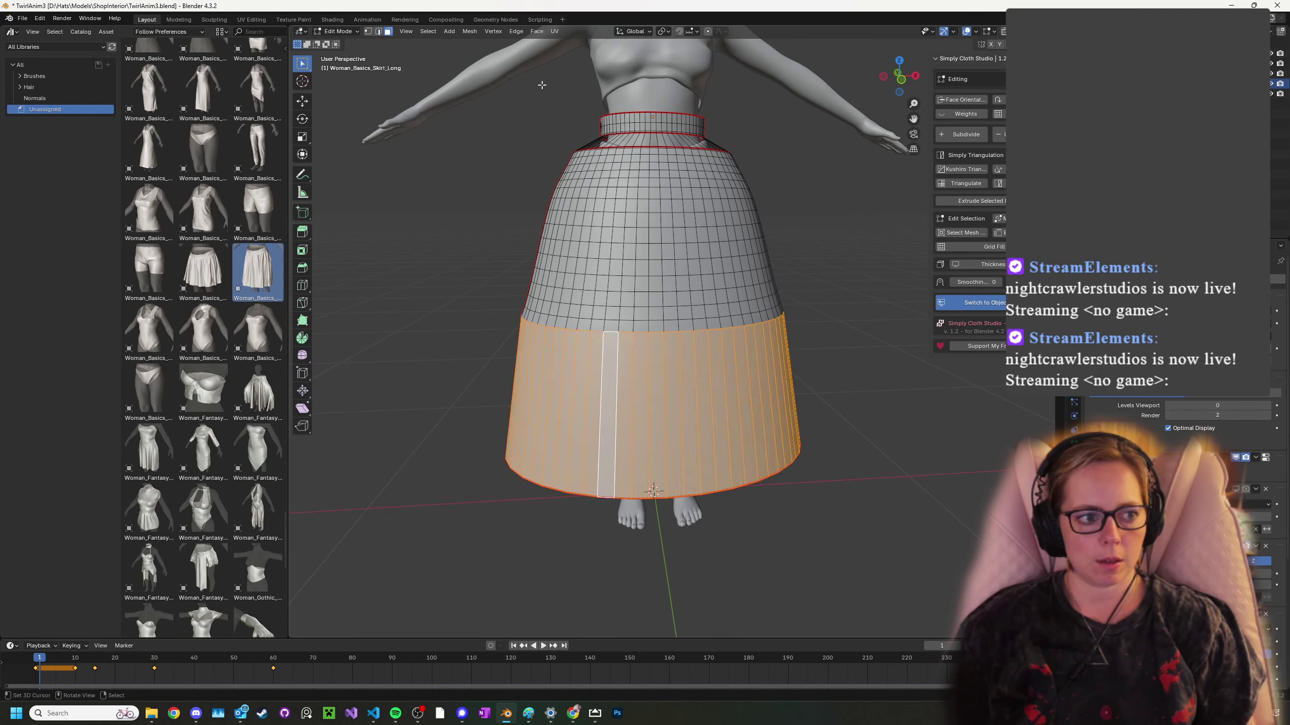
click(516, 31)
click(547, 154)
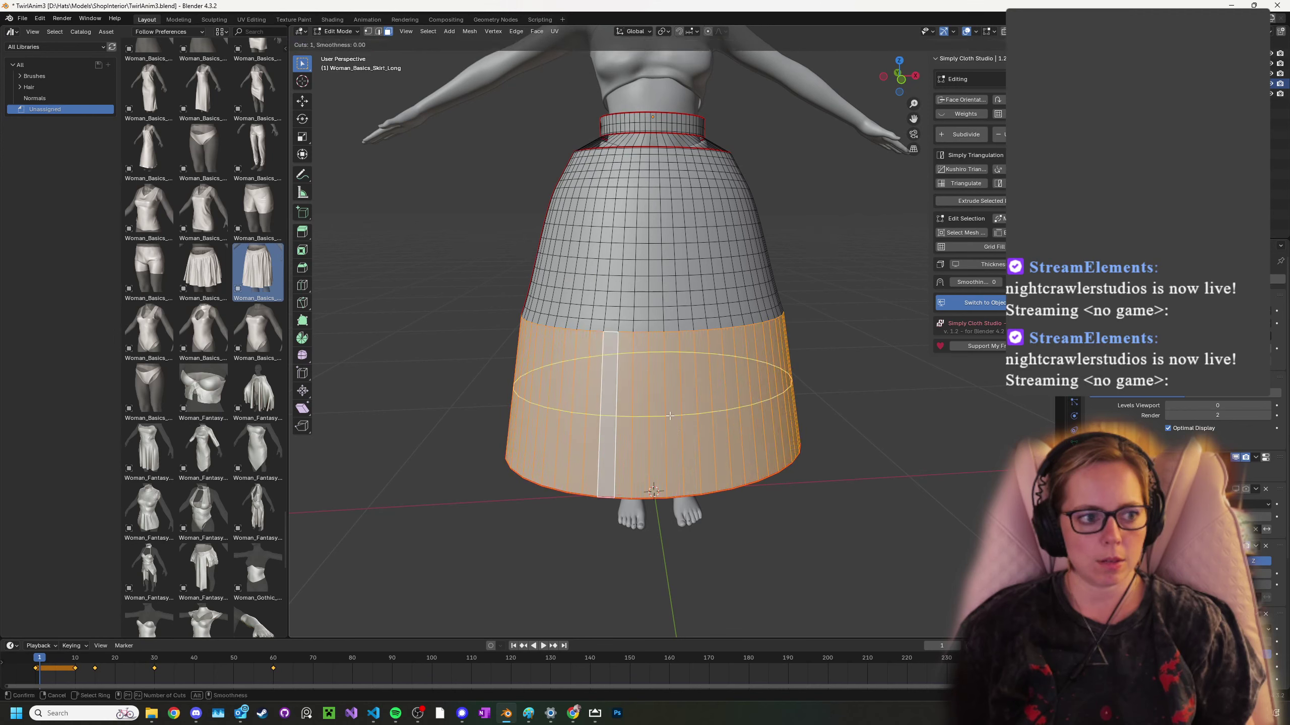
scroll(702, 413, up, 10)
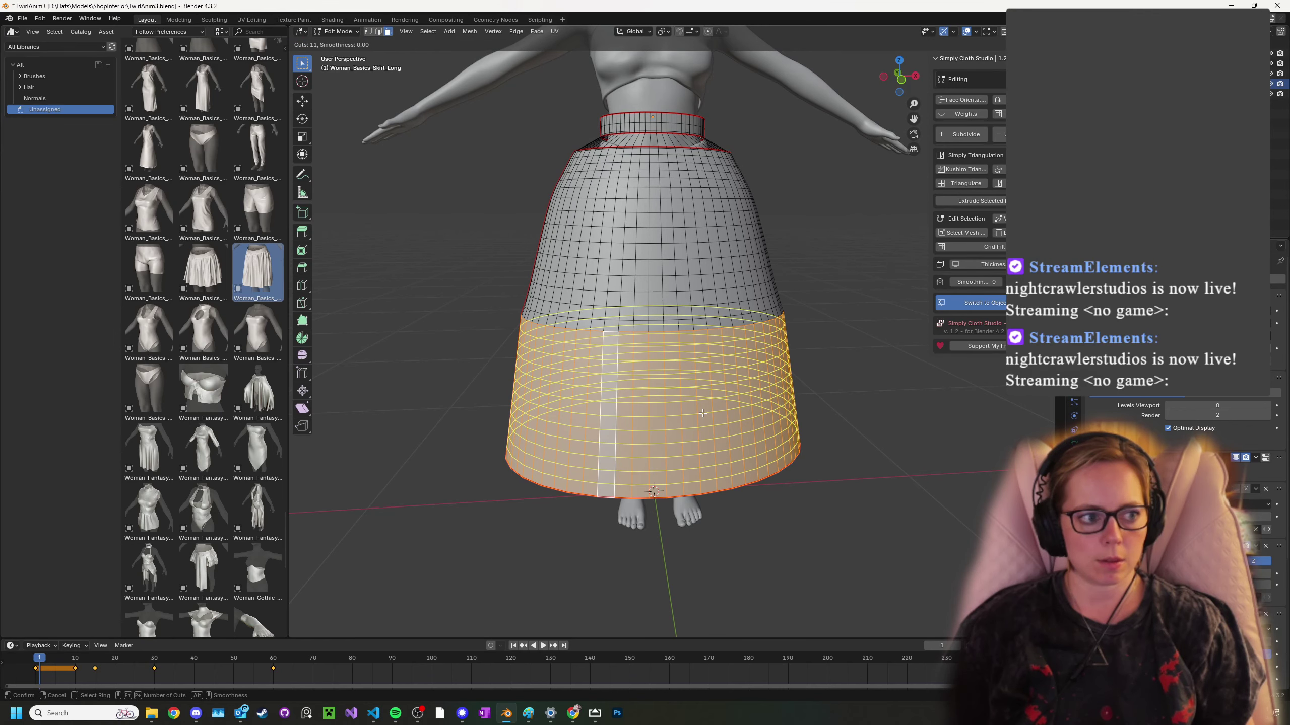
click(702, 413)
right_click(702, 413)
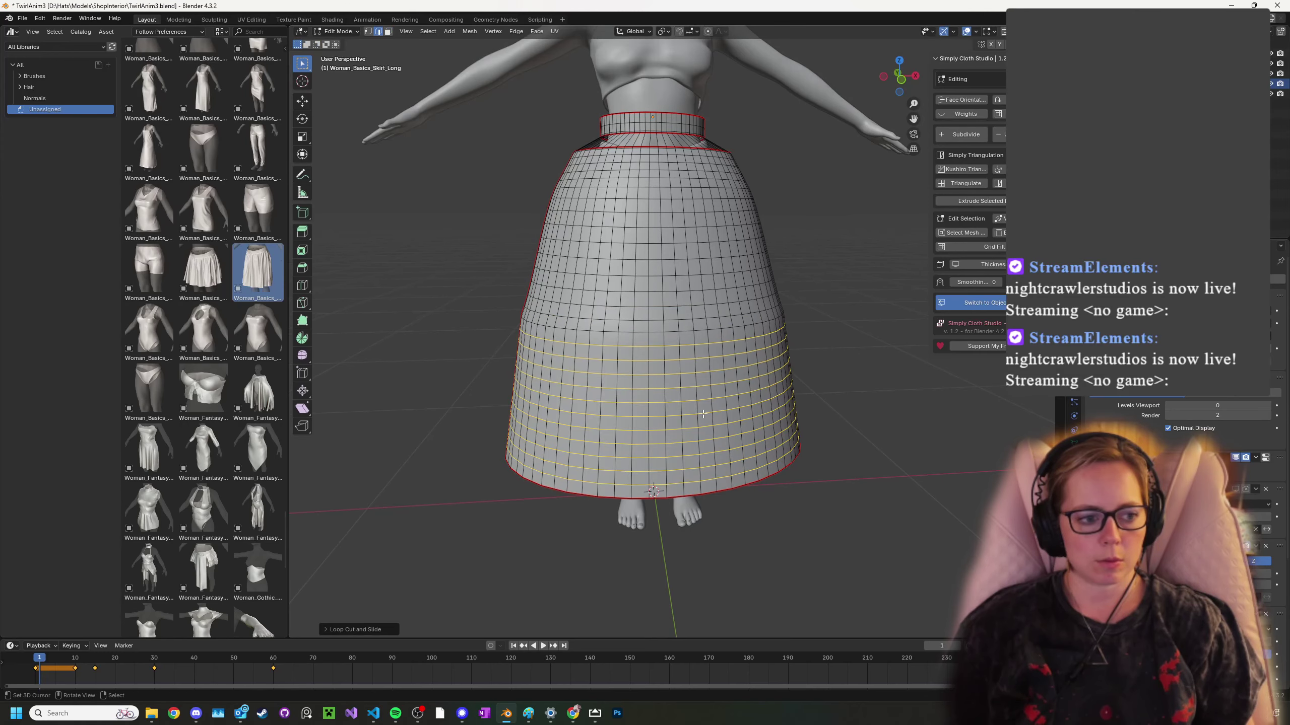
- Return the skirt to Object Mode and play its cloth simulation, checking how the lengthened skirt drapes on the mannequin
click(850, 362)
middle_drag(850, 362, 915, 331)
key(Tab)
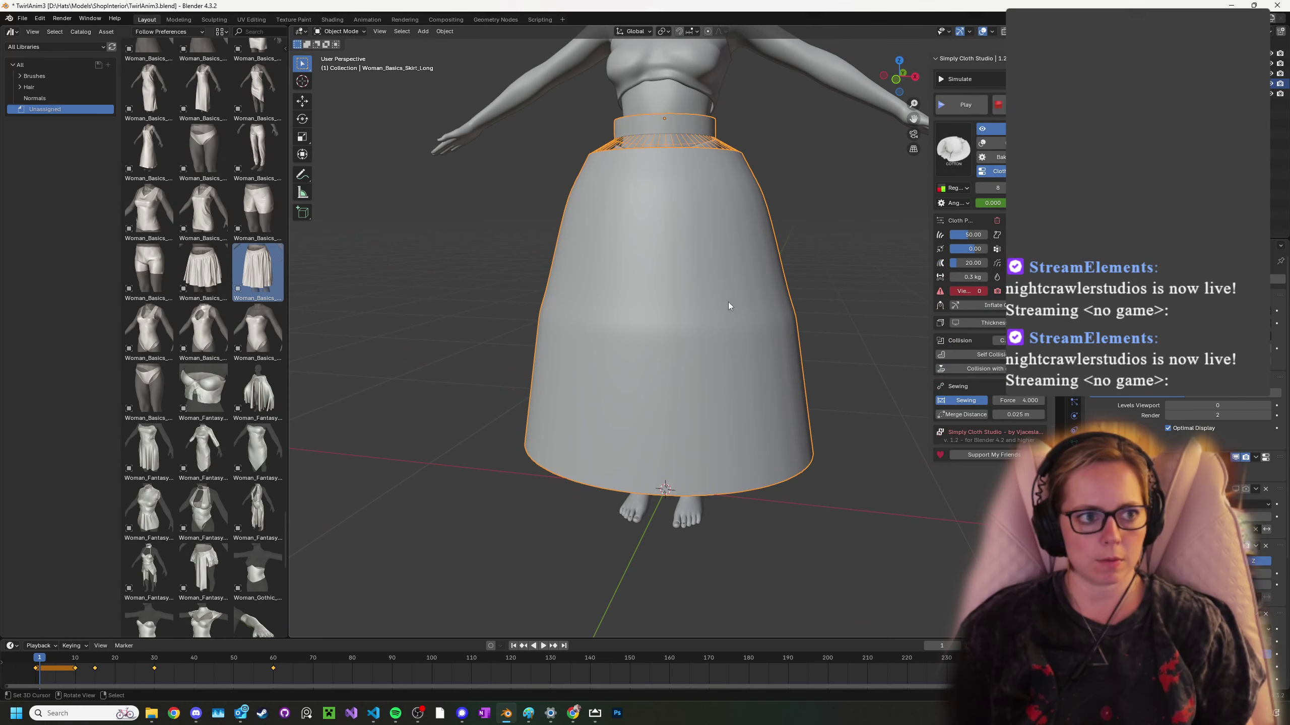
click(963, 106)
scroll(742, 226, down, 5)
middle_drag(791, 196, 763, 219)
scroll(746, 212, down, 4)
scroll(763, 221, up, 4)
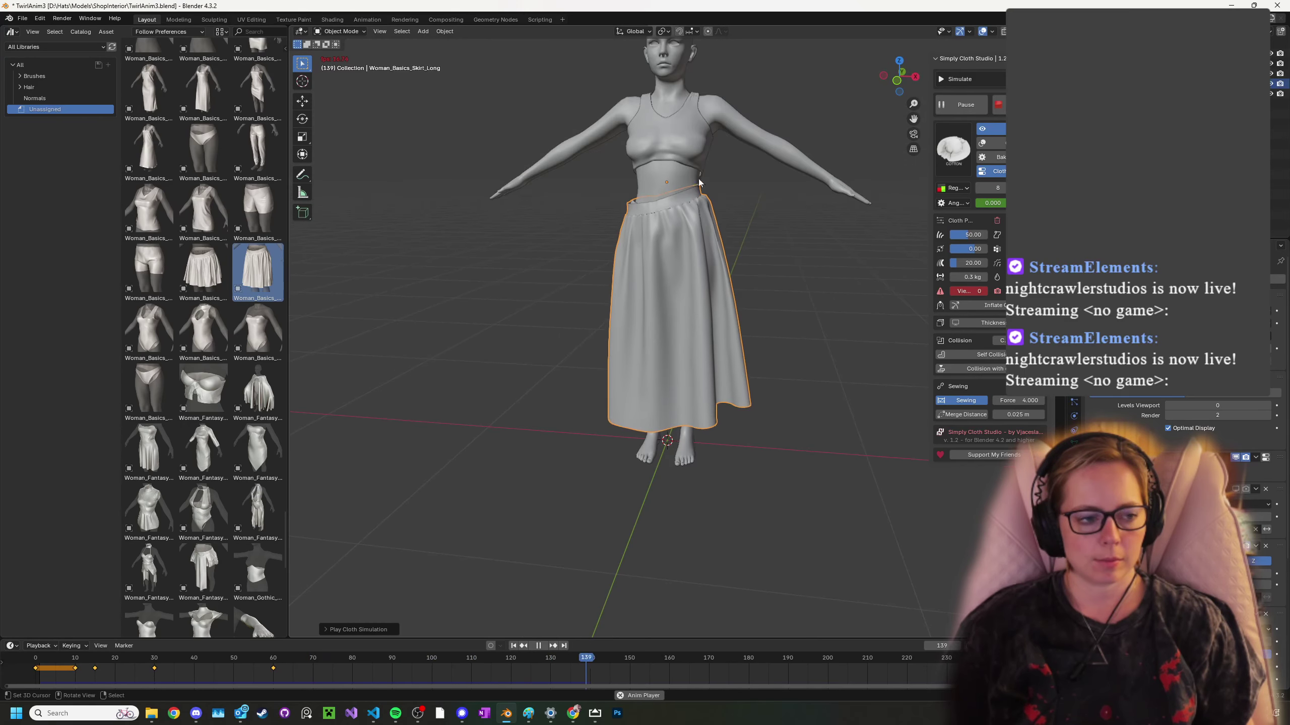
- Select the mannequin's body and try moving it while the skirt simulation plays
click(733, 118)
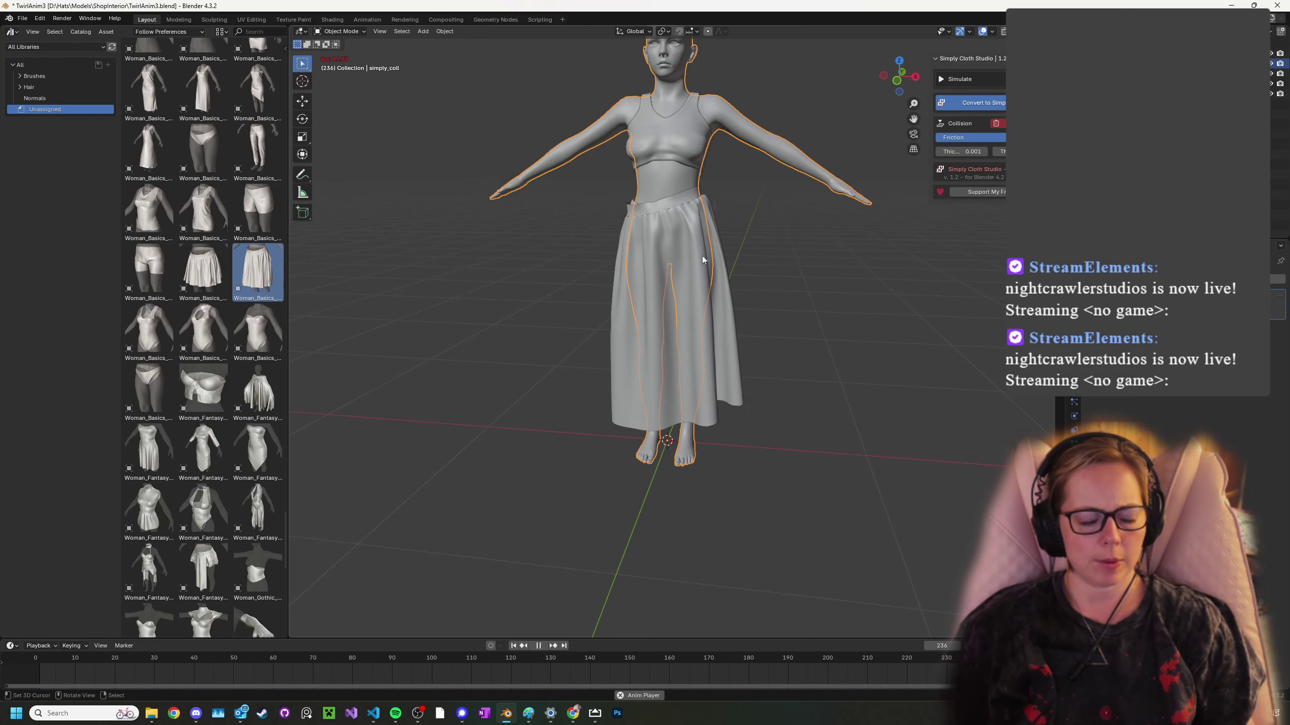
middle_drag(681, 268, 625, 276)
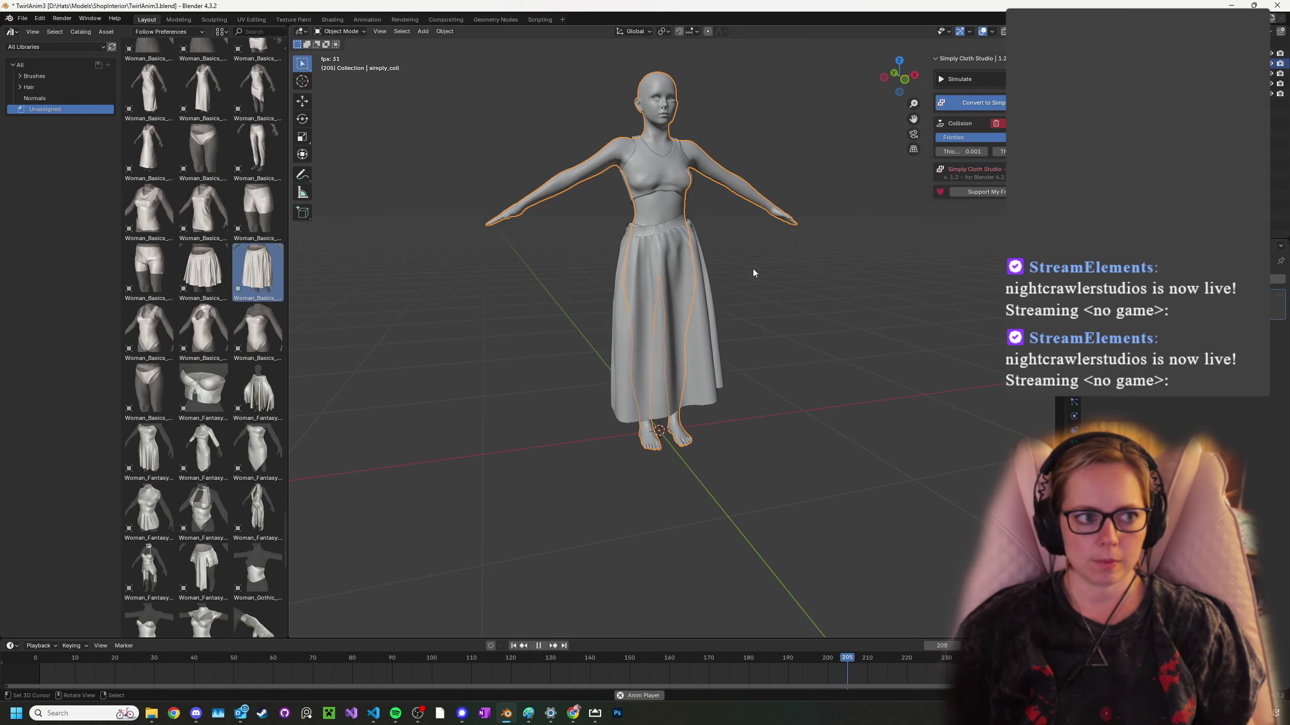
middle_drag(753, 268, 708, 178)
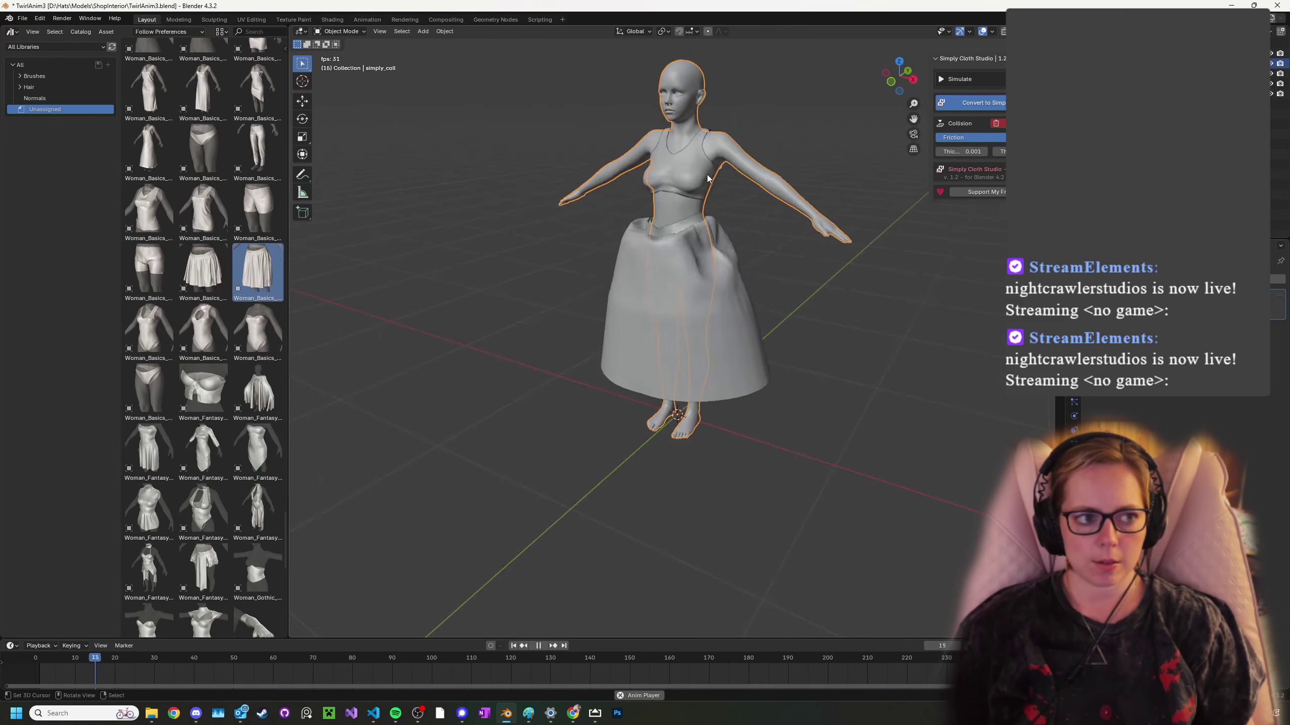
click(671, 210)
key(g)
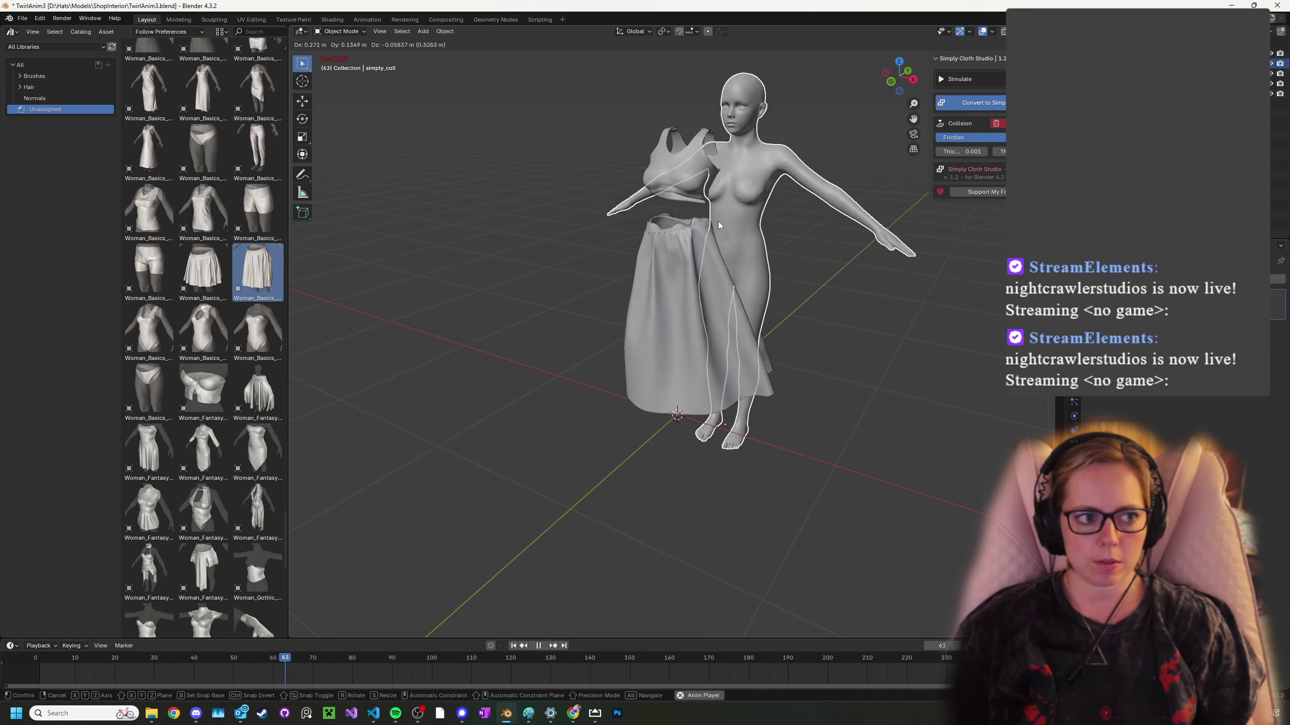
right_click(717, 222)
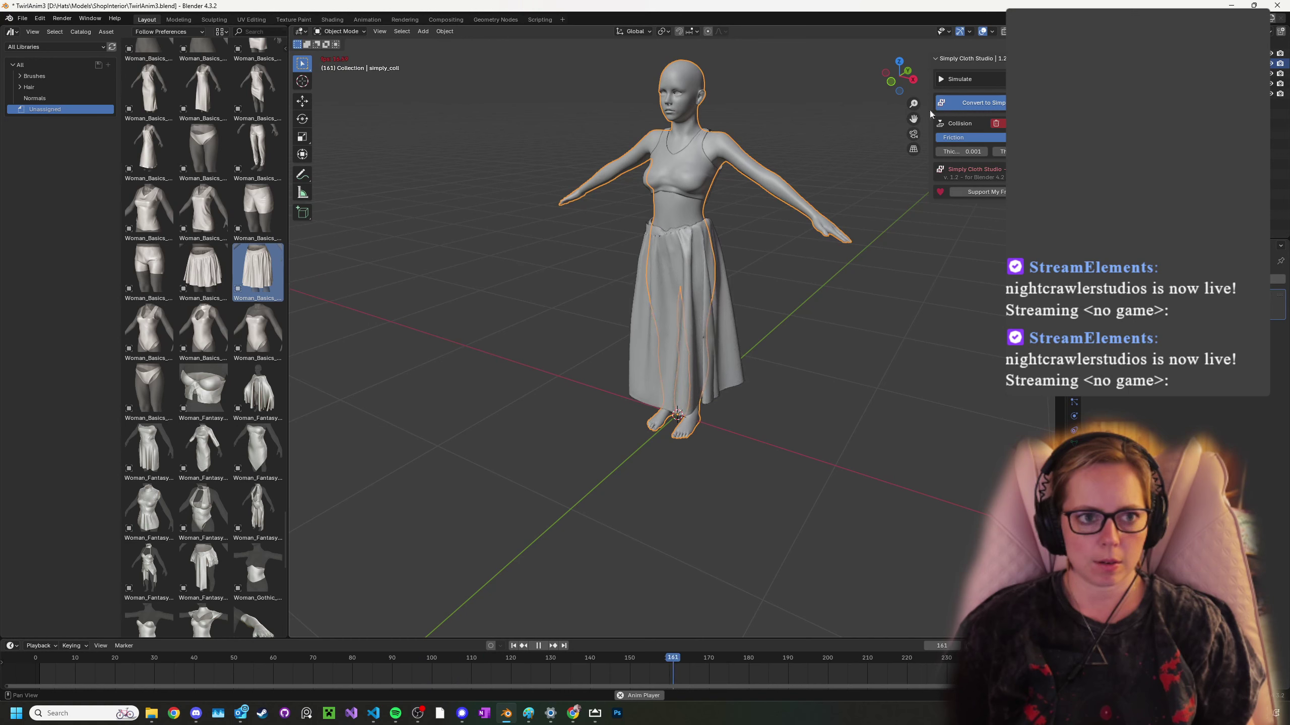
- Stop the cloth simulation and return to frame 1, then save the file with the mannequin's body selected
click(678, 223)
key(Escape)
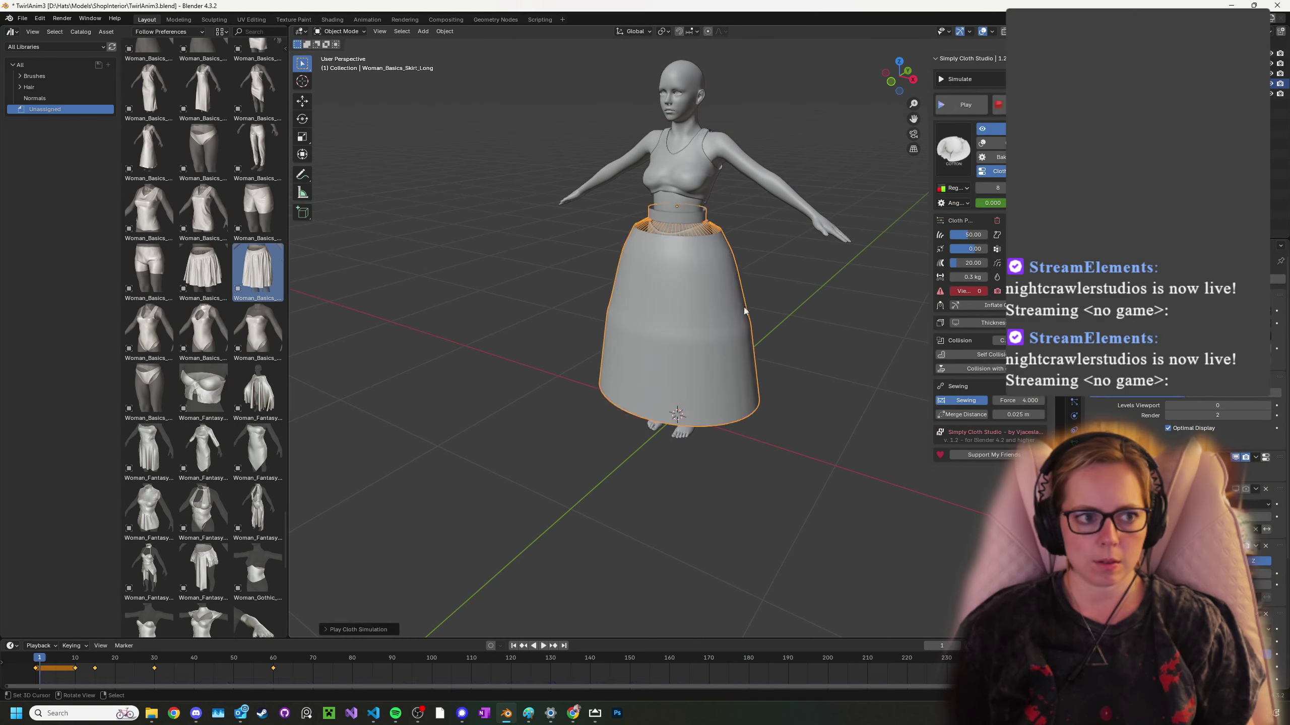
middle_drag(721, 247, 792, 208)
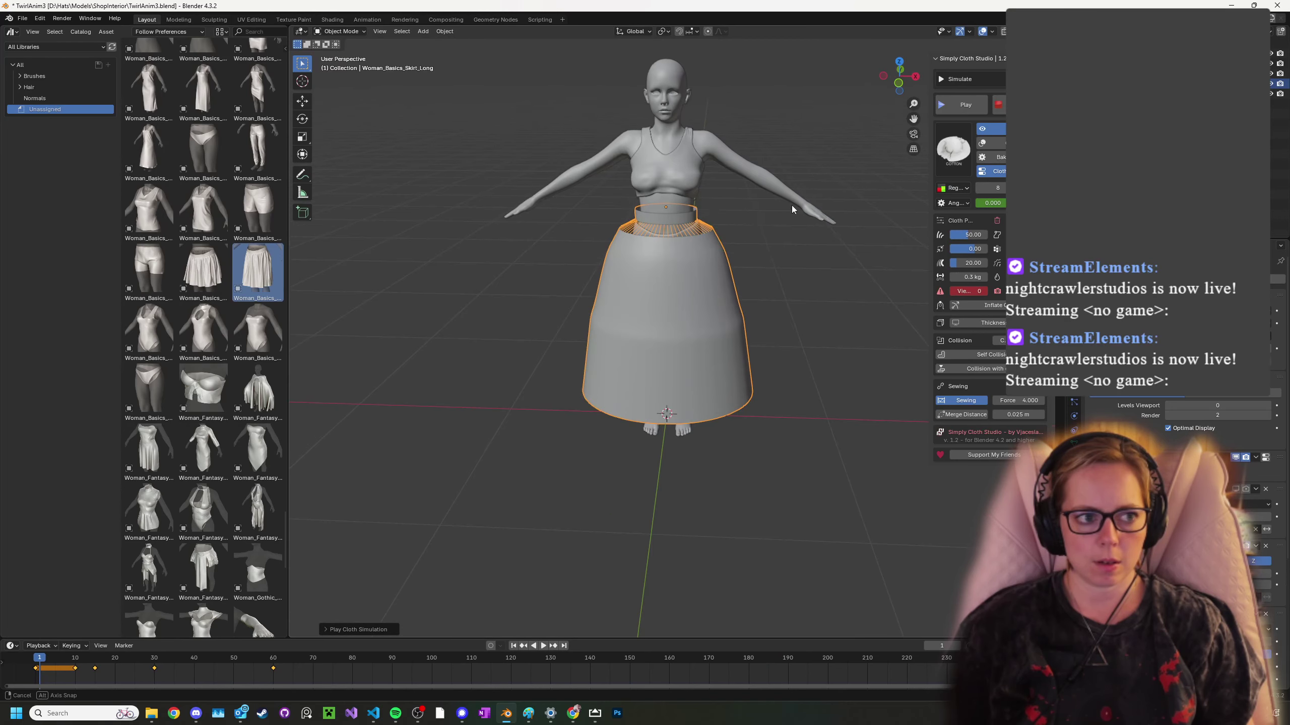
click(657, 198)
key(ctrl+s)
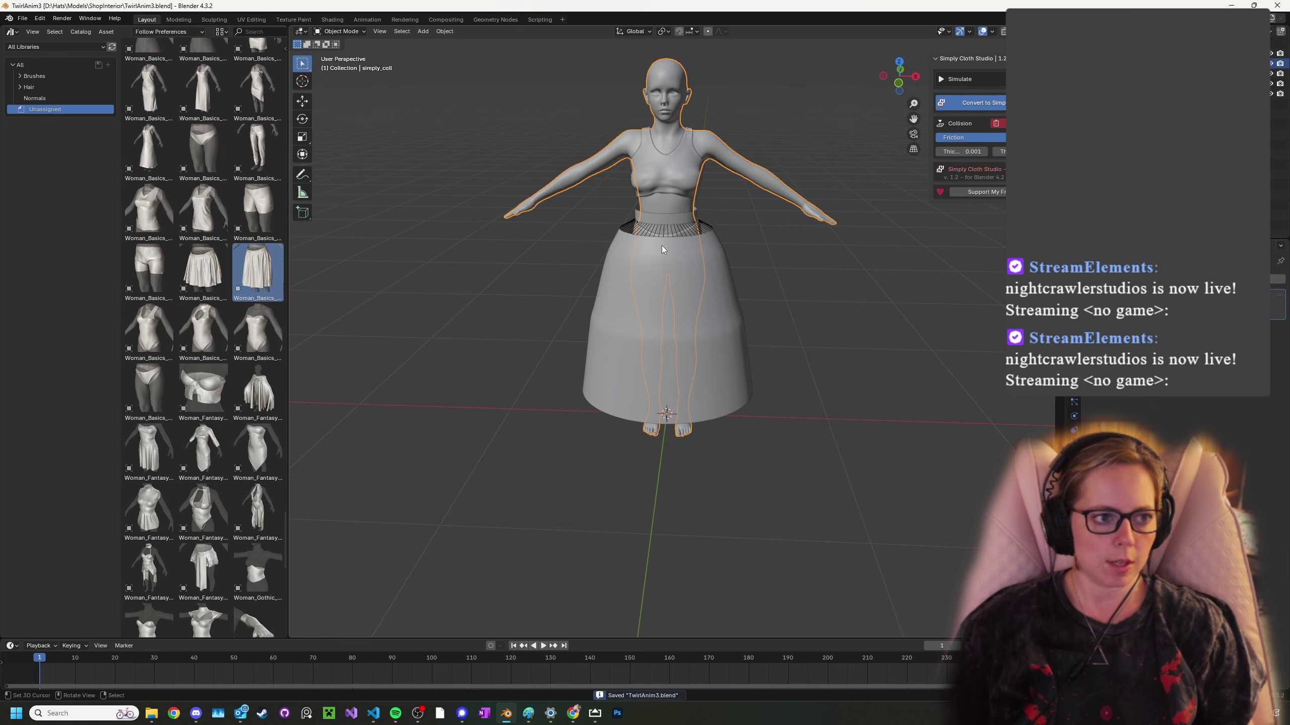
- Add a Basic Human Rigify meta-rig armature to the scene
key(shift+a)
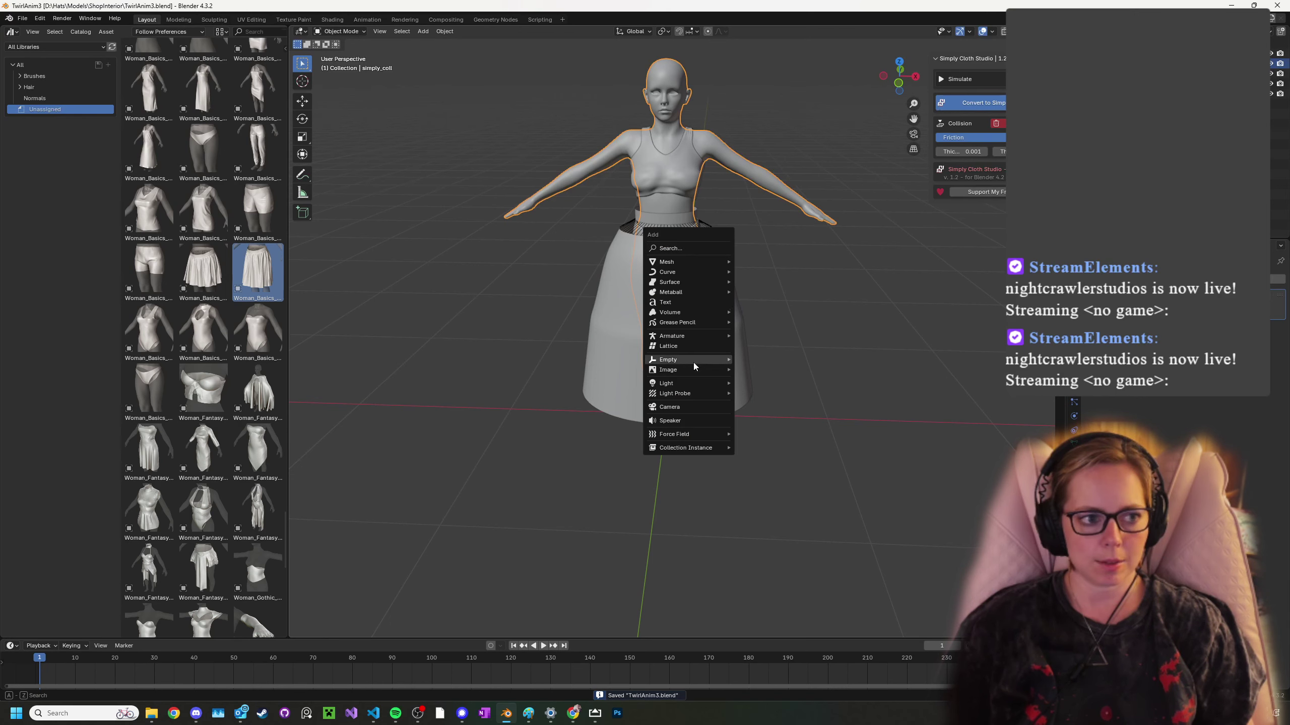
mouse_move(693, 337)
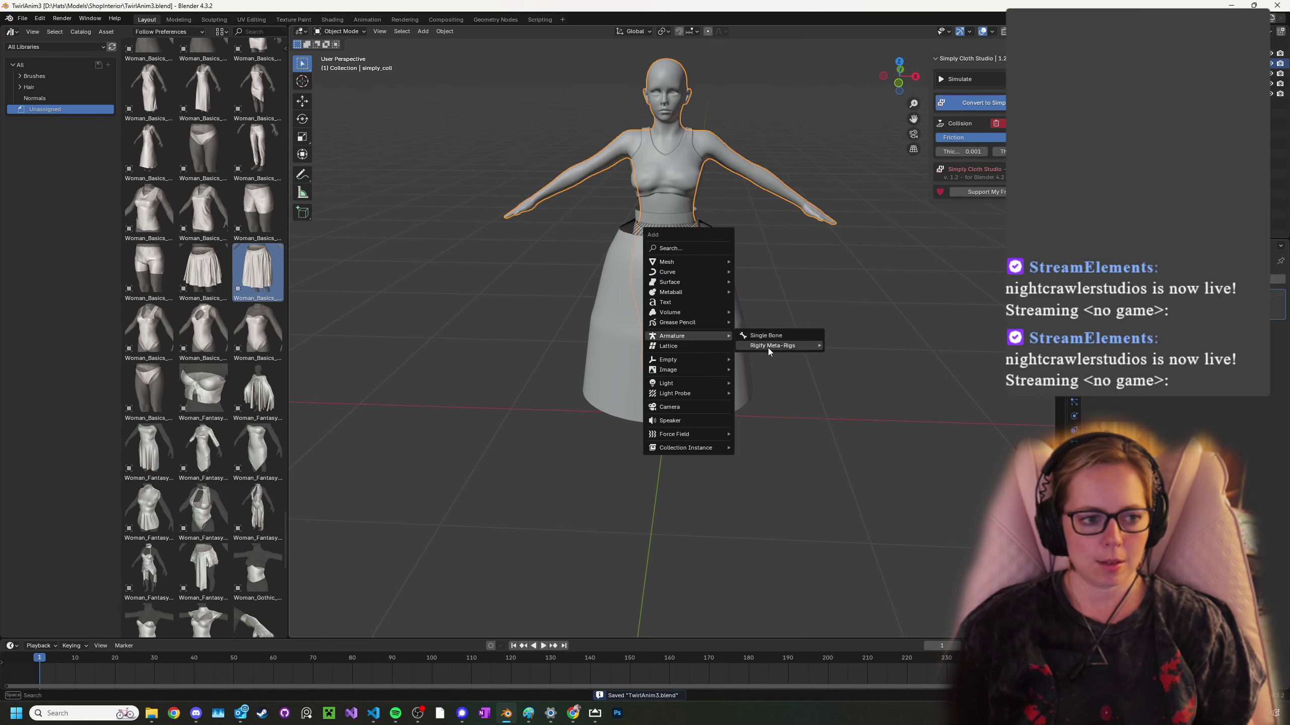
mouse_move(768, 350)
mouse_move(875, 366)
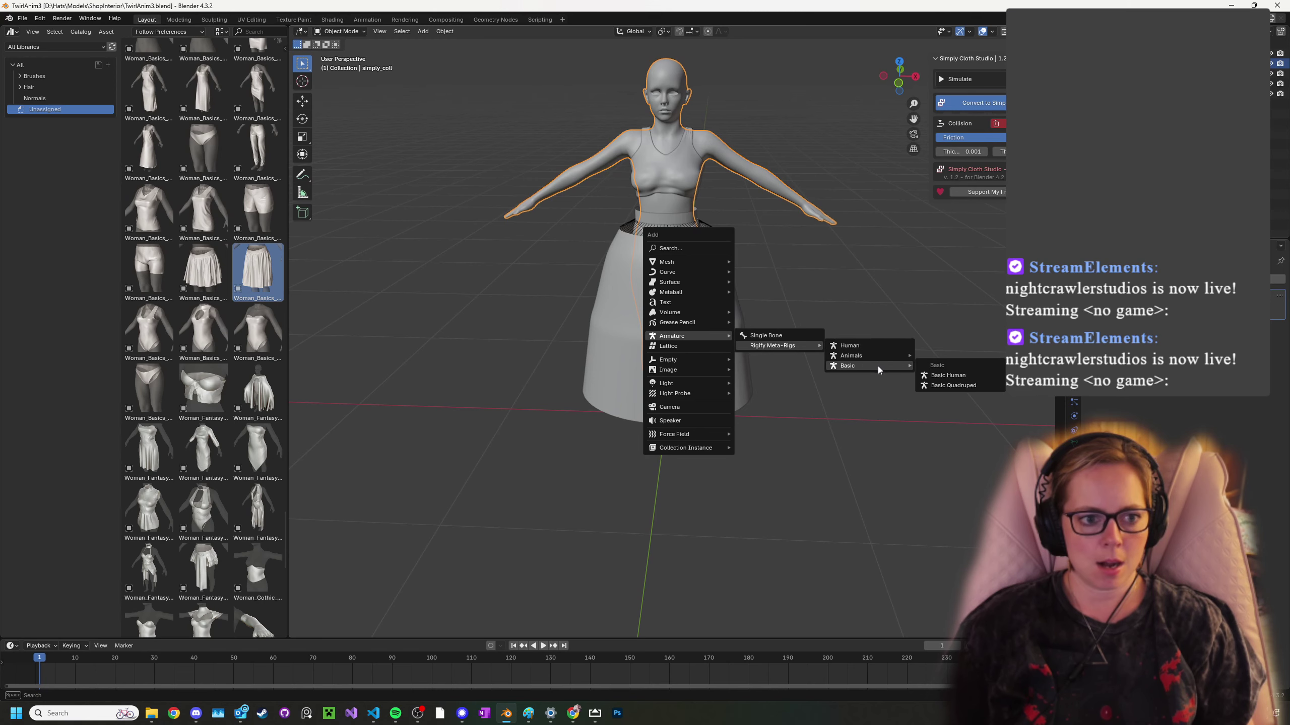
click(956, 376)
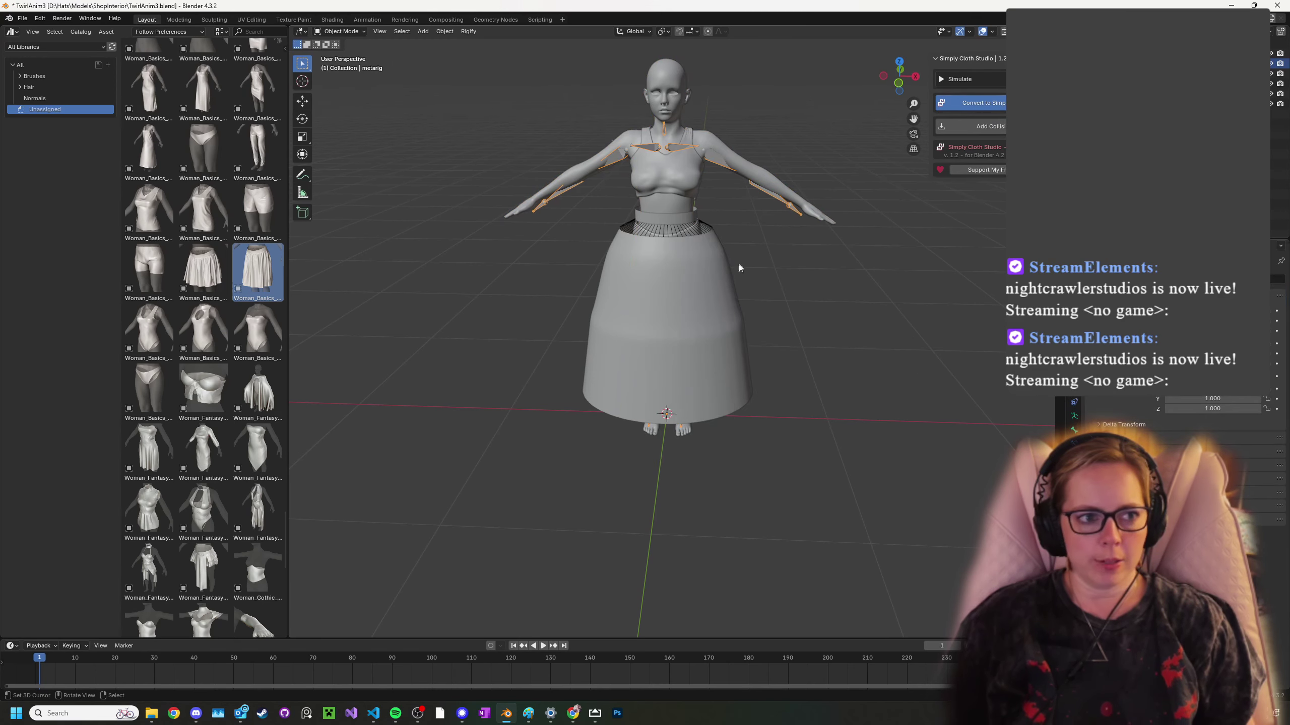
- Scale the meta-rig up uniformly to about 1.019 to match the mannequin's proportions
mouse_move(722, 262)
middle_down()
mouse_move(737, 225)
mouse_move(507, 260)
mouse_move(729, 252)
middle_up()
scroll(729, 252, up, 3)
shift+middle_drag(694, 196, 676, 317)
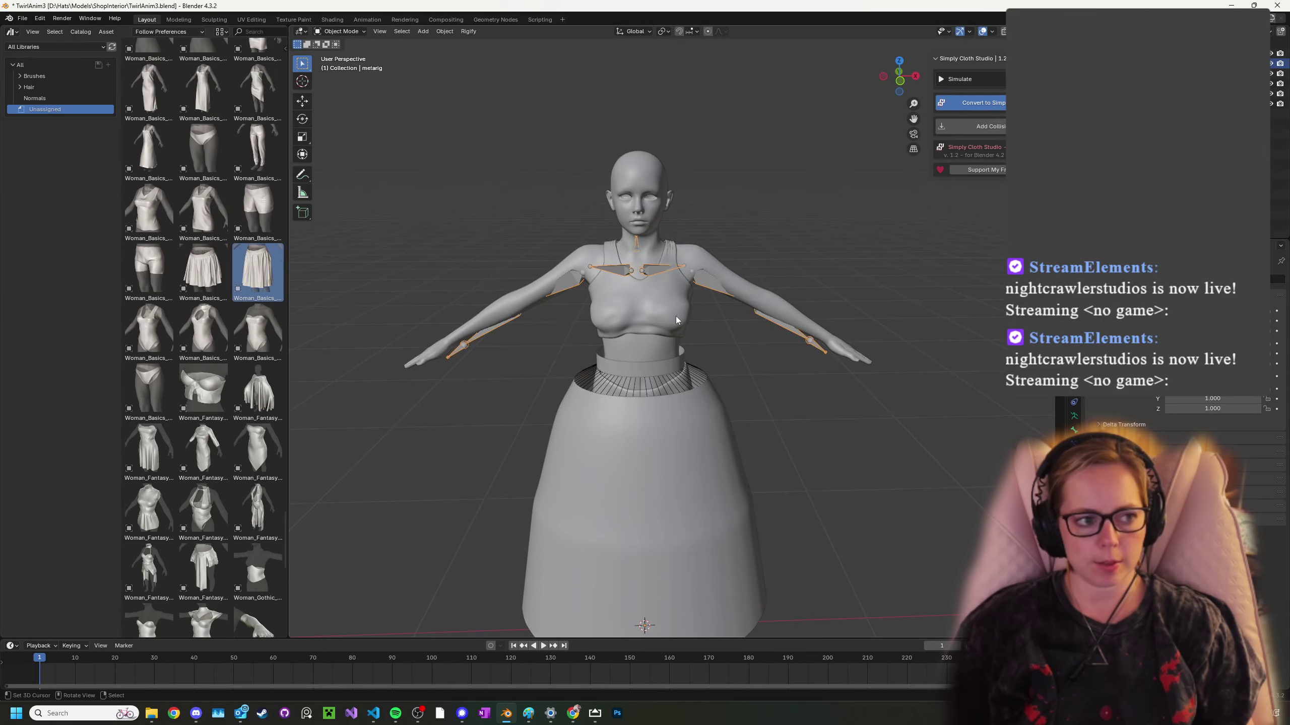
key(s)
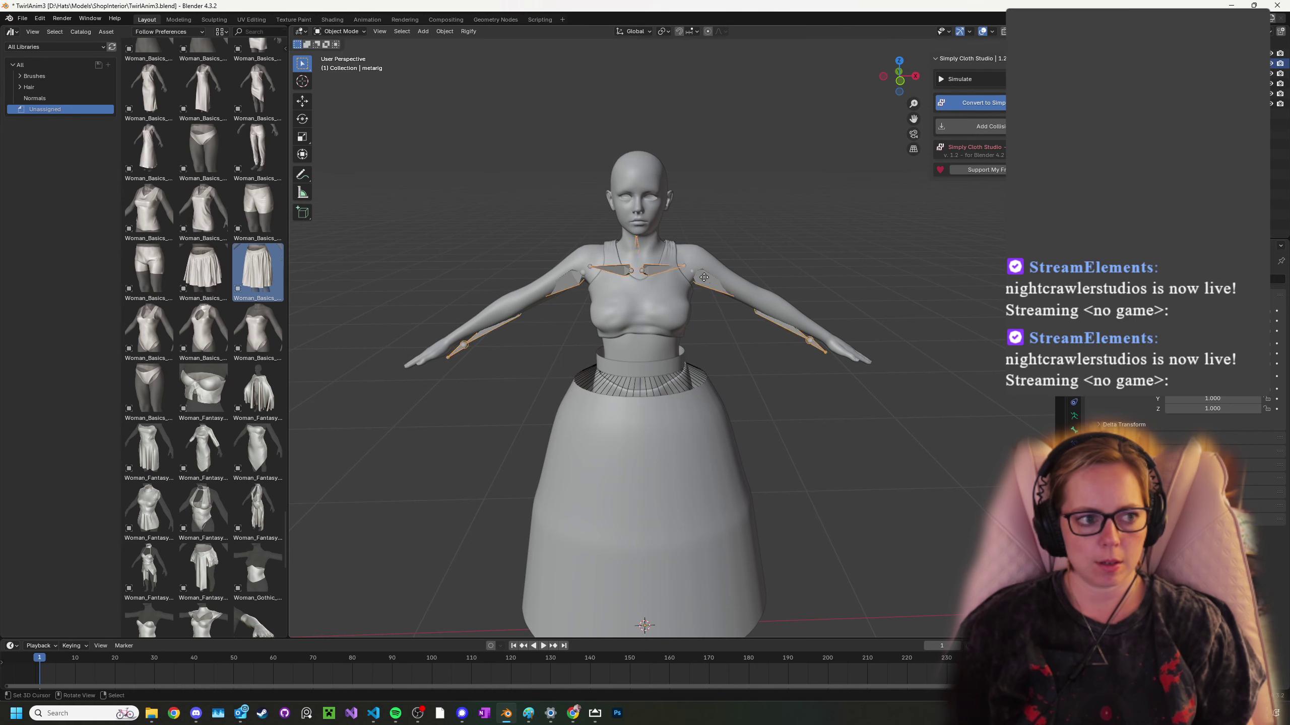
click(730, 275)
- Shift the meta-rig along Y and flatten its Y scale to about 0.694 so its bones sit inside the body
middle_drag(740, 279, 604, 332)
key(g)
key(y)
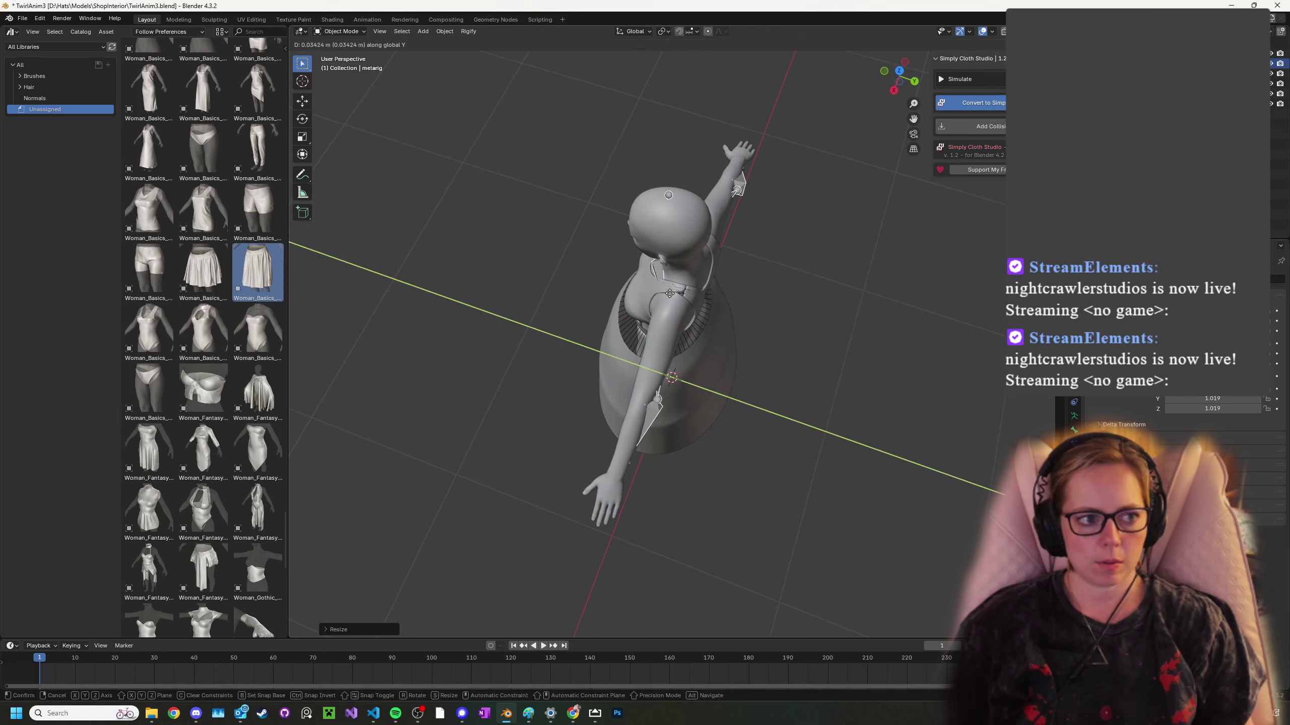
click(873, 360)
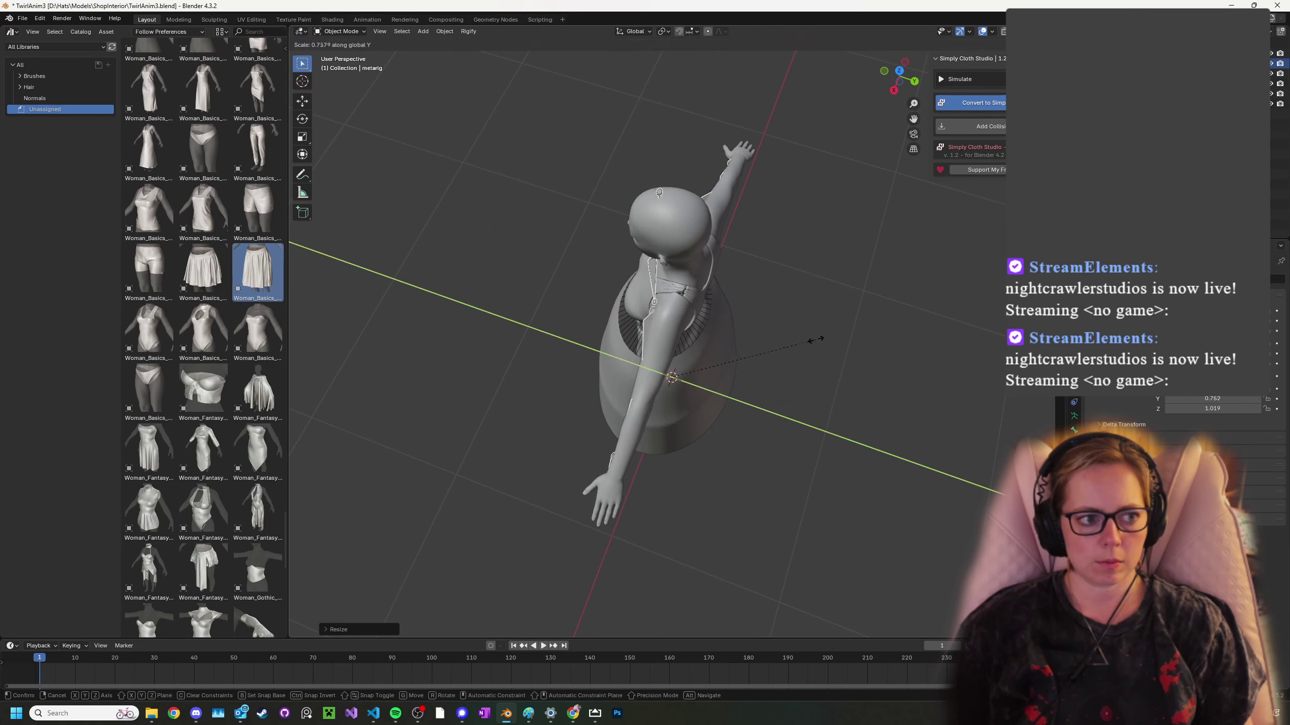
key(g)
key(y)
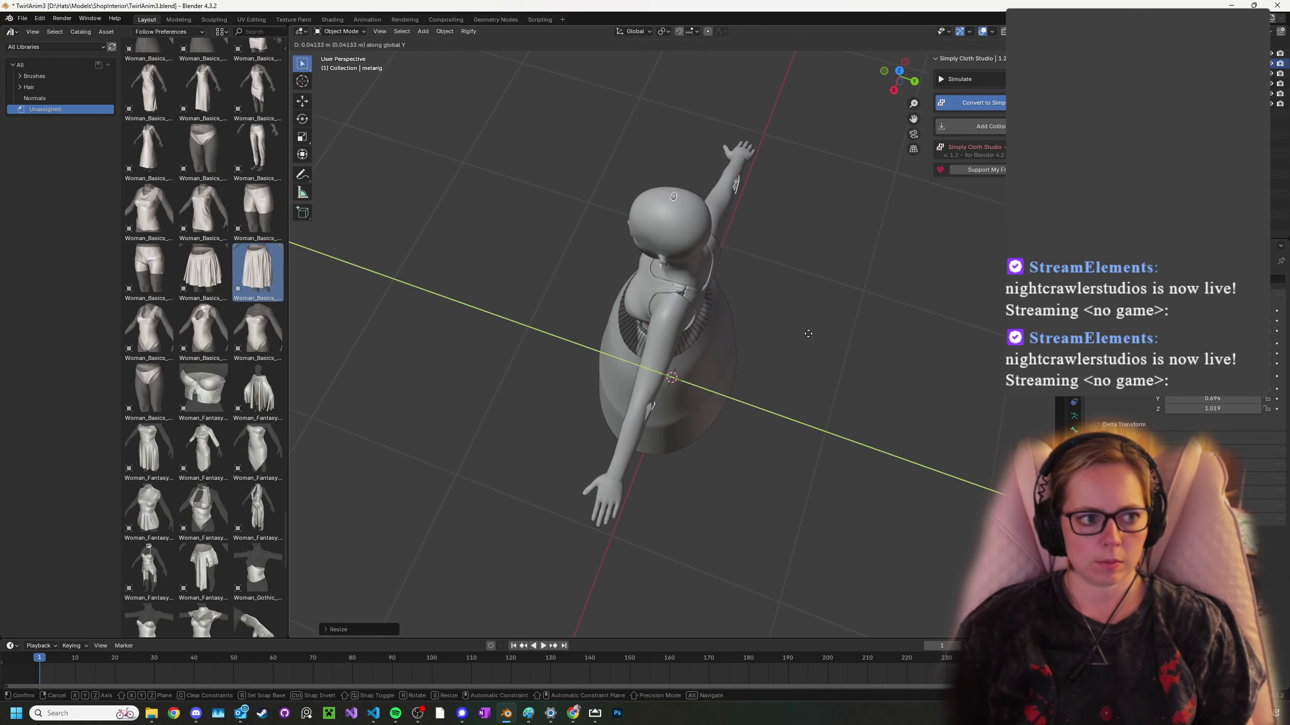
click(706, 372)
middle_drag(706, 371, 840, 284)
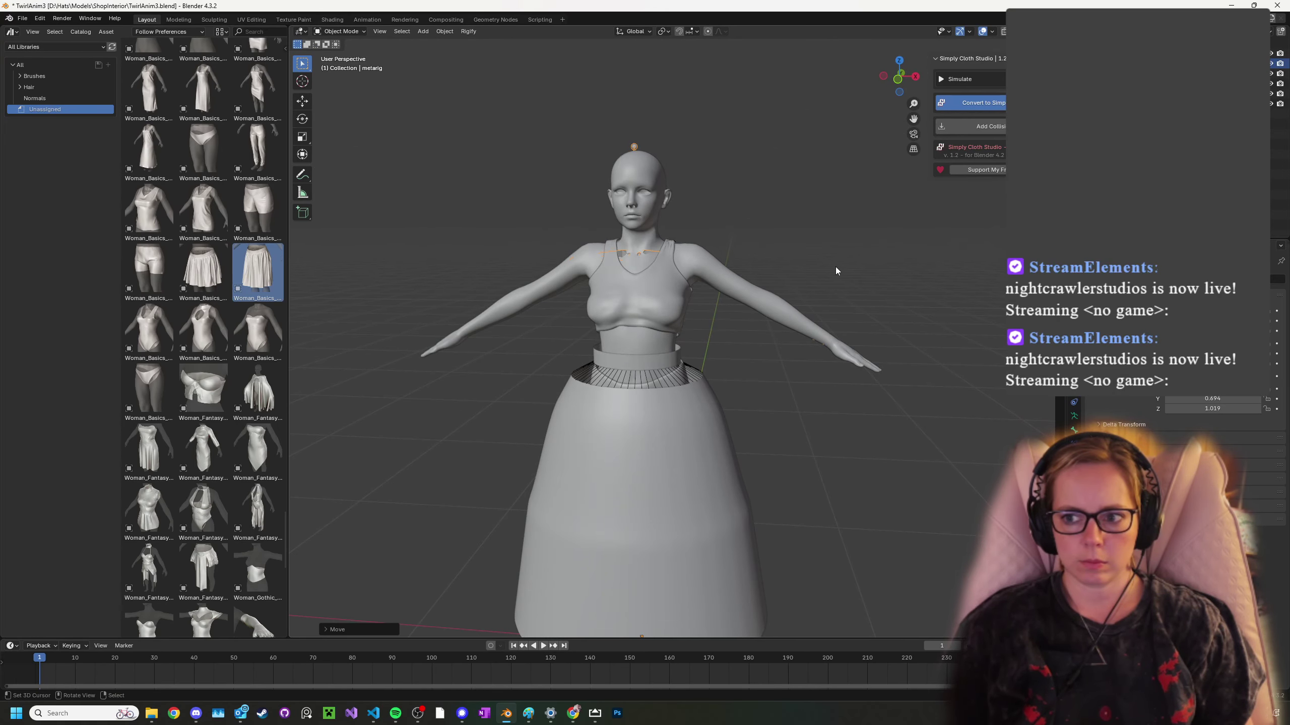
- Examine the fit of the meta-rig and the skirt on the mannequin from several angles
click(746, 250)
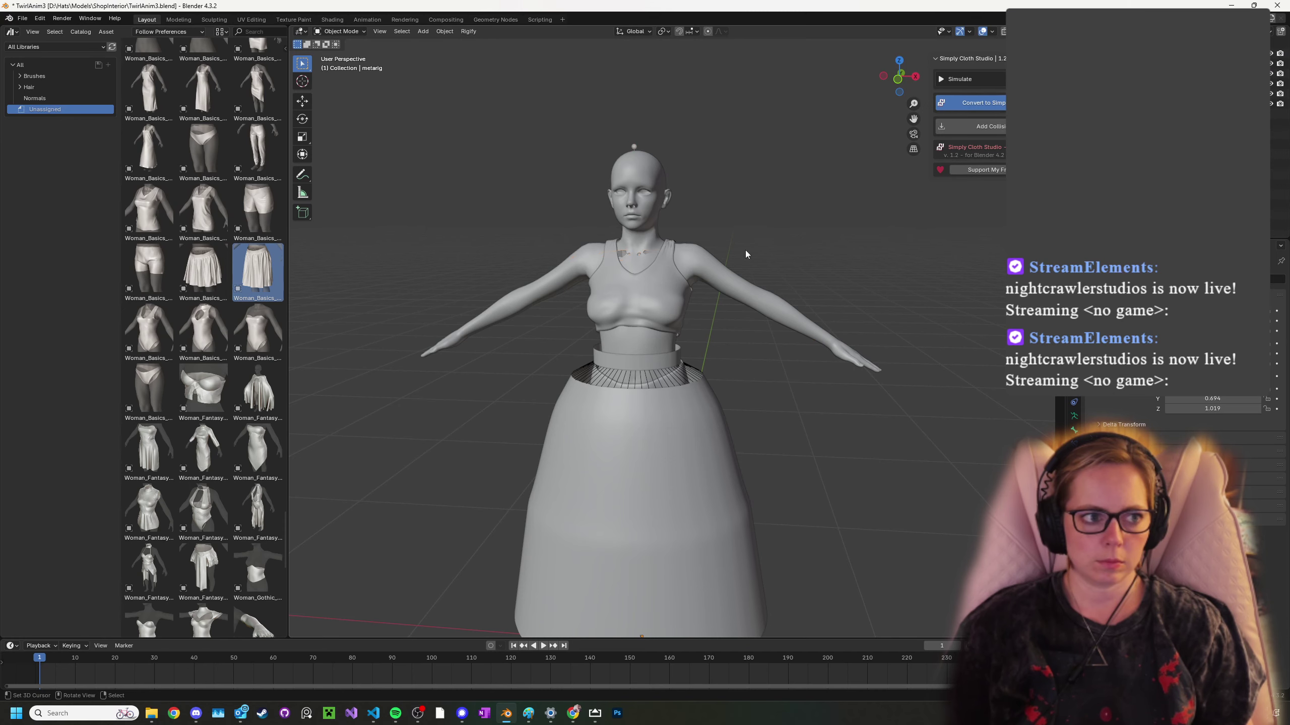
middle_drag(657, 147, 766, 420)
scroll(751, 360, up, 3)
click(678, 434)
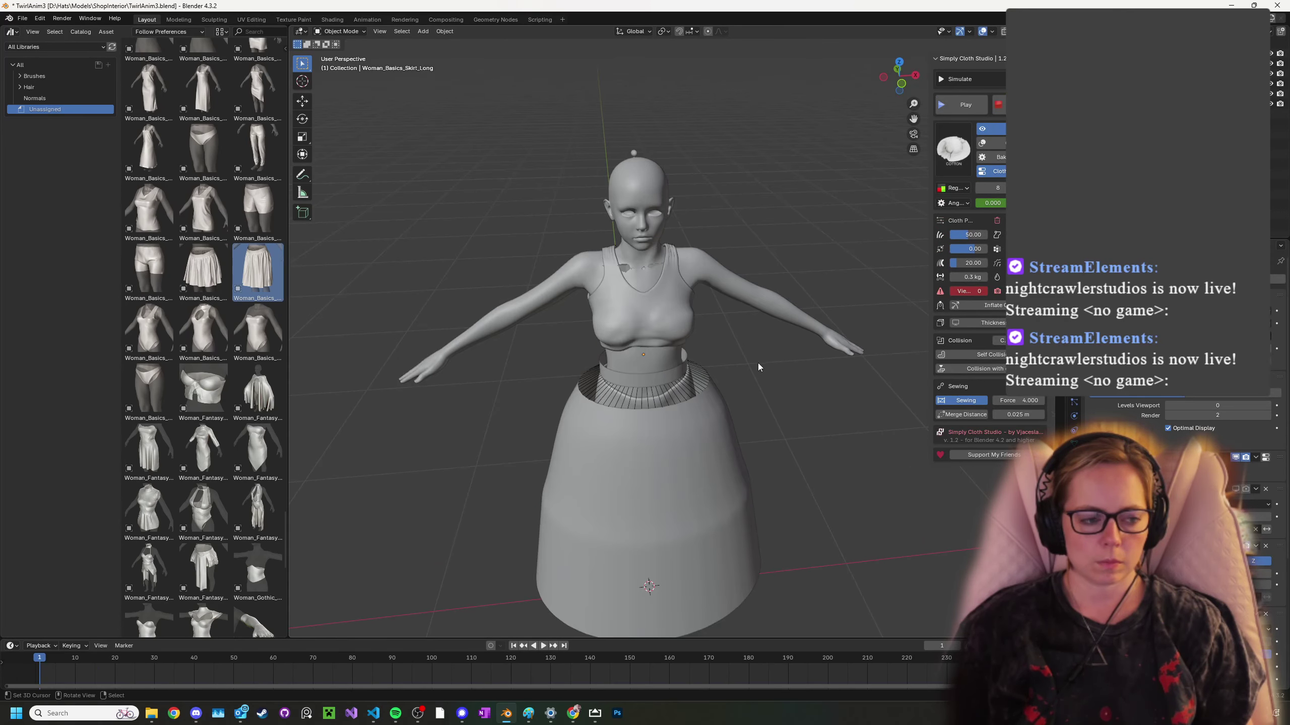
middle_drag(725, 366, 655, 392)
click(669, 420)
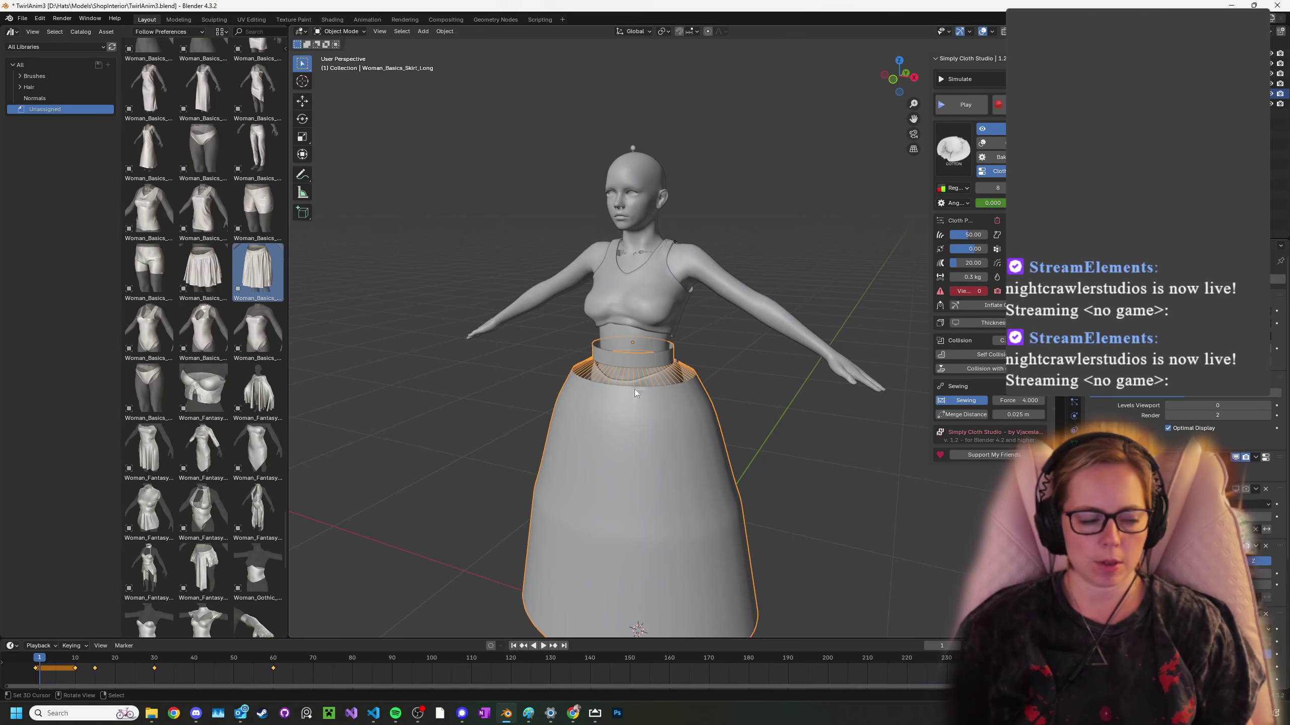
middle_drag(635, 389, 633, 264)
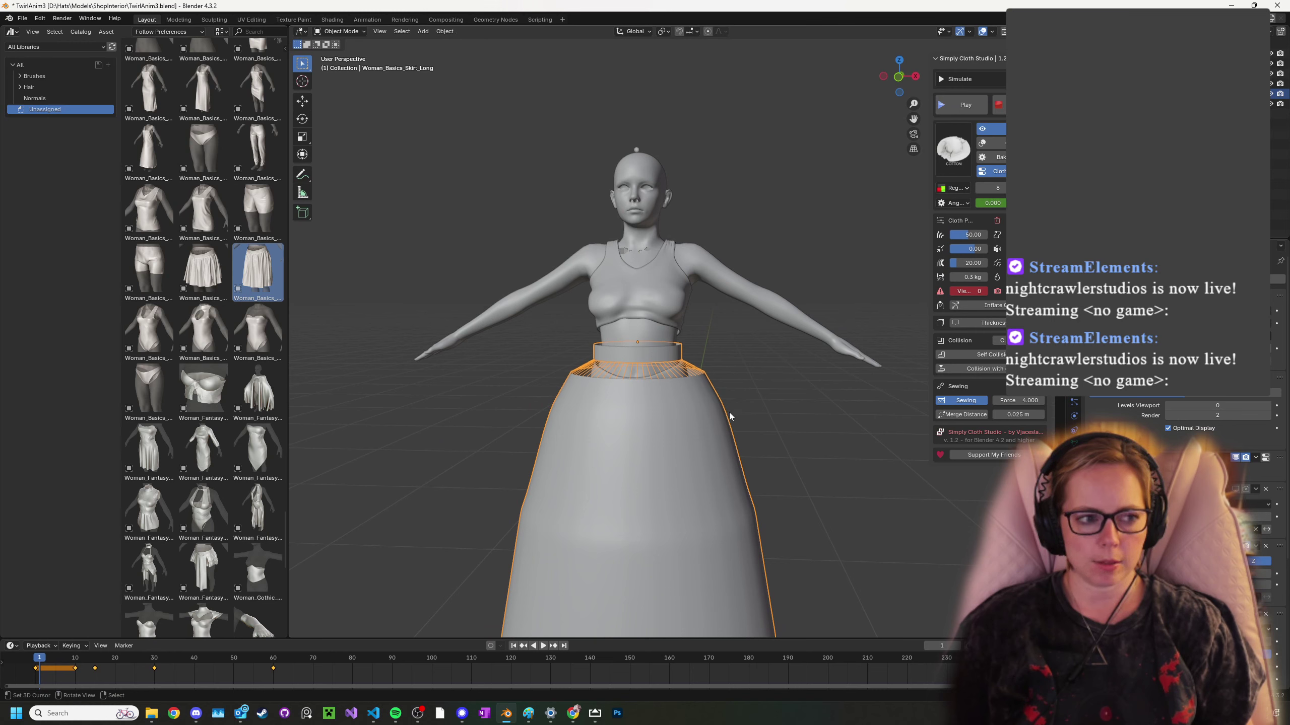
middle_drag(729, 413, 761, 367)
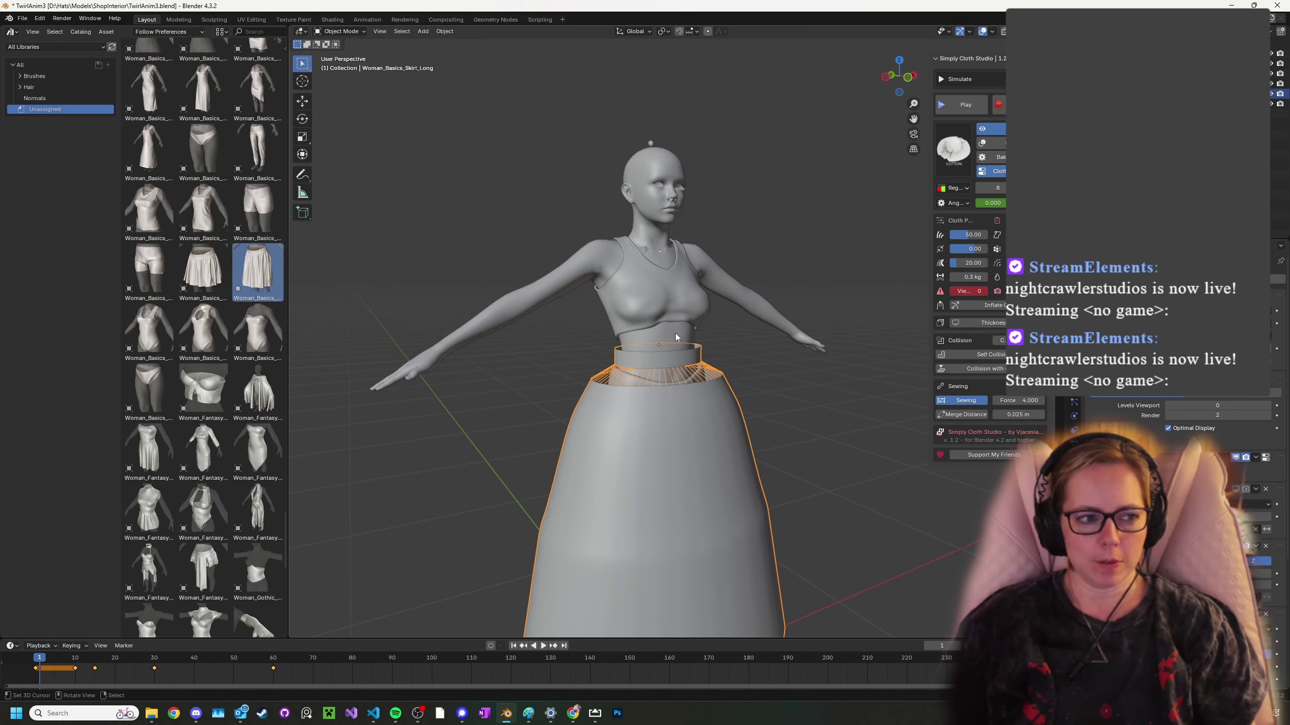
middle_drag(675, 333, 769, 358)
scroll(719, 382, down, 1)
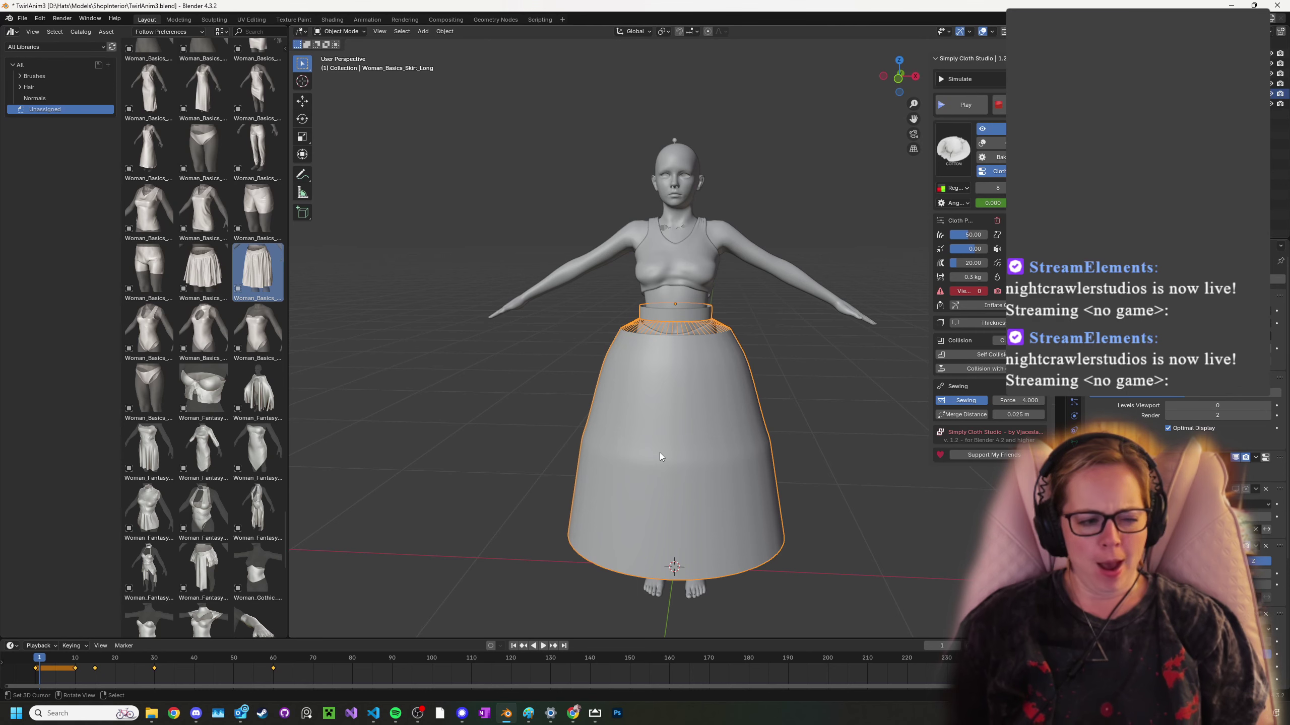
scroll(709, 318, up, 1)
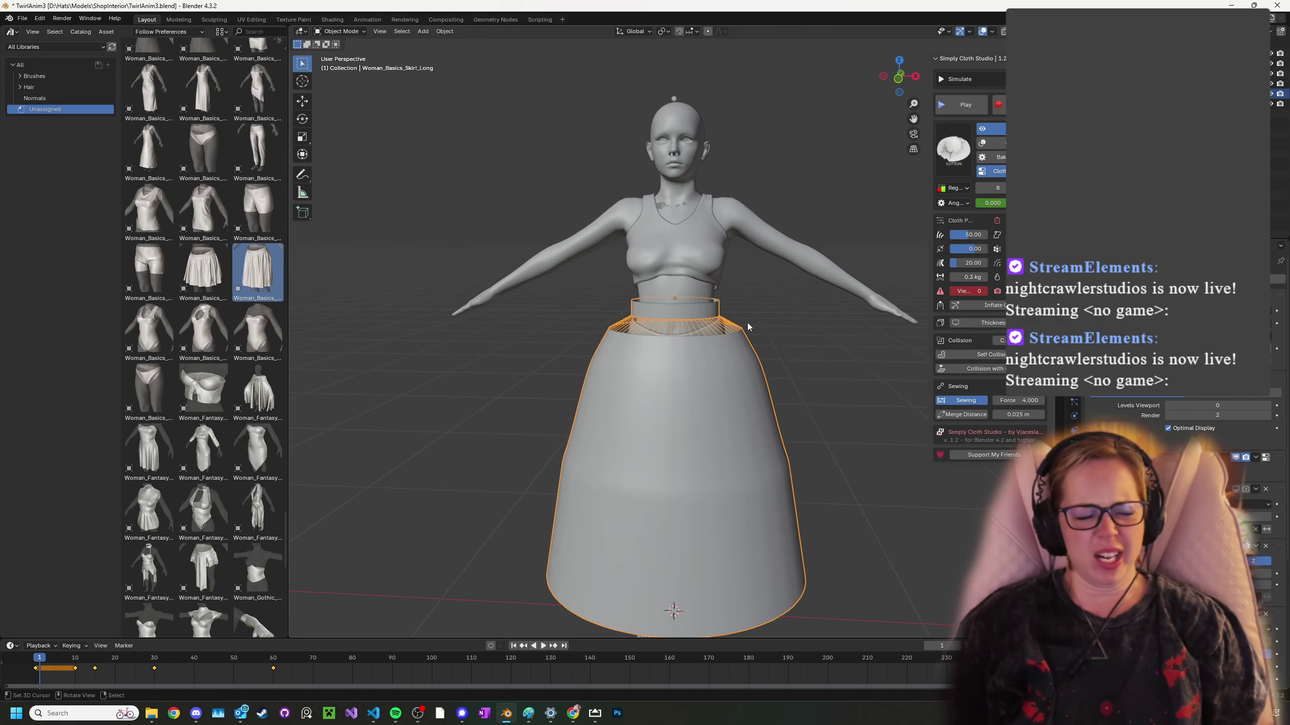
middle_drag(767, 303, 714, 358)
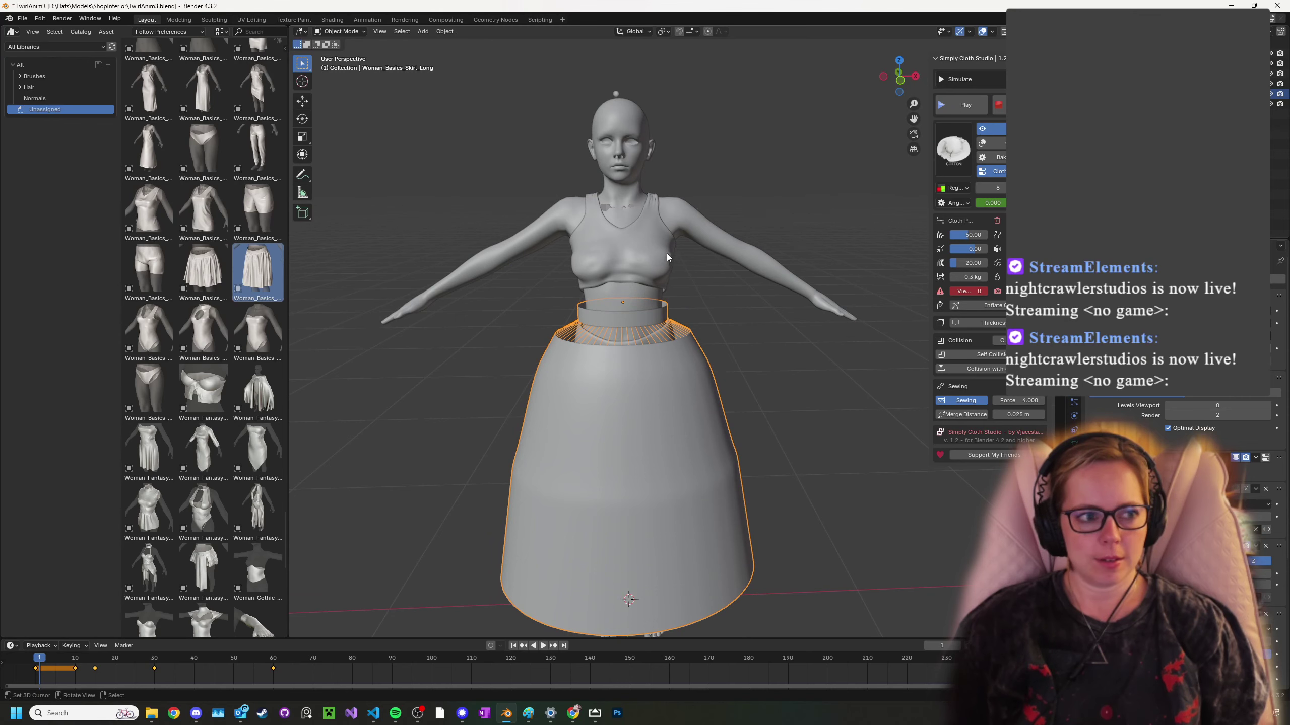
- Parent the mannequin body to the meta-rig with automatic weights
click(635, 208)
click(608, 212)
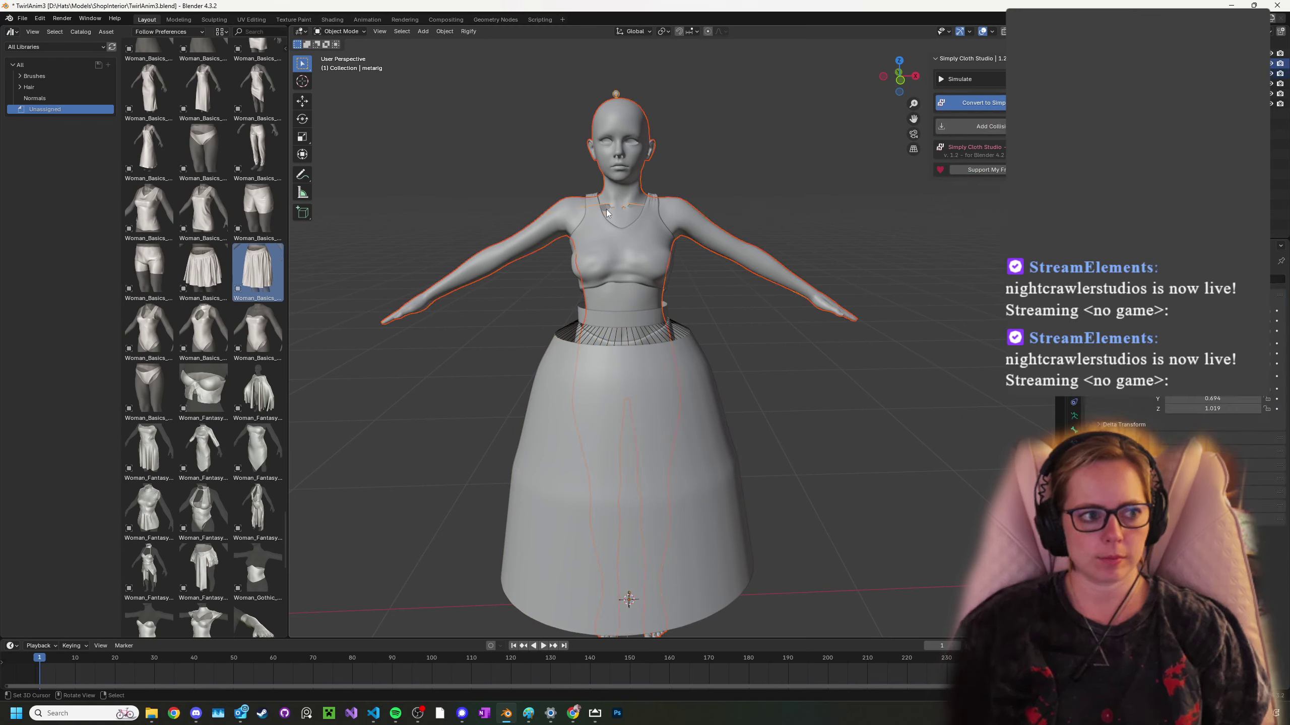
key(ctrl+p)
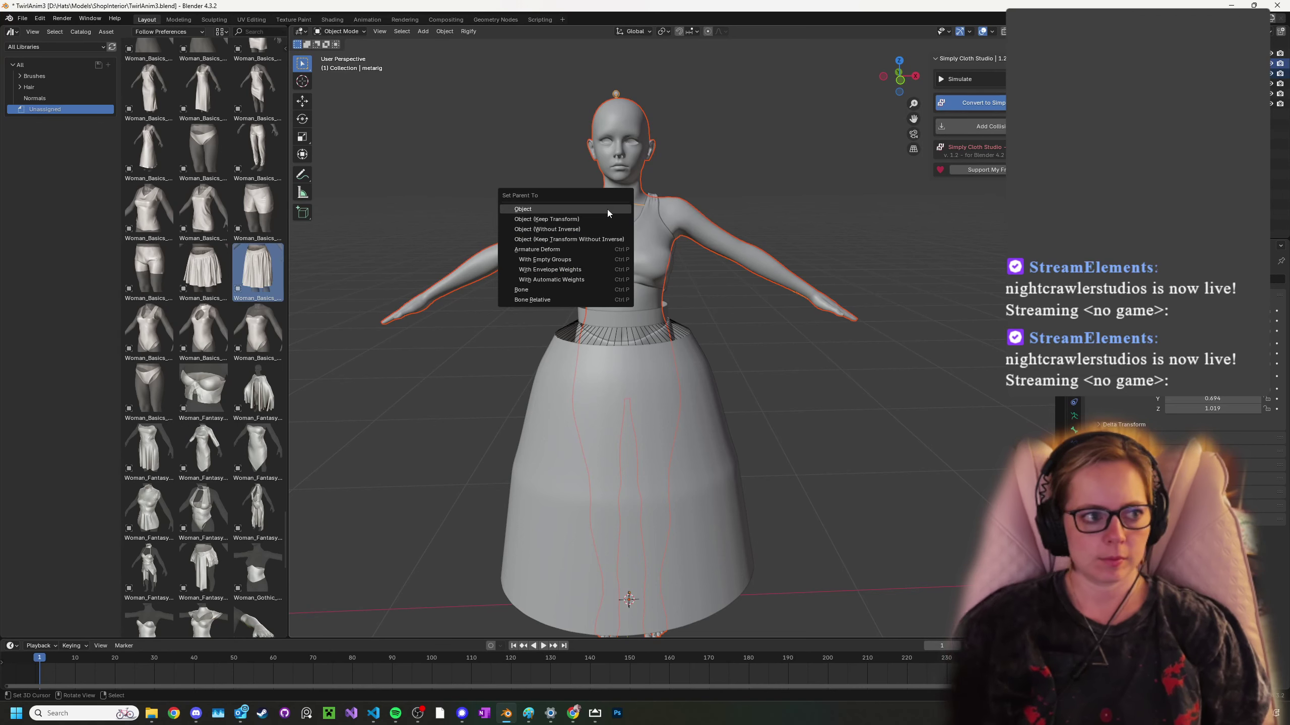
click(585, 275)
- Parent the short tank top to the meta-rig with automatic weights
click(623, 260)
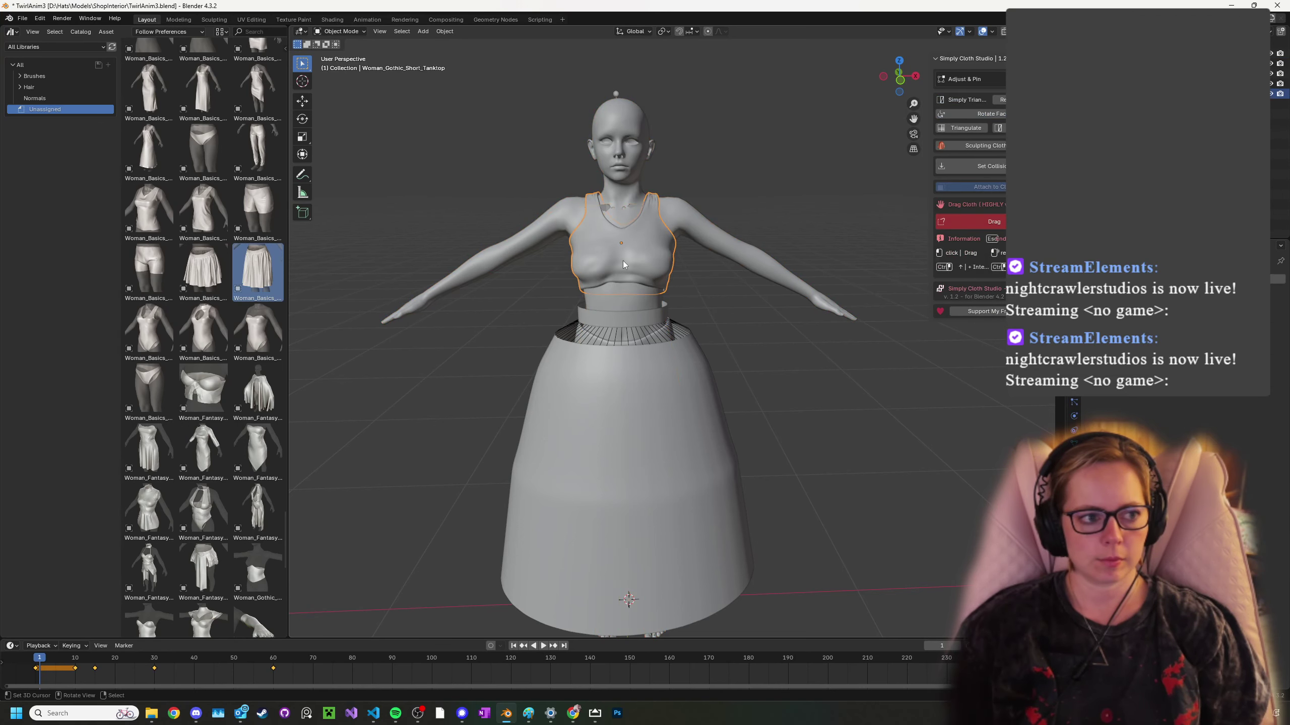
shift+click(601, 207)
key(ctrl+p)
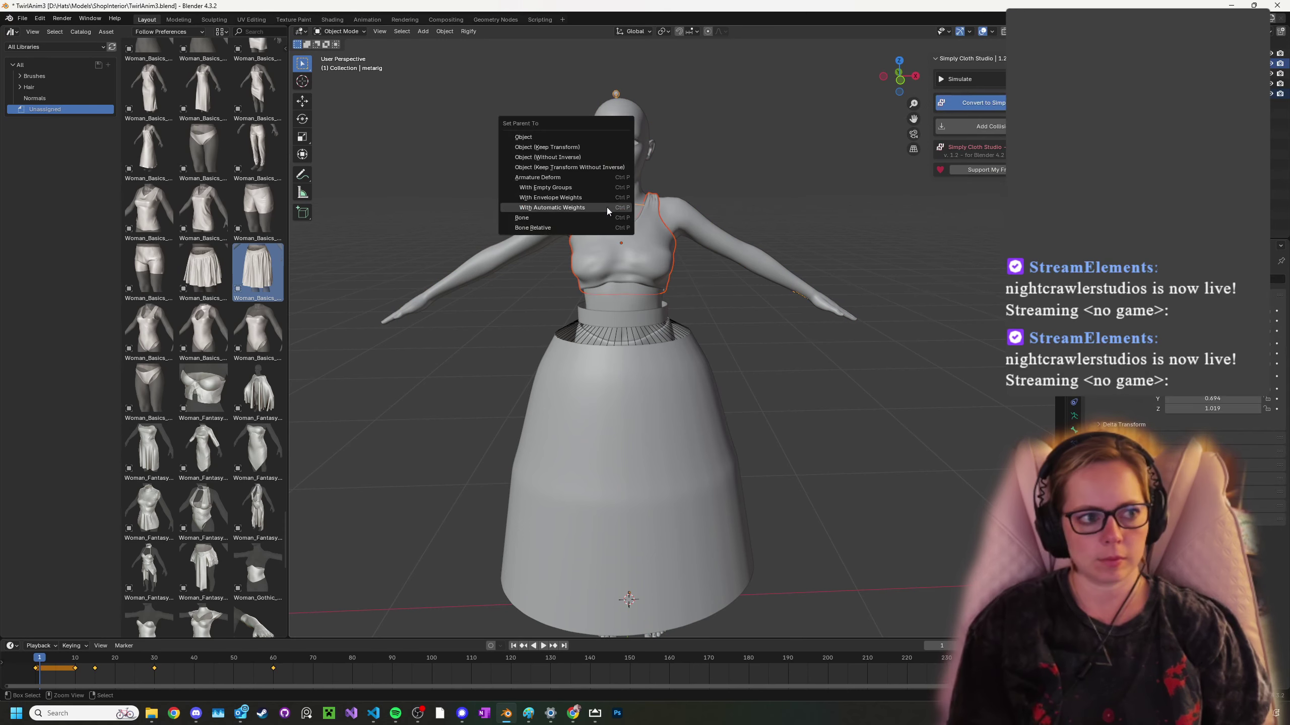
click(607, 208)
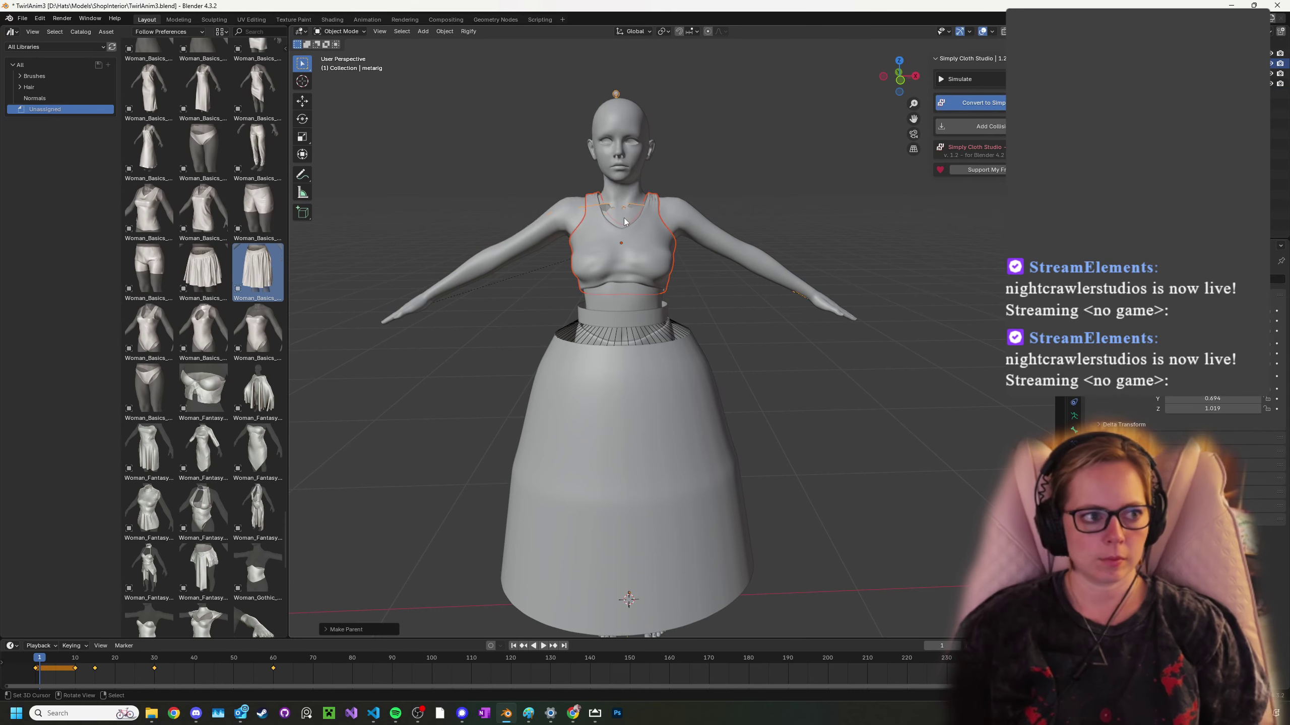
- Parent the hip collision mesh inside the skirt to the meta-rig as an armature deform
click(664, 333)
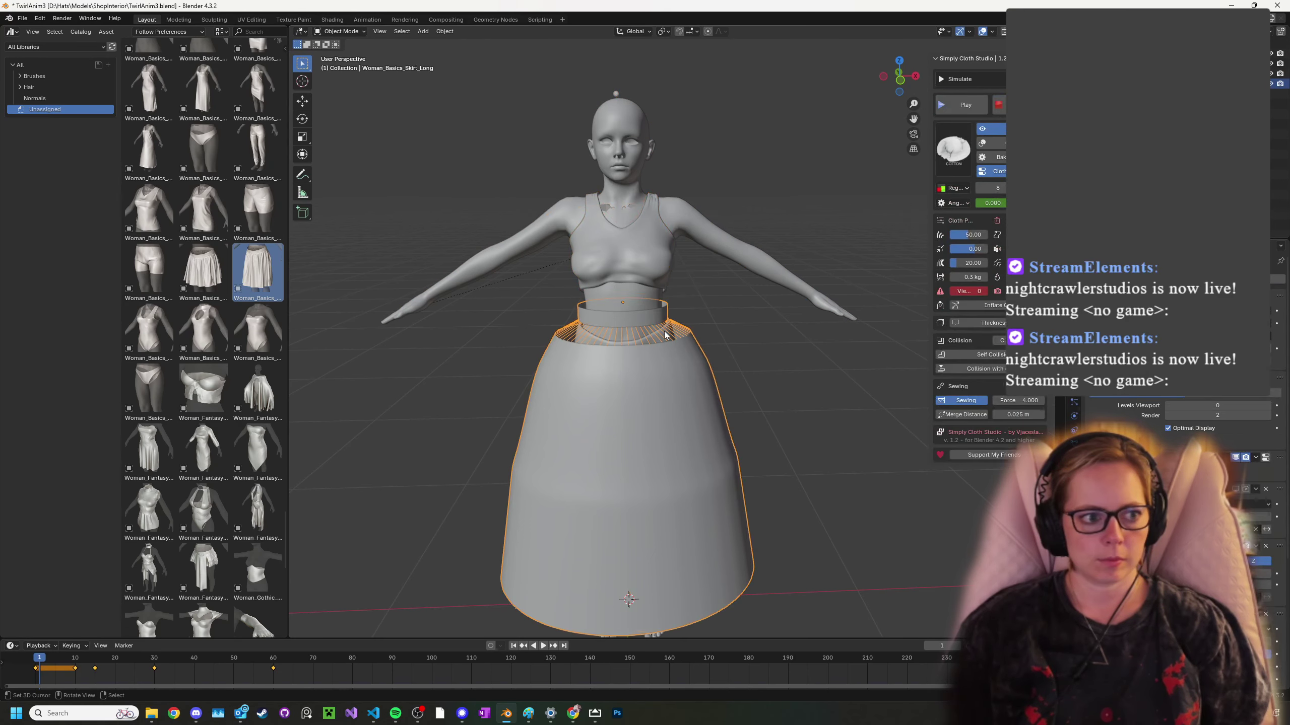
shift+click(604, 207)
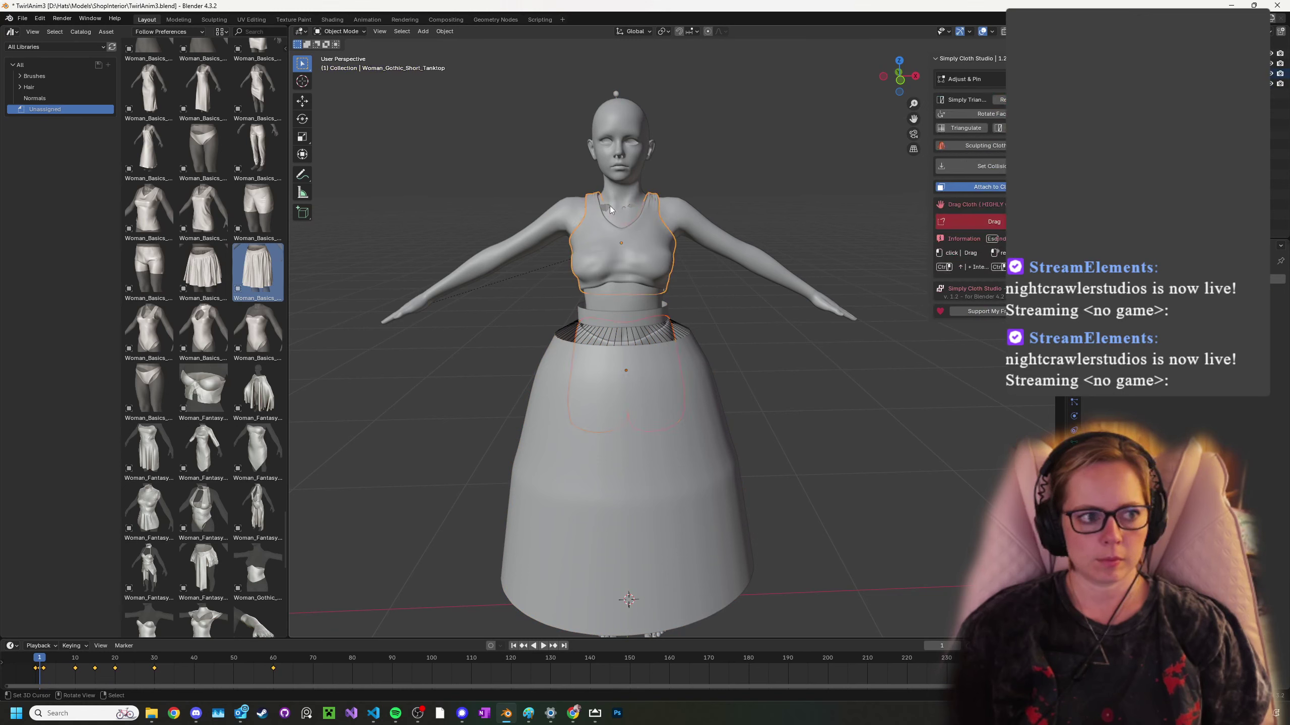
click(667, 334)
click(665, 337)
click(657, 335)
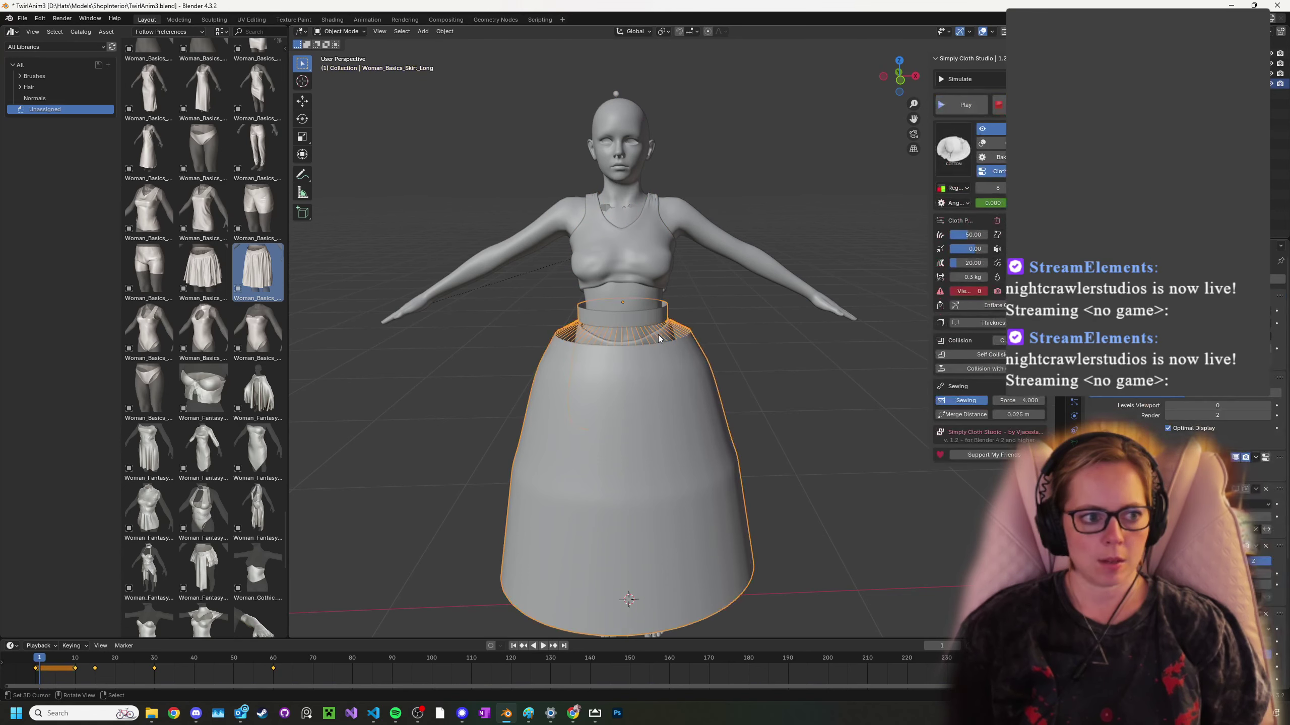
click(658, 336)
shift+click(604, 208)
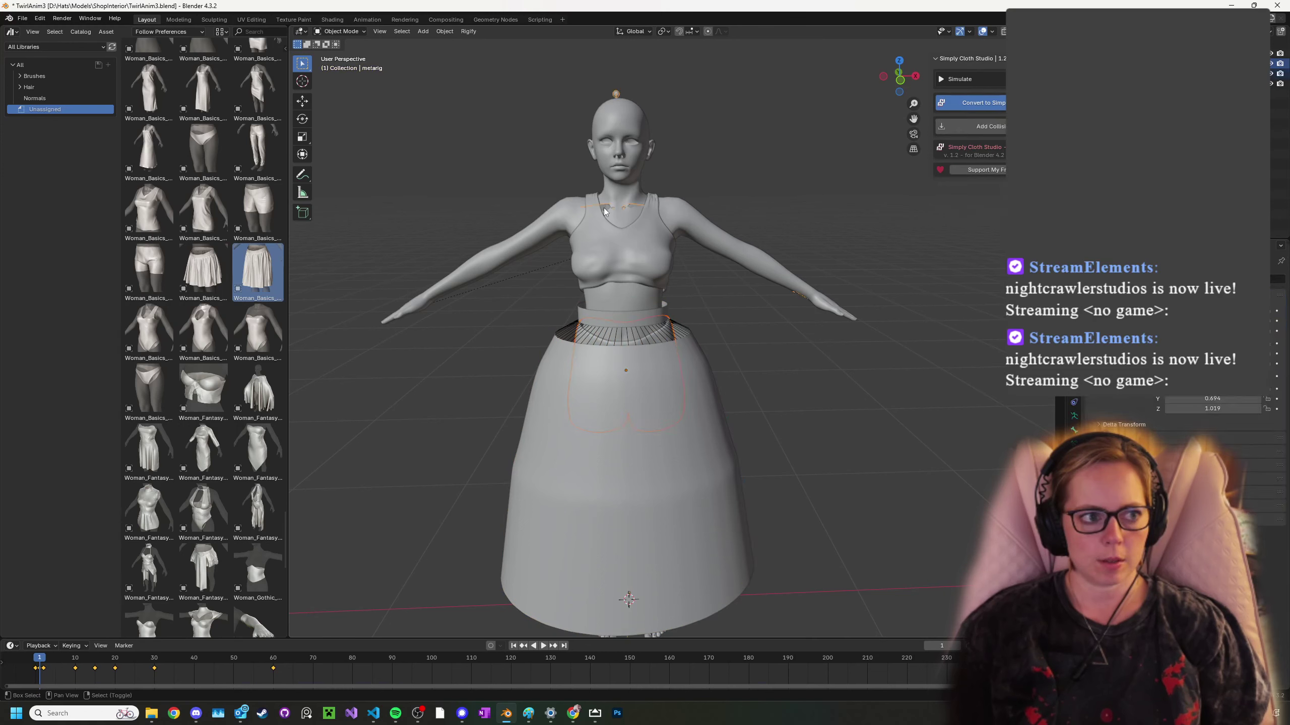
key(ctrl+p)
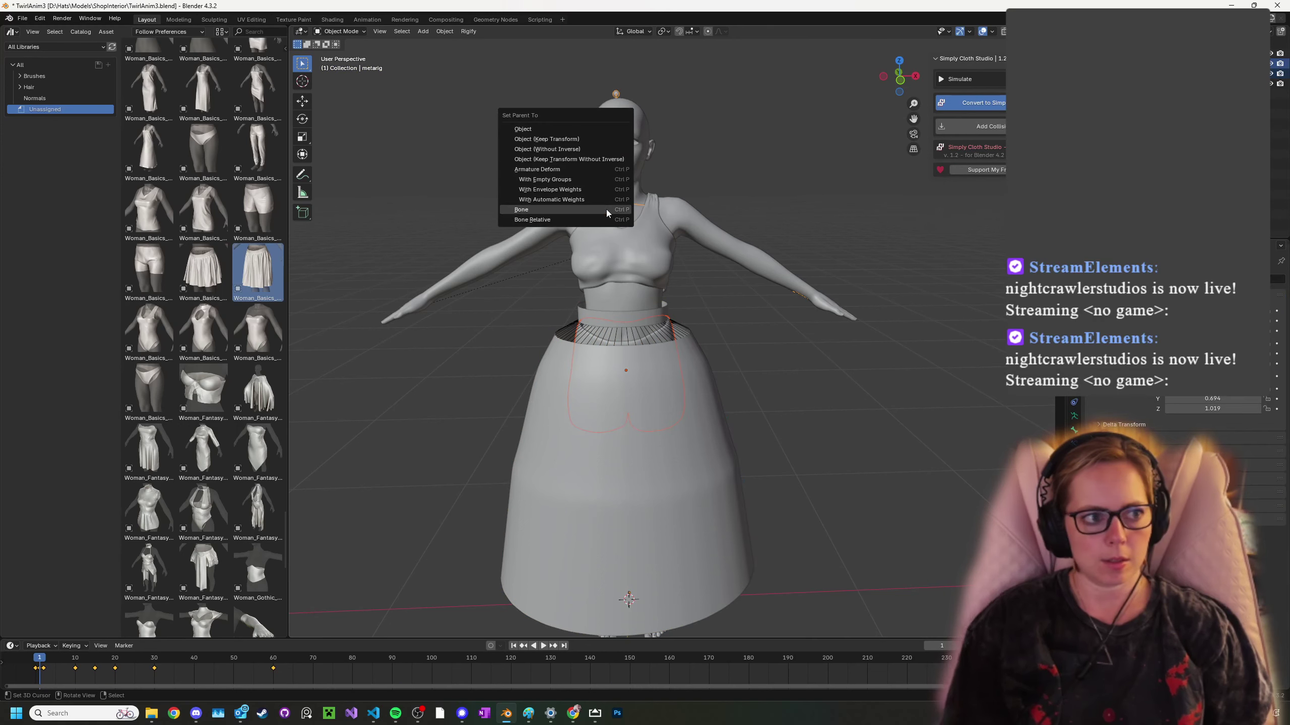
click(578, 193)
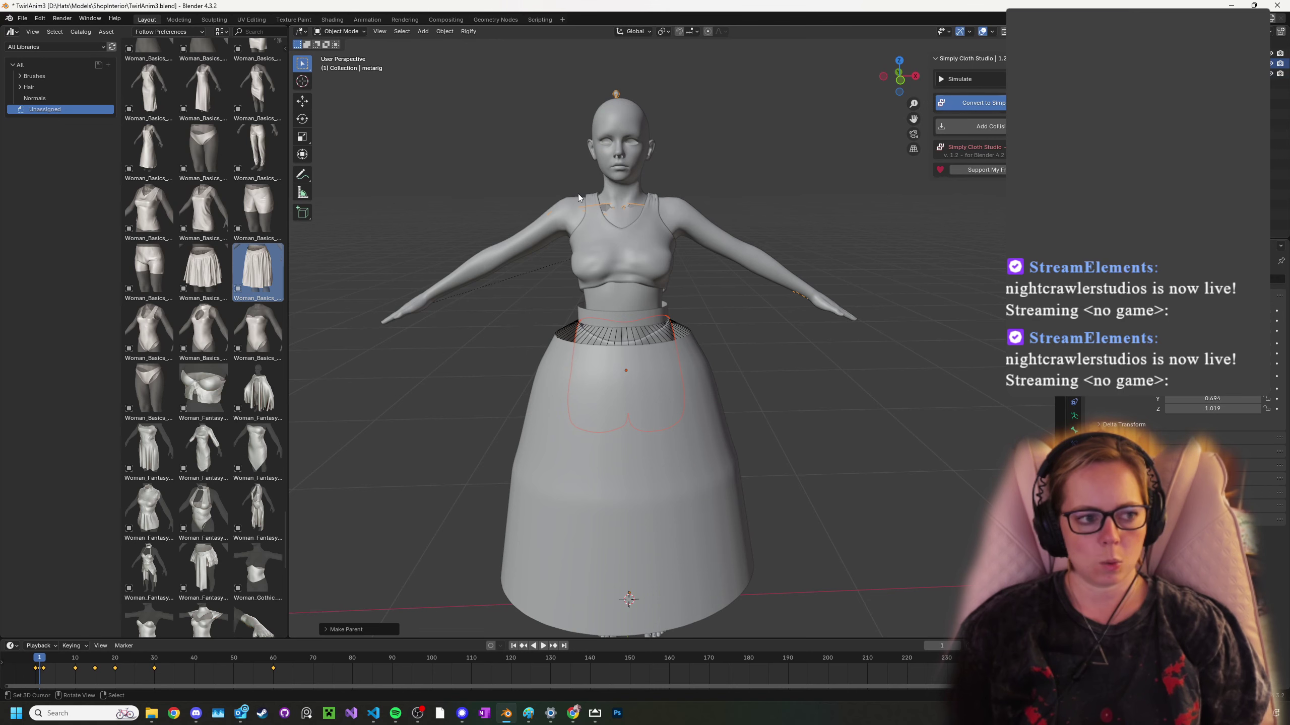
- Select the hip collision mesh and the meta-rig again and repeat the parenting with automatic weights
click(646, 309)
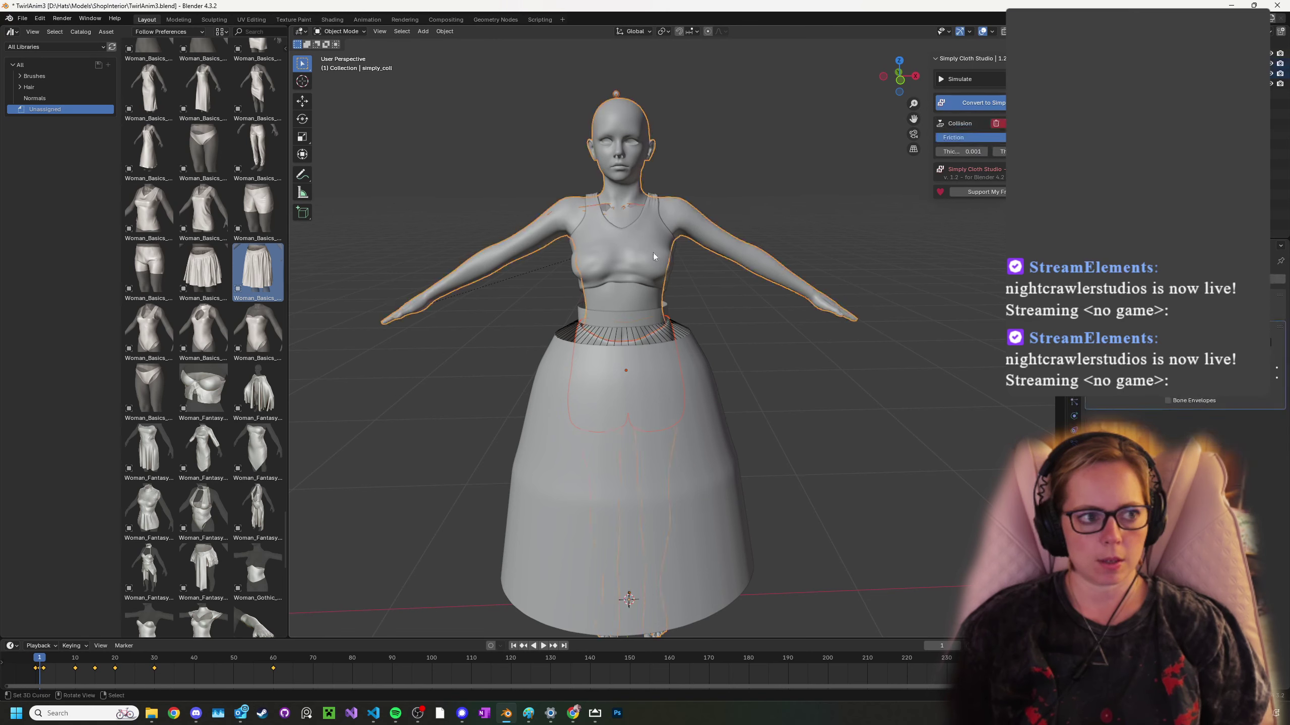
click(665, 333)
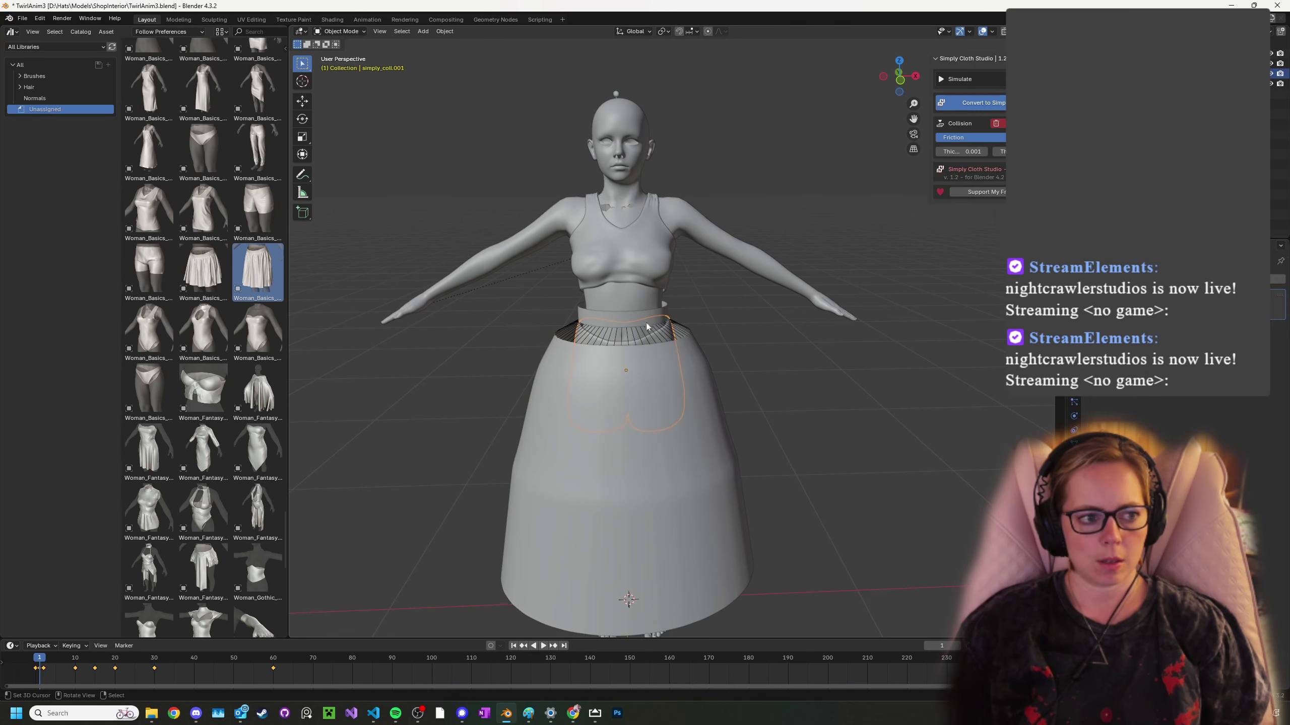
shift+click(607, 209)
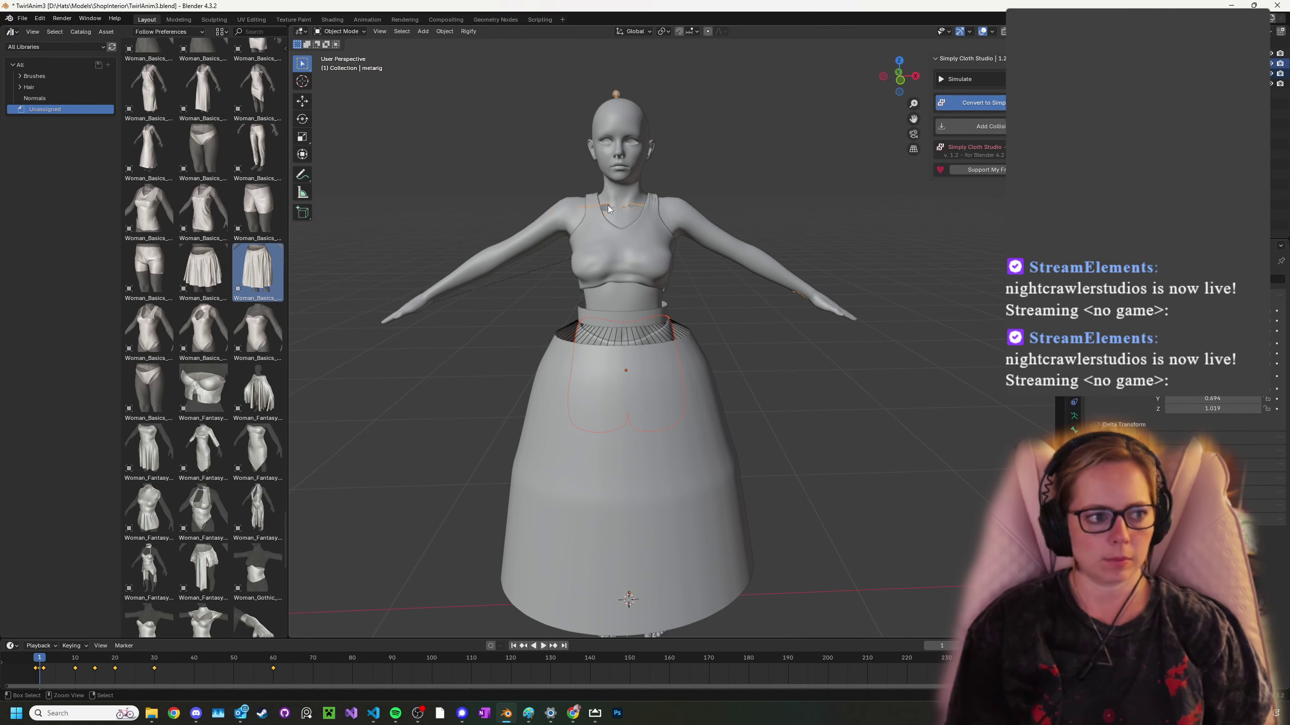
key(ctrl+p)
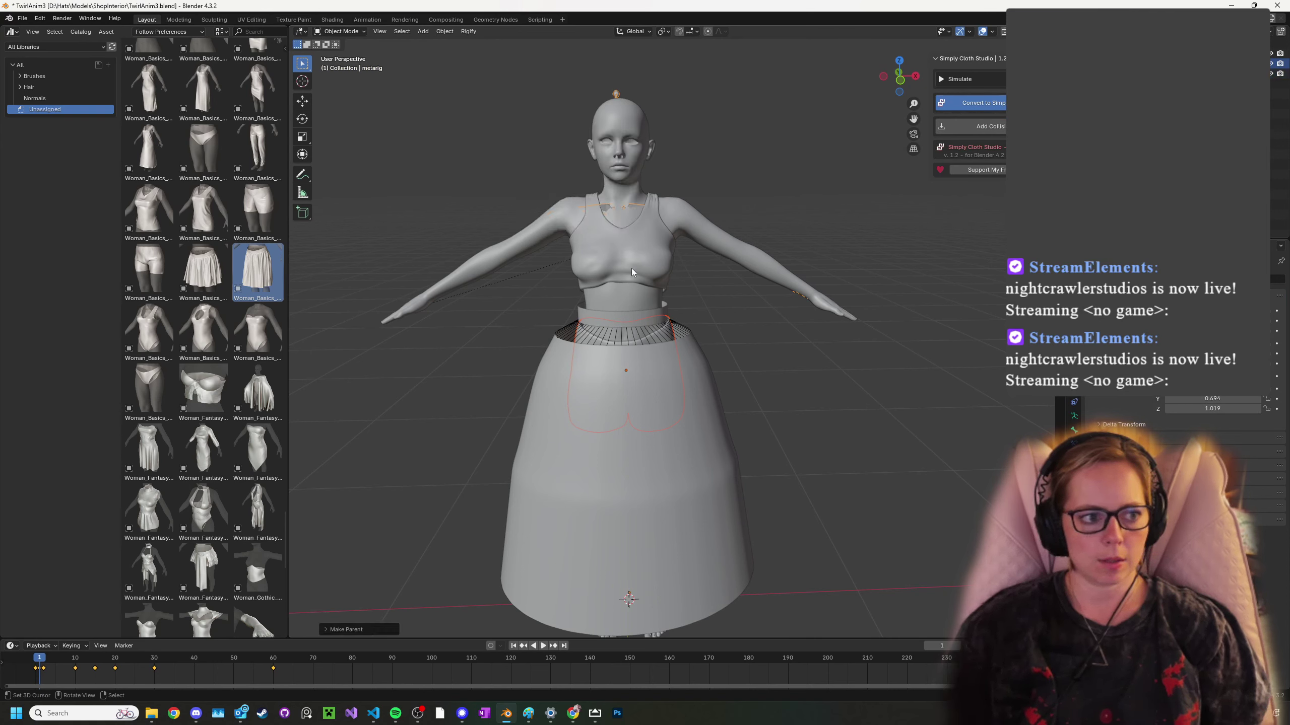
- Put the meta-rig in Pose Mode and test-rotate the right shoulder bone to check the deformation, cancelling the rotation
click(340, 31)
click(342, 65)
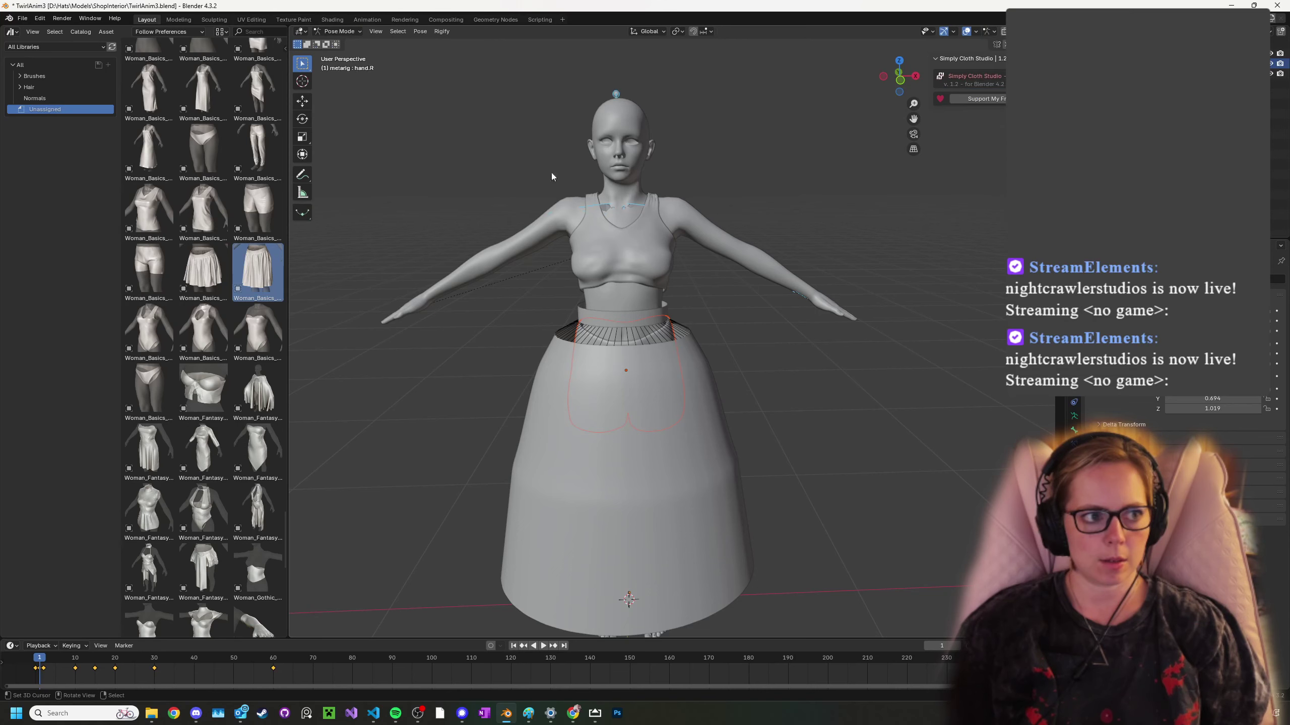
key(r)
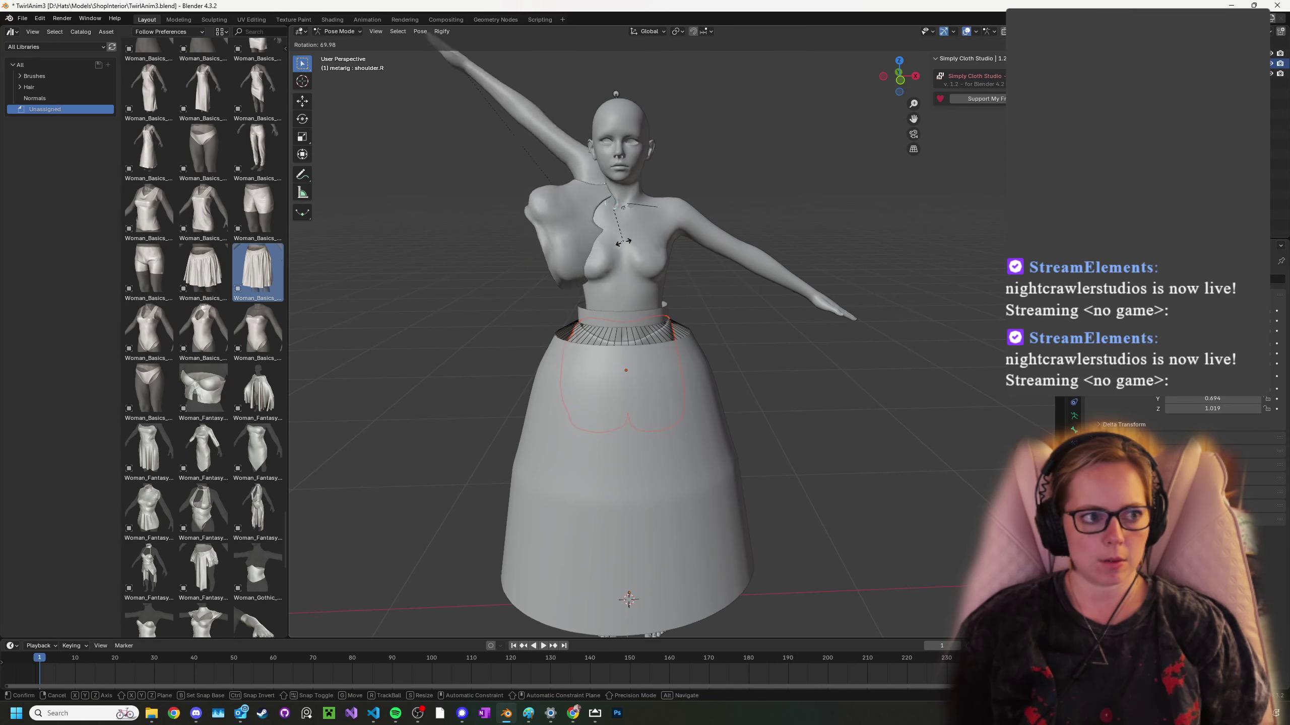
right_click(675, 239)
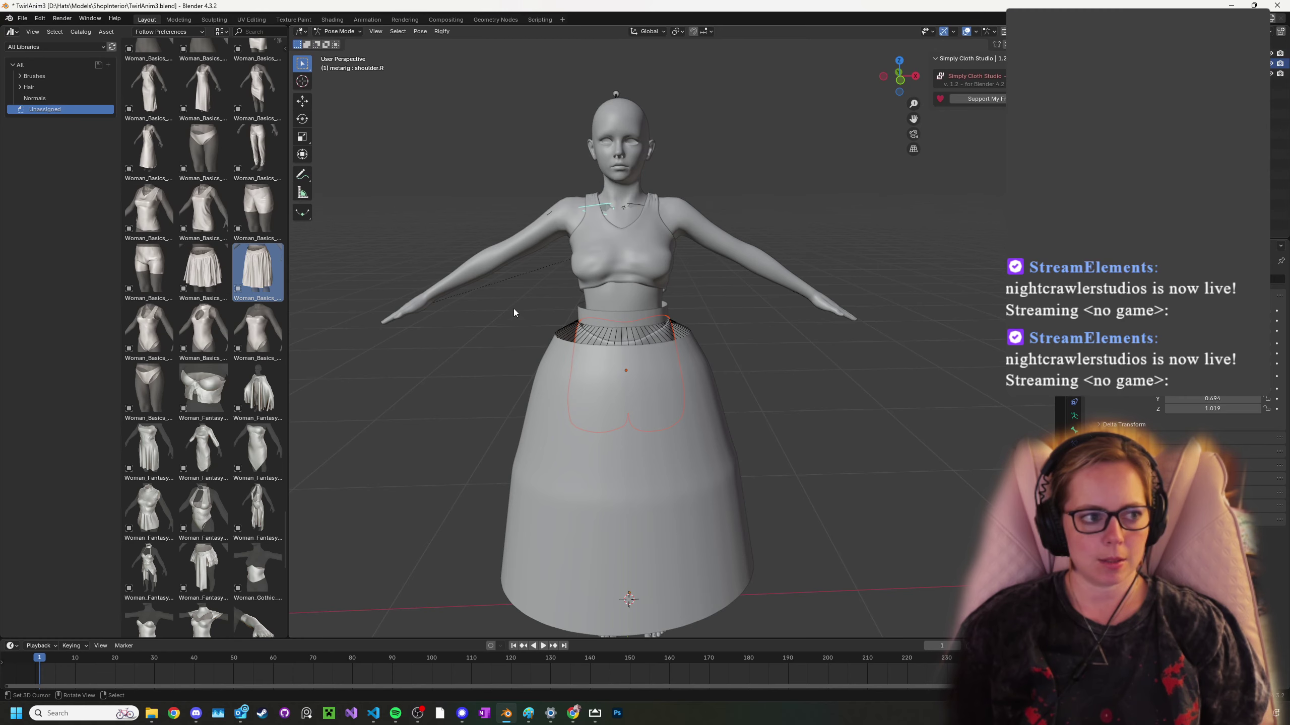
- Test-rotate individual bones in both arms from behind to check how the body and tank top deform, cancelling each rotation
middle_drag(513, 308, 291, 315)
shift+middle_drag(673, 320, 590, 277)
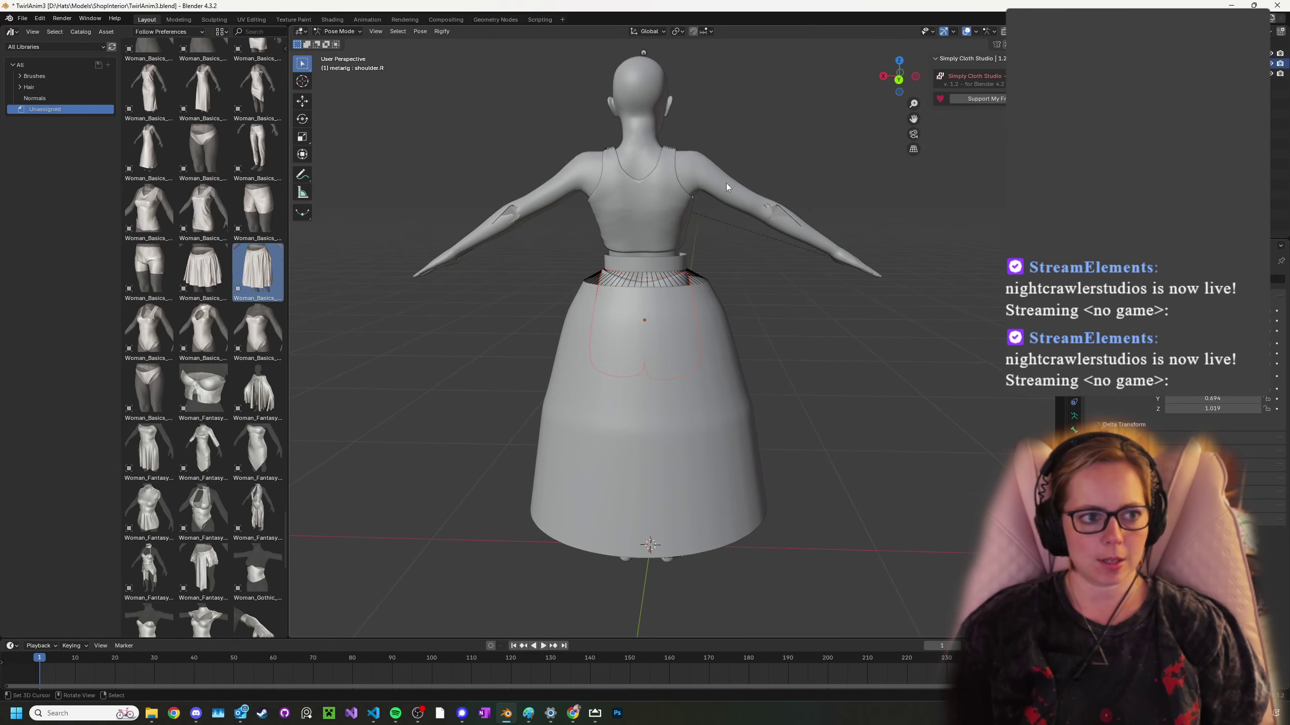
click(731, 182)
key(r)
right_click(899, 213)
click(786, 221)
key(r)
right_click(825, 271)
click(517, 213)
key(r)
right_click(530, 243)
right_click(662, 160)
- Test-rotate the right upper arm bone to check how the tank top follows it, cancelling the rotation
middle_drag(685, 220, 637, 316)
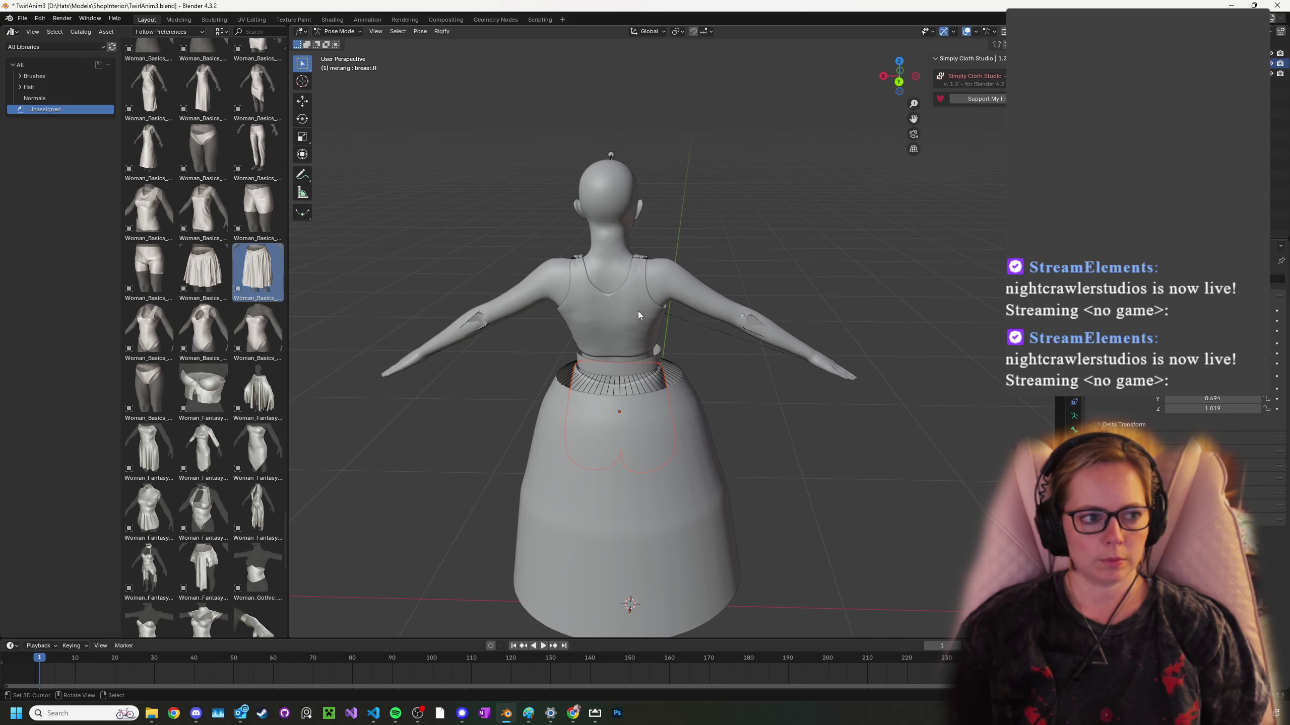
middle_drag(728, 282, 762, 303)
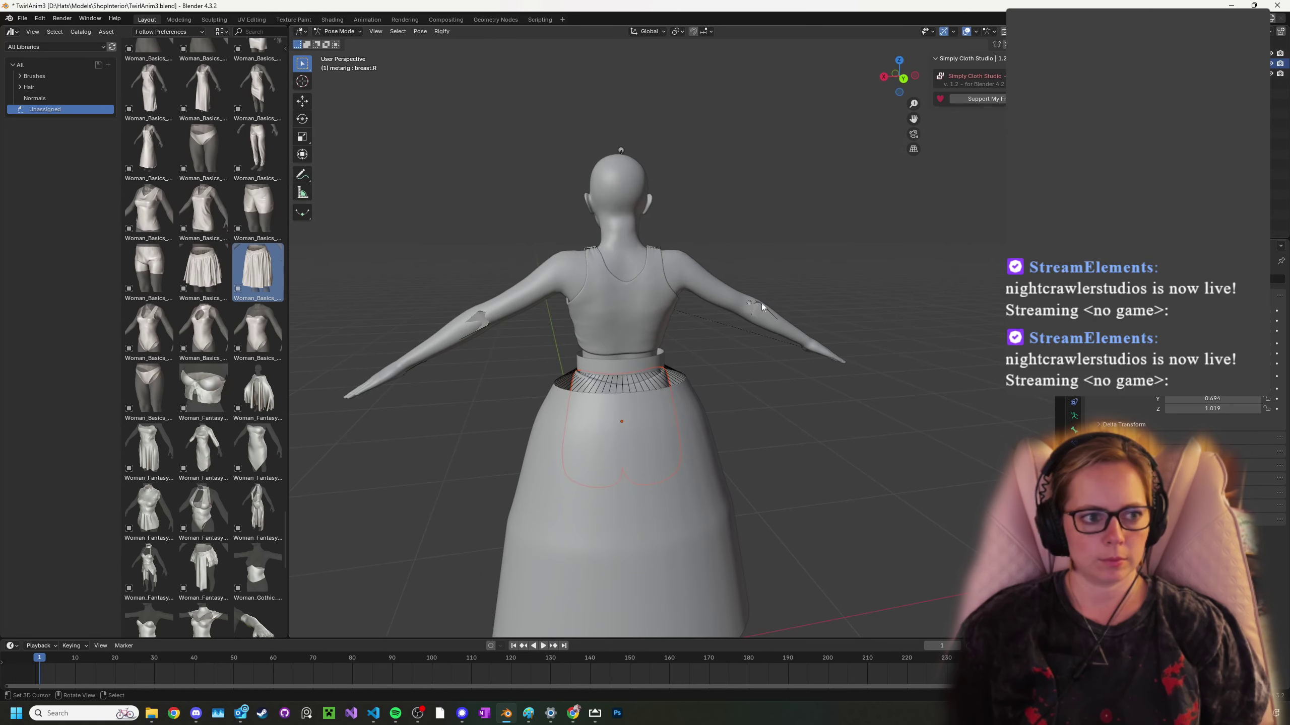
key(r)
key(Escape)
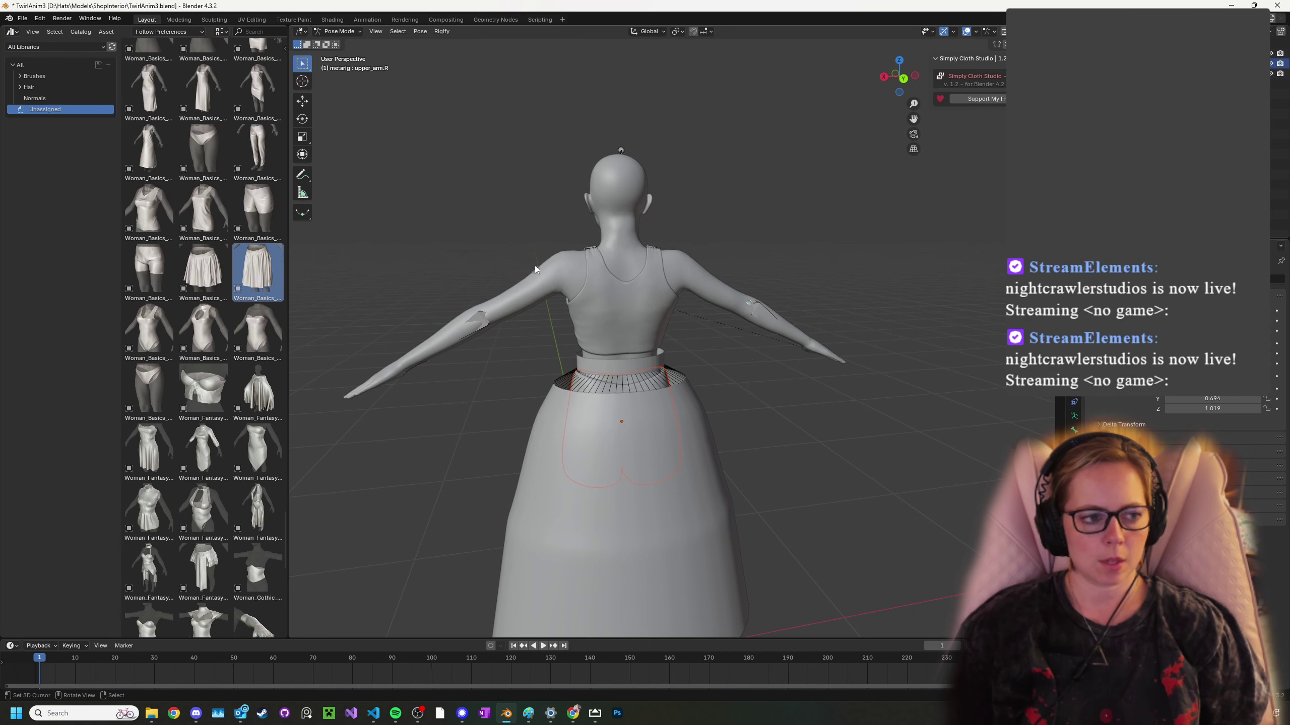
- Return to Object Mode and select the tank top together with the meta-rig as the active object
click(342, 32)
click(339, 41)
click(615, 320)
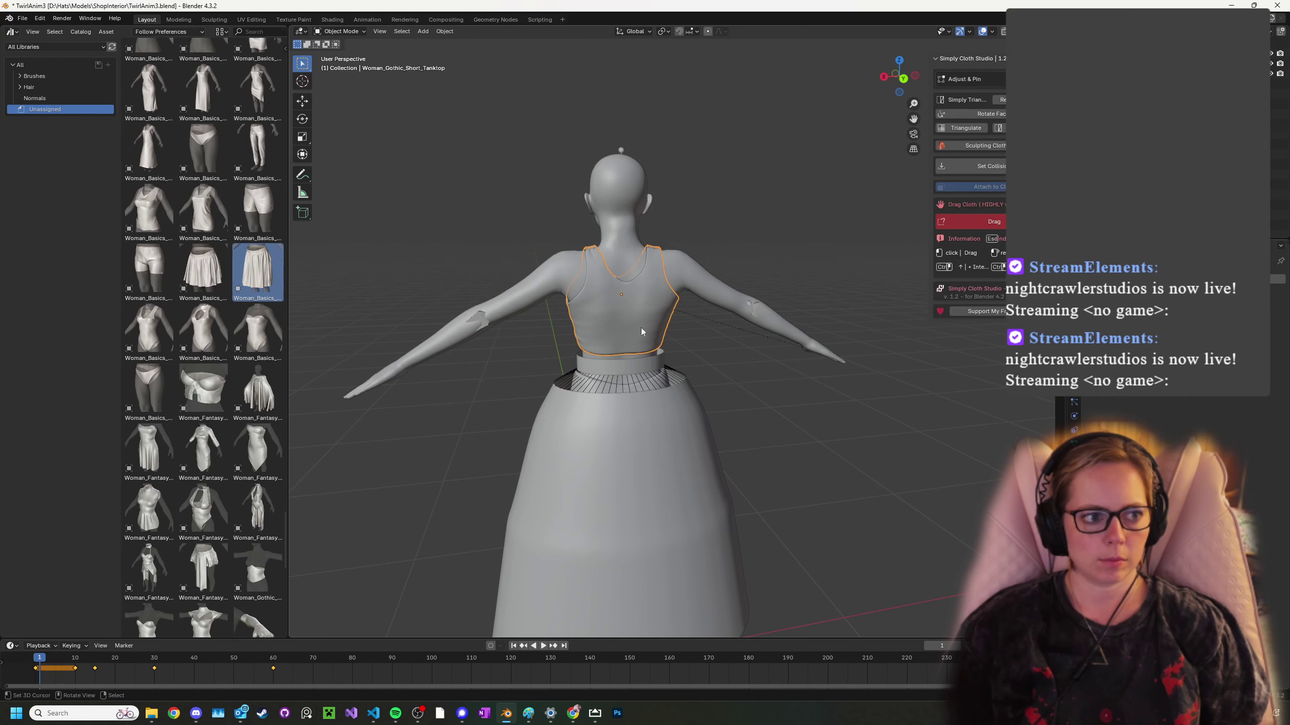
click(697, 275)
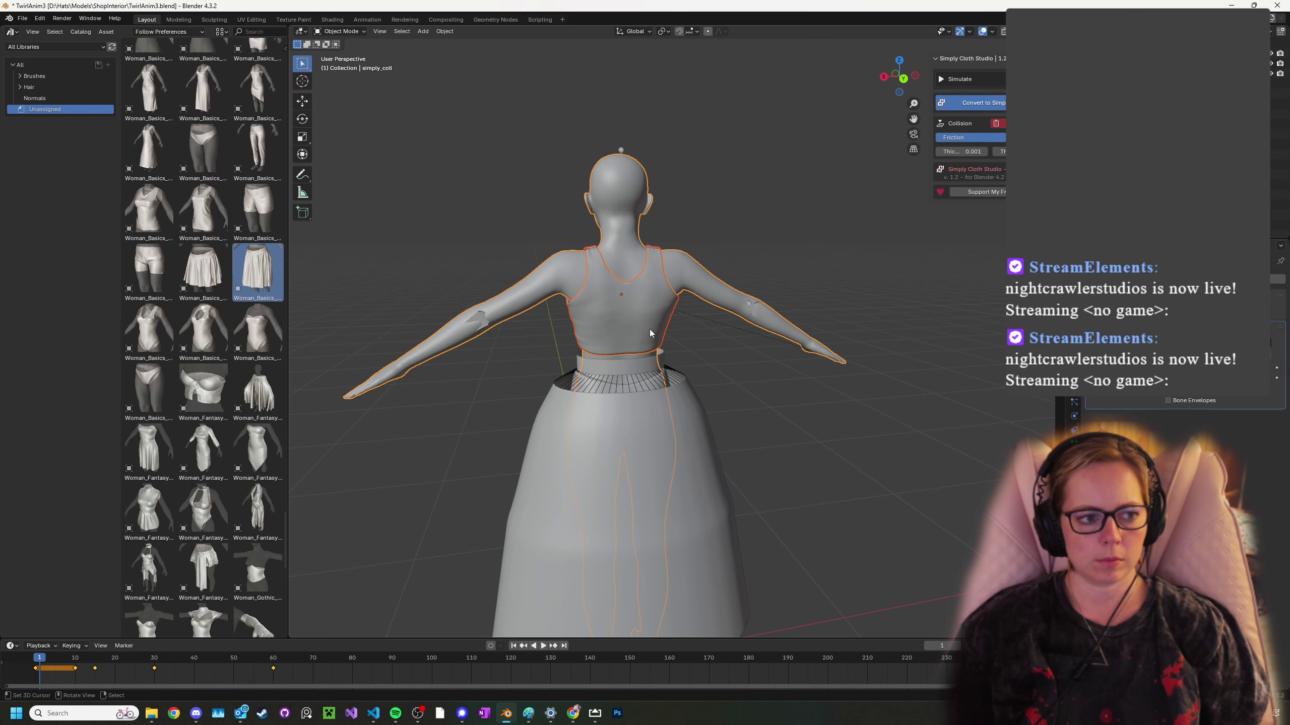
click(753, 308)
shift+click(752, 308)
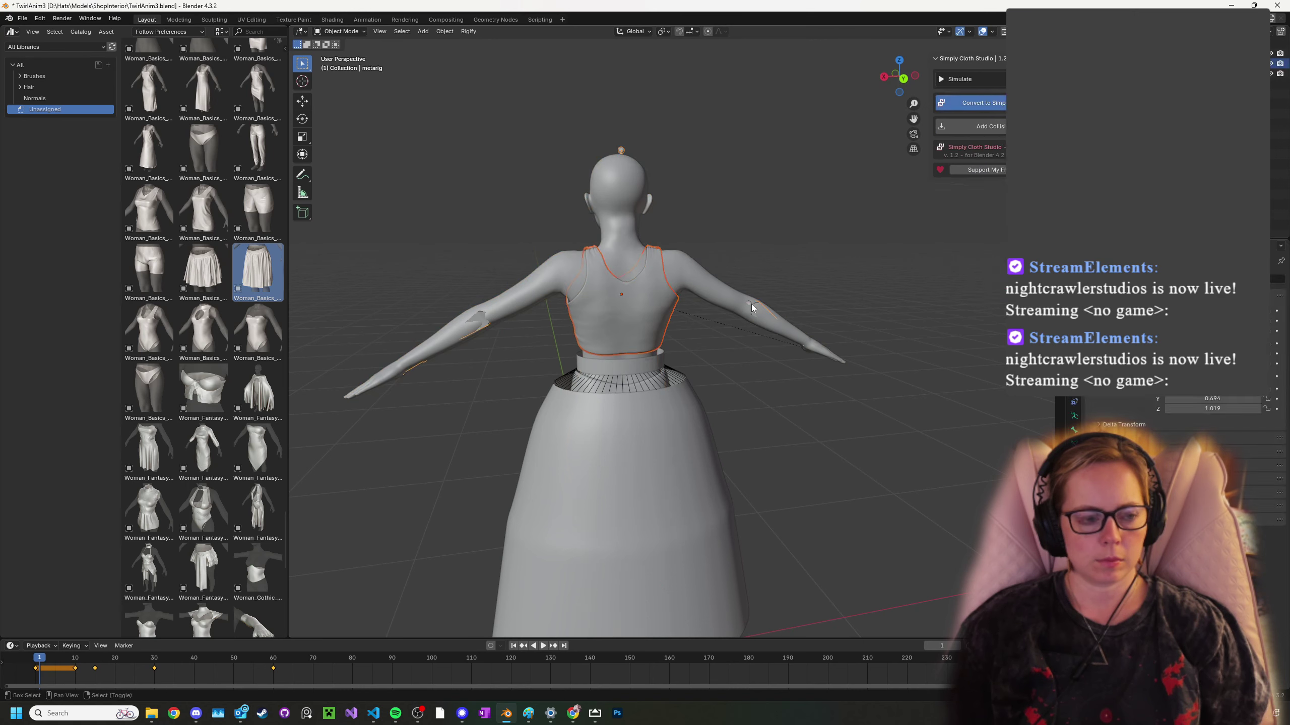
key(F3)
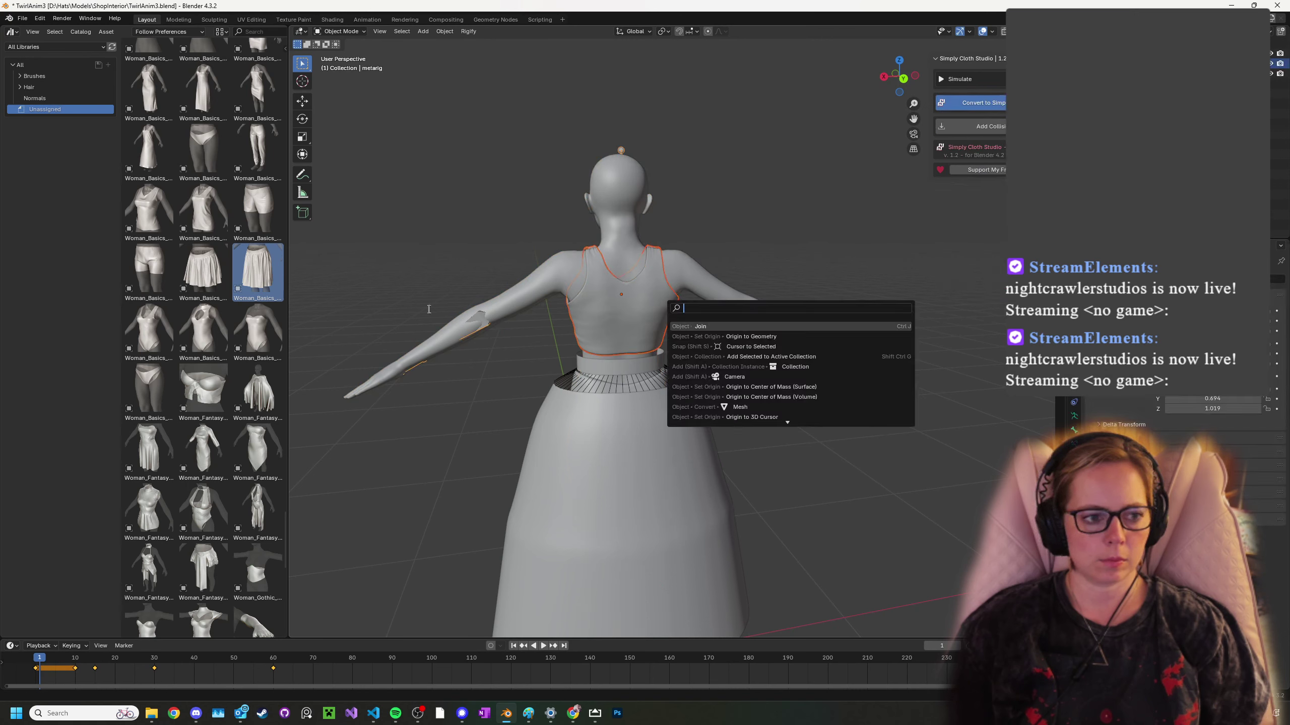
key(Down)
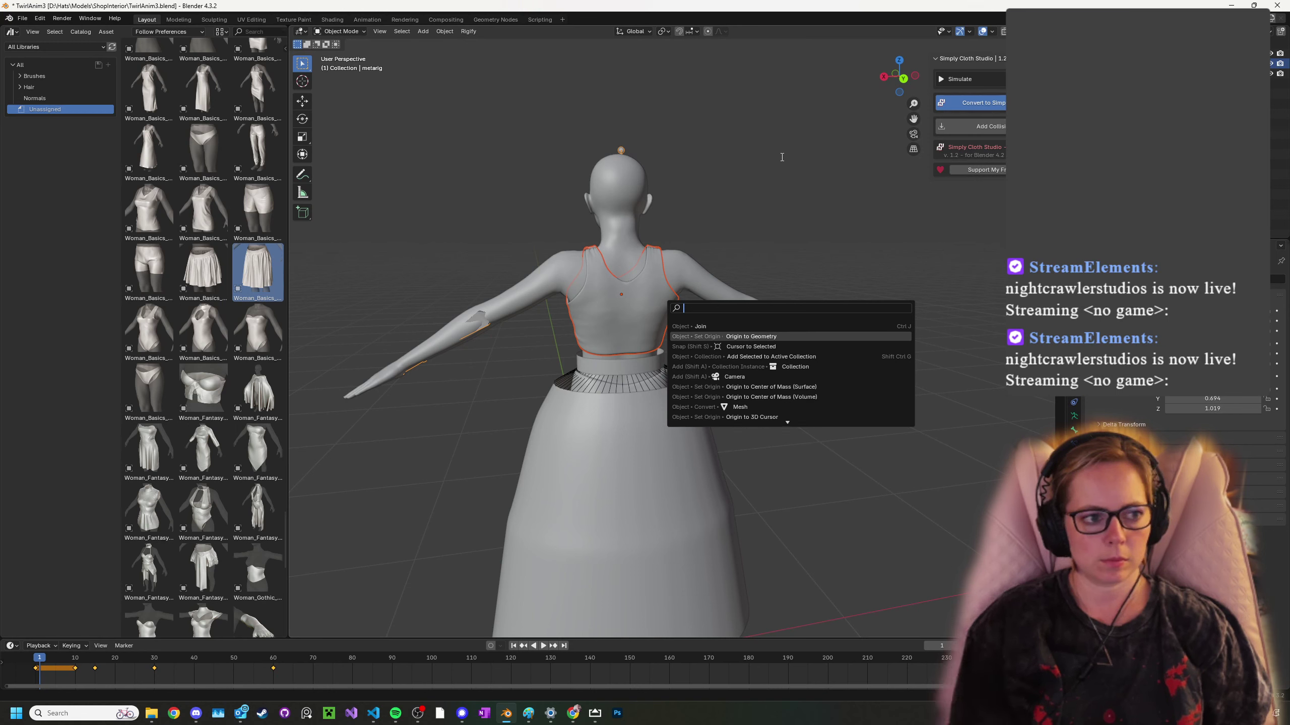
key(Escape)
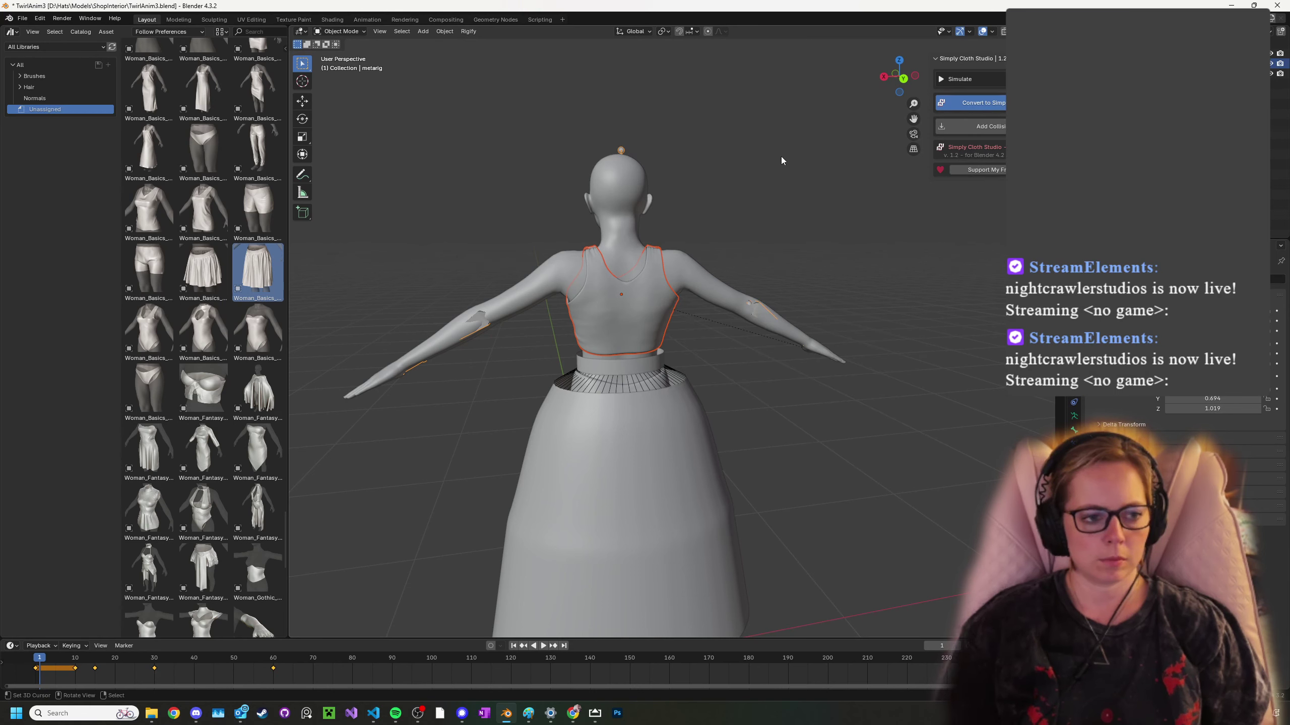
- Parent the tank top to the meta-rig with envelope weights and check the parenting type in the operator settings
key(ctrl+p)
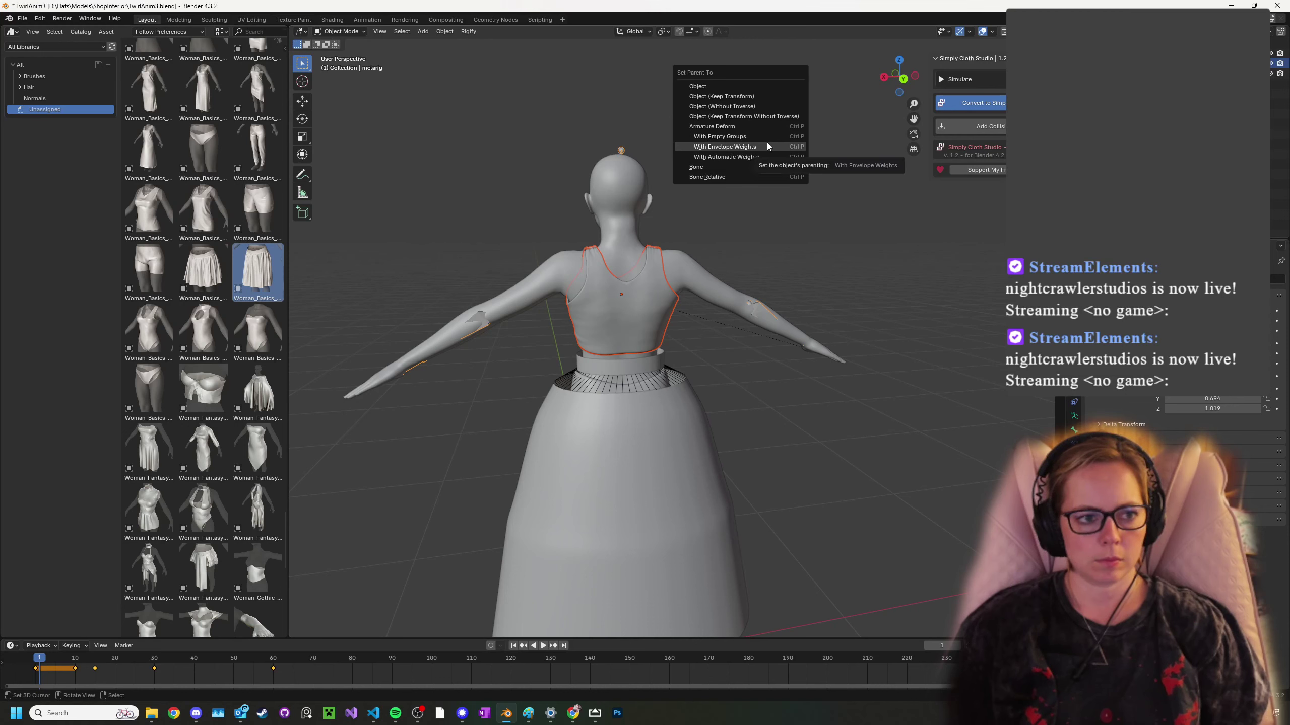
click(767, 147)
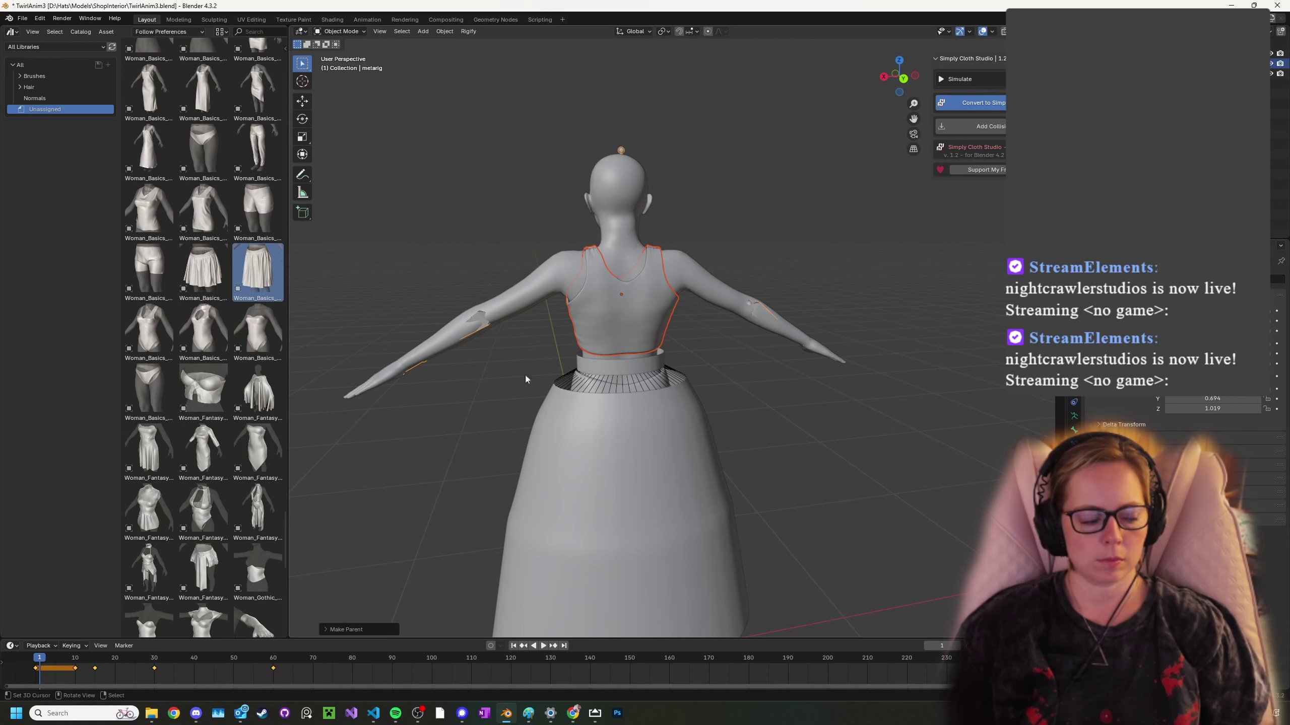
click(325, 629)
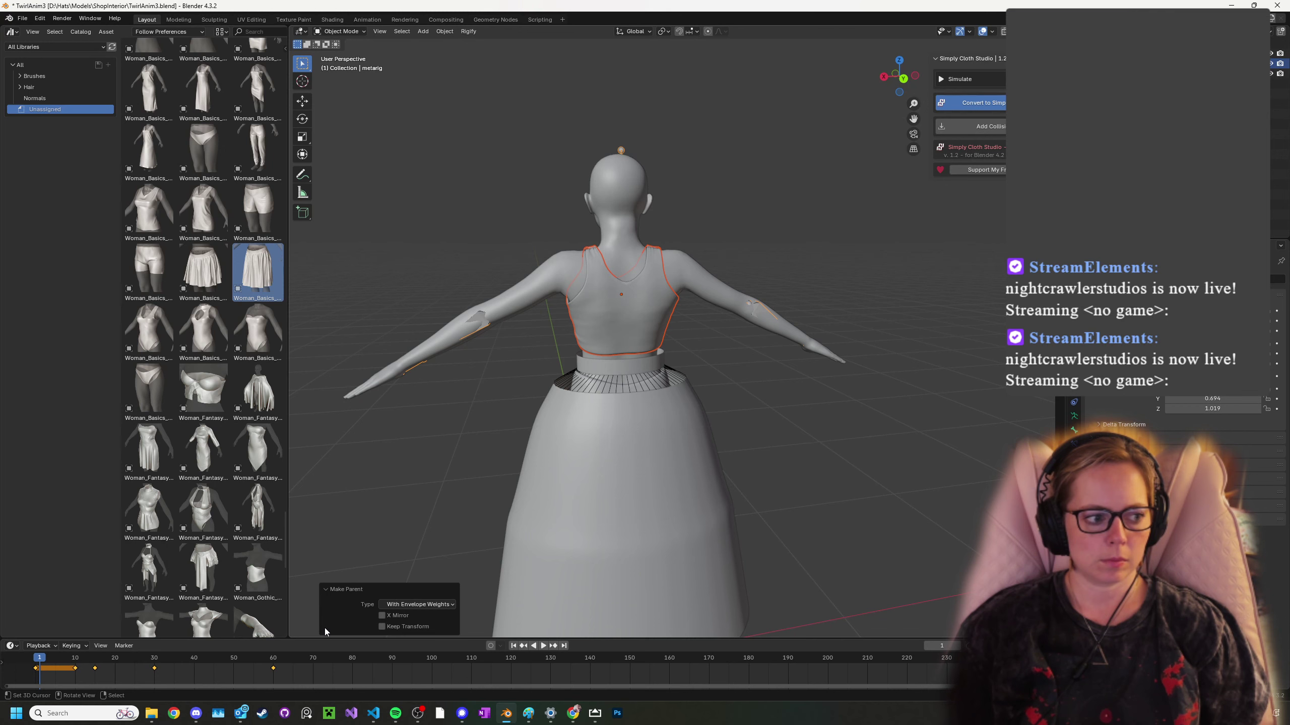
click(443, 606)
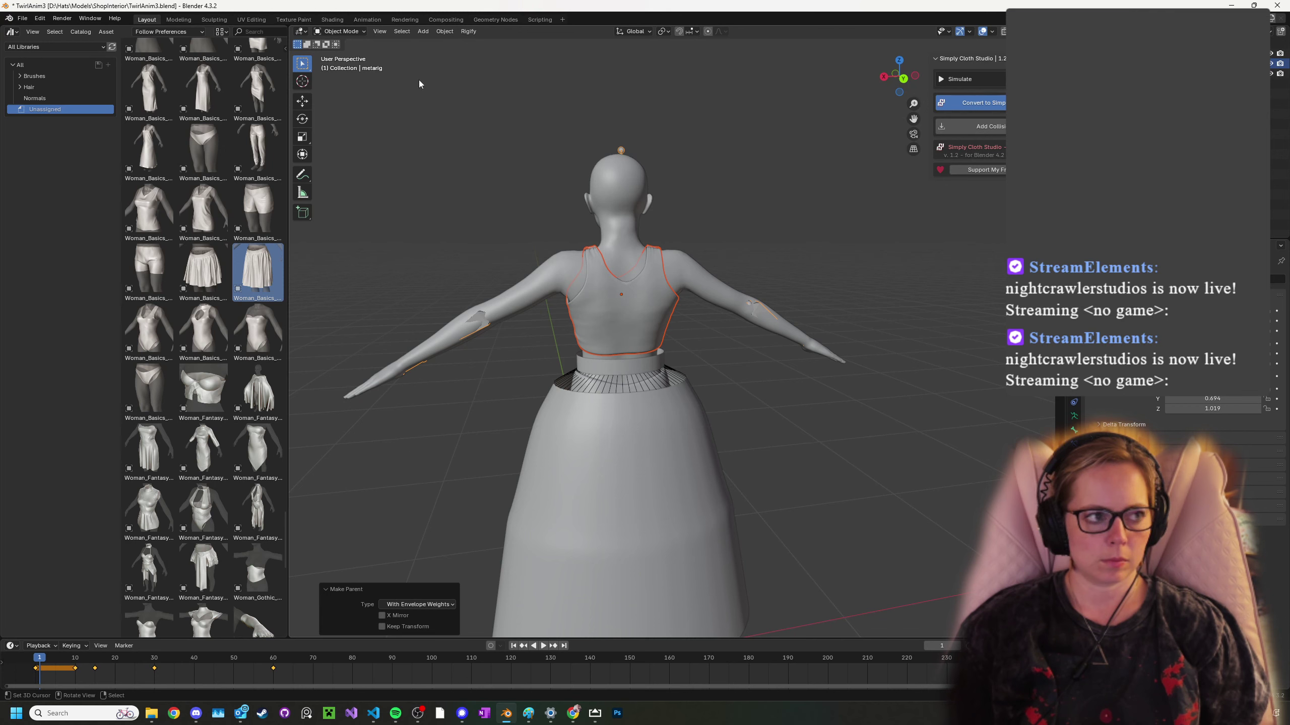
- Select only the tank top and switch it to Weight Paint mode
click(360, 32)
right_click(703, 281)
right_click(654, 298)
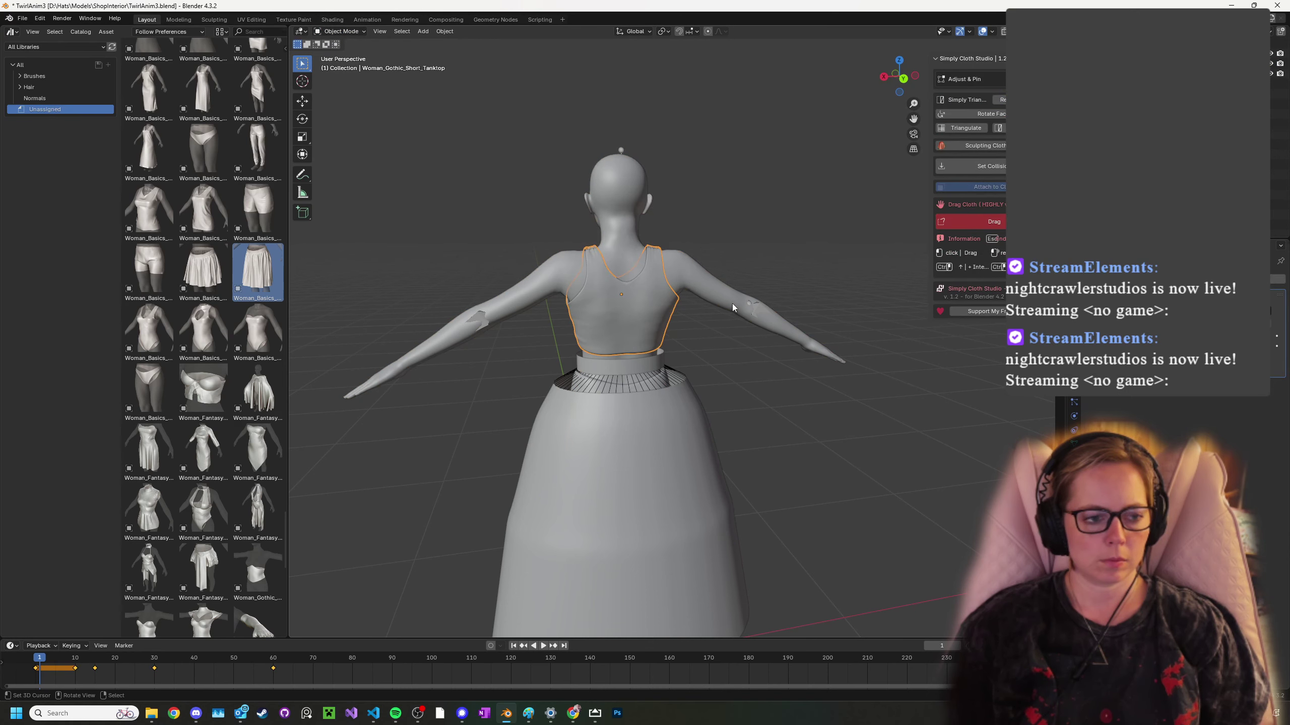
click(350, 32)
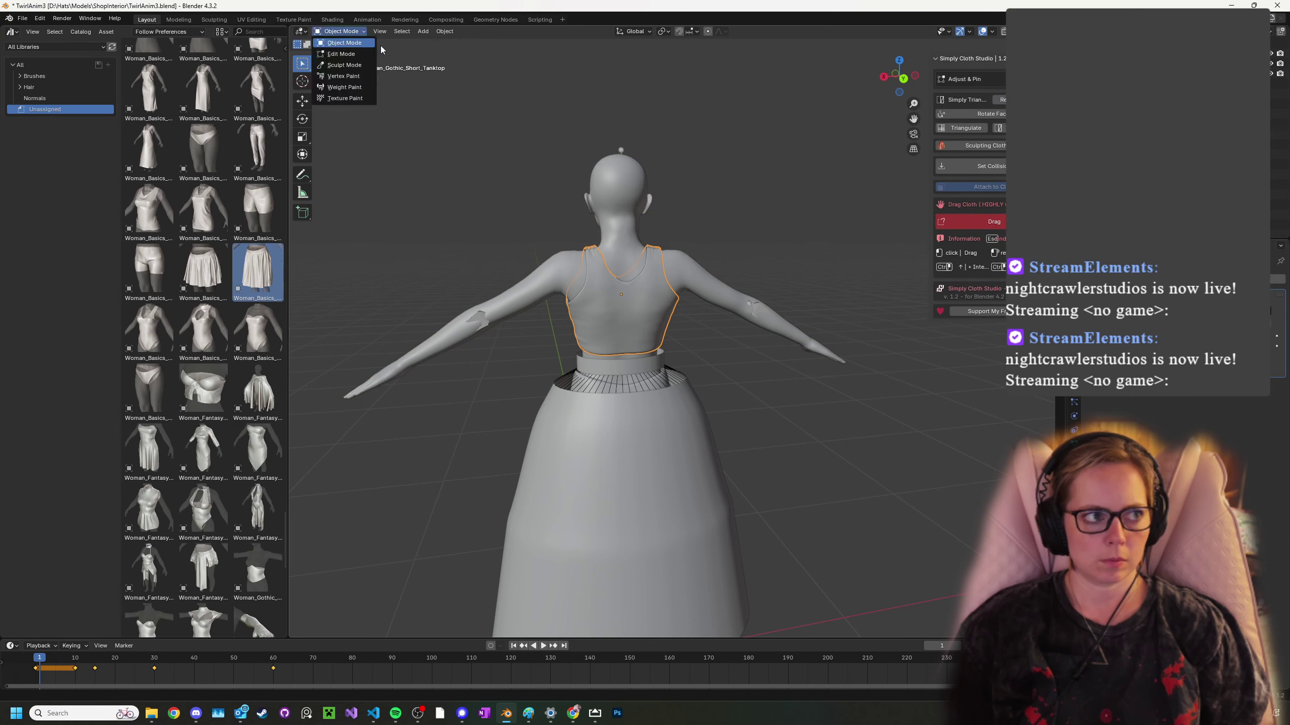
click(364, 87)
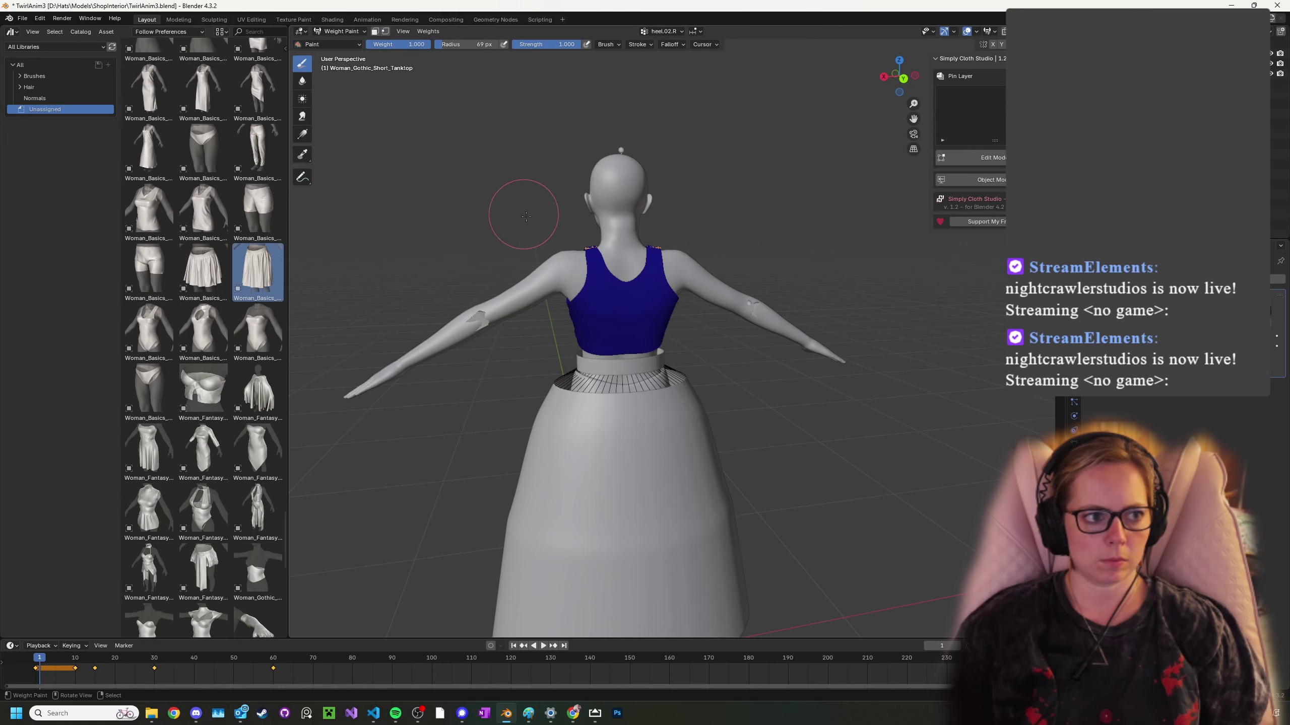
- Run Transfer Weights on the tank top in Weight Paint mode
middle_drag(710, 325, 666, 329)
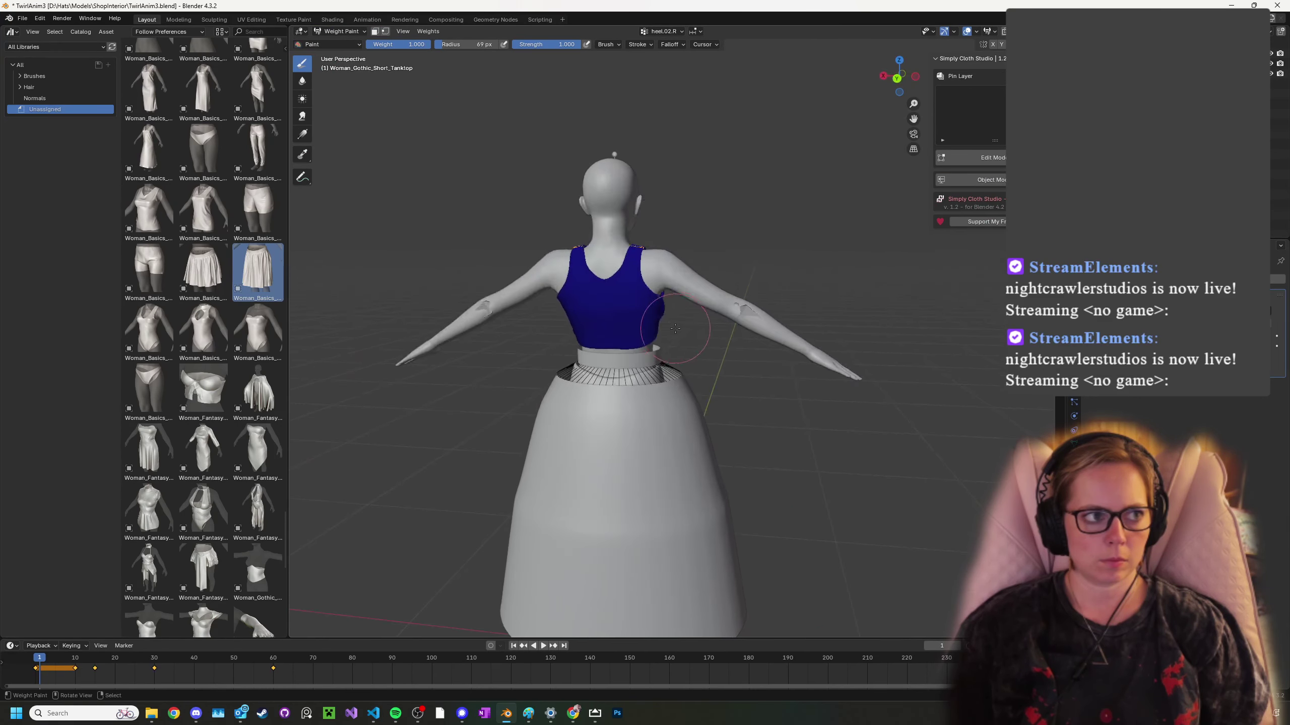
click(428, 32)
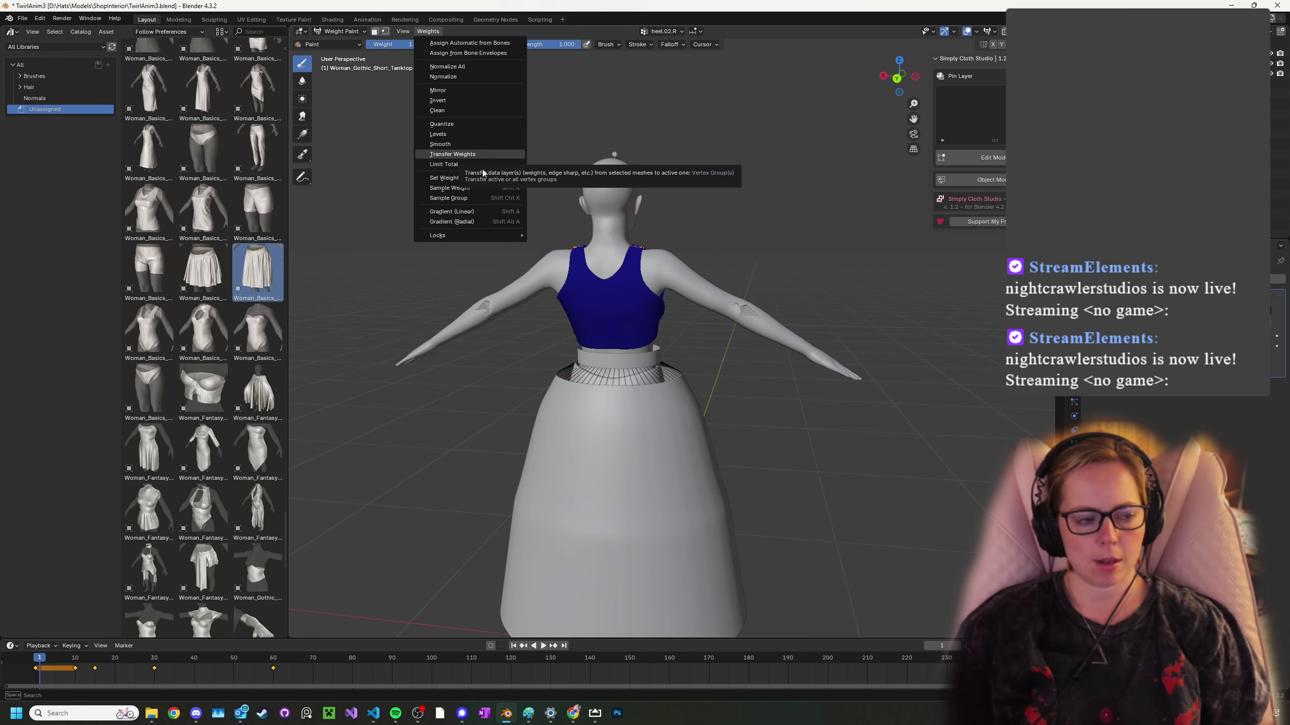
scroll(626, 315, up, 3)
scroll(626, 317, down, 3)
click(428, 32)
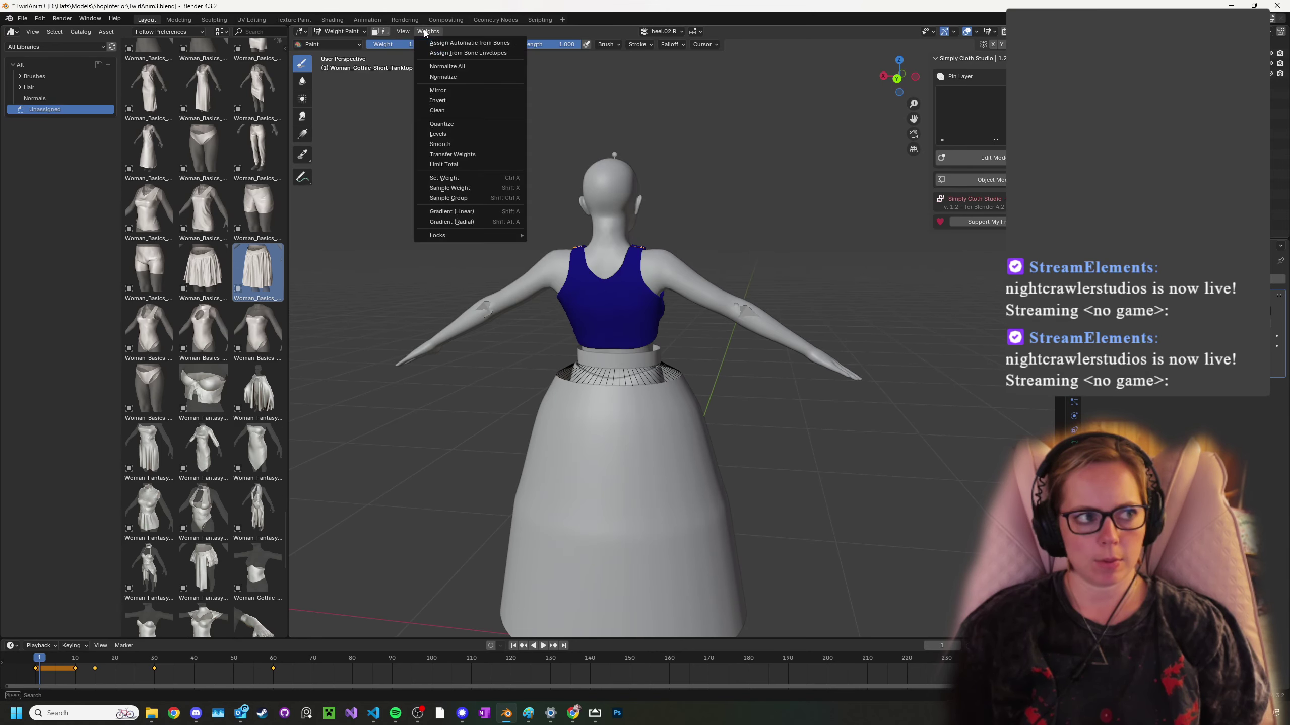
click(458, 165)
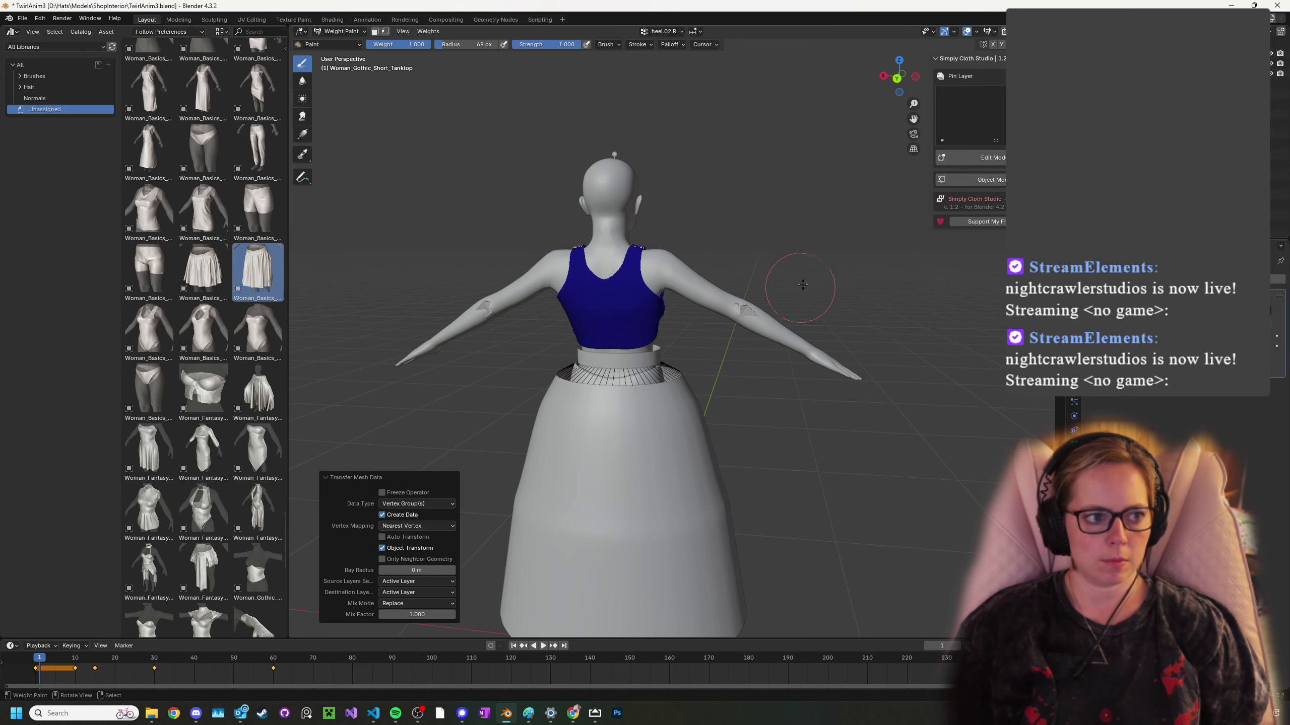
- Check the data type choices of the weight transfer and leave it on Vertex Group(s)
middle_drag(807, 297, 488, 452)
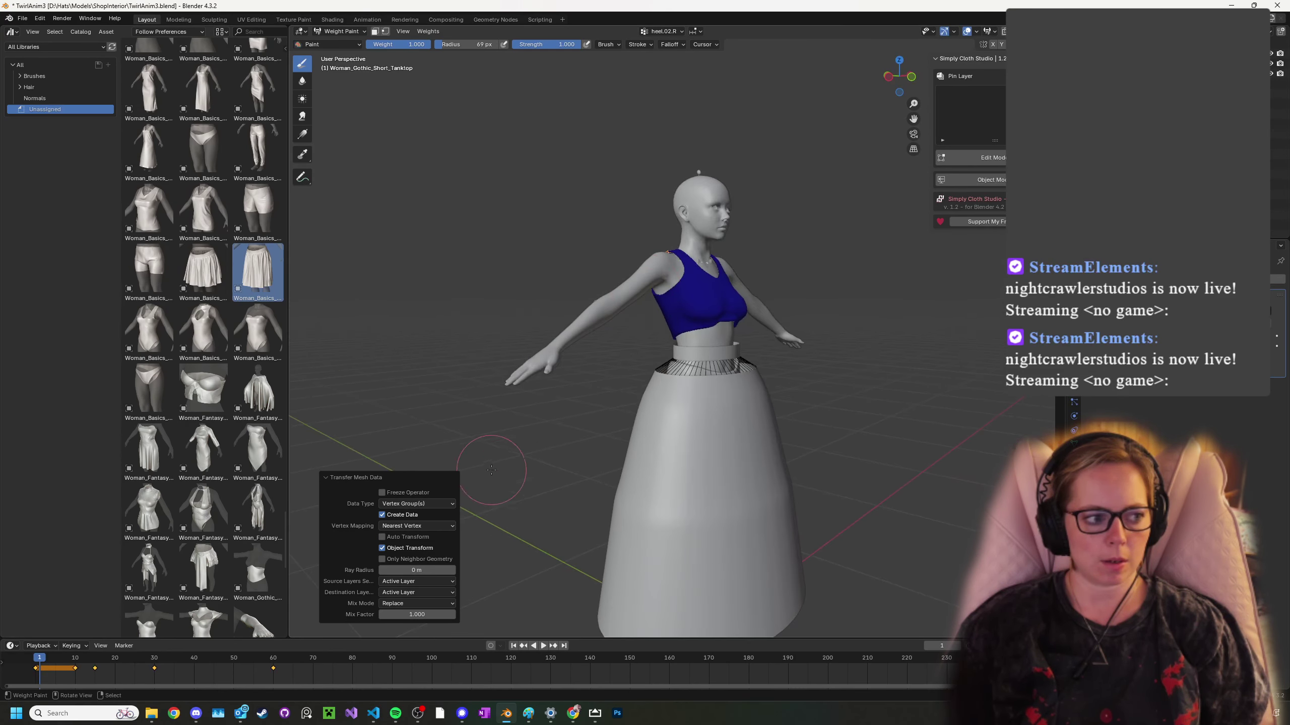
click(450, 503)
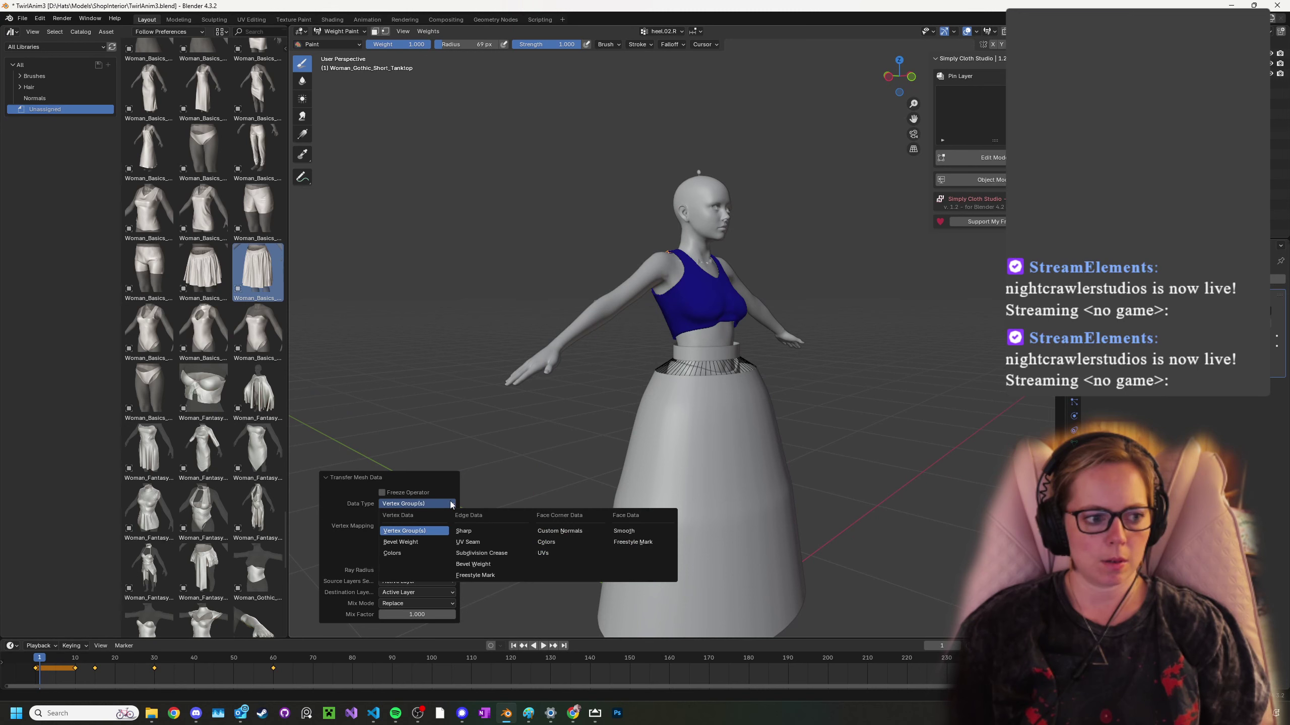
click(449, 503)
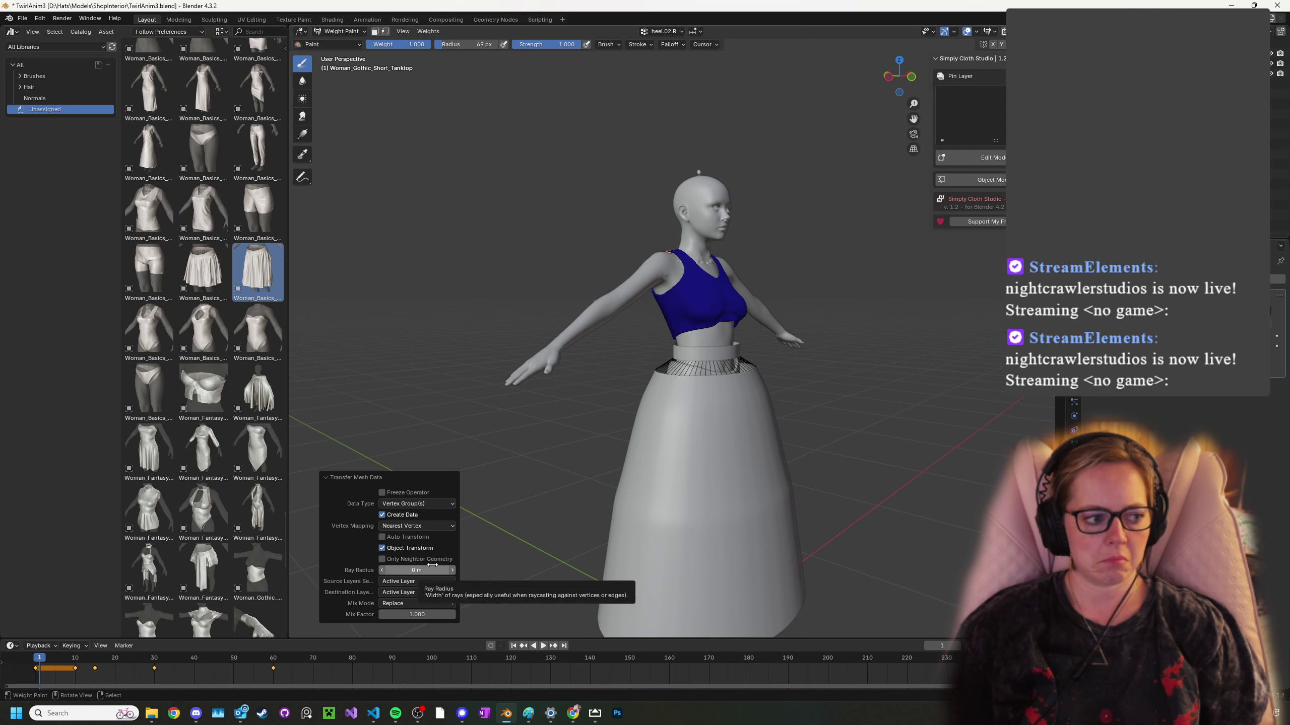
middle_drag(616, 317, 672, 329)
- Return to Object Mode, select the meta-rig and switch it to Pose Mode
click(363, 32)
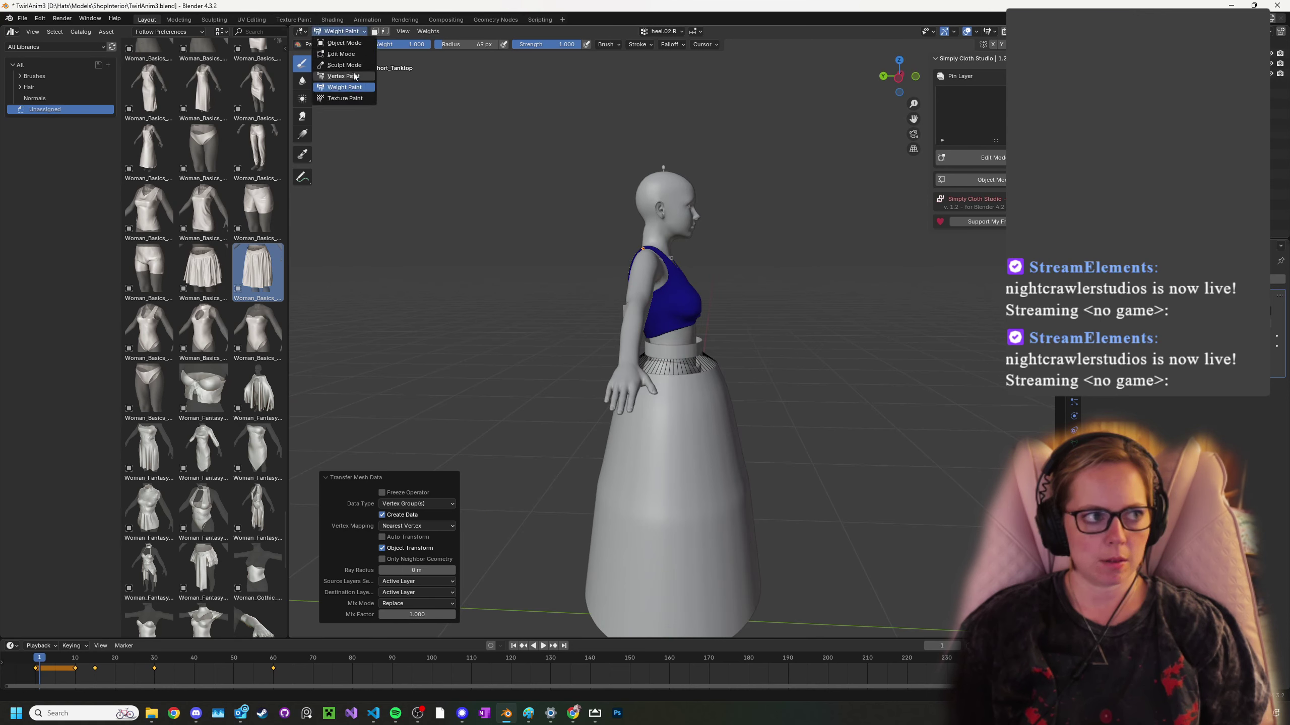
middle_drag(422, 335, 519, 336)
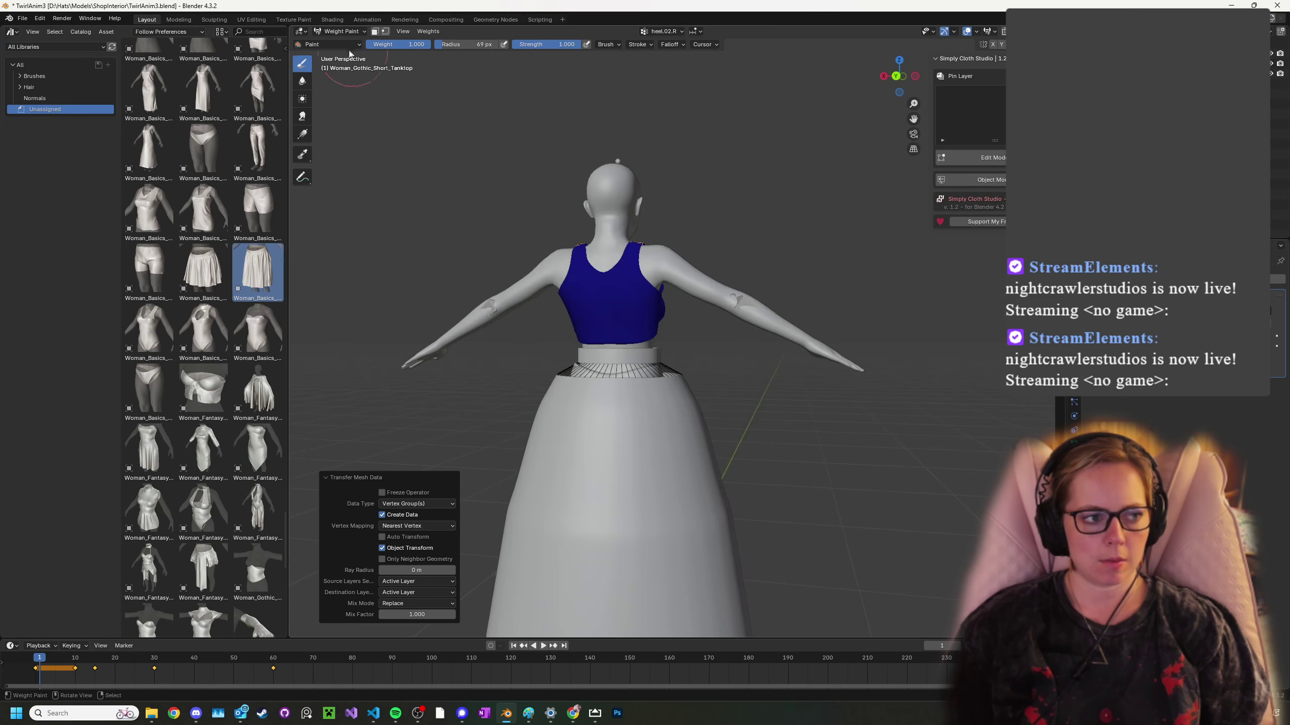
click(351, 32)
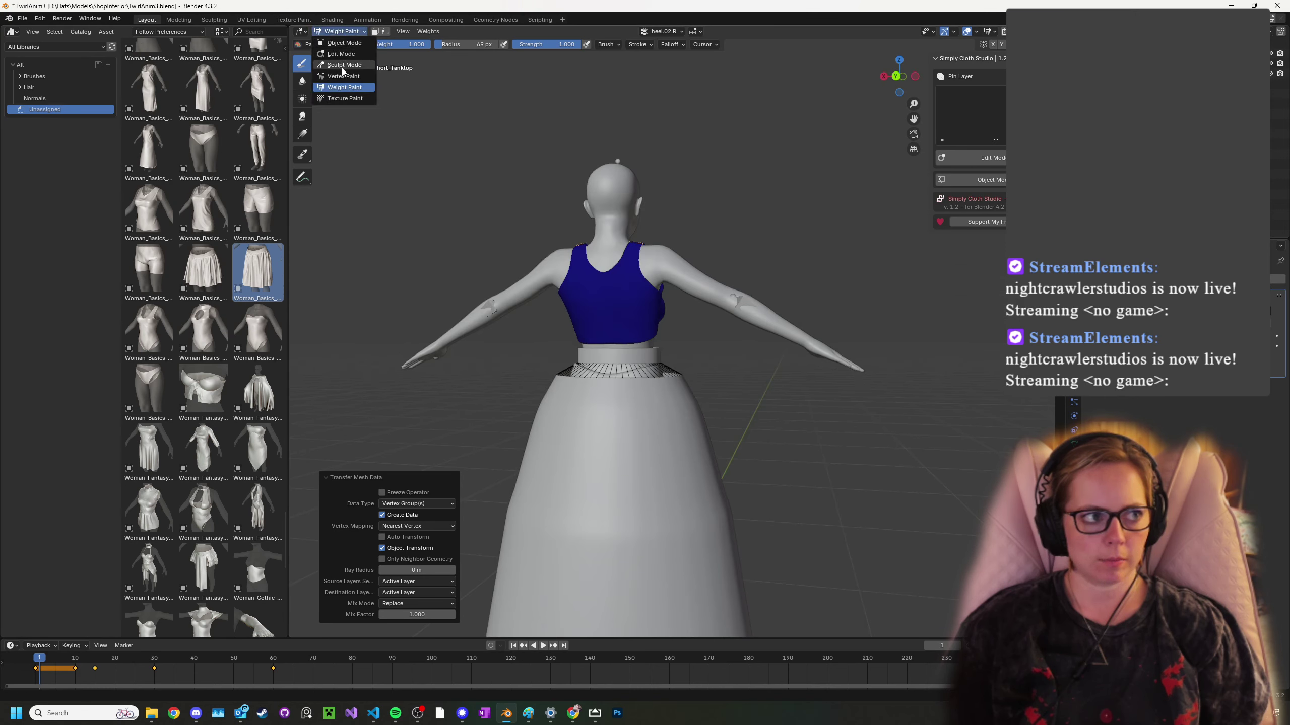
click(341, 31)
click(346, 45)
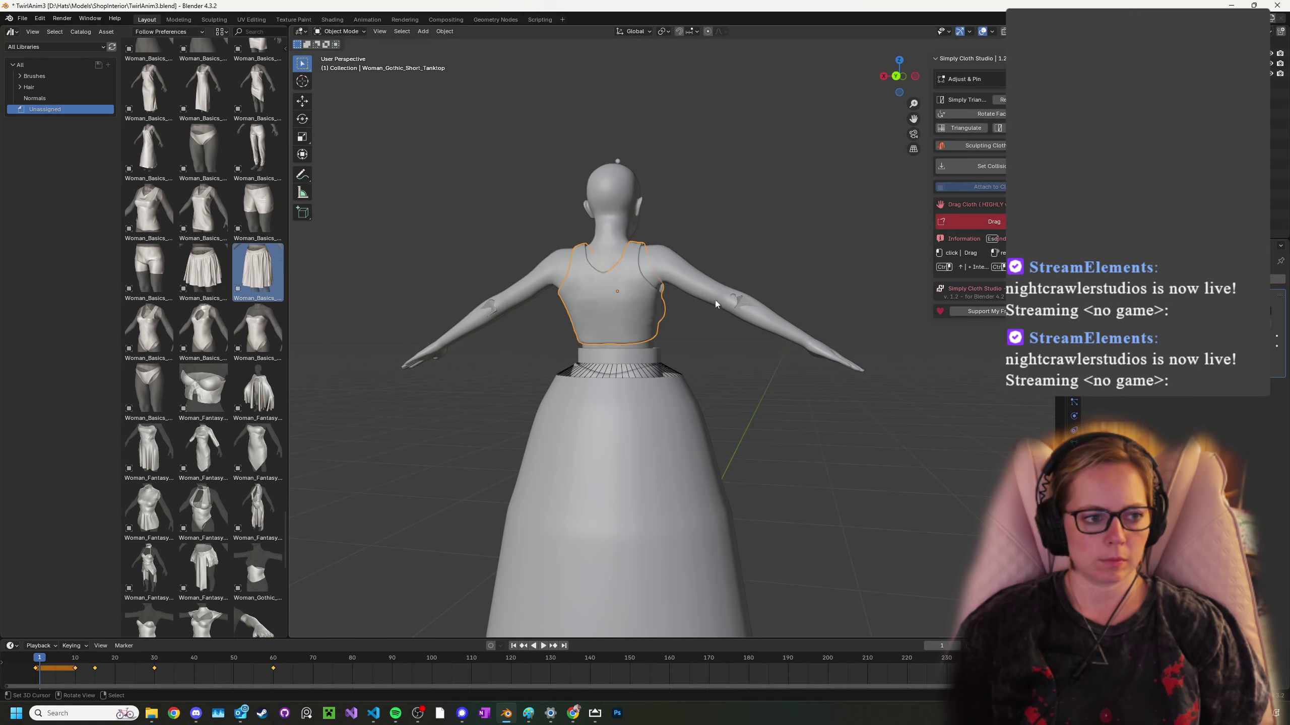
click(739, 305)
click(339, 31)
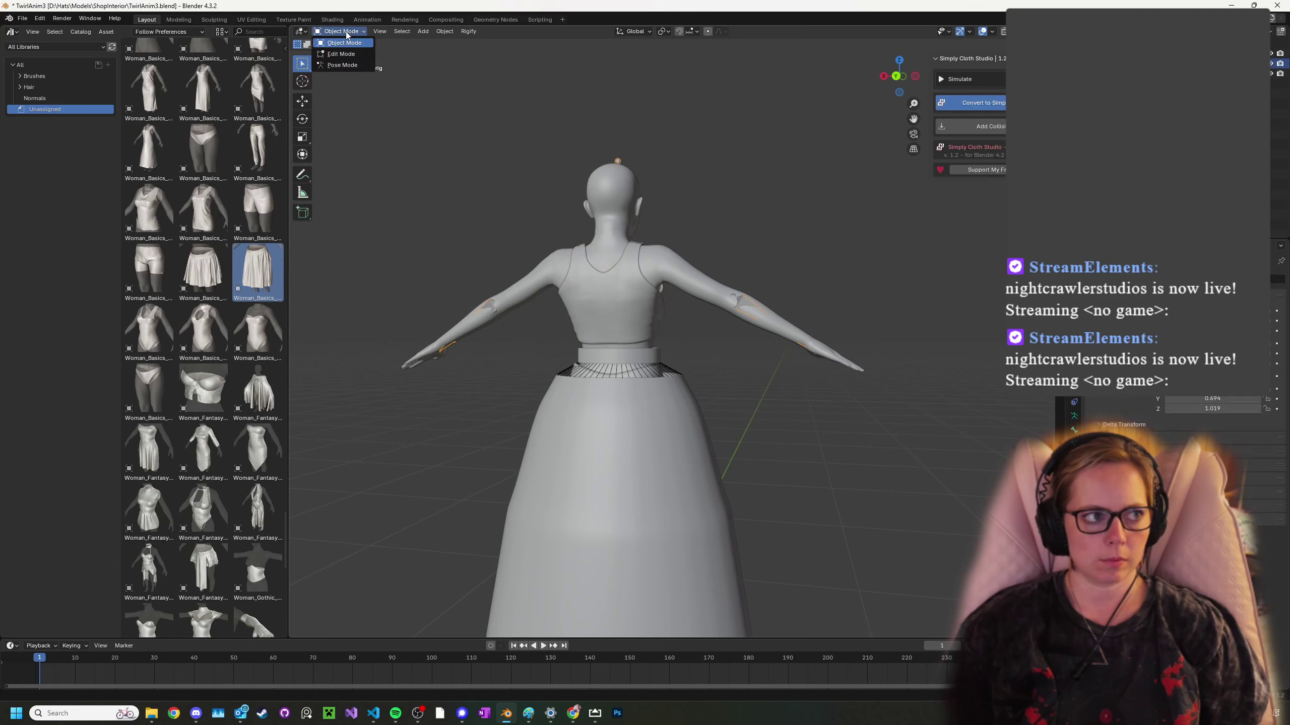
click(345, 65)
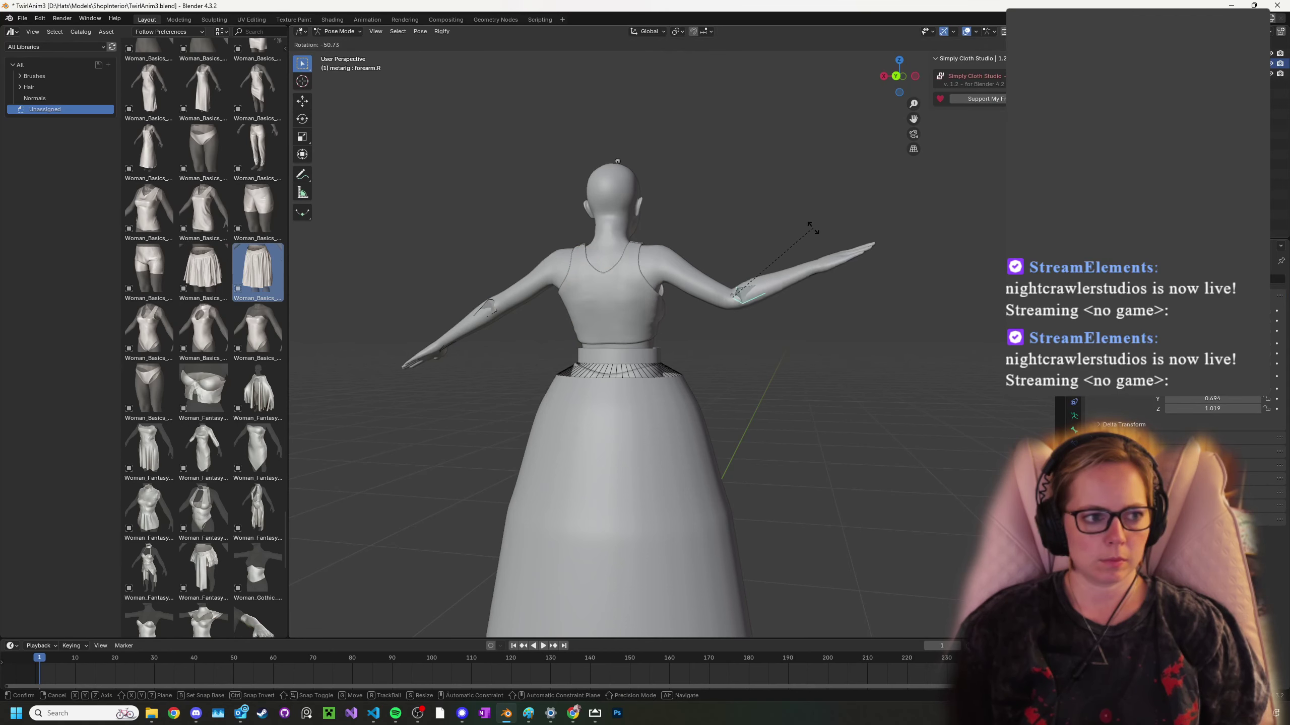
- Show the bones through the body with X-ray and test-rotate the right and left shoulder bones, cancelling each rotation
click(655, 258)
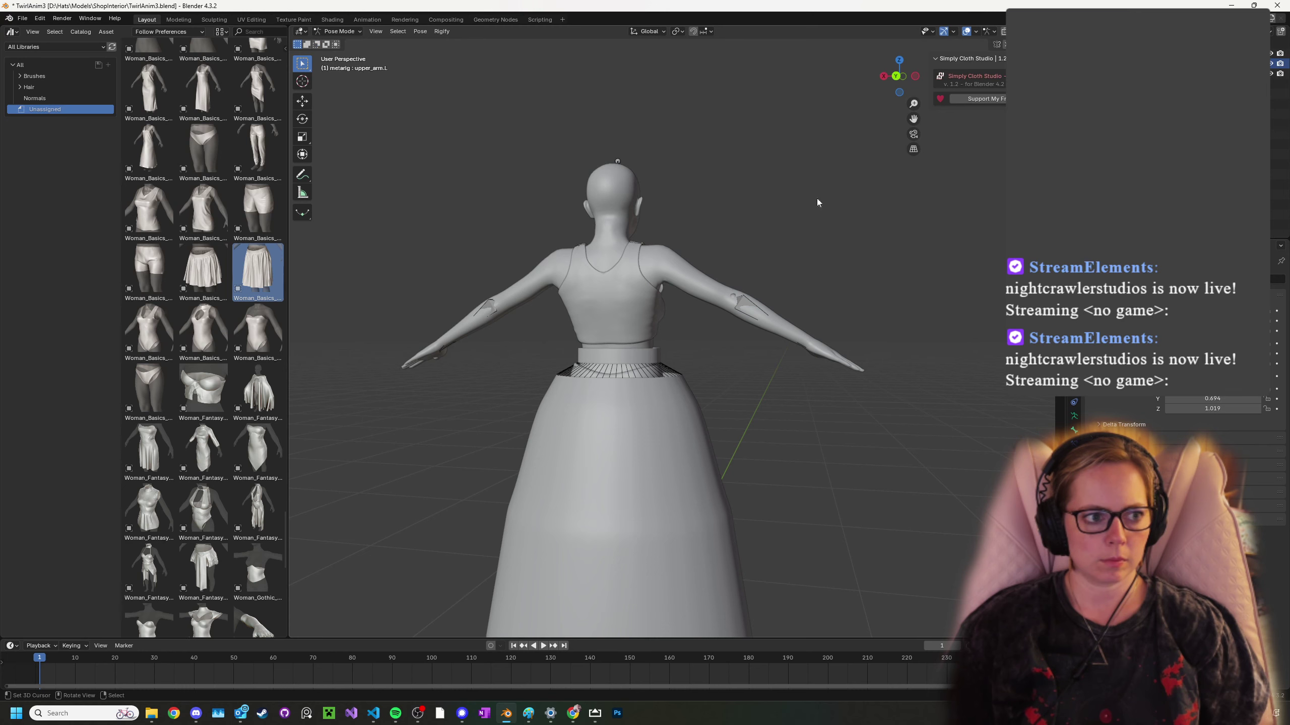
click(1005, 32)
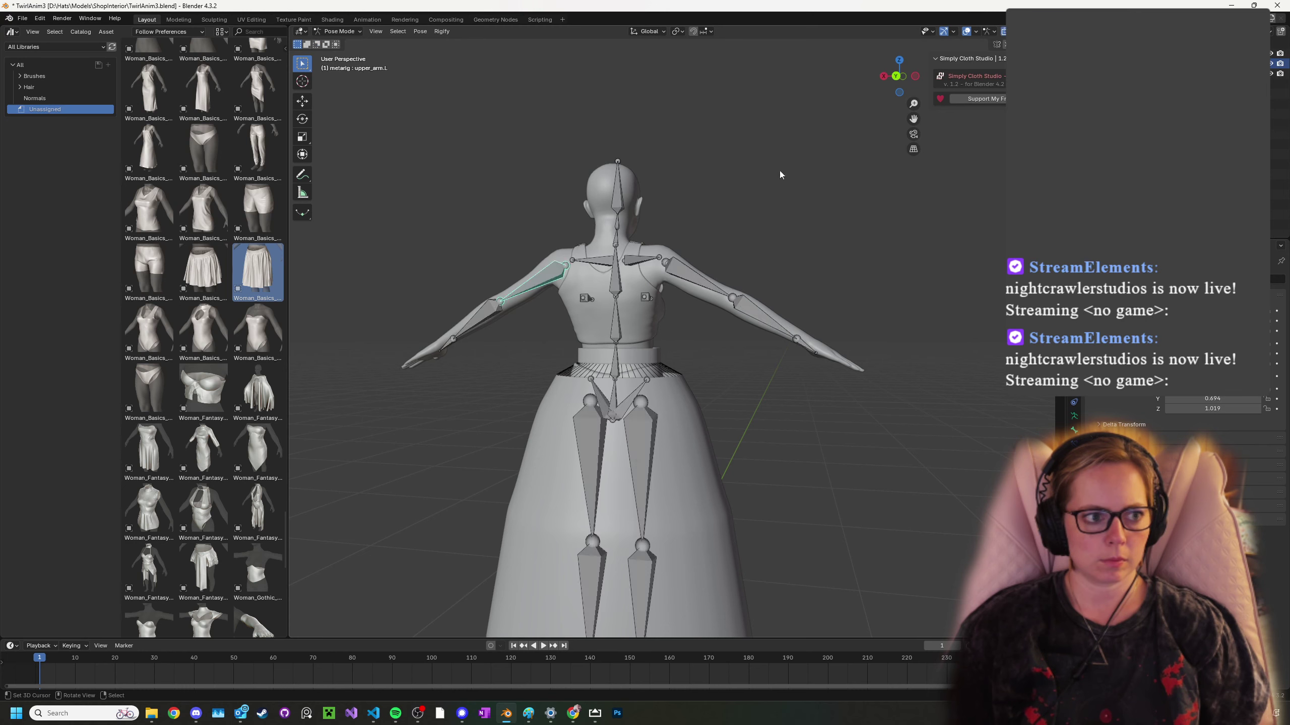
click(647, 256)
key(r)
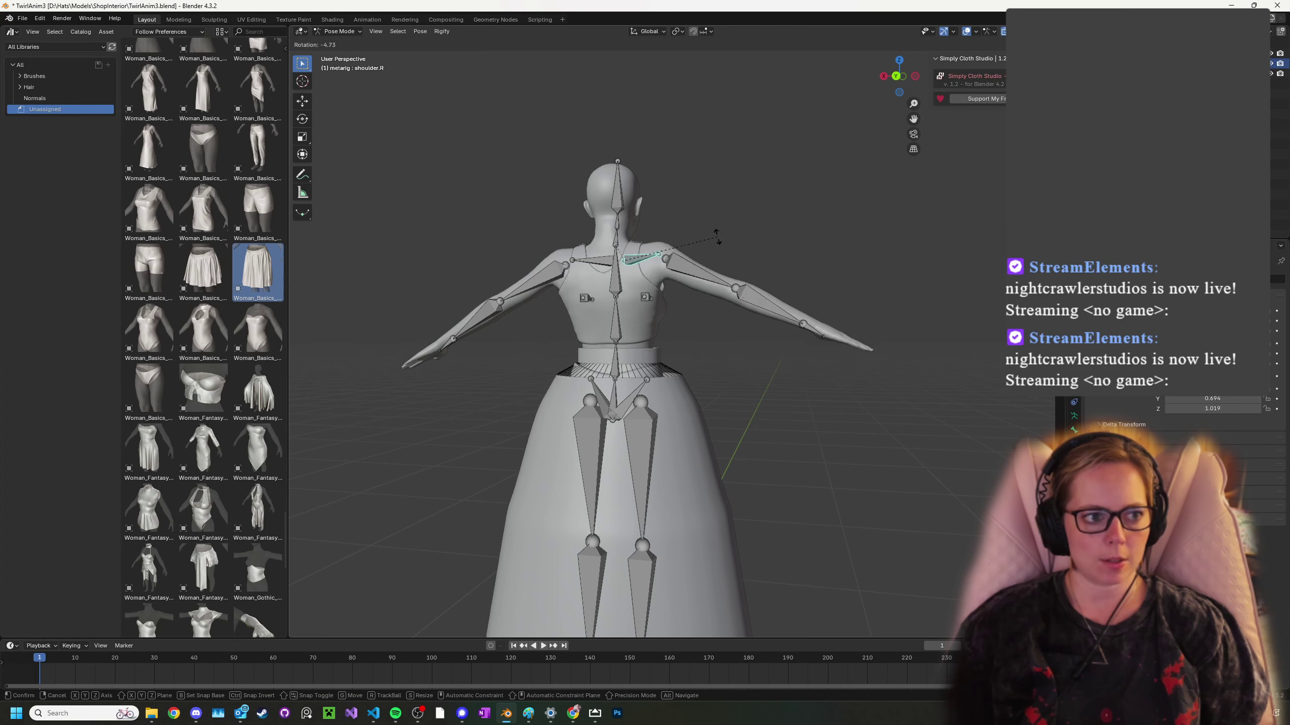
right_click(681, 271)
click(595, 264)
key(r)
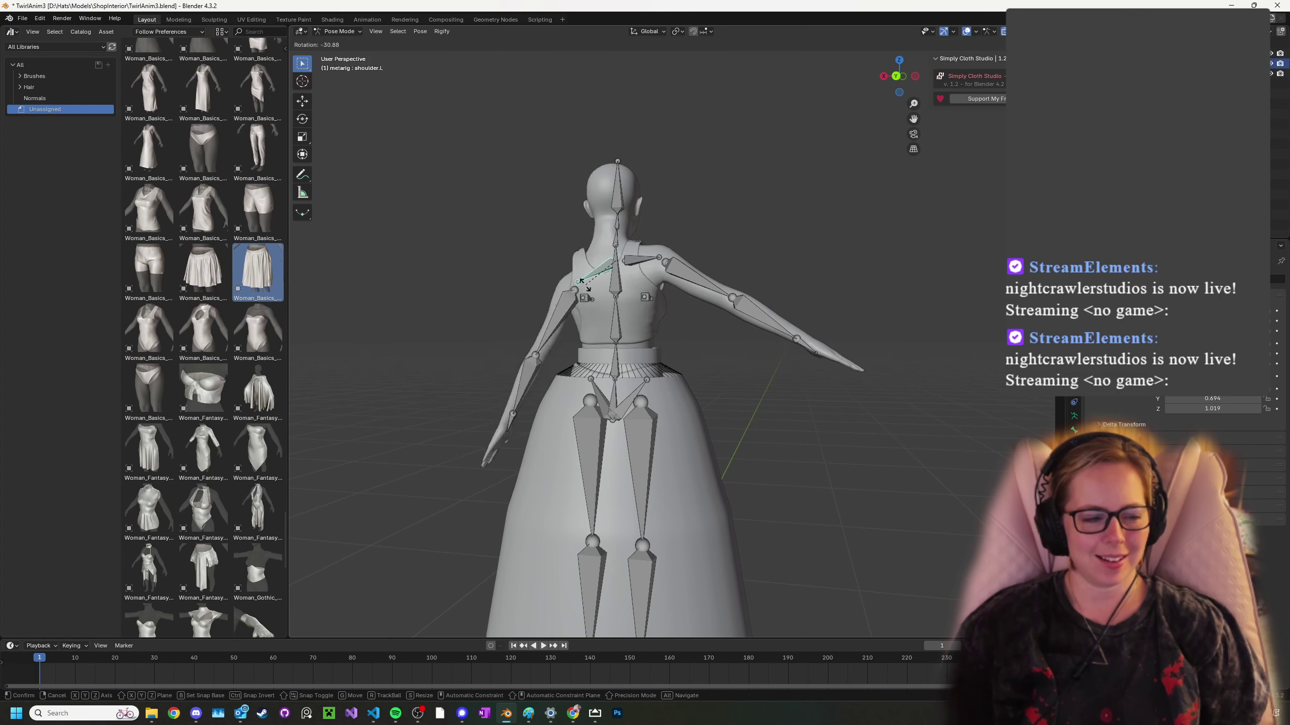
right_click(584, 284)
- Test-rotate the right upper arm bone from the back and front to check the tank top's deformation, cancelling each rotation
click(706, 274)
key(r)
right_click(768, 198)
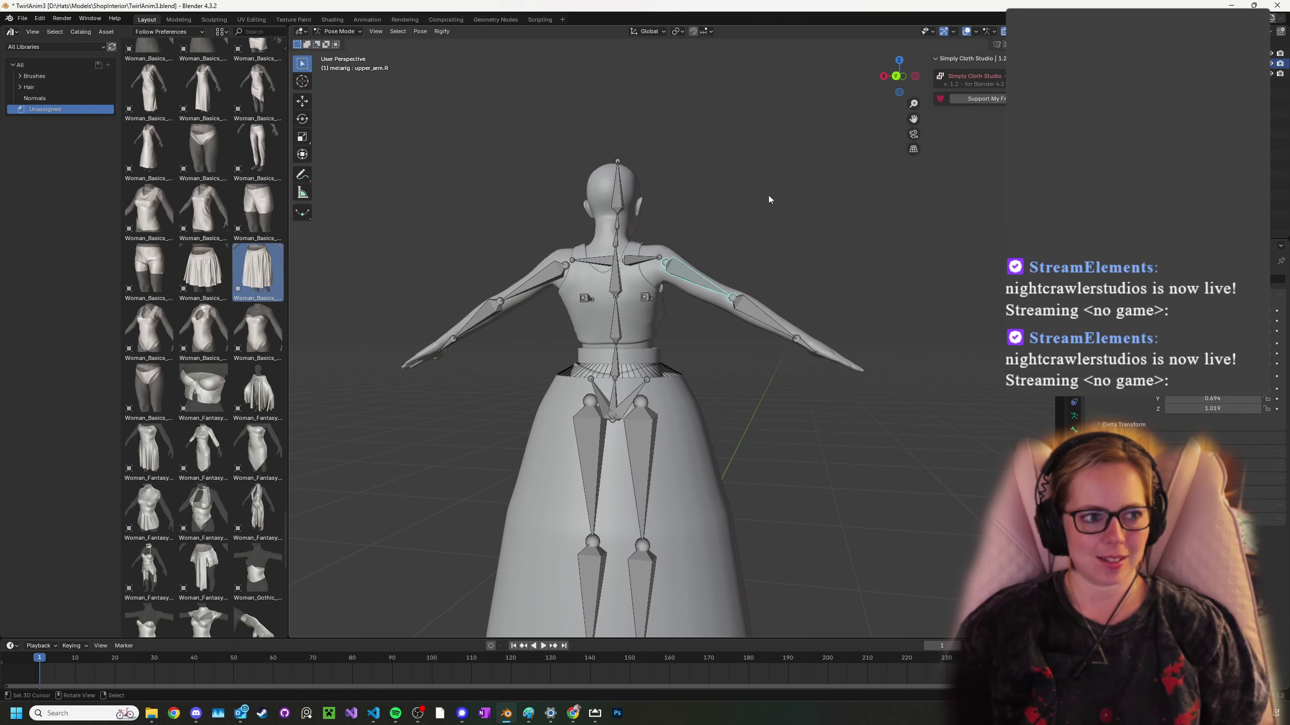
middle_drag(703, 298, 577, 304)
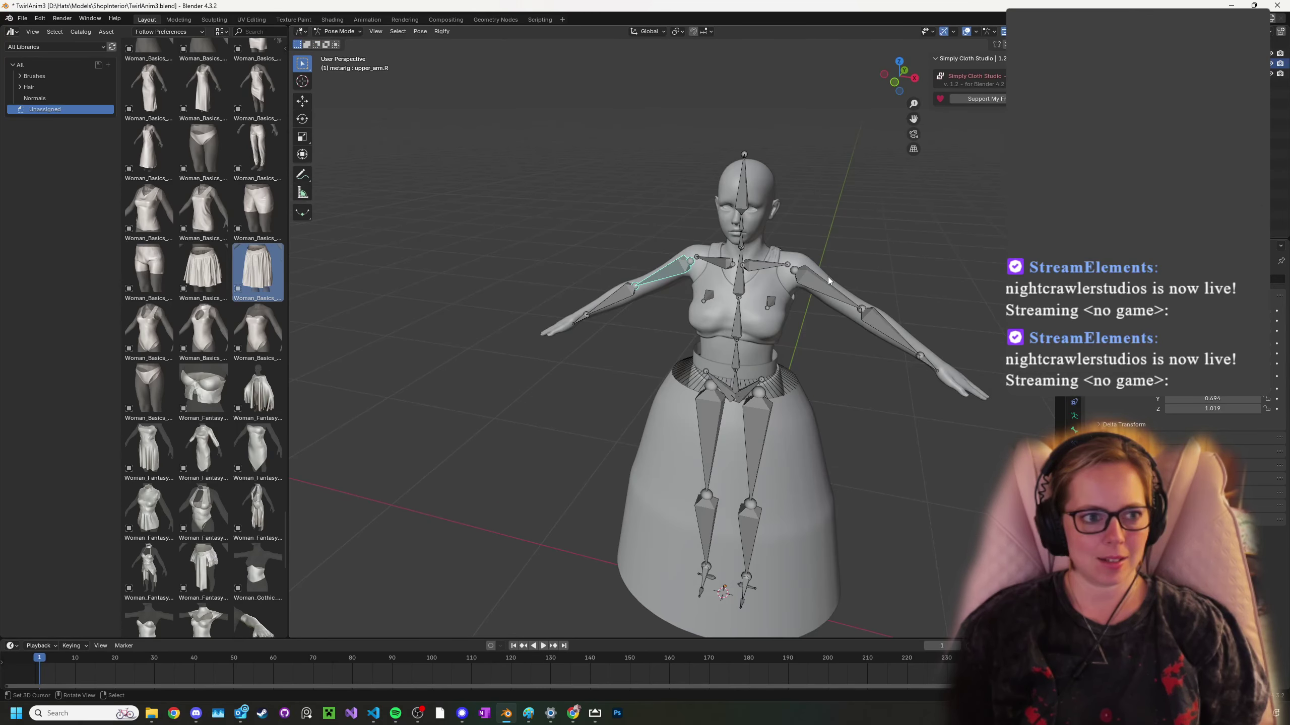
key(r)
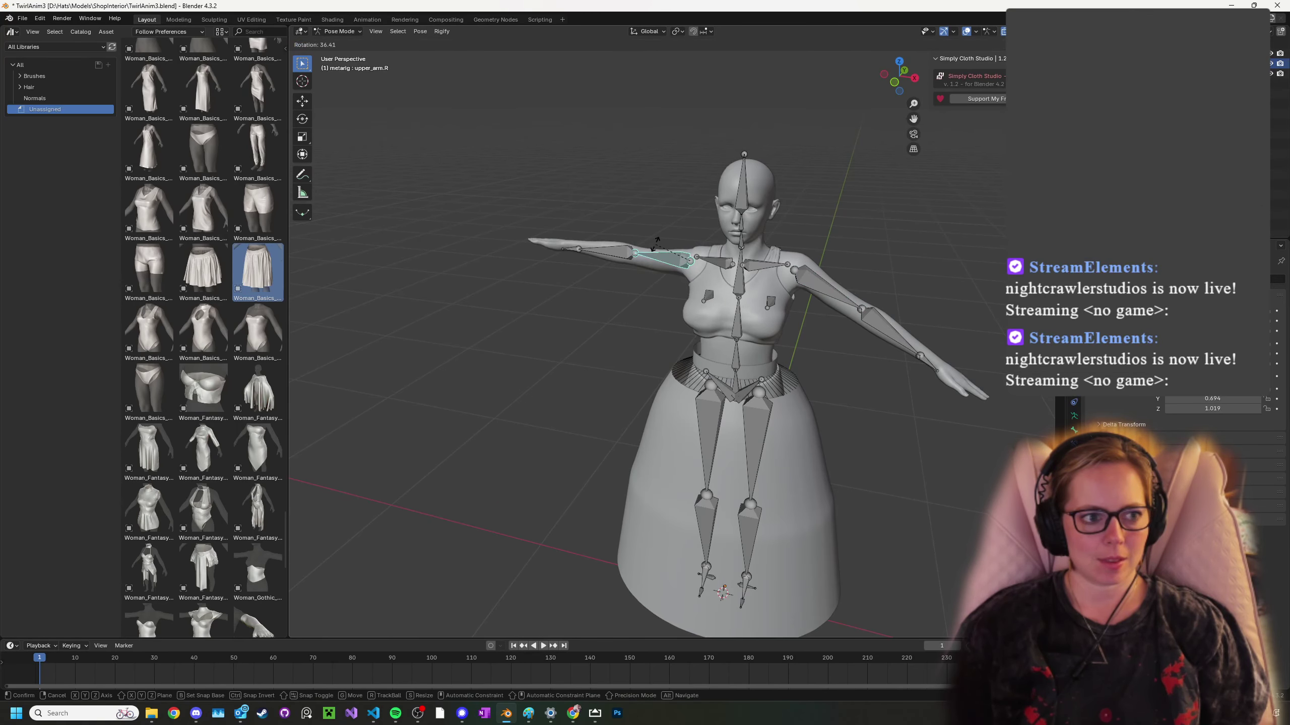
right_click(655, 244)
middle_drag(741, 314, 837, 311)
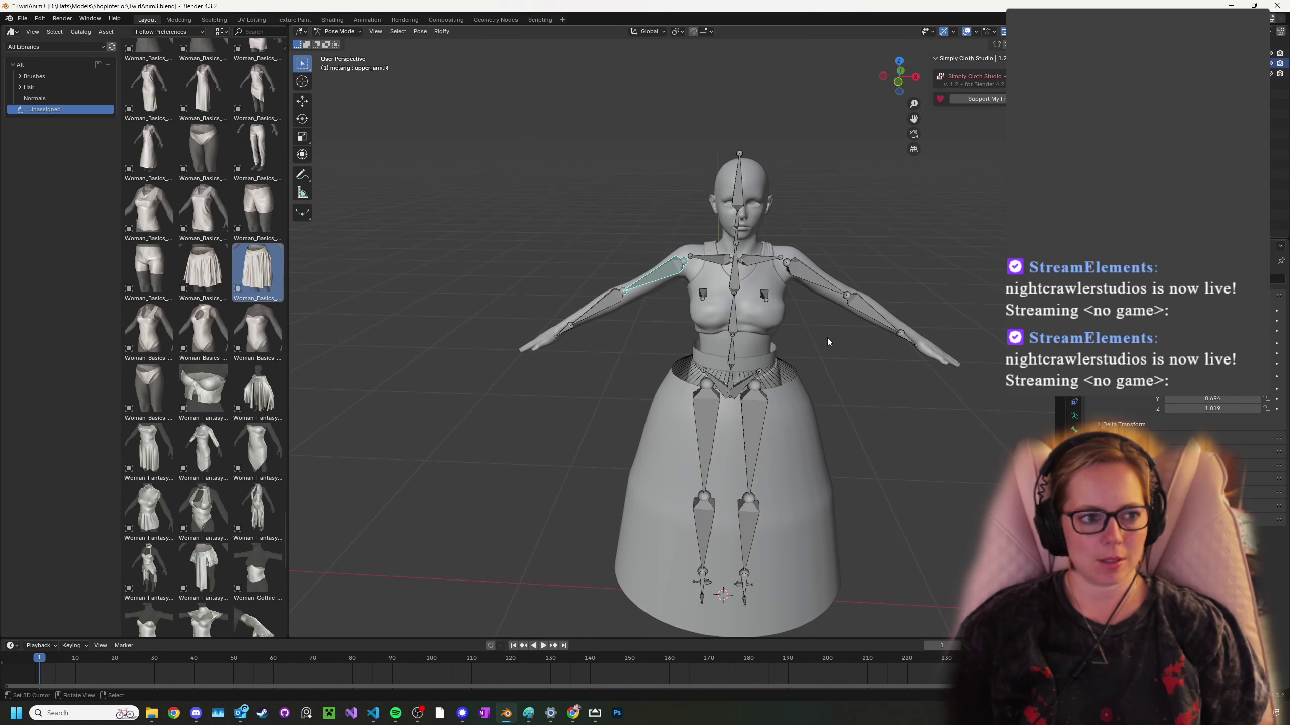
middle_drag(827, 338, 715, 313)
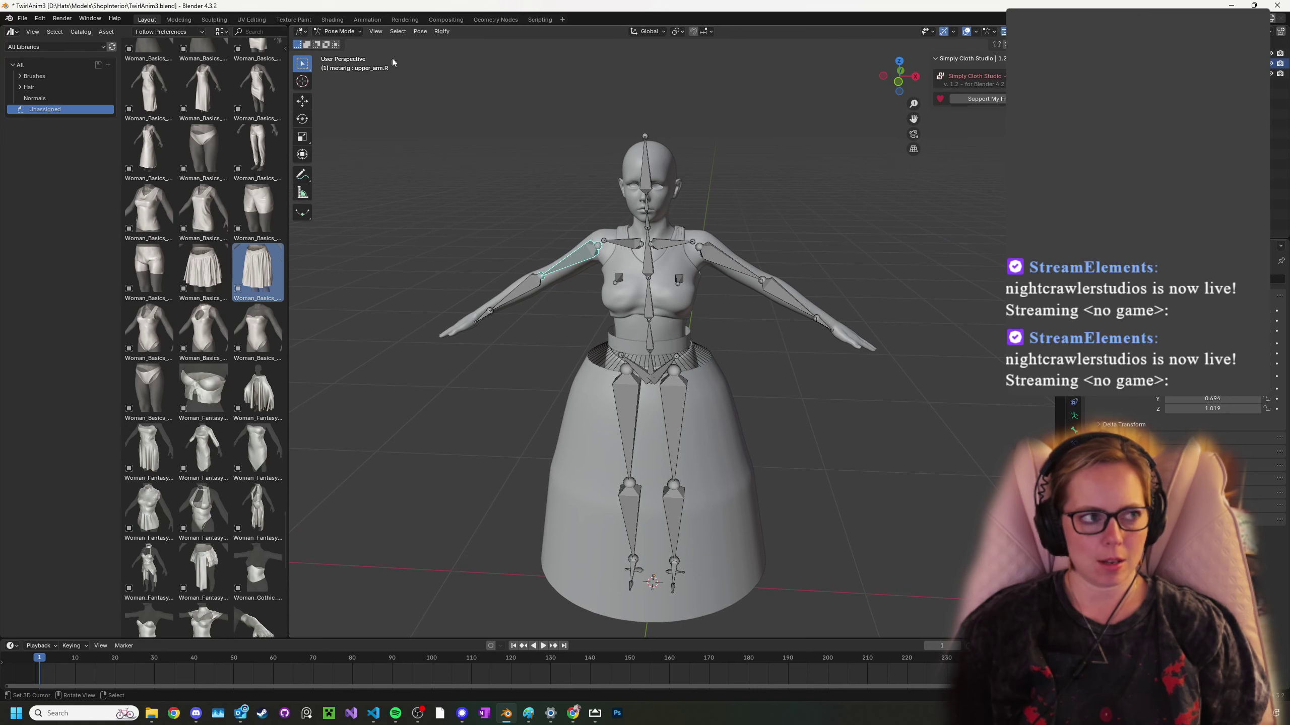
- Return to Object Mode, select the body with the meta-rig as the active object and call up the parenting choices
click(336, 31)
click(343, 43)
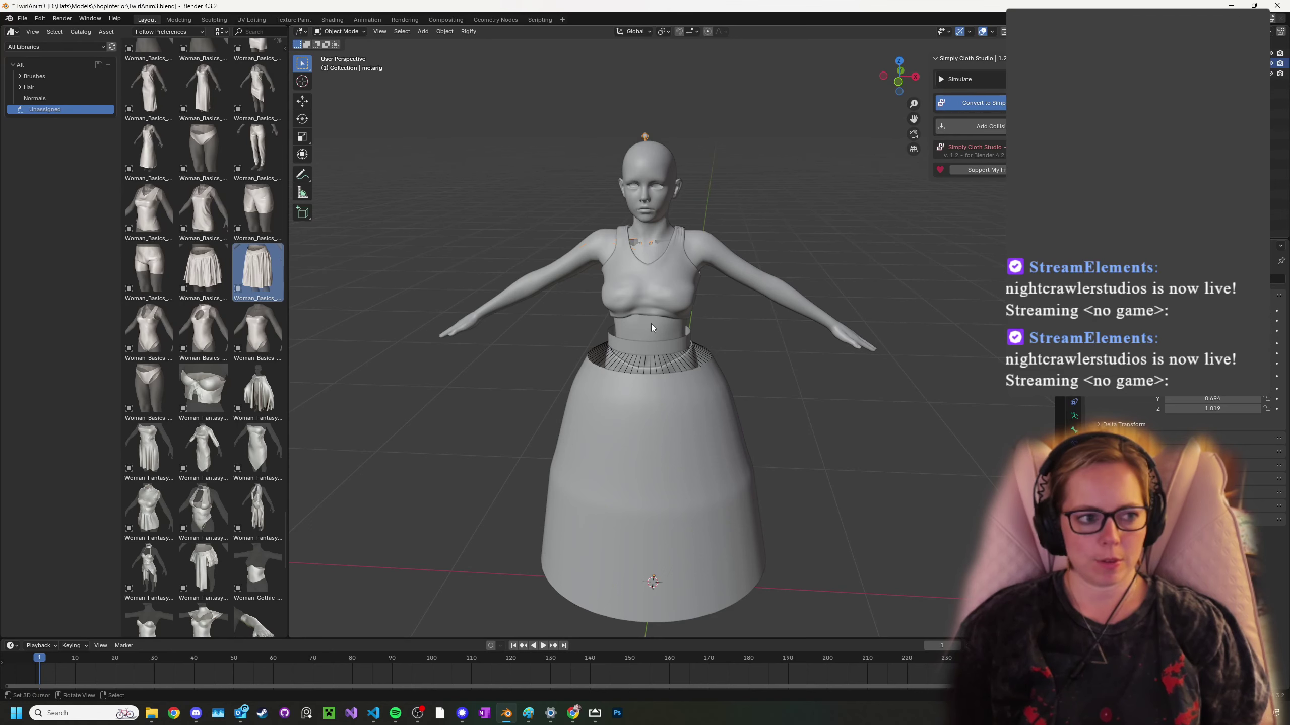
click(654, 338)
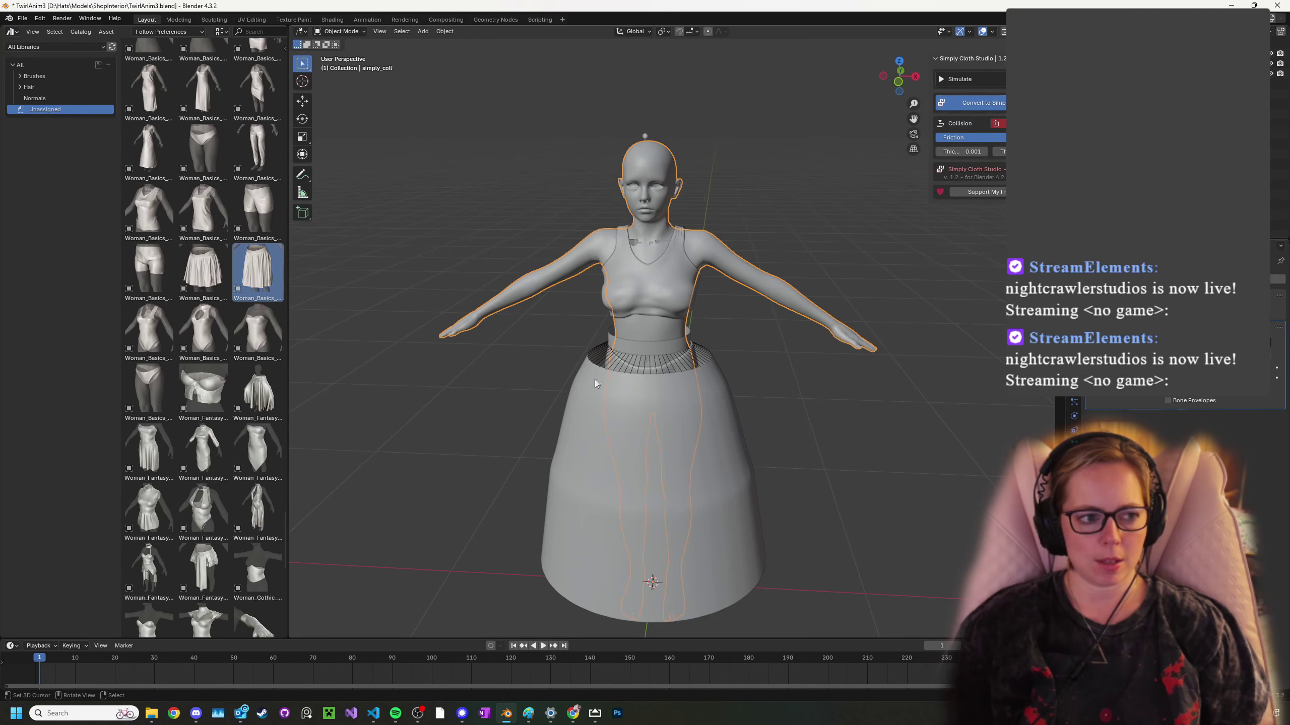
scroll(686, 336, up, 2)
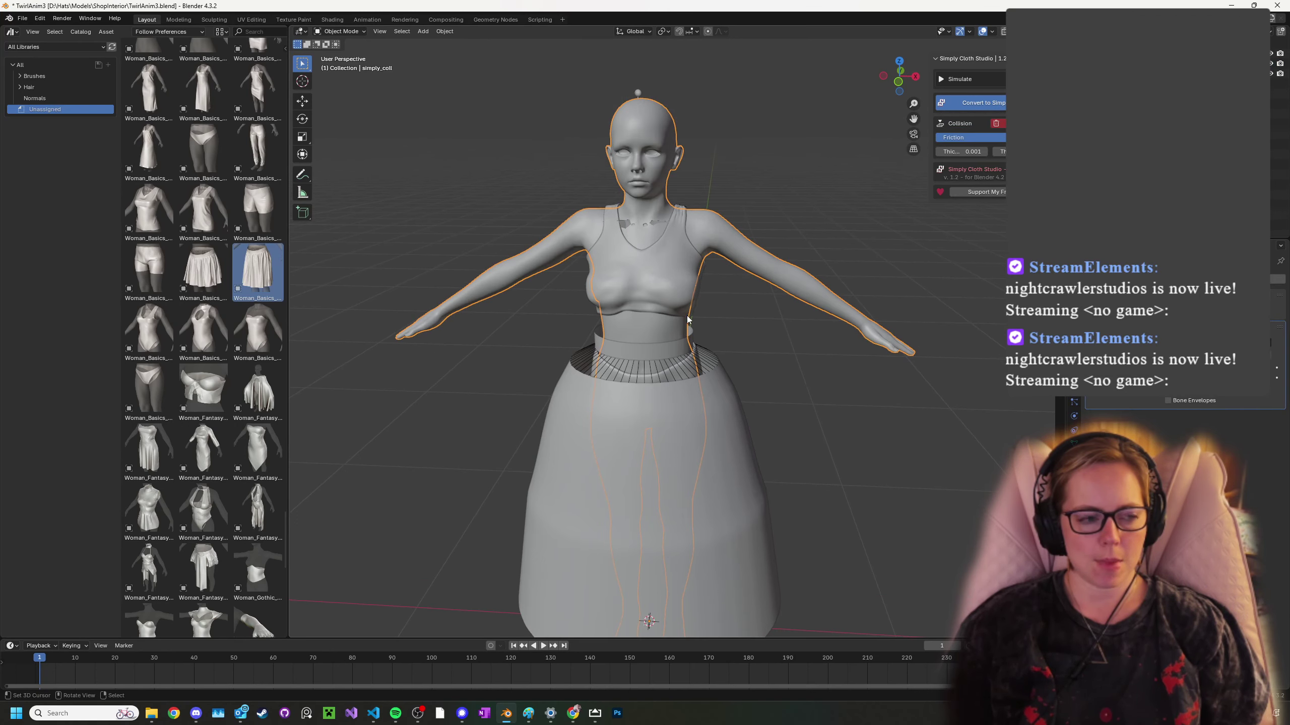
shift+click(625, 226)
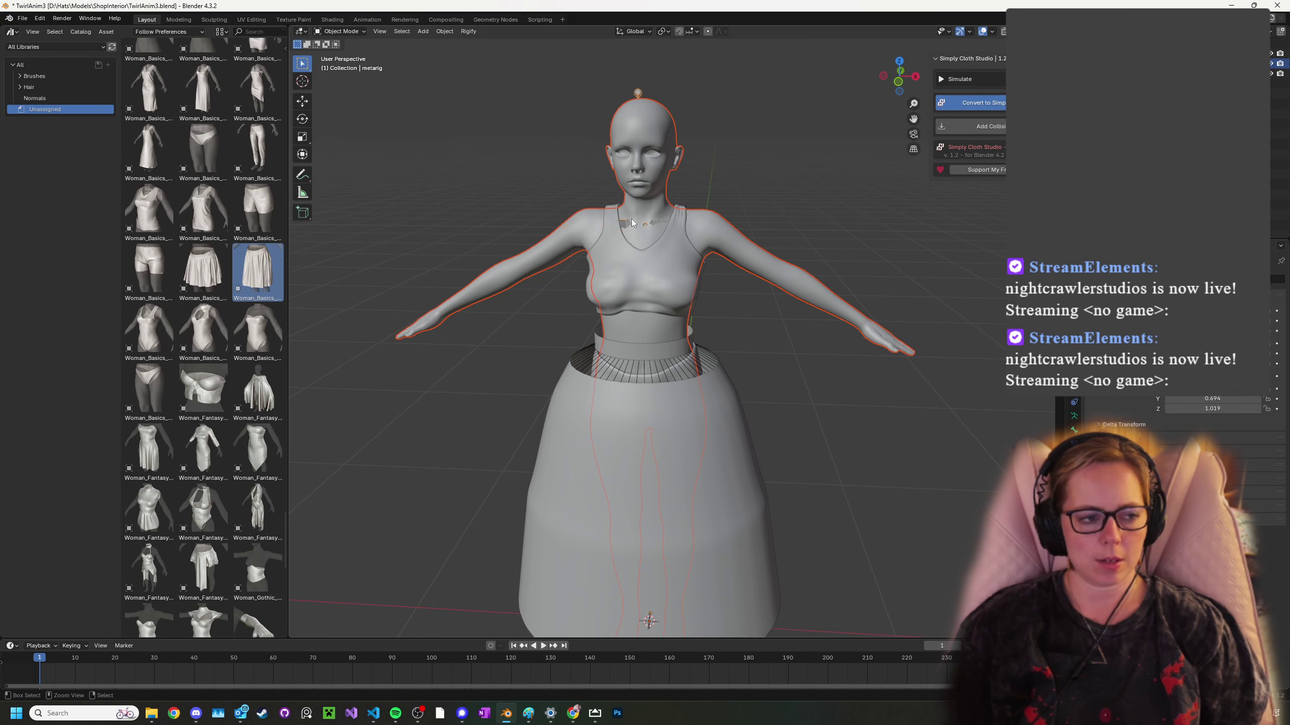
key(ctrl+p)
click(620, 230)
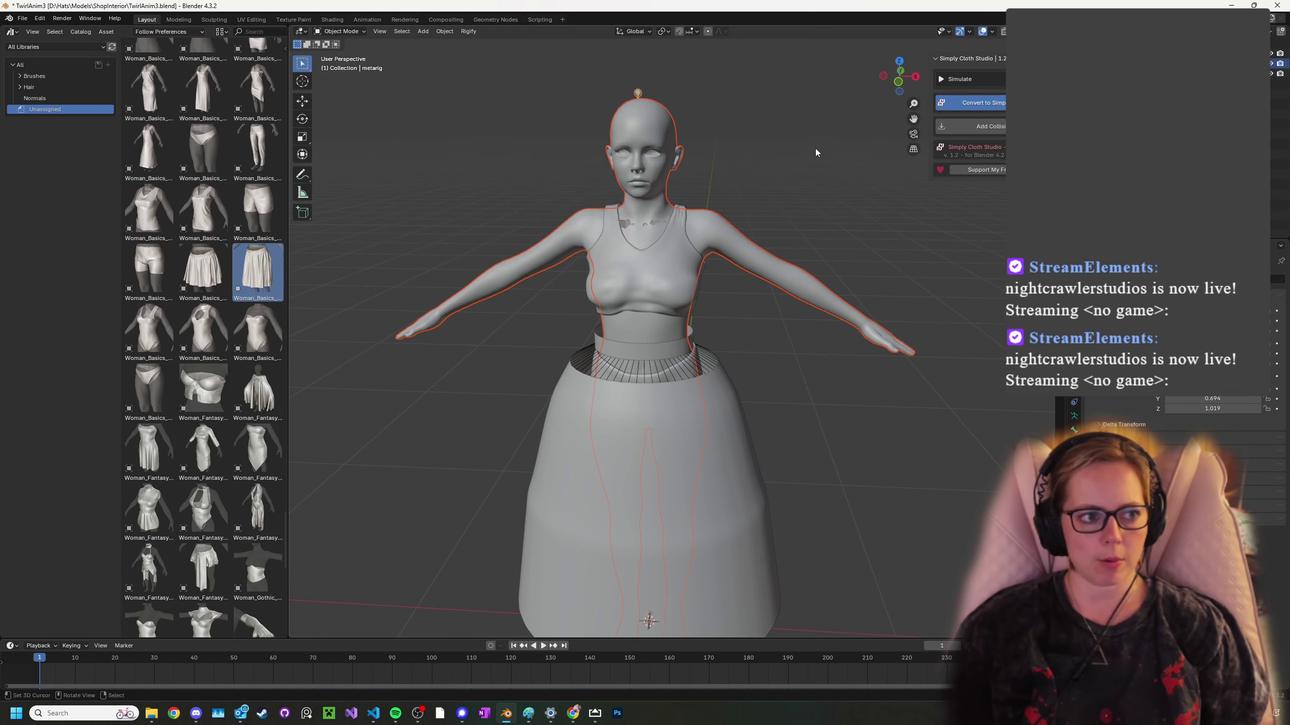
- Select the tank top with the meta-rig as the active object and parent it with envelope weights
click(688, 266)
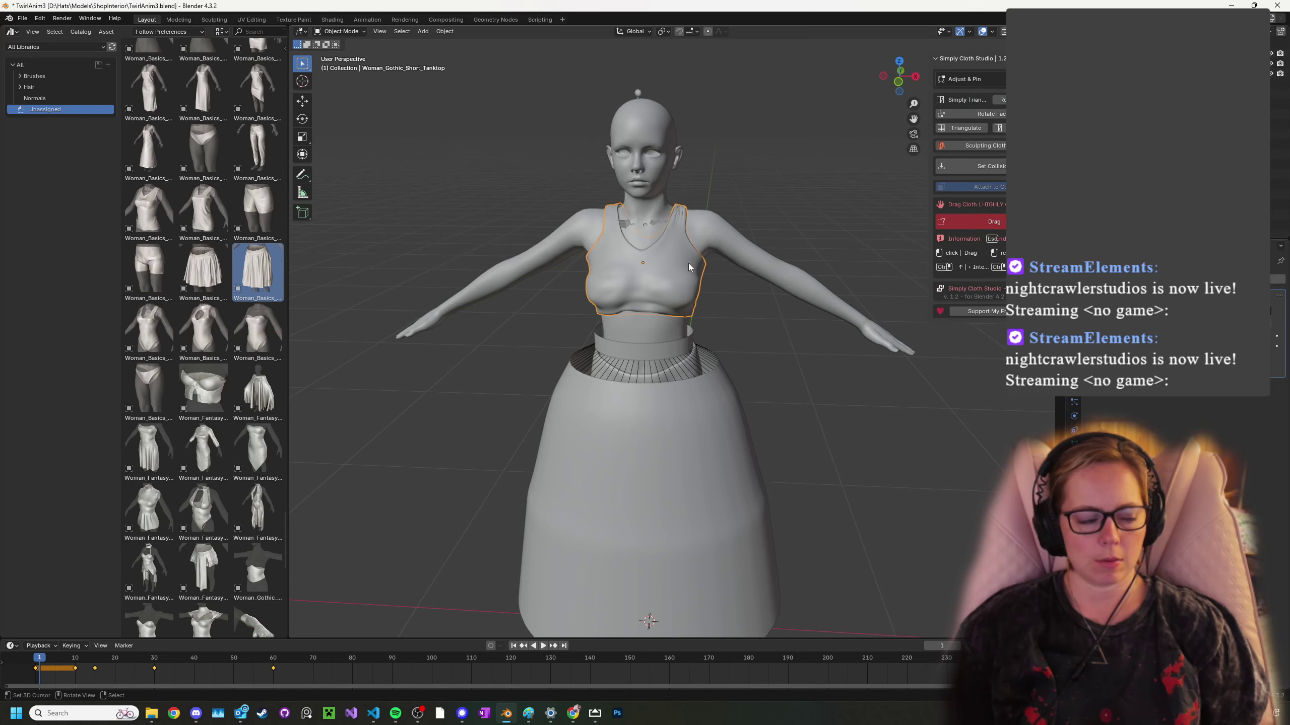
shift+click(627, 229)
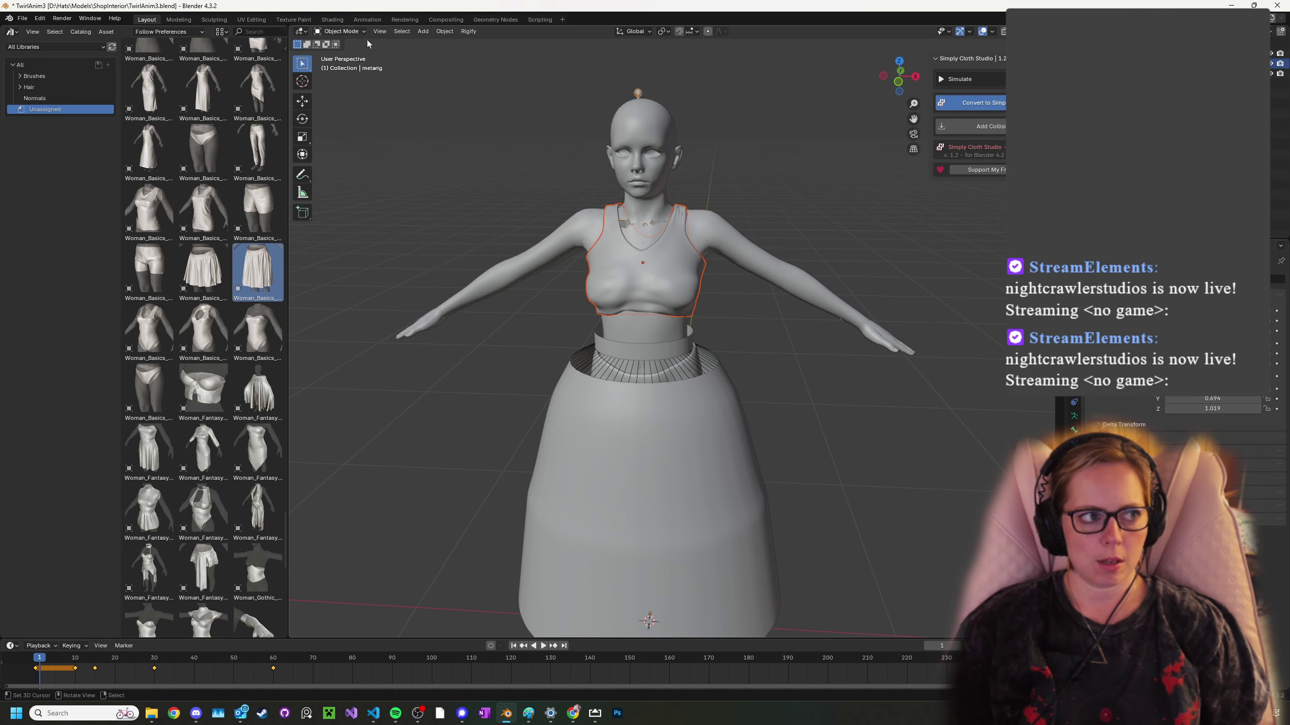
key(ctrl+p)
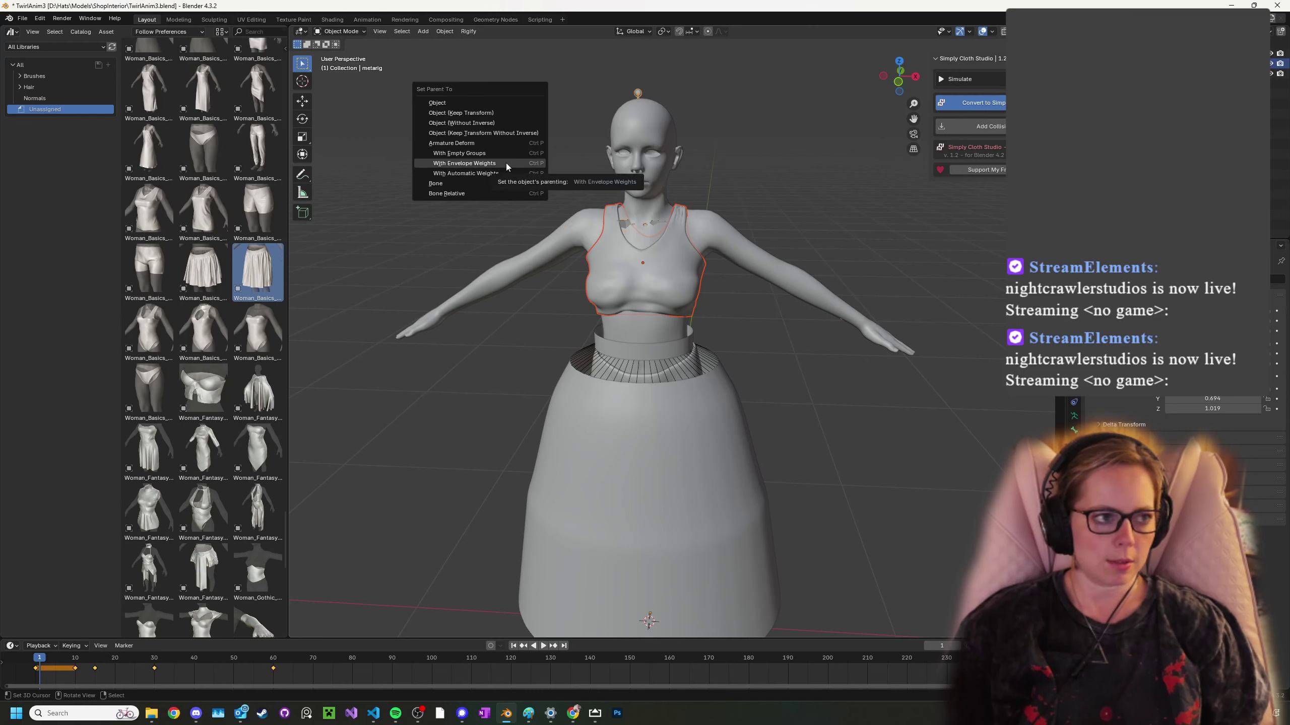
click(506, 163)
click(718, 192)
- Select only the tank top, switch it to Weight Paint mode and look through the available weight operations
click(675, 260)
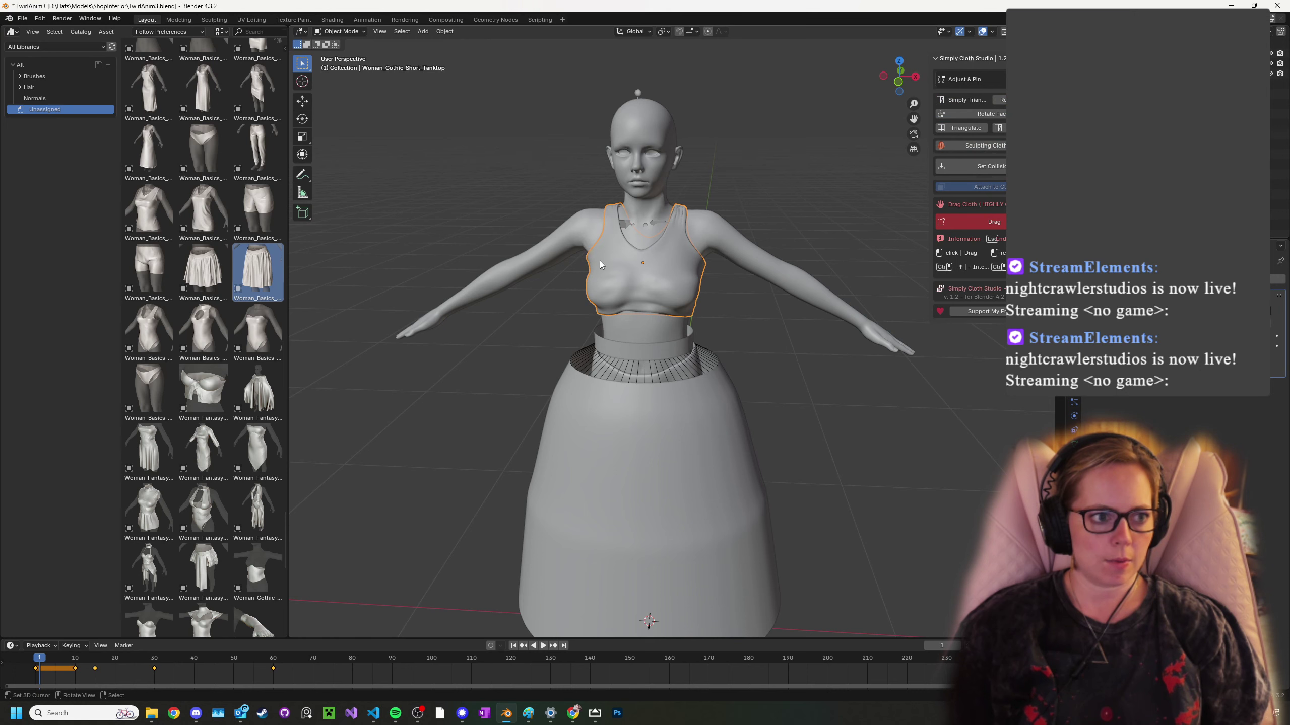
click(340, 31)
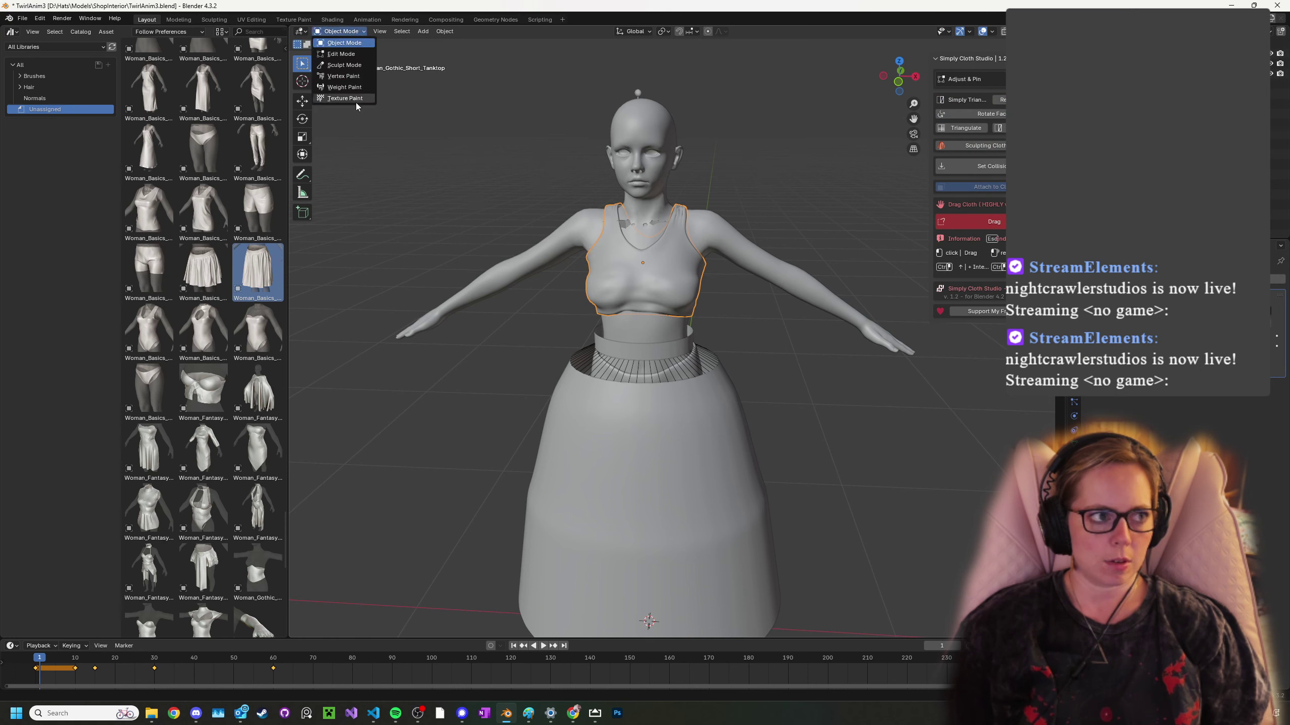
click(348, 87)
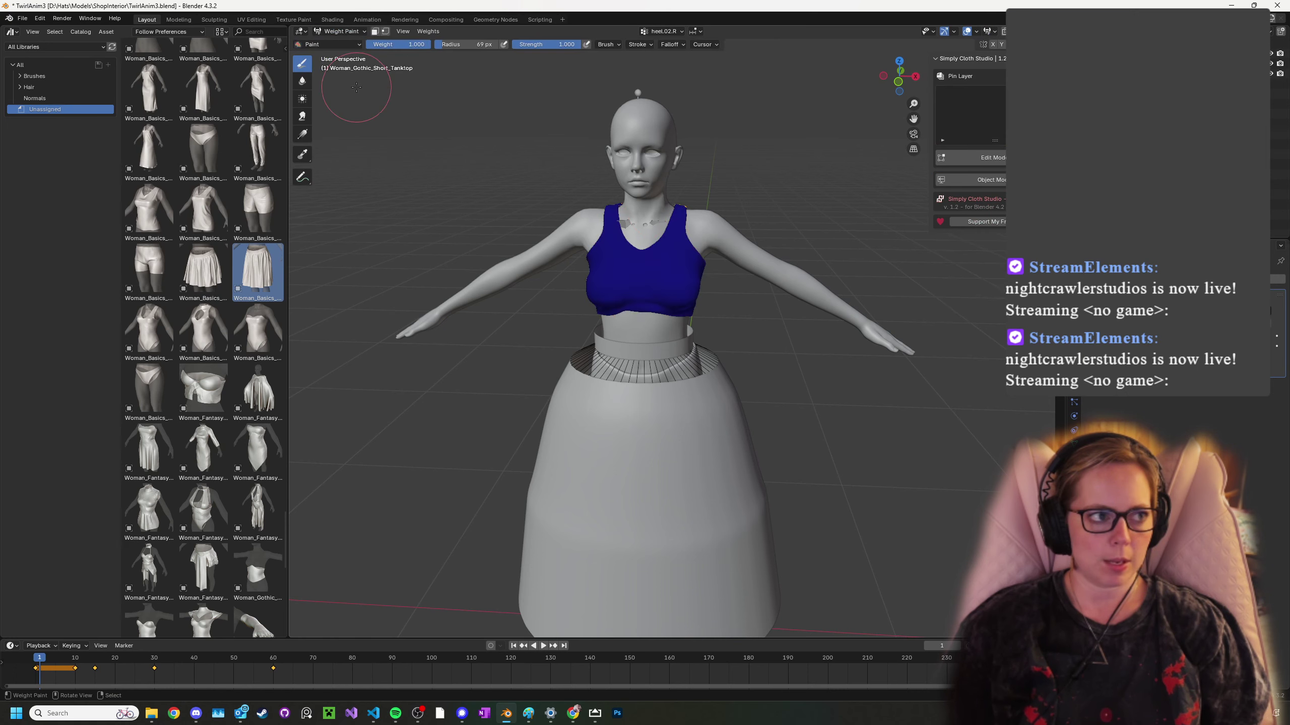
click(433, 33)
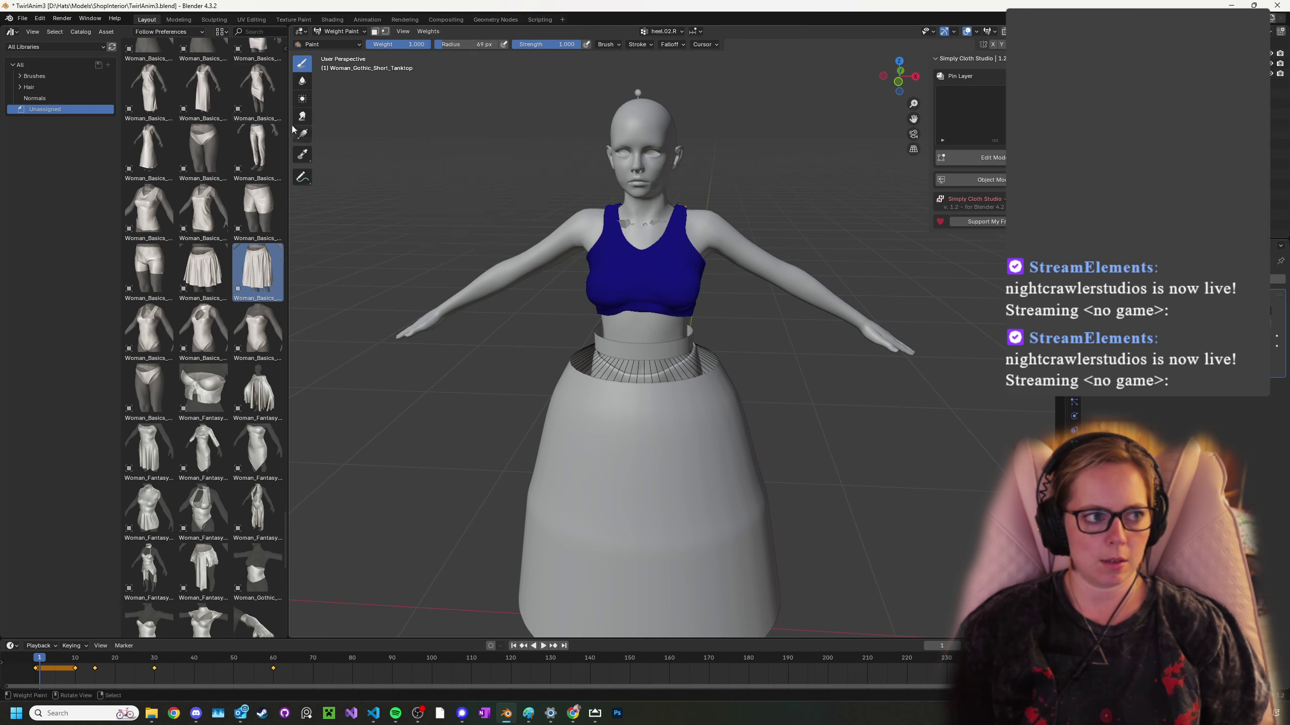
click(359, 31)
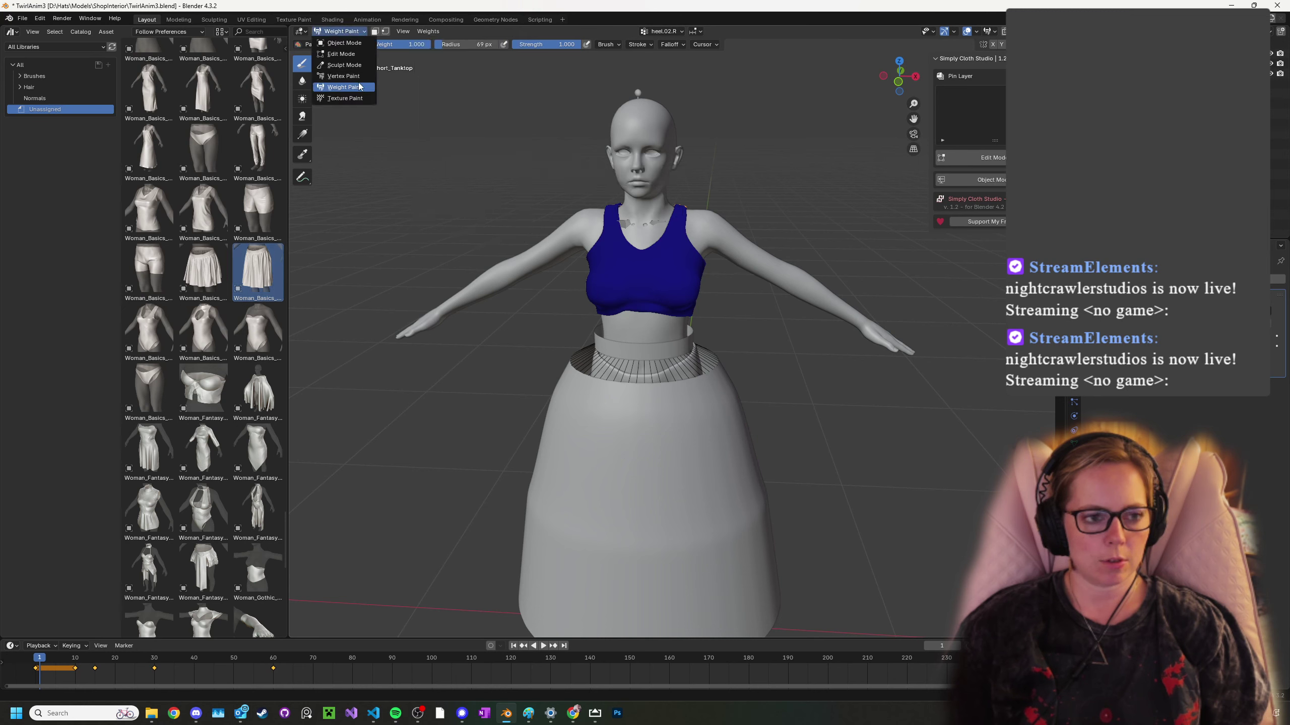
- Return the tank top to Object Mode, then select the meta-rig and switch it to Pose Mode
click(344, 43)
click(793, 151)
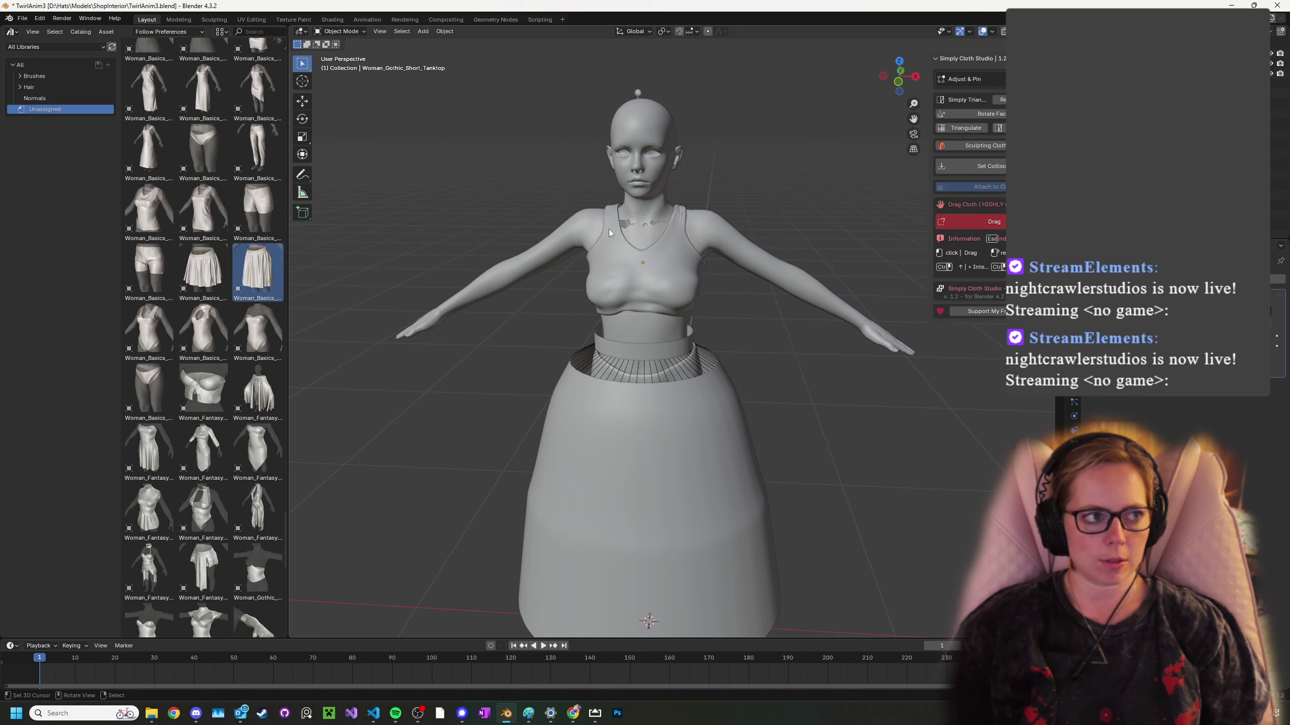
click(628, 224)
click(350, 32)
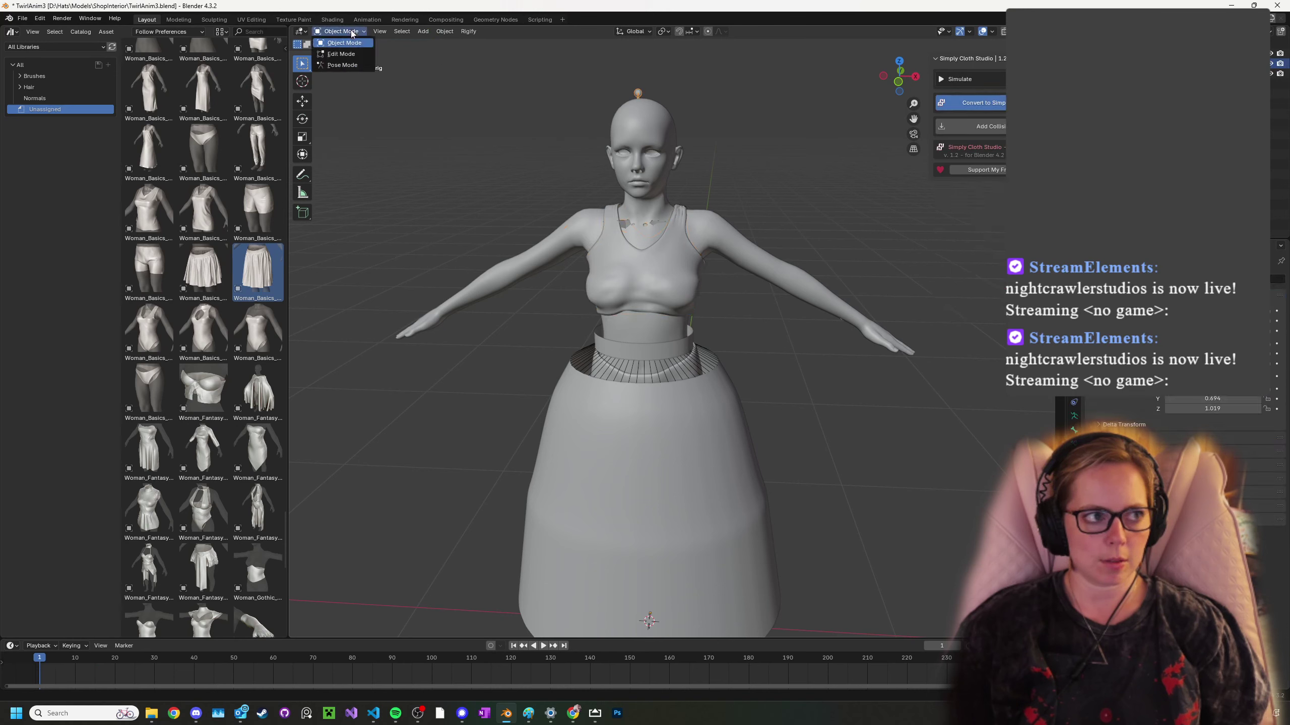
click(343, 65)
- Test-move the left thigh bone under the skirt, cancel the move and check the figure from the side
click(679, 416)
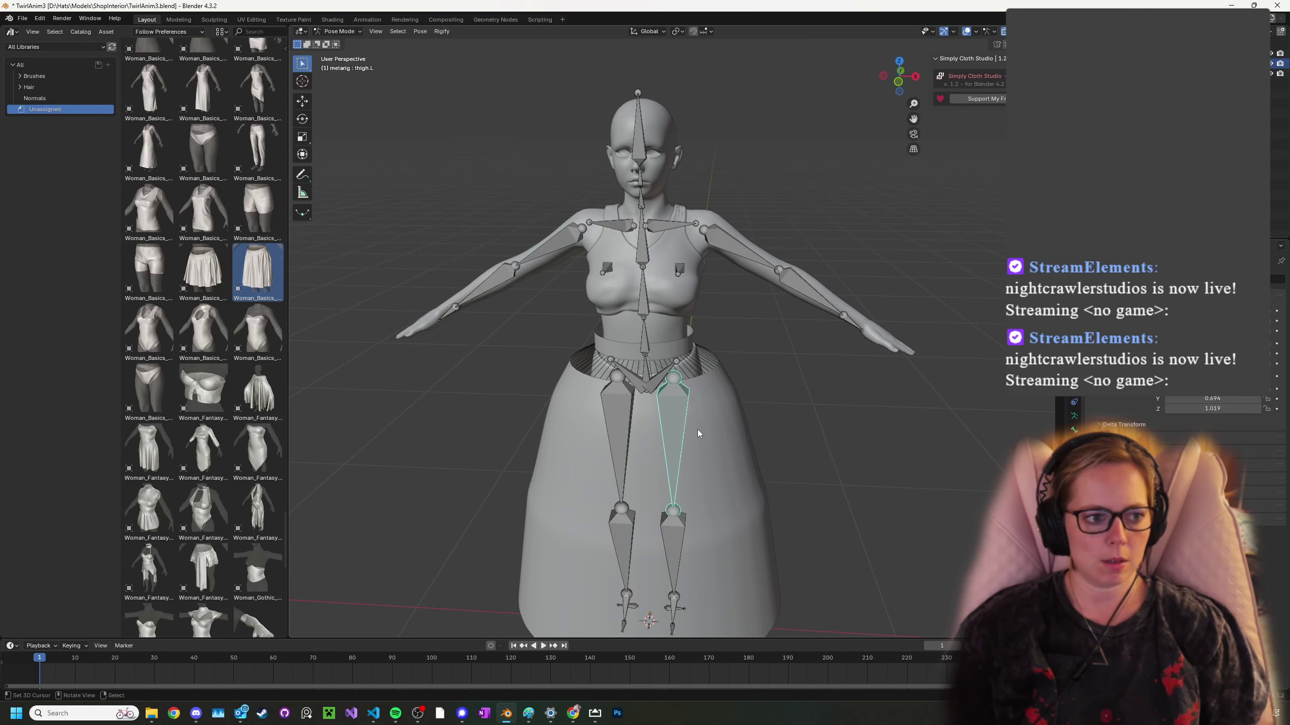
key(g)
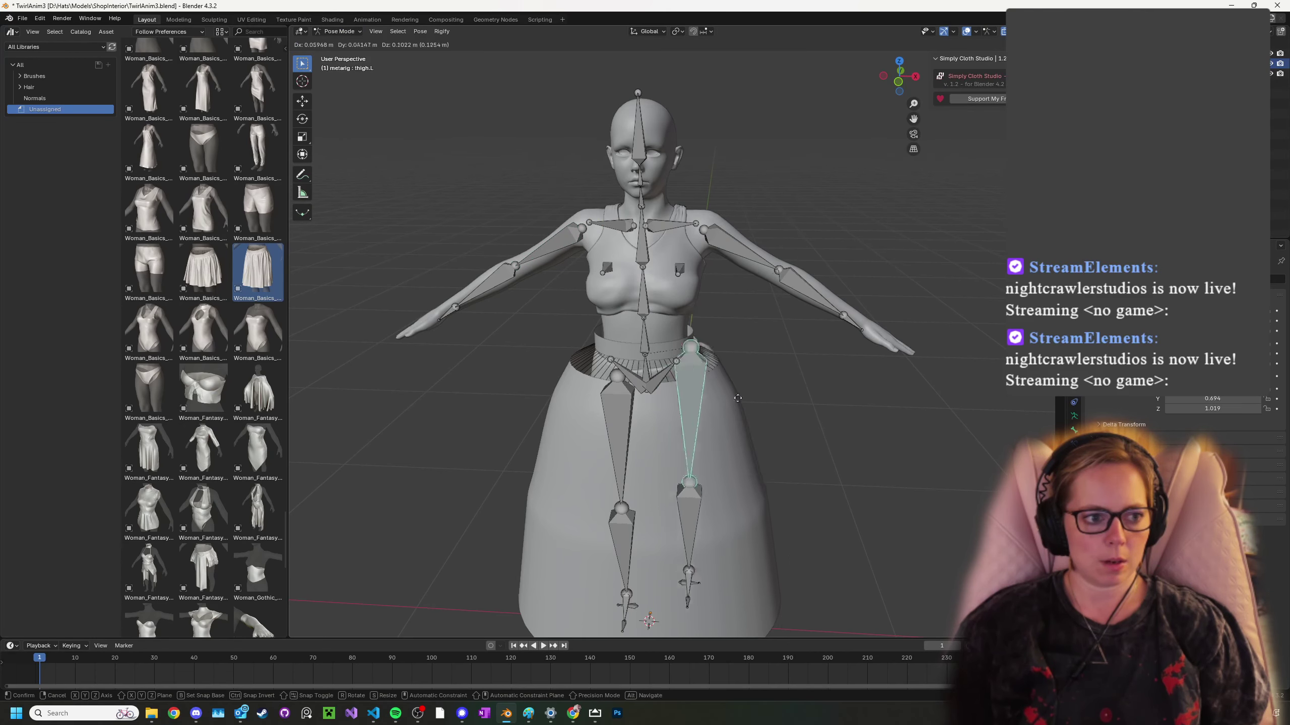
key(Escape)
middle_drag(868, 287, 697, 522)
click(730, 523)
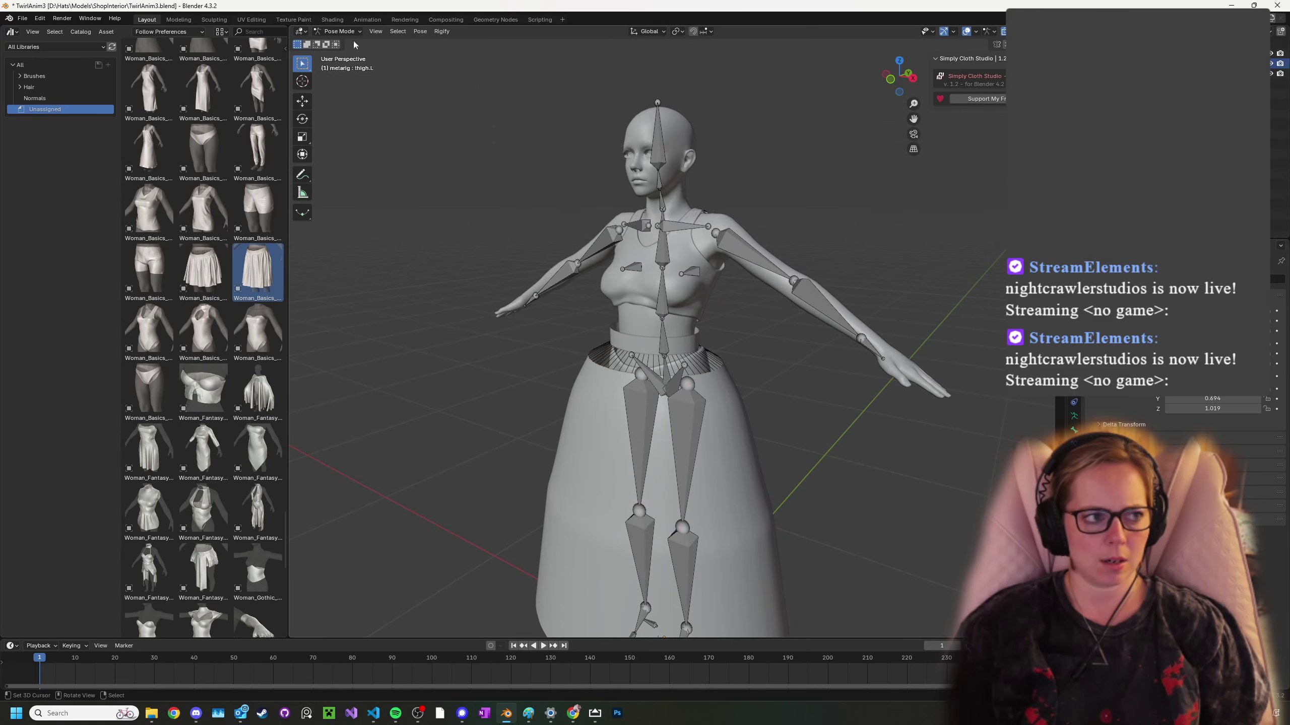
- Return to Object Mode, select the long skirt and move it along X until it is clear of the mannequin
click(337, 31)
click(337, 40)
click(749, 517)
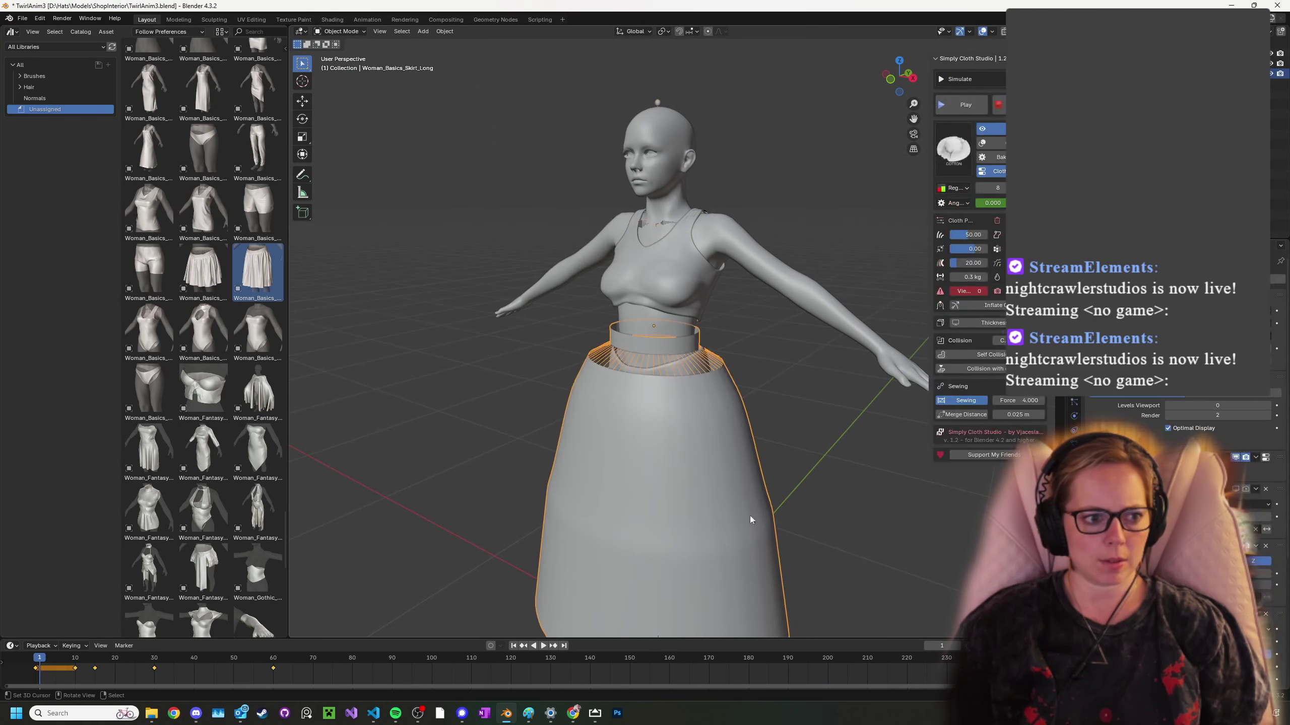
key(g)
click(544, 485)
middle_drag(764, 458, 495, 493)
right_click(491, 485)
key(g)
key(x)
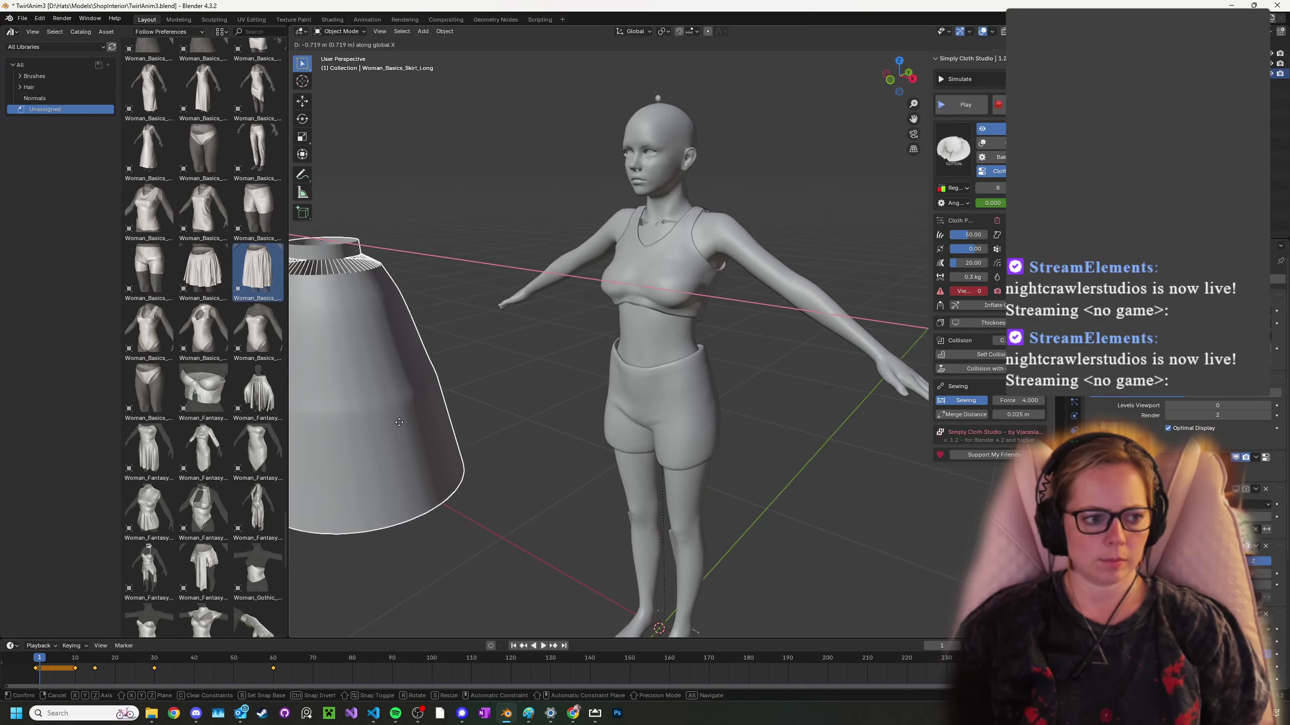
click(373, 465)
- Turn on X-ray, select the meta-rig through the body and switch it to Pose Mode
scroll(706, 439, down, 1)
middle_drag(705, 440, 730, 430)
right_click(703, 449)
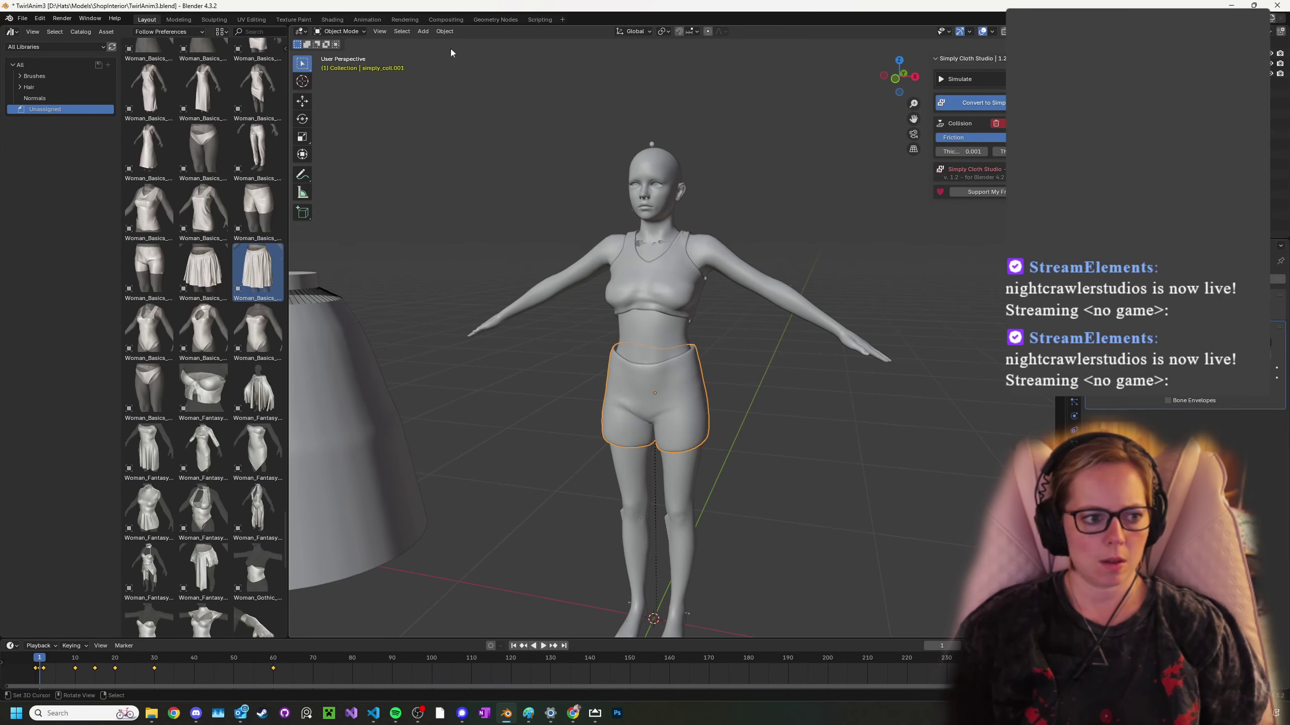
middle_drag(649, 568, 671, 568)
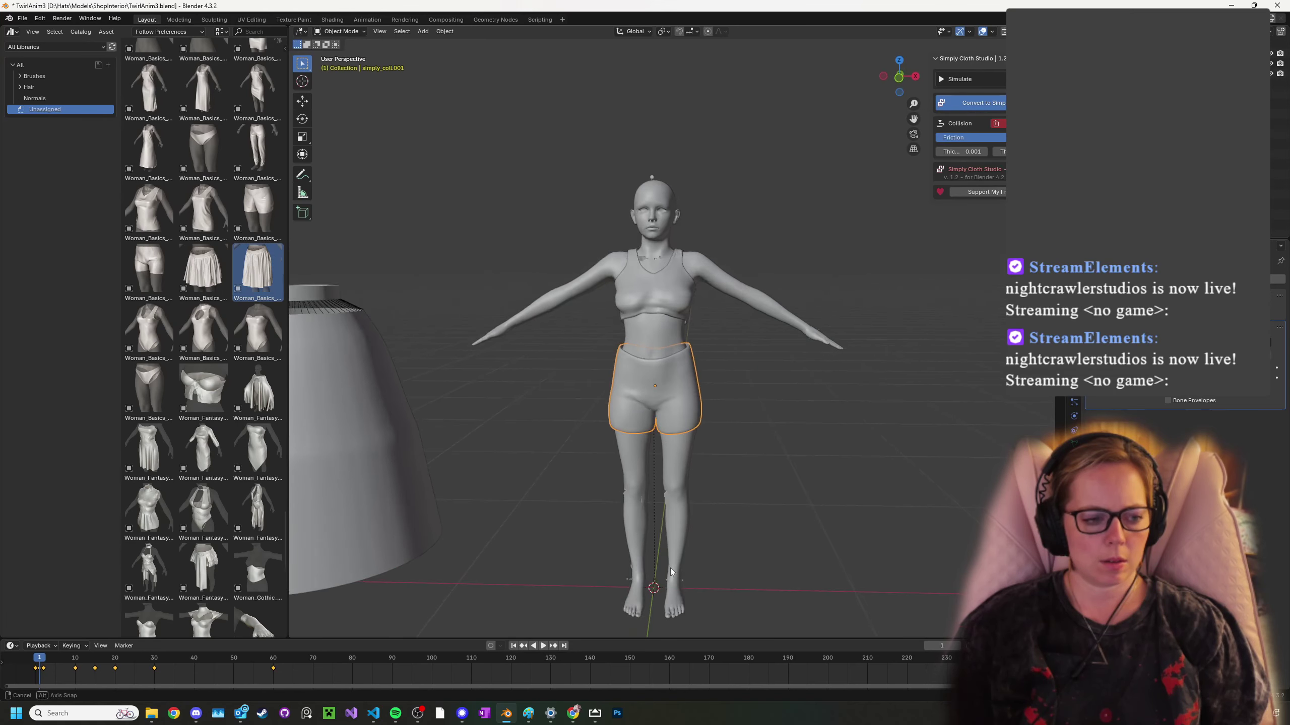
right_click(628, 578)
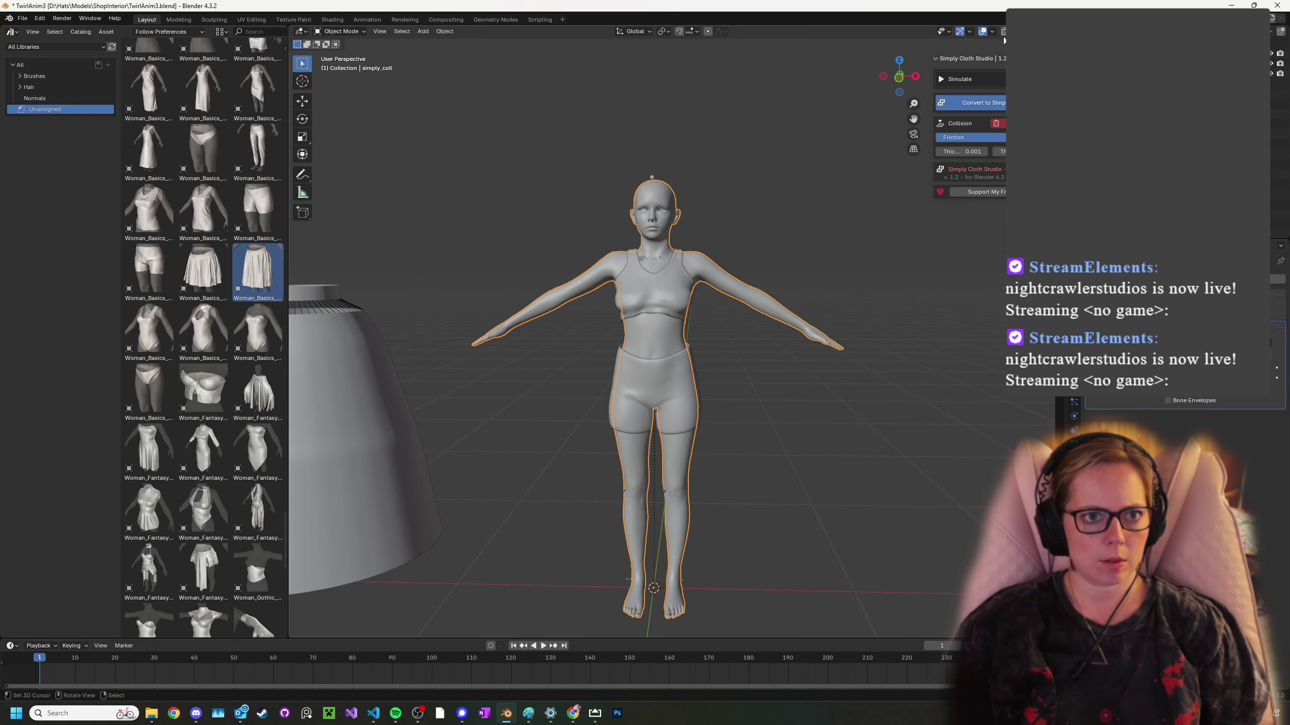
key(alt+z)
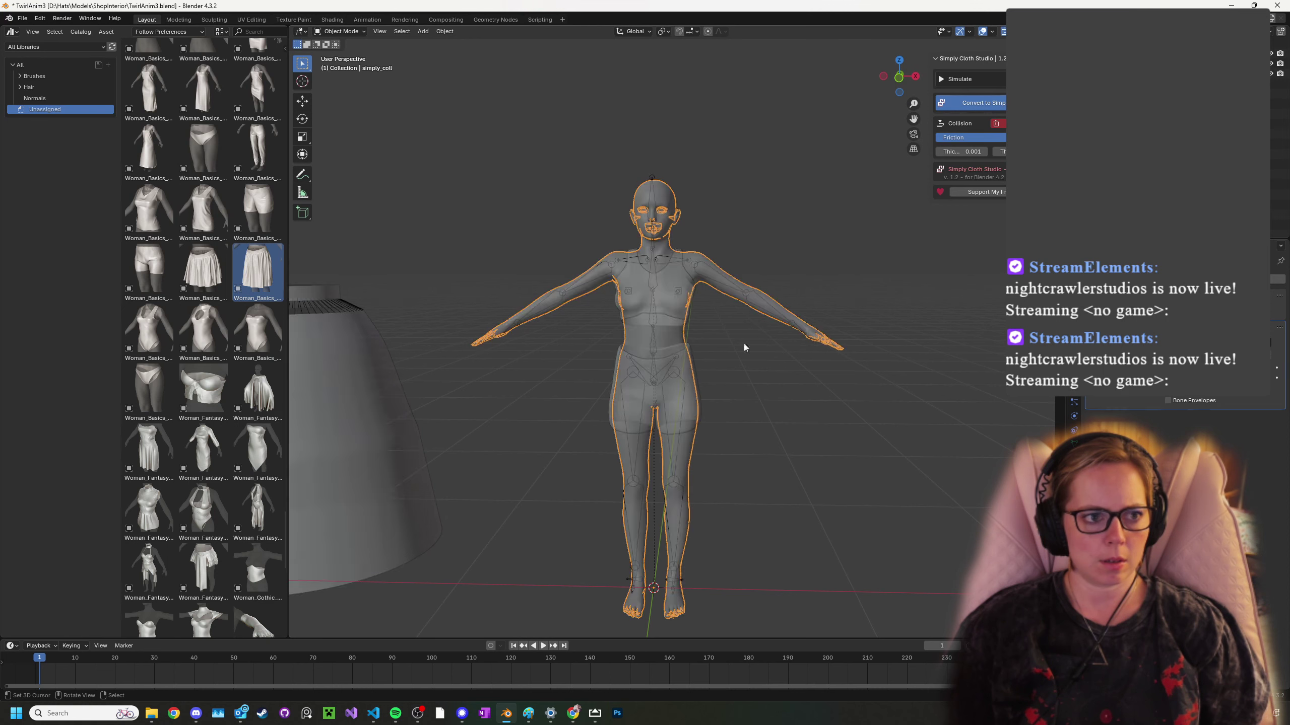
right_click(676, 400)
right_click(679, 447)
right_click(681, 438)
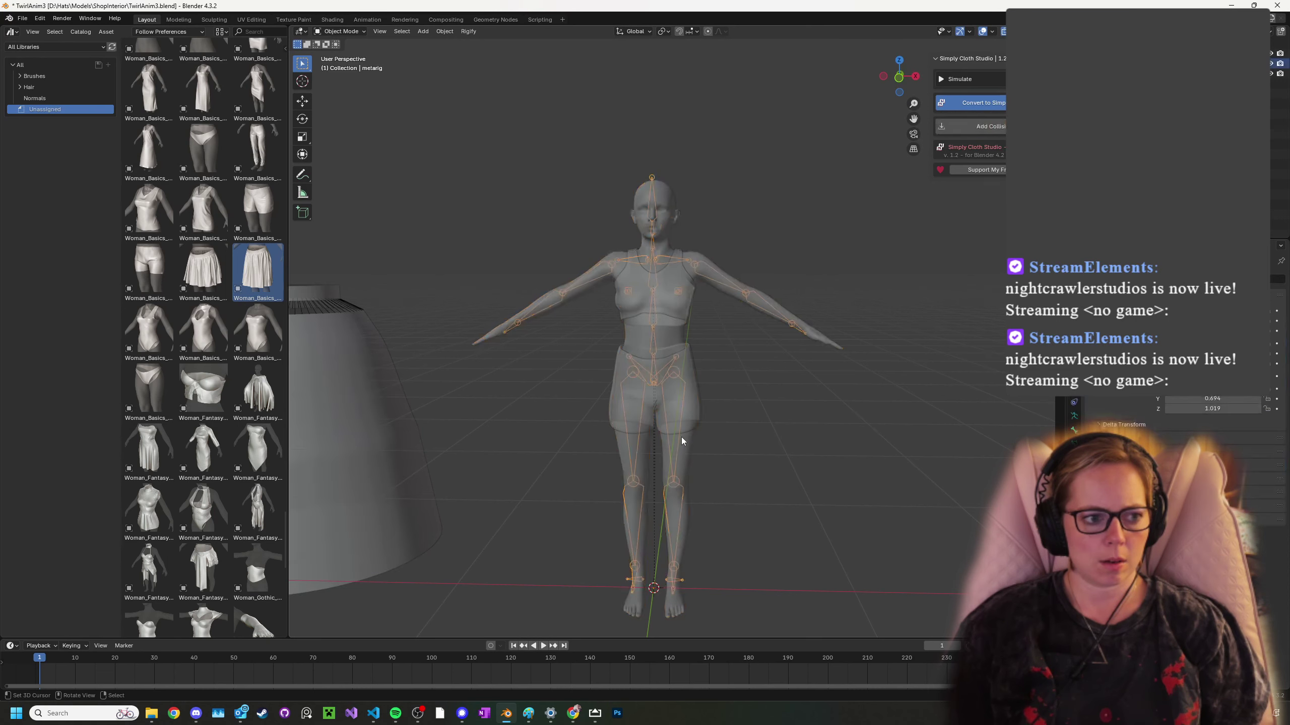
click(339, 31)
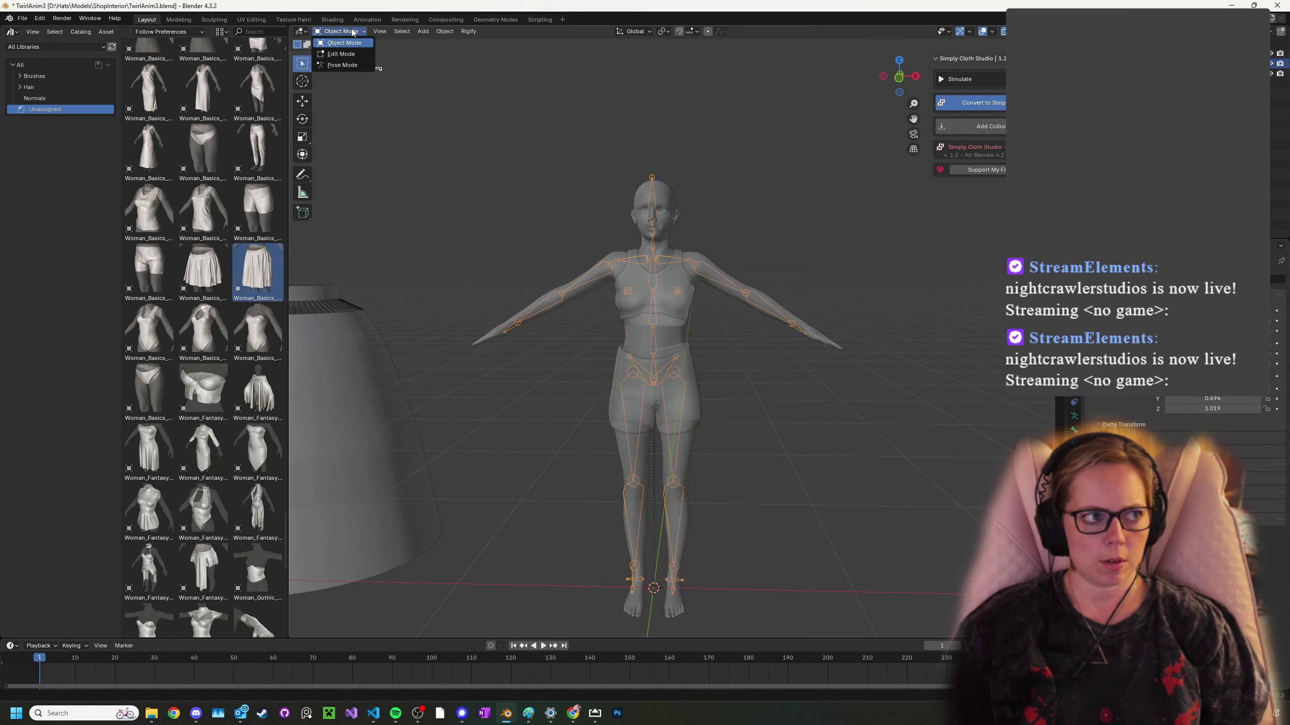
click(350, 65)
- Test-rotate the left and right thigh bones to check the leg and hip collider deformation, cancelling each rotation
right_click(682, 401)
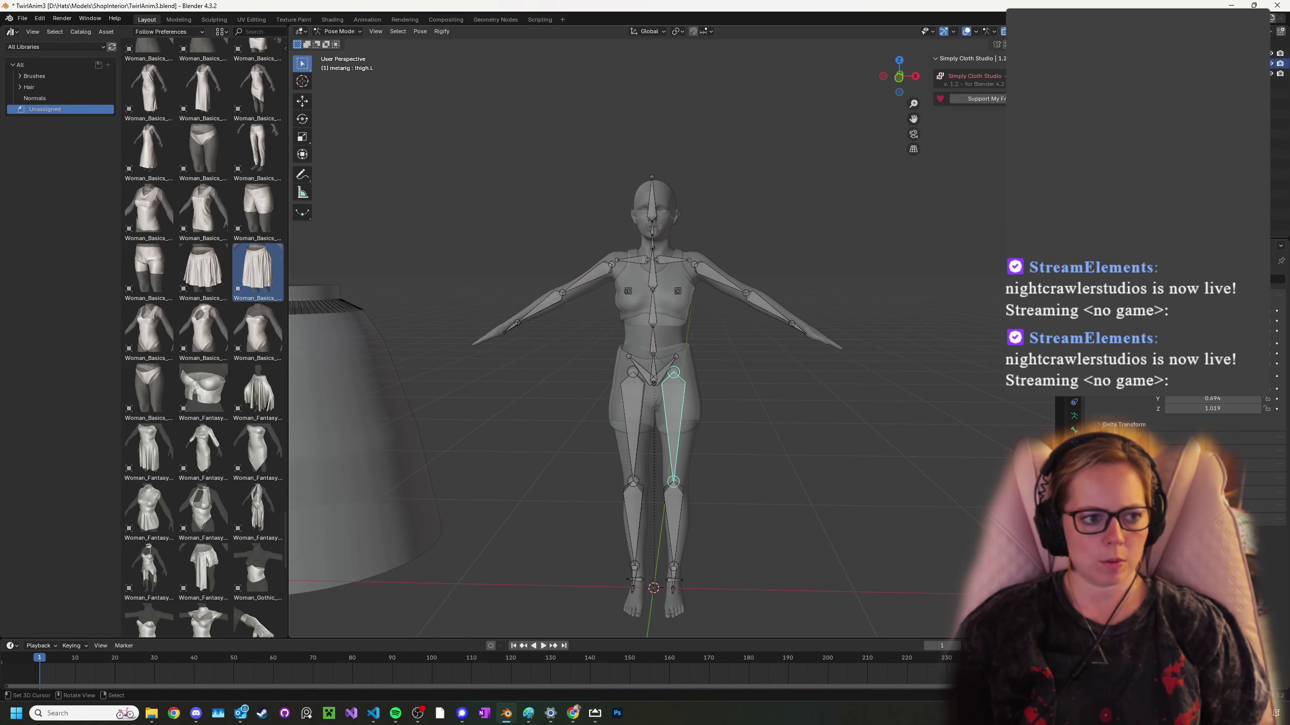
key(r)
right_click(790, 441)
right_click(644, 423)
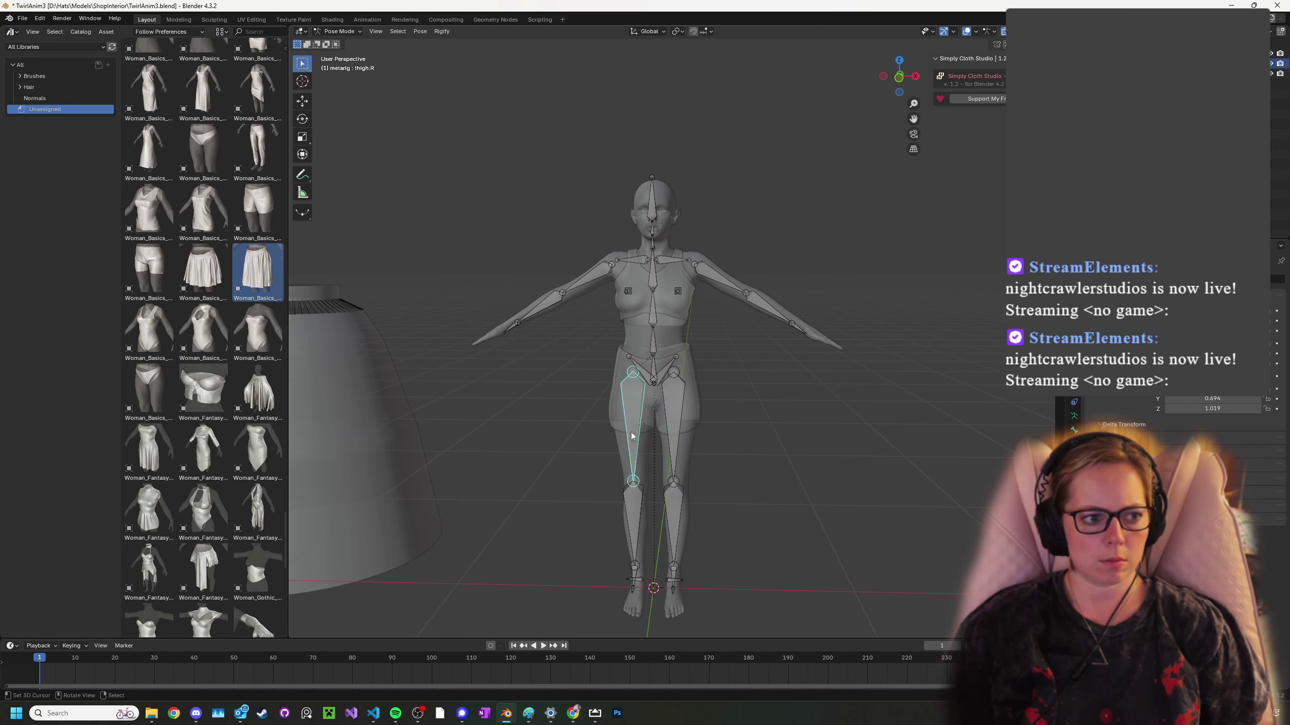
key(r)
right_click(661, 447)
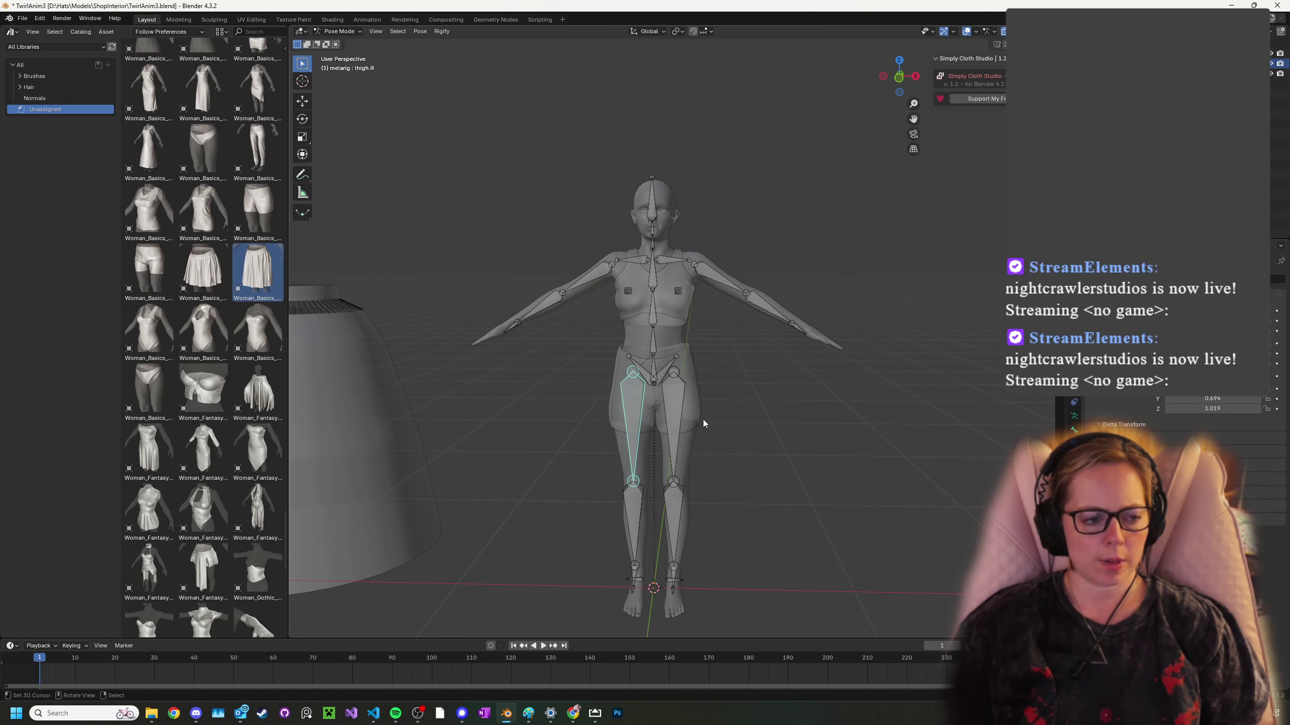
right_click(658, 376)
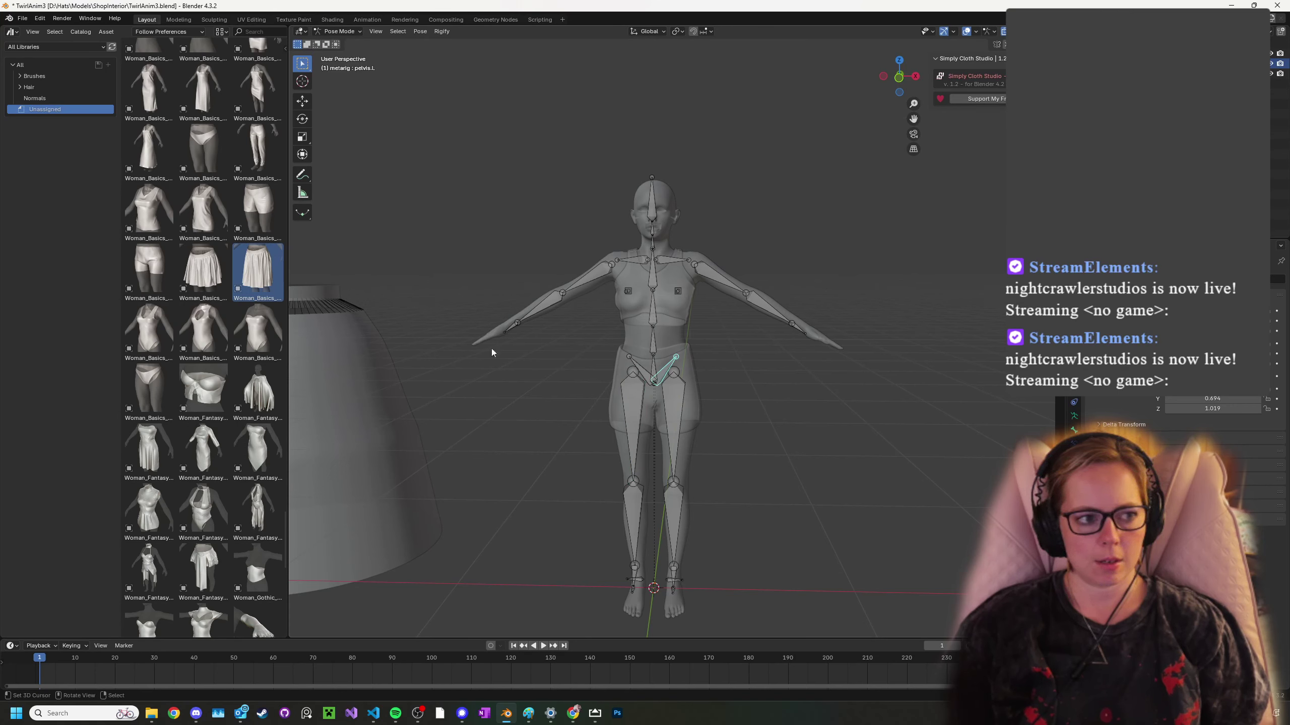
- Return the meta-rig to Object Mode and turn off X-ray
click(356, 32)
click(358, 42)
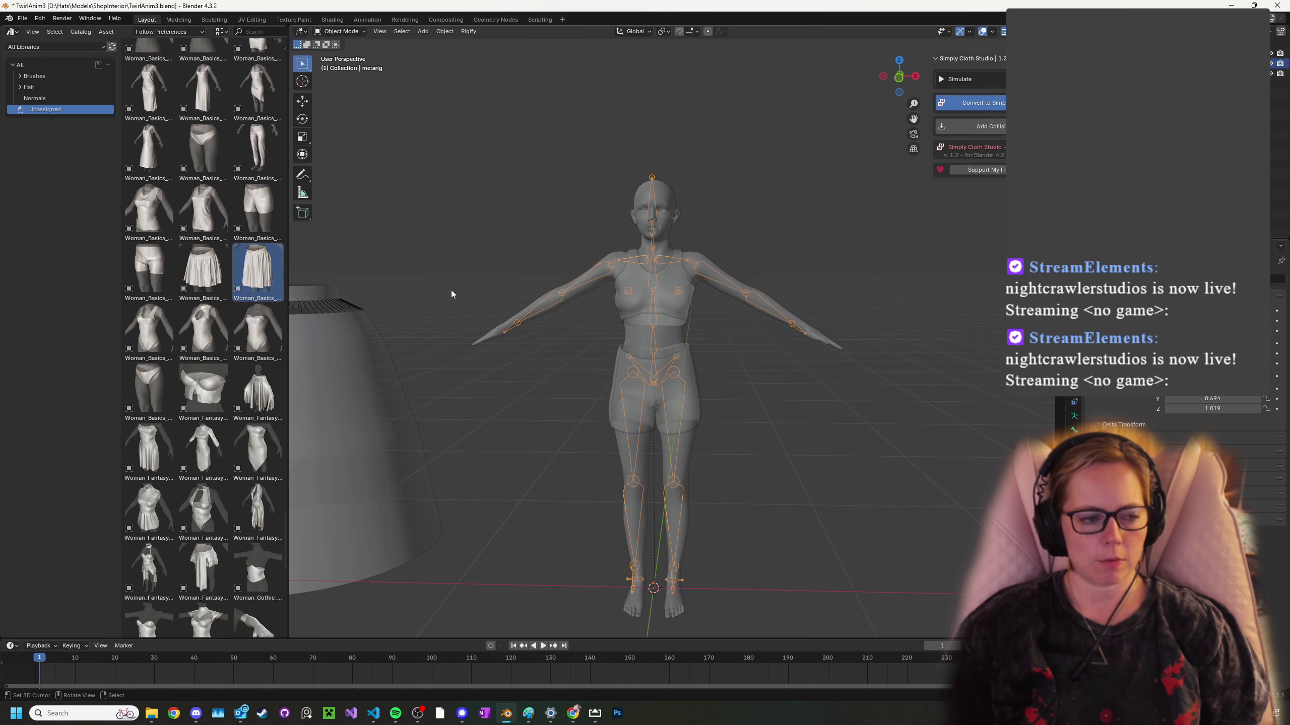
key(alt+z)
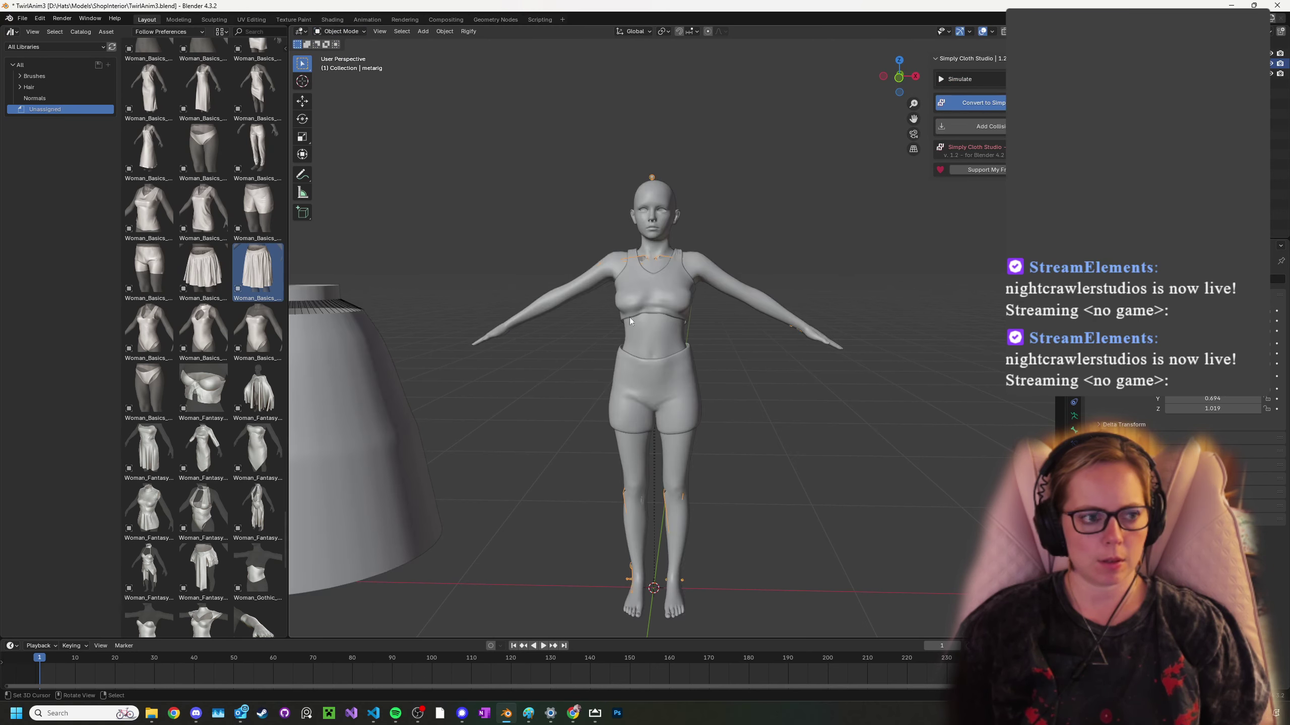
- Stop the long skirt's cloth simulation and move the skirt 1.4032 m along X back towards the mannequin
click(408, 454)
scroll(467, 376, down, 4)
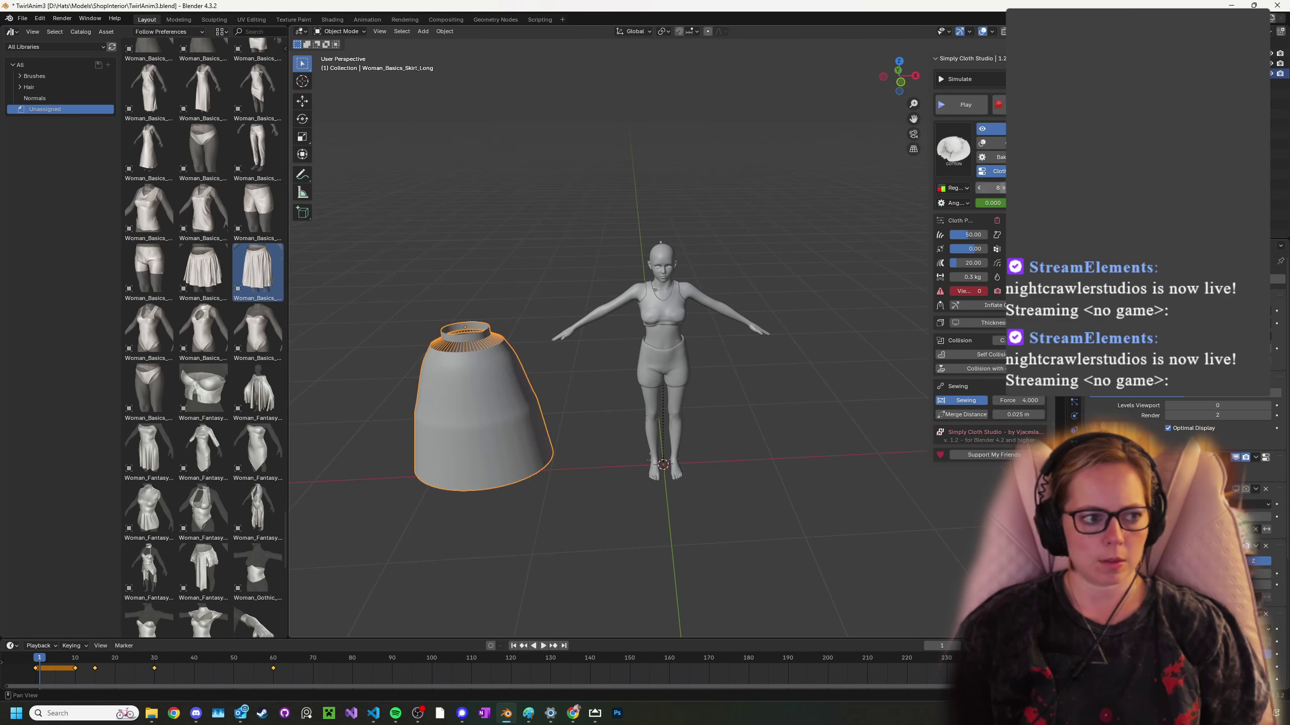
click(1016, 105)
key(g)
key(x)
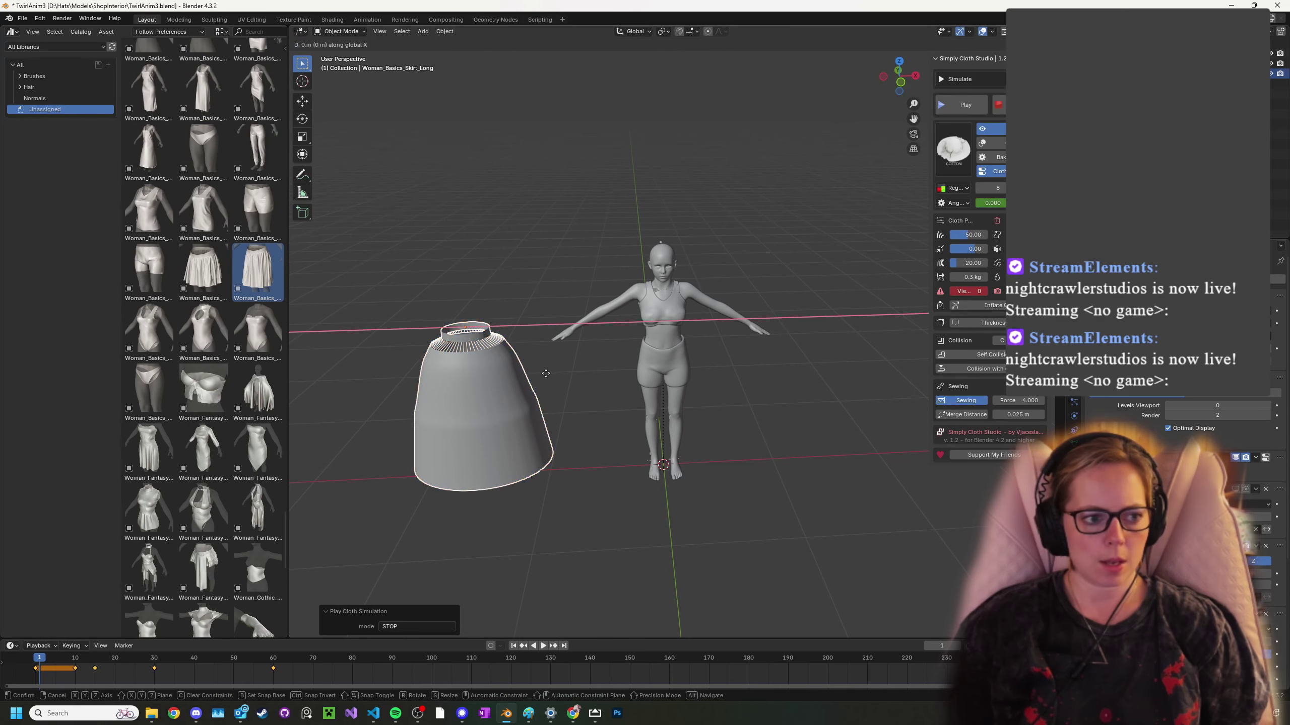
click(736, 374)
middle_drag(738, 375, 640, 368)
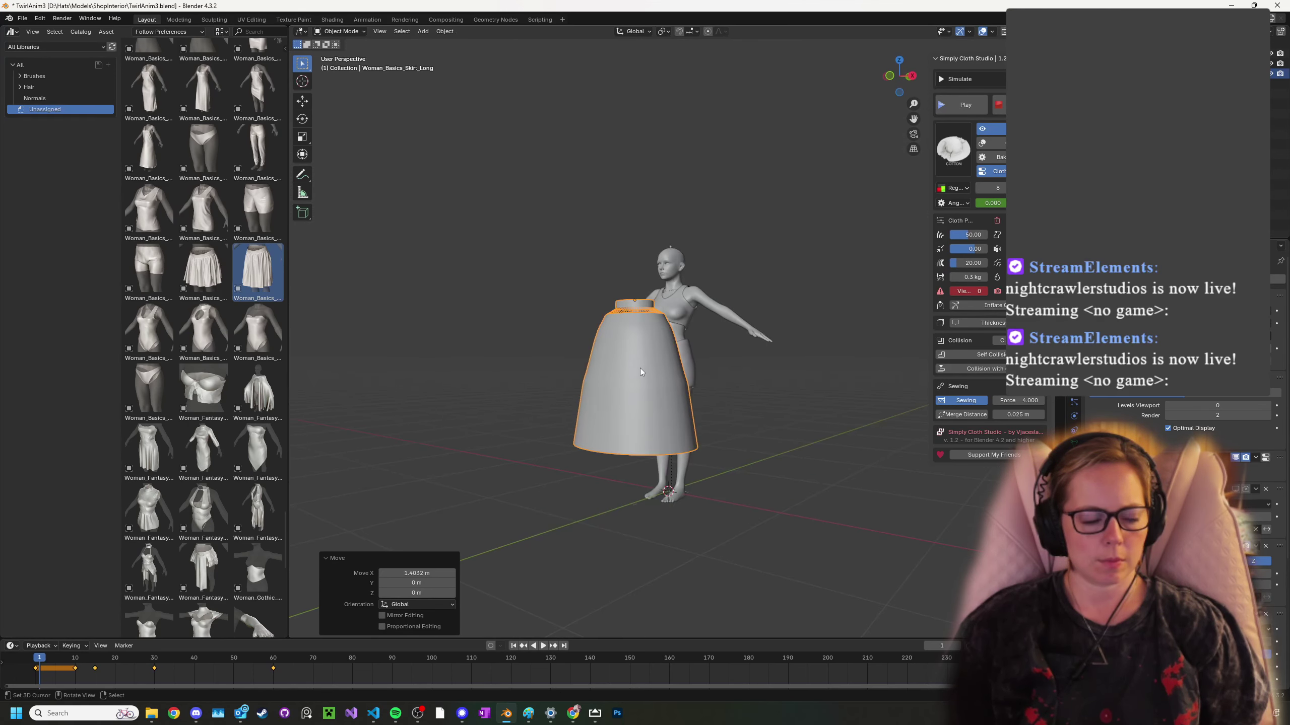
- Save the file and move the skirt along Y to line it up with the mannequin's body
key(g)
key(Escape)
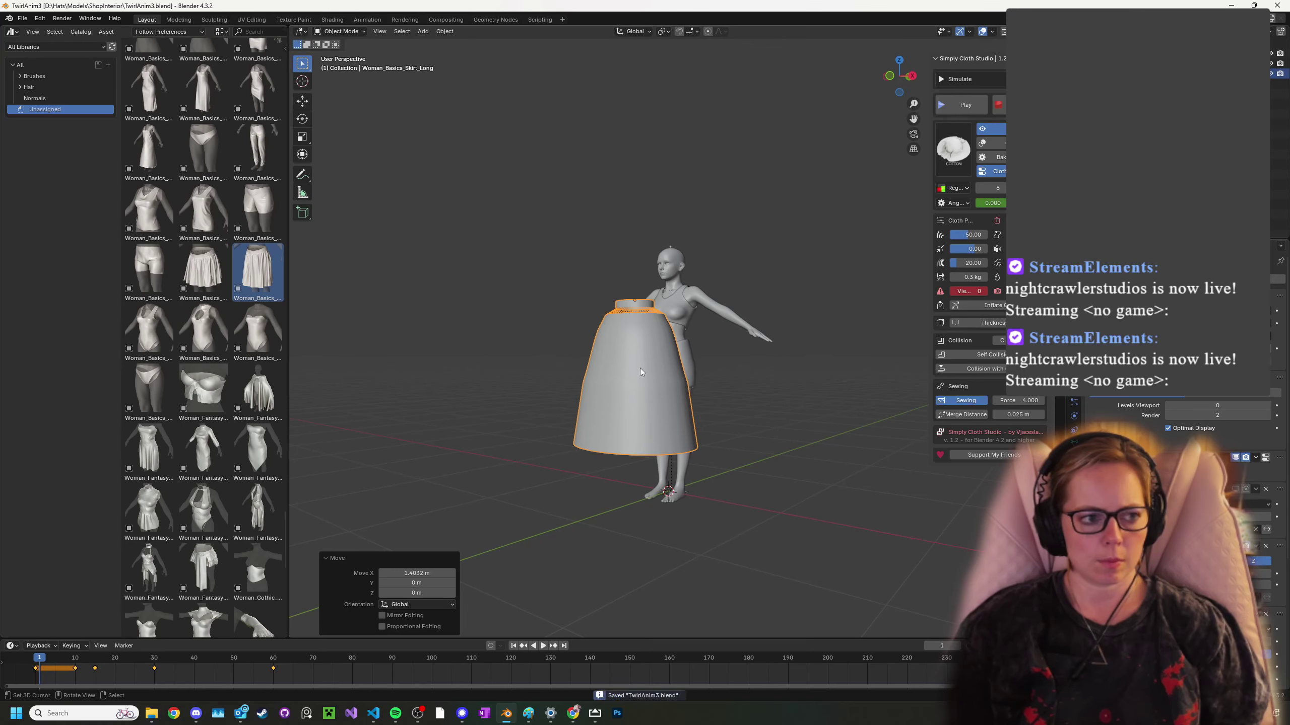
key(ctrl+s)
key(y)
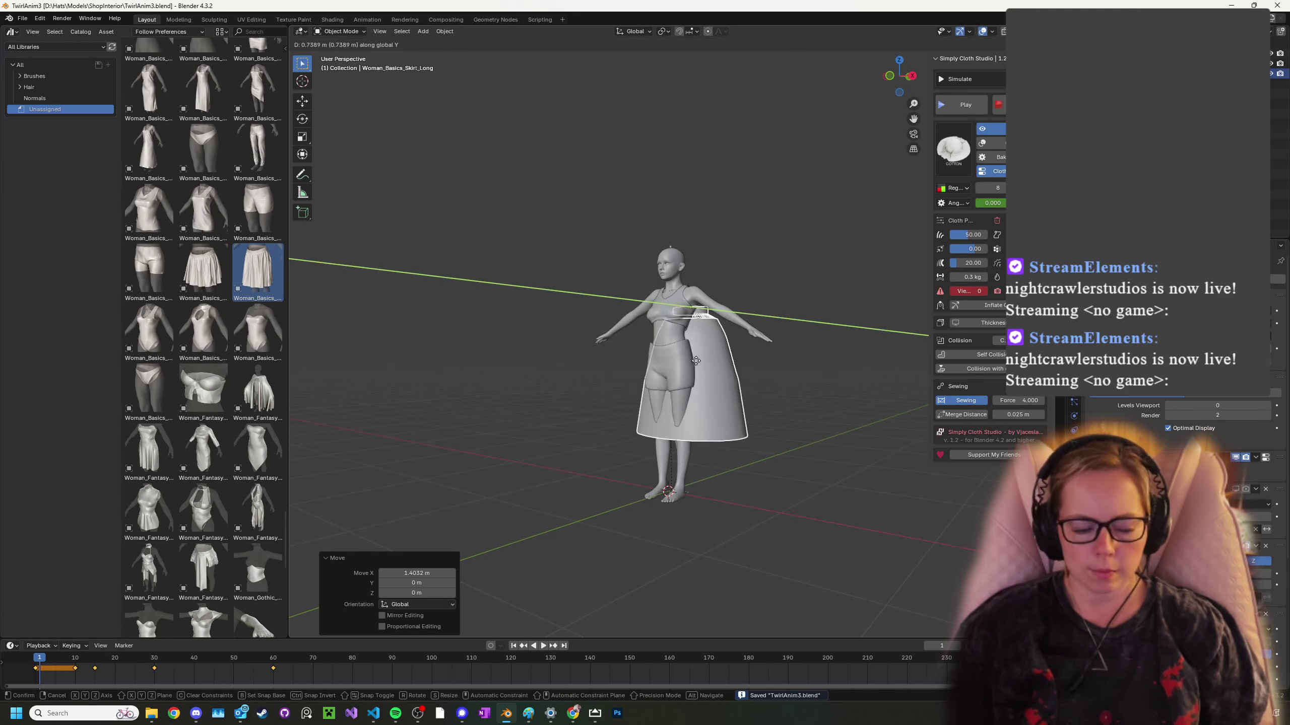
click(684, 314)
- Lower the skirt about 0.296 m along Z so its waistband sits around the mannequin's waist
middle_drag(683, 315, 719, 345)
scroll(637, 352, up, 4)
key(g)
key(z)
click(728, 384)
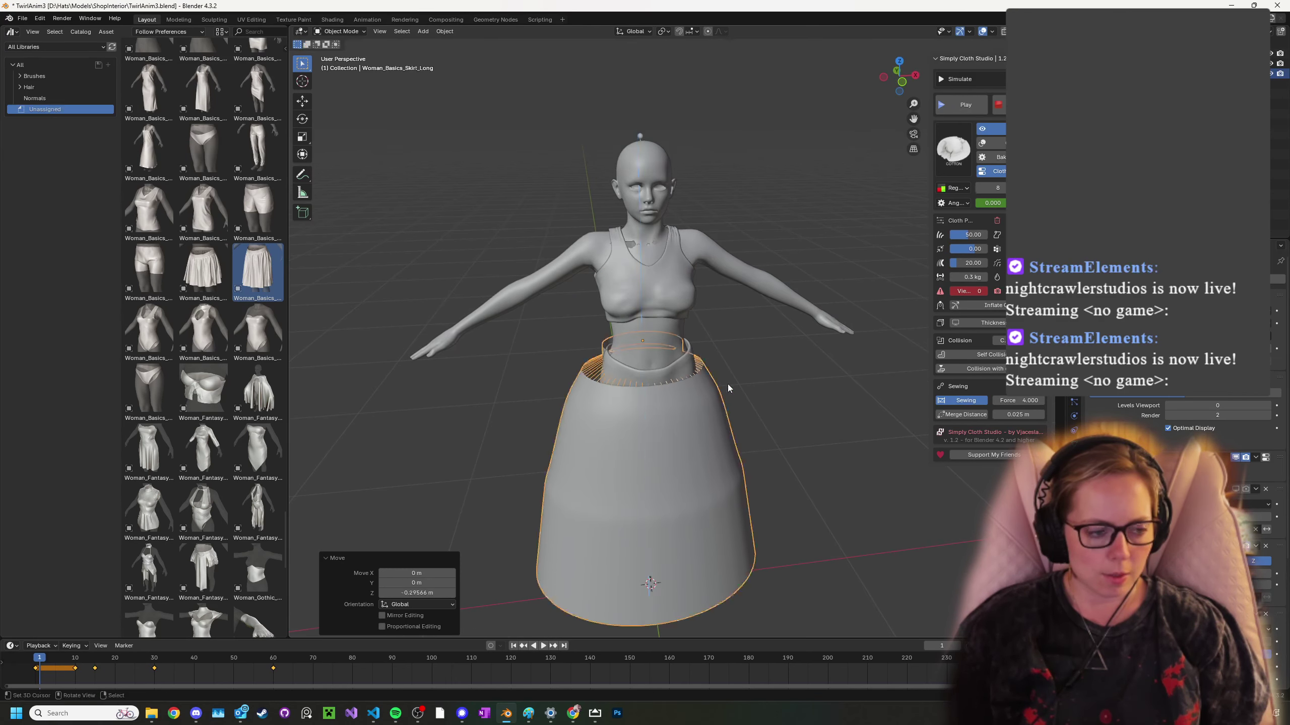
- Fine-tune the skirt's fit from the side by shifting it about -0.057 m along Y and raising it about 0.061 m
middle_drag(657, 404, 711, 425)
key(g)
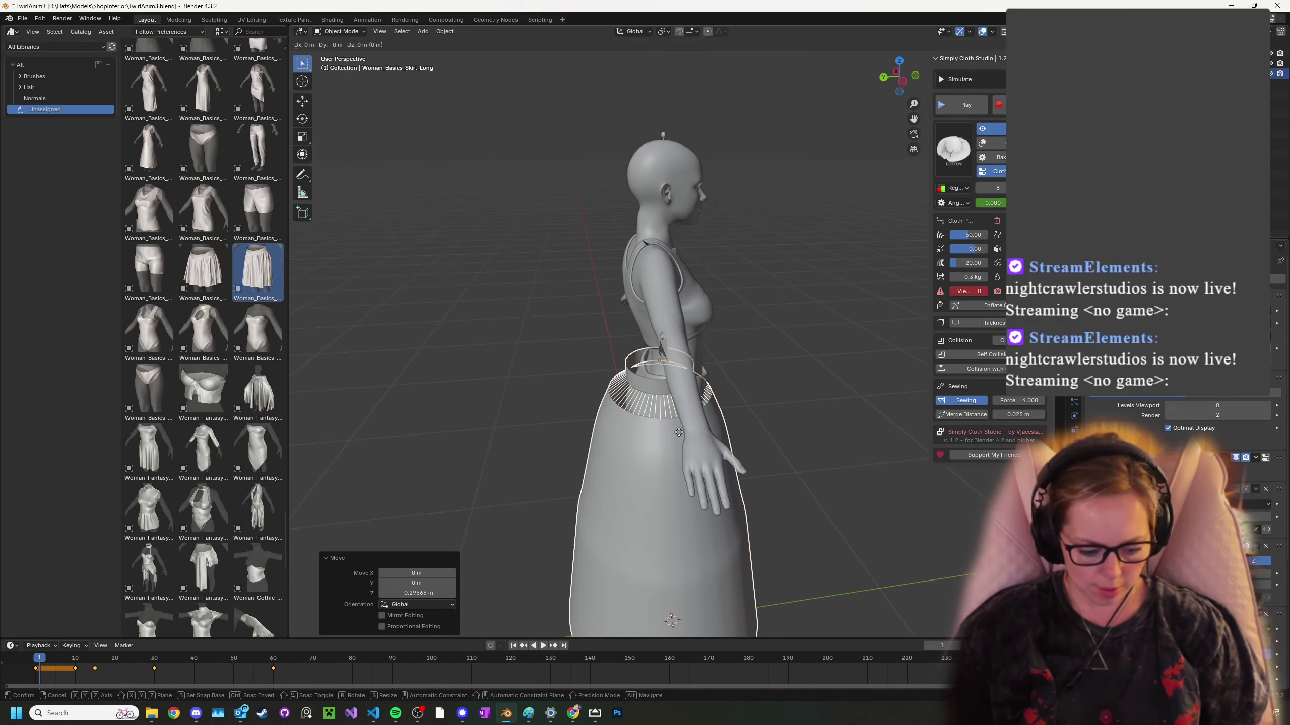
key(y)
click(696, 439)
key(z)
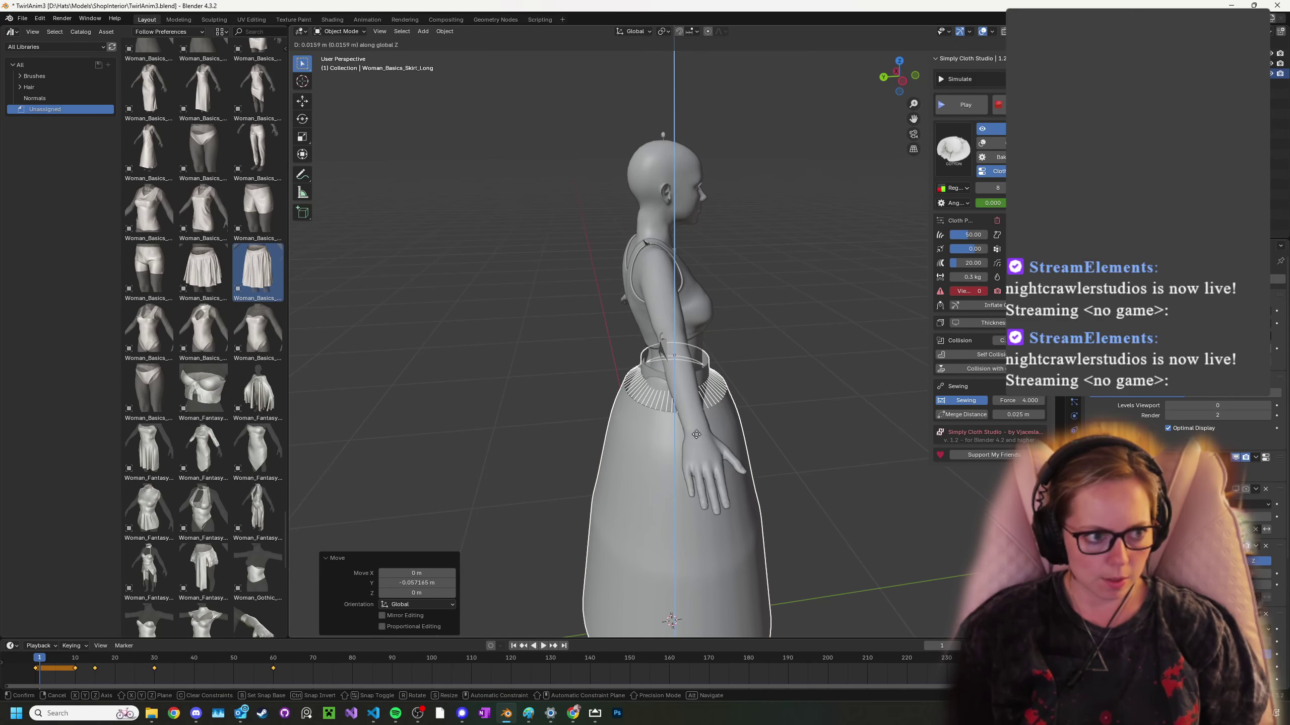
click(660, 462)
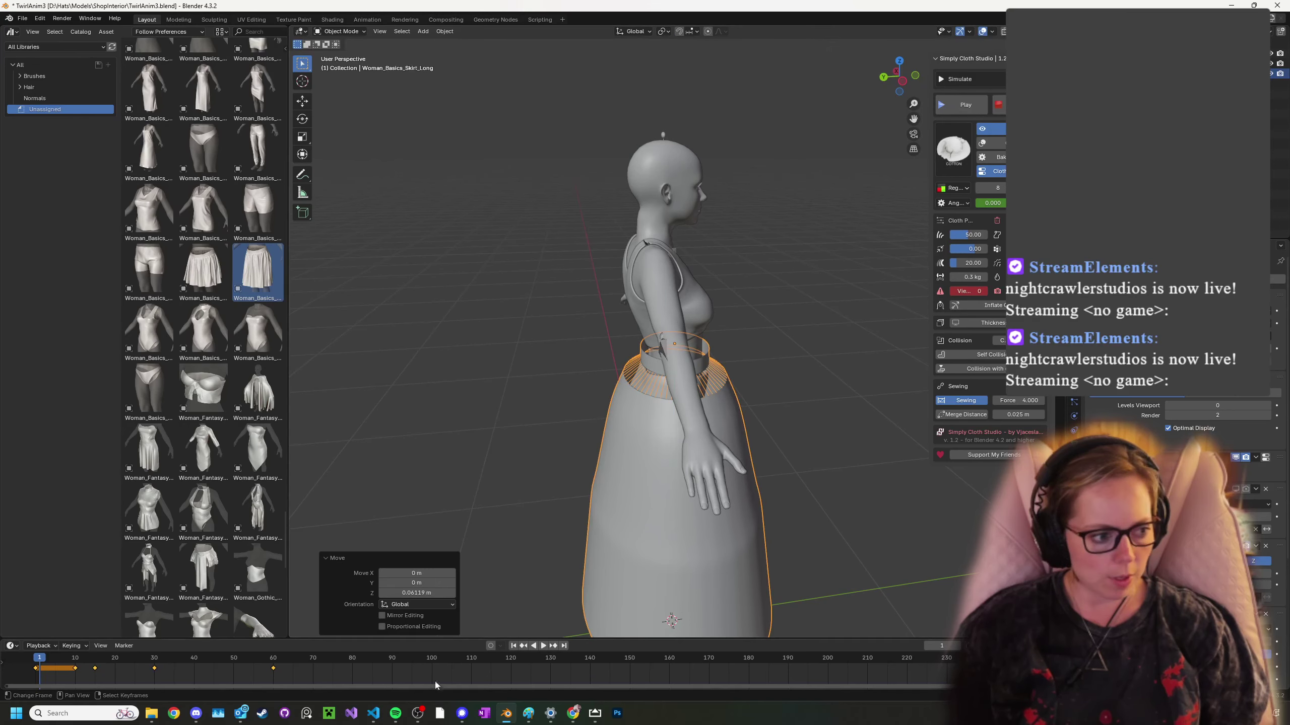
- Switch to Visual Studio Code and start the Hats game in the debugger
mouse_move(373, 713)
click(327, 661)
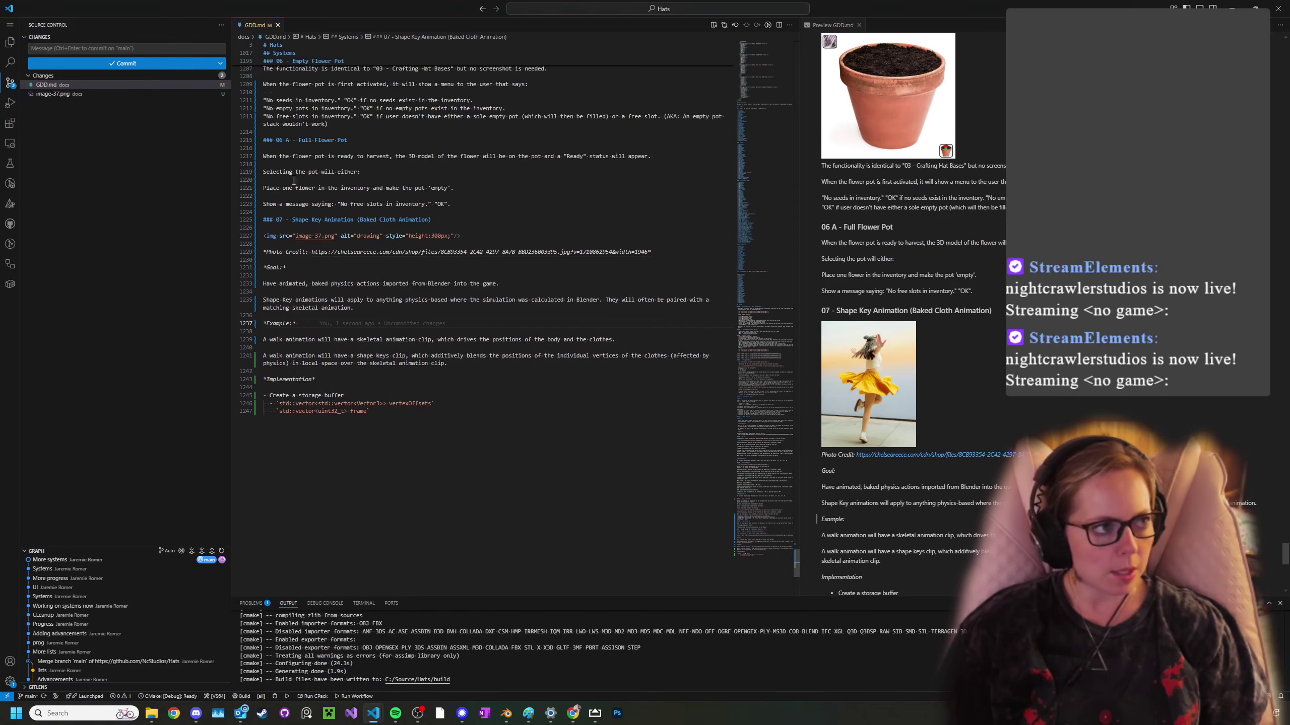
click(470, 307)
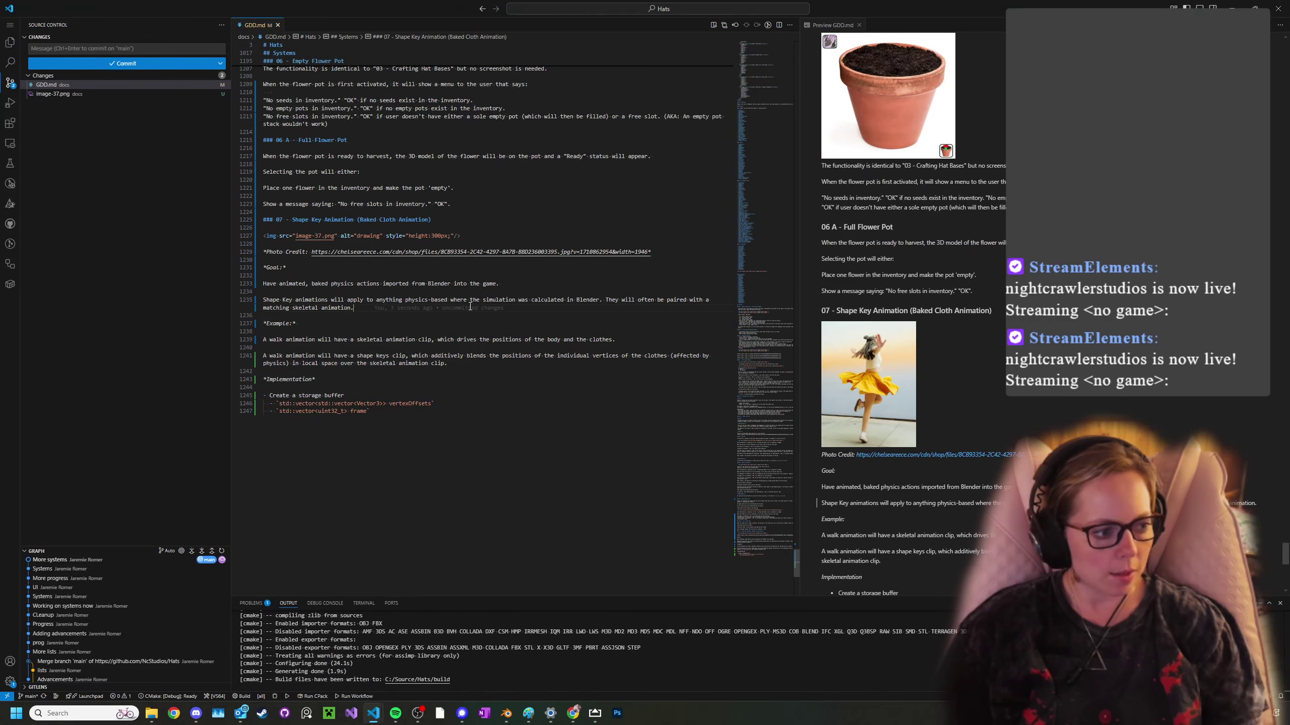
key(F5)
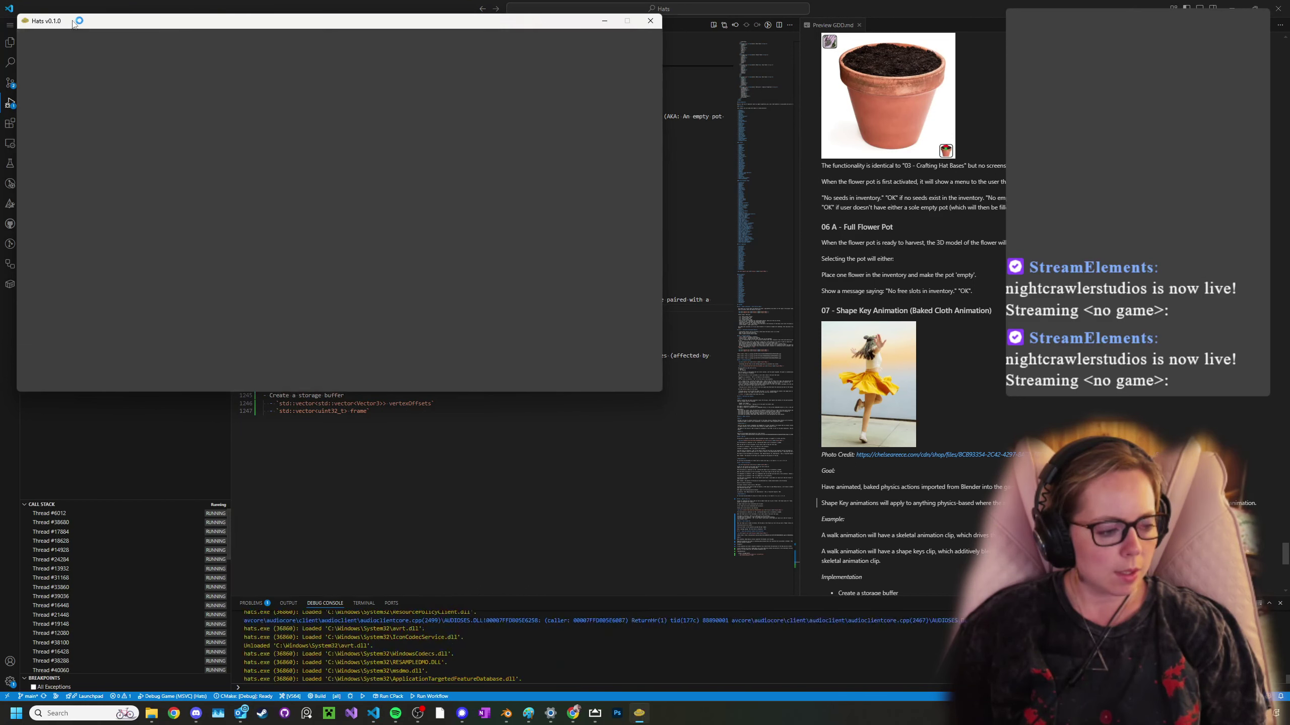
- Move the Hats game window towards the centre, close it and return to Blender to view the skirt from the front side
drag(85, 27, 401, 168)
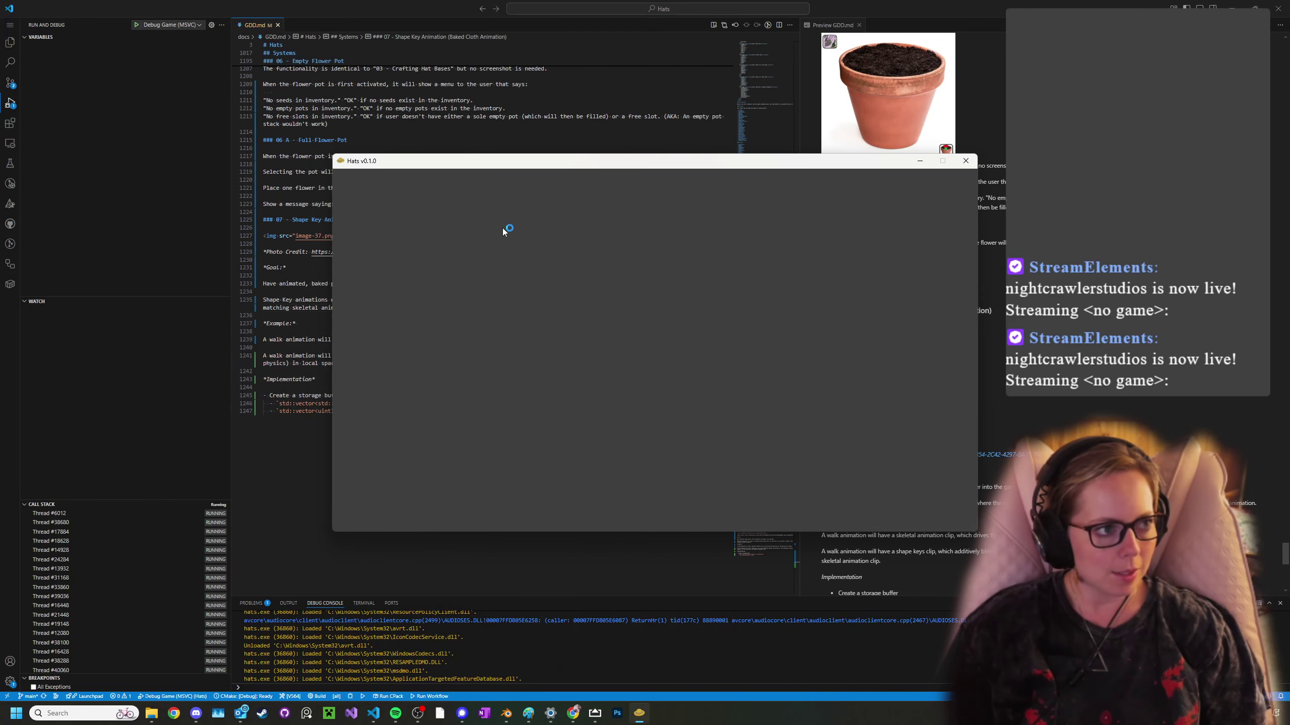
click(968, 162)
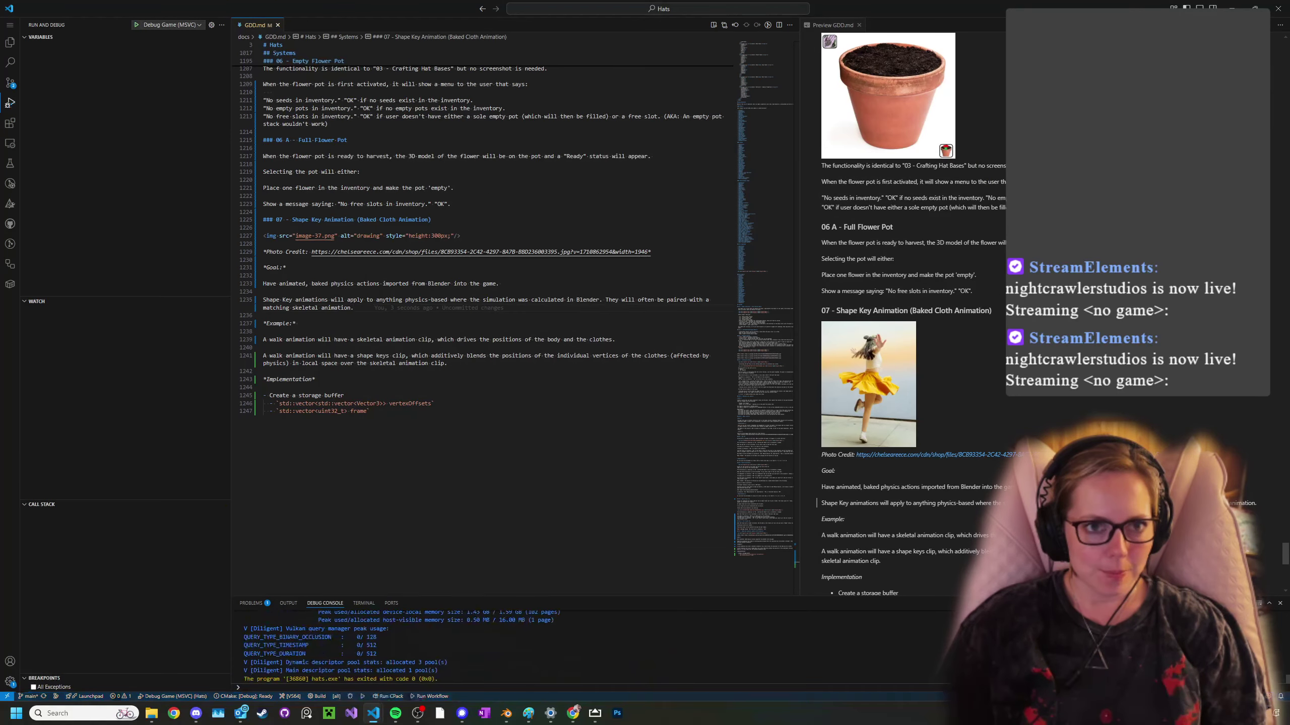
click(1236, 7)
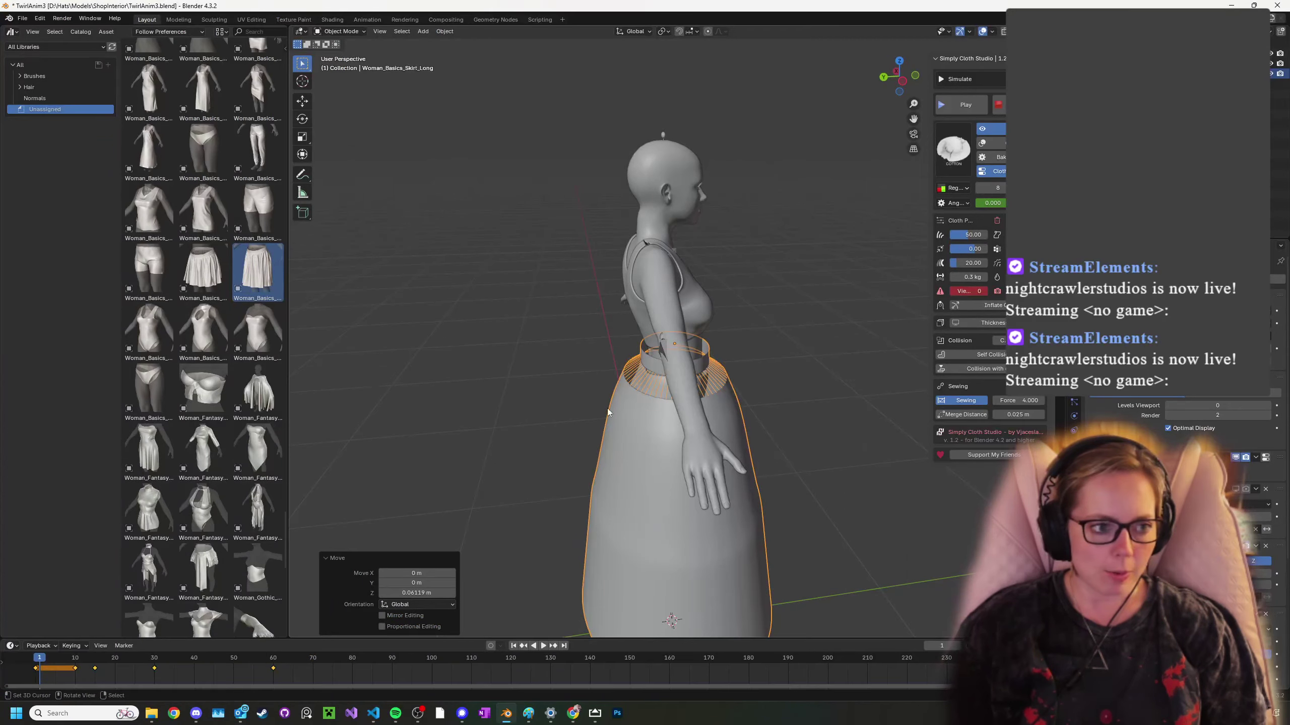
middle_drag(771, 366, 566, 361)
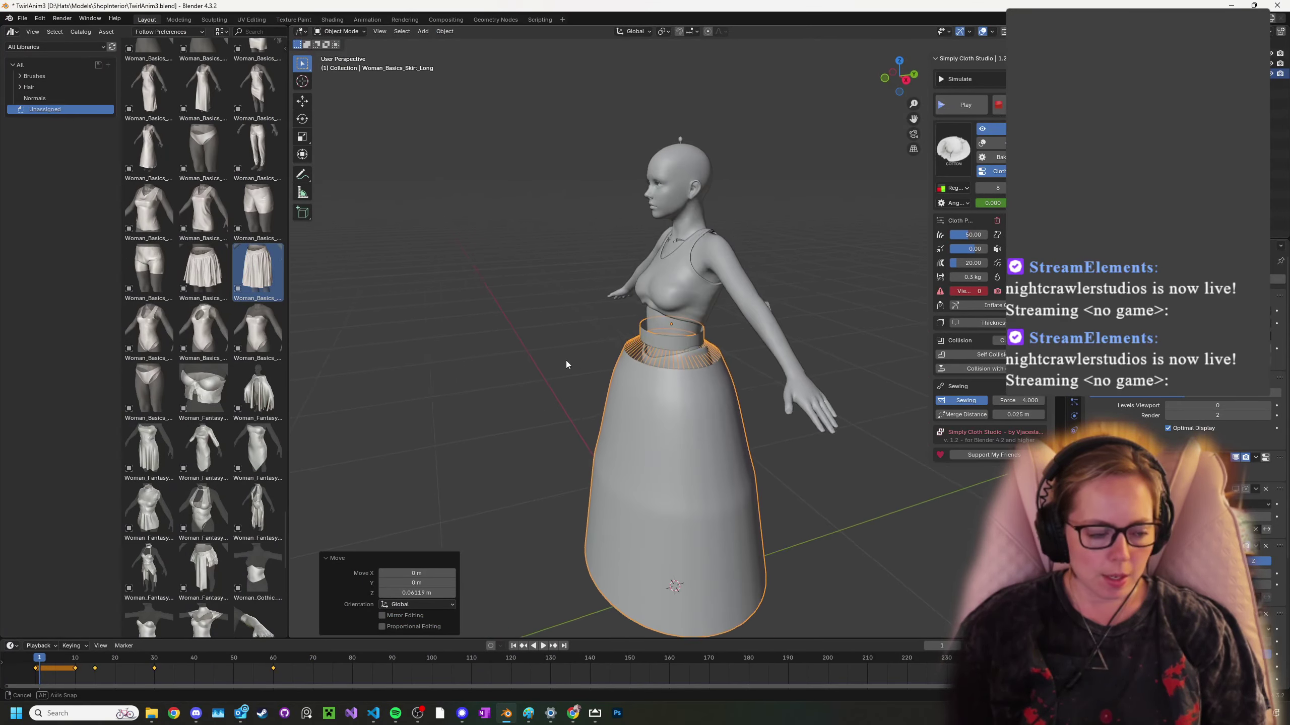
- Raise the long skirt about 0.018 m along Z
middle_drag(702, 405, 738, 410)
key(g)
key(z)
click(705, 404)
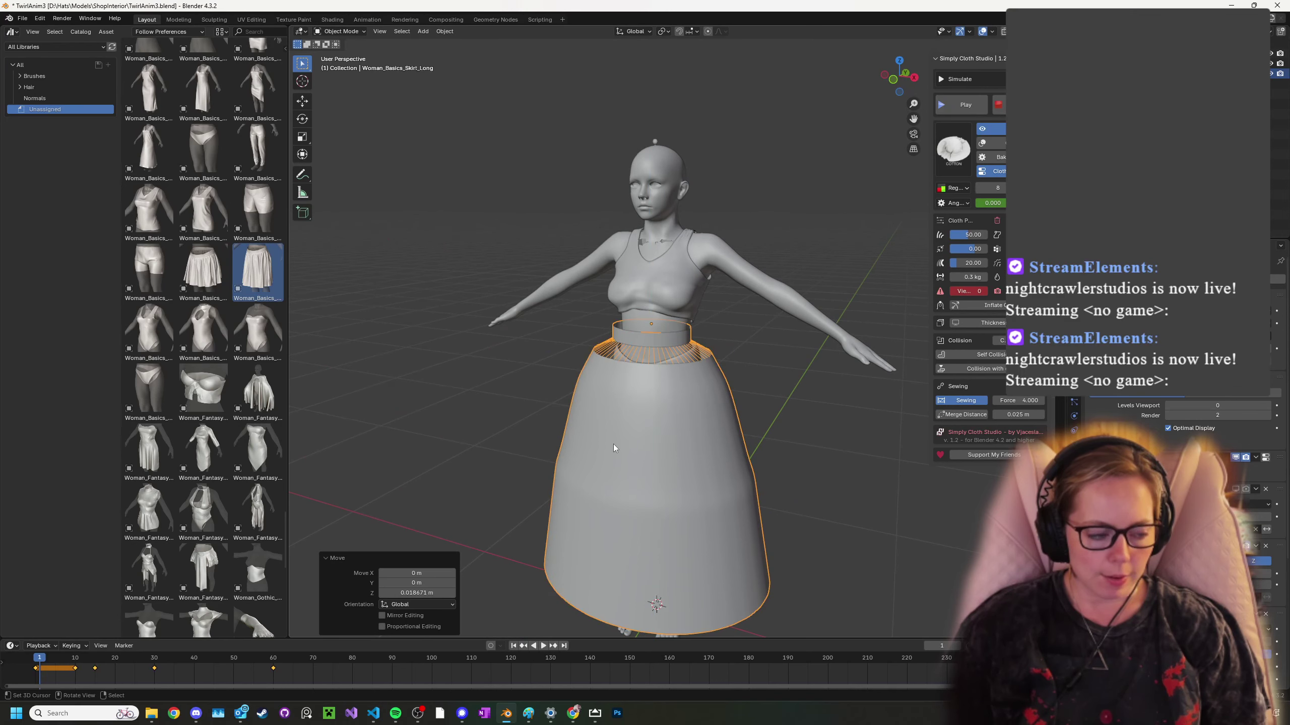
- Shift the long skirt about 0.020 m along X to centre its waistband on the mannequin's waist
middle_drag(650, 432, 722, 420)
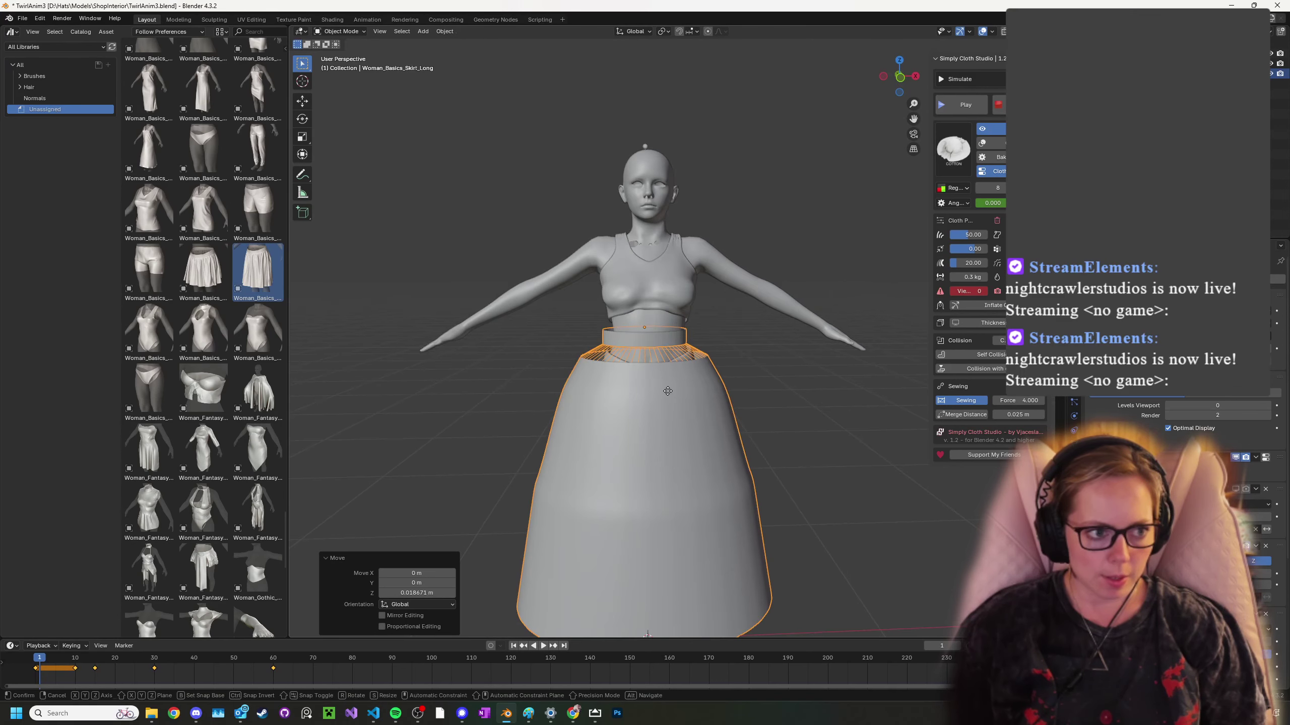
key(g)
key(Escape)
key(g)
key(x)
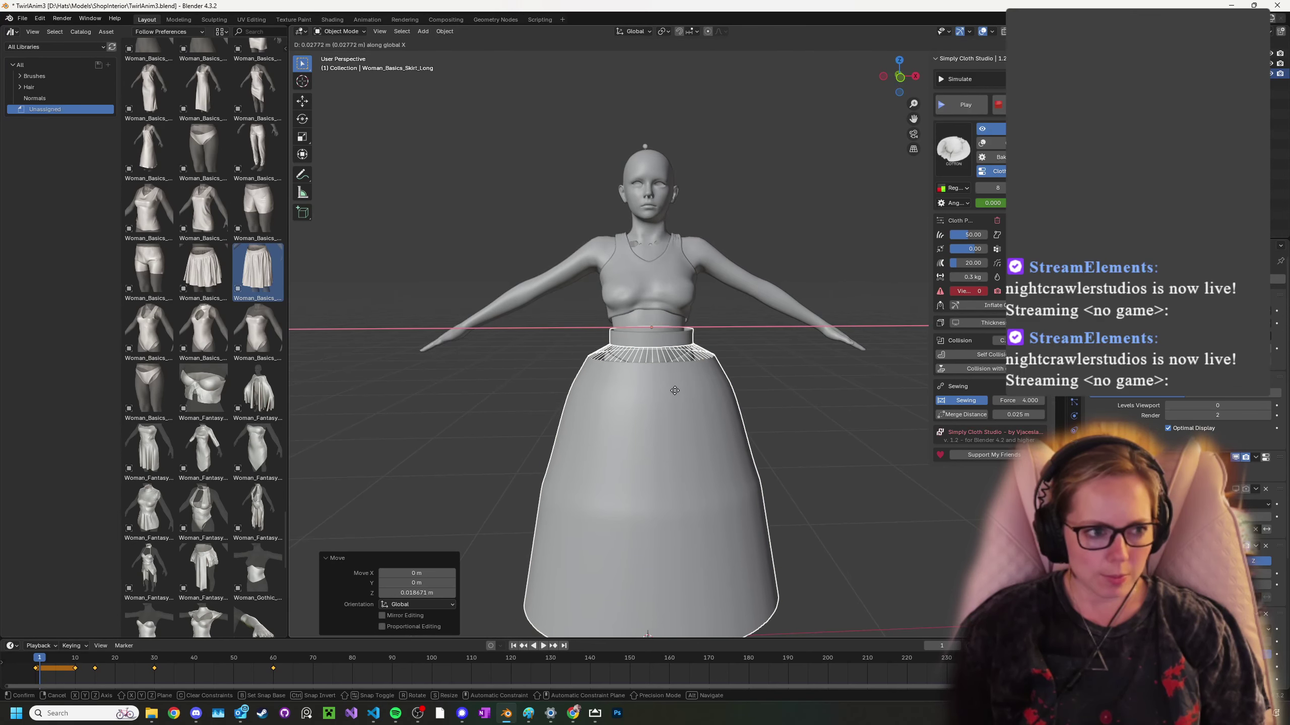
click(673, 394)
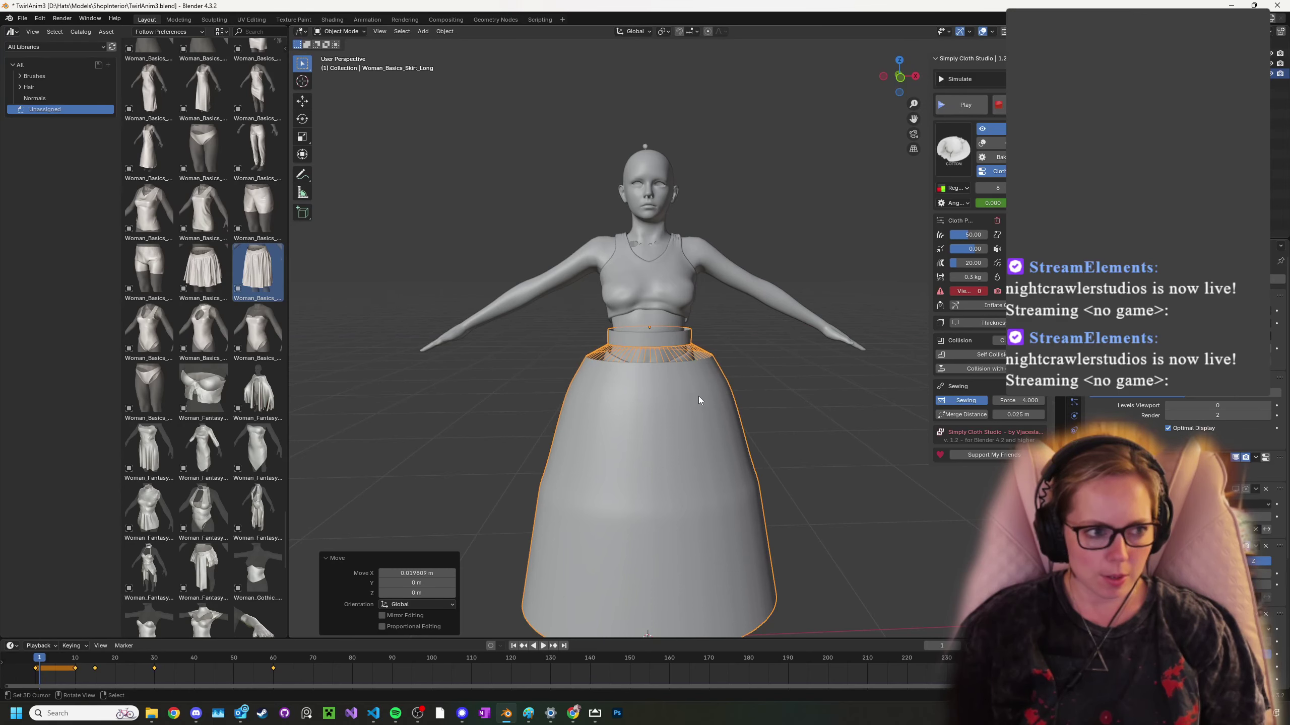
- Examine the skirt's fit around the mannequin's waist and hem from the front and both sides
middle_drag(698, 396, 741, 393)
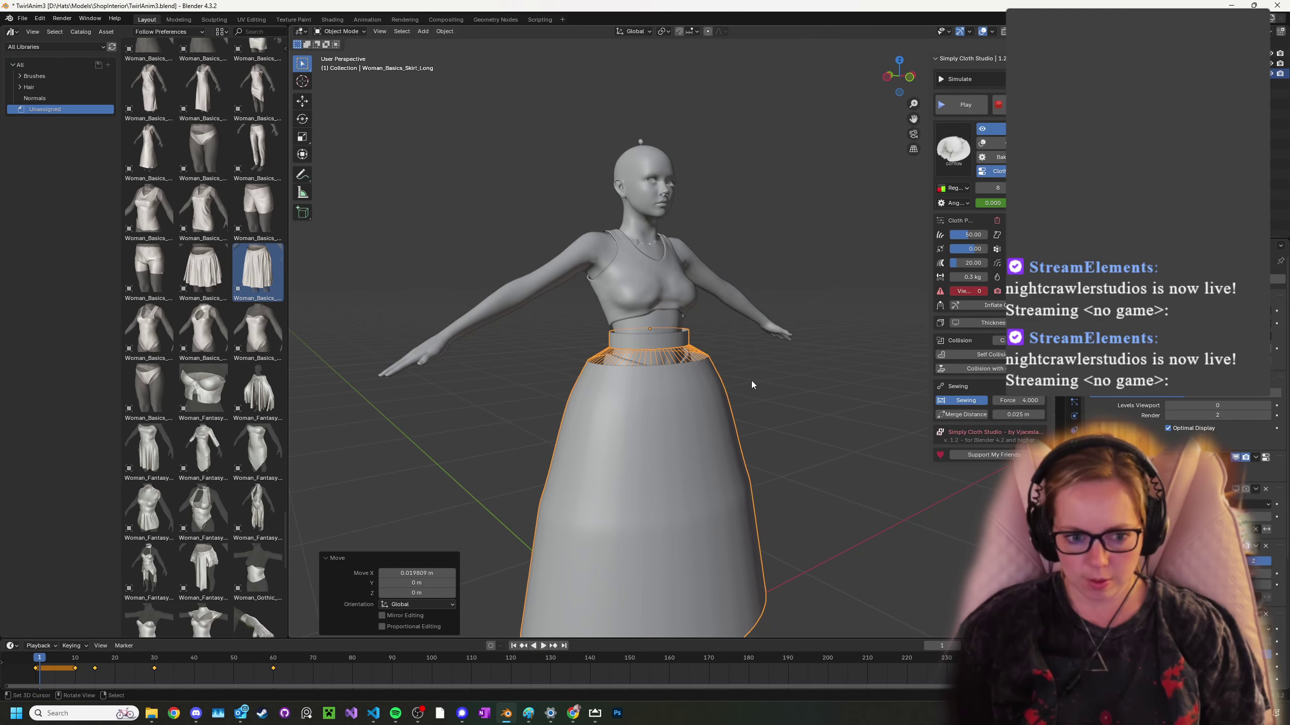
middle_drag(776, 343, 772, 312)
scroll(670, 417, down, 2)
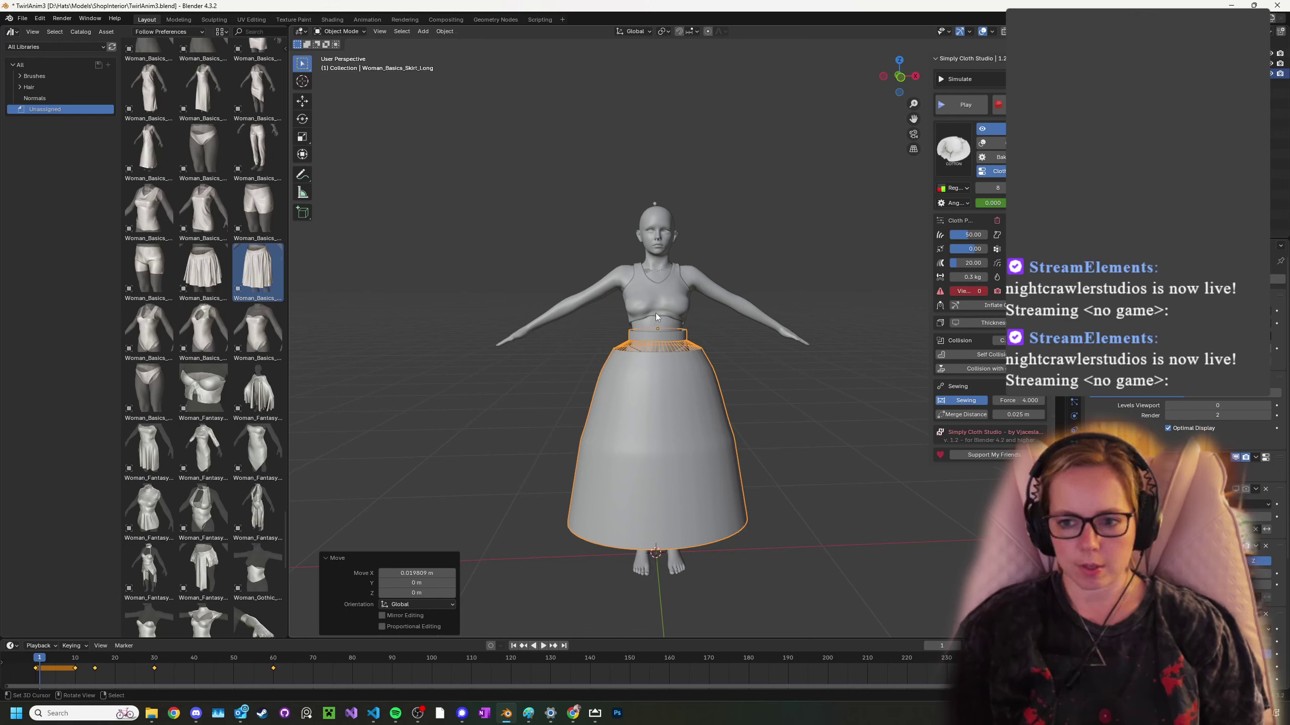
shift+middle_drag(655, 312, 655, 312)
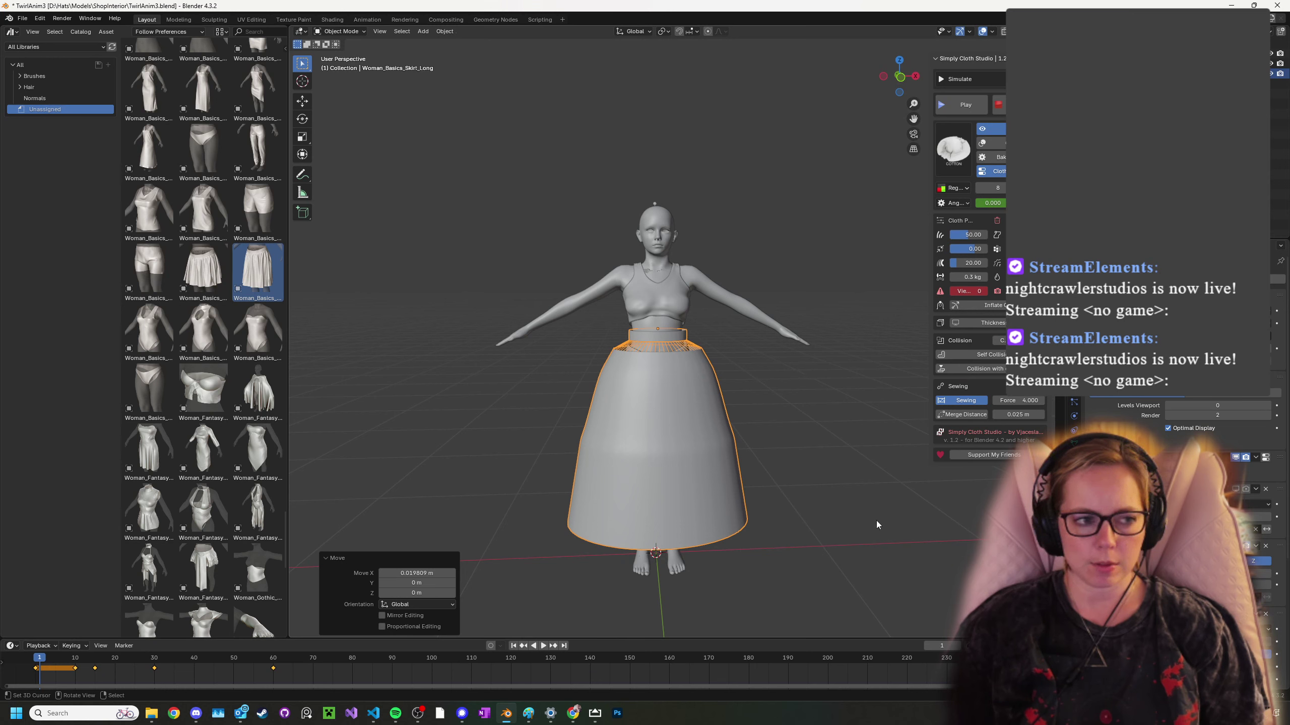
scroll(826, 370, down, 2)
mouse_move(759, 397)
middle_down()
mouse_move(681, 422)
mouse_move(762, 400)
middle_up()
scroll(745, 427, up, 2)
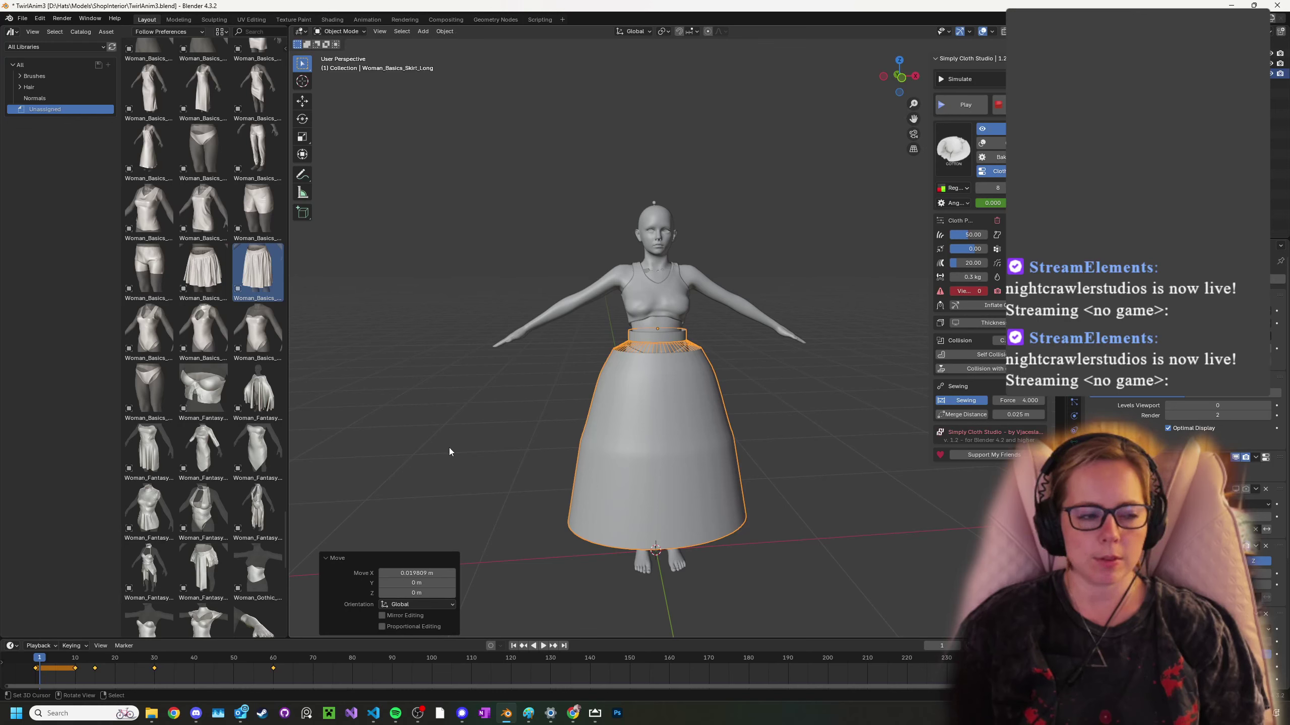
scroll(653, 431, up, 3)
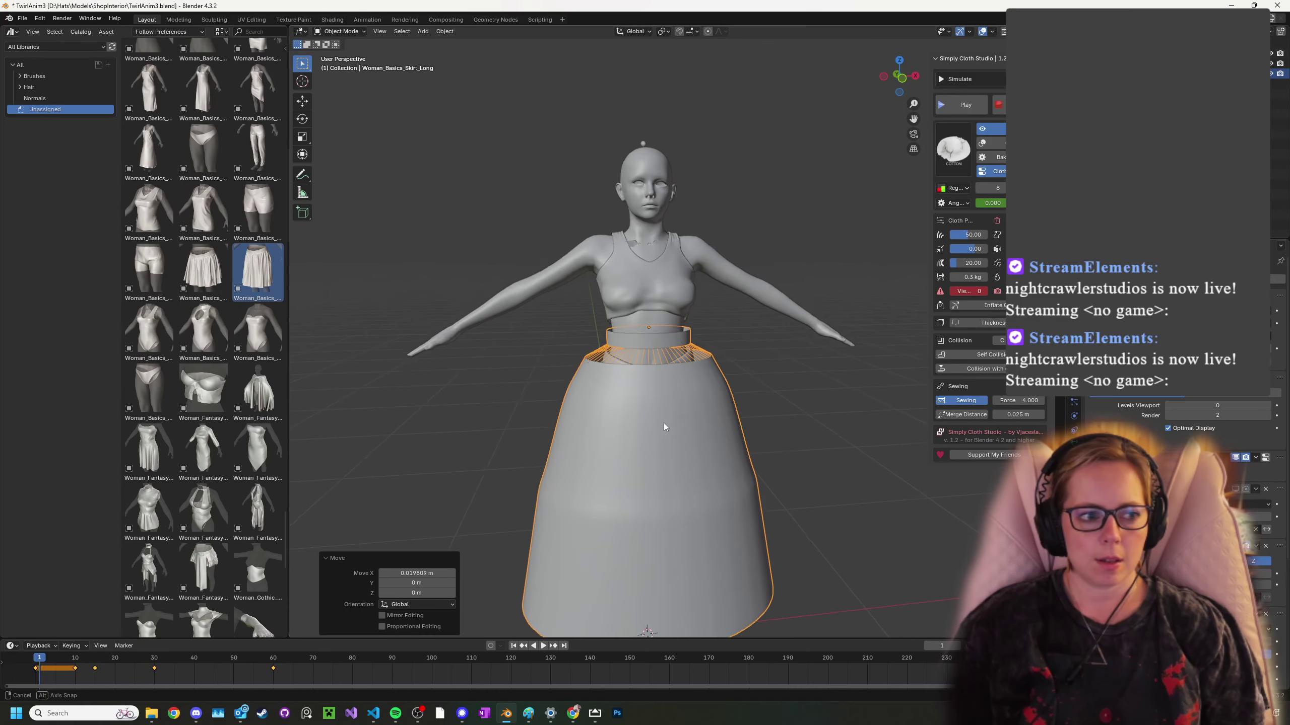
mouse_move(663, 423)
middle_down()
mouse_move(687, 425)
mouse_move(644, 427)
middle_up()
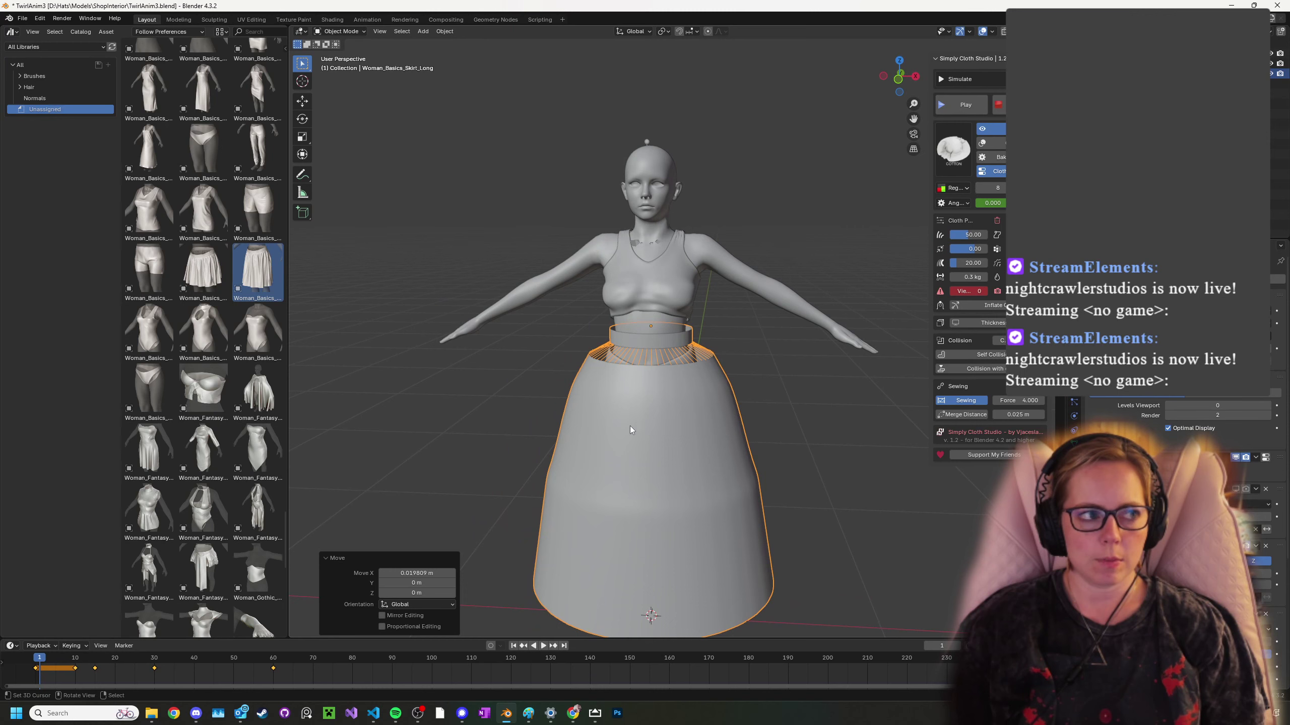
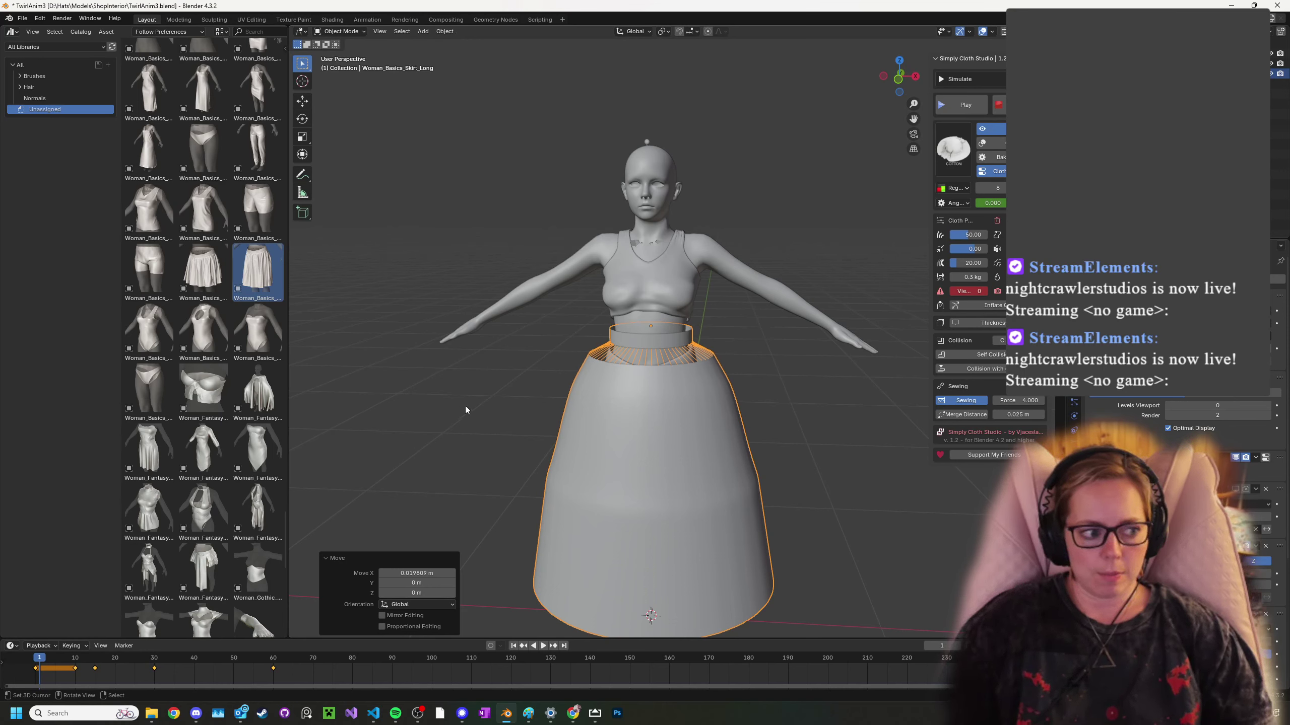
- Play the long skirt's cloth simulation and put the meta-rig into Pose Mode
middle_drag(616, 392, 643, 392)
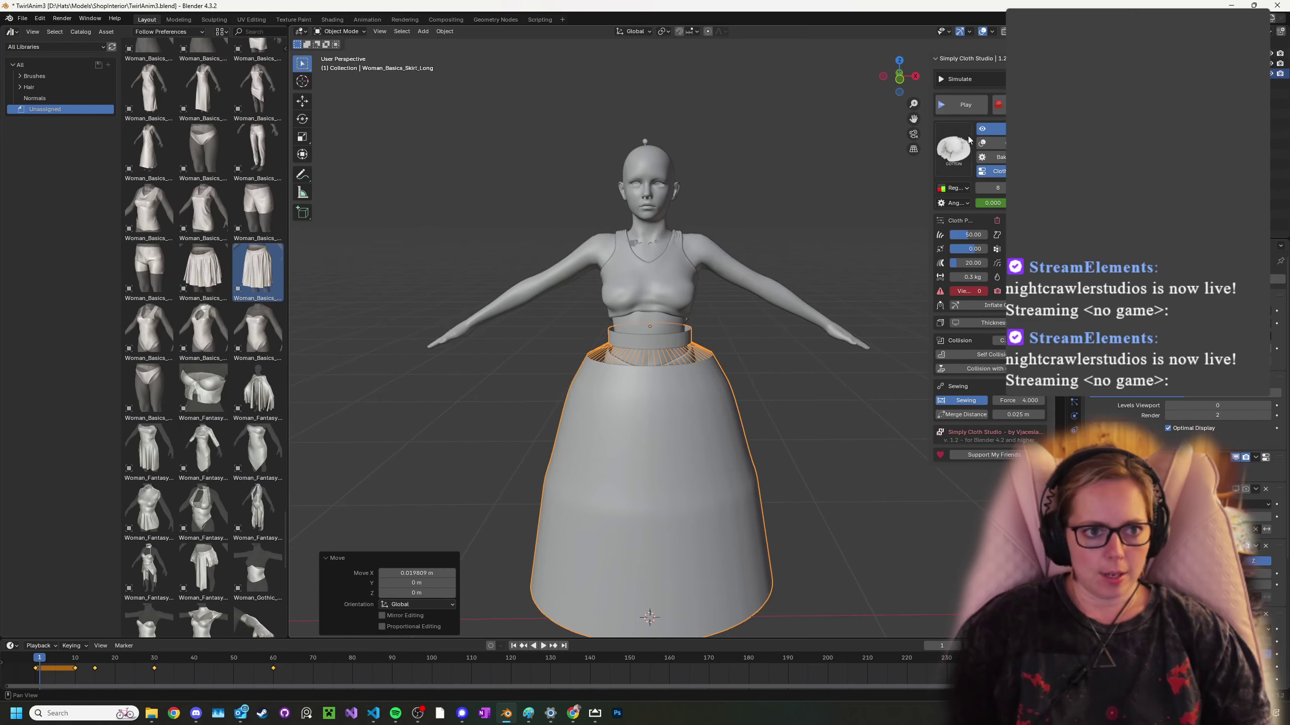
click(965, 107)
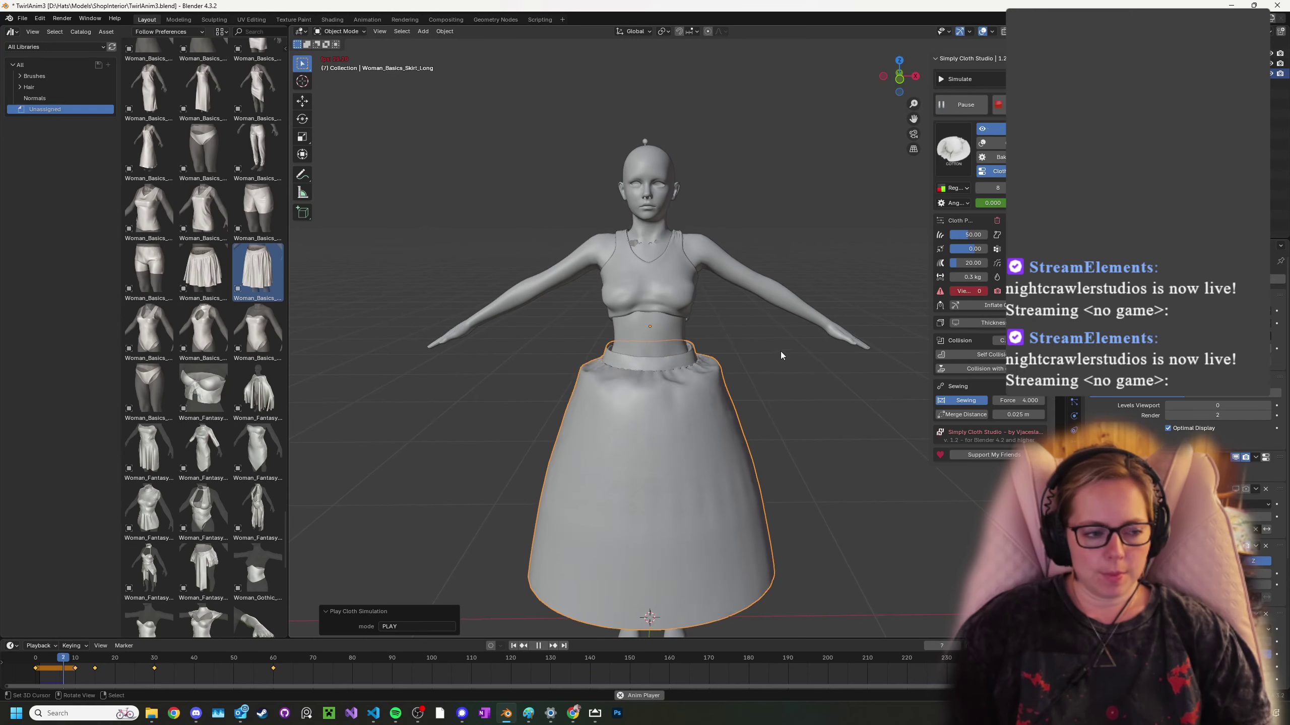
click(347, 32)
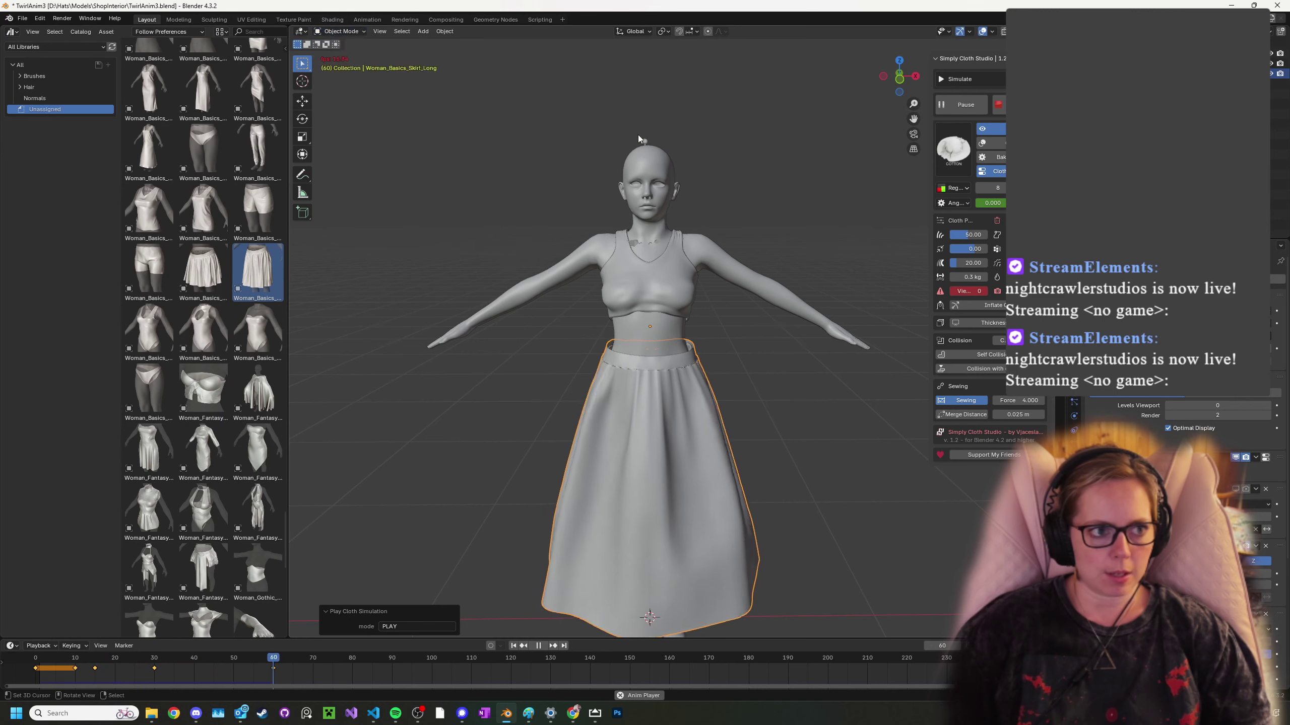
click(637, 137)
click(339, 31)
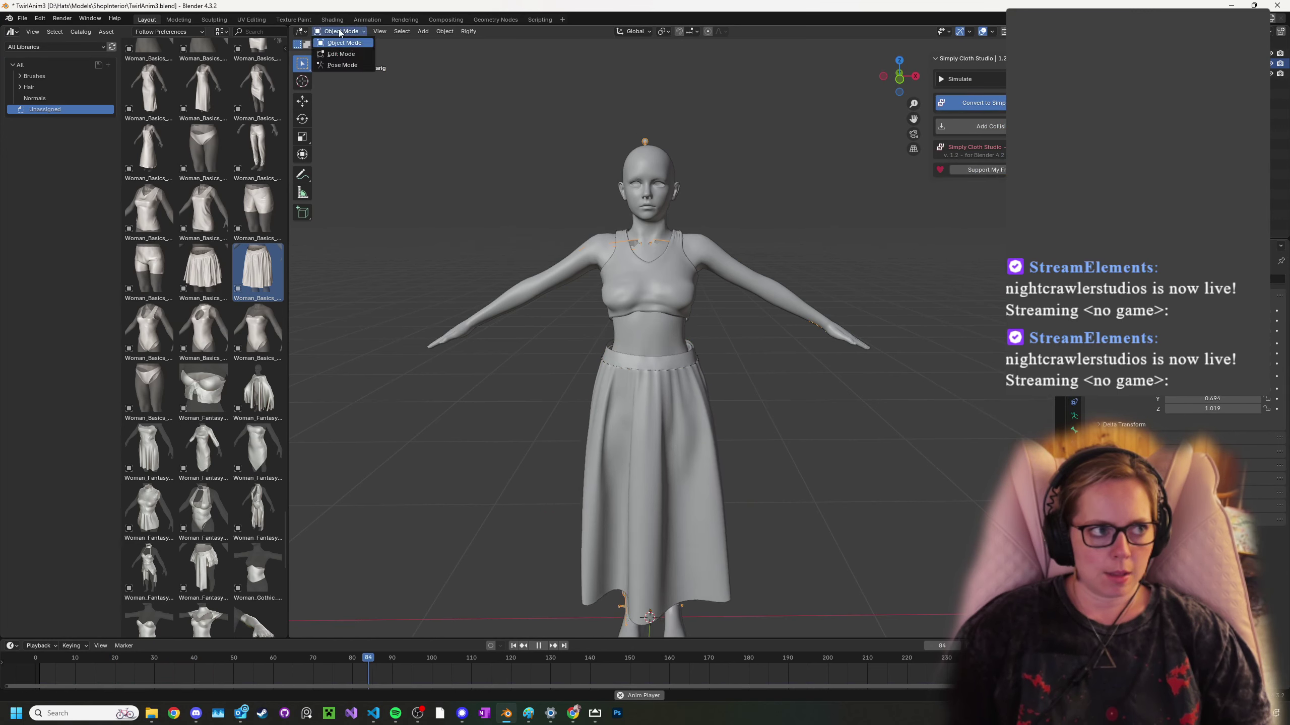
click(336, 62)
- Test the simulated skirt by rotating the lowest spine bone about the Z axis, and cancel the rotation
right_click(649, 340)
right_click(673, 380)
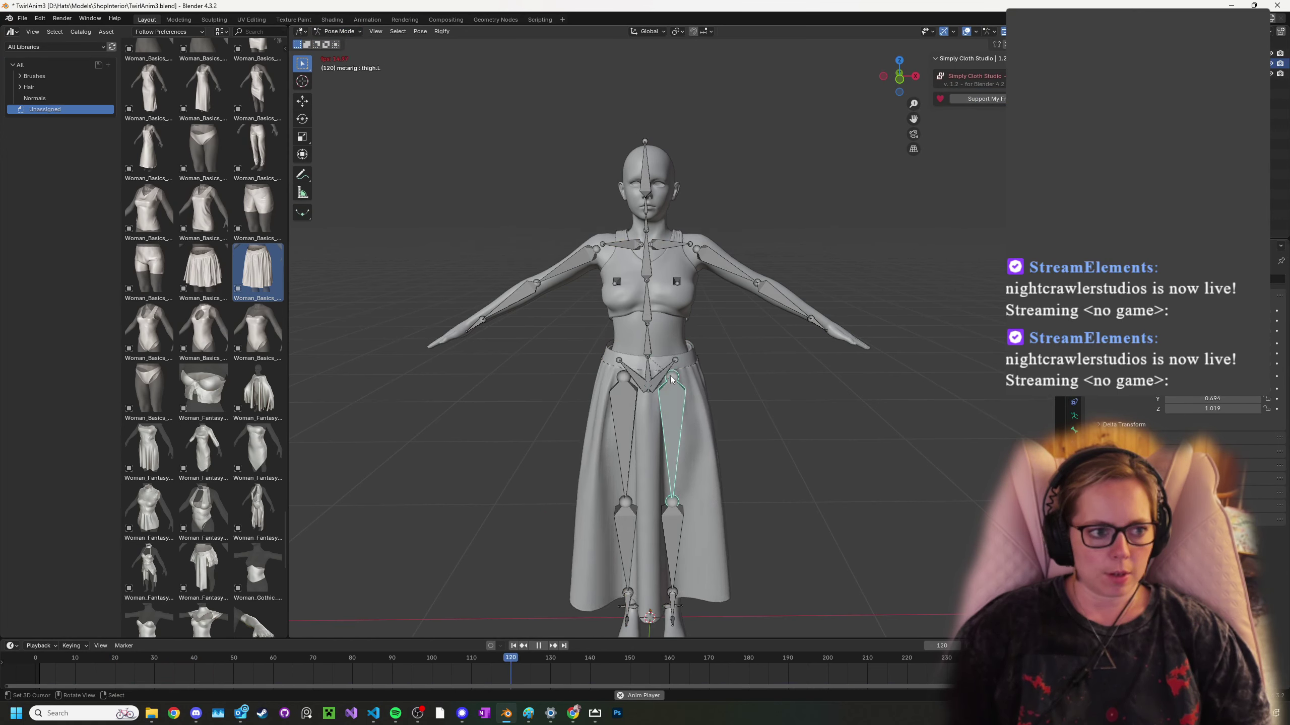
right_click(652, 345)
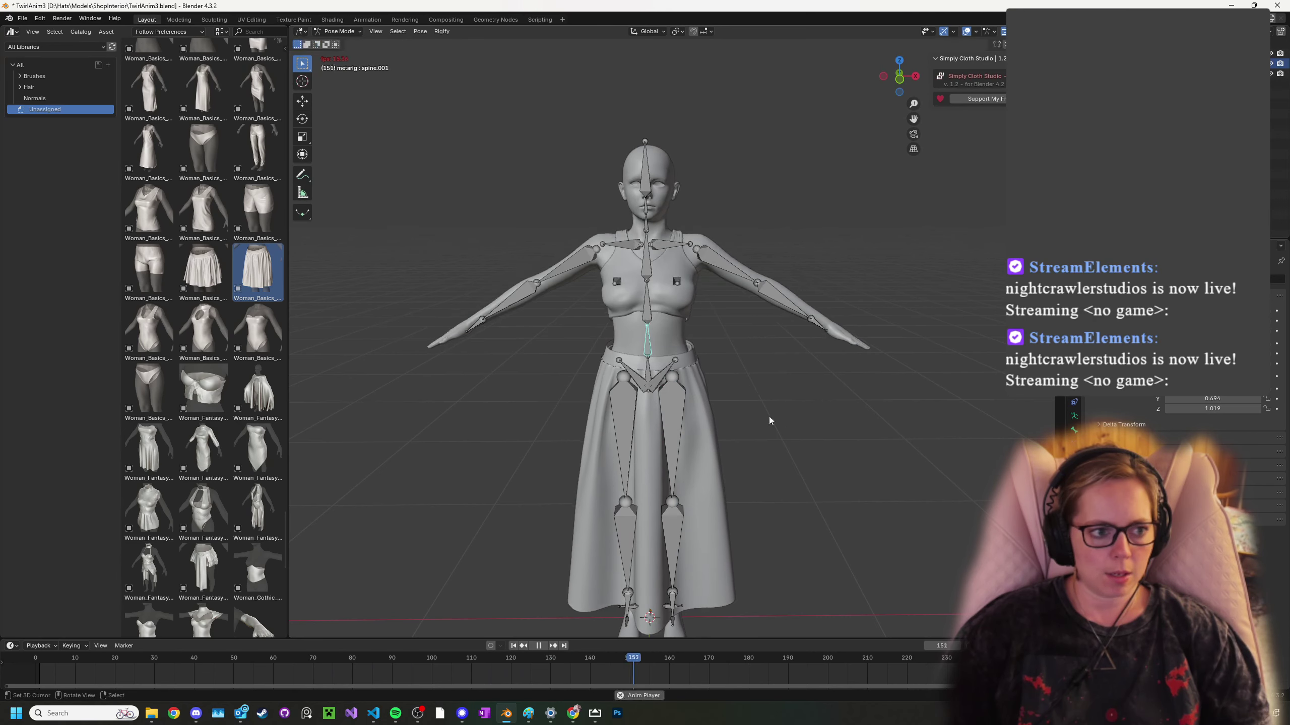
right_click(647, 365)
key(r)
key(z)
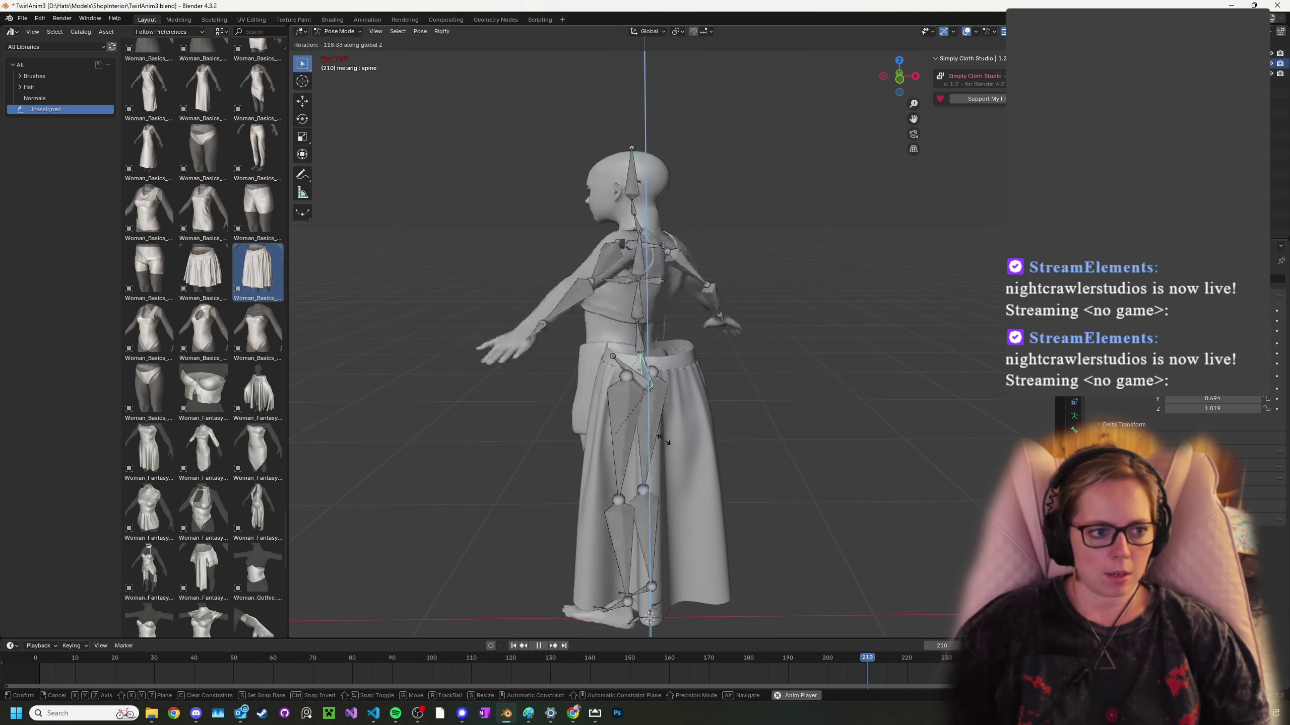
right_click(838, 431)
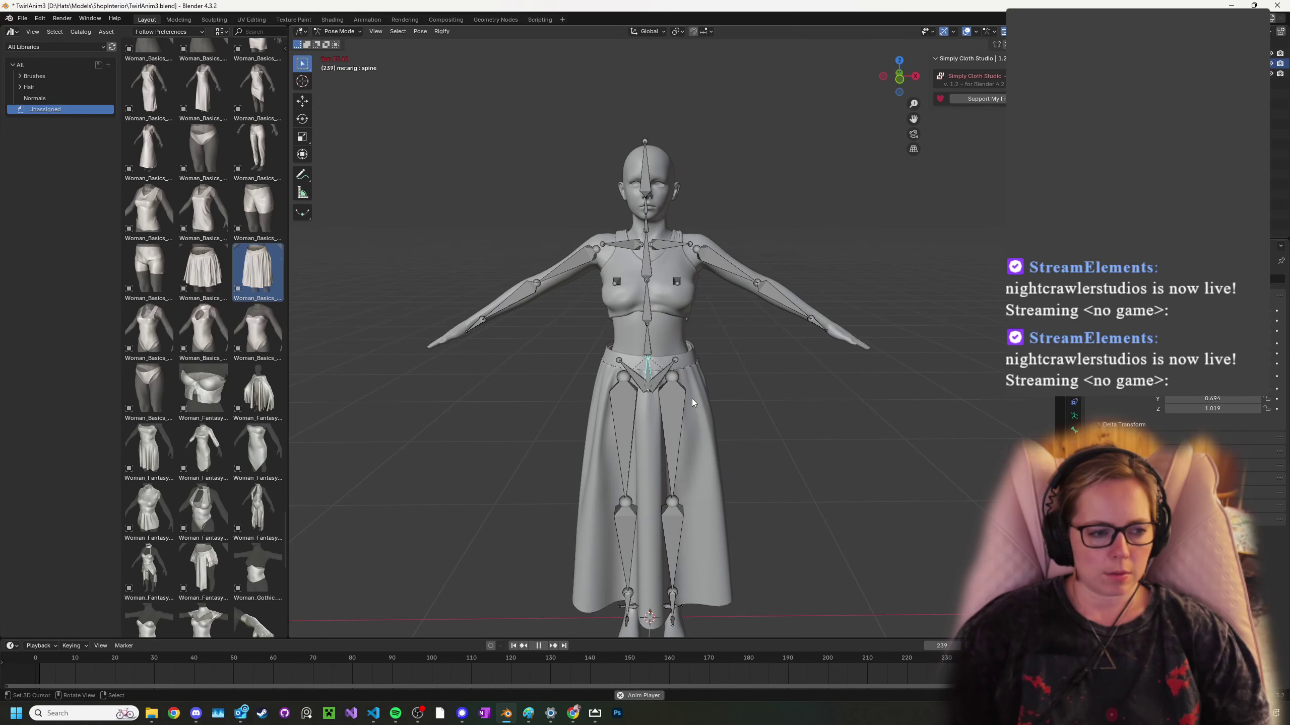
- Test how the simulated skirt follows the hips by moving the lowest spine bone, and undo the move
scroll(743, 404, down, 3)
middle_drag(758, 438, 669, 384)
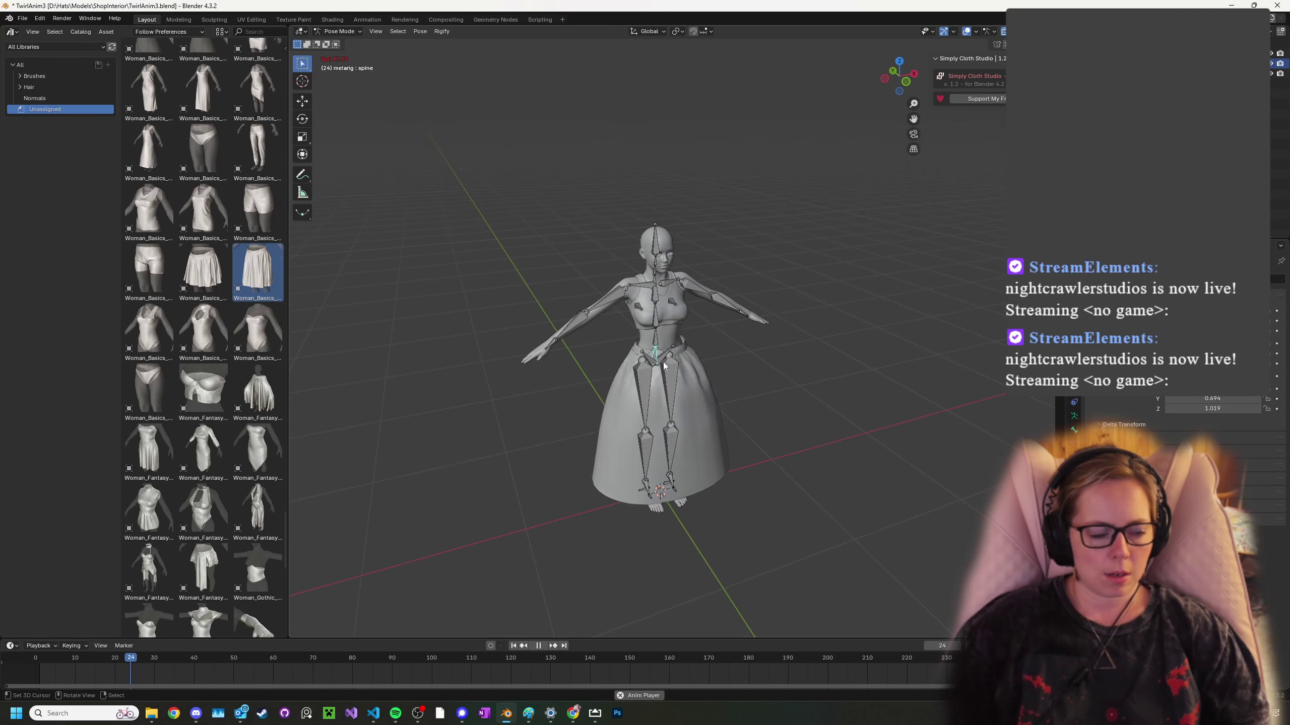
key(g)
right_click(727, 370)
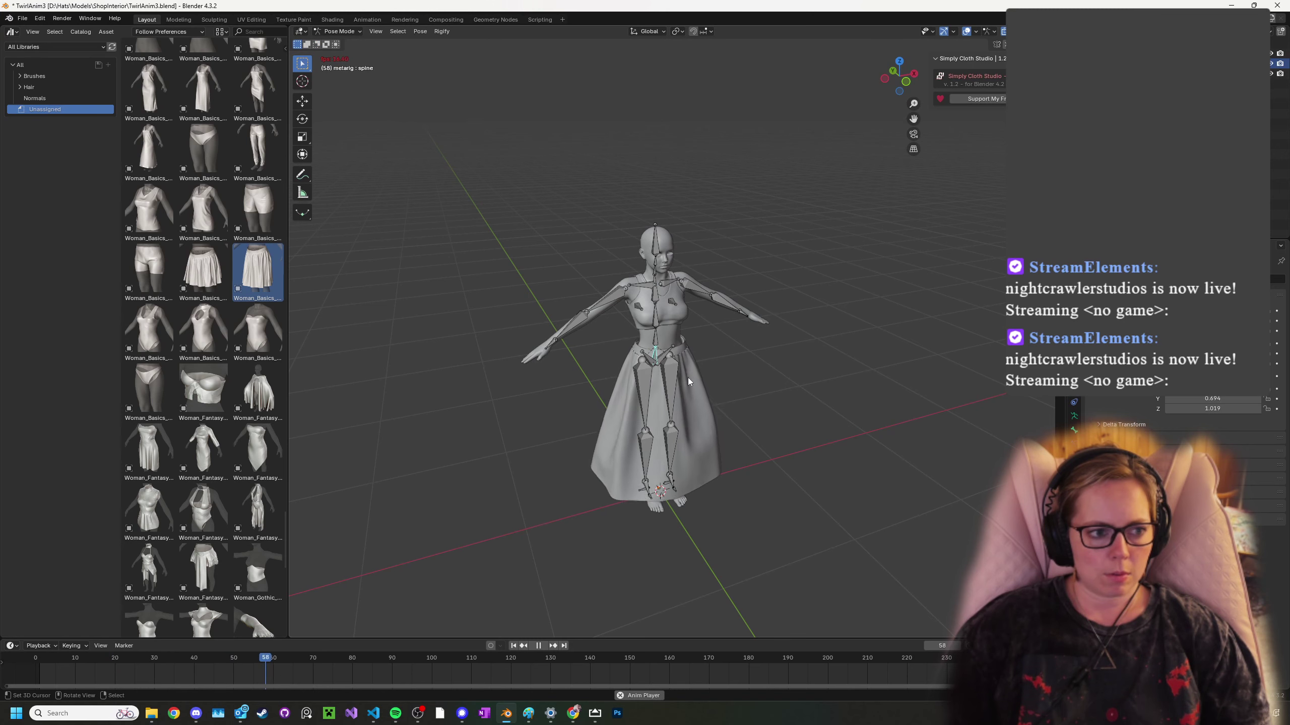
middle_drag(776, 427, 711, 426)
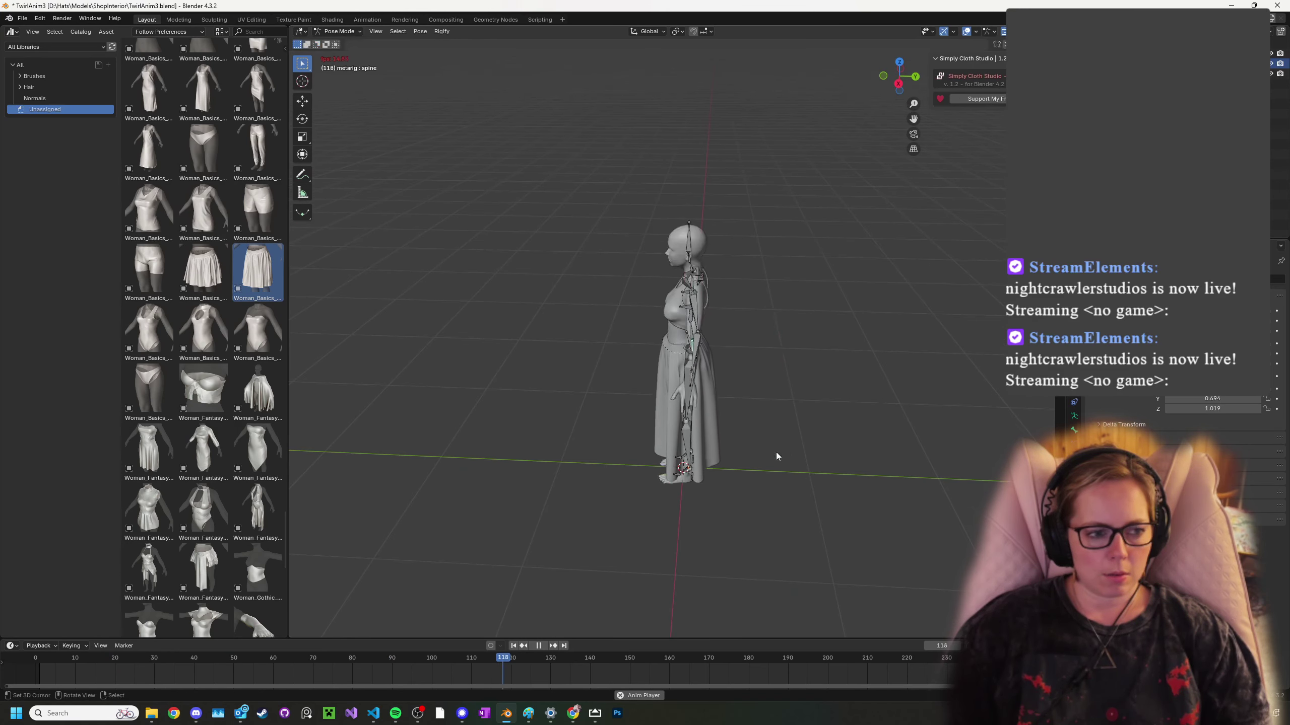
key(g)
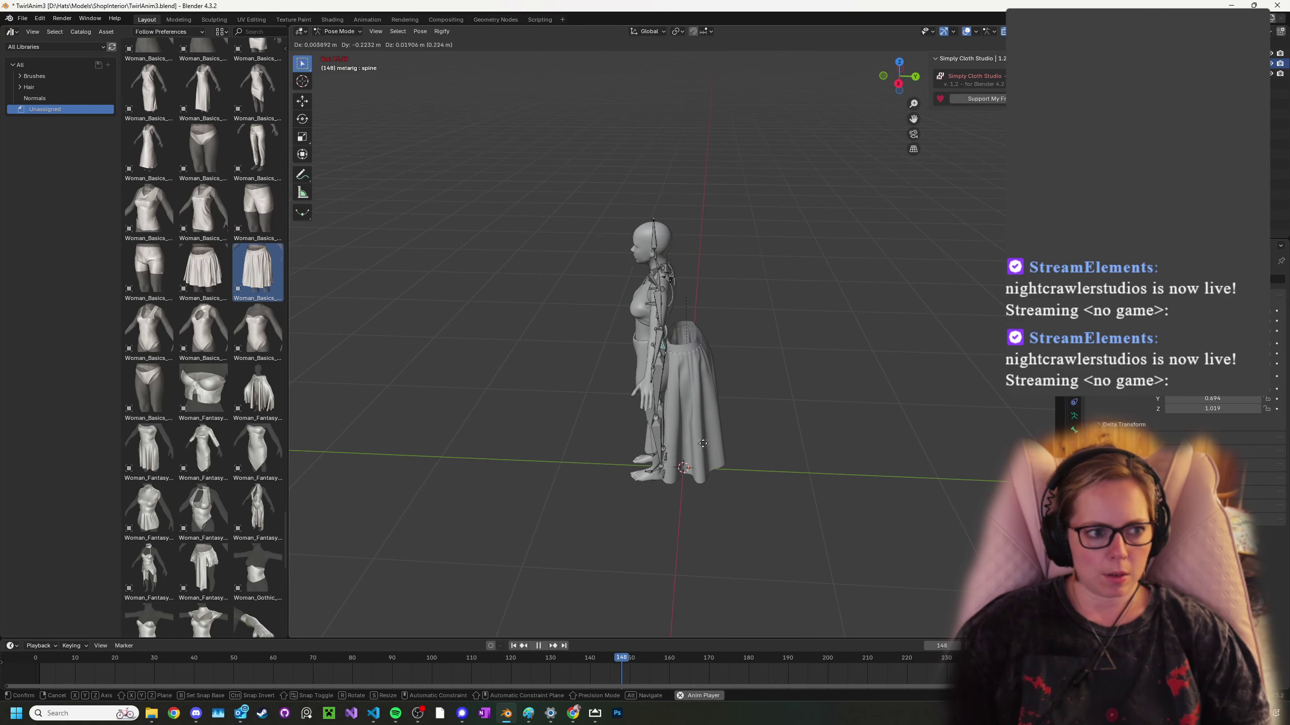
click(691, 443)
key(ctrl+z)
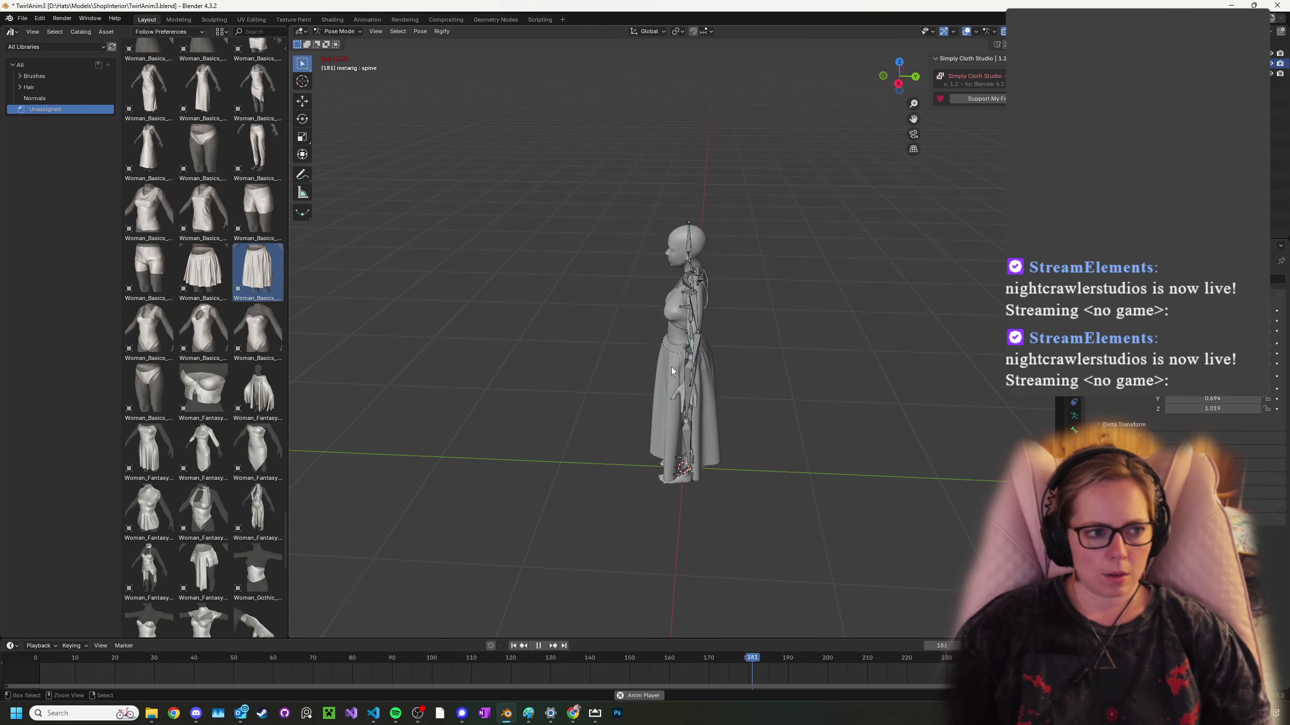
- Test the simulated skirt by freely rotating the lowest spine bone and the left thigh bone, and cancel both rotations
mouse_move(671, 367)
middle_down()
mouse_move(717, 374)
mouse_move(694, 371)
middle_up()
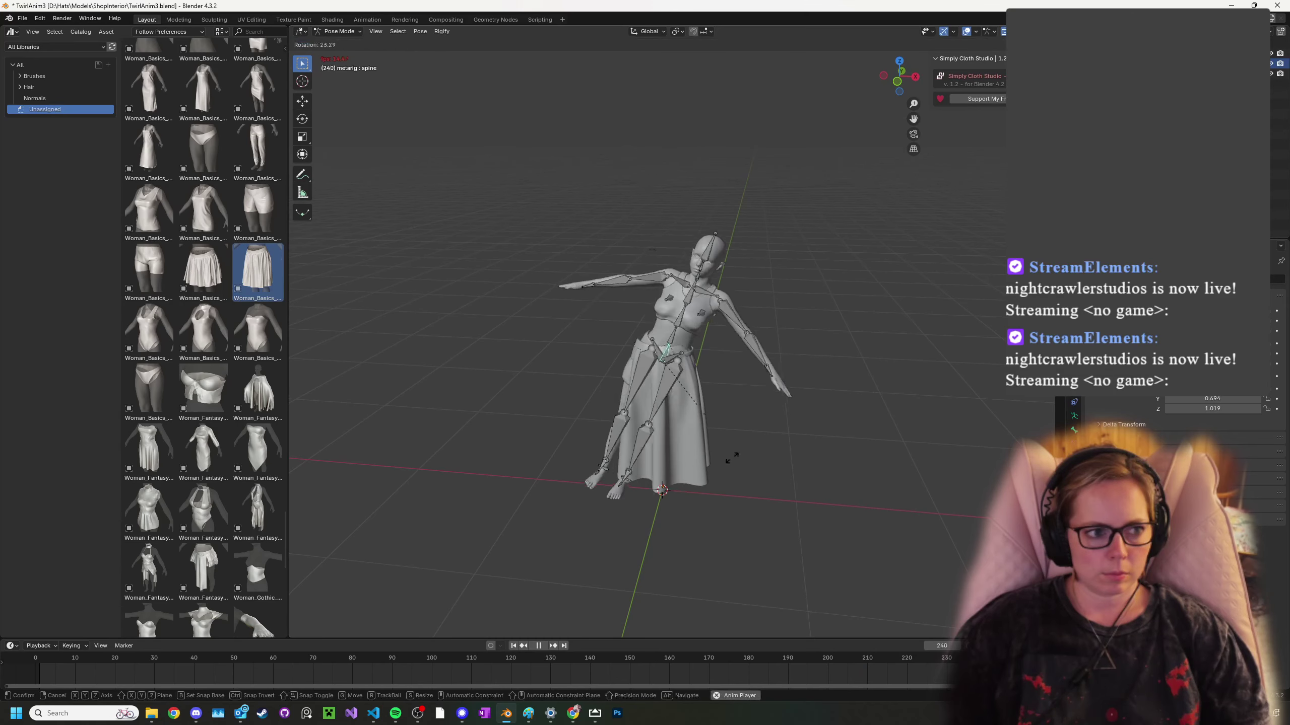
key(r)
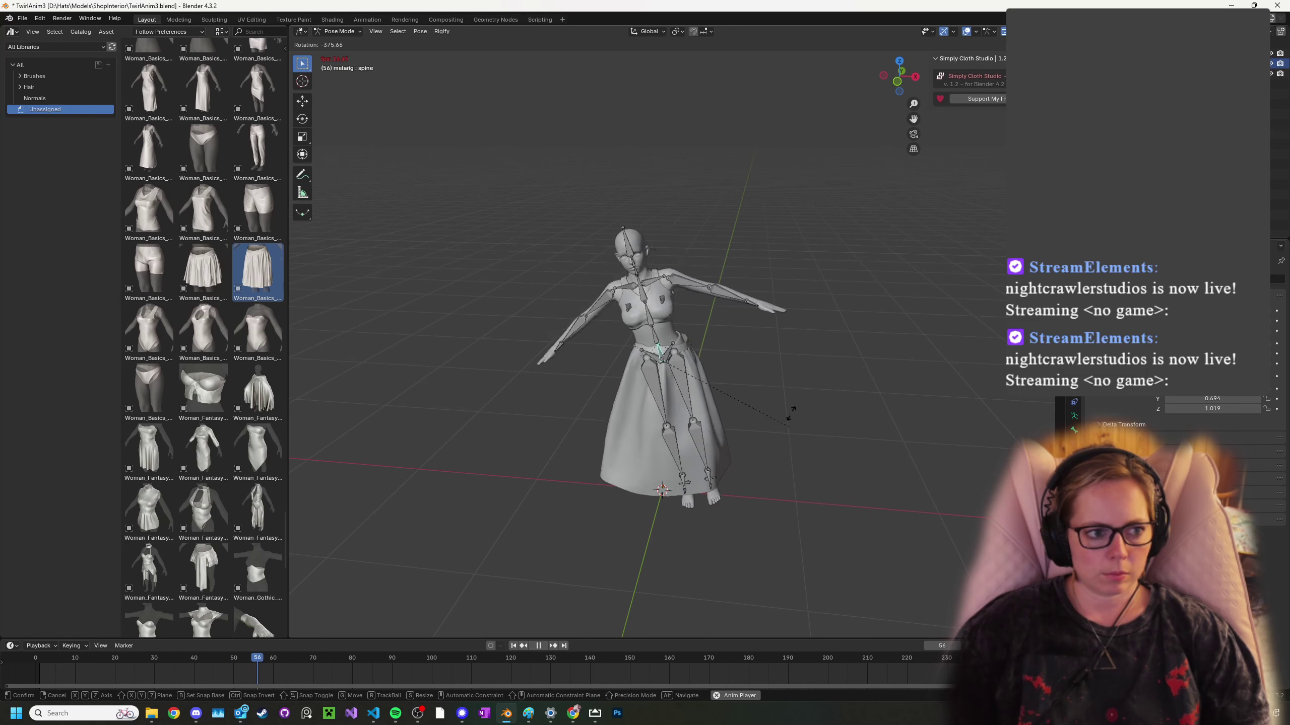
right_click(714, 442)
click(673, 421)
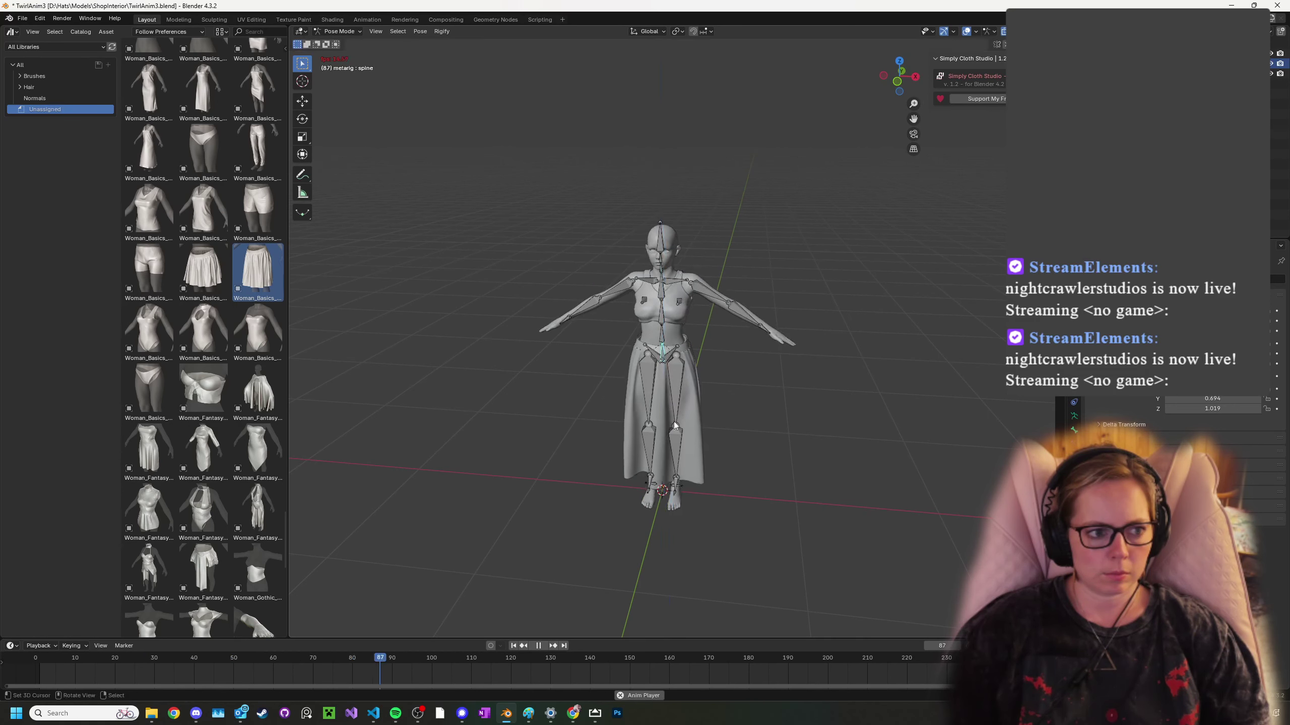
key(r)
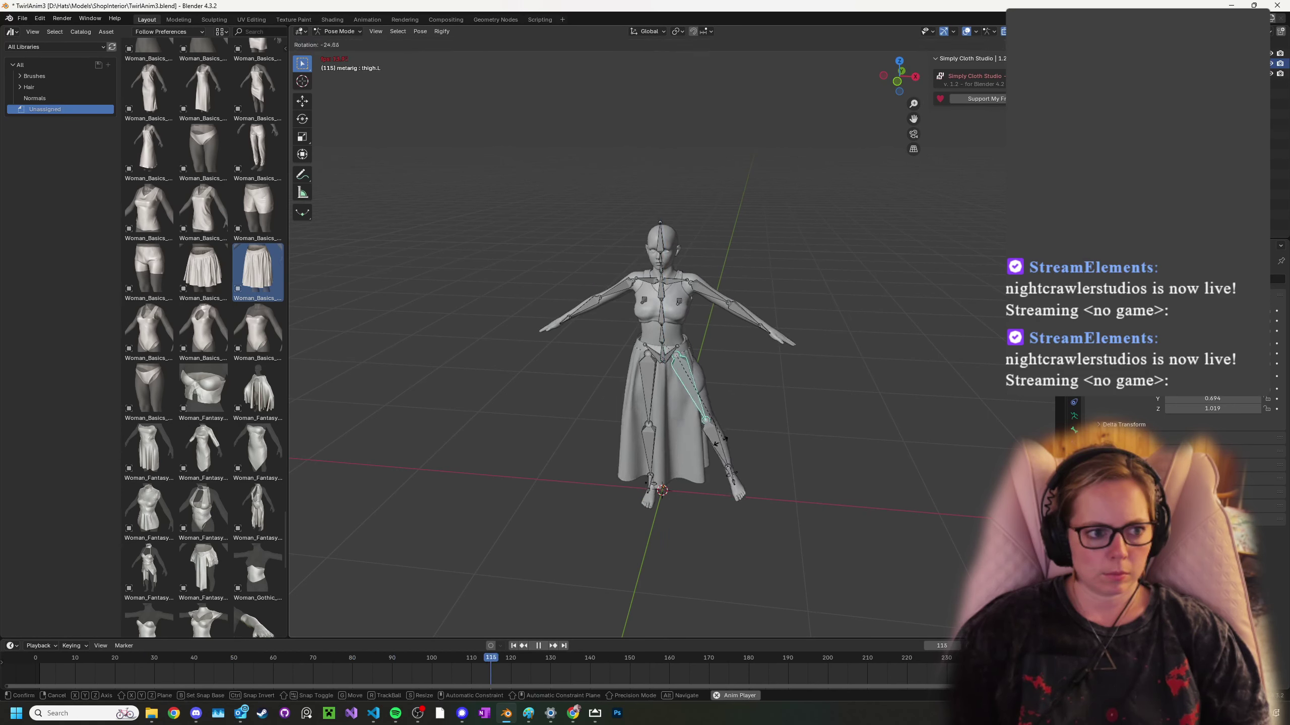
right_click(617, 441)
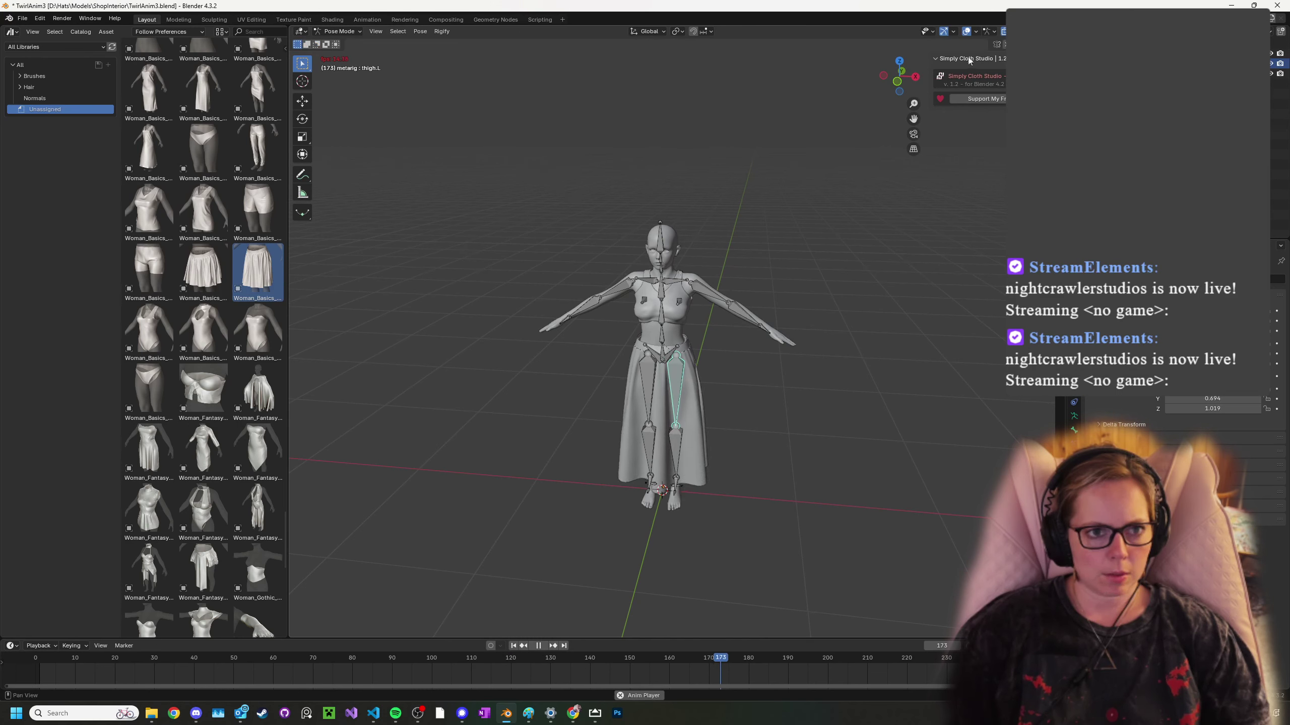
- Return the meta-rig to Object Mode and stop the long skirt's cloth simulation
click(337, 32)
click(339, 43)
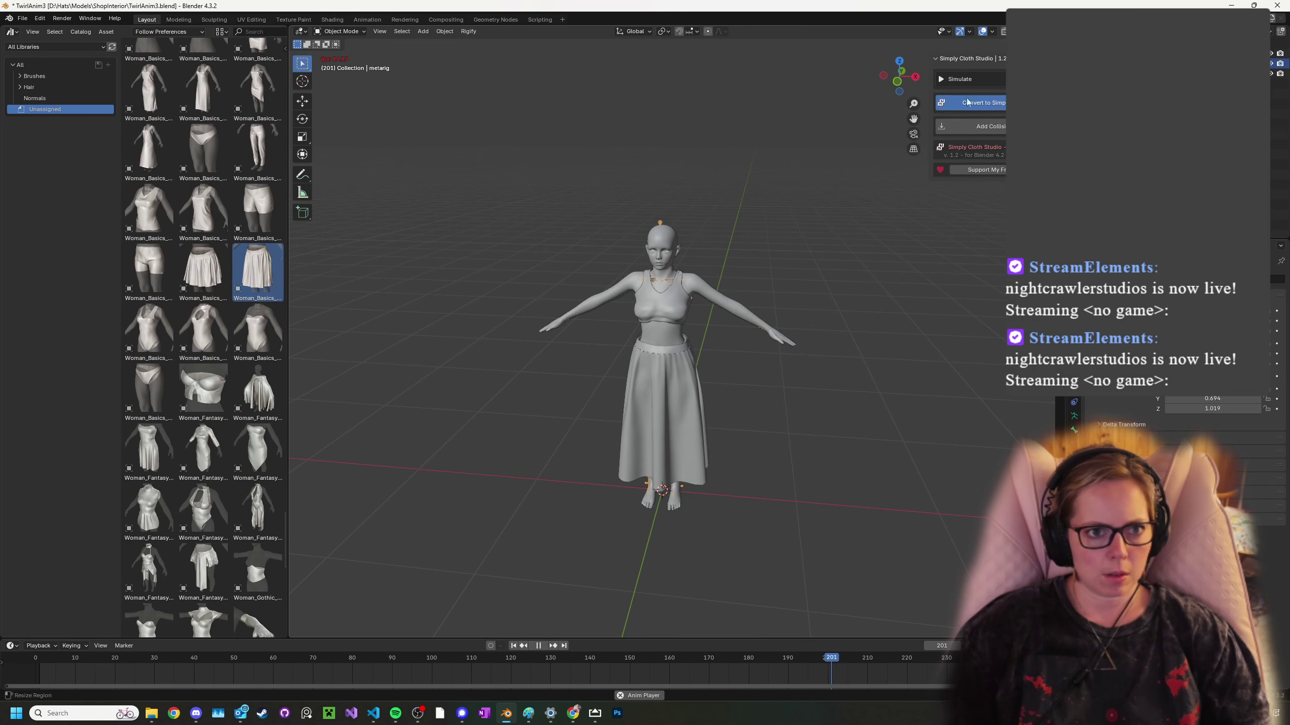
click(697, 367)
click(998, 104)
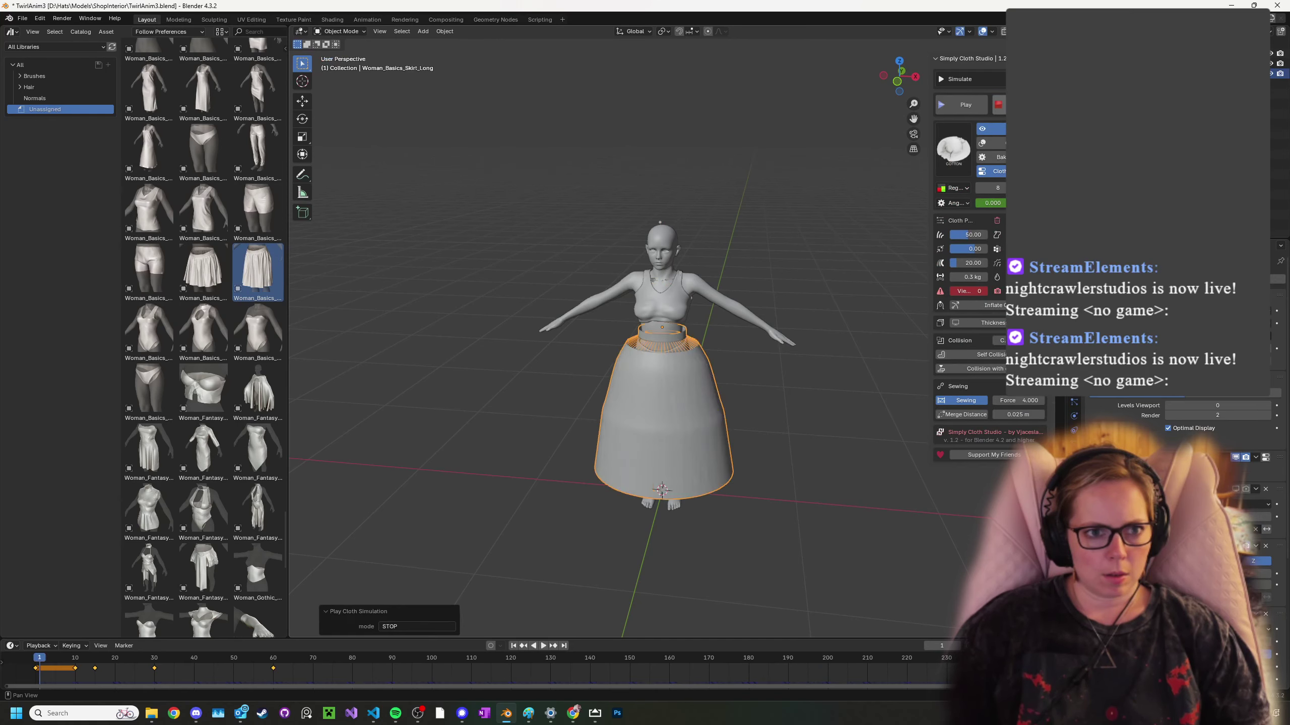
- Check the collision settings of the mannequin's body and the hip collider, and reselect the long skirt
scroll(704, 343, up, 3)
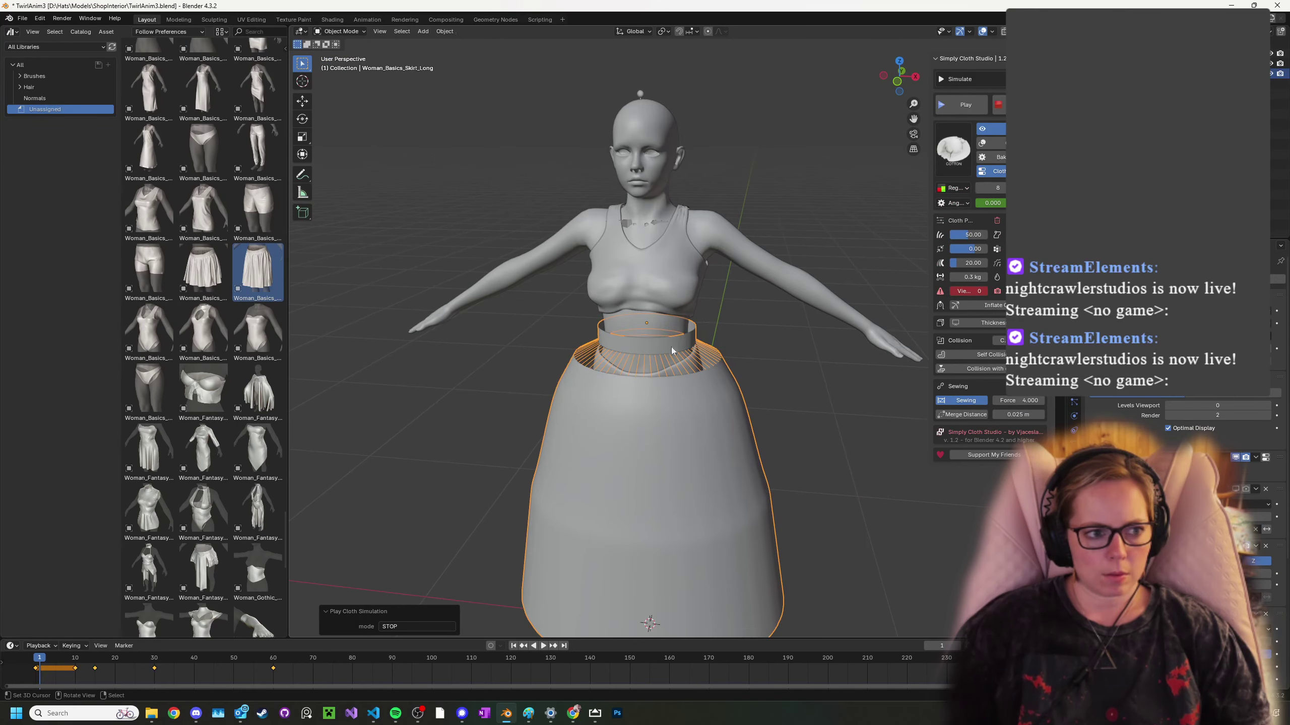
click(770, 275)
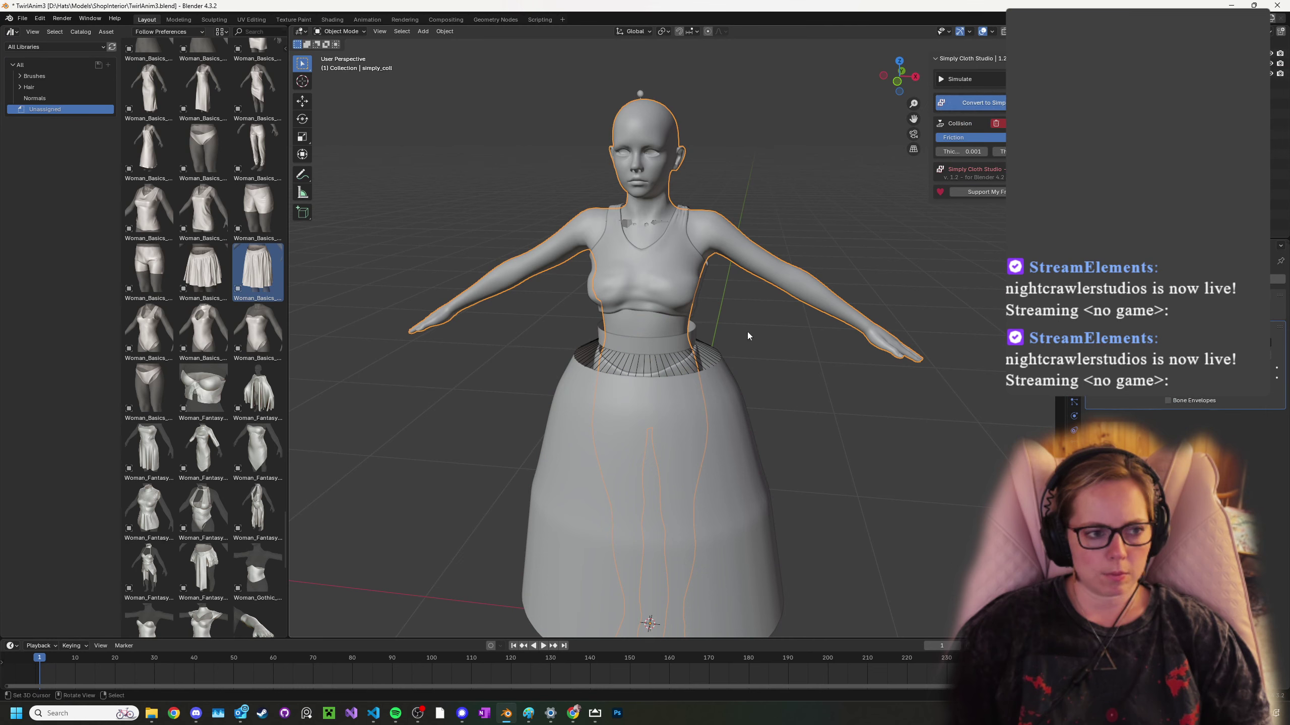
click(692, 372)
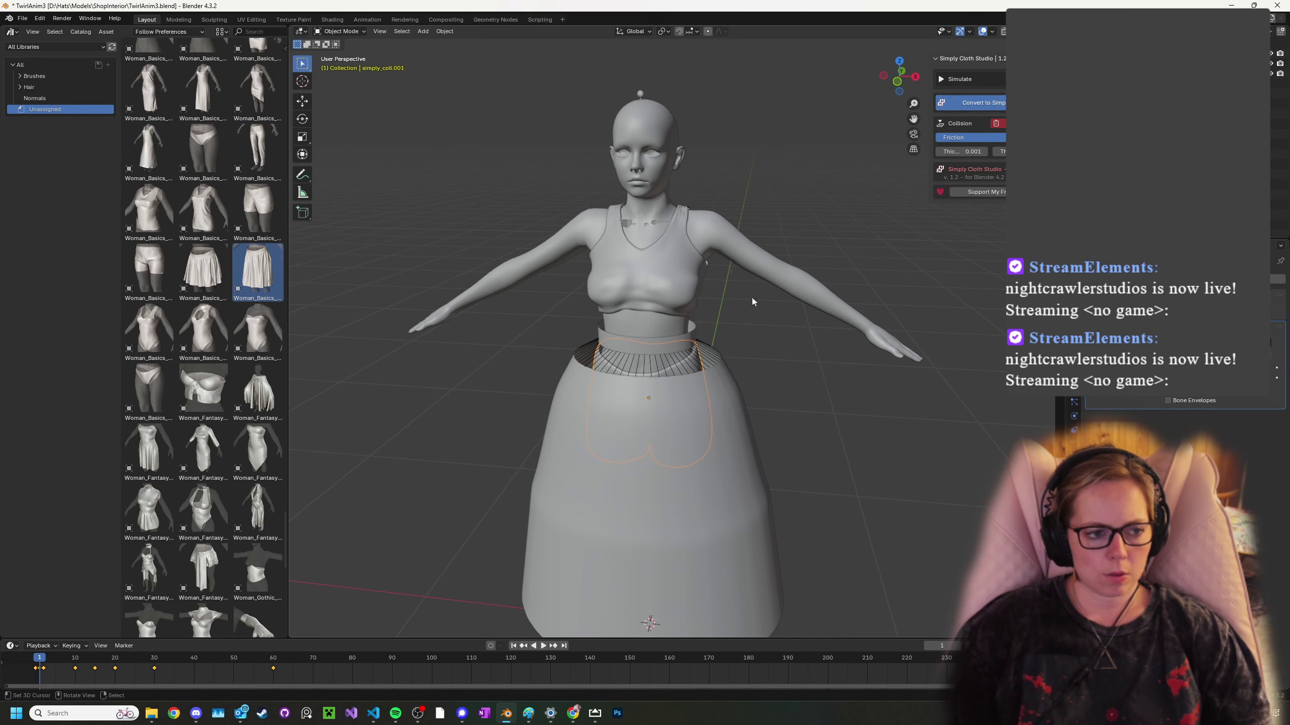
click(710, 274)
click(700, 444)
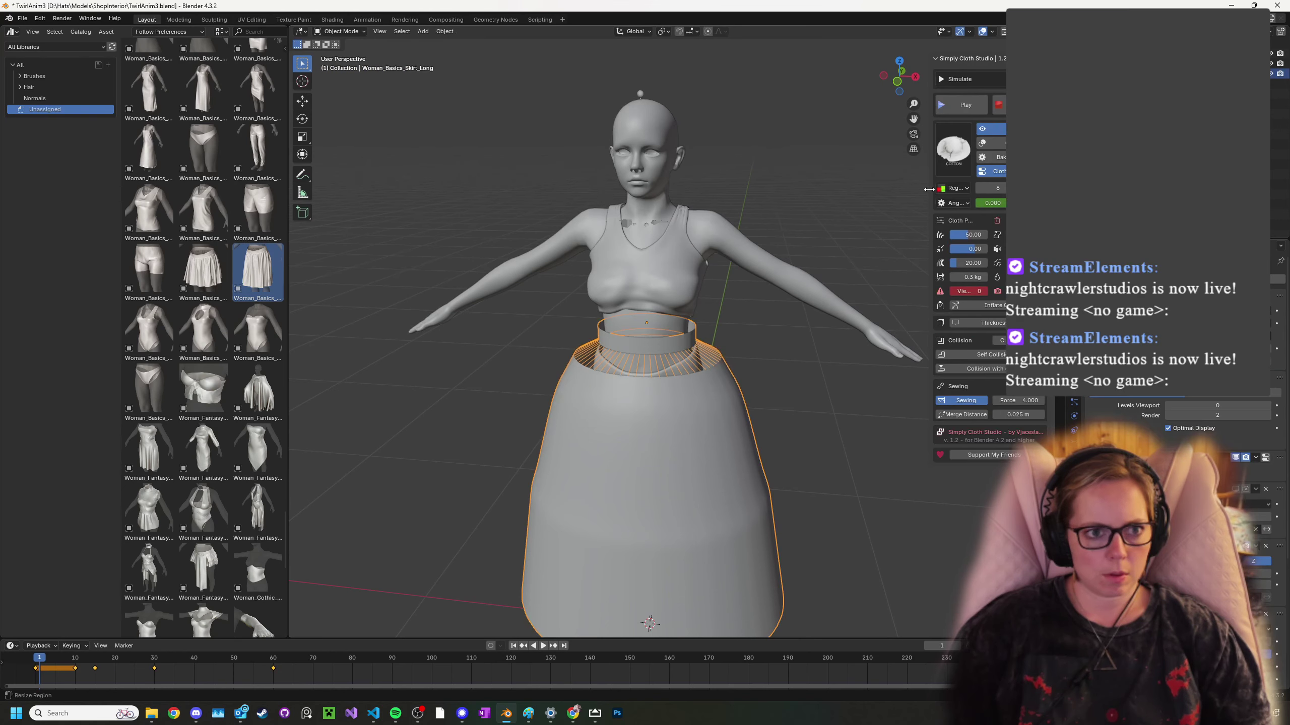
- Widen the sidebar showing the cloth settings, and check the modifiers of the long skirt and the hip collider
drag(929, 189, 846, 195)
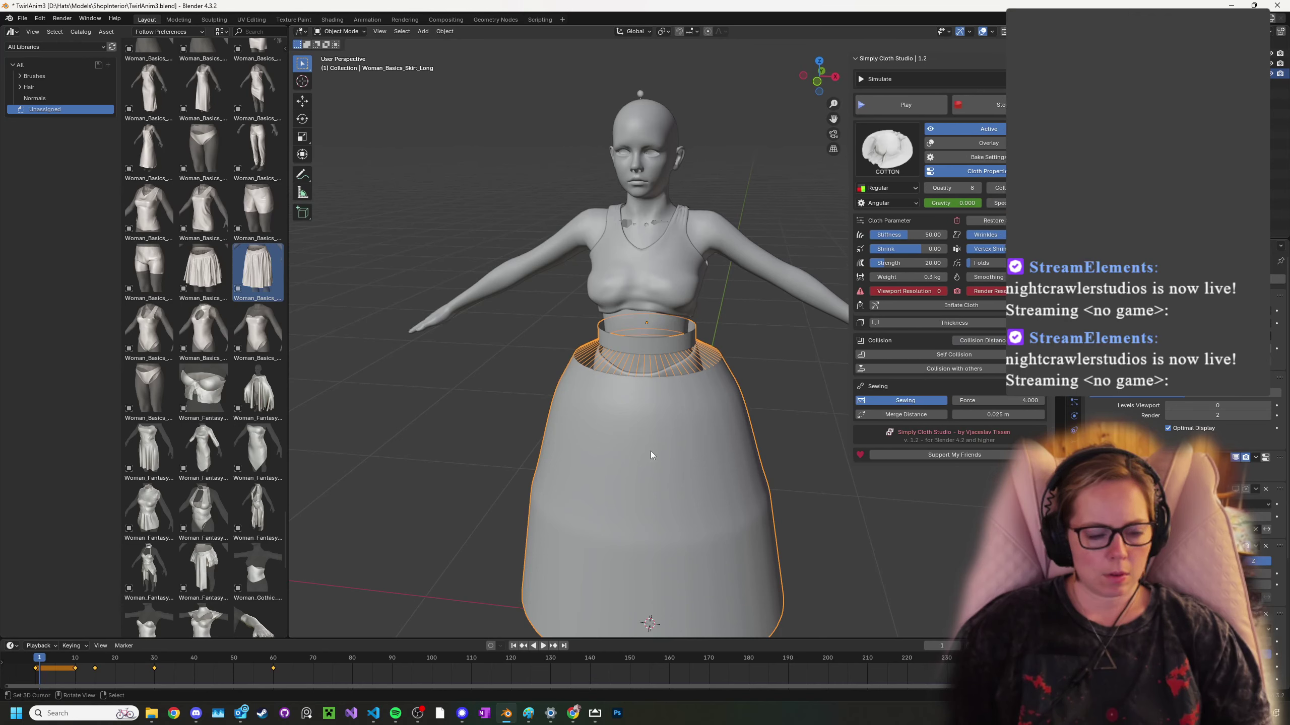
scroll(1195, 439, down, 5)
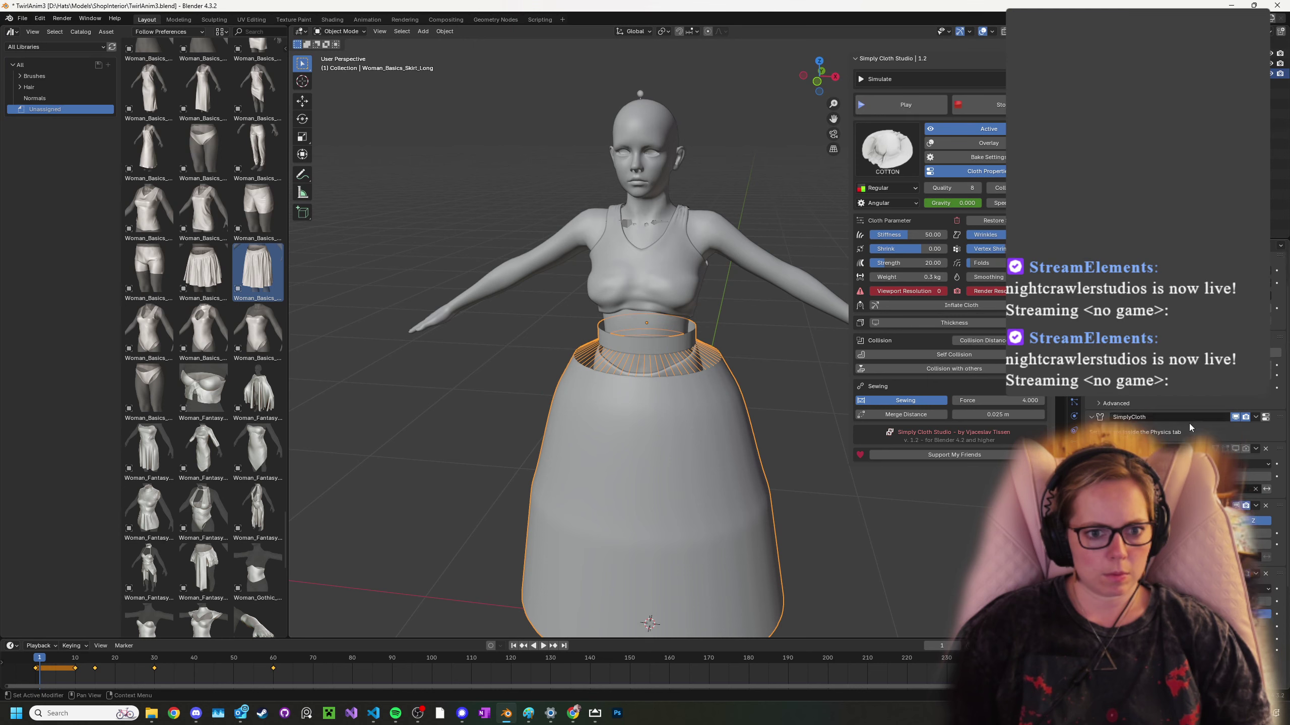
scroll(1196, 440, down, 3)
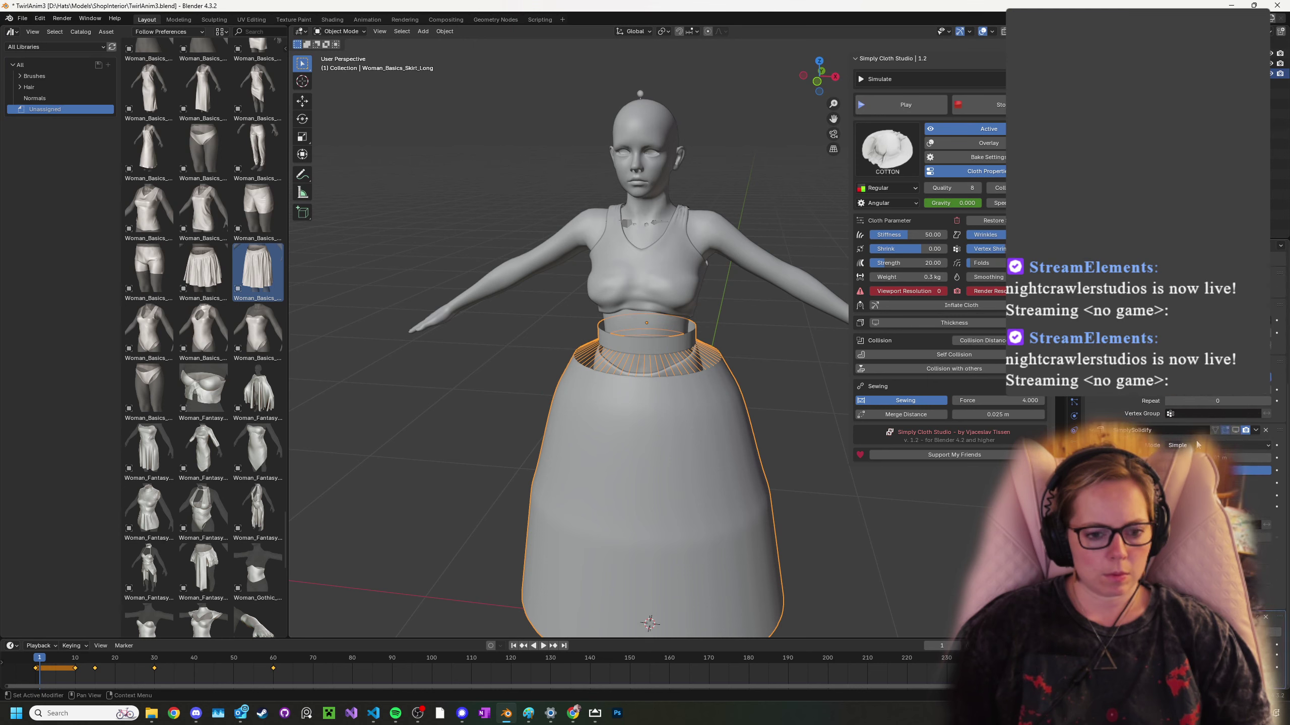
right_click(682, 450)
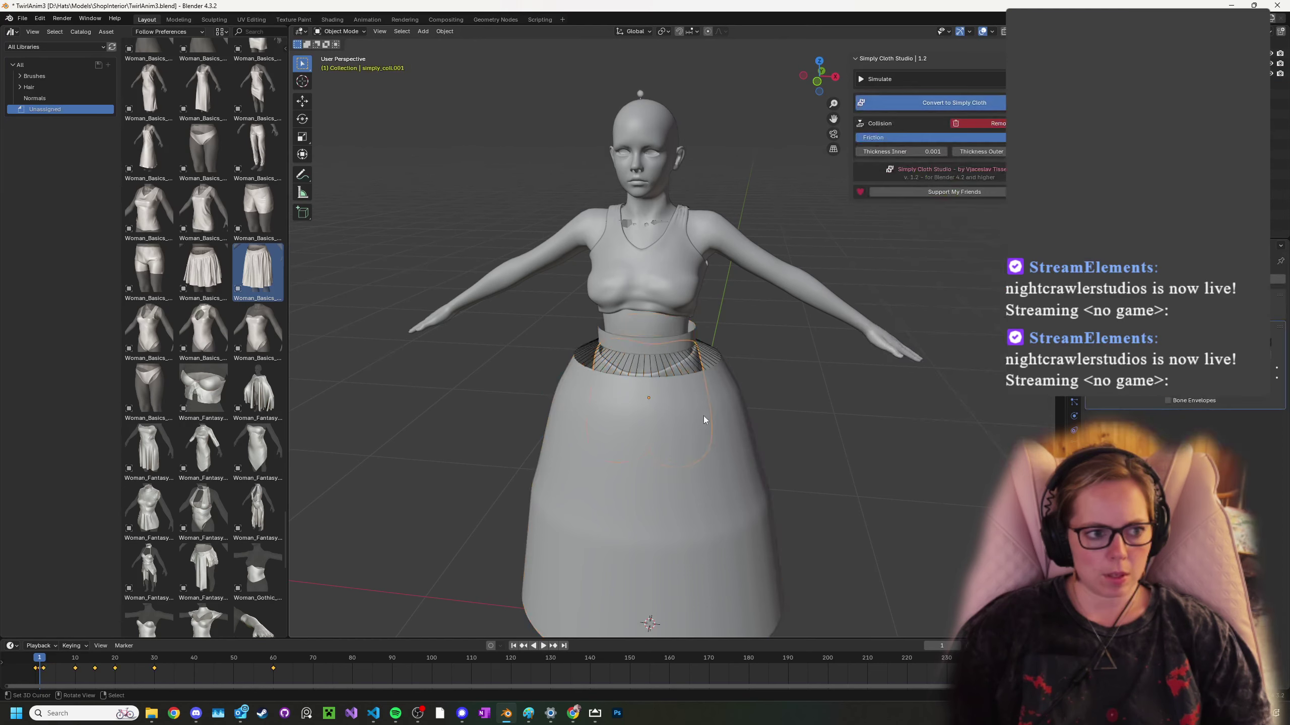
- Select the long skirt together with the meta-rig, with the meta-rig as the active object
right_click(706, 421)
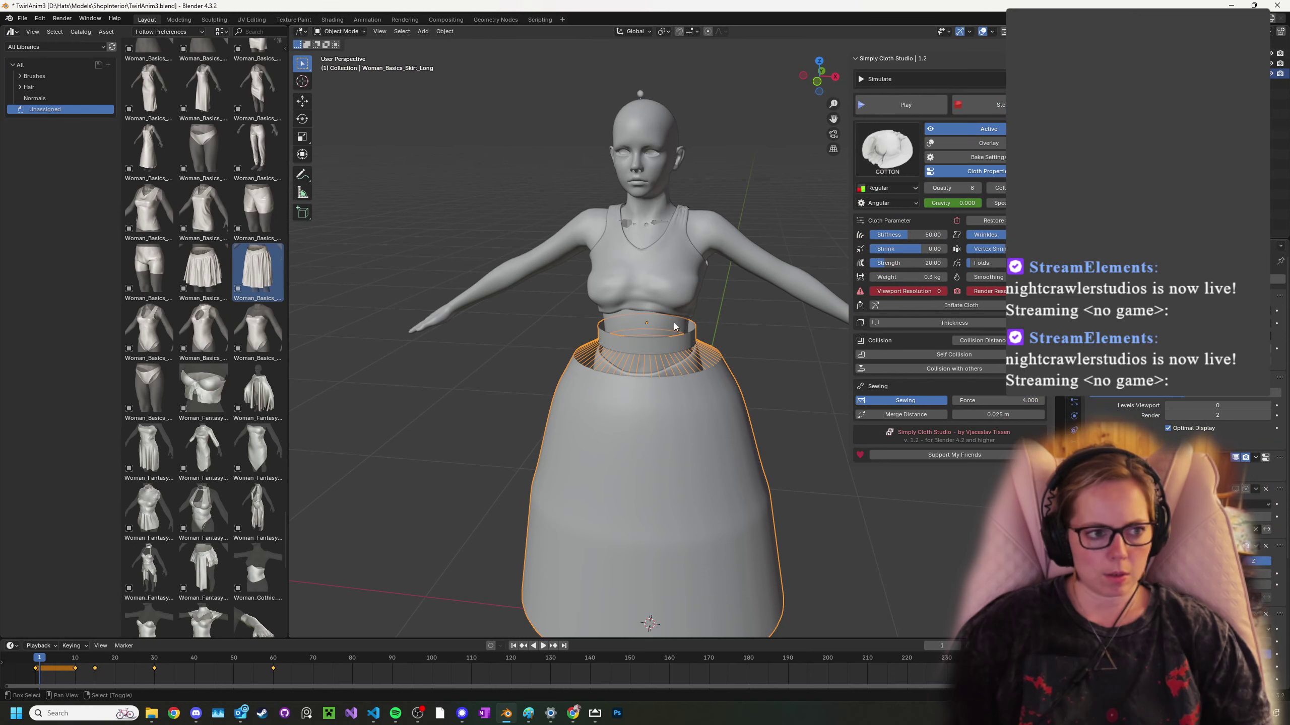
shift+right_click(640, 94)
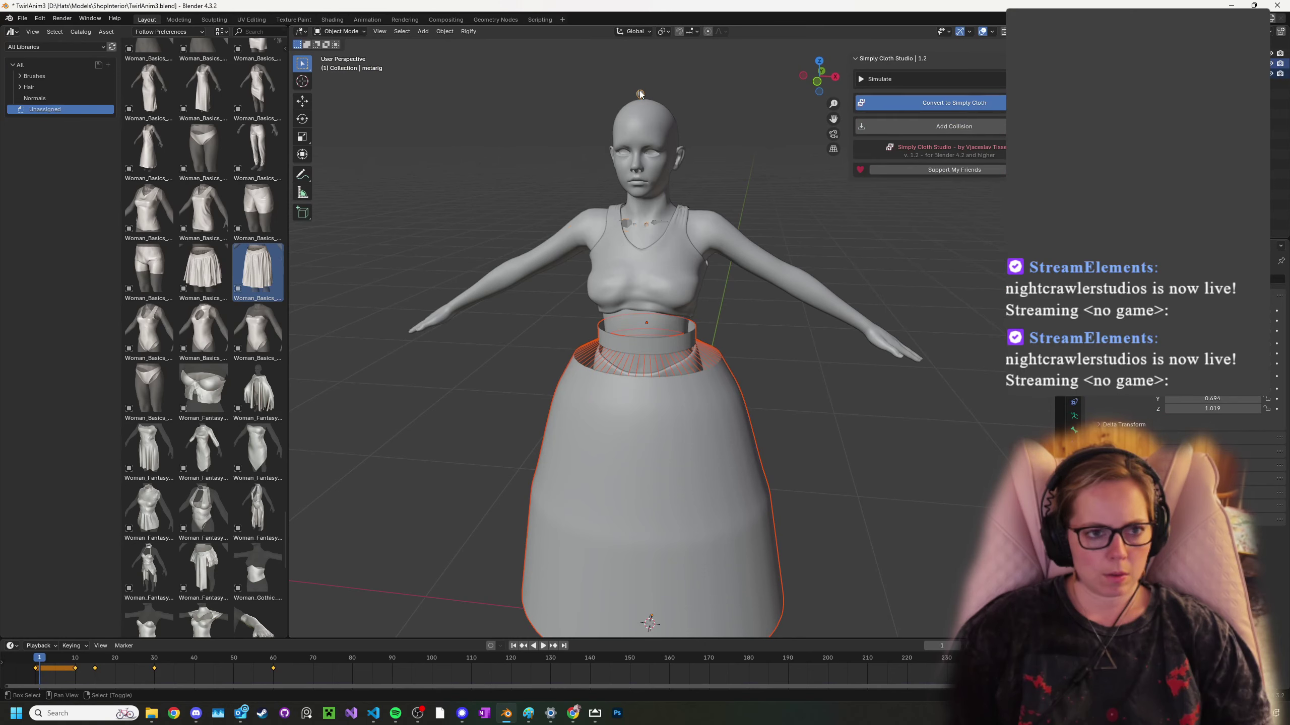
right_click(701, 511)
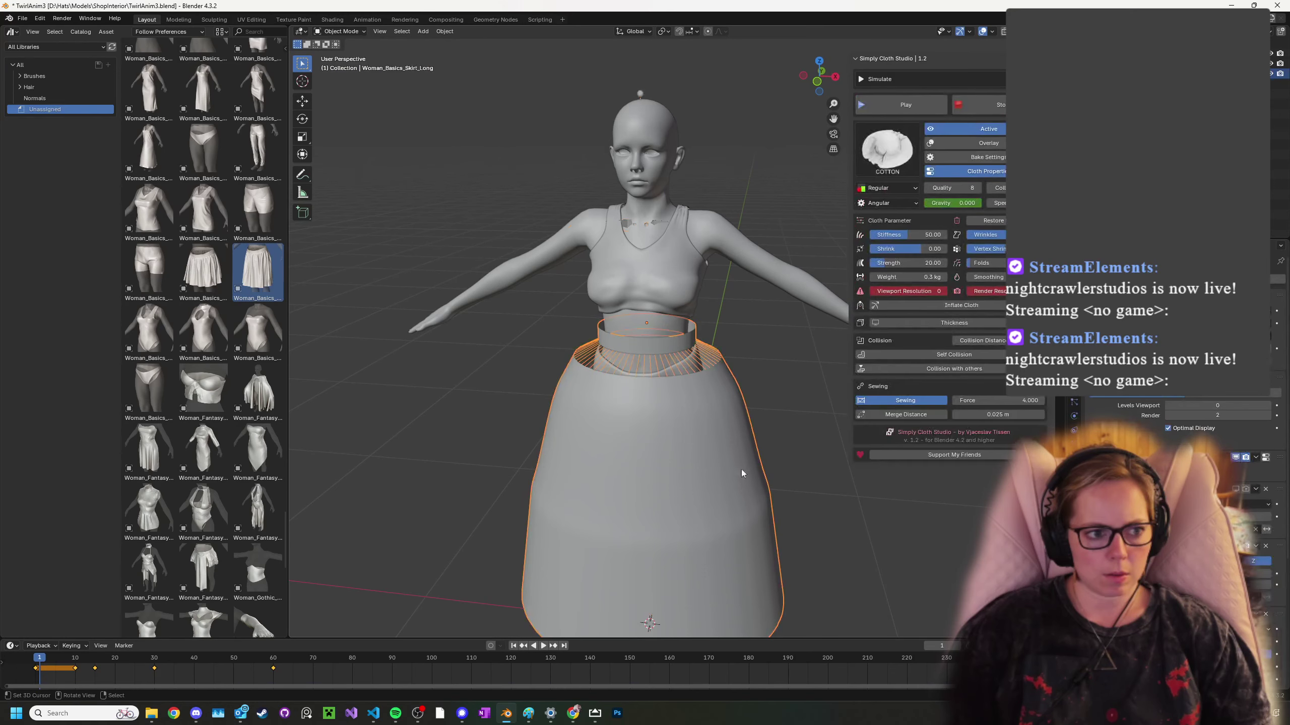
shift+right_click(641, 94)
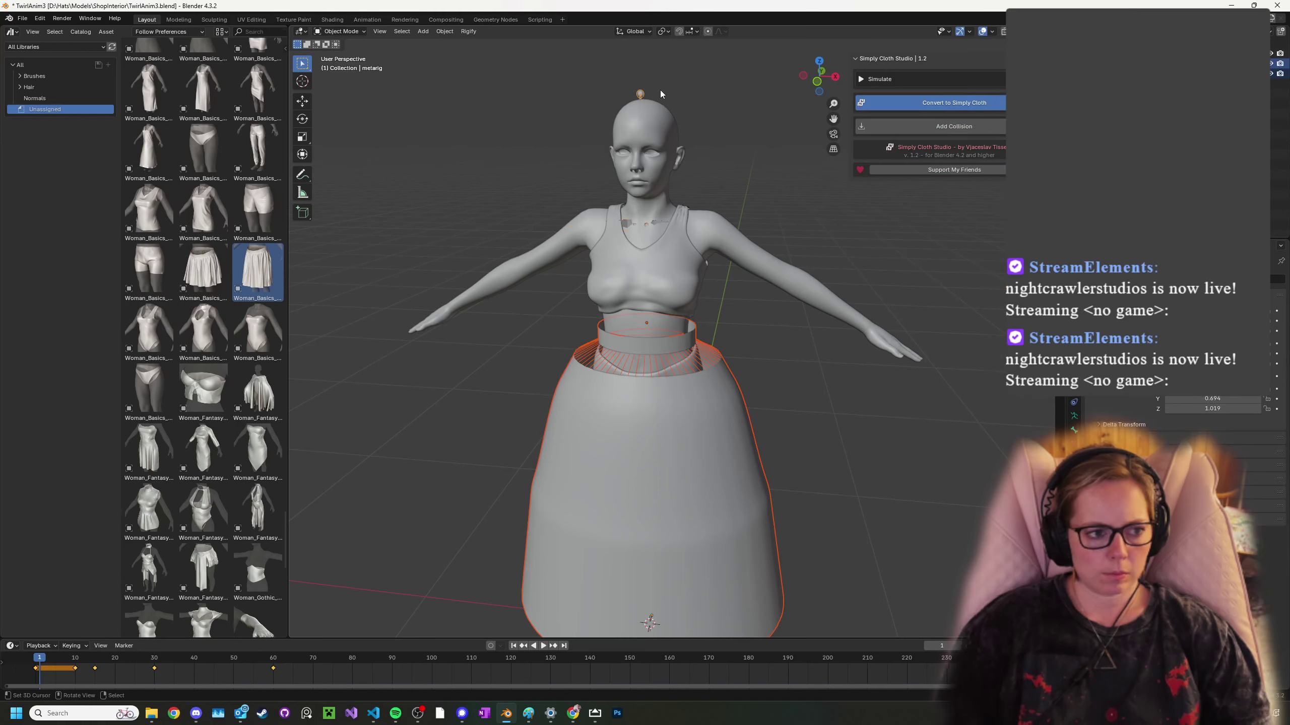
- Parent the long skirt to the metarig with automatic weights, and inspect the thigh bones in Pose Mode before returning to Object Mode
key(ctrl+p)
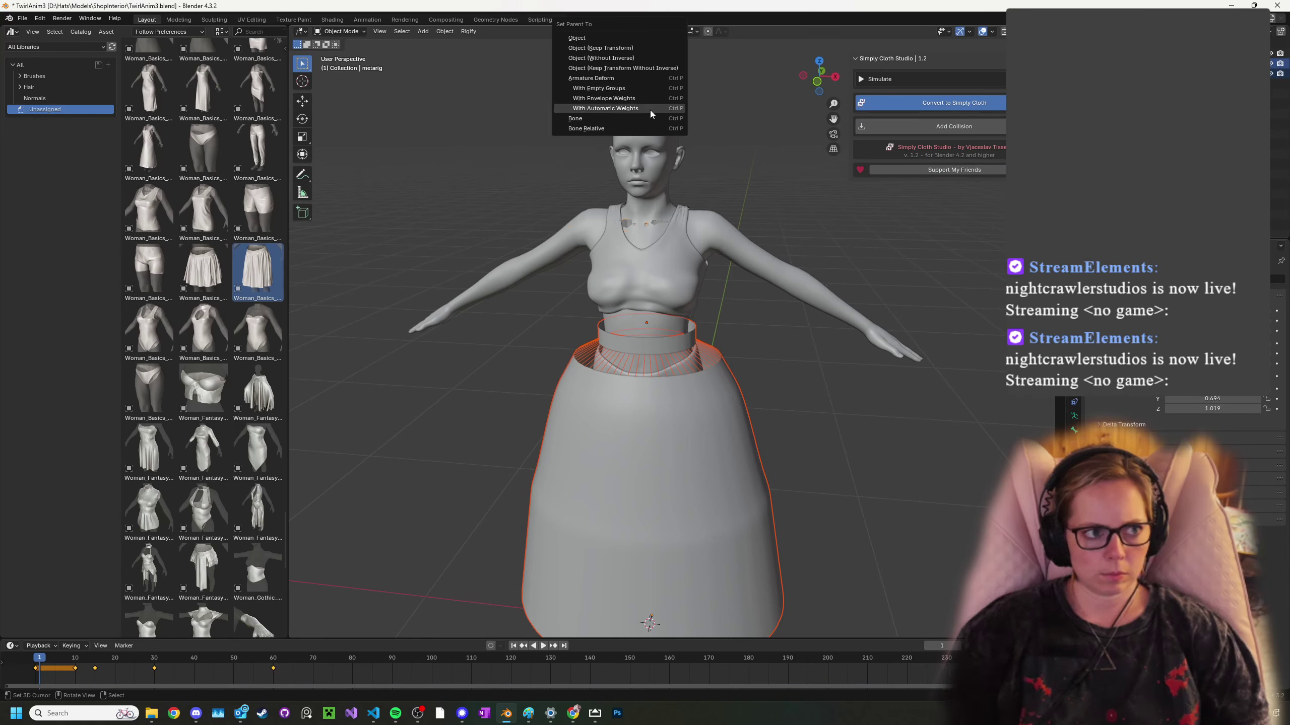
click(650, 110)
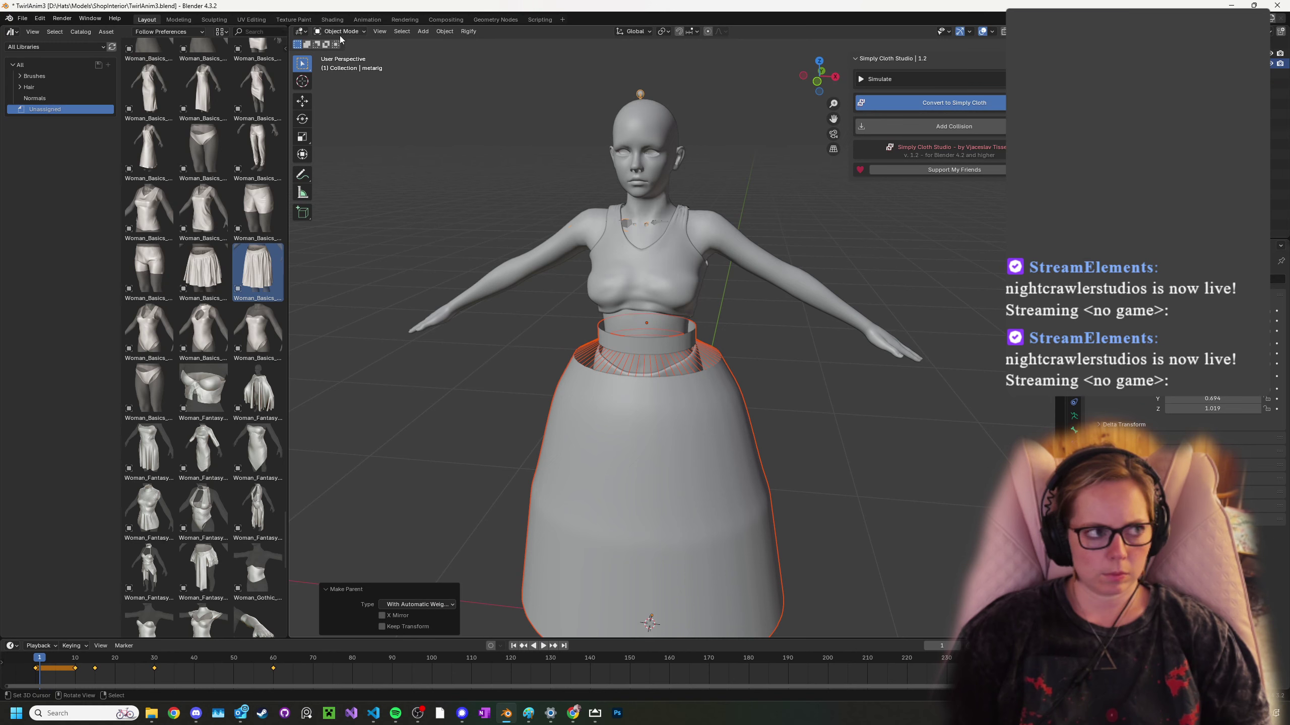
click(343, 65)
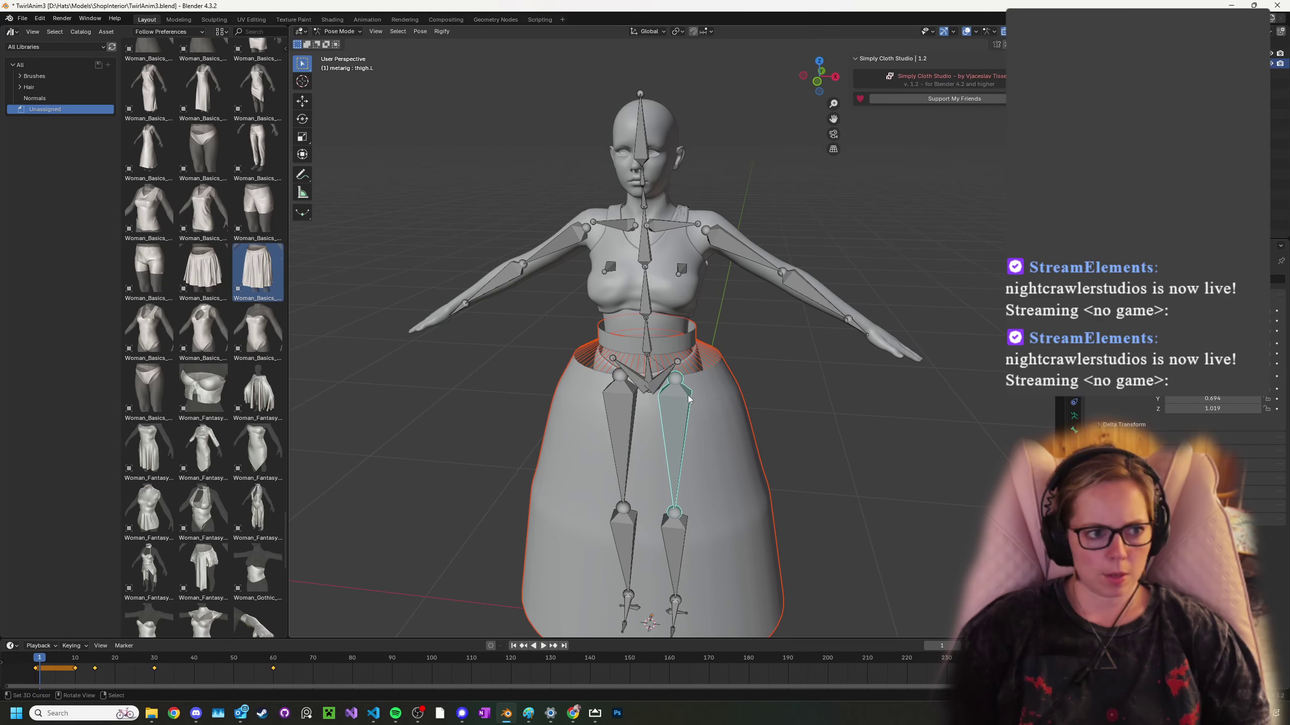
right_click(632, 447)
right_click(764, 451)
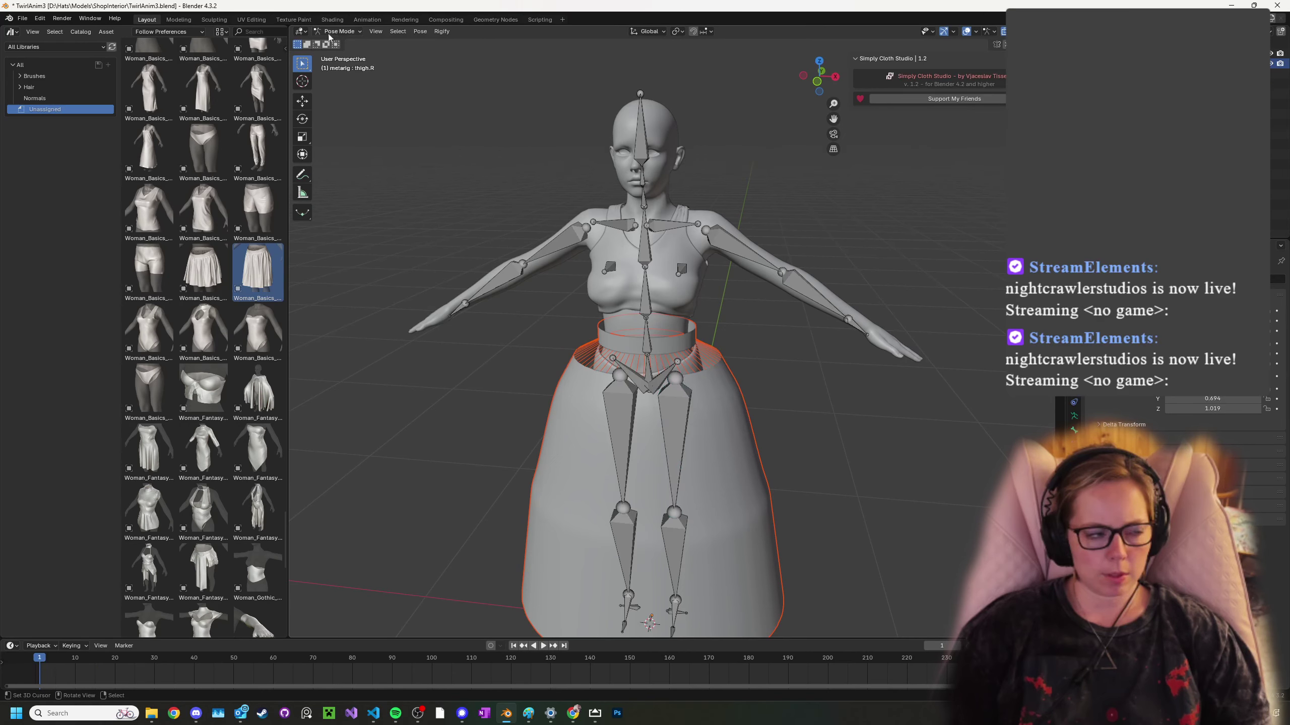
click(350, 42)
- Select the long skirt and play its cloth simulation
right_click(743, 465)
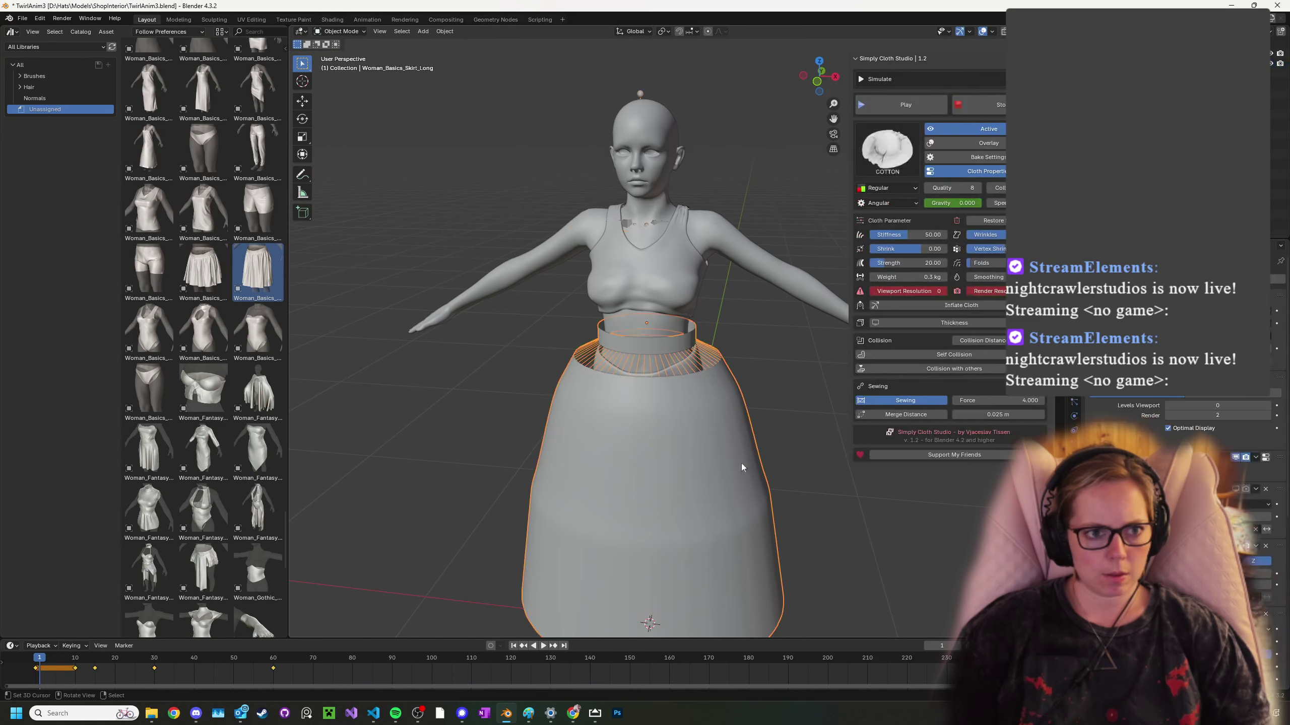
click(902, 105)
scroll(661, 366, down, 3)
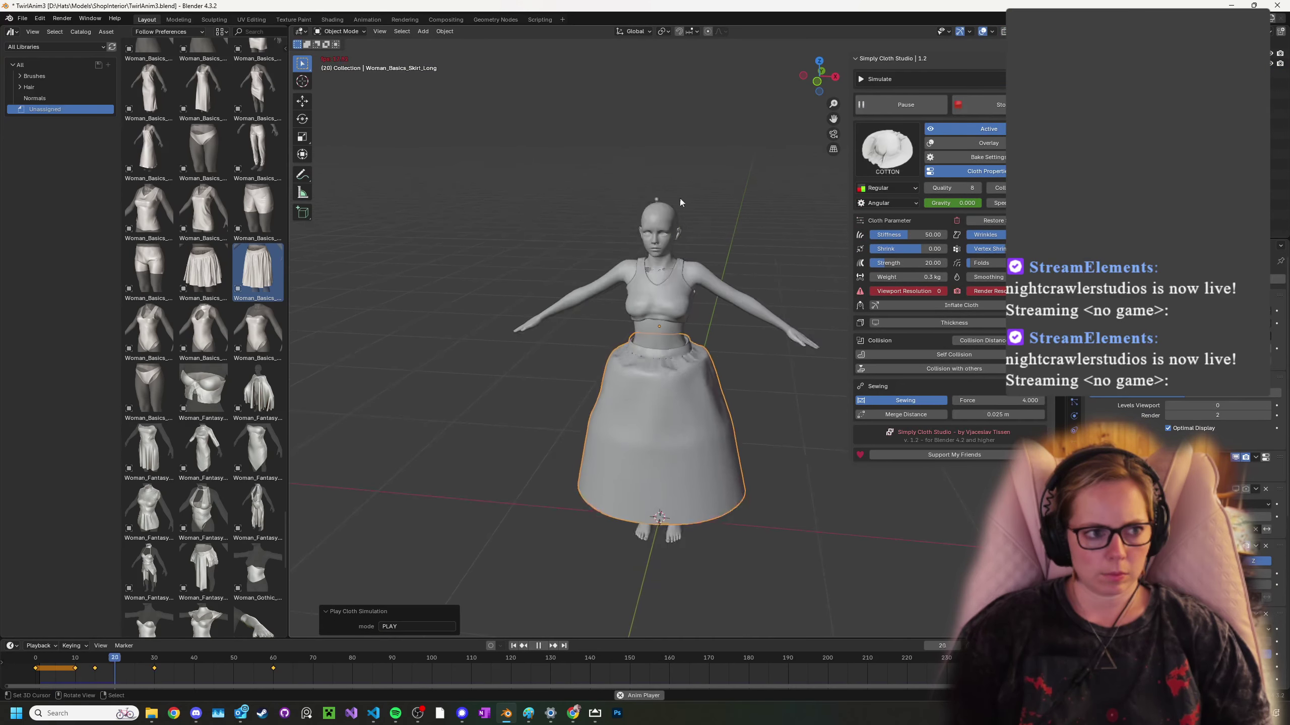
- Try moving the metarig and rotating it about the global Z axis while the cloth simulation plays
right_click(651, 193)
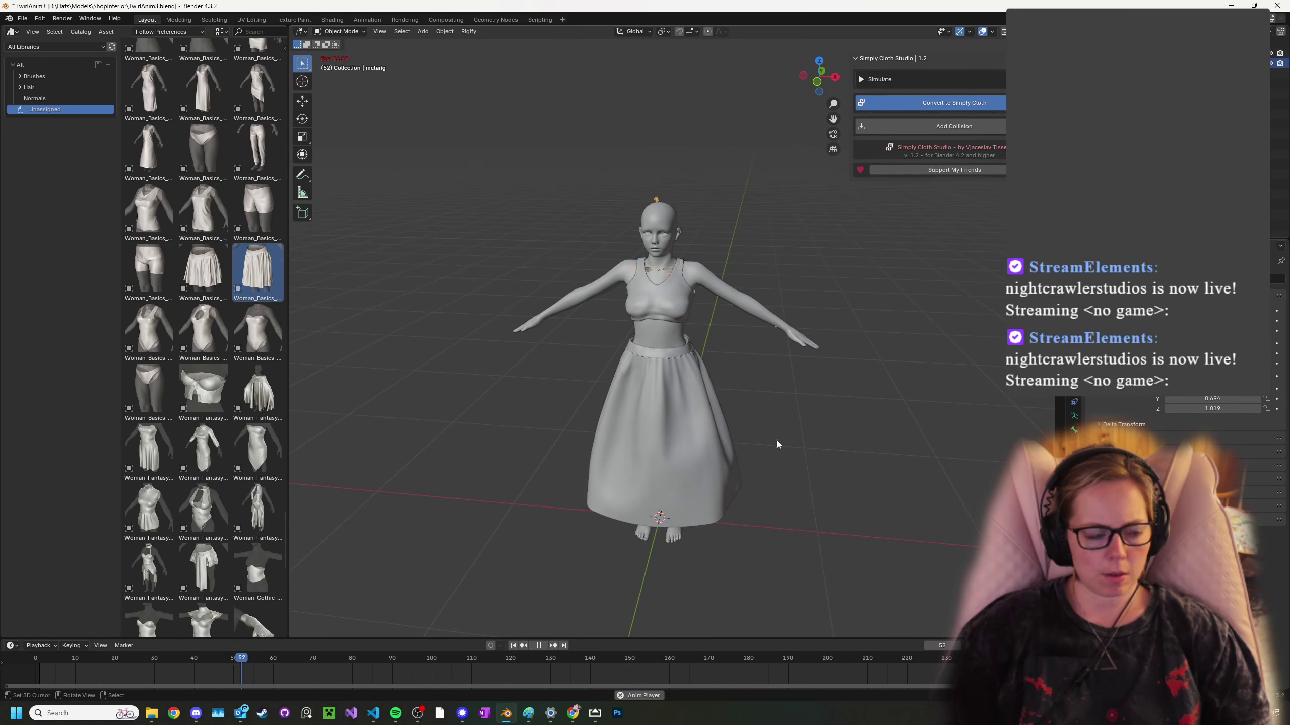
key(g)
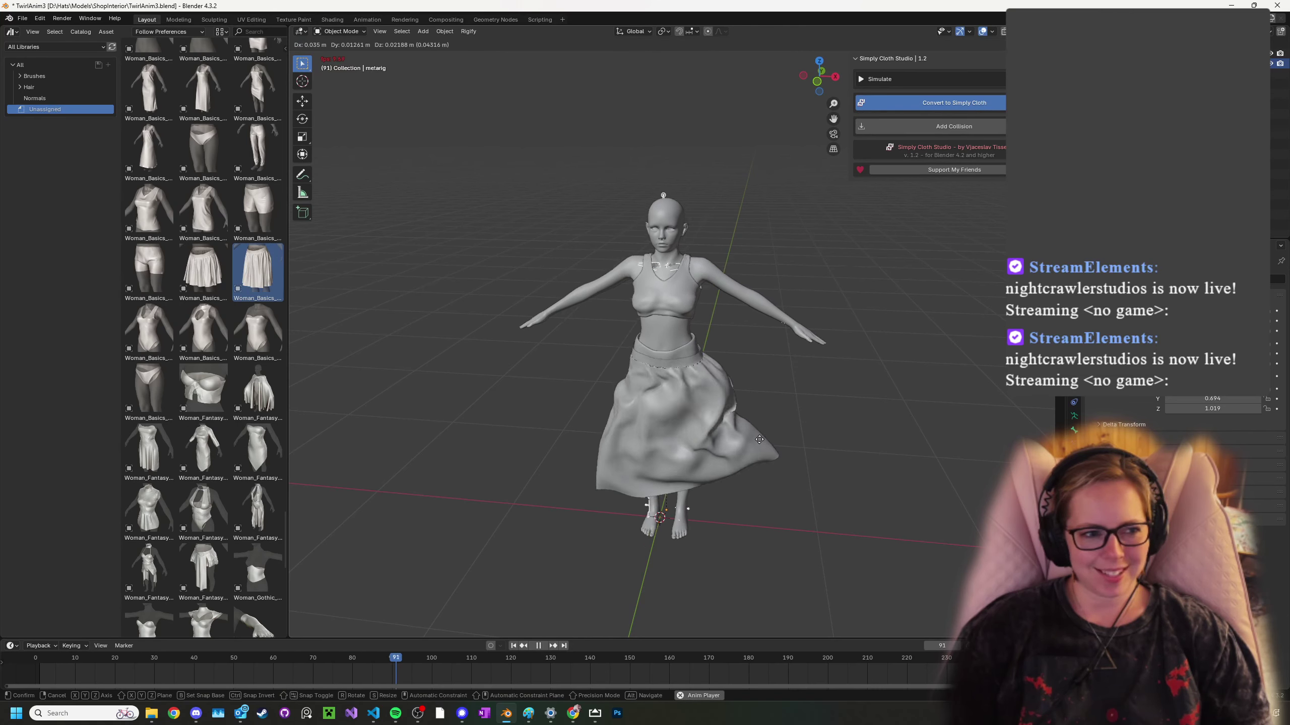
key(r)
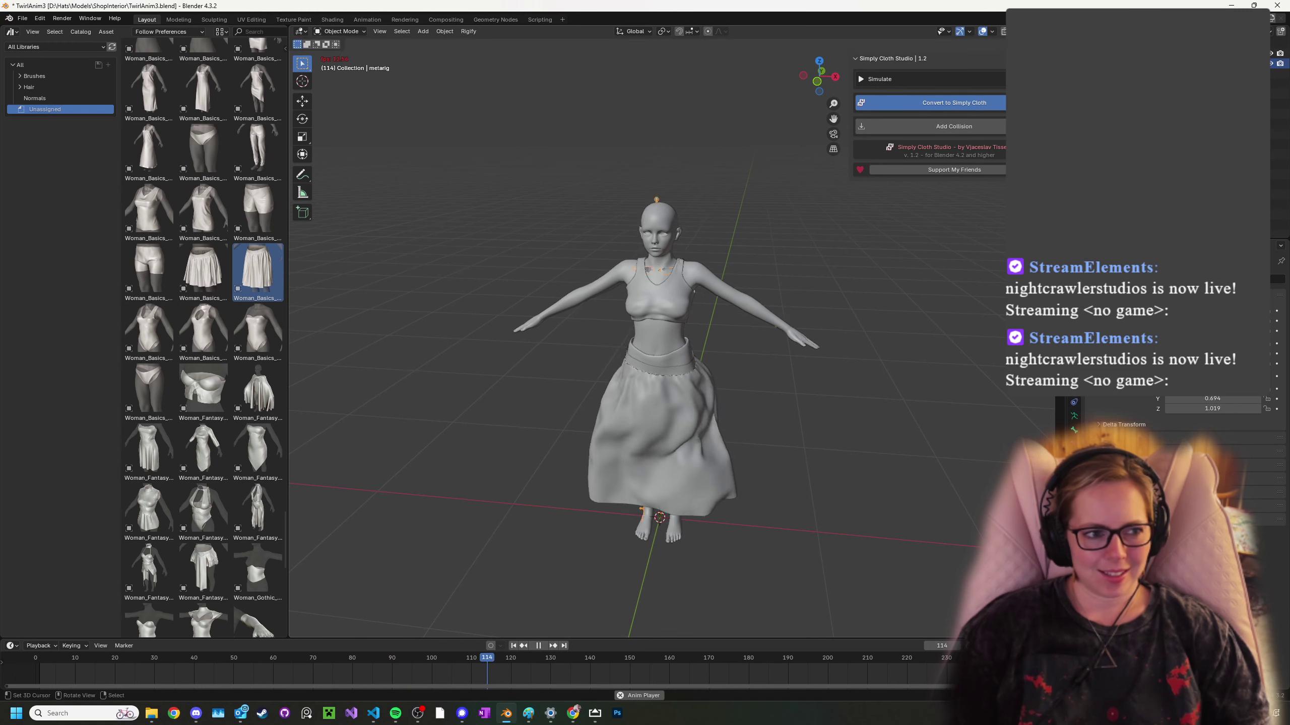
key(z)
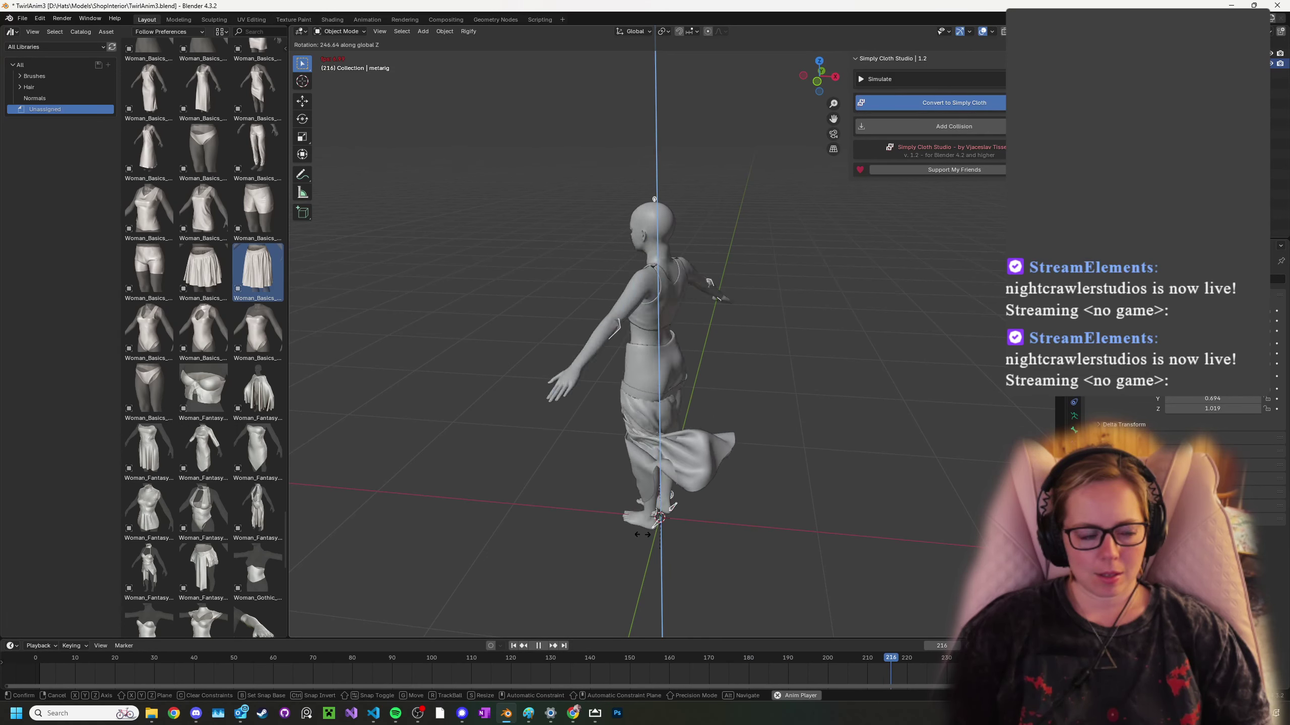
right_click(679, 463)
key(shift+Left)
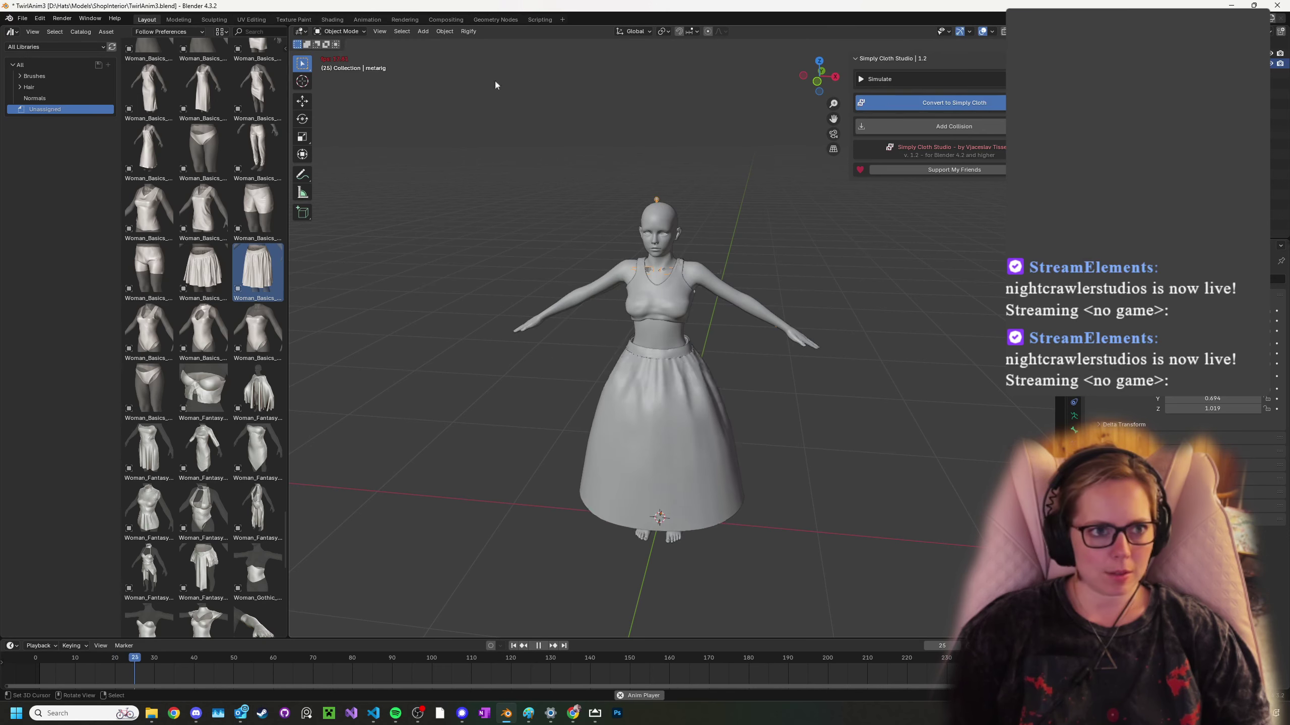
- Stop the long skirt's cloth simulation and enable Self Collision
click(629, 444)
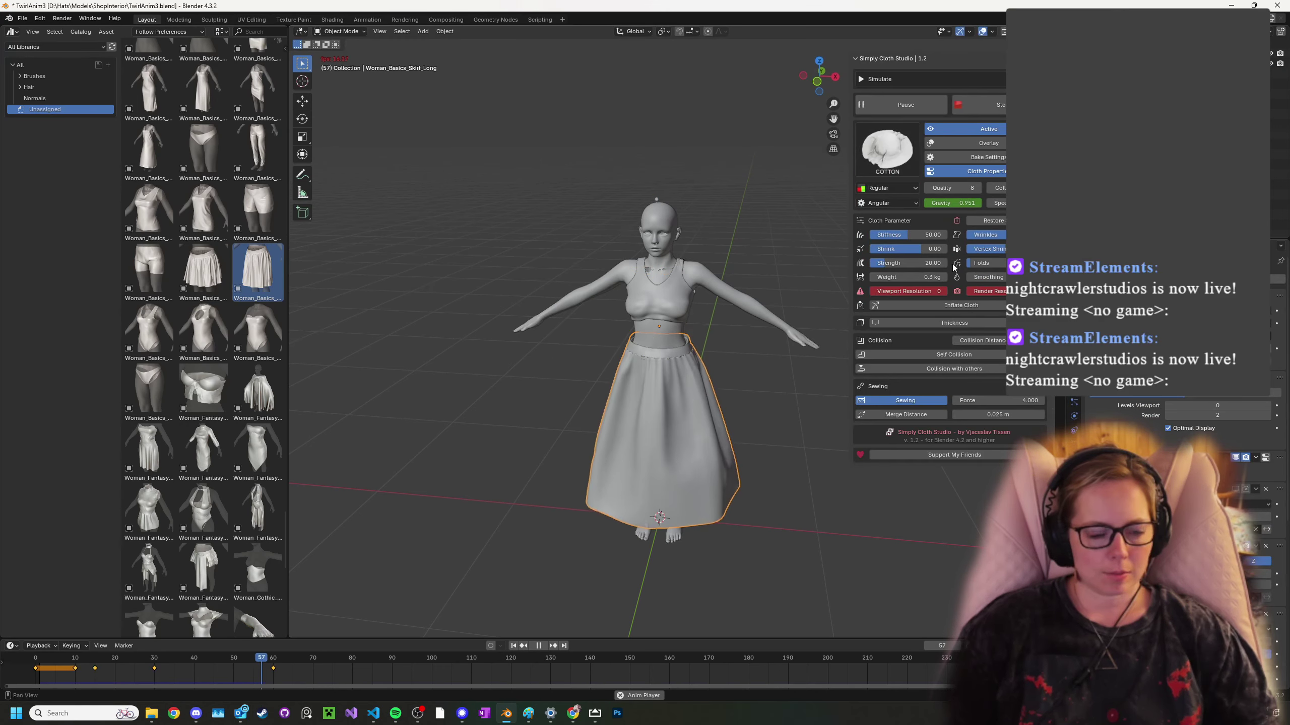
click(998, 109)
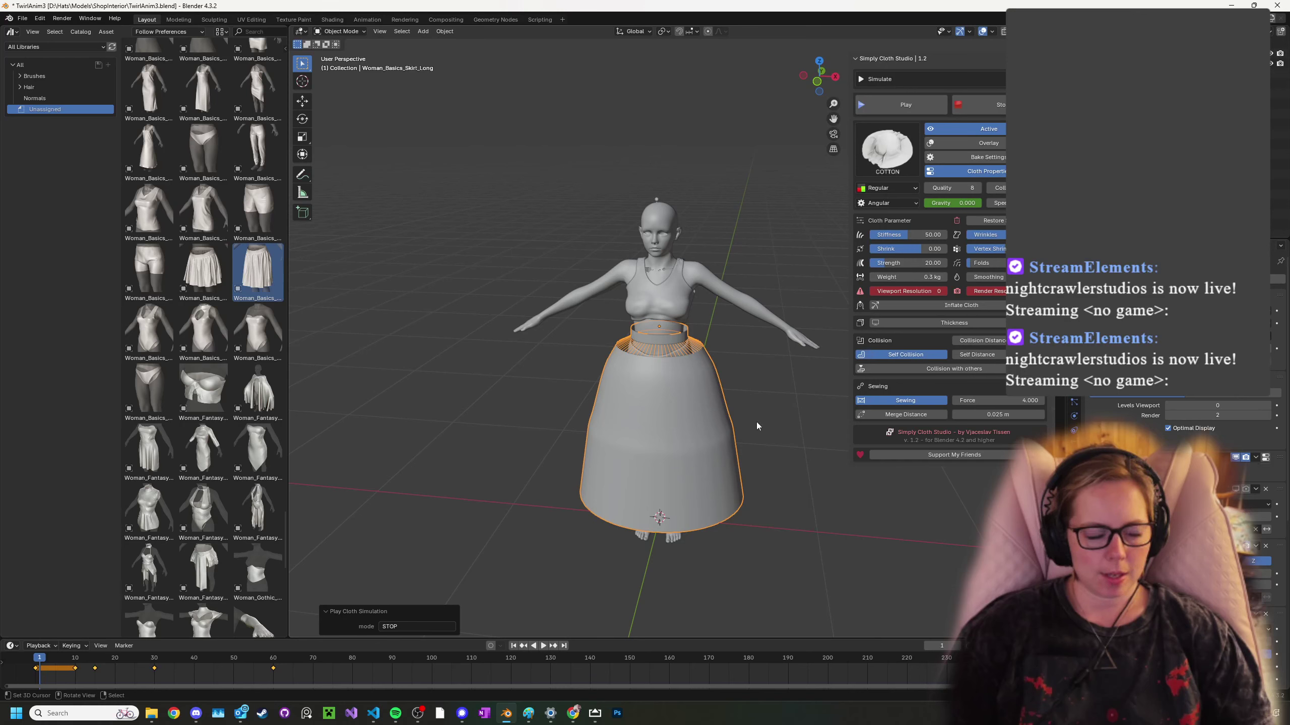
scroll(795, 415, up, 2)
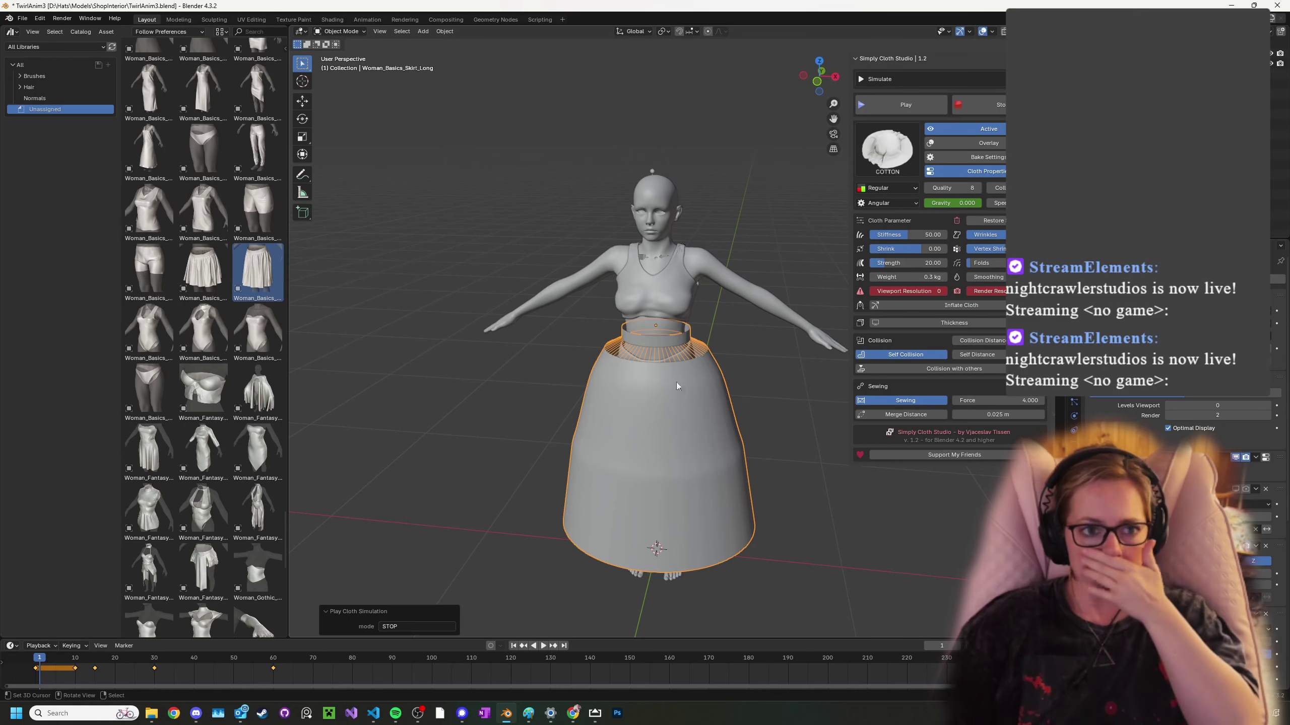
- Replay the skirt simulation and rotate the metarig about -381° around the global Z axis
click(893, 106)
click(656, 164)
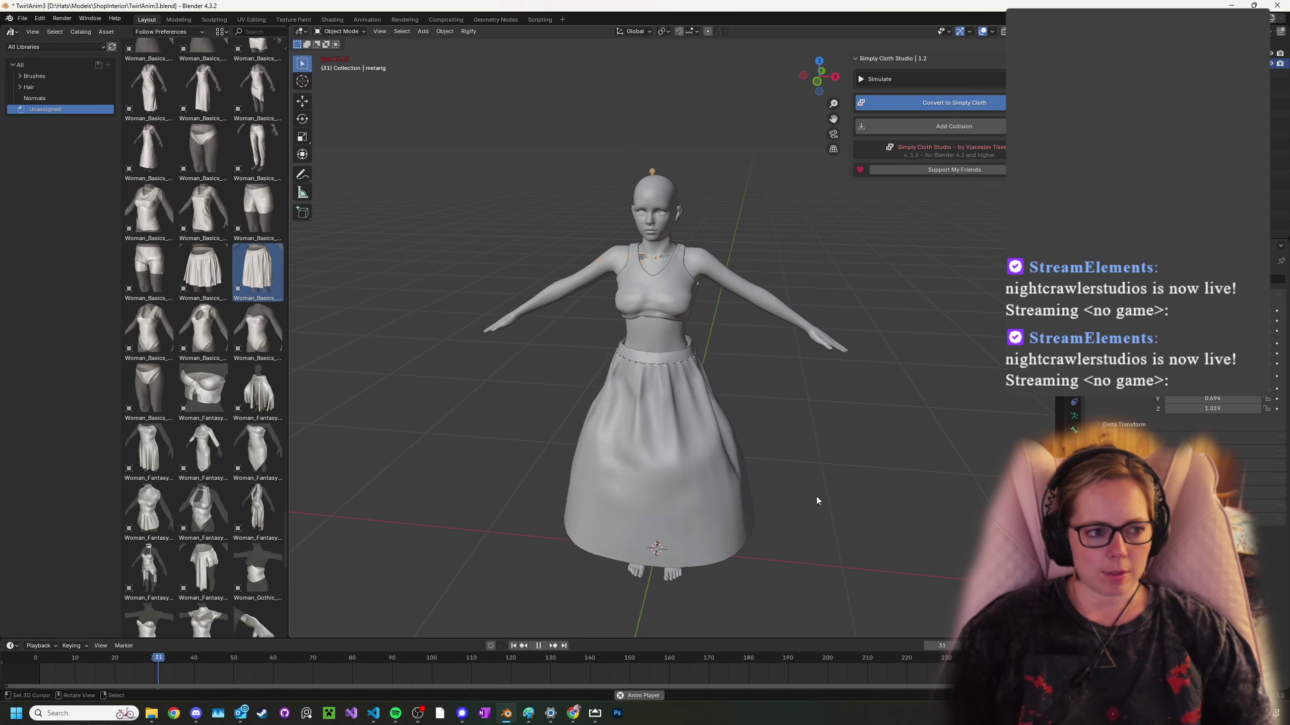
key(r)
key(z)
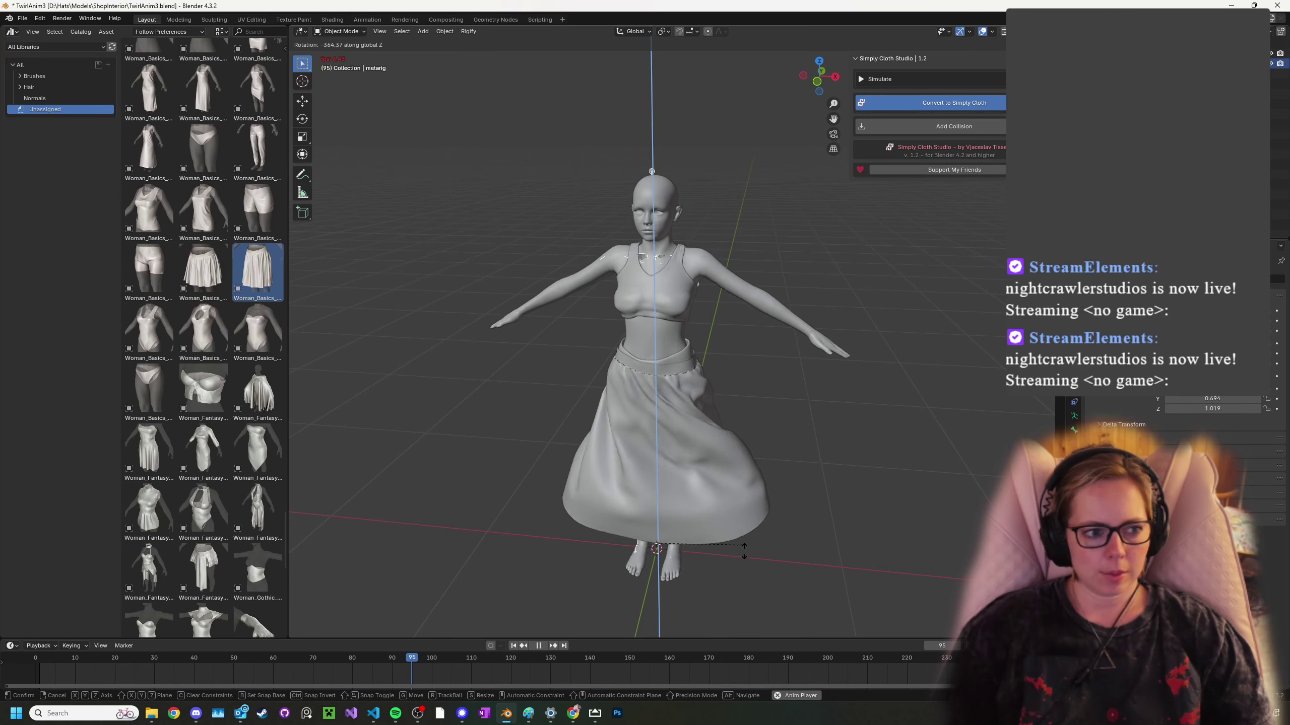
click(738, 569)
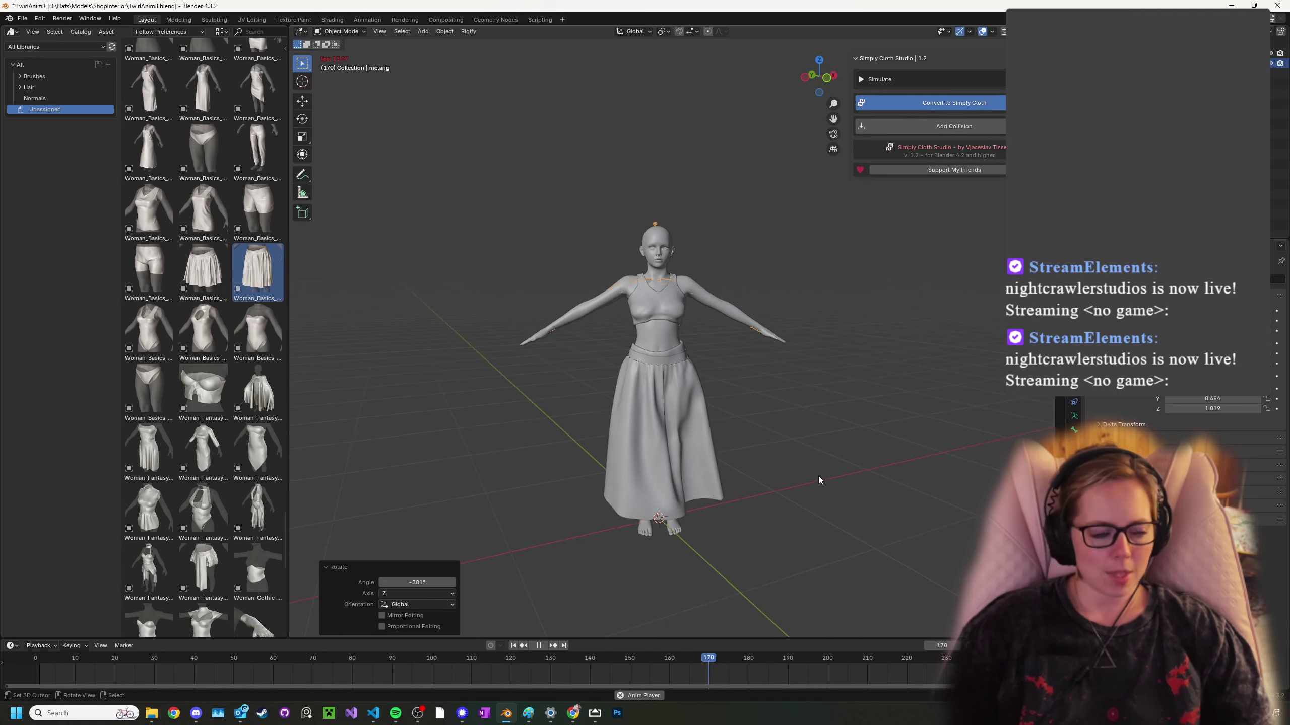
- Move the metarig by about -0.577 m in X, -0.354 m in Y and 0.116 m in Z during playback
middle_drag(847, 515, 757, 433)
key(g)
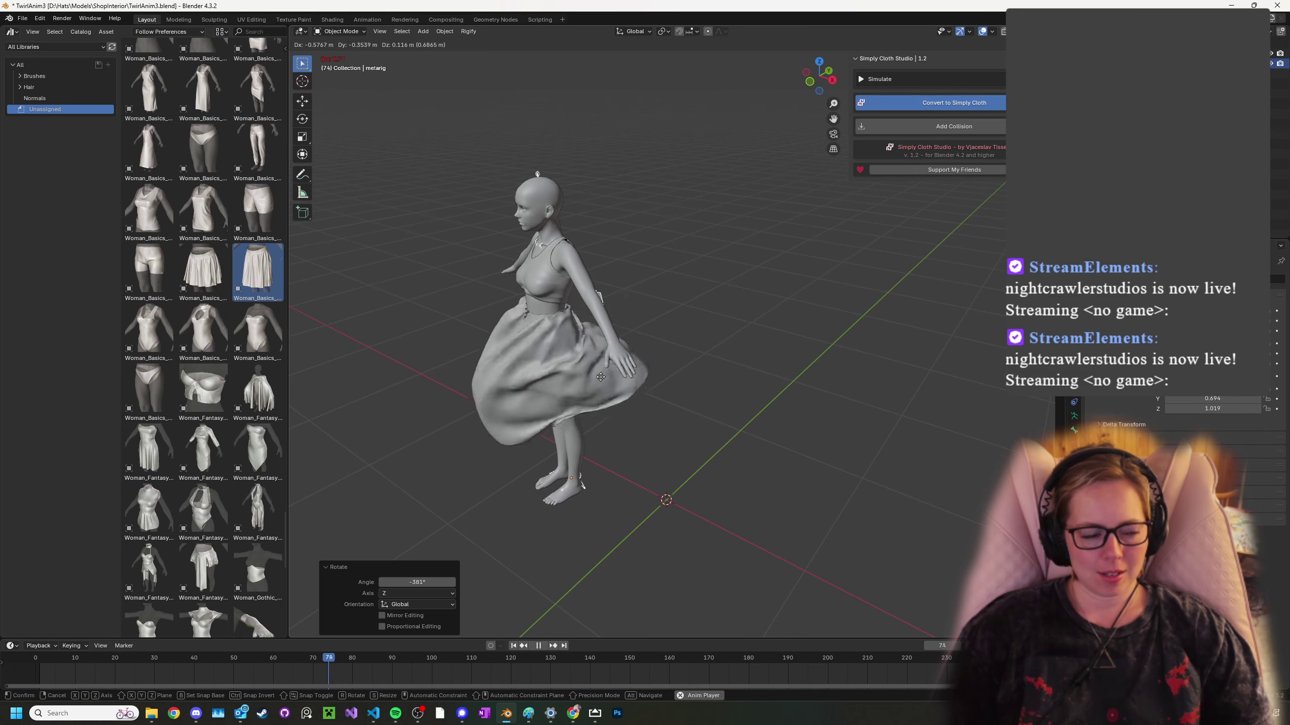
click(600, 377)
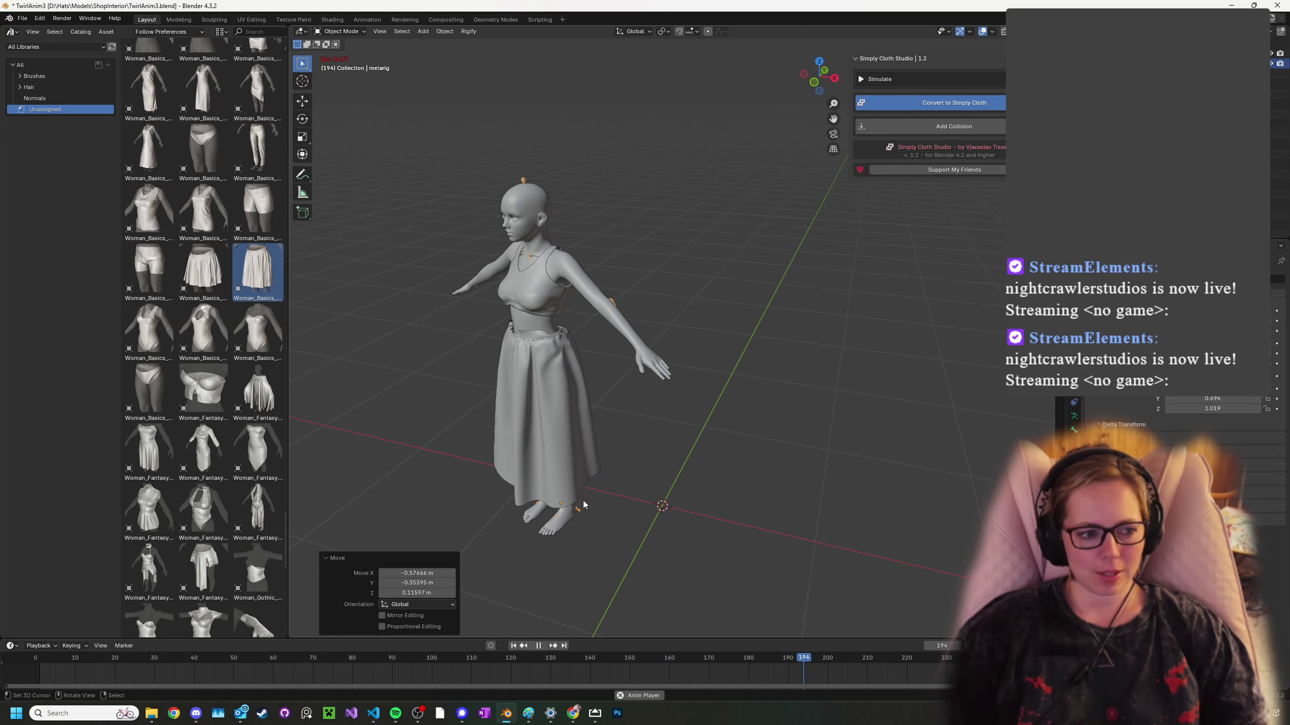
- Move the metarig by about 0.268 m in X, 0.015 m in Y and 0.06 m in Z to test the skirt's motion
middle_drag(582, 500, 620, 502)
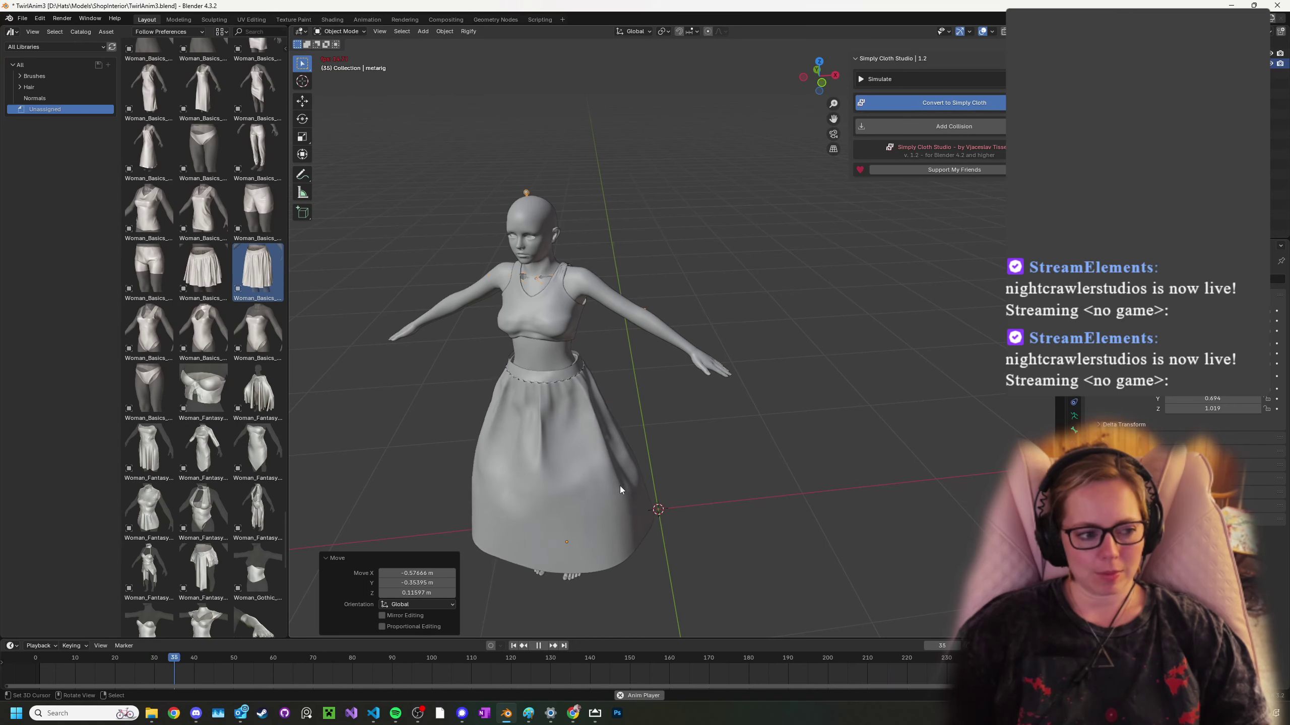
scroll(655, 487, down, 1)
mouse_move(683, 485)
middle_down()
mouse_move(612, 489)
mouse_move(667, 488)
middle_up()
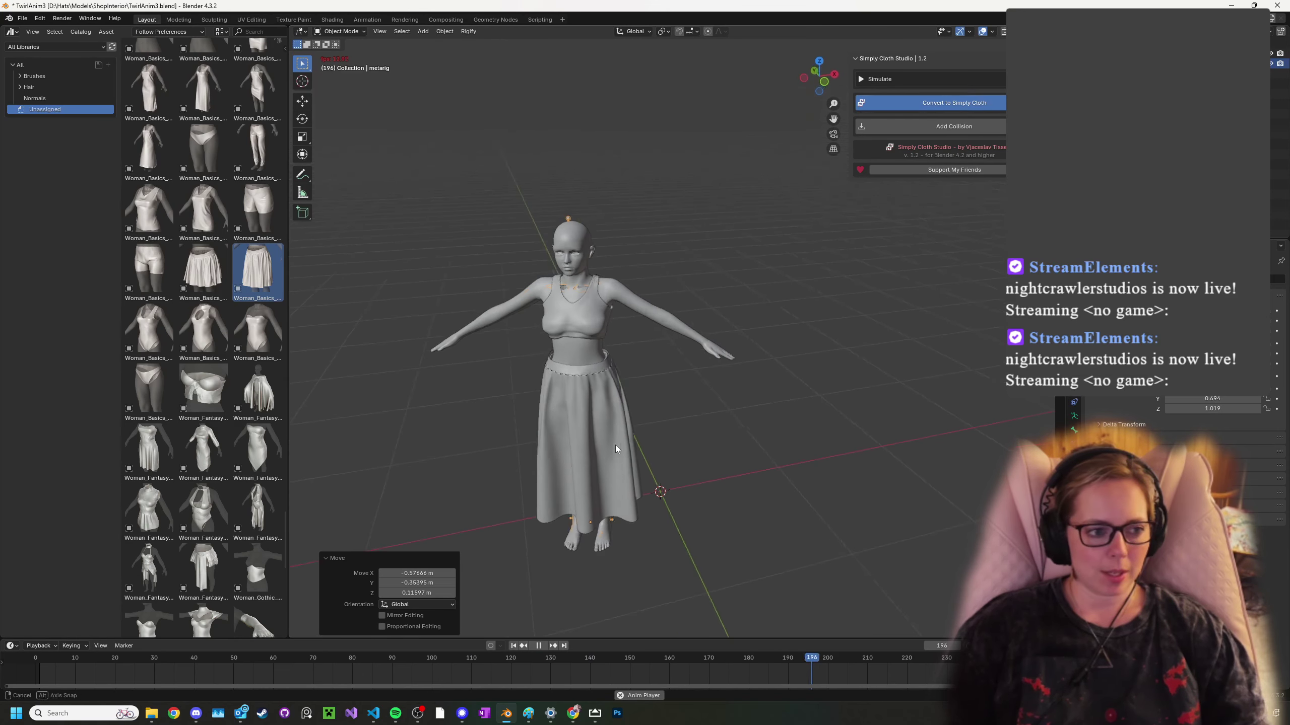
mouse_move(612, 445)
middle_down()
mouse_move(664, 445)
mouse_move(610, 447)
middle_up()
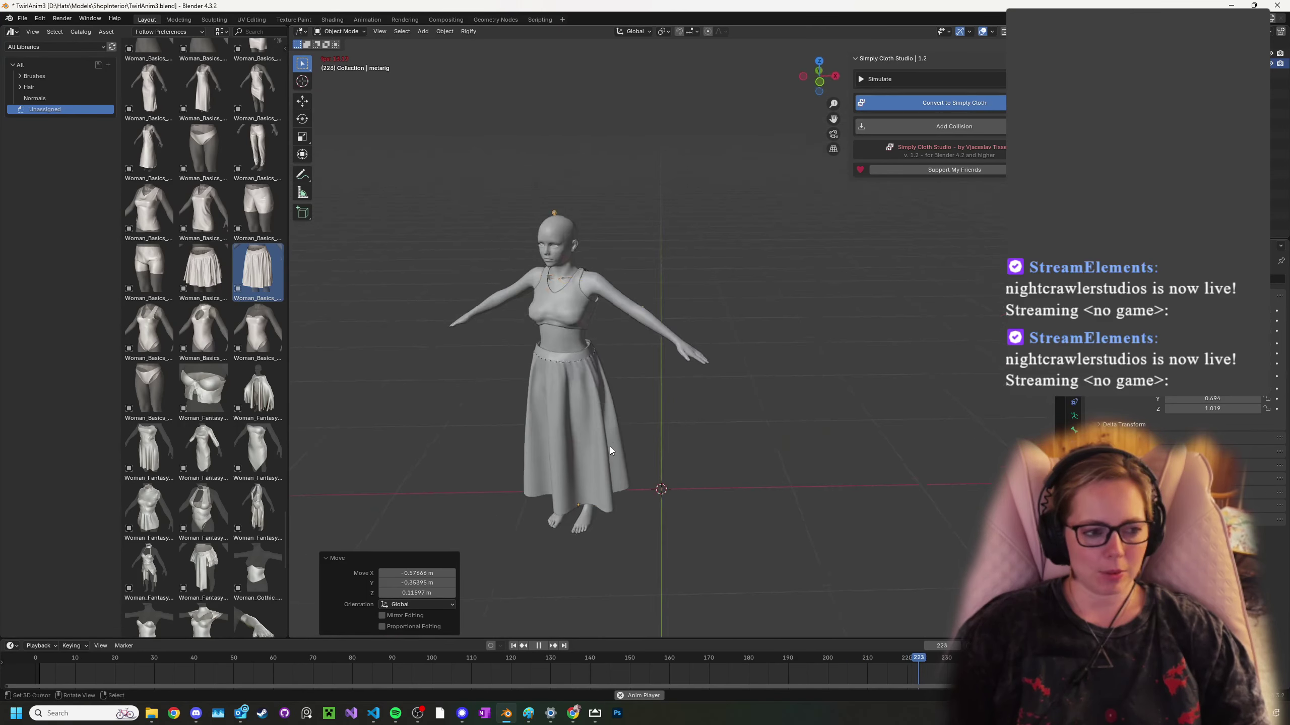
key(g)
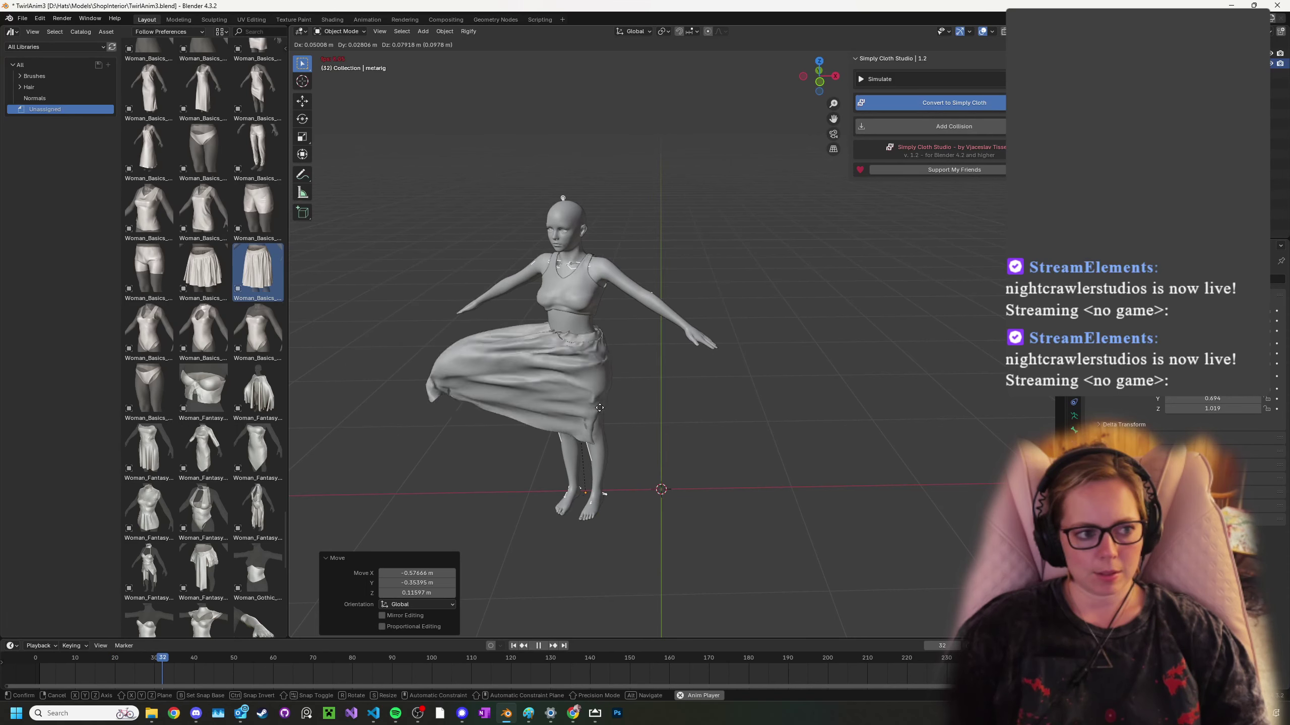
click(631, 410)
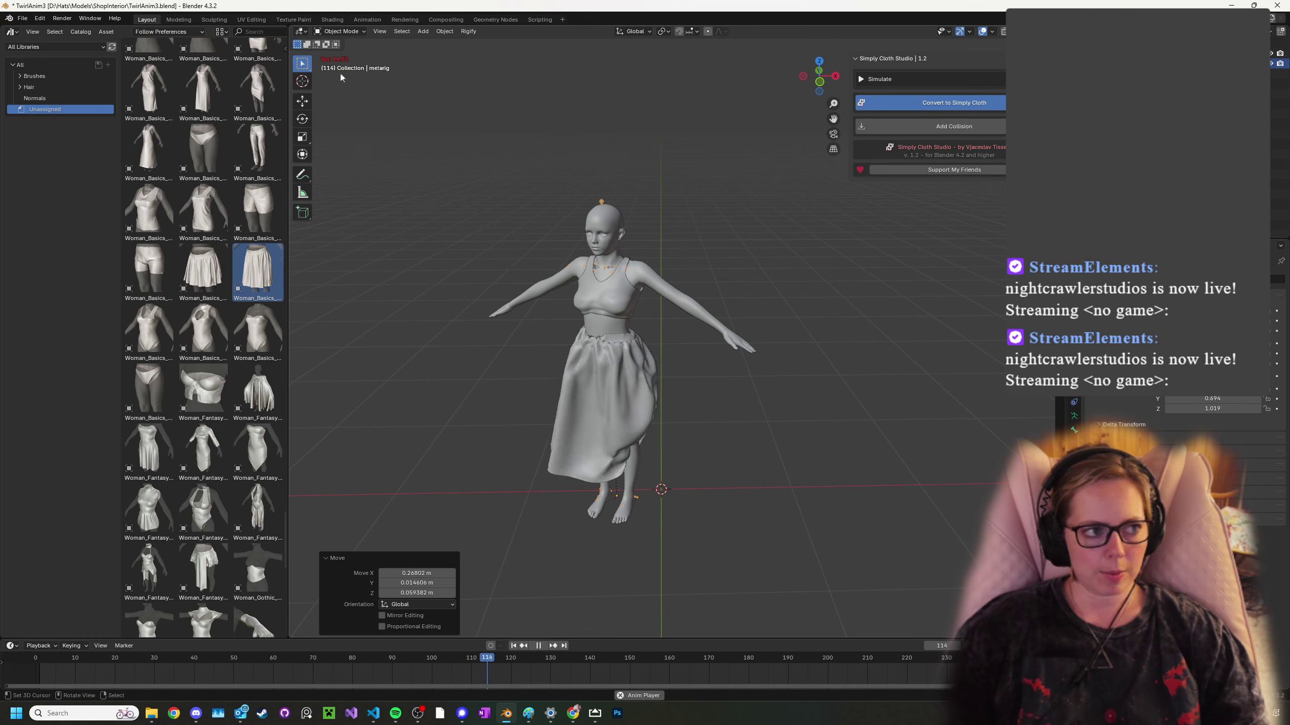
- Undo the metarig's test transforms and stop the long skirt's cloth simulation
click(349, 29)
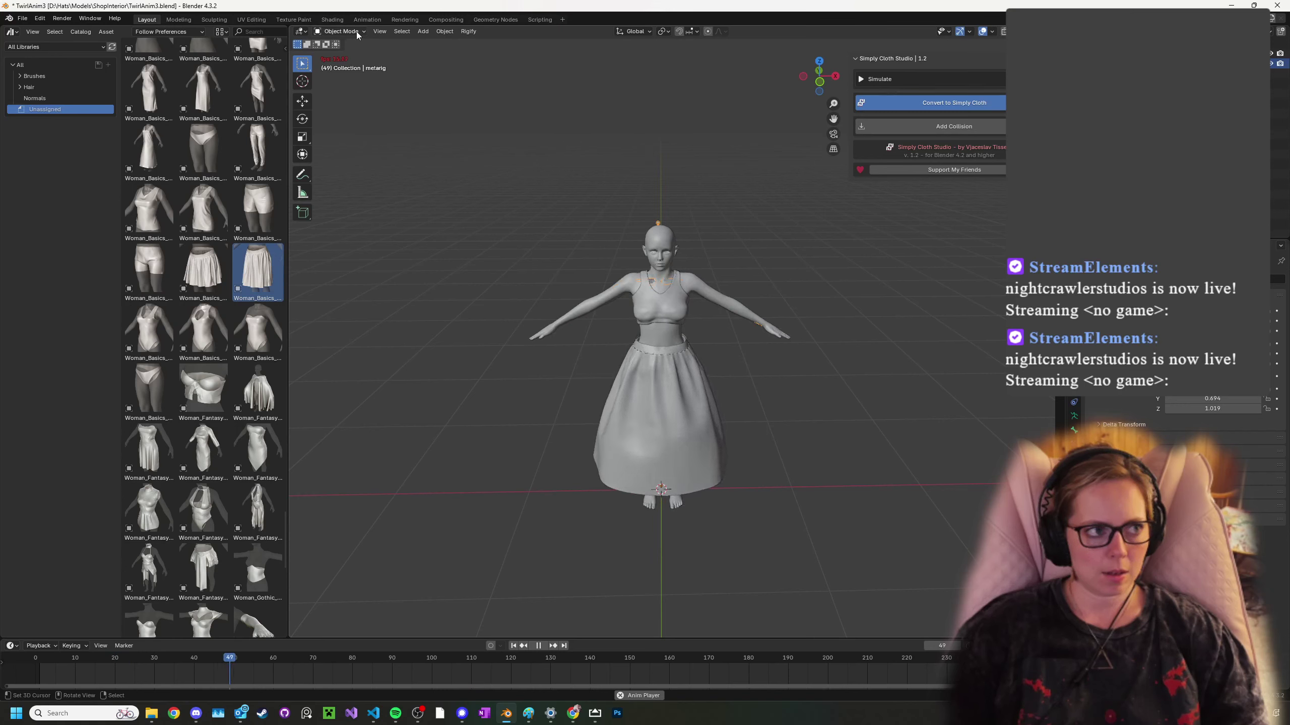
click(721, 371)
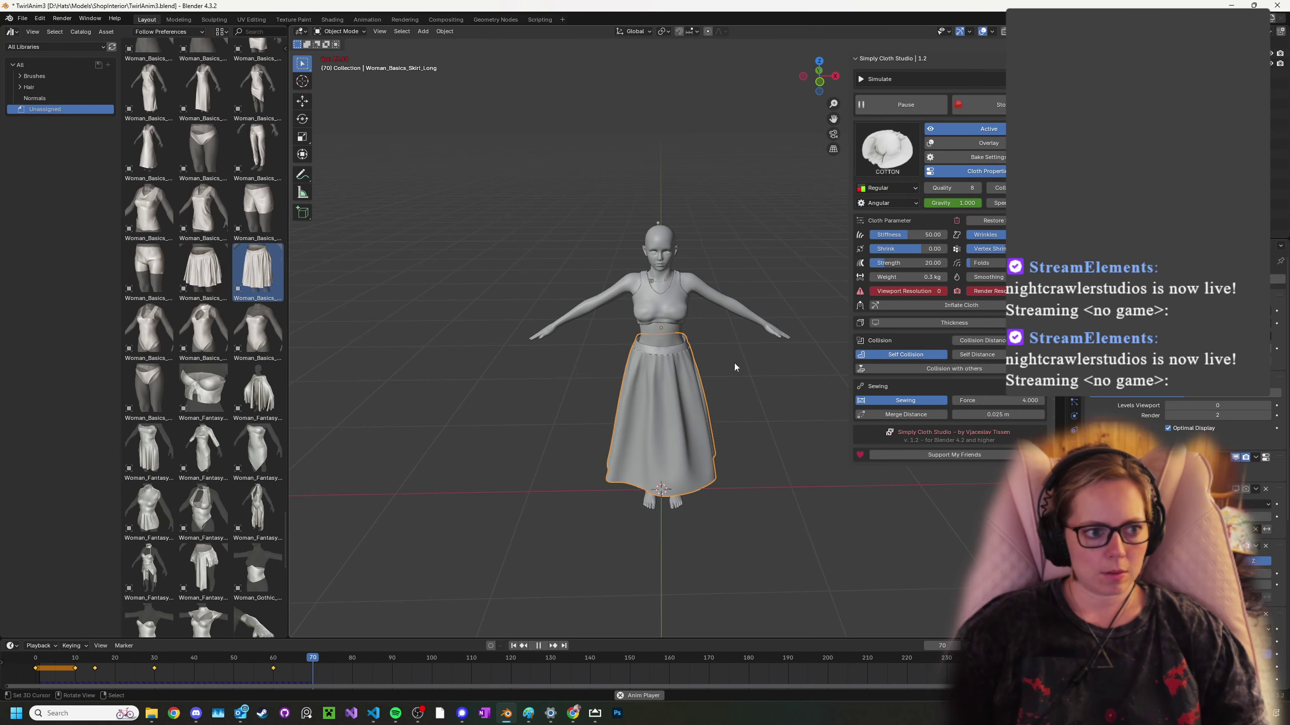
click(980, 105)
- Put the metarig into Pose Mode and select all of its bones
click(653, 287)
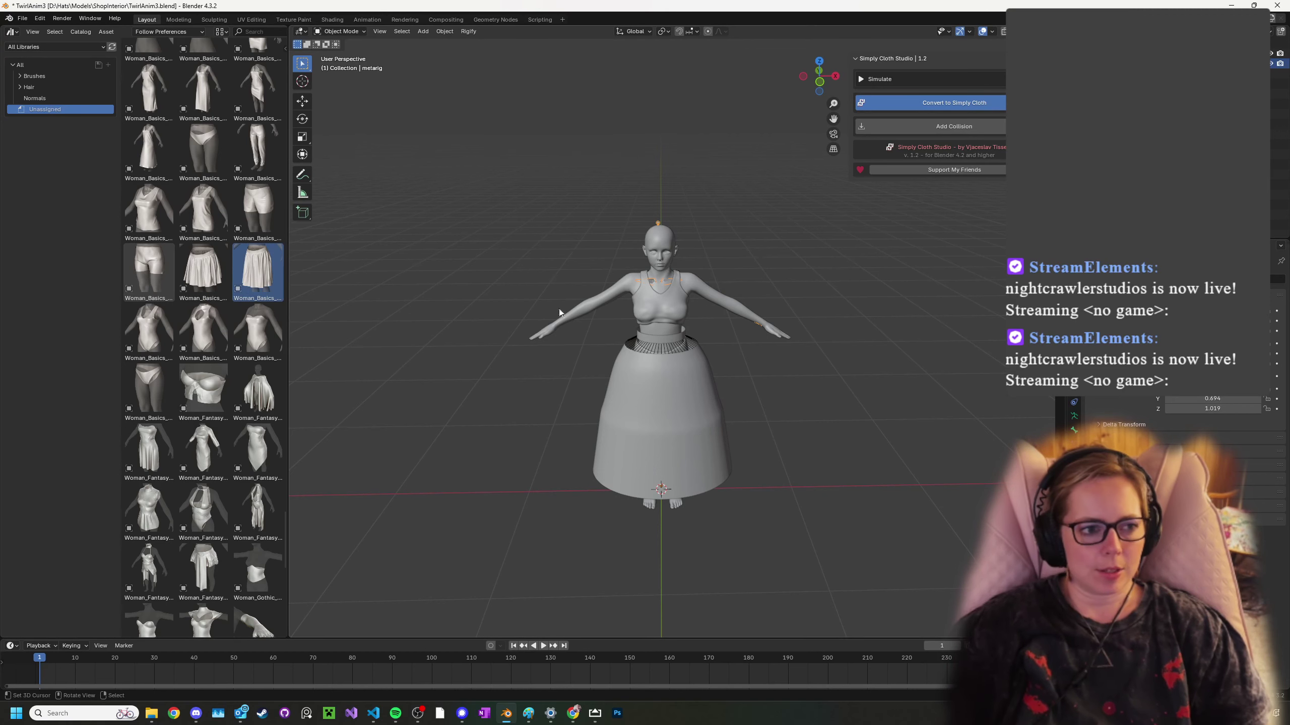
scroll(521, 256, up, 3)
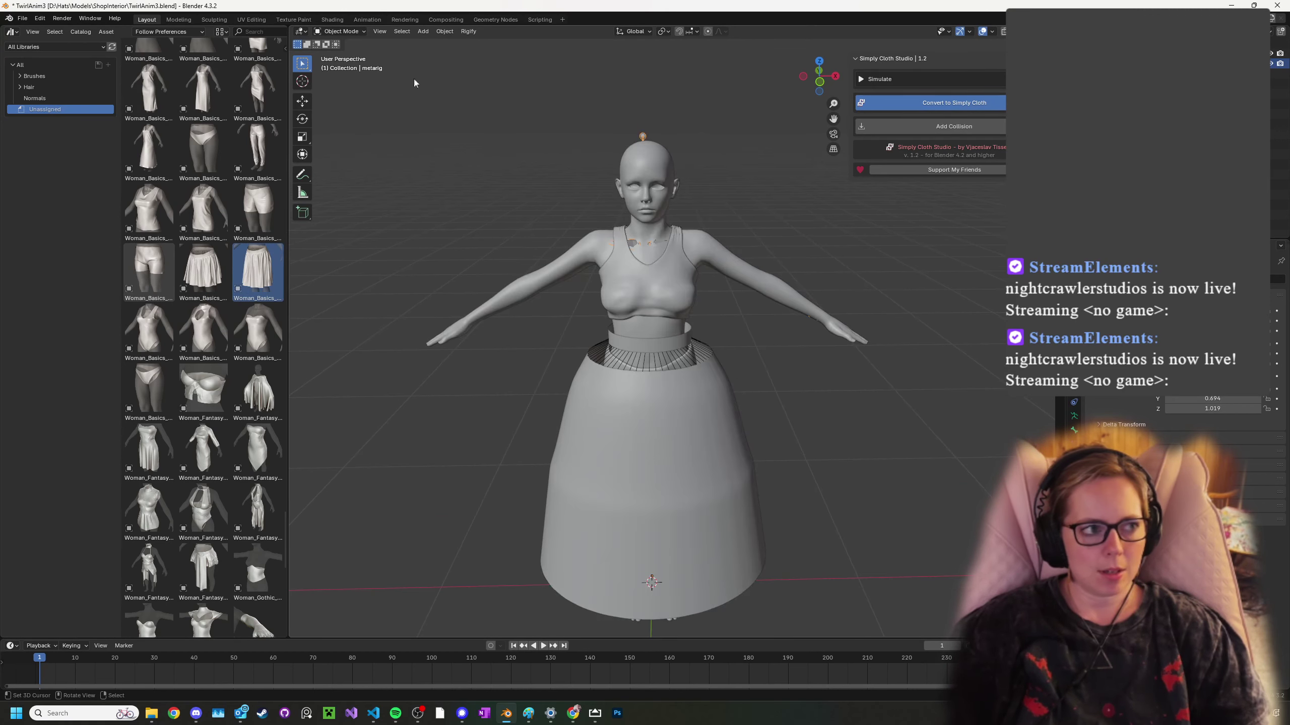
click(339, 32)
click(342, 65)
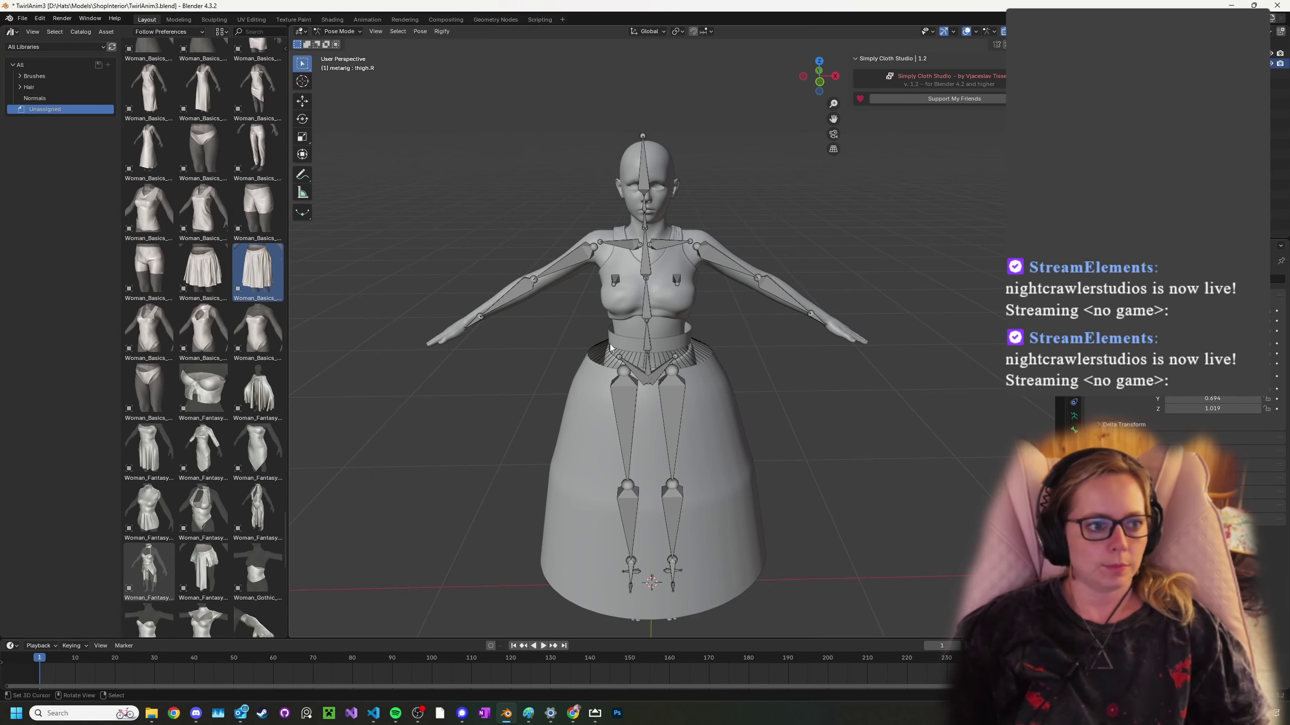
click(573, 261)
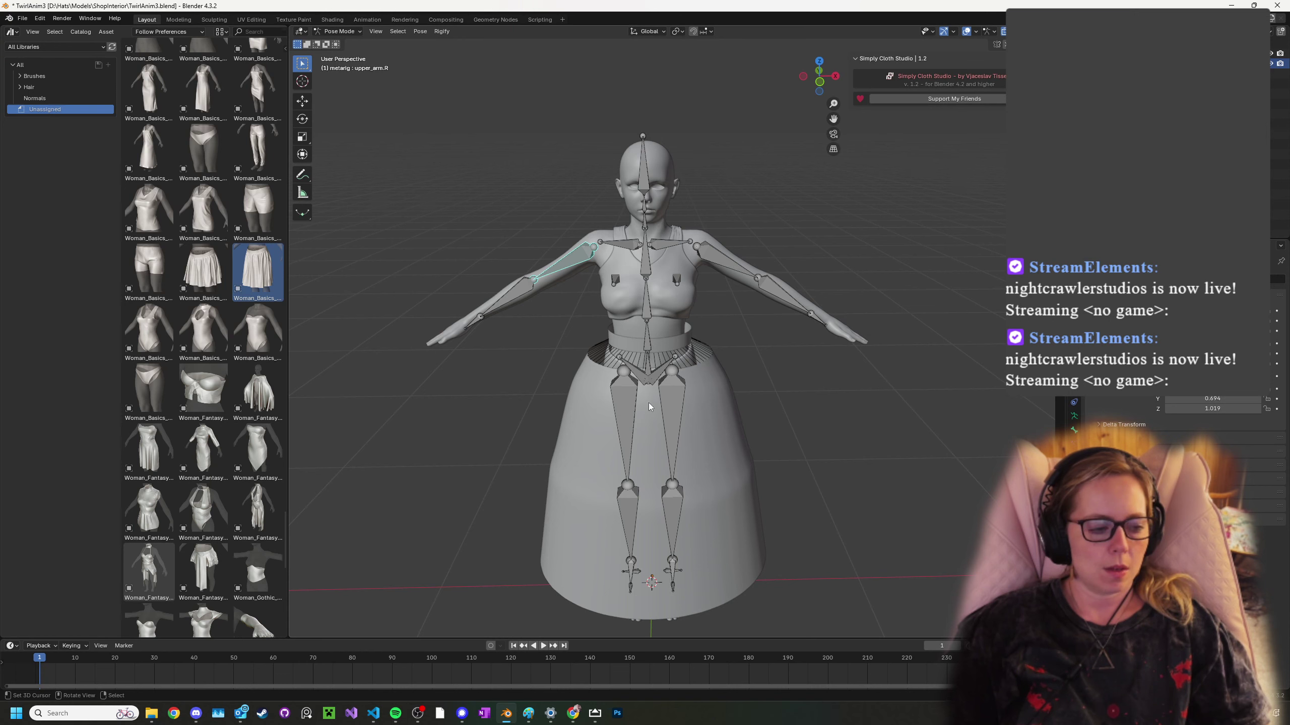
key(a)
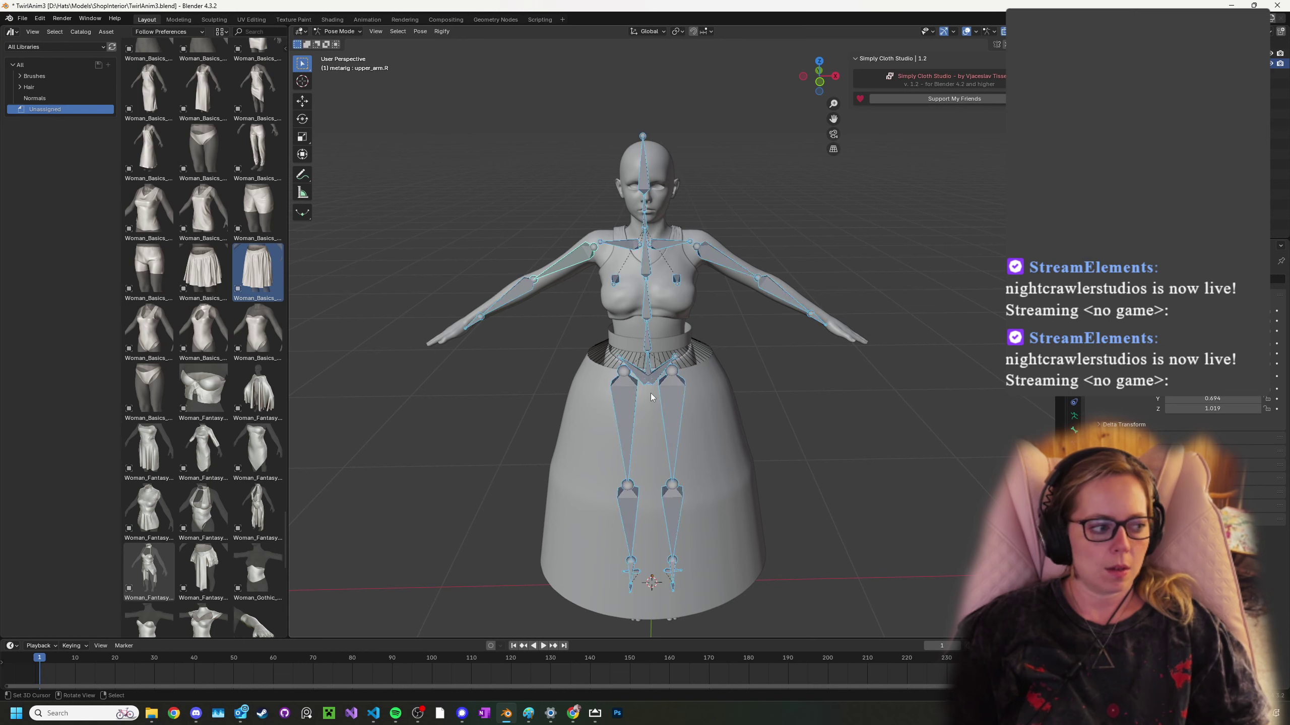
- Change the Timeline area to the Dope Sheet editor
click(11, 647)
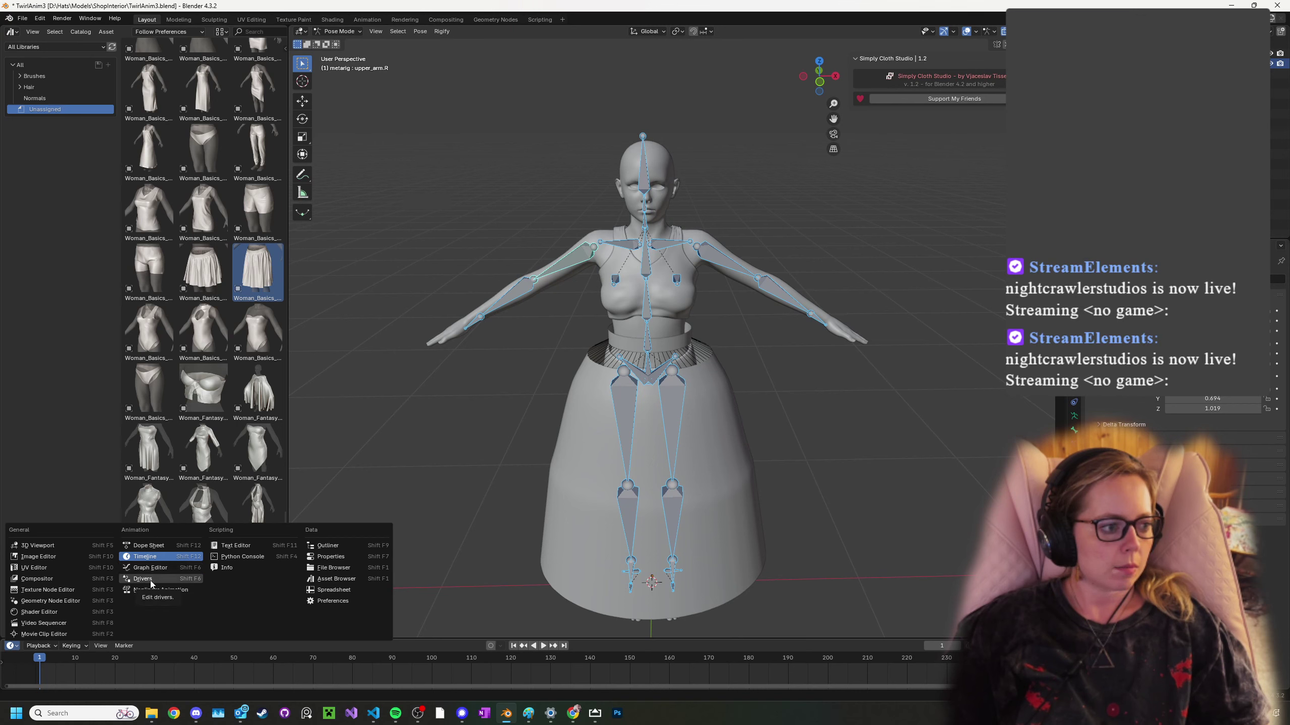
click(146, 547)
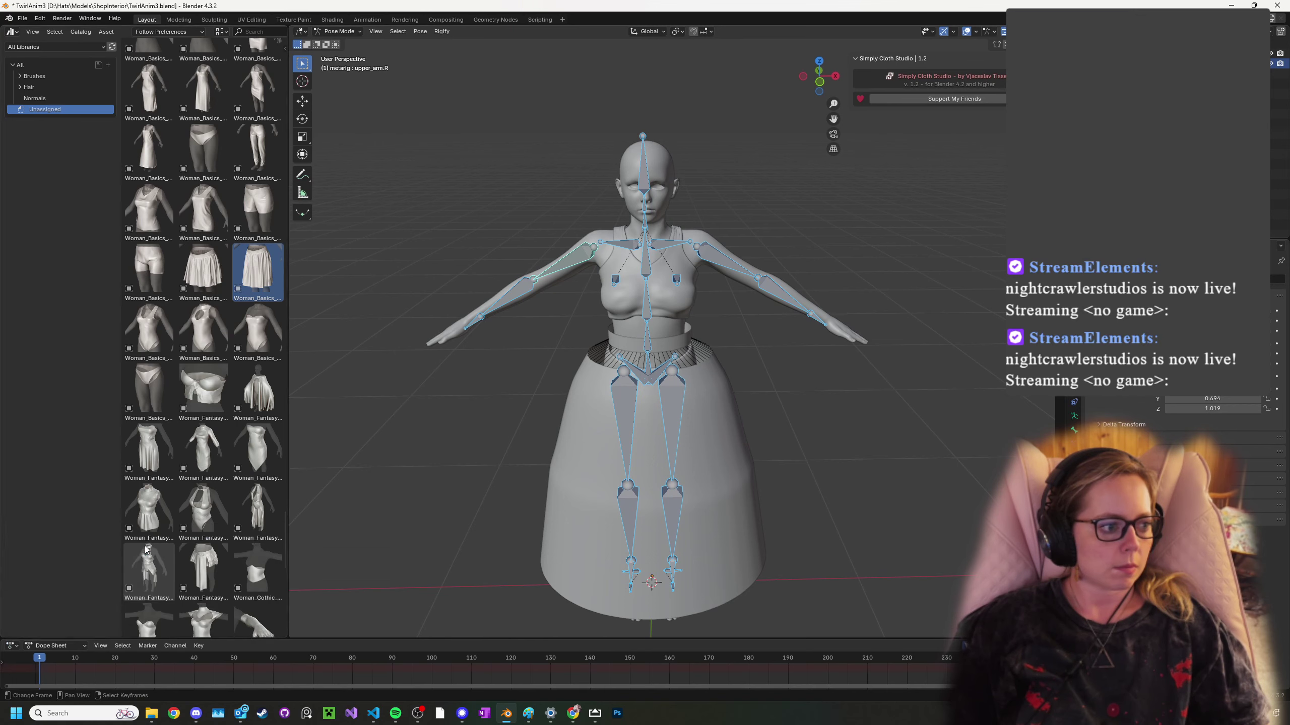
click(10, 646)
click(12, 647)
click(51, 647)
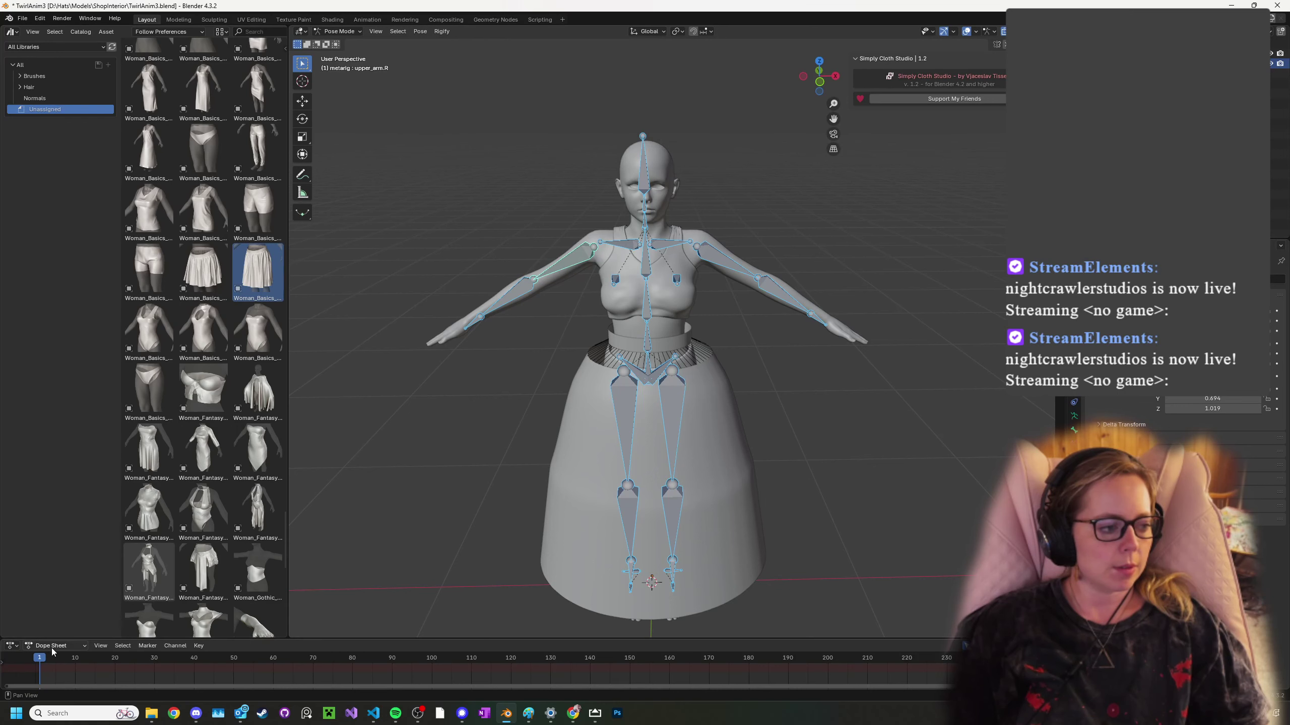
click(9, 650)
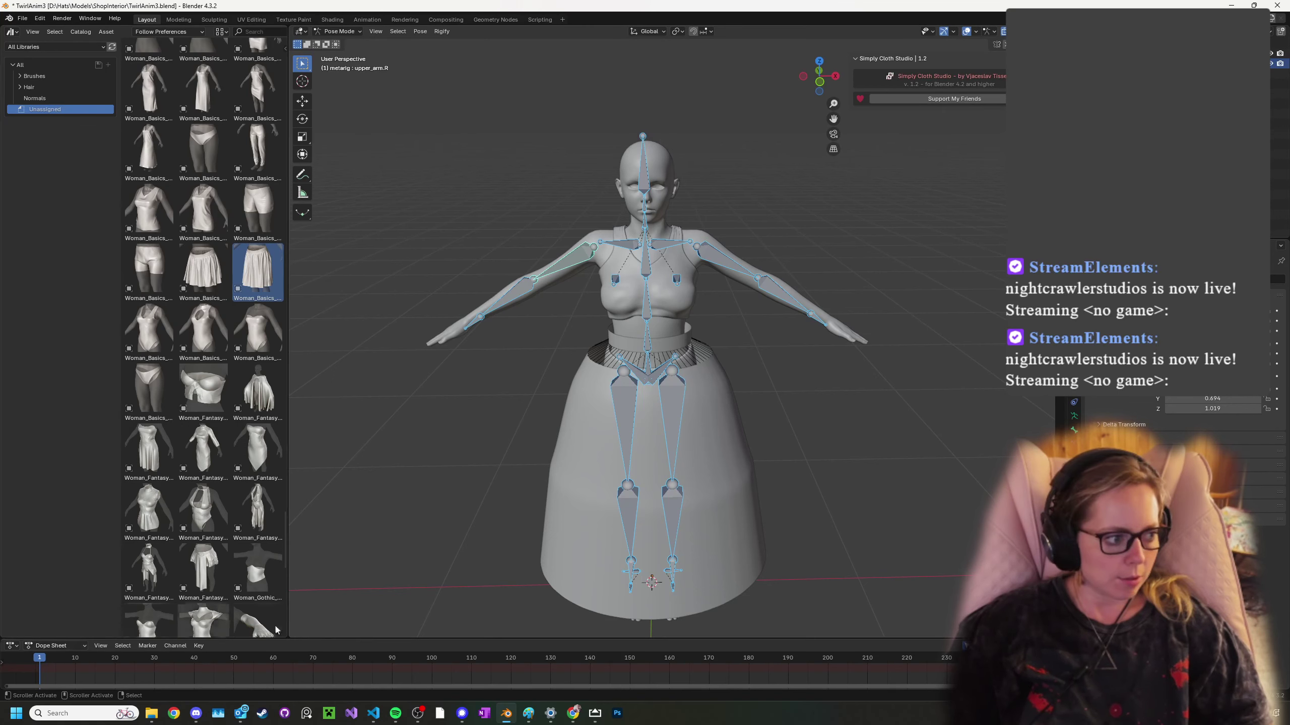
- Enlarge the Dope Sheet area and split it into two stacked animation areas, making the upper one taller
drag(46, 641, 20, 613)
click(13, 618)
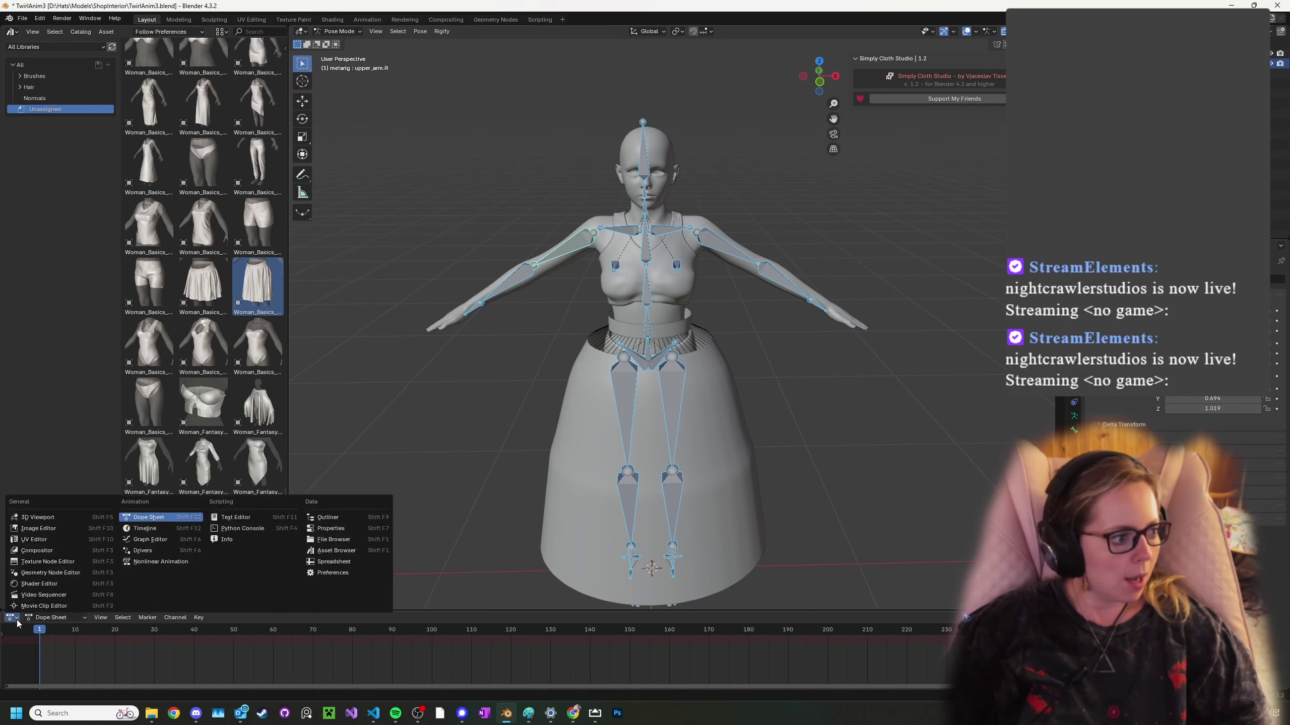
click(14, 622)
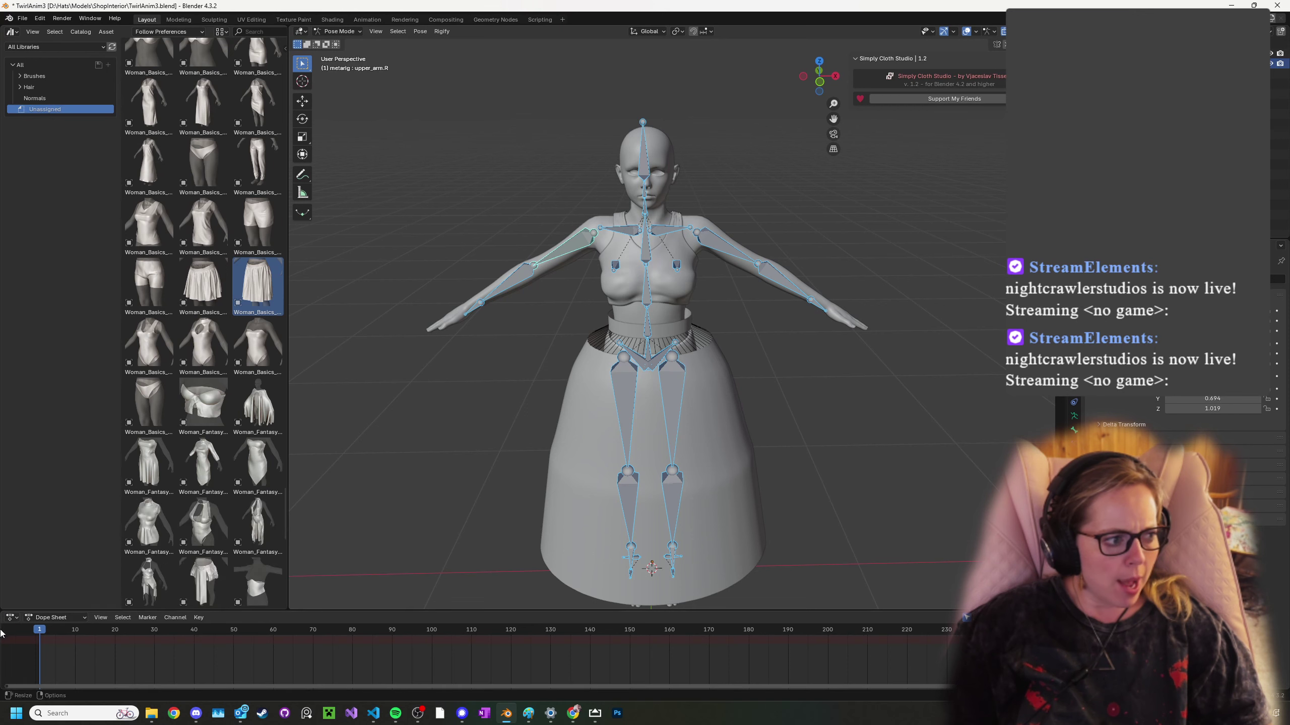
drag(4, 615, 5, 652)
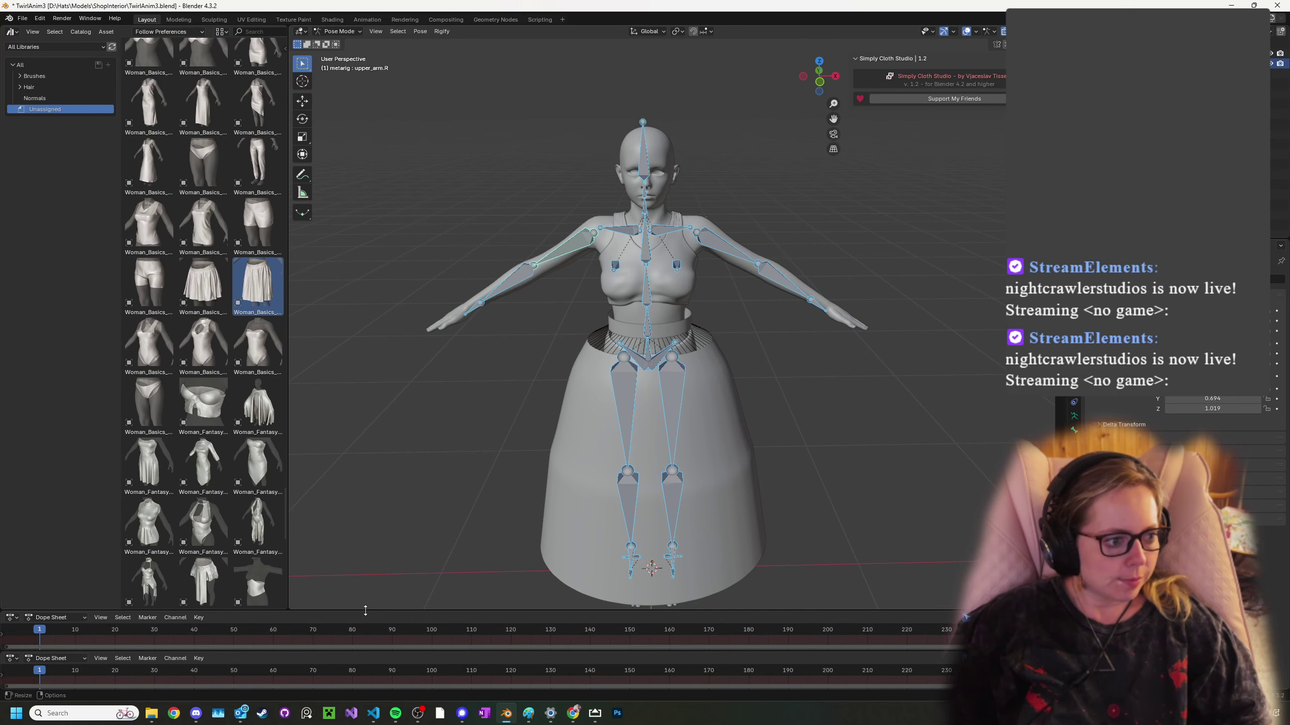
drag(365, 611, 363, 562)
- Switch the upper Dope Sheet to Action Editor mode, adjust its height and check the list of existing actions
click(55, 569)
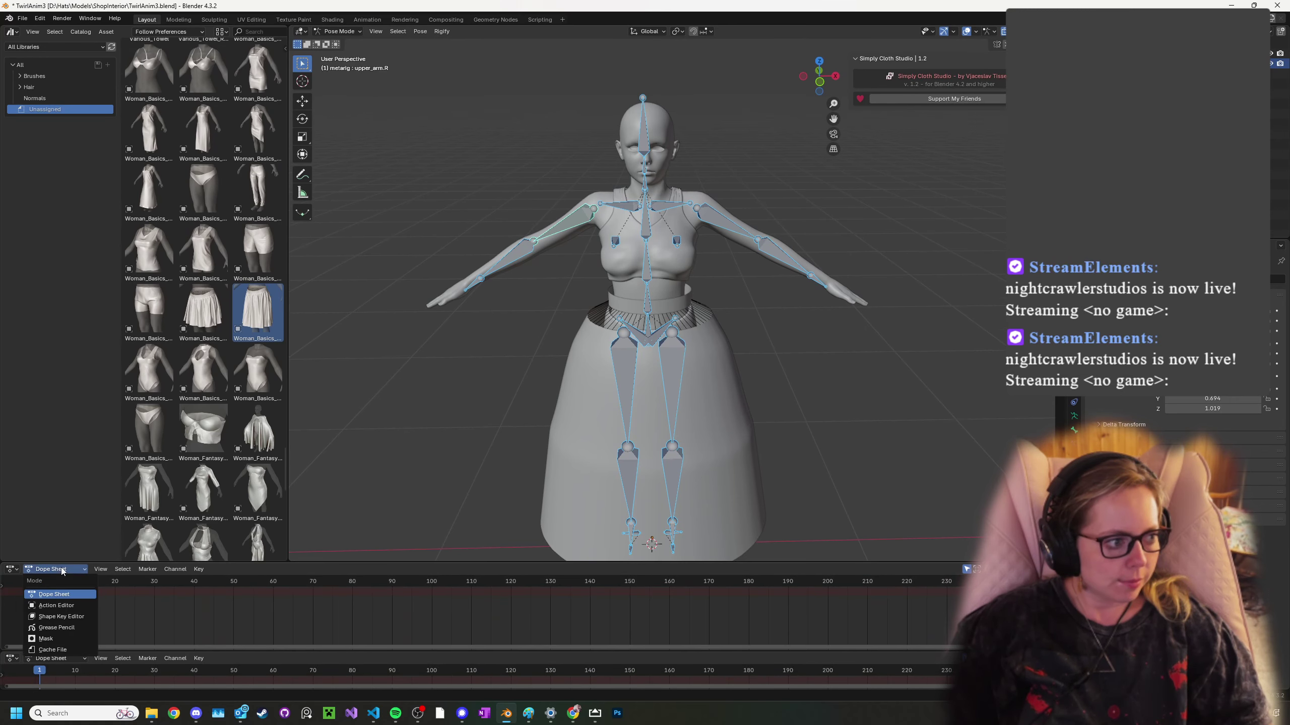
click(57, 606)
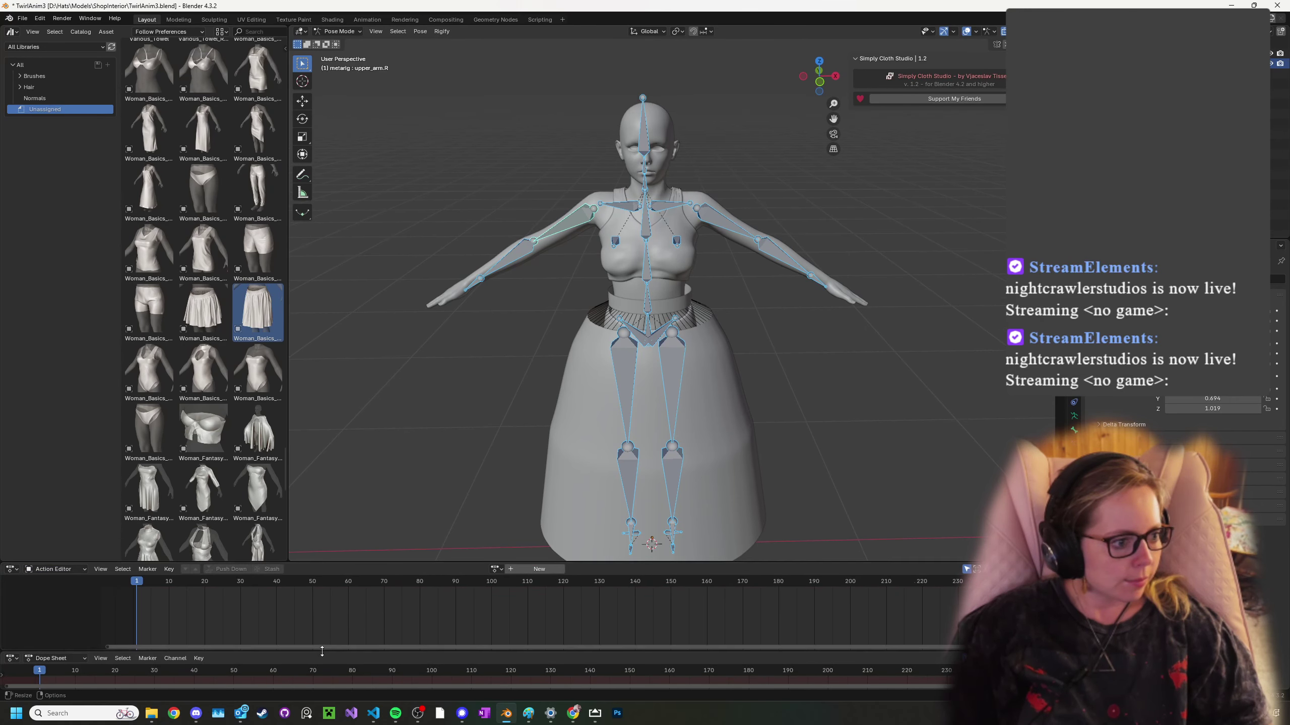
drag(328, 653, 333, 628)
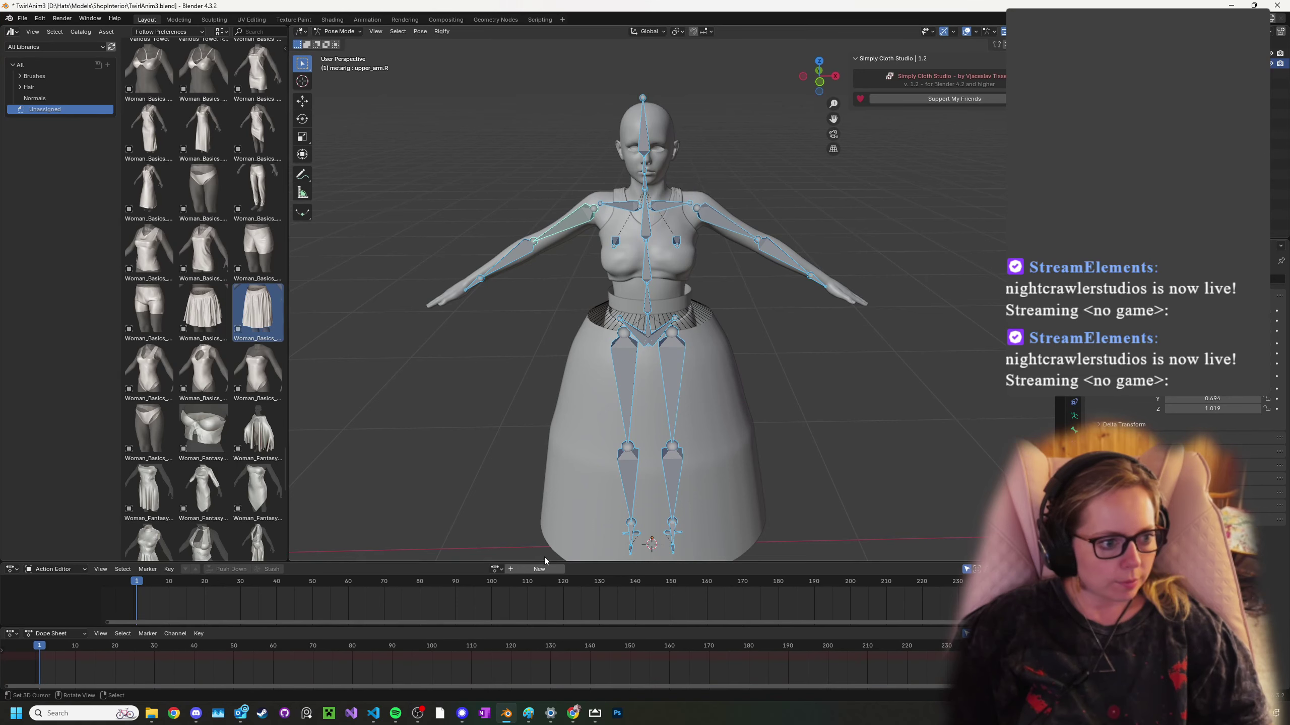
click(497, 569)
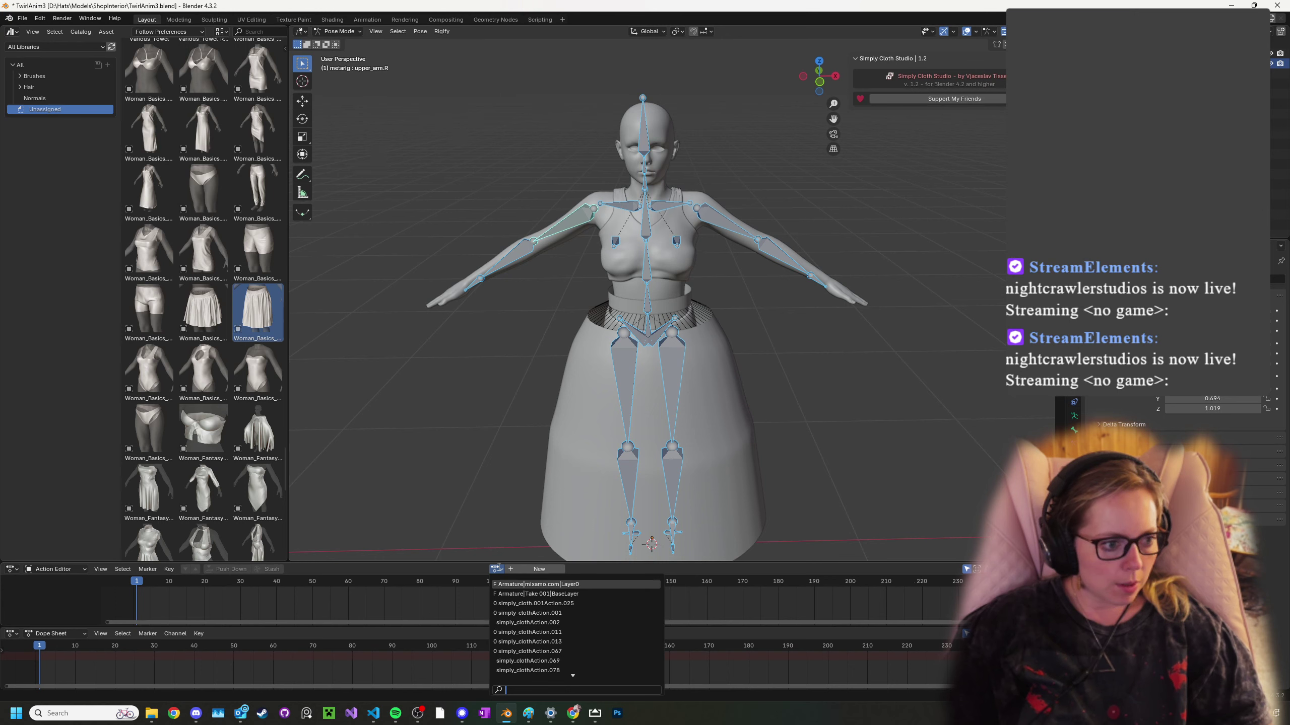
click(498, 567)
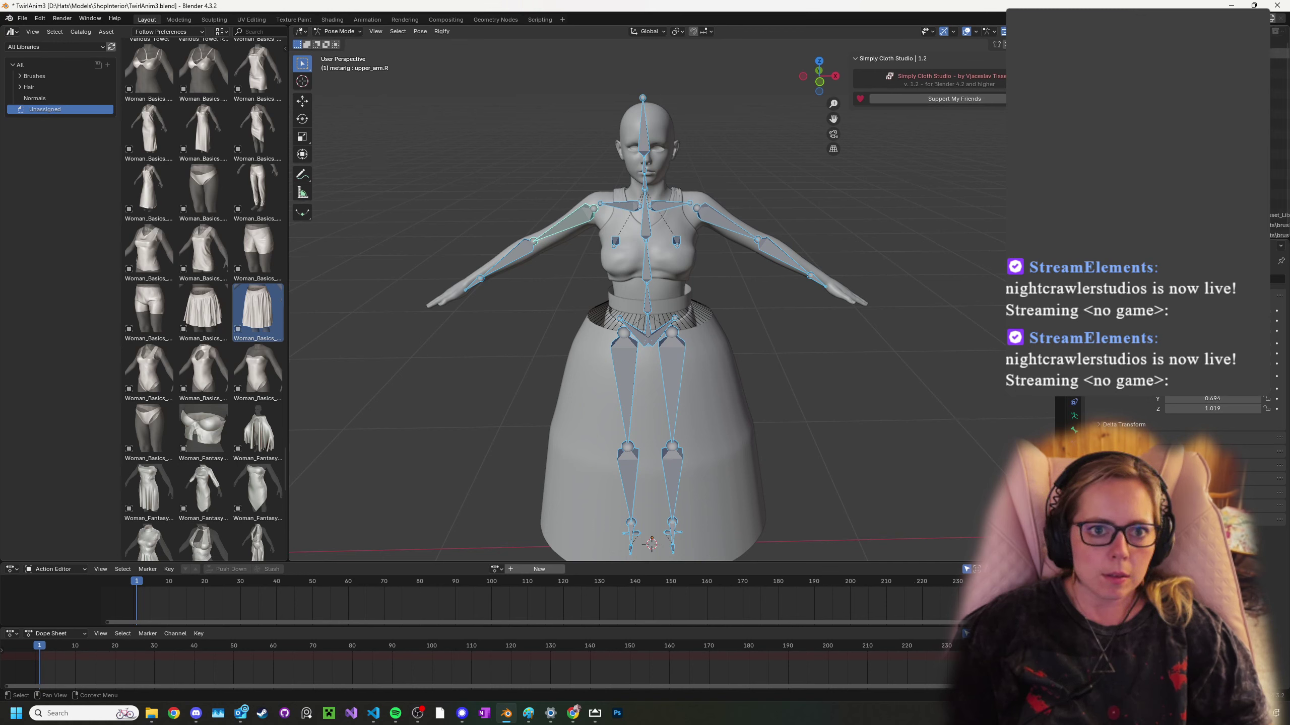
- Delete the leftover actions from the file's data listing in the Outliner
click(1070, 53)
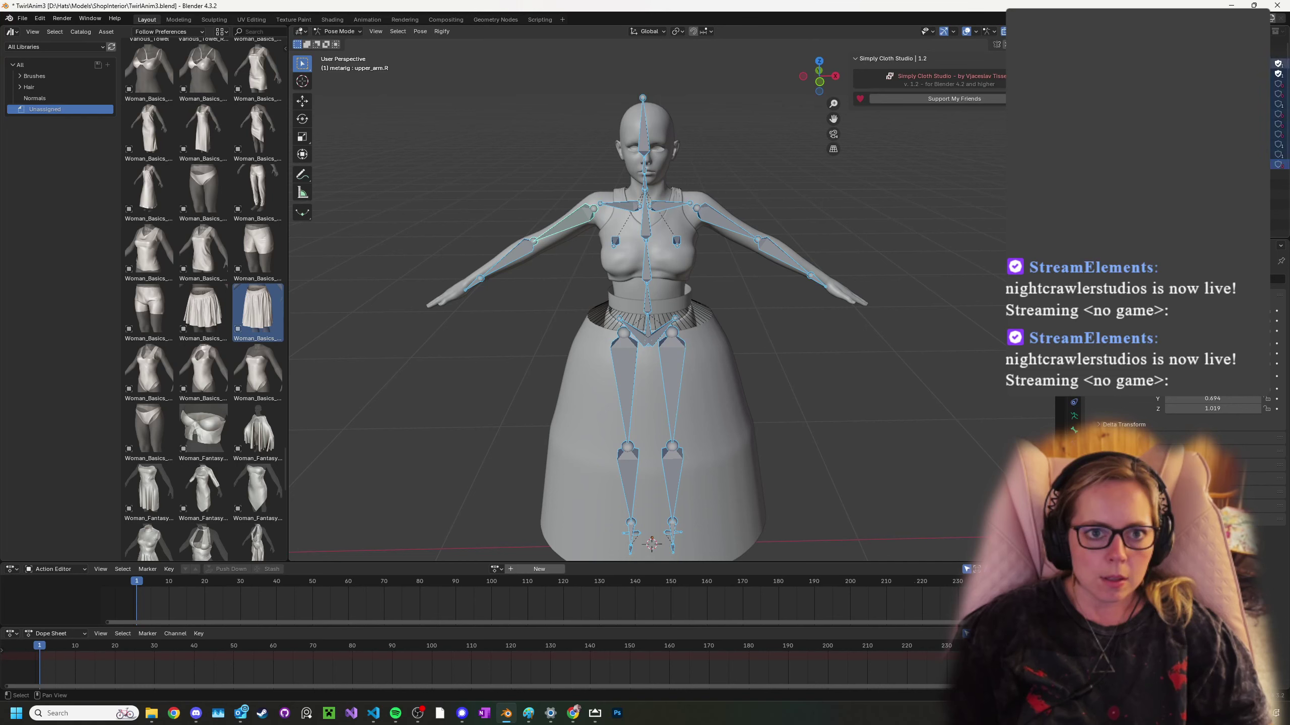
key(Delete)
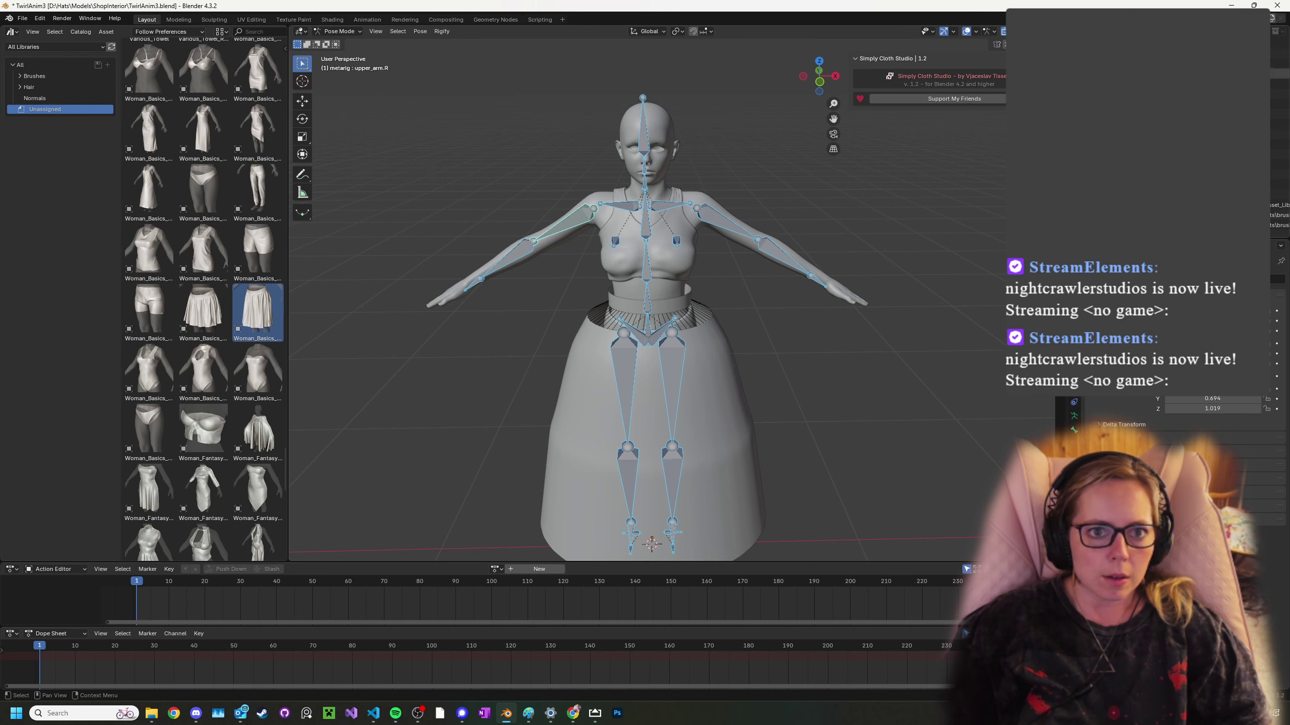
click(1070, 53)
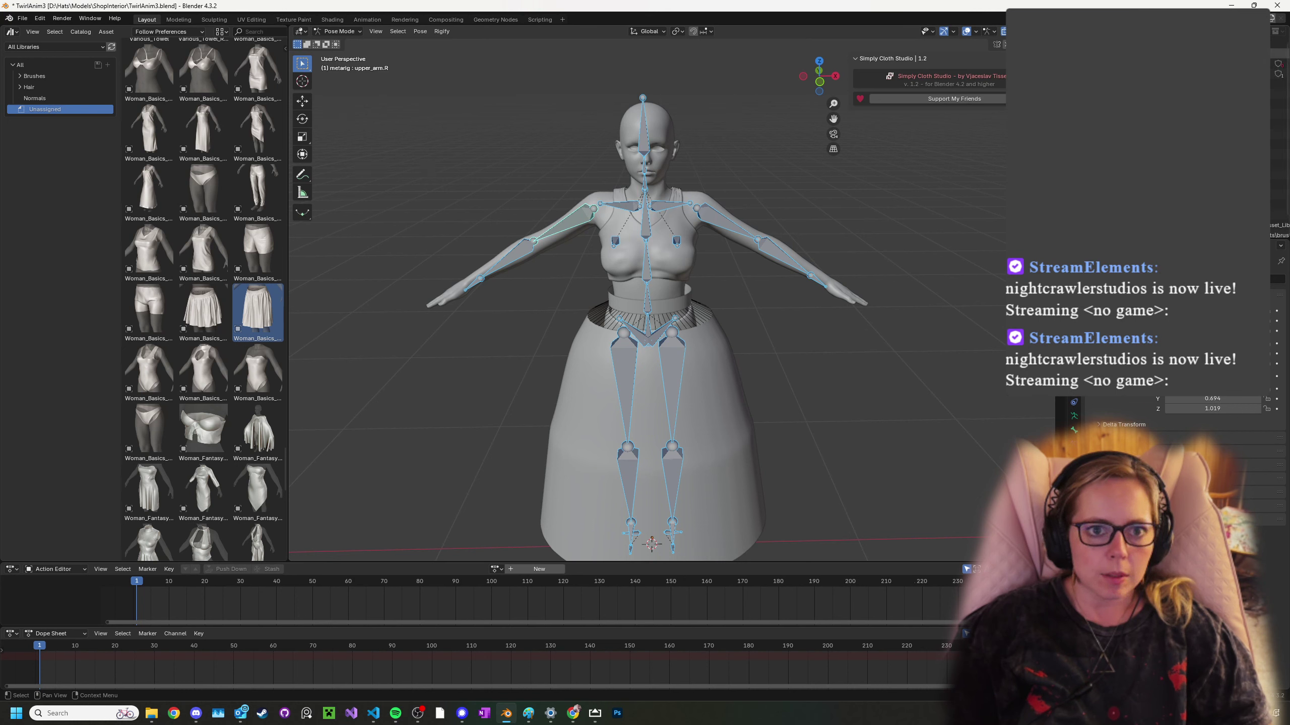
key(Delete)
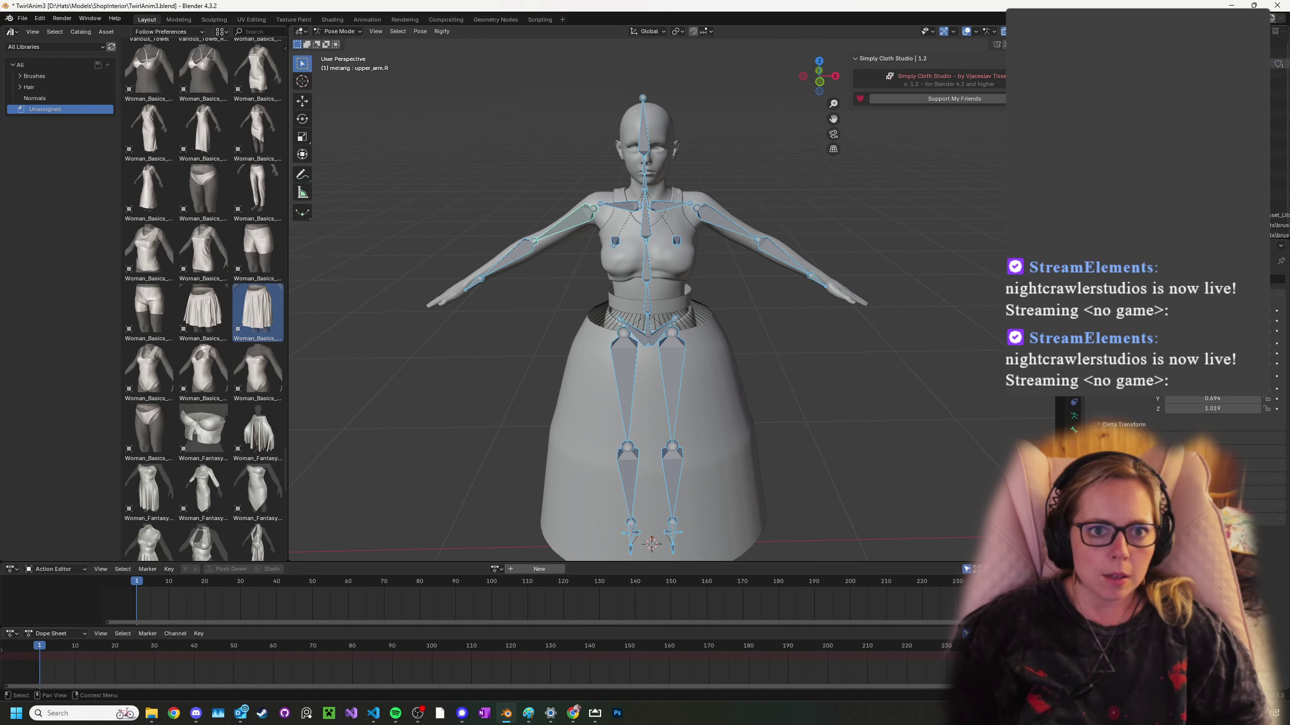
click(1070, 53)
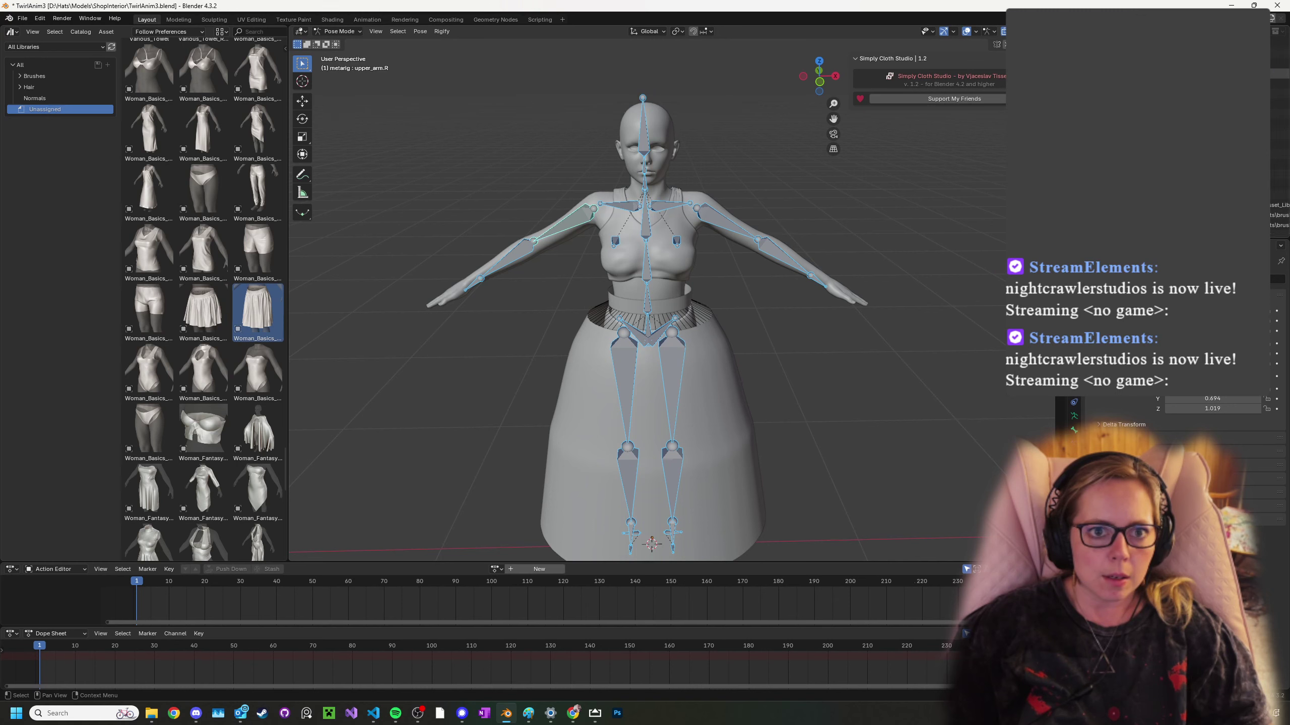
- Expand the other data groups in the Outliner and delete a range of leftover data-blocks
click(1070, 74)
click(1080, 84)
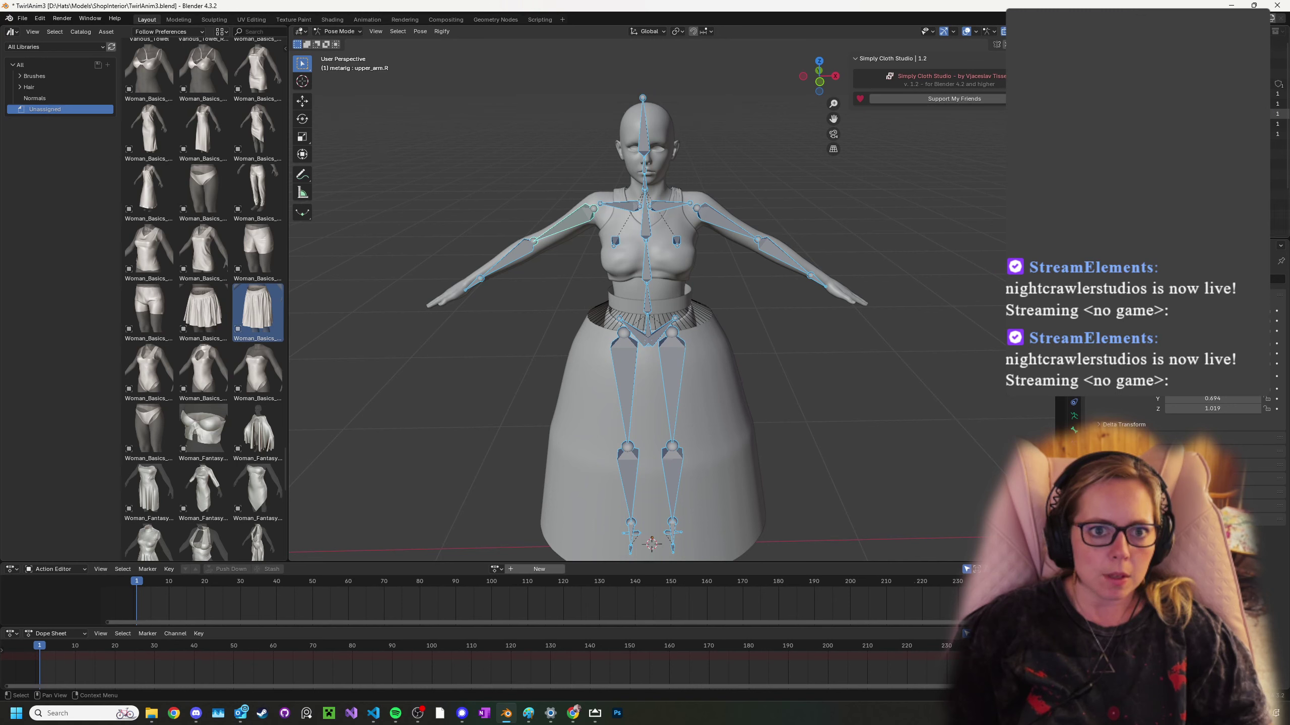
click(1081, 84)
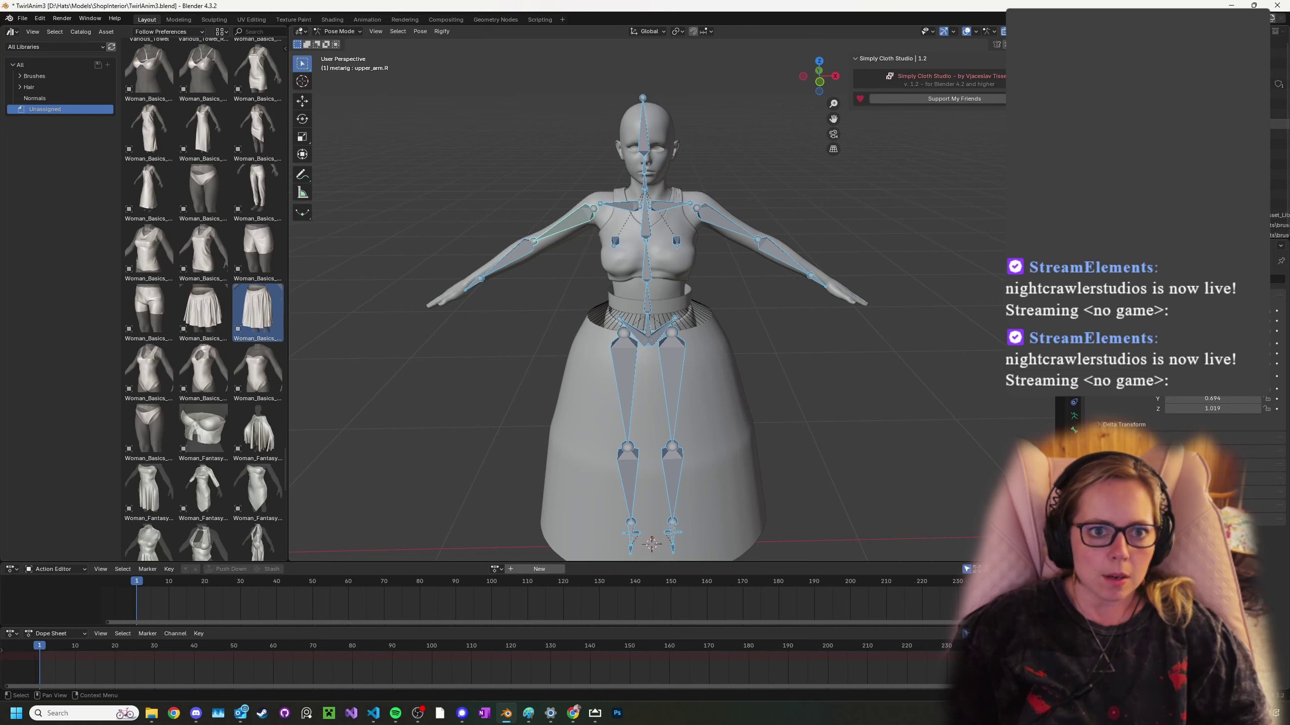
click(1070, 124)
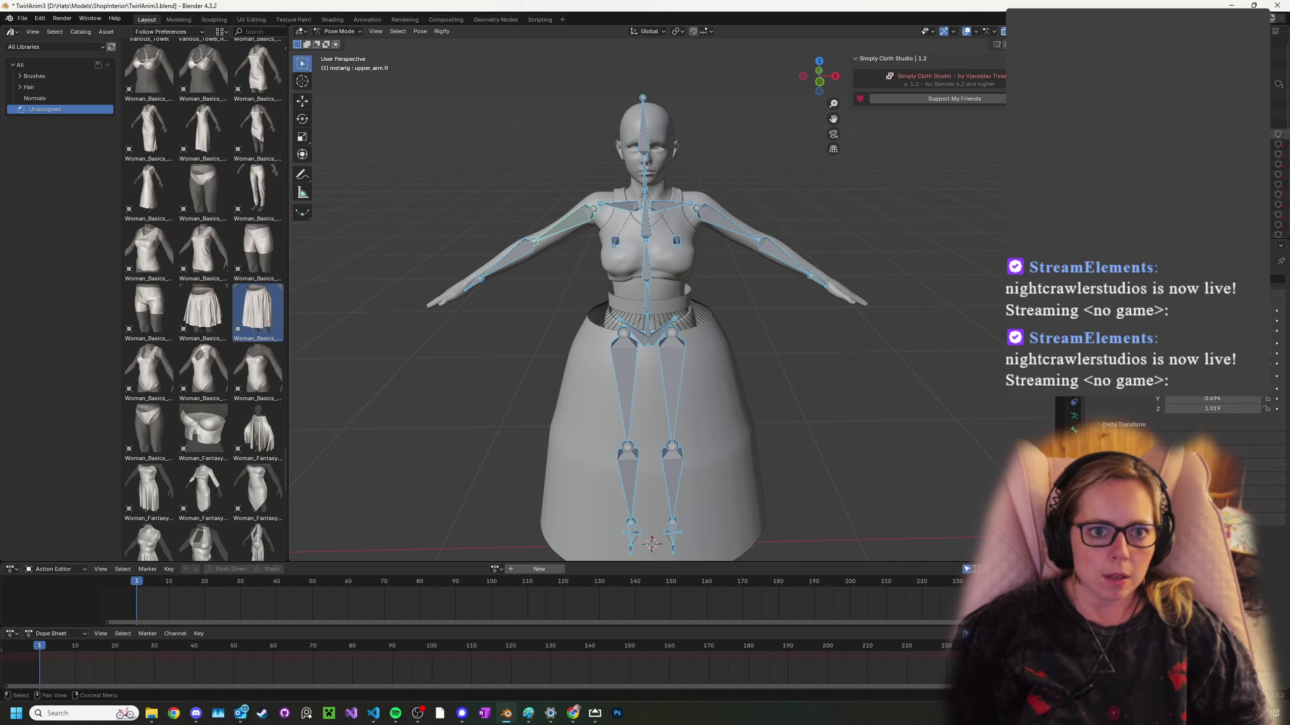
scroll(1081, 207, down, 12)
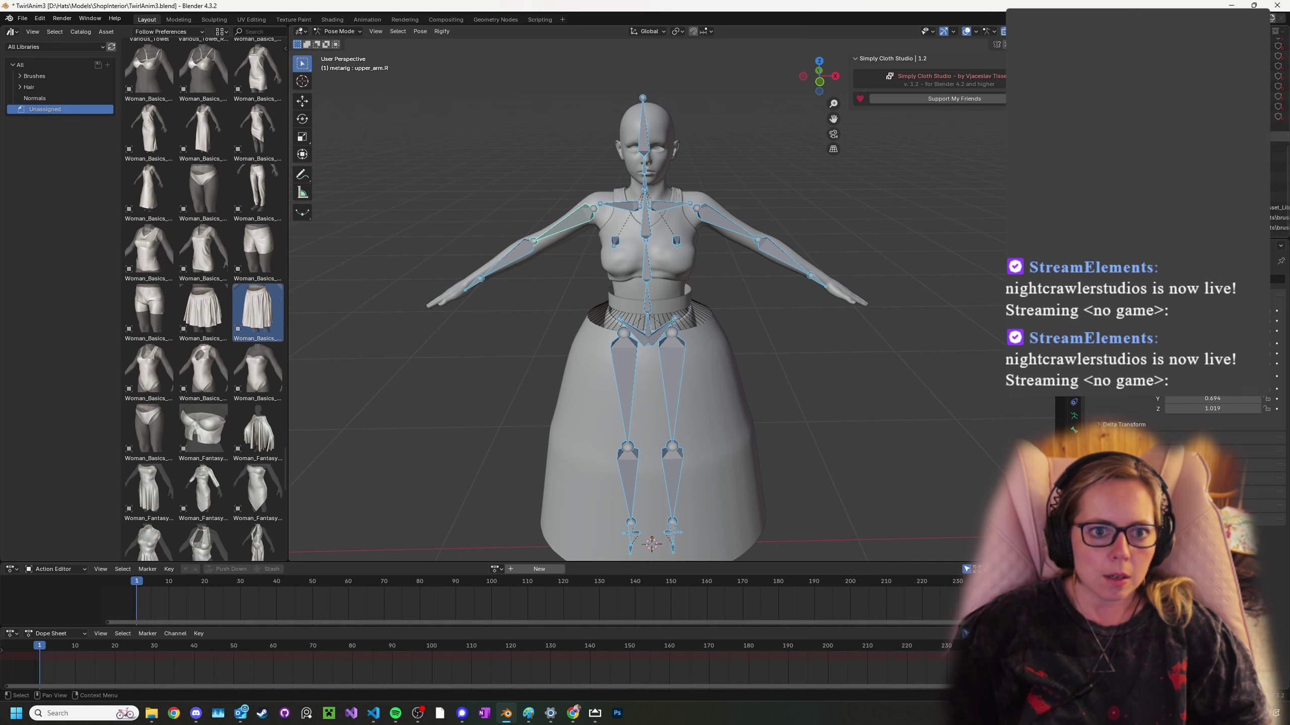
shift+click(1279, 117)
key(Delete)
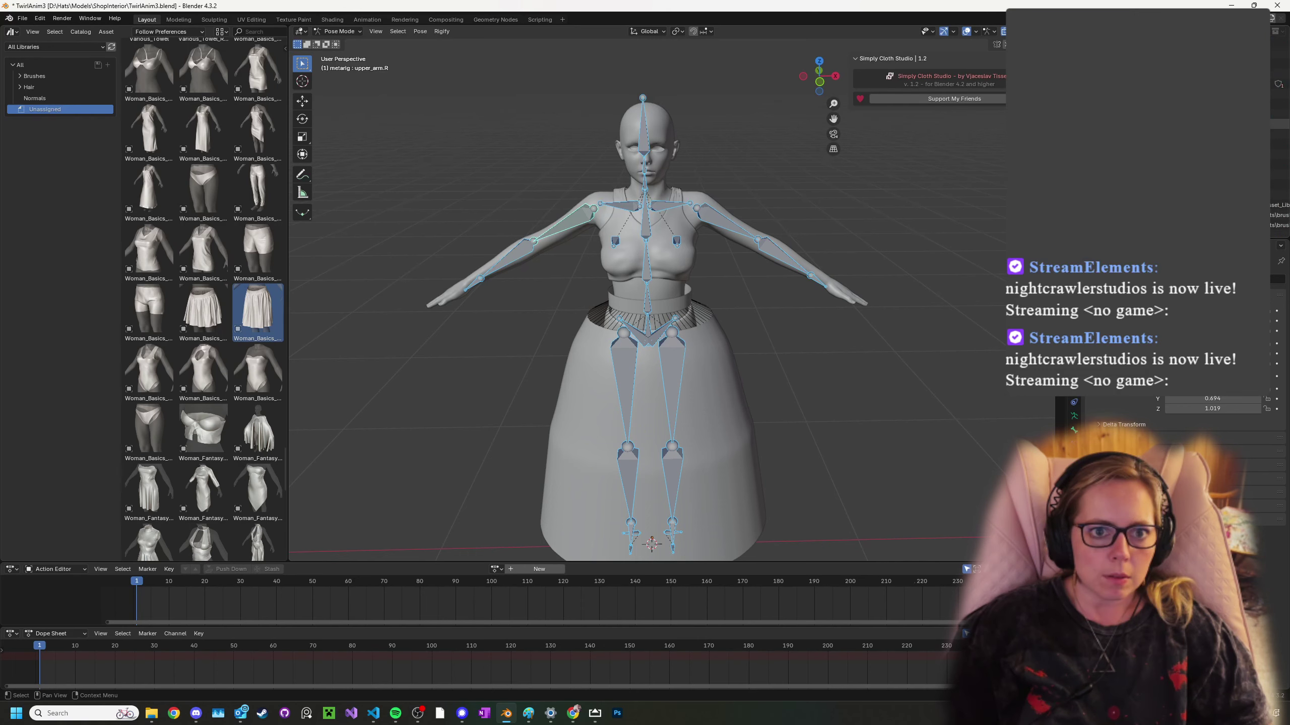
- Delete another range of leftover data-blocks in the Outliner and check the remaining data groups
scroll(1167, 142, up, 10)
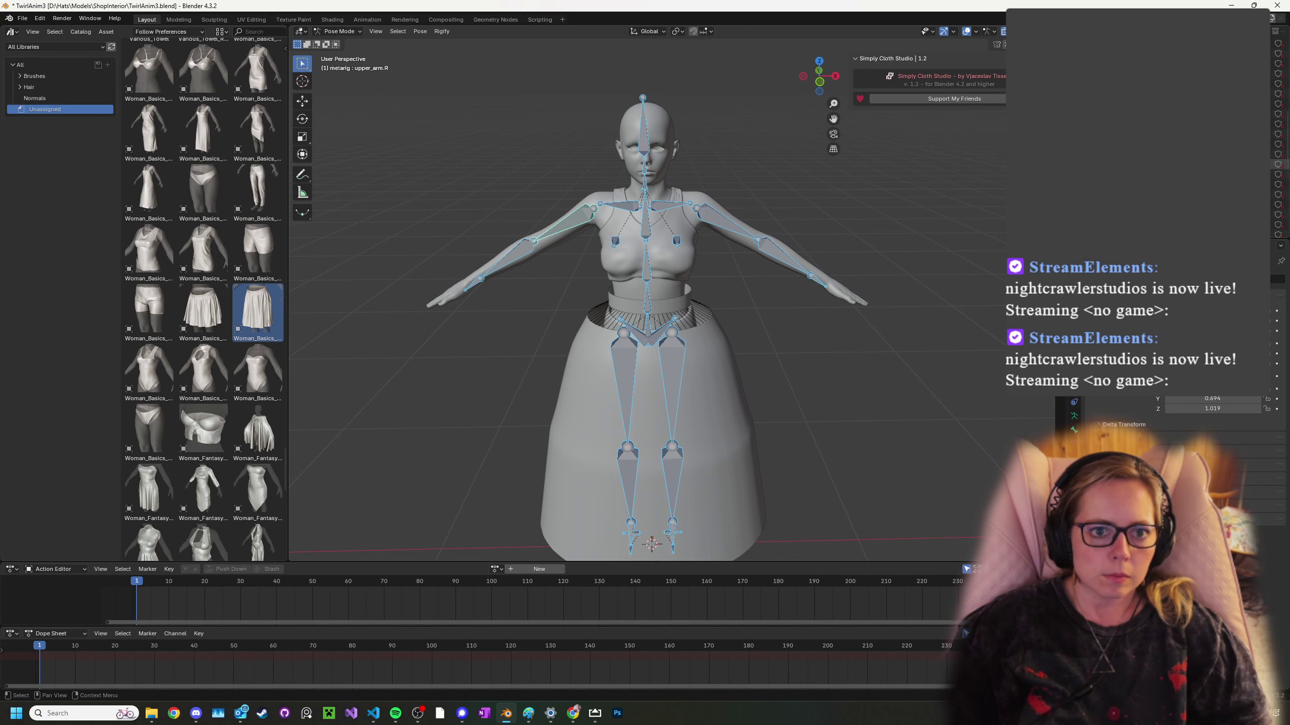
scroll(1278, 152, down, 4)
shift+click(1278, 145)
shift+click(1279, 145)
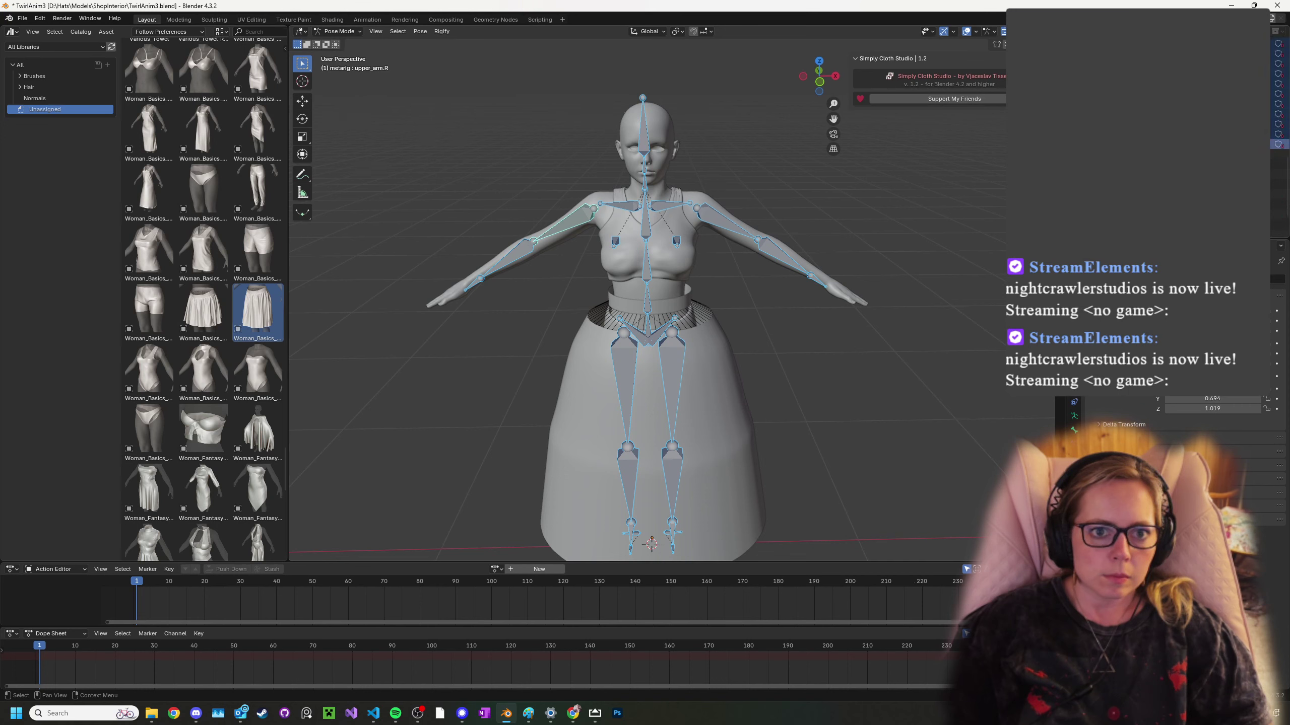
key(Delete)
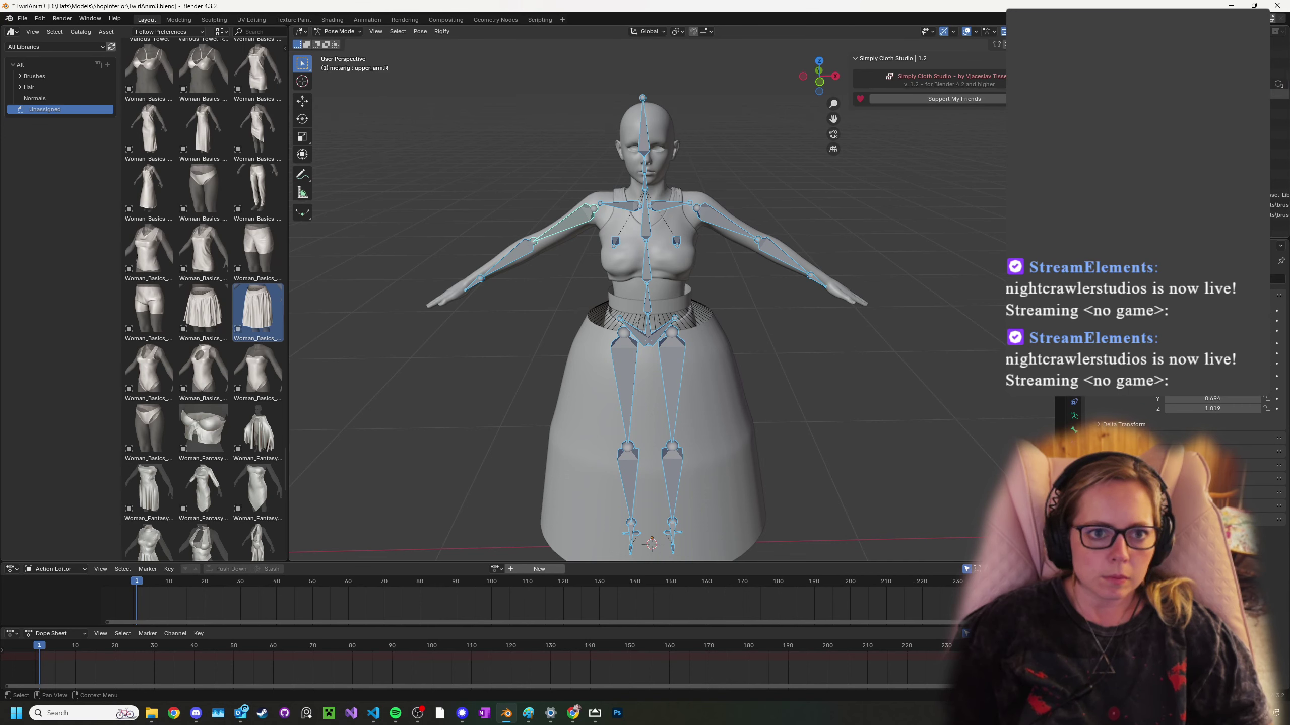
scroll(1168, 94, down, 4)
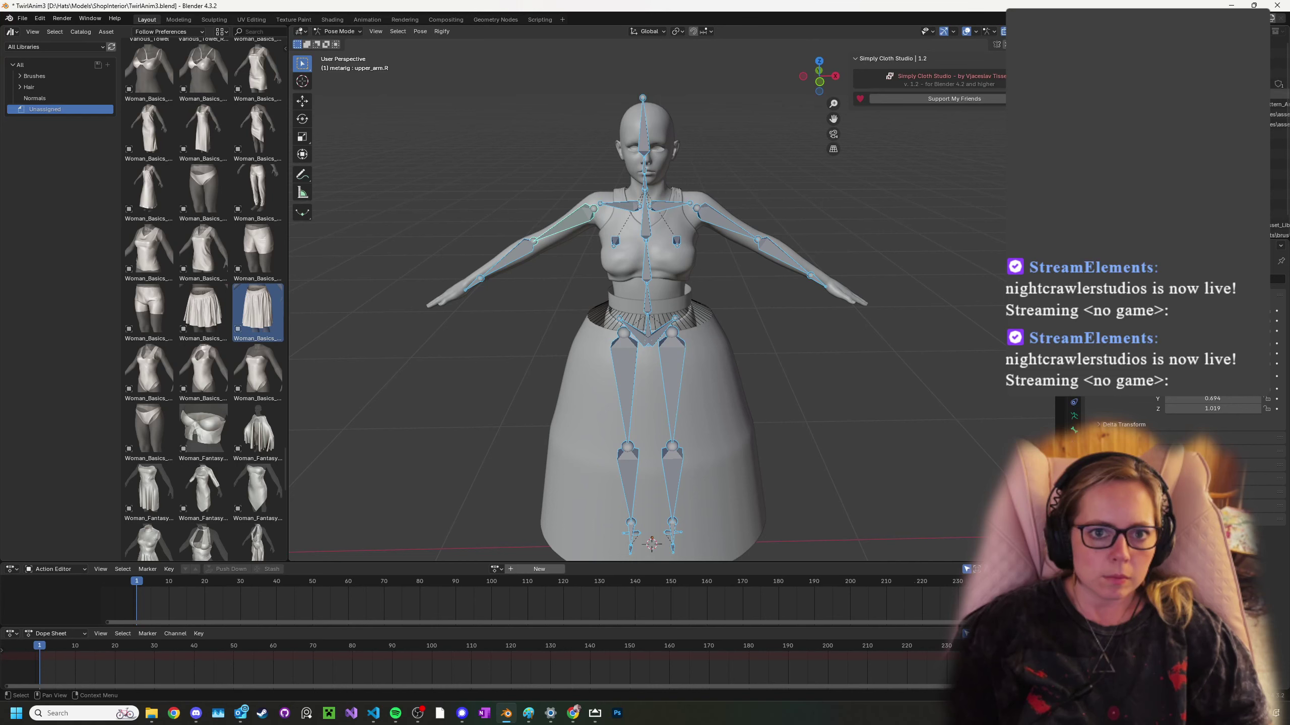
click(1065, 134)
click(1064, 134)
click(1064, 154)
click(1065, 155)
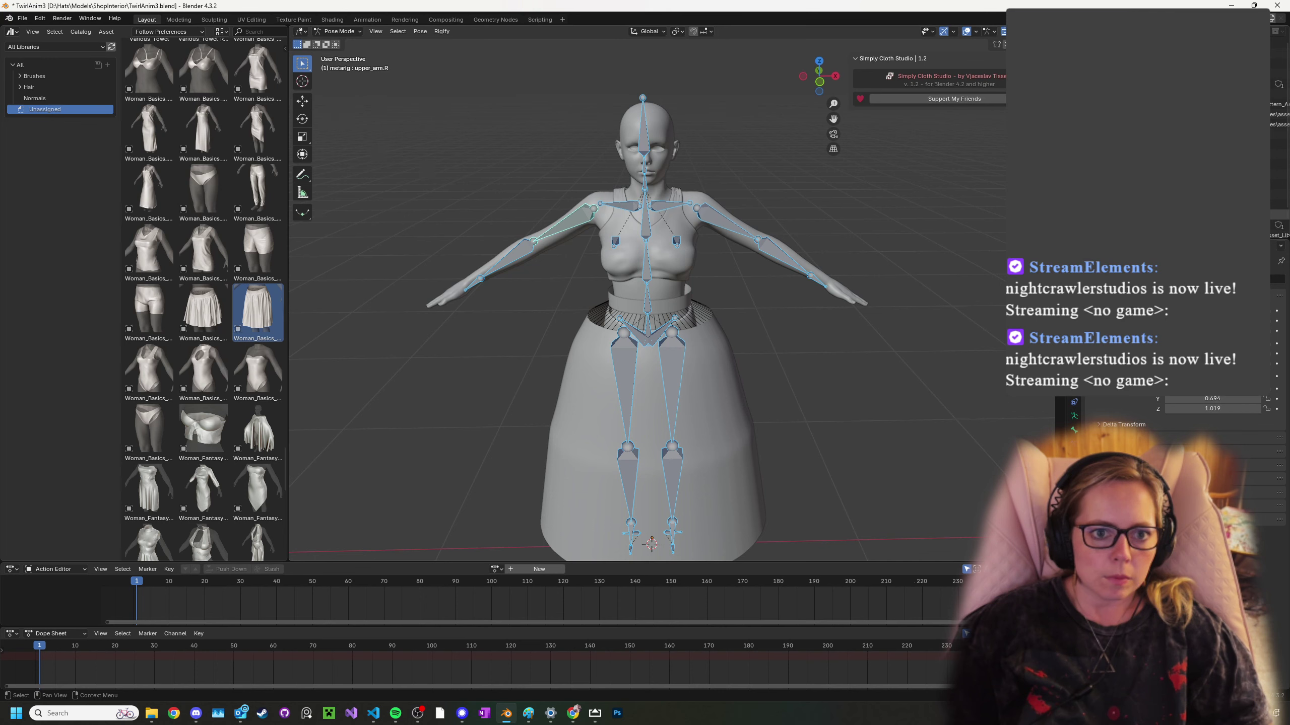
scroll(1168, 215, down, 9)
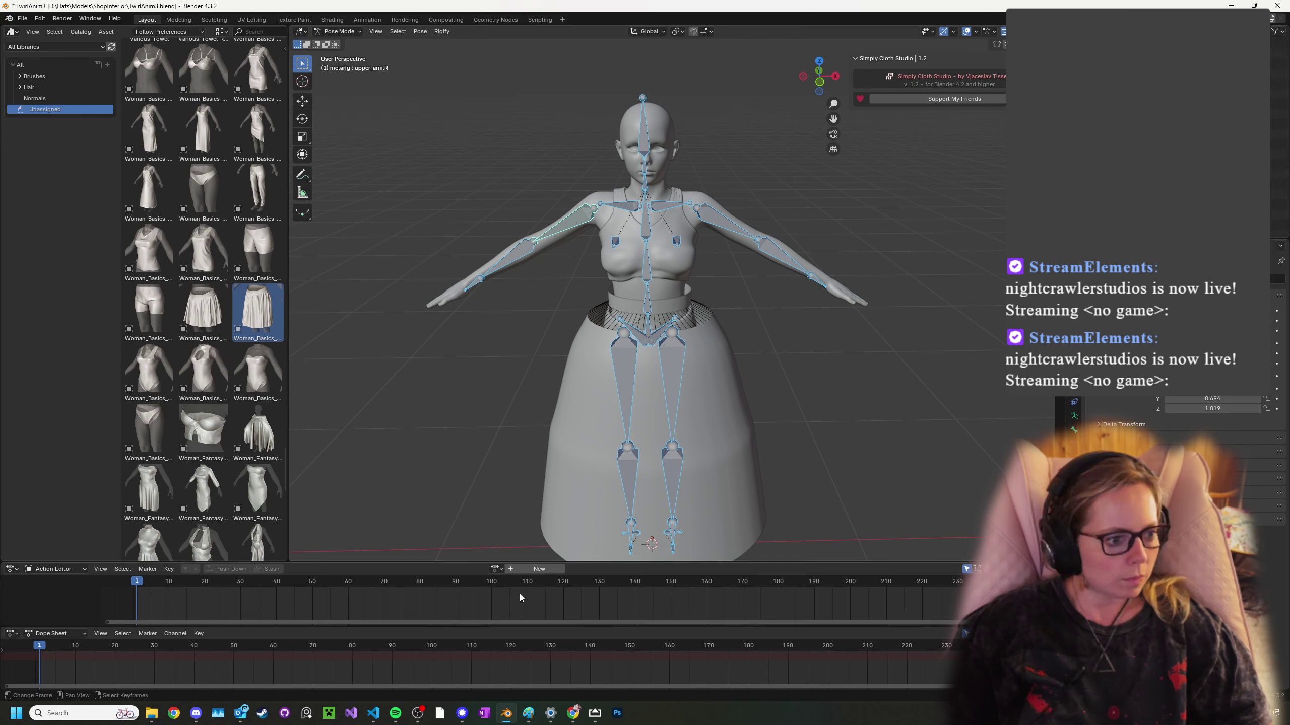
- Create a new action for the metarig and name it Spin
click(521, 570)
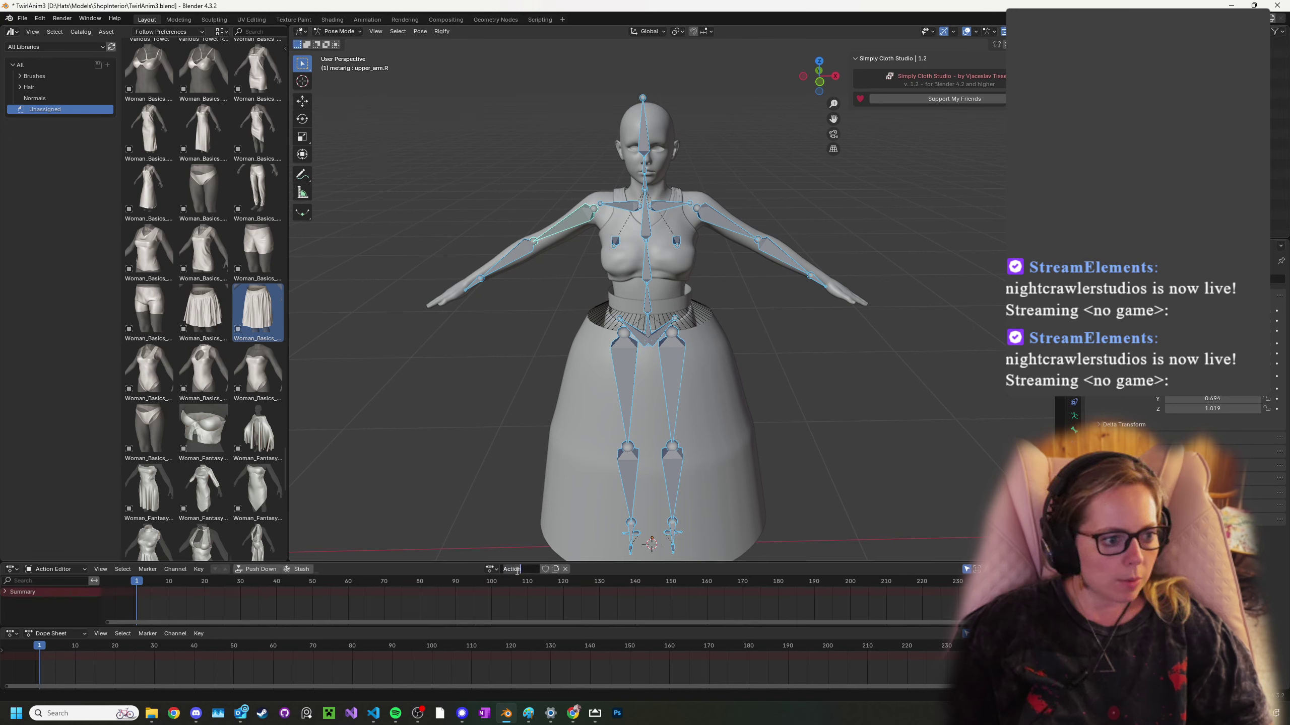
double_click(522, 568)
text(s)
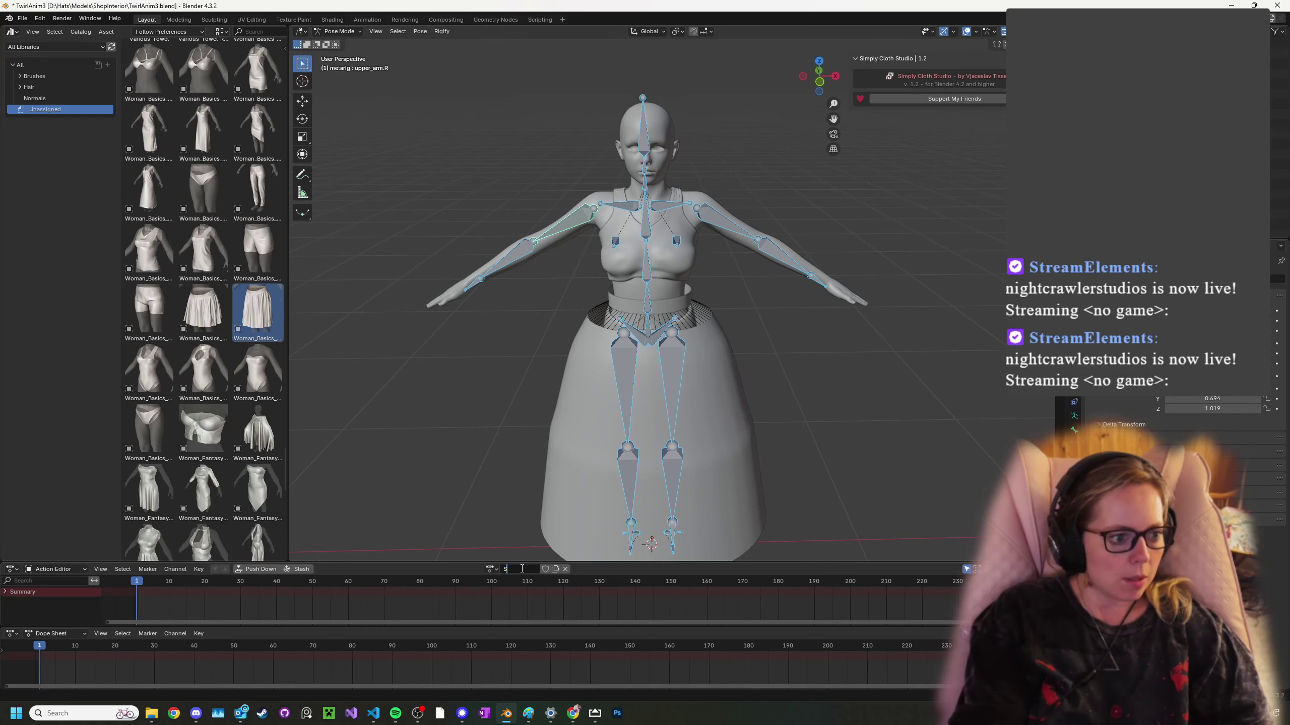
text(pin)
key(Return)
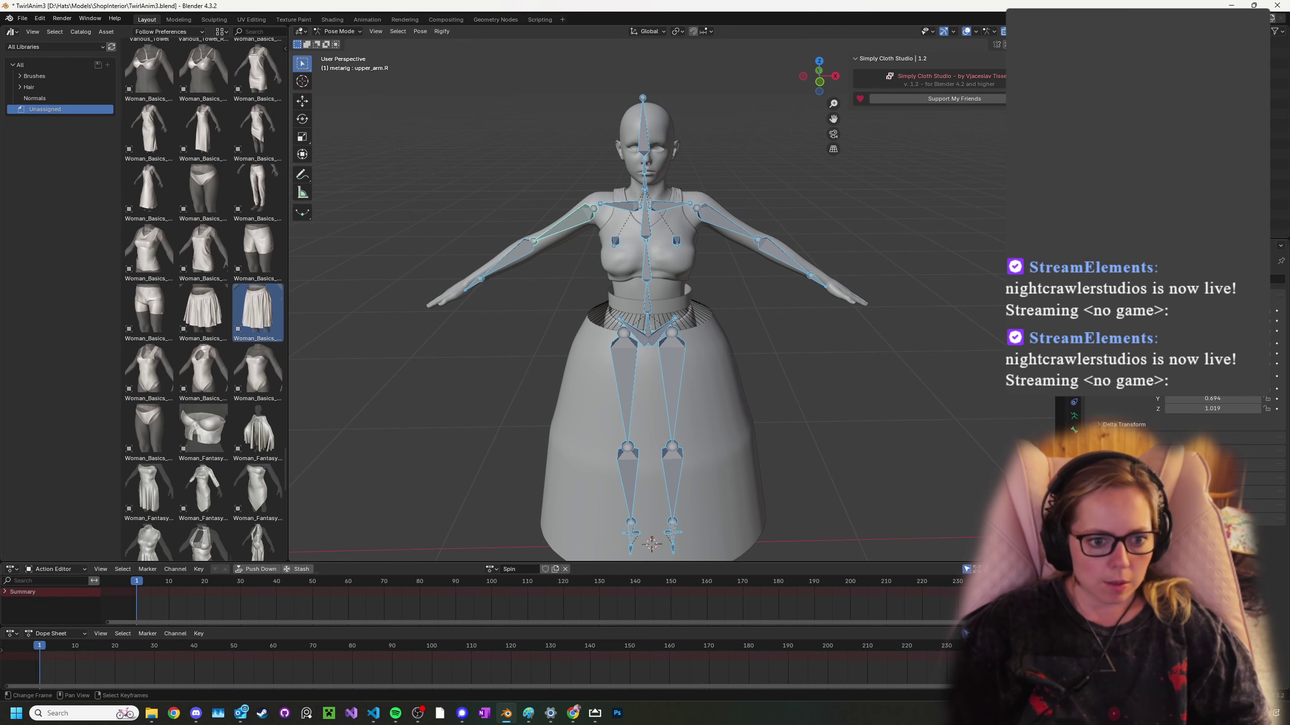
- Set the current frame of the Spin action to 0
click(1026, 581)
drag(1025, 581, 133, 582)
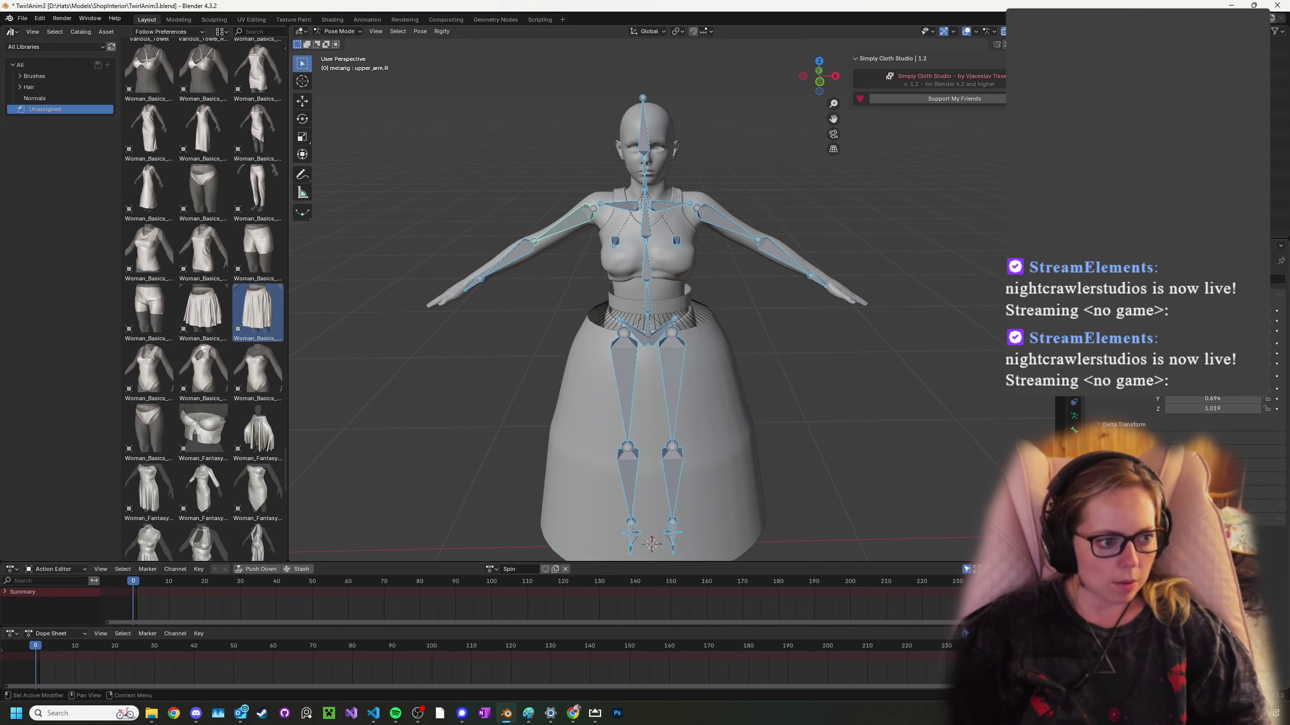
scroll(906, 439, down, 4)
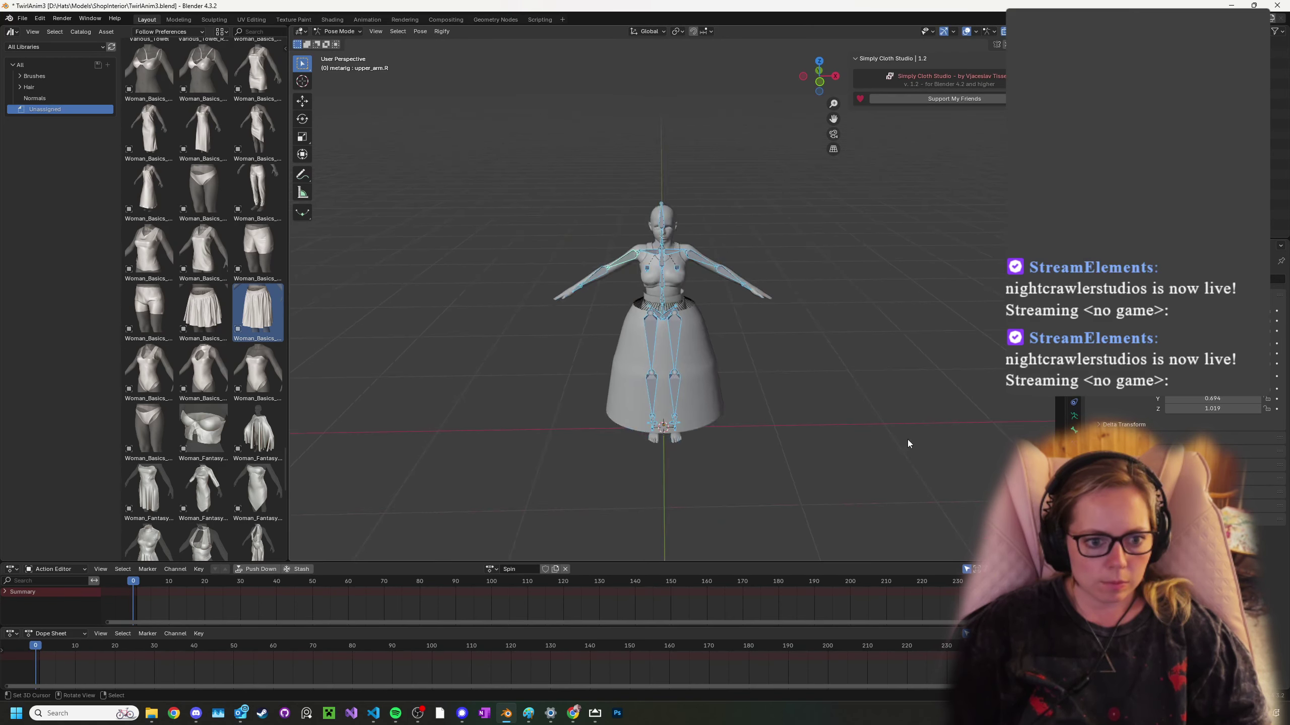
scroll(912, 457, up, 2)
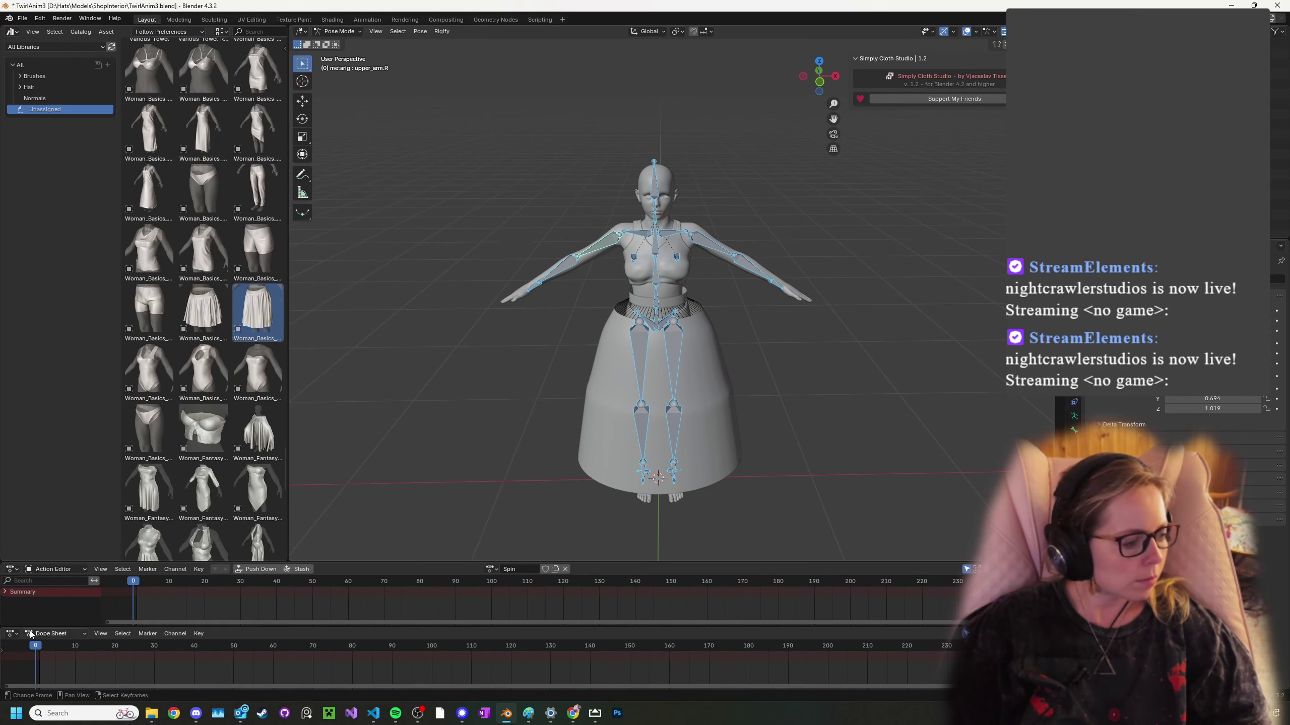
- Change the lower Dope Sheet area to the Timeline editor and set the animation's end frame to 120
click(11, 633)
click(145, 544)
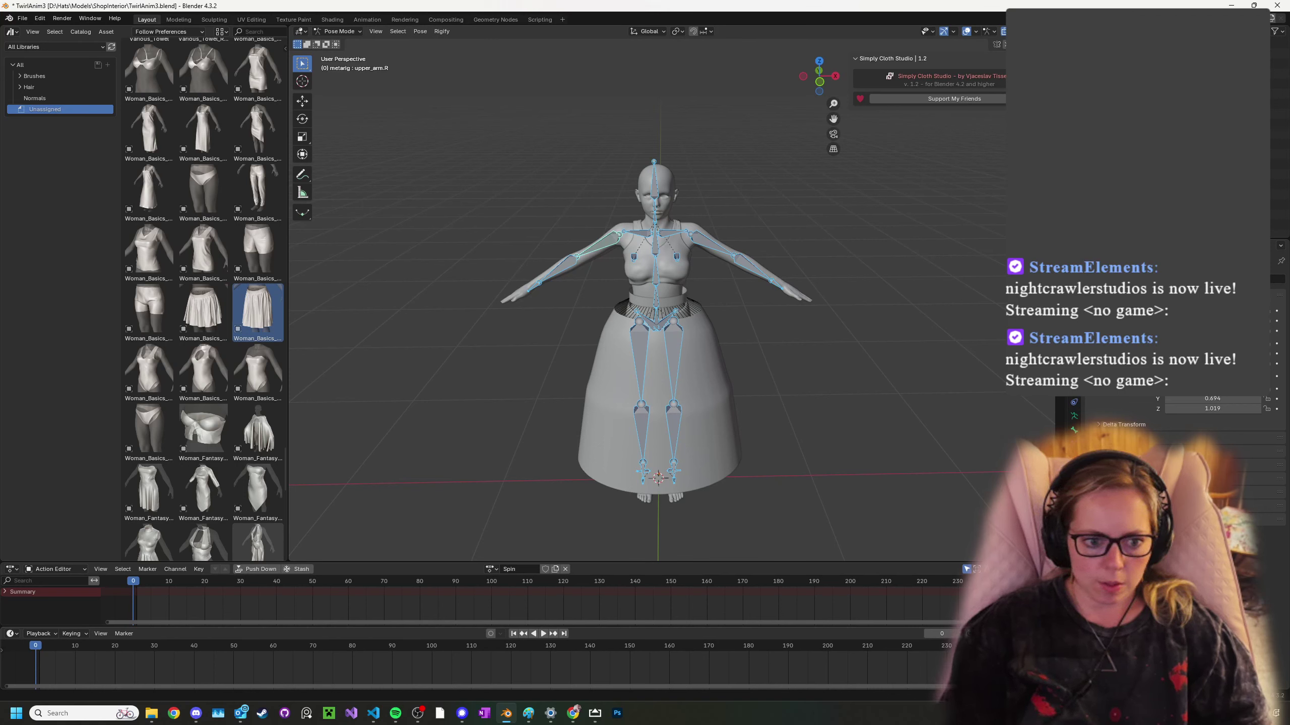
key(Return)
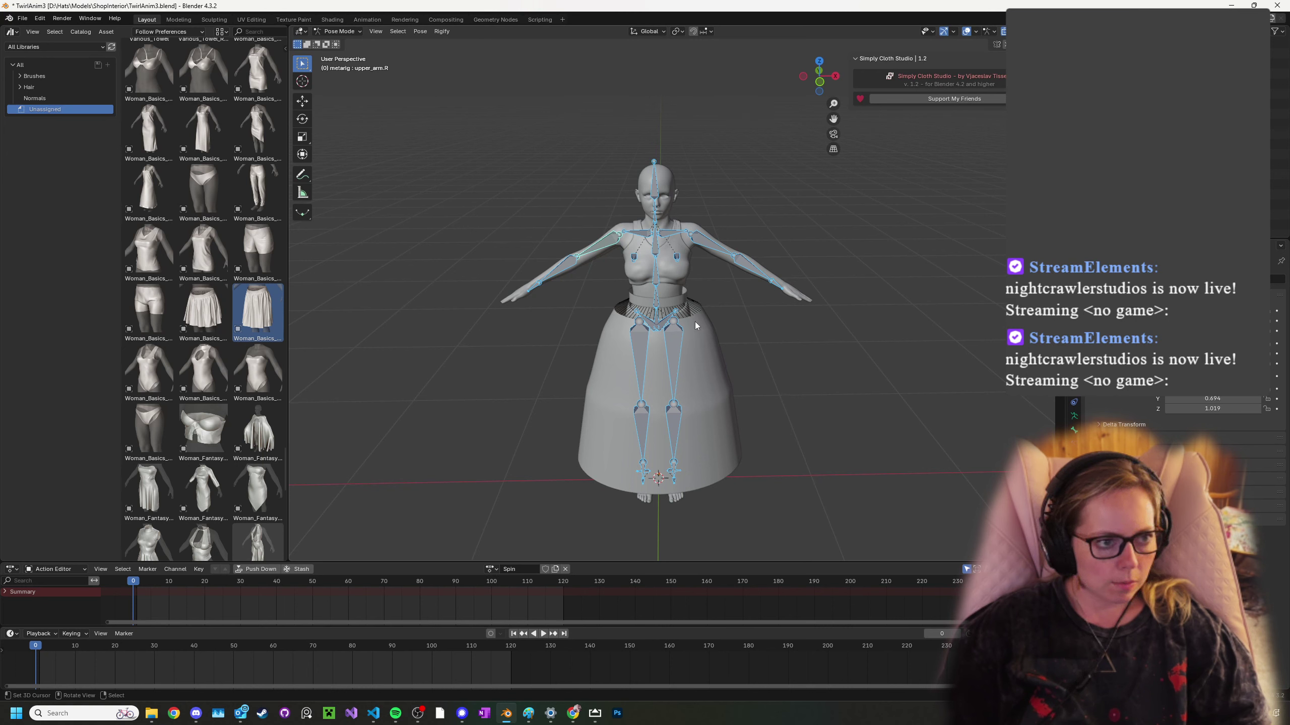
- Rotate both upper arm bones down toward the body around the global Y axis, the right about -41.4° and the left about 38.2°
click(597, 249)
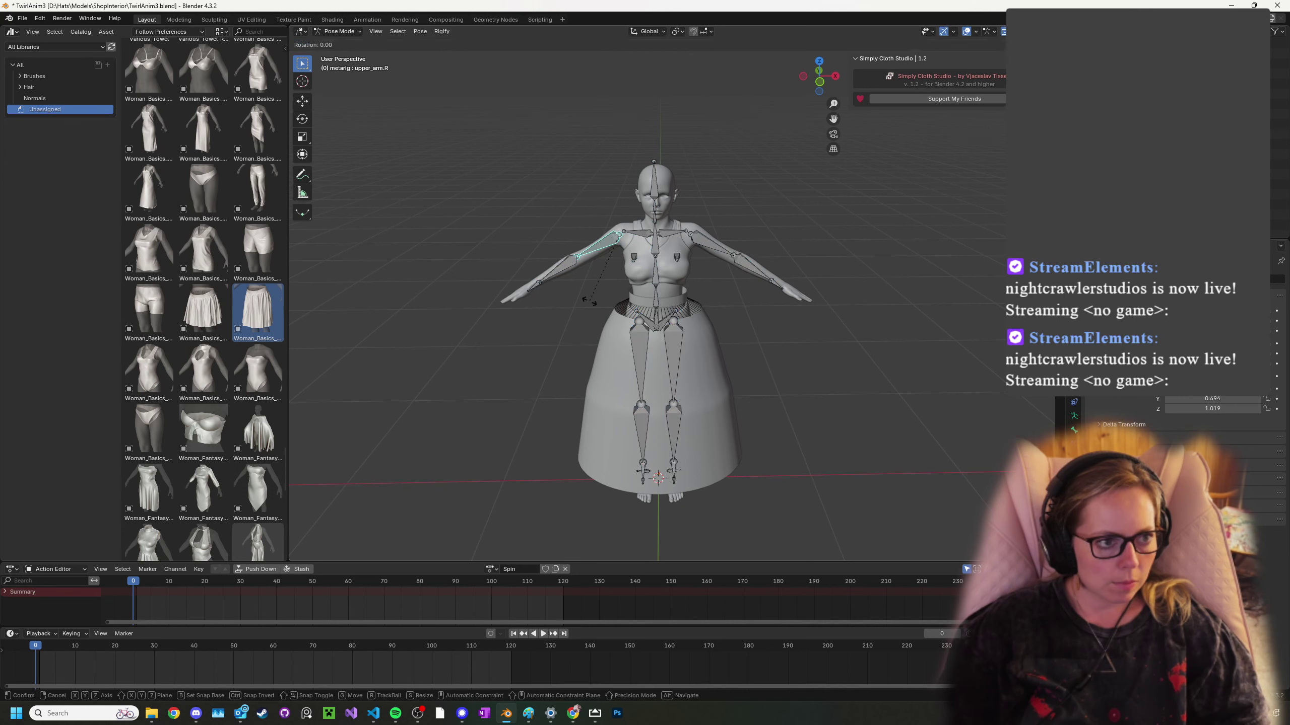
click(1076, 419)
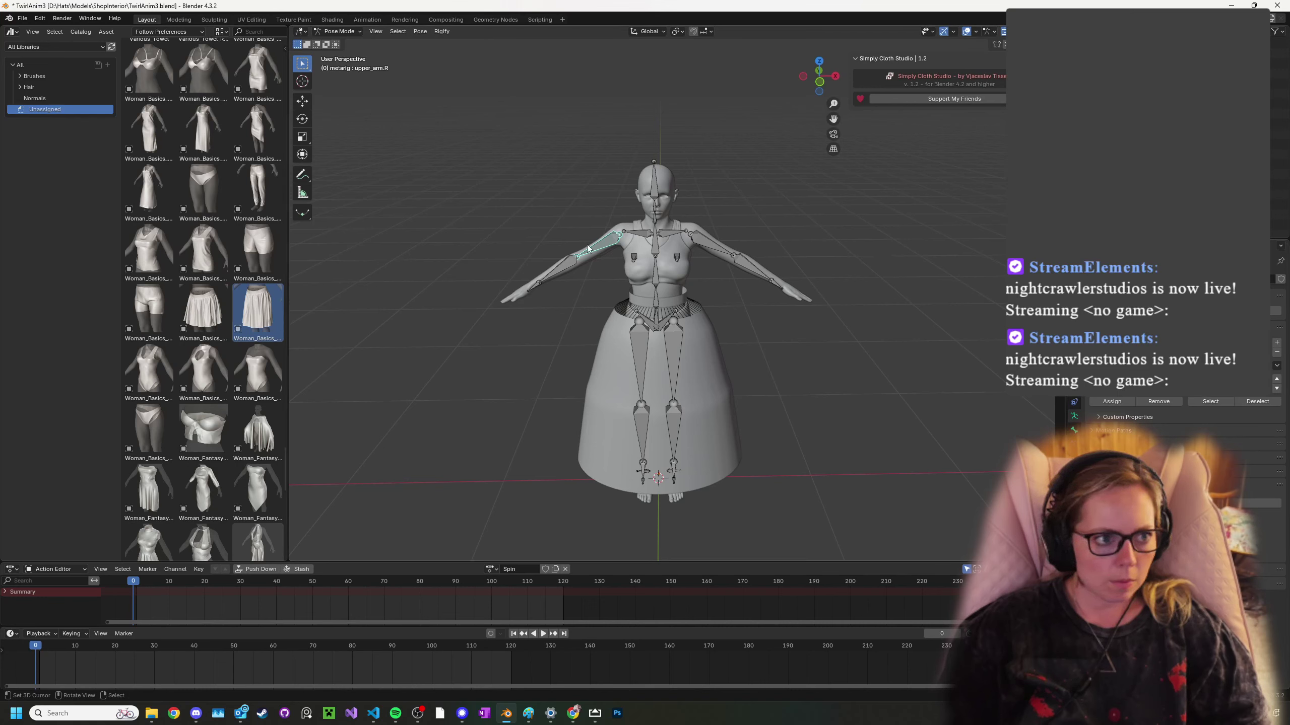
key(r)
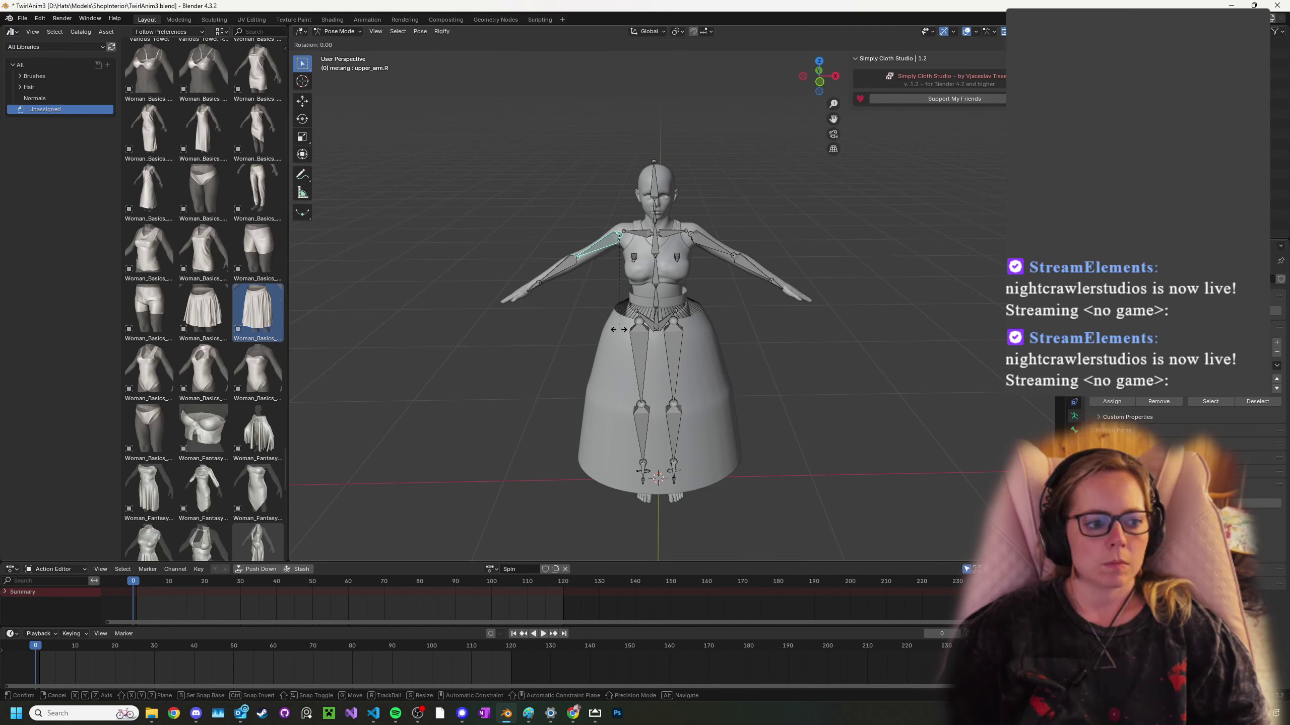
key(y)
click(721, 353)
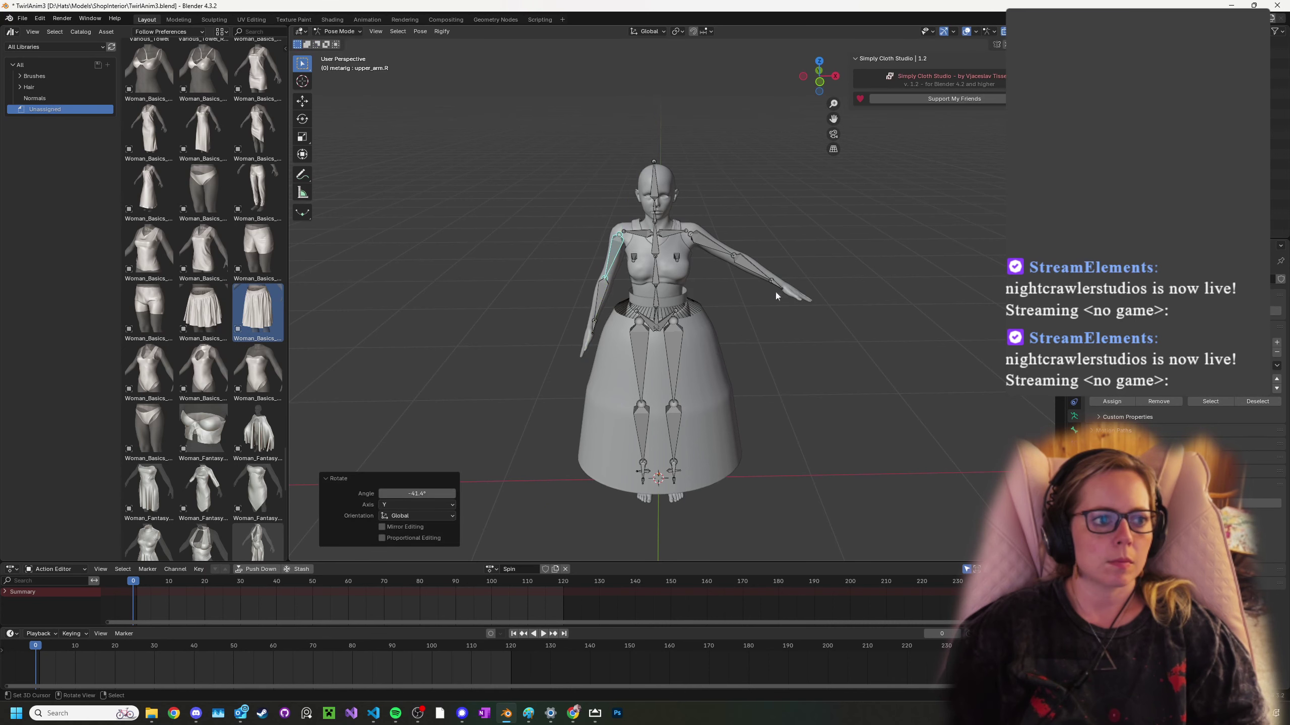
click(709, 251)
key(r)
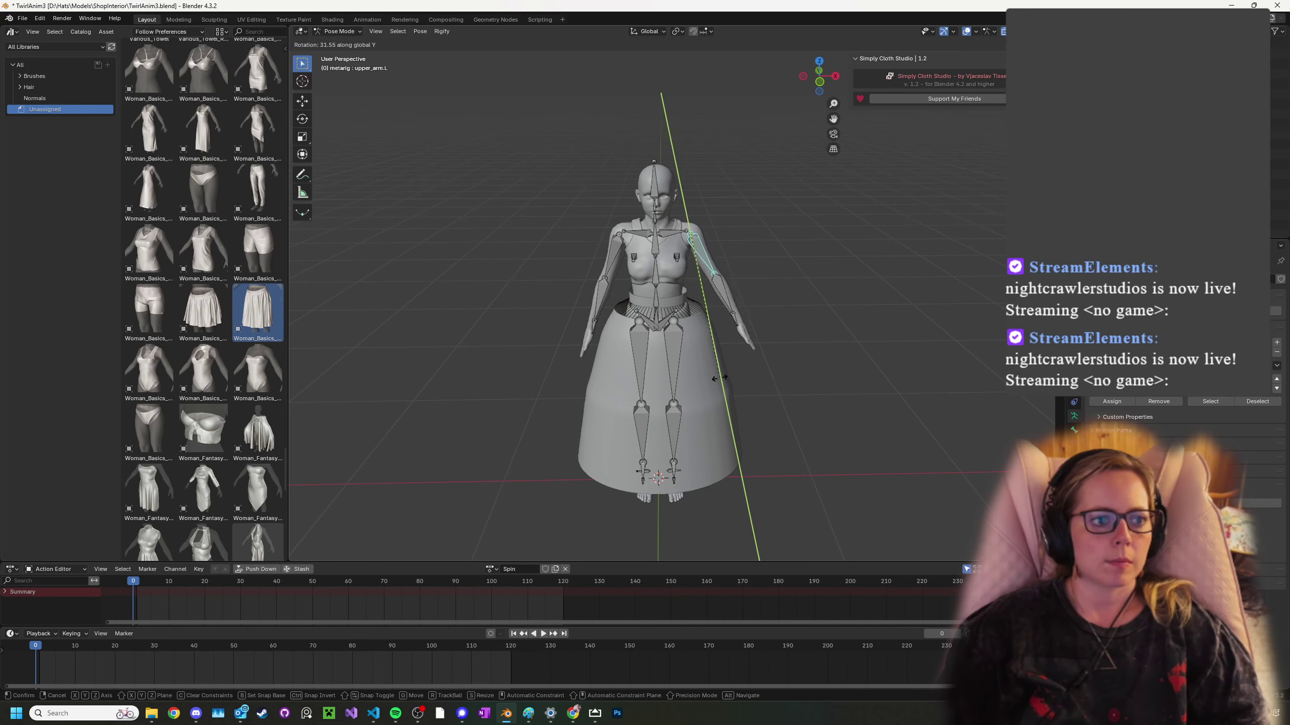
click(704, 384)
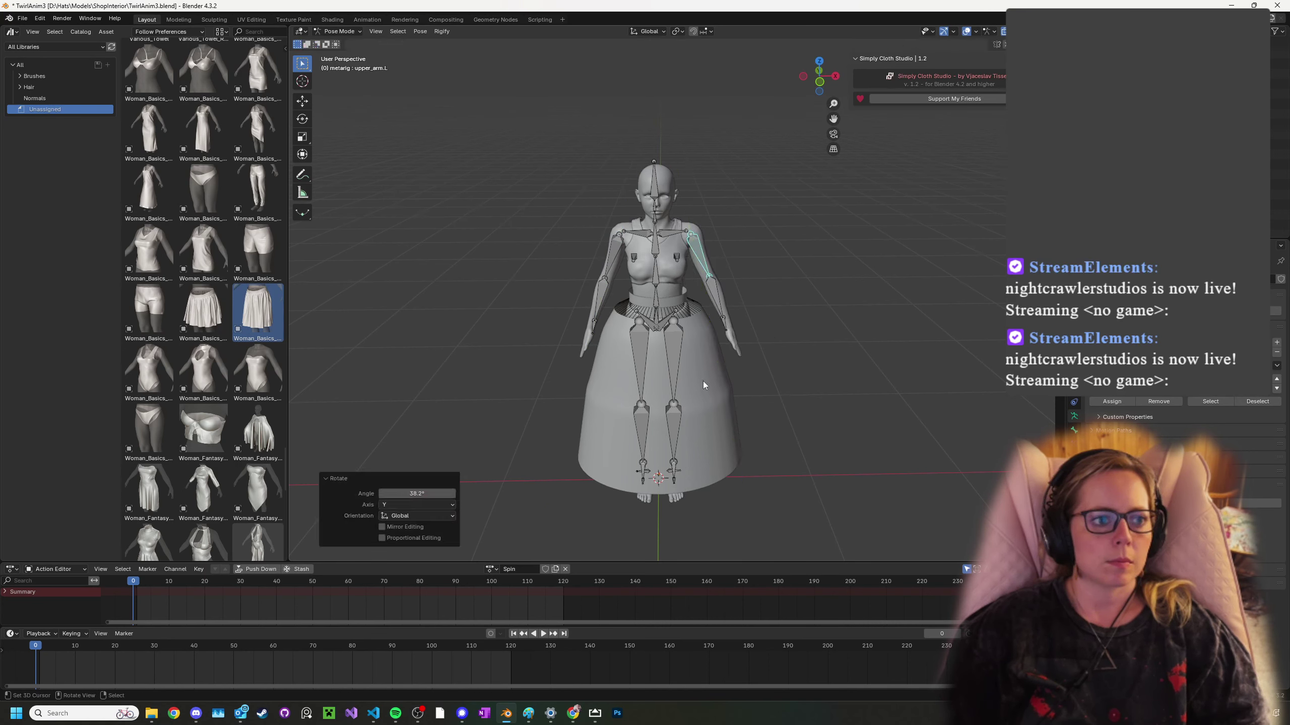
- Rotate the right and left forearm bones slightly inward around the global Y axis, the left one by about 8.65°
click(595, 300)
key(r)
key(y)
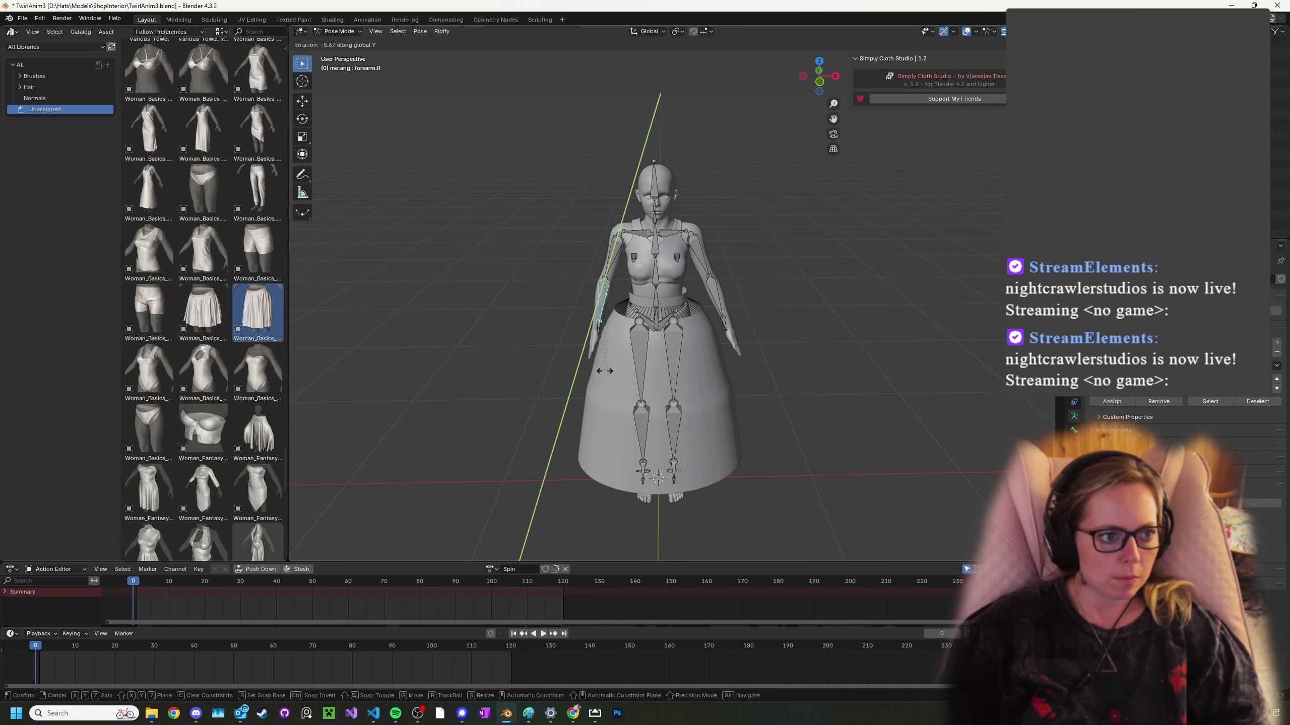
click(606, 375)
click(712, 301)
key(r)
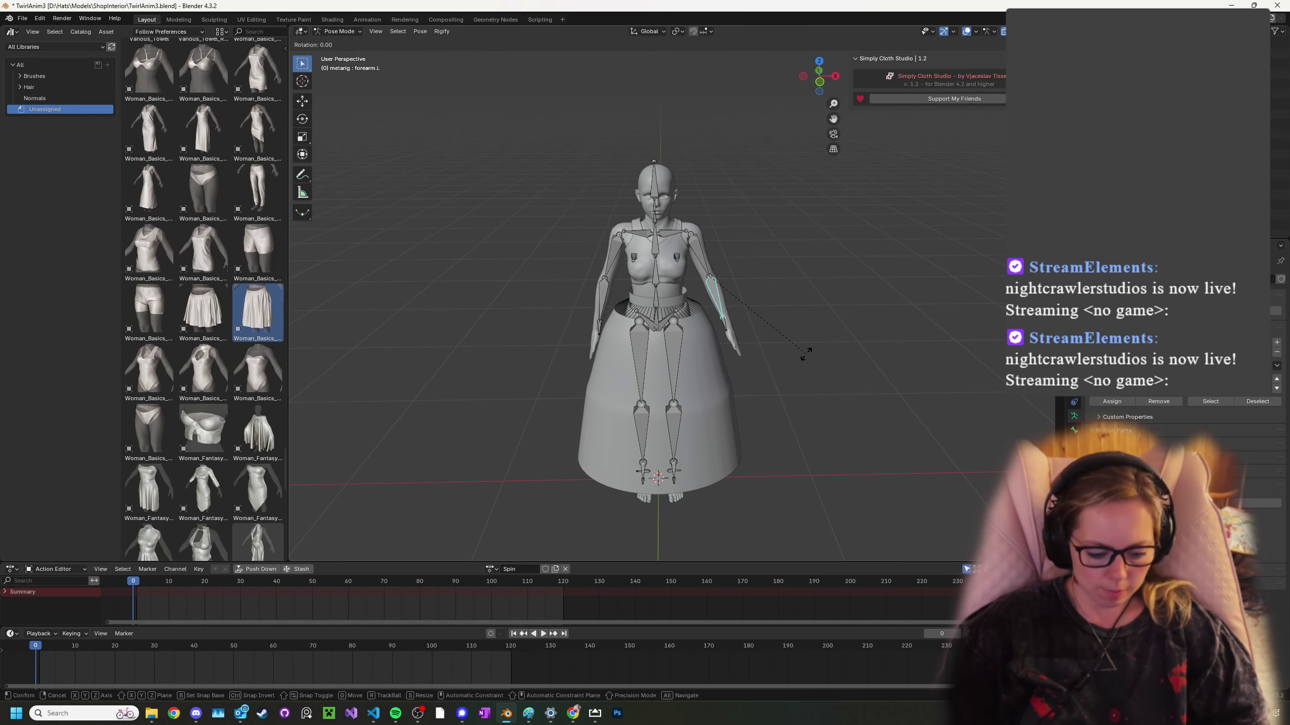
key(y)
click(800, 400)
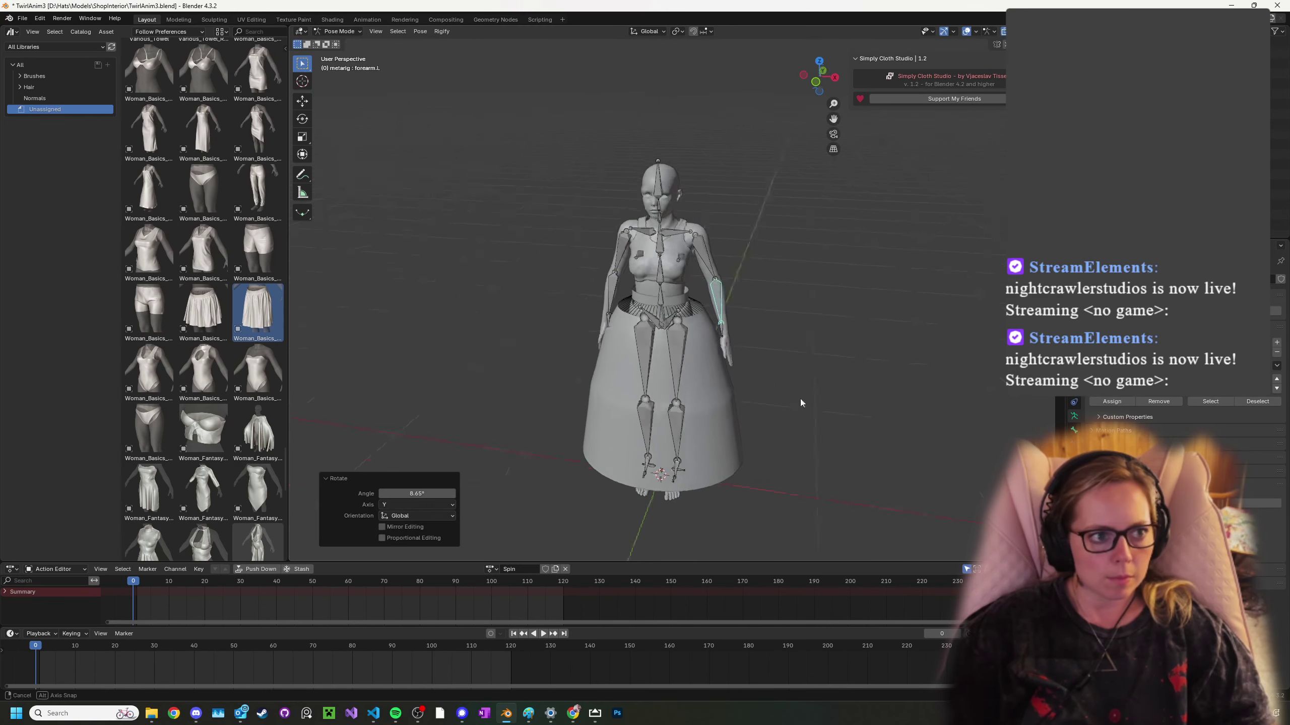
- Select all metarig bones and insert keyframes on all channels at frame 0 of the Spin action
mouse_move(800, 400)
middle_down()
mouse_move(578, 379)
mouse_move(831, 391)
mouse_move(807, 388)
middle_up()
key(a)
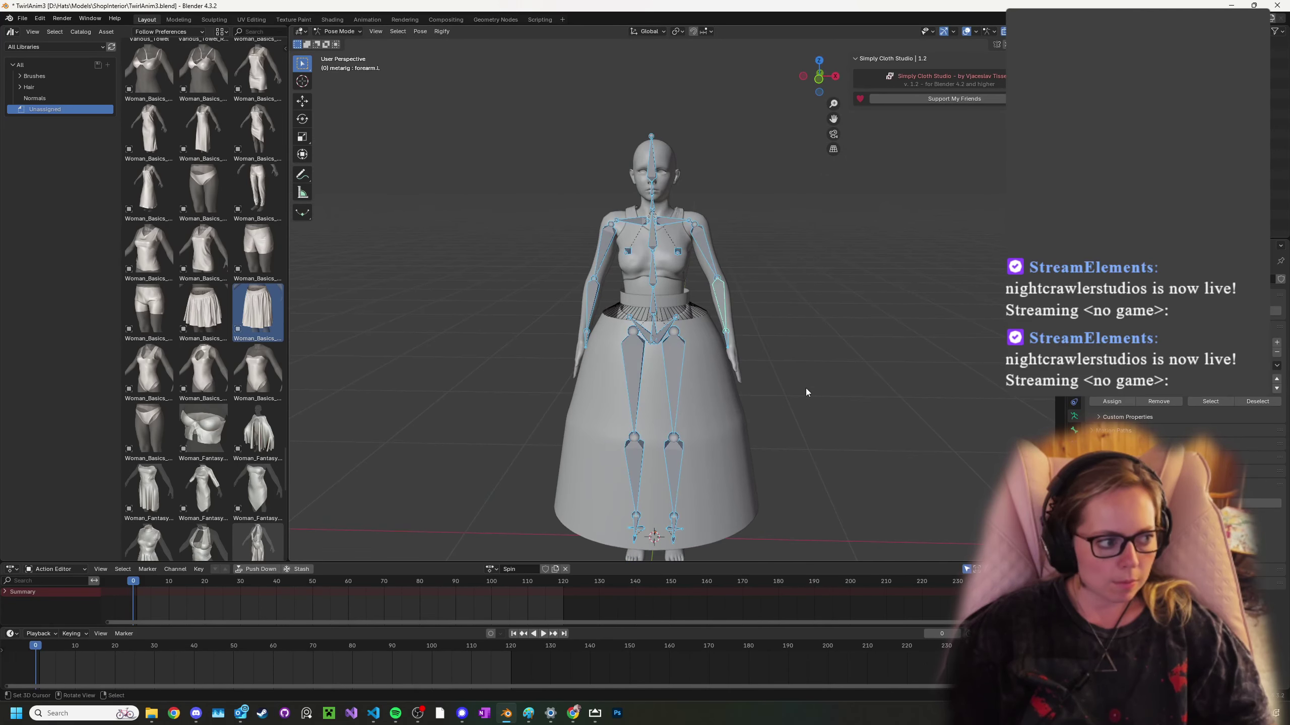
key(i)
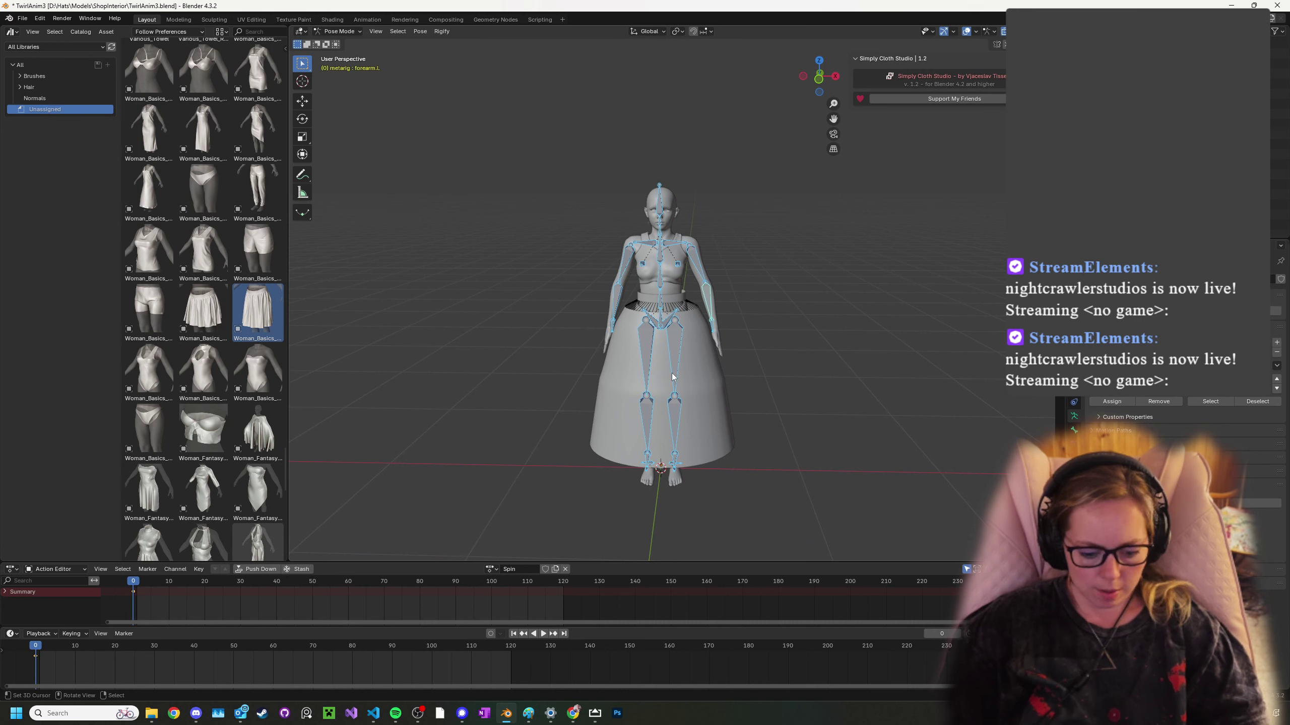
key(i)
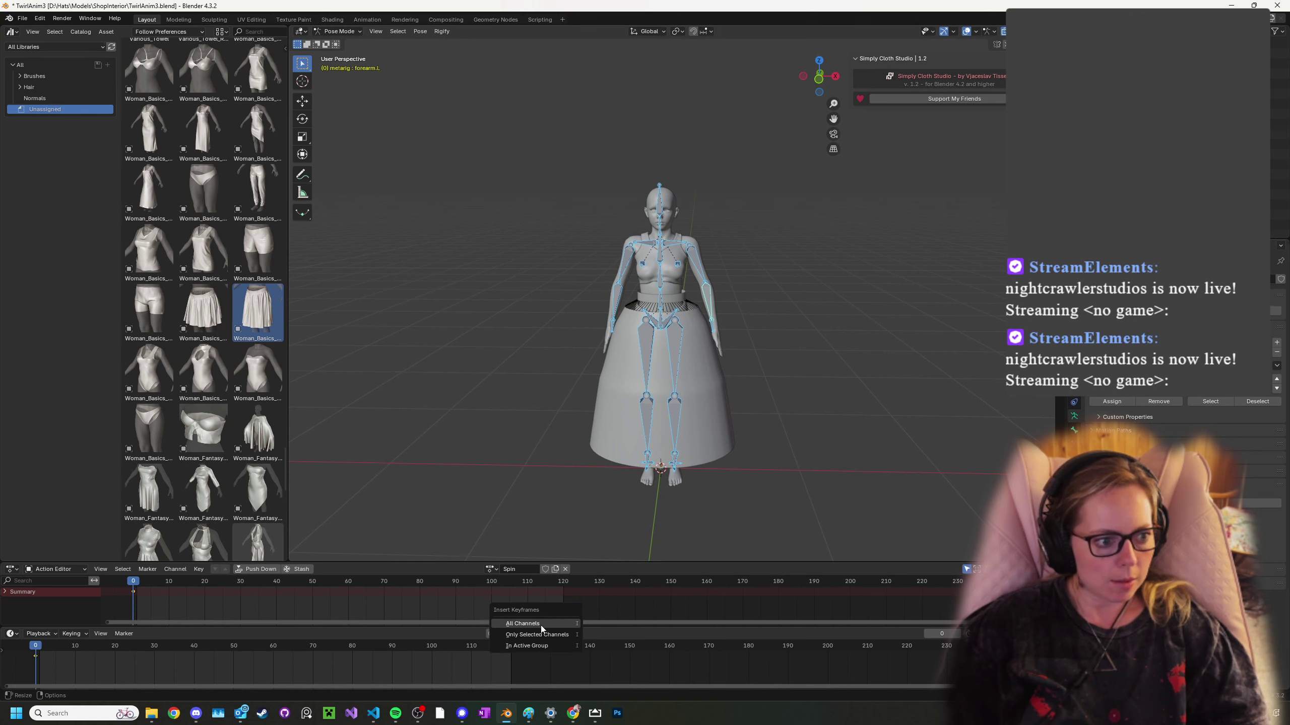
click(539, 623)
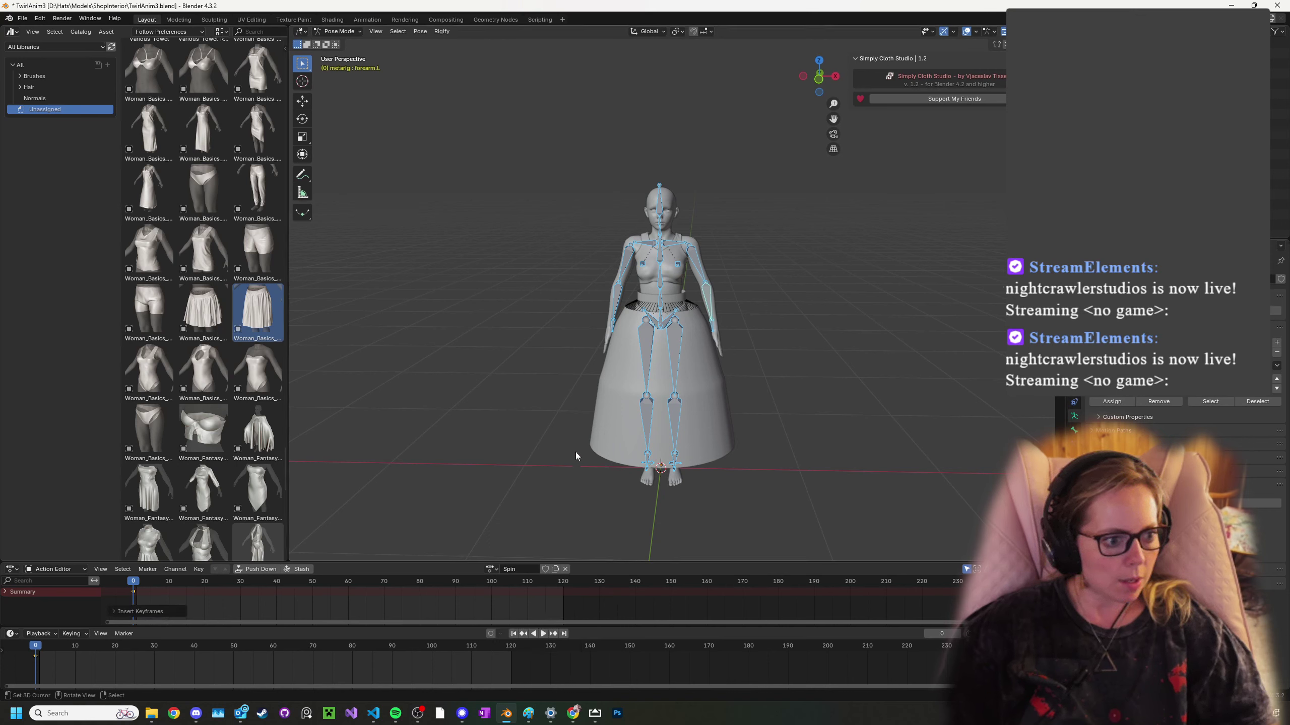
- Insert a keyframe for all metarig bones in the same pose at frame 120
drag(131, 594, 565, 609)
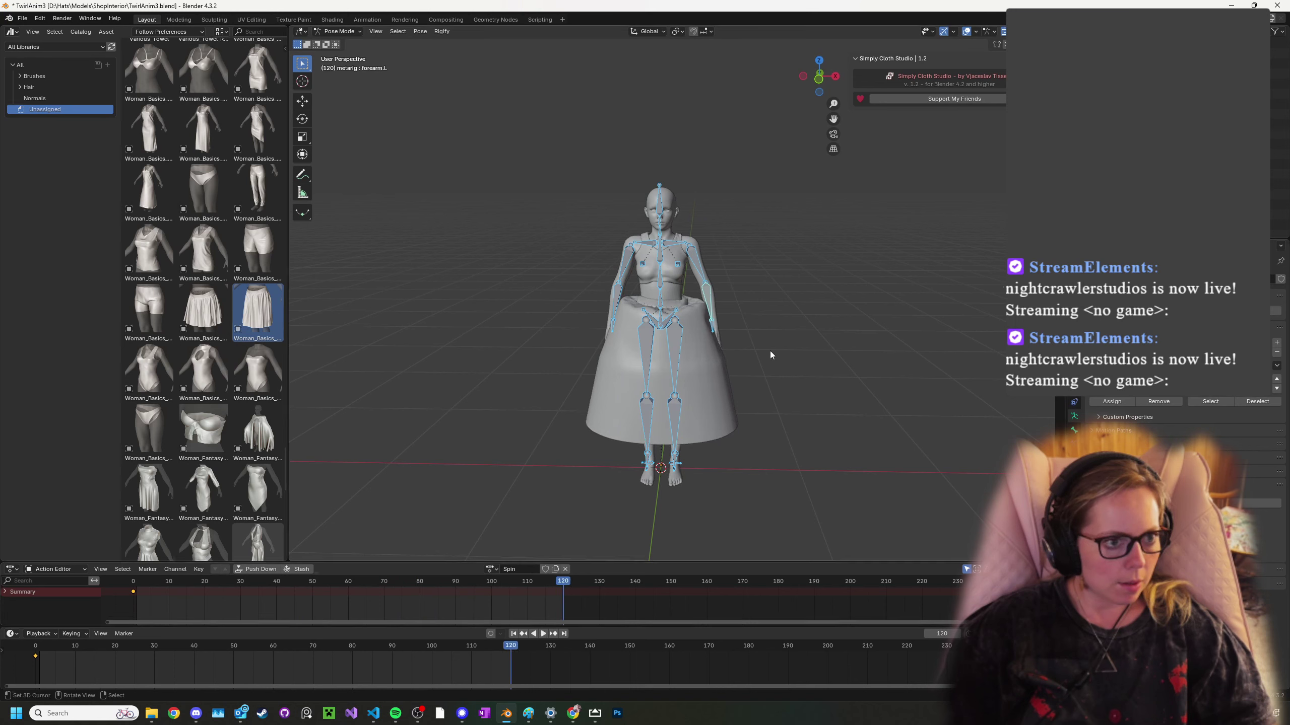
key(i)
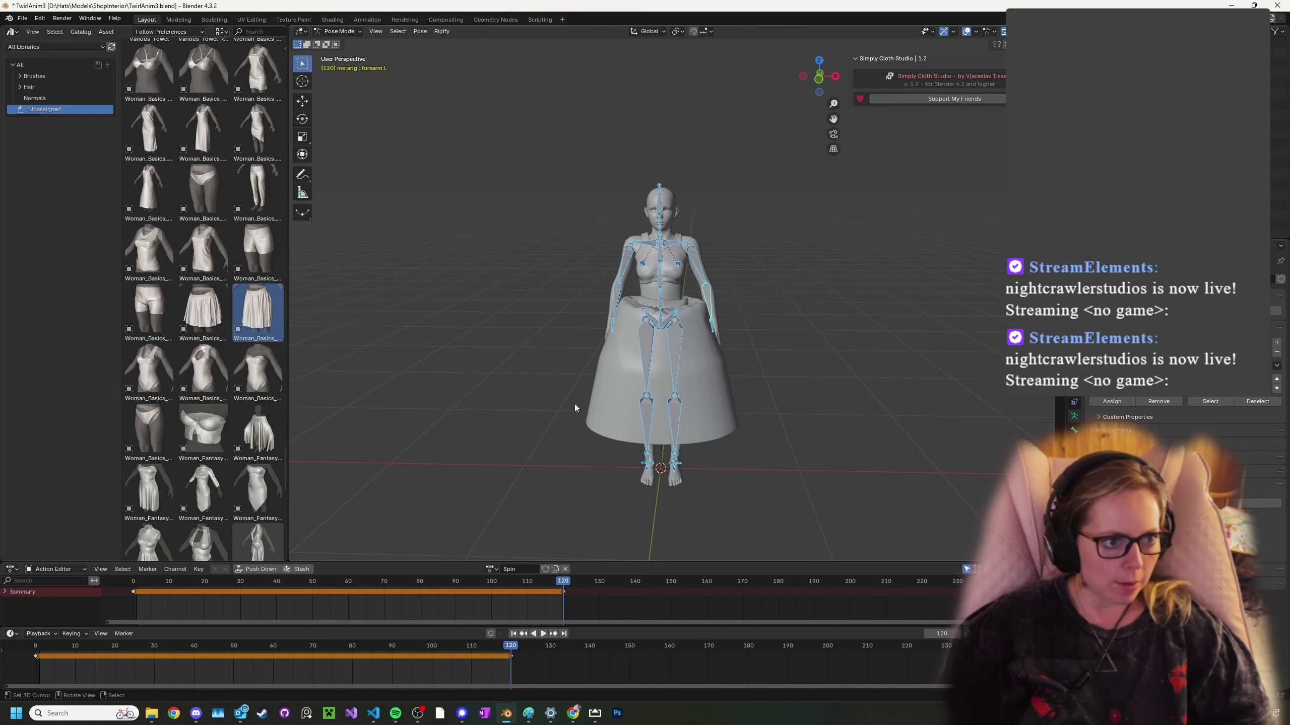
scroll(599, 341, up, 4)
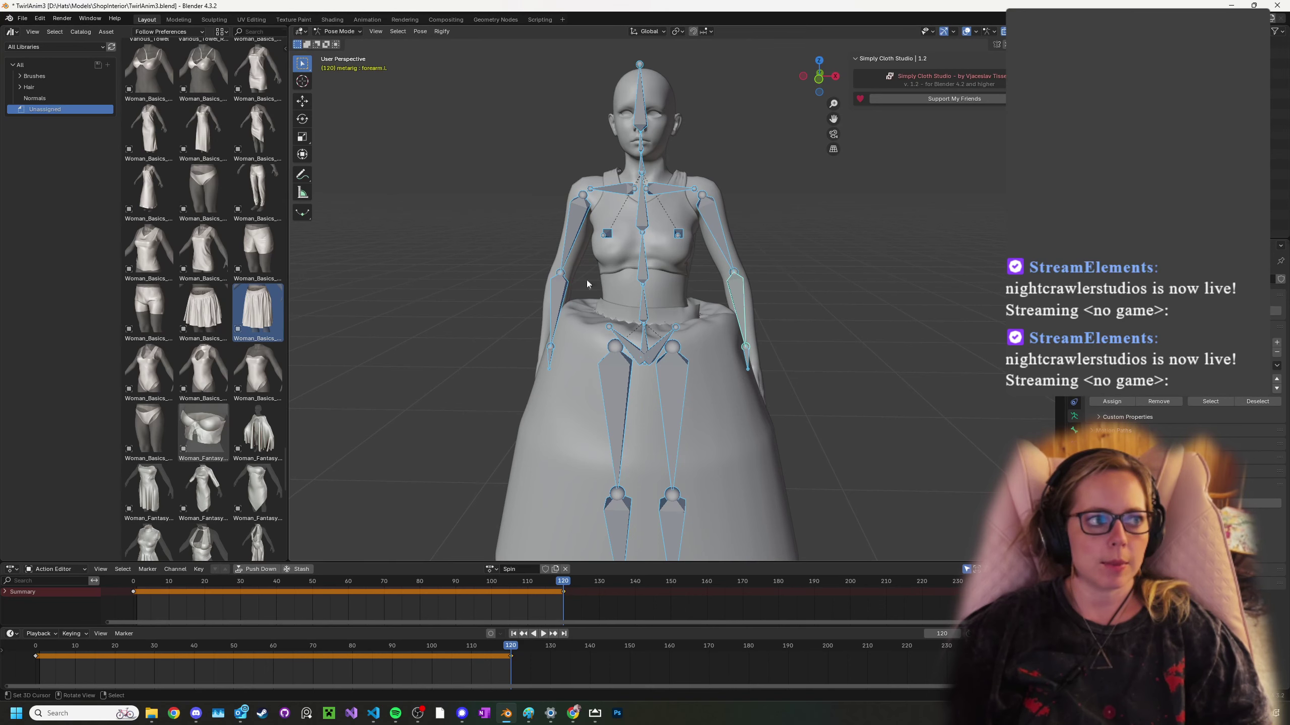
scroll(676, 358, down, 2)
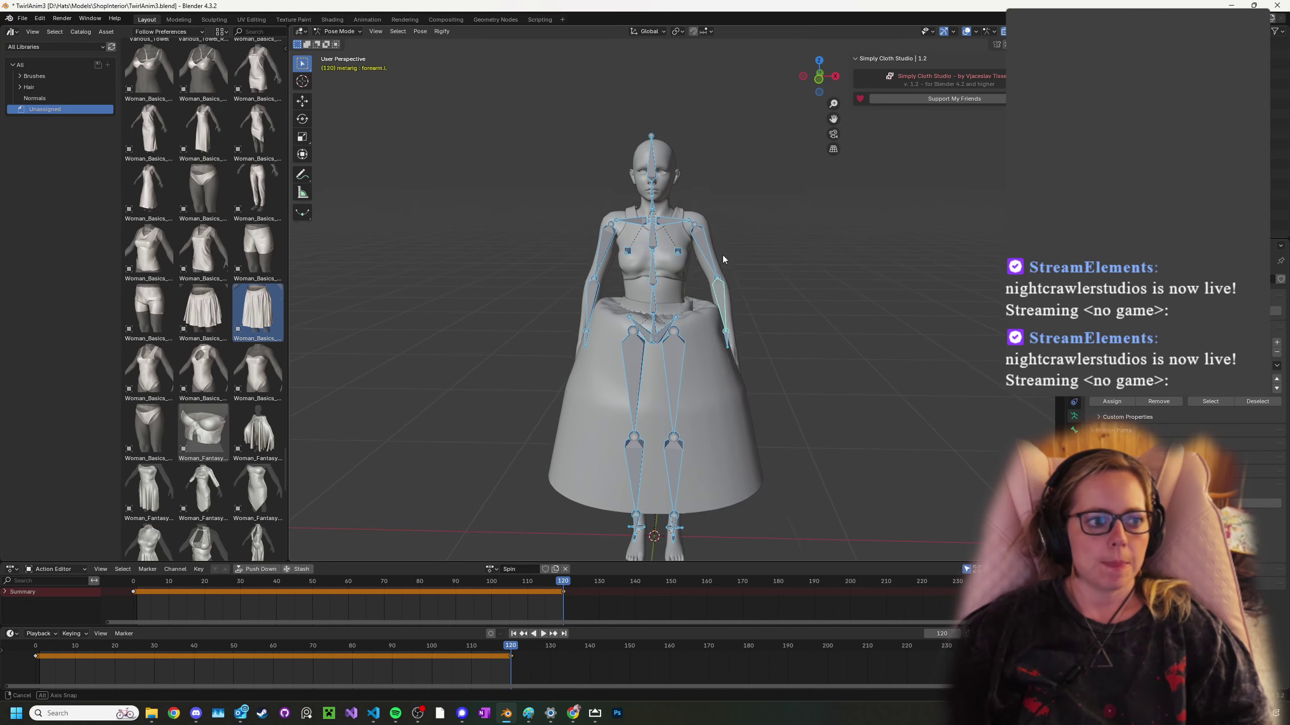
middle_drag(722, 256, 745, 298)
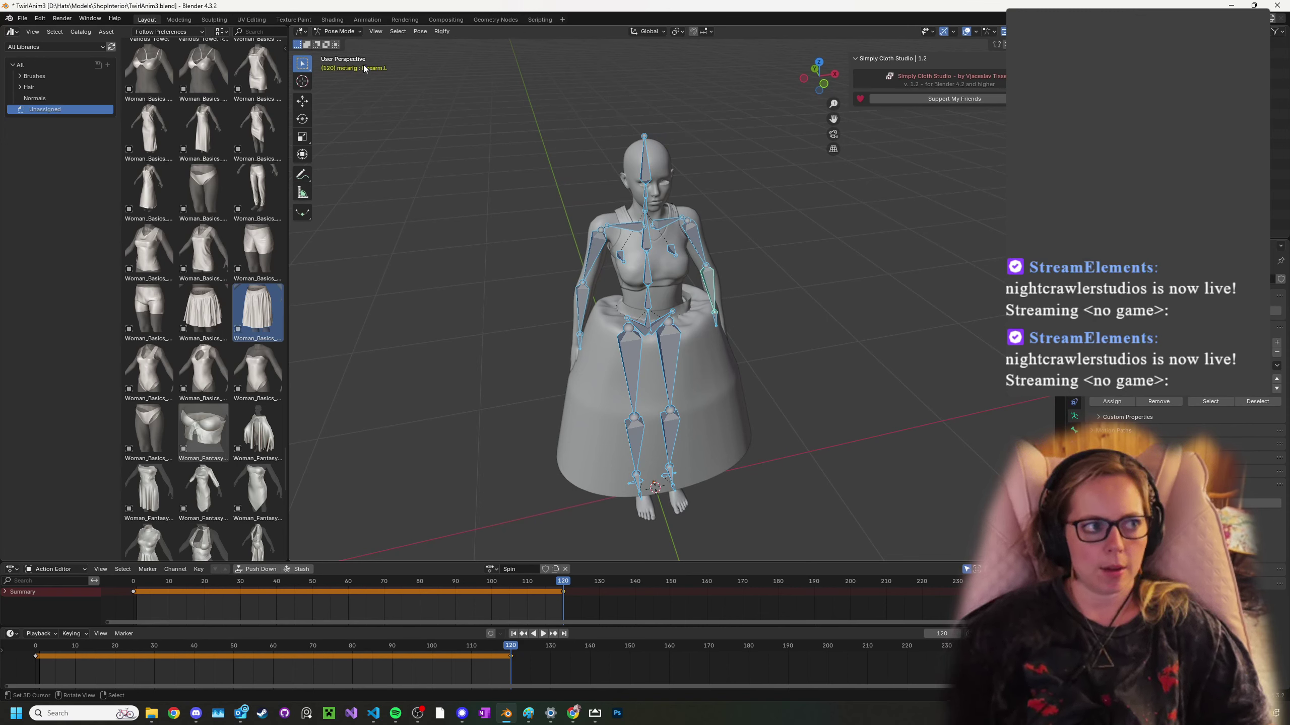
- Select the left thigh bone, play the Spin action to check the skirt around frame 10, and return to the first frame
click(359, 33)
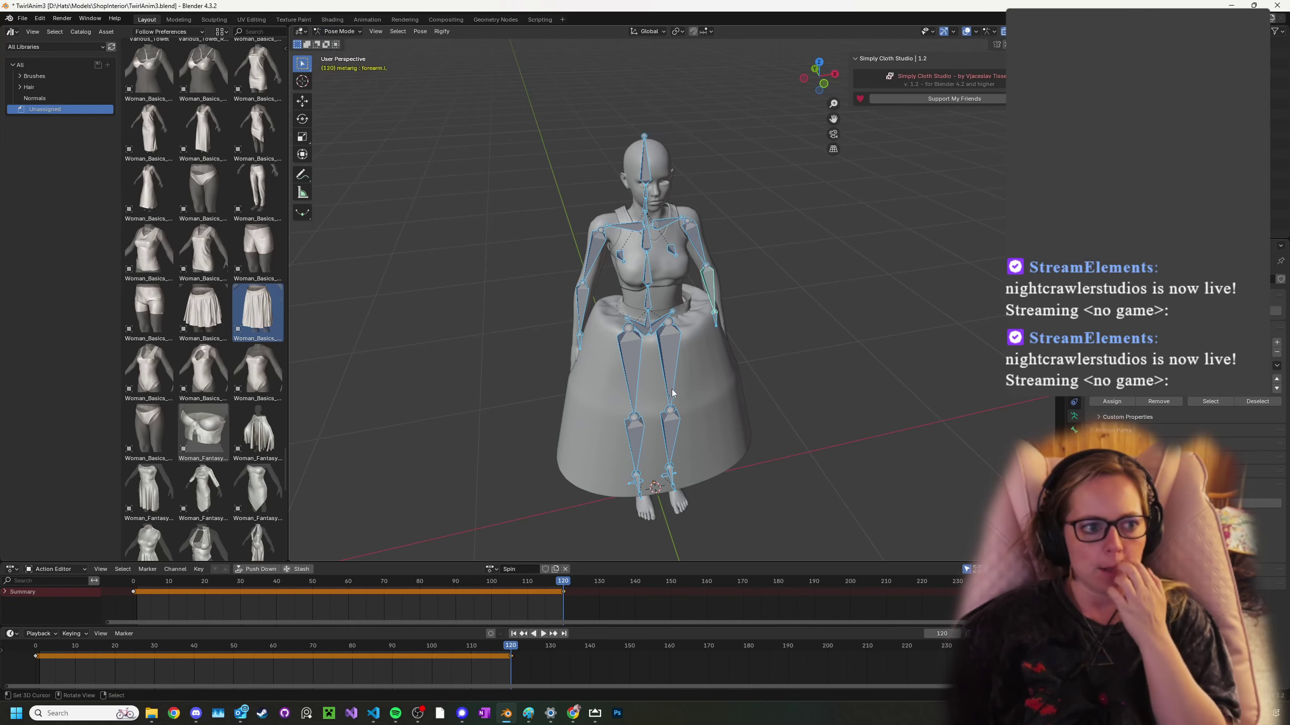
click(669, 366)
middle_drag(876, 417, 836, 337)
scroll(835, 337, down, 3)
key(space)
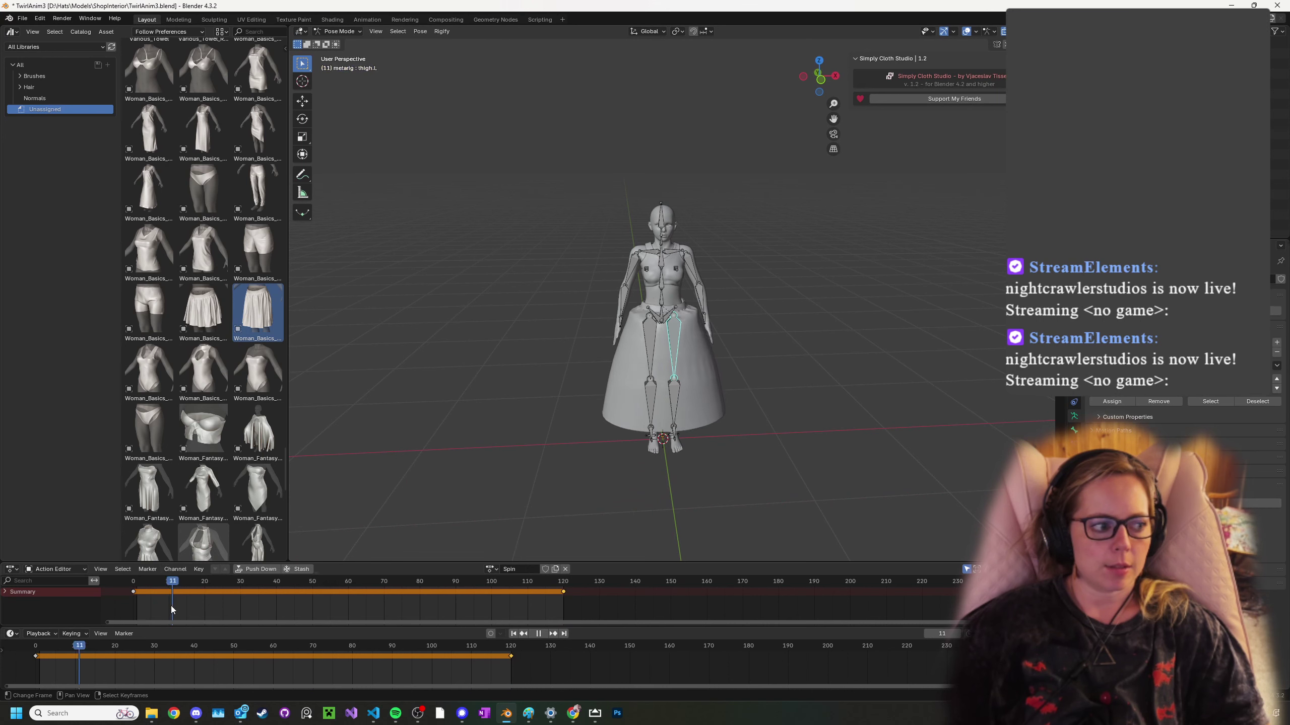
drag(247, 610, 169, 613)
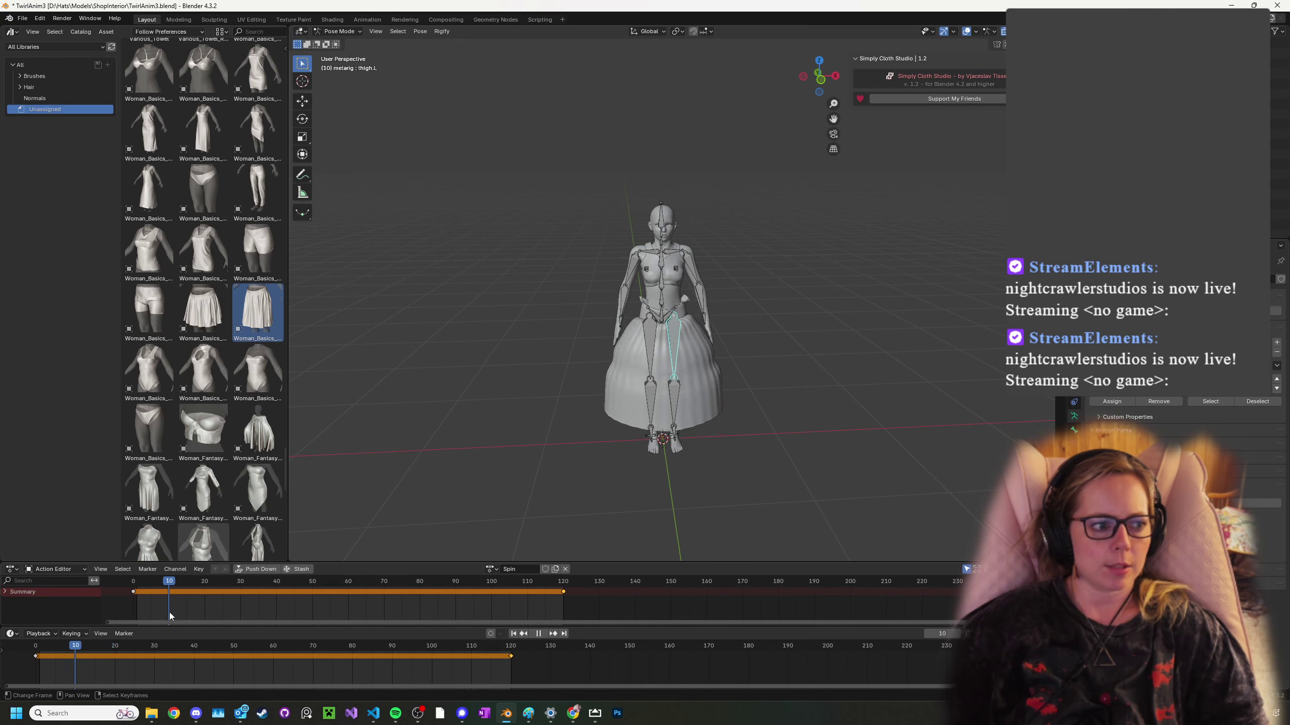
click(523, 633)
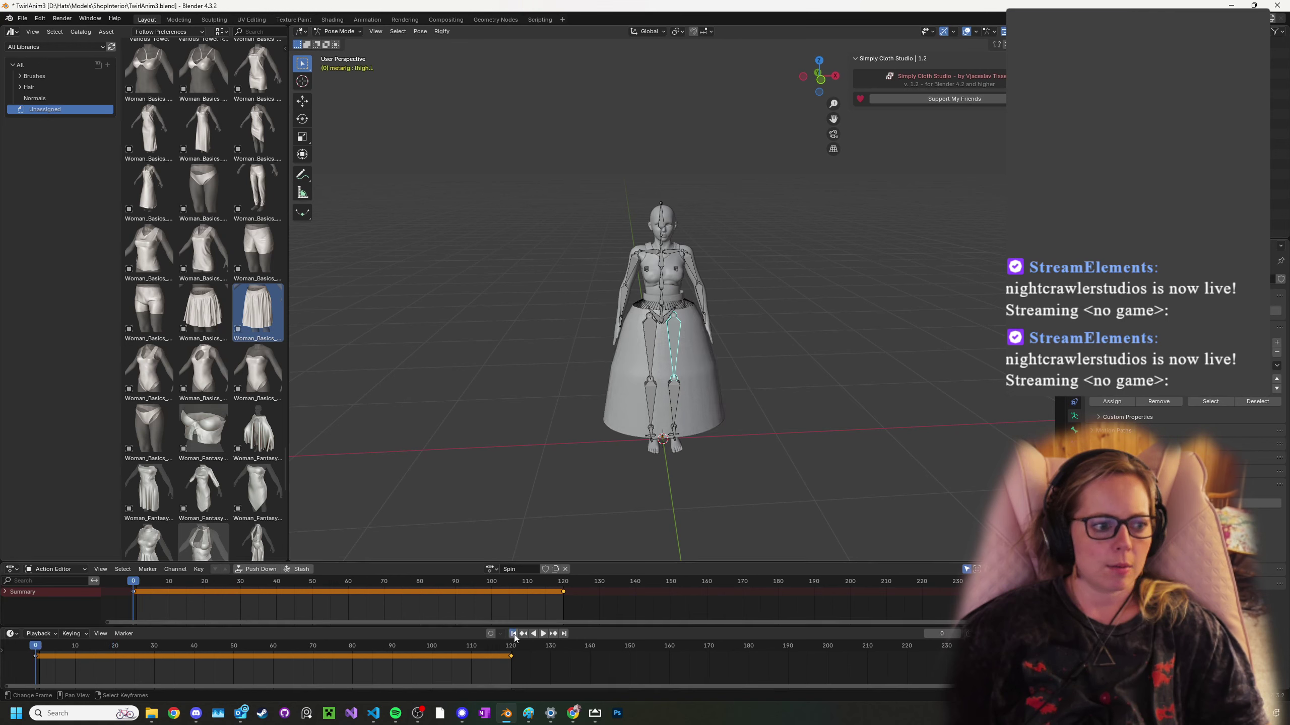
click(514, 635)
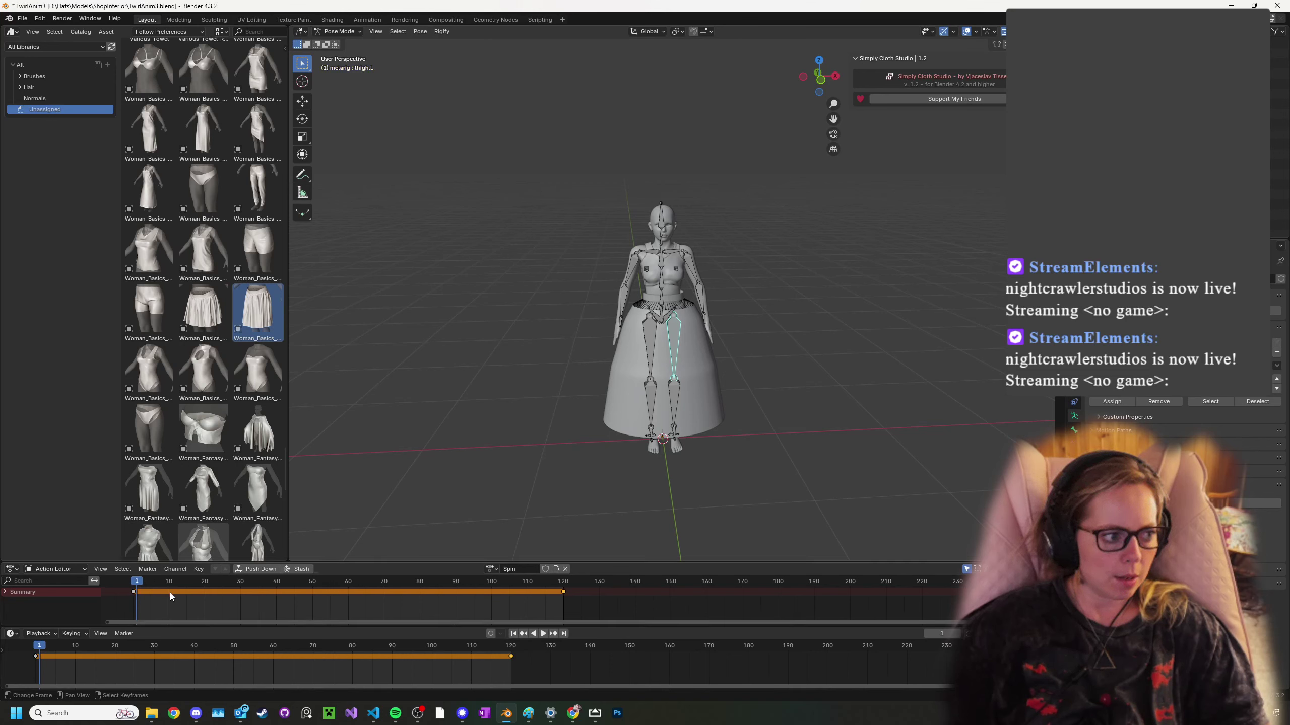
- Run the skirt simulation again and scrub through the frames to 30, examining the cloth from another angle
key(space)
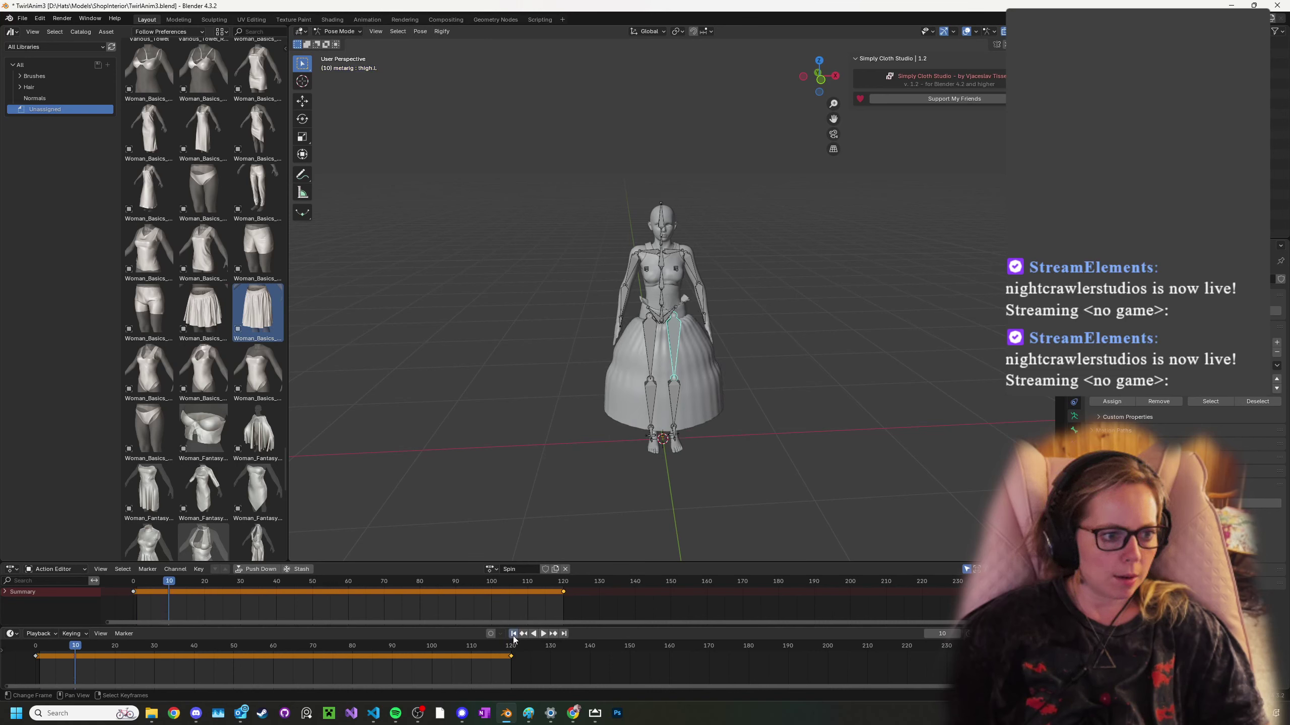
click(513, 634)
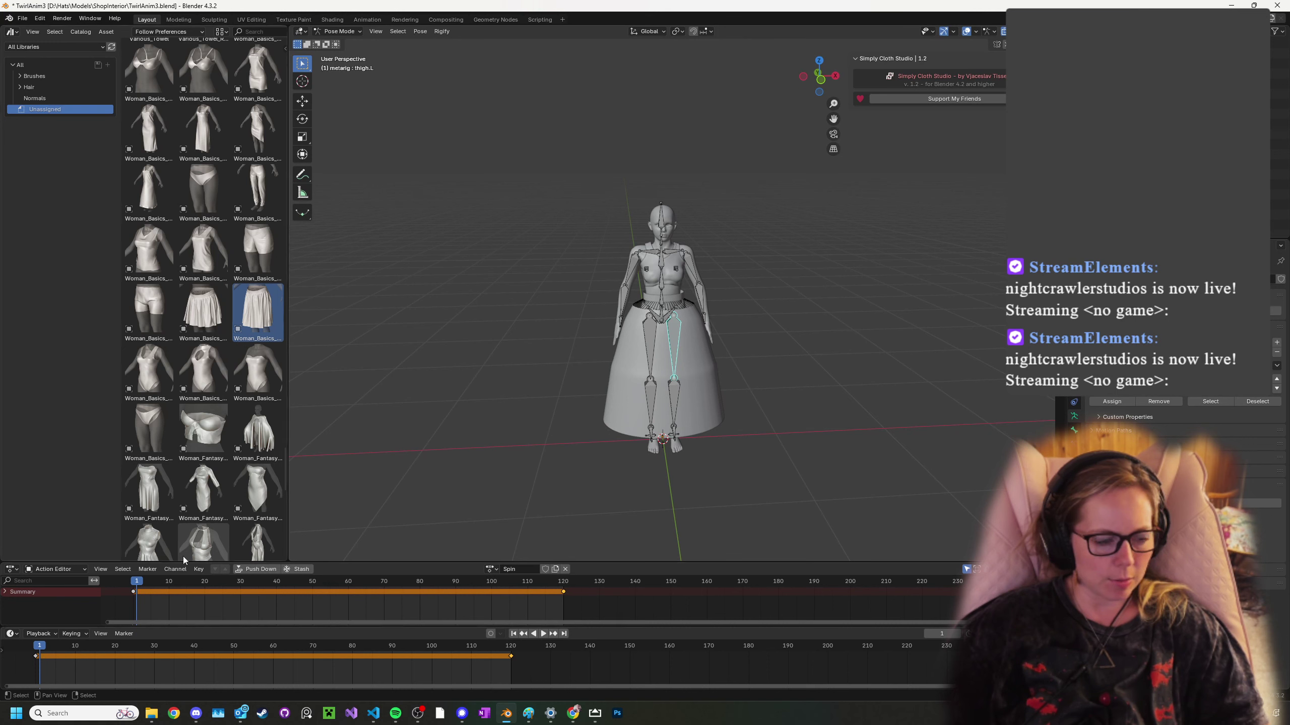
key(space)
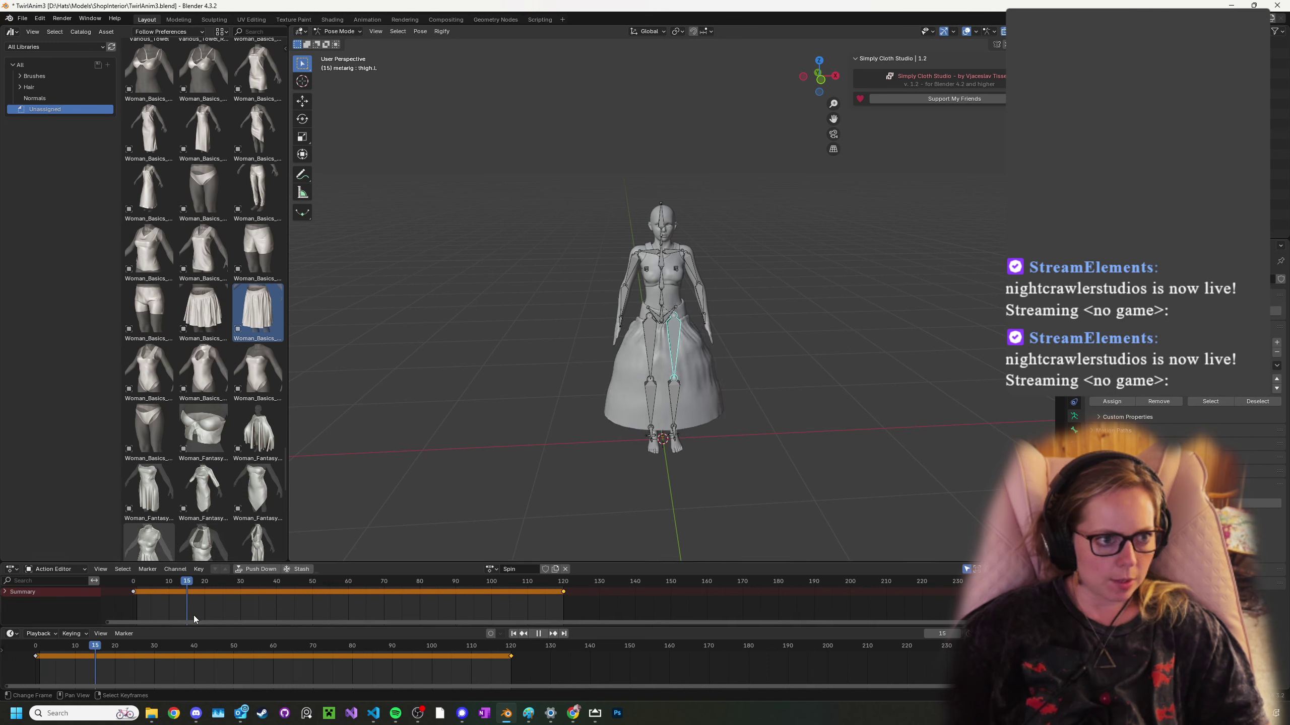
drag(195, 616, 169, 611)
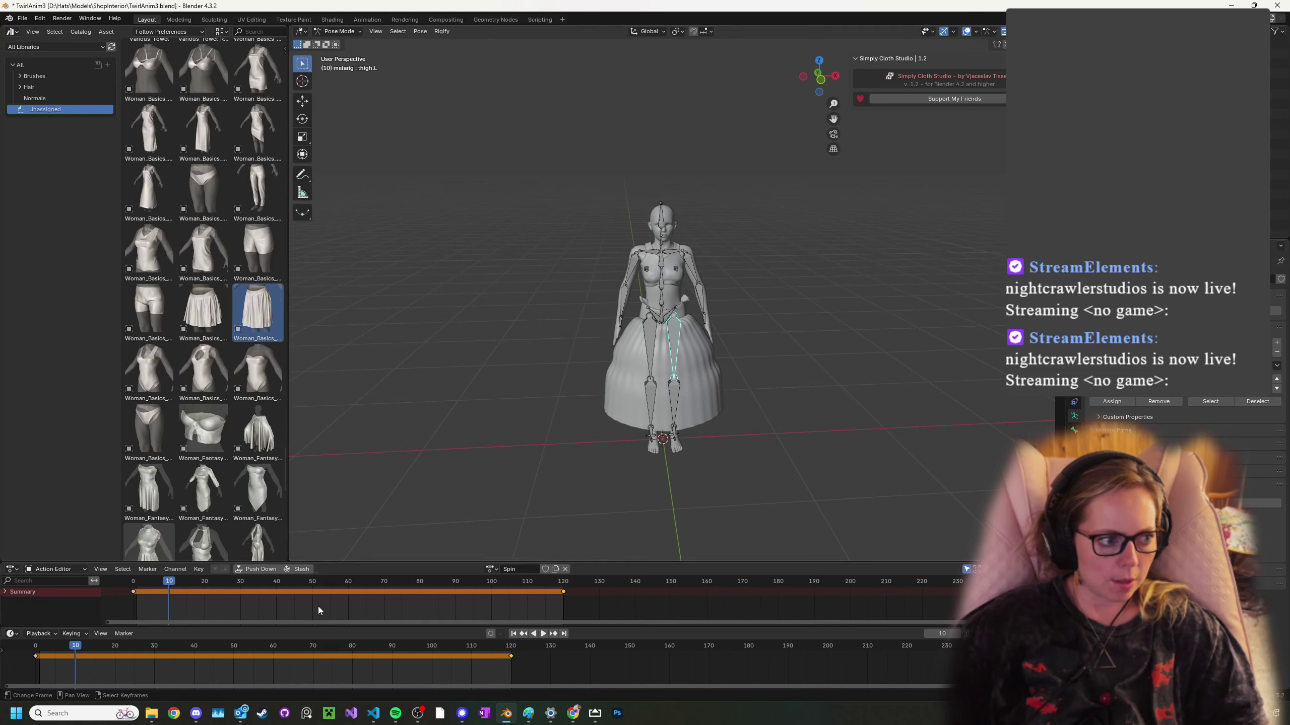
click(349, 606)
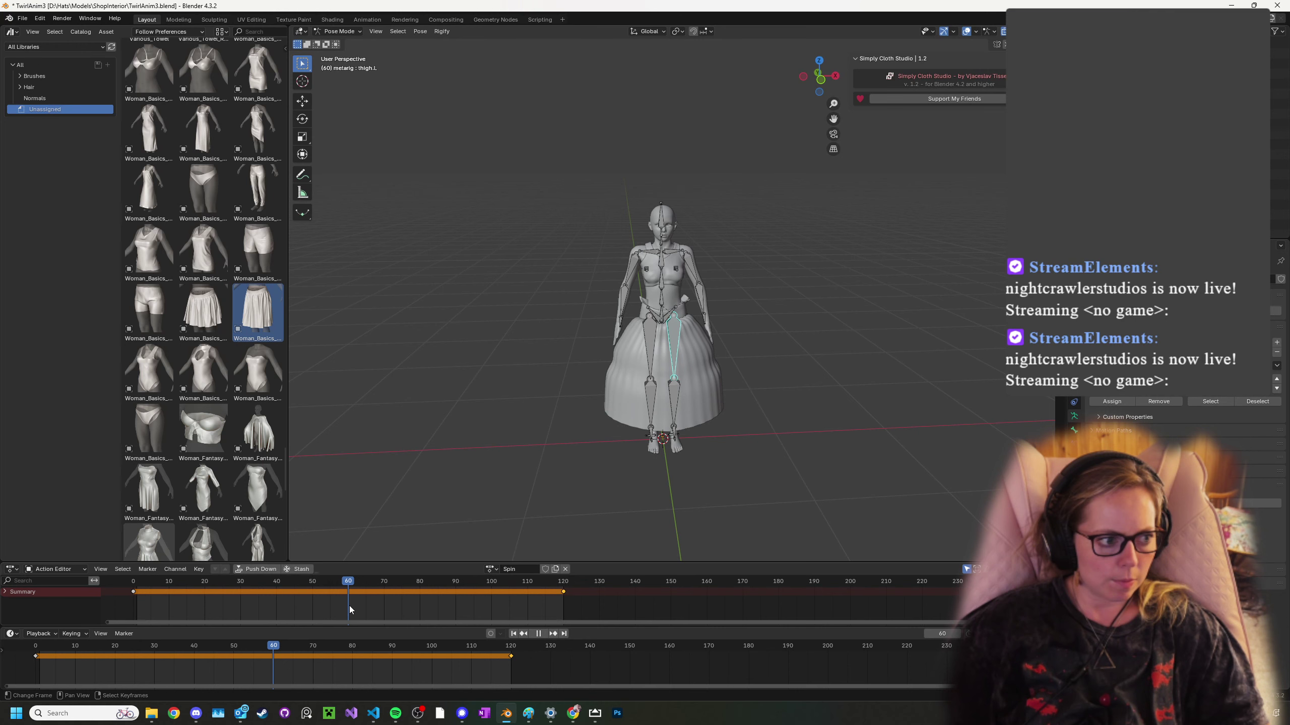
drag(346, 609, 242, 613)
middle_drag(620, 270, 576, 369)
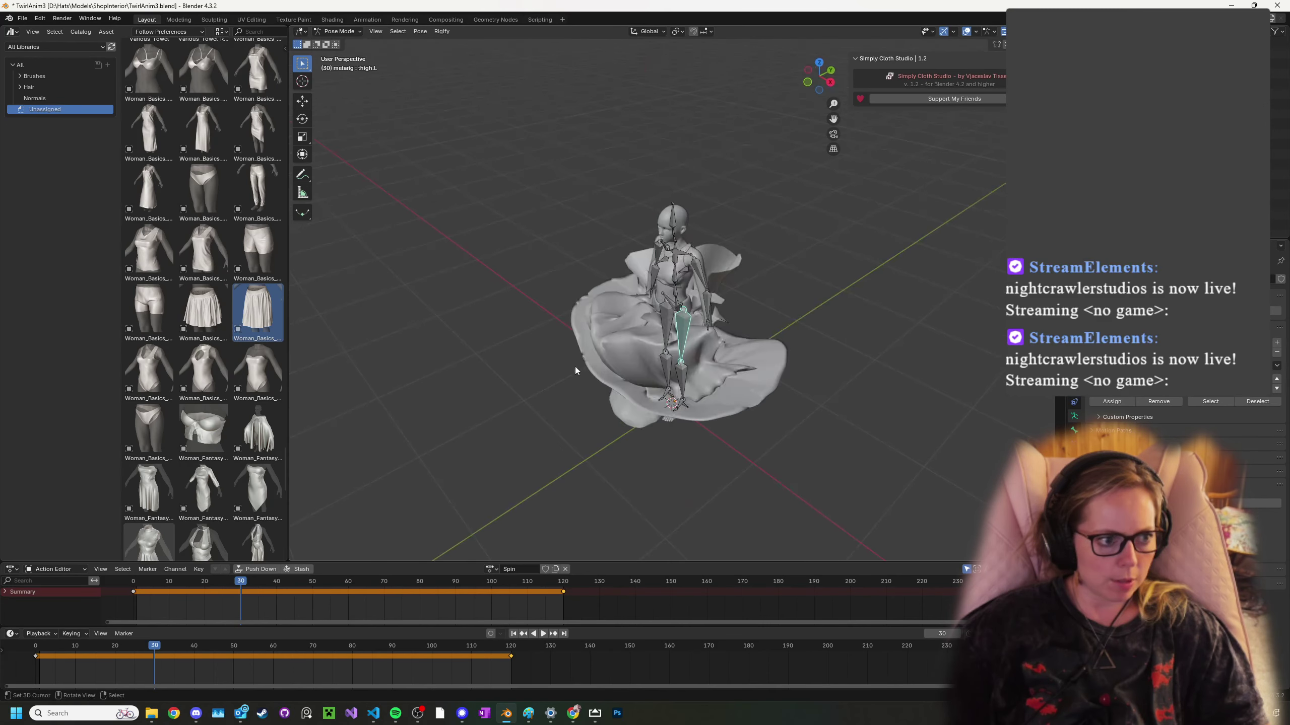
- Restart the skirt simulation from the first frame and stop it with the current frame at 30
click(514, 633)
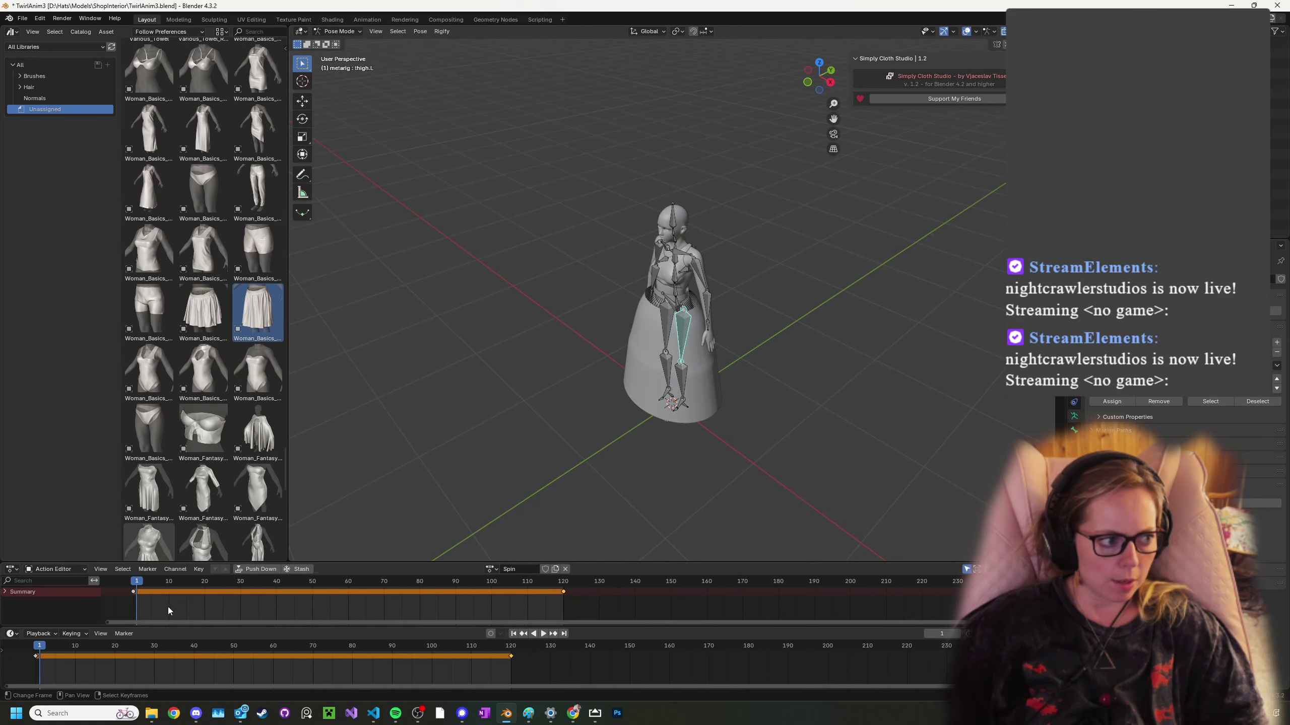
drag(222, 607, 173, 608)
click(522, 634)
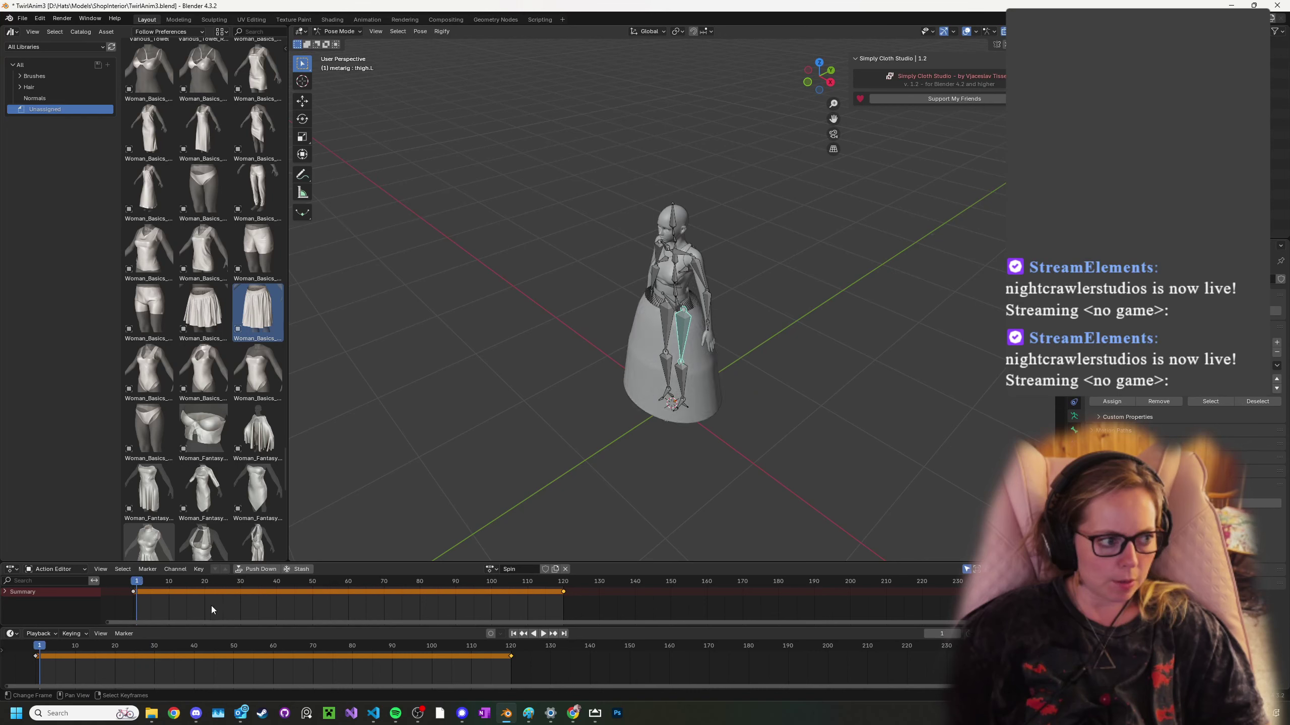
key(space)
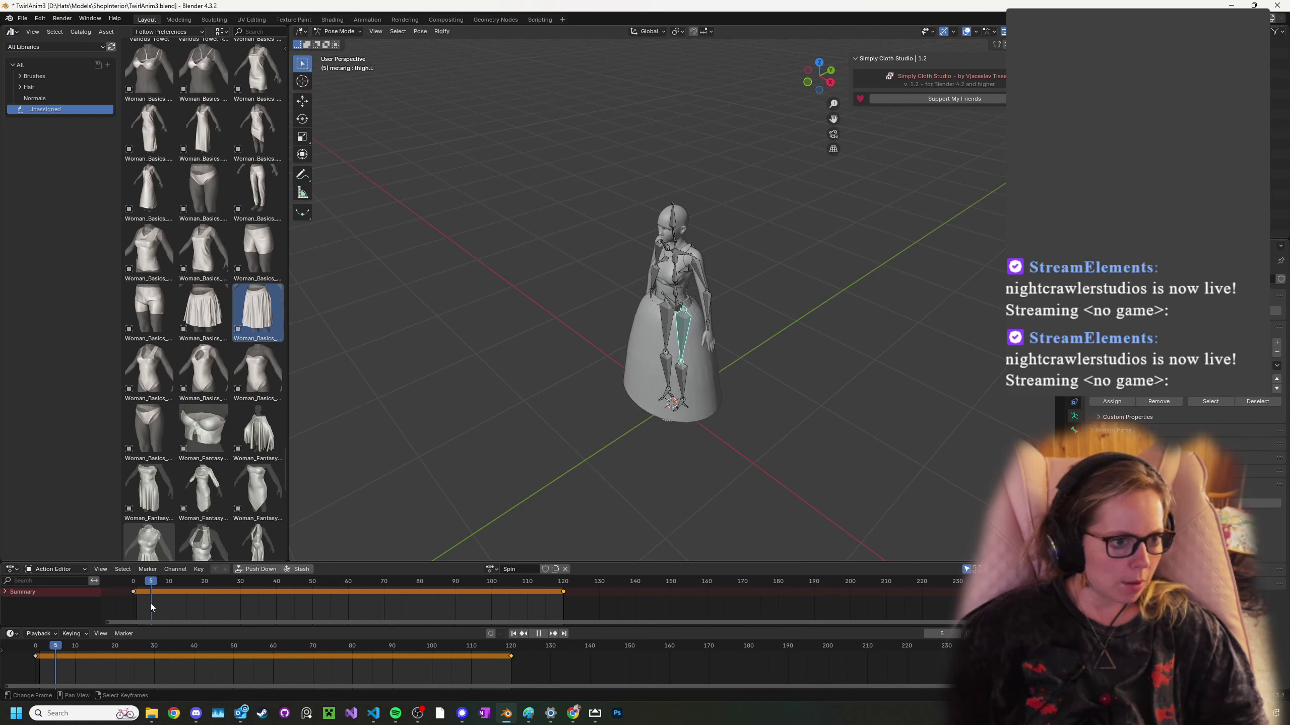
drag(159, 607, 238, 611)
key(space)
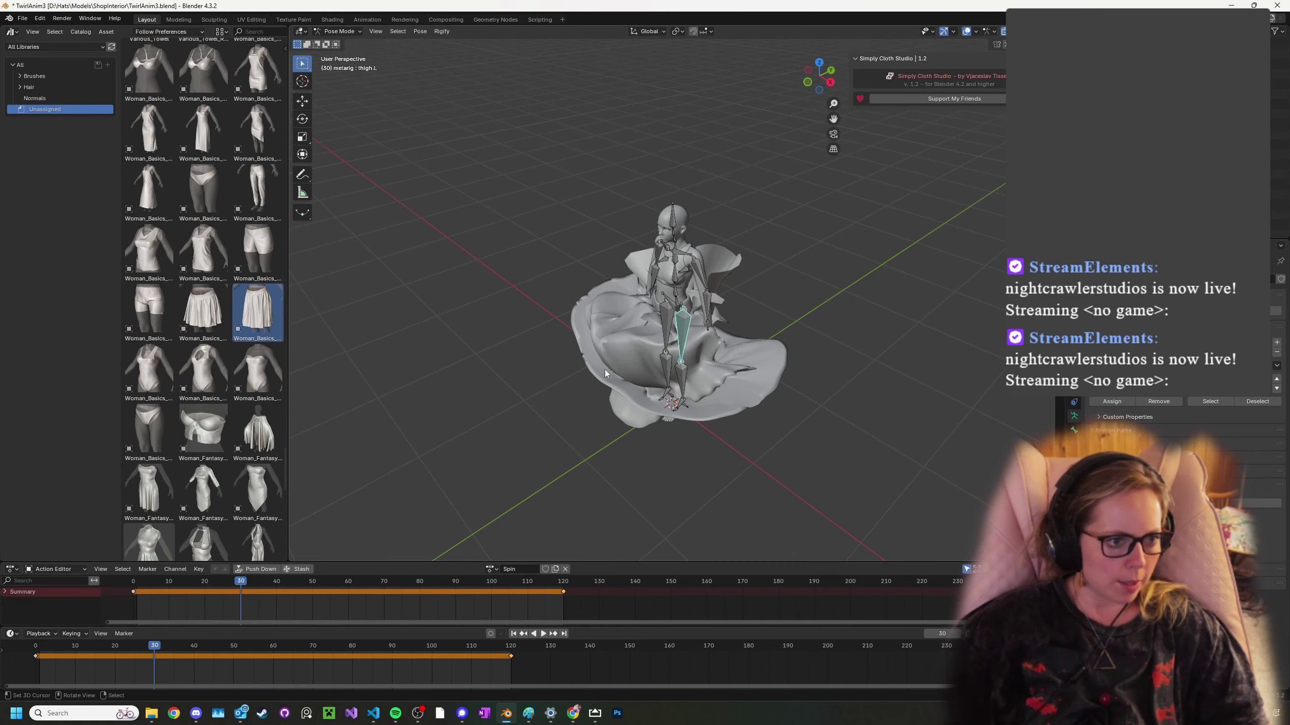
- Rotate the metarig's spine.001 bone -38° about the global Z axis at frame 30
middle_drag(605, 369, 696, 346)
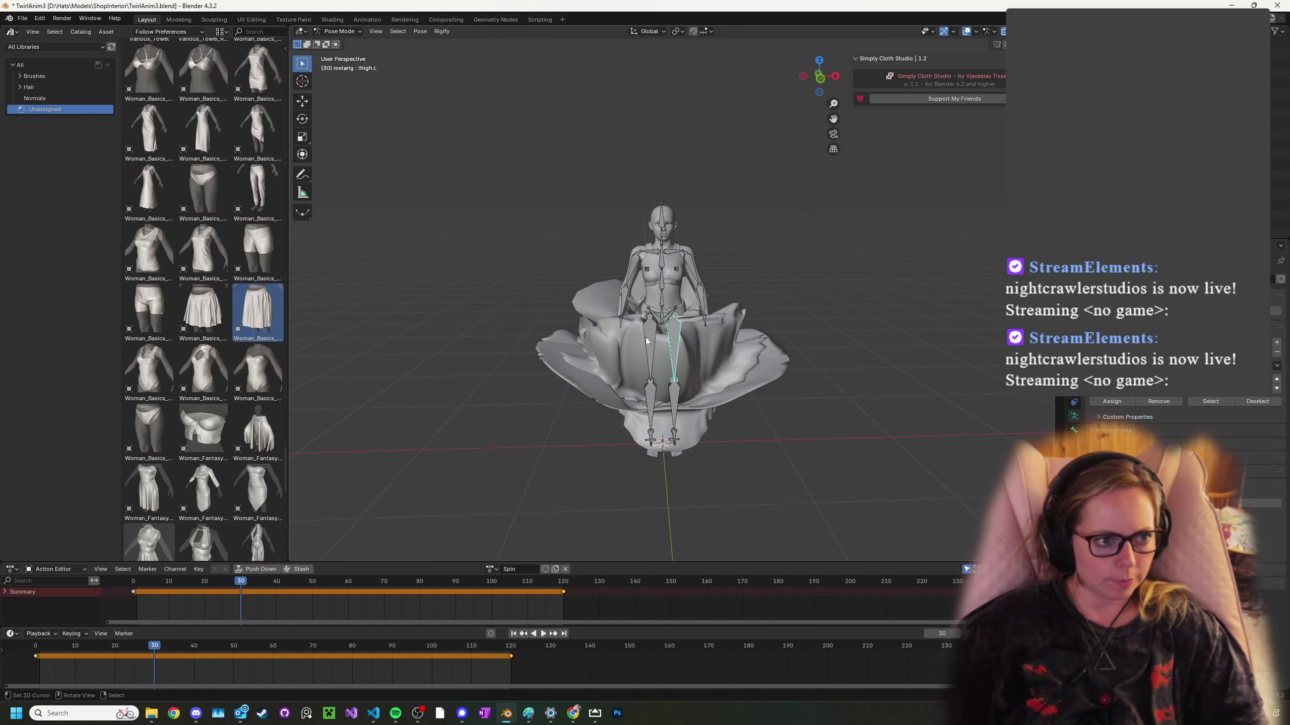
click(632, 265)
middle_drag(632, 265, 660, 302)
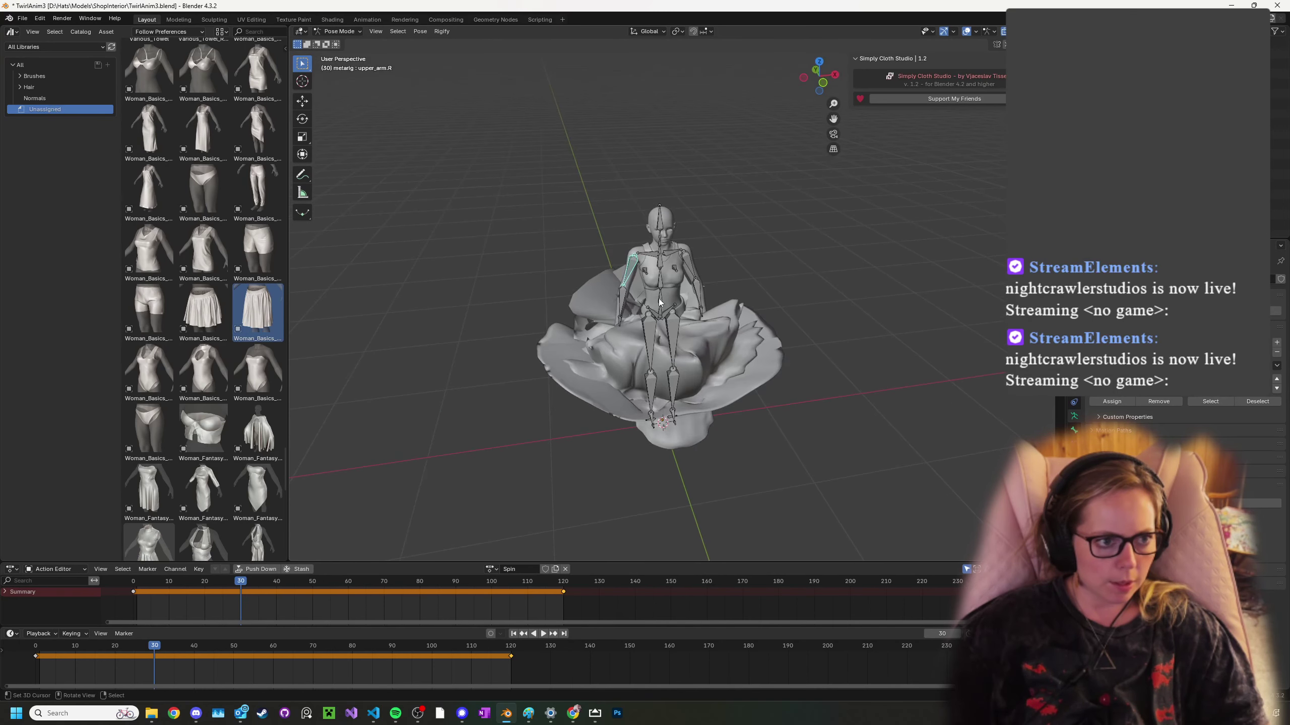
key(r)
key(z)
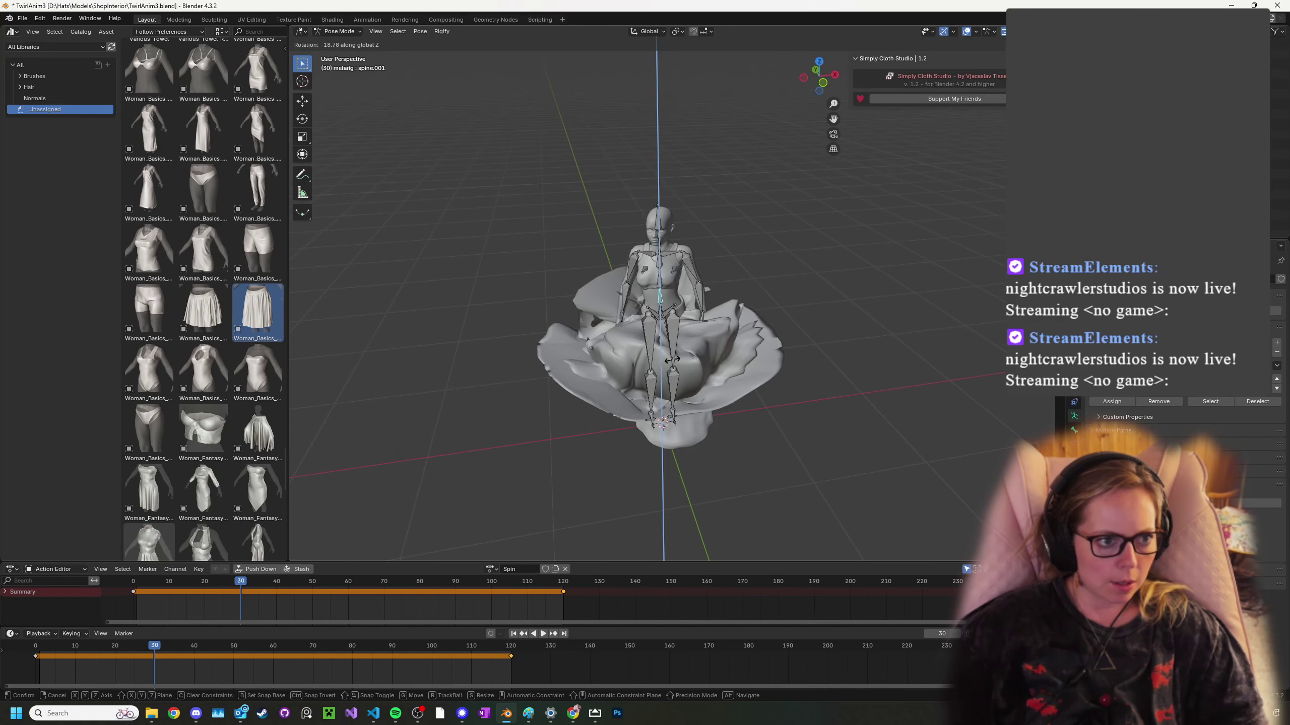
click(654, 364)
middle_drag(654, 364, 727, 286)
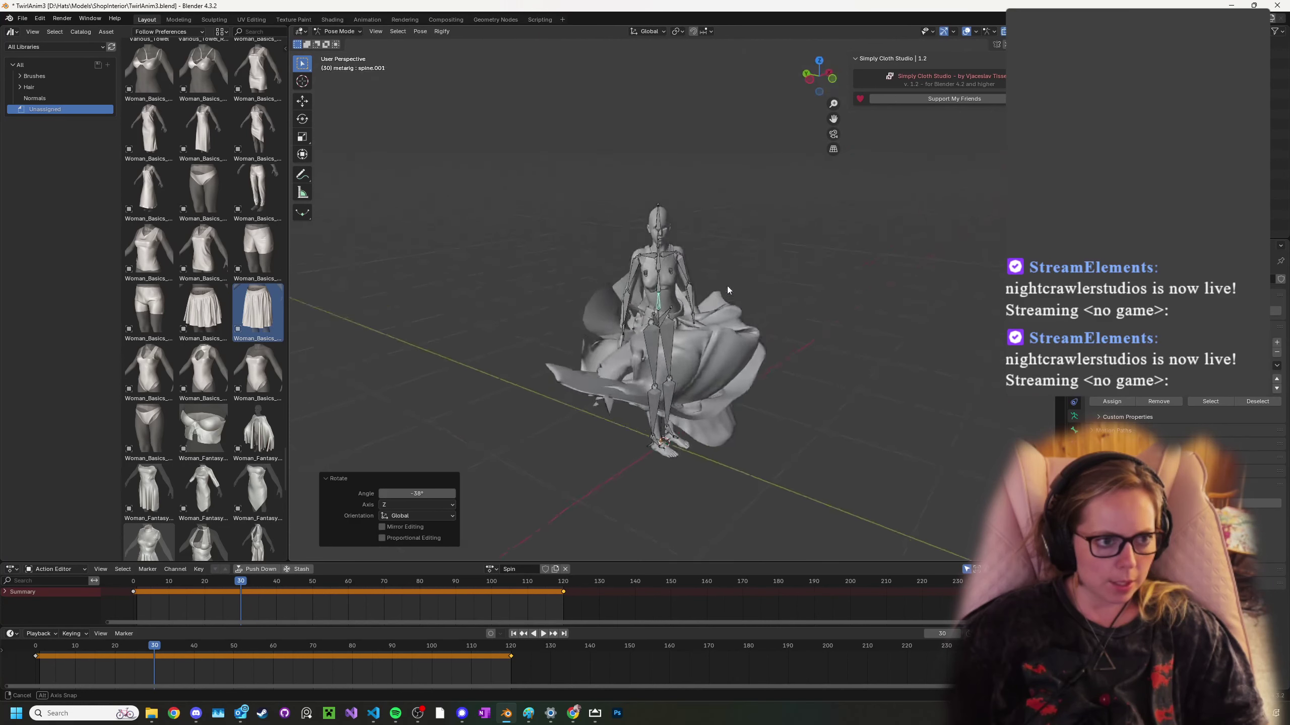
- Rotate the right upper arm about the global Z axis and the left upper arm by -44.3° about the same axis
click(633, 276)
key(r)
key(z)
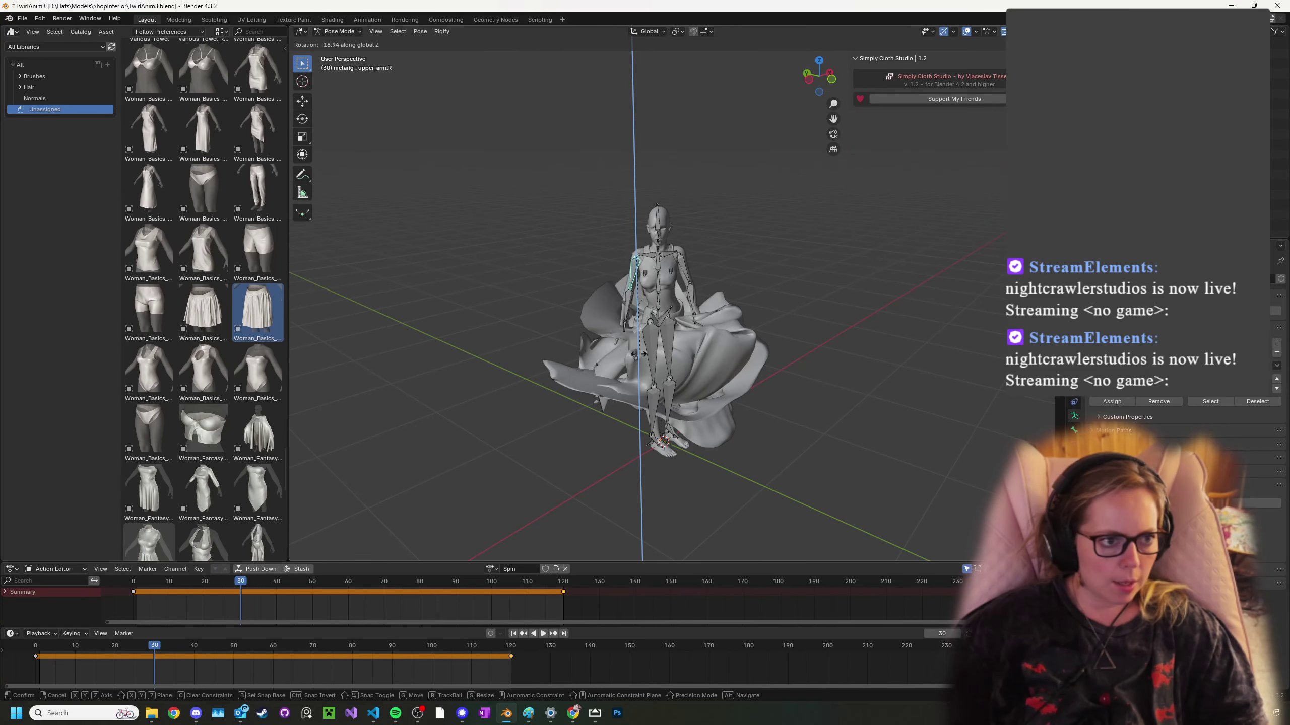
click(678, 331)
click(693, 277)
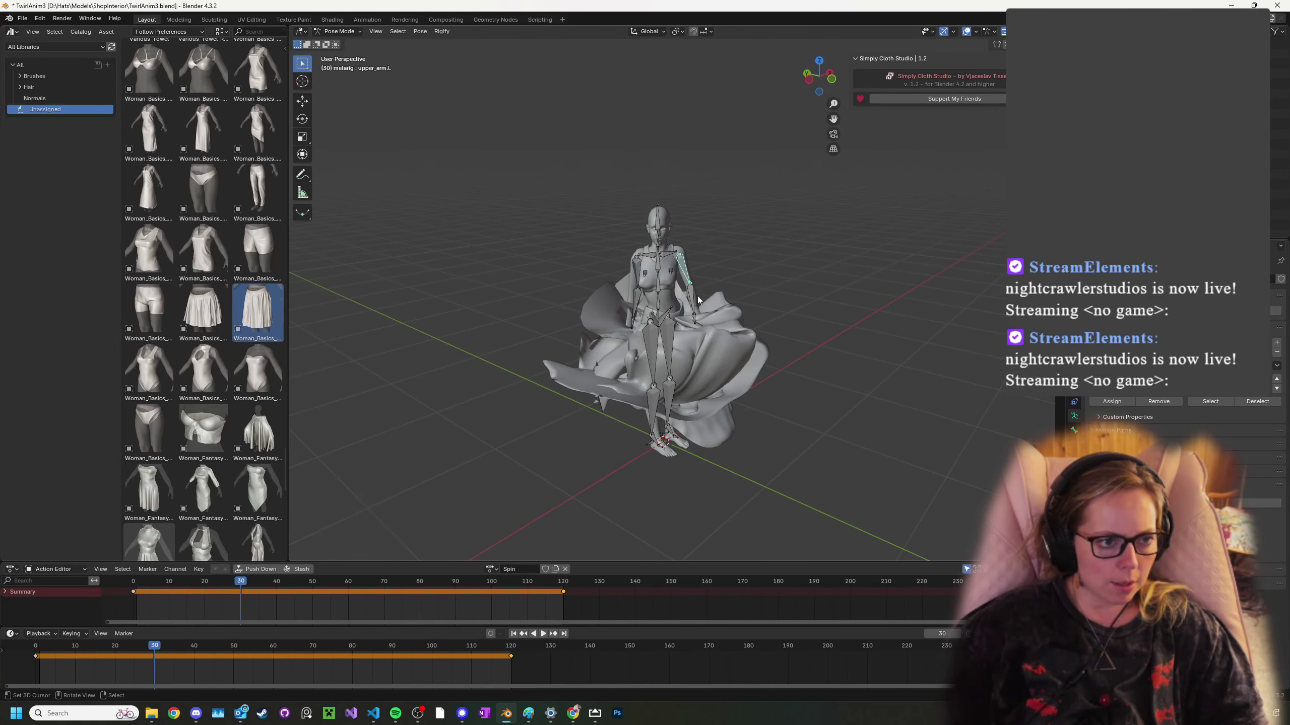
key(r)
key(z)
click(699, 344)
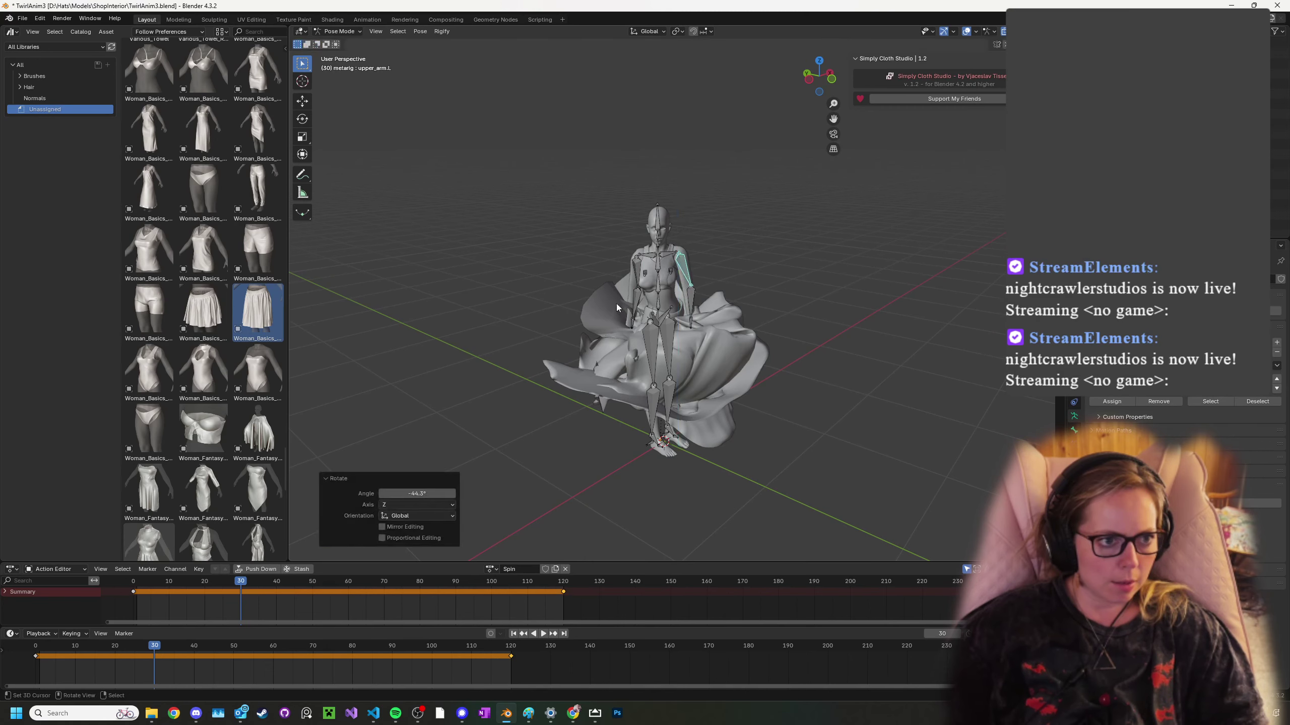
- Rotate the root spine bone of the metarig -75.2° about the global Z axis
scroll(561, 308, up, 6)
middle_drag(561, 310, 610, 315)
scroll(611, 315, down, 3)
middle_drag(760, 359, 655, 341)
click(659, 371)
click(657, 341)
key(r)
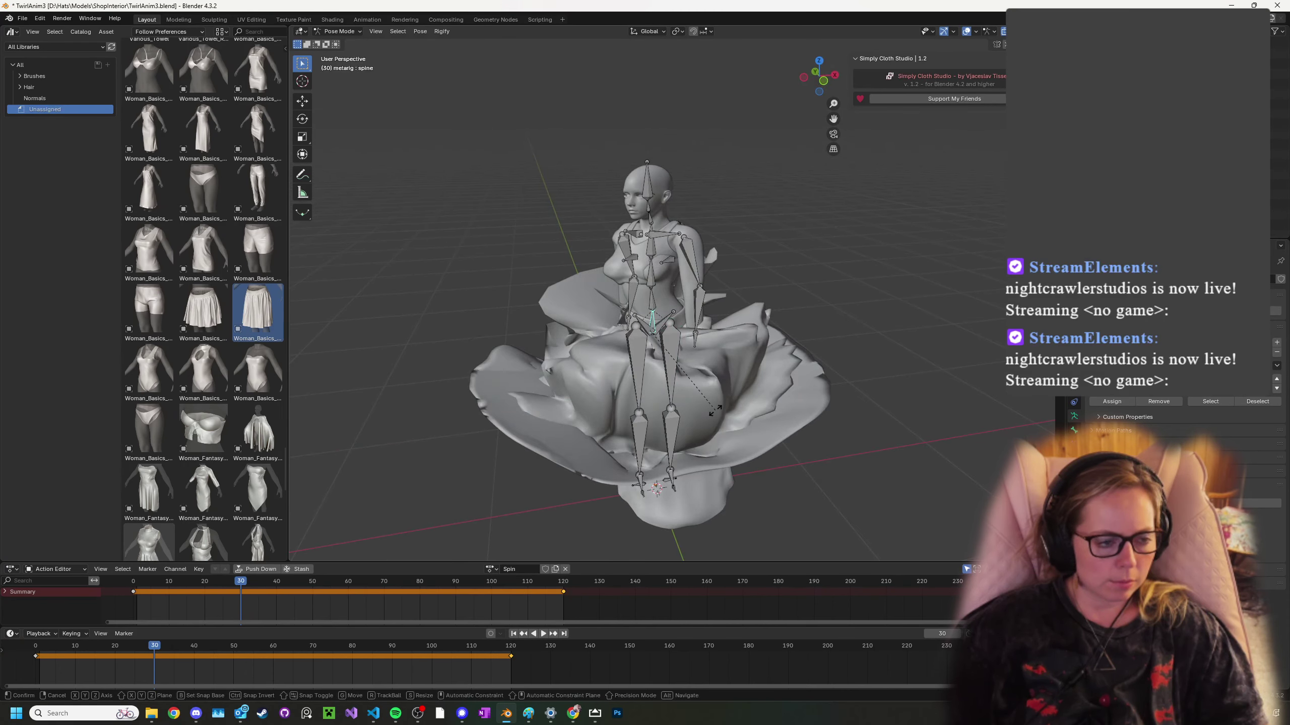
key(z)
click(594, 414)
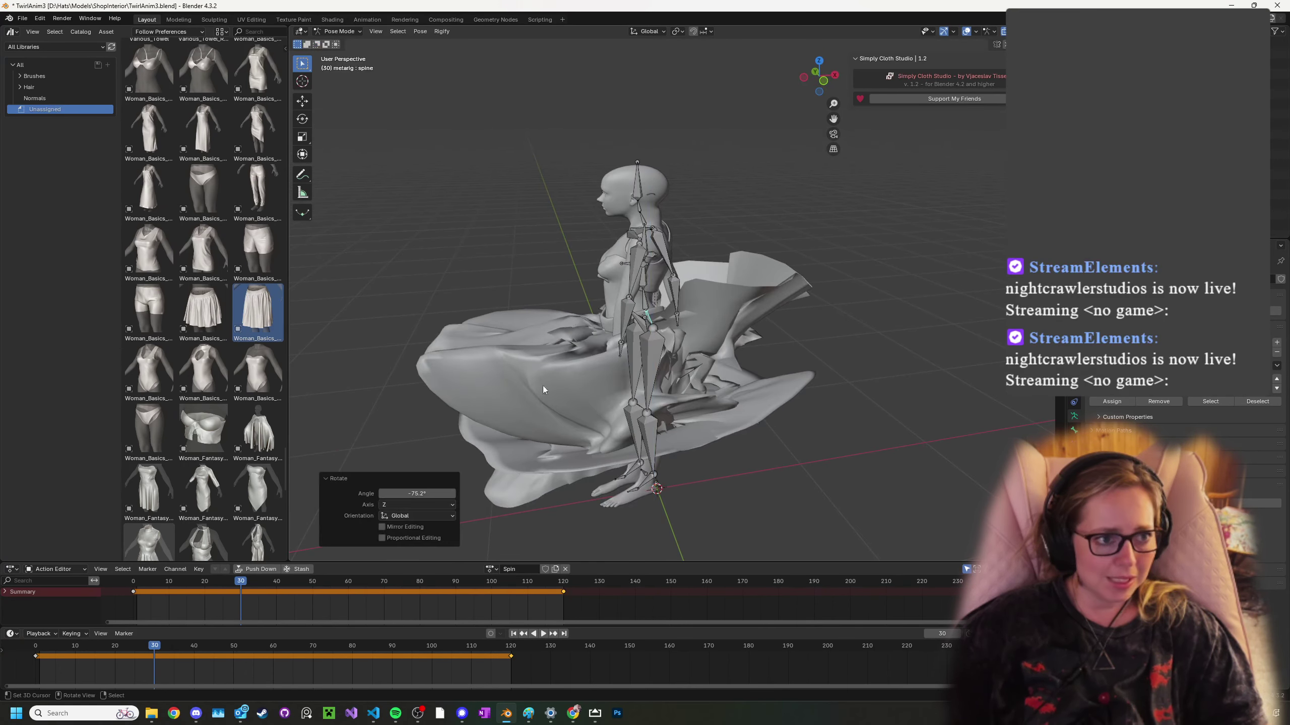
- Insert a keyframe for all metarig bones at frame 30, play the Spin action from the start, and return to the first frame
middle_drag(542, 385, 758, 388)
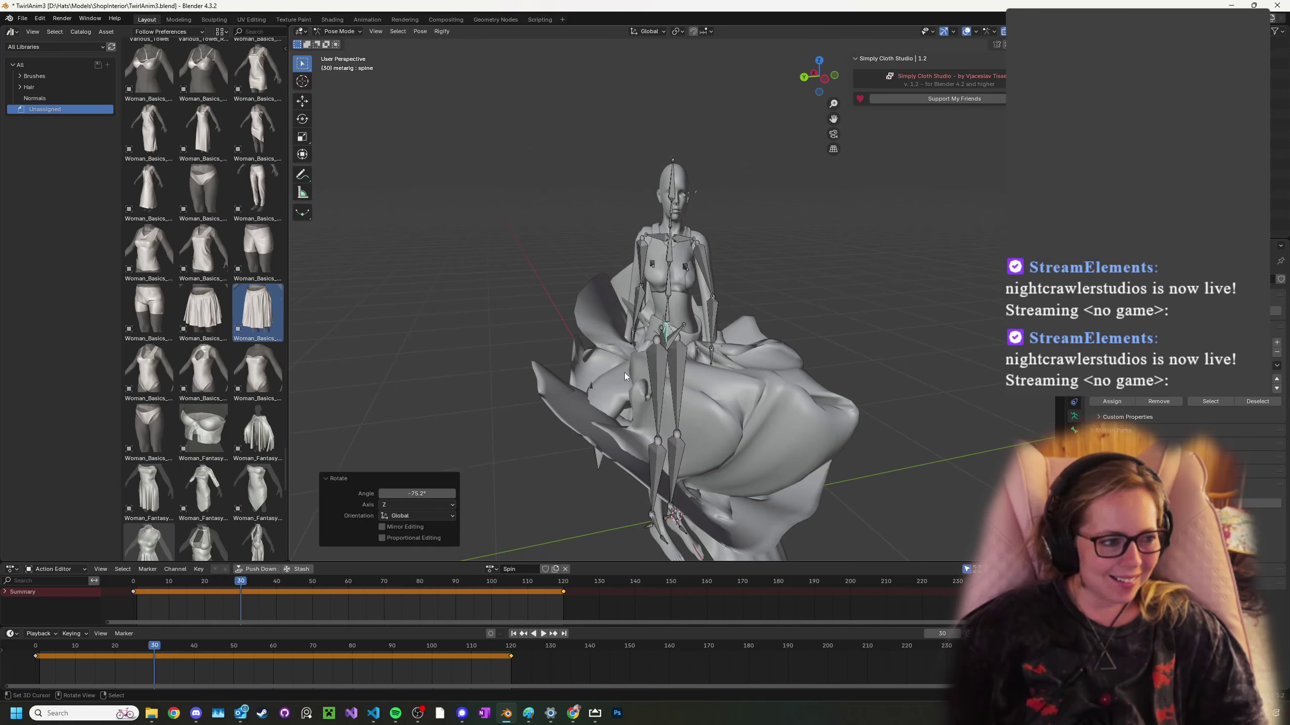
key(a)
key(i)
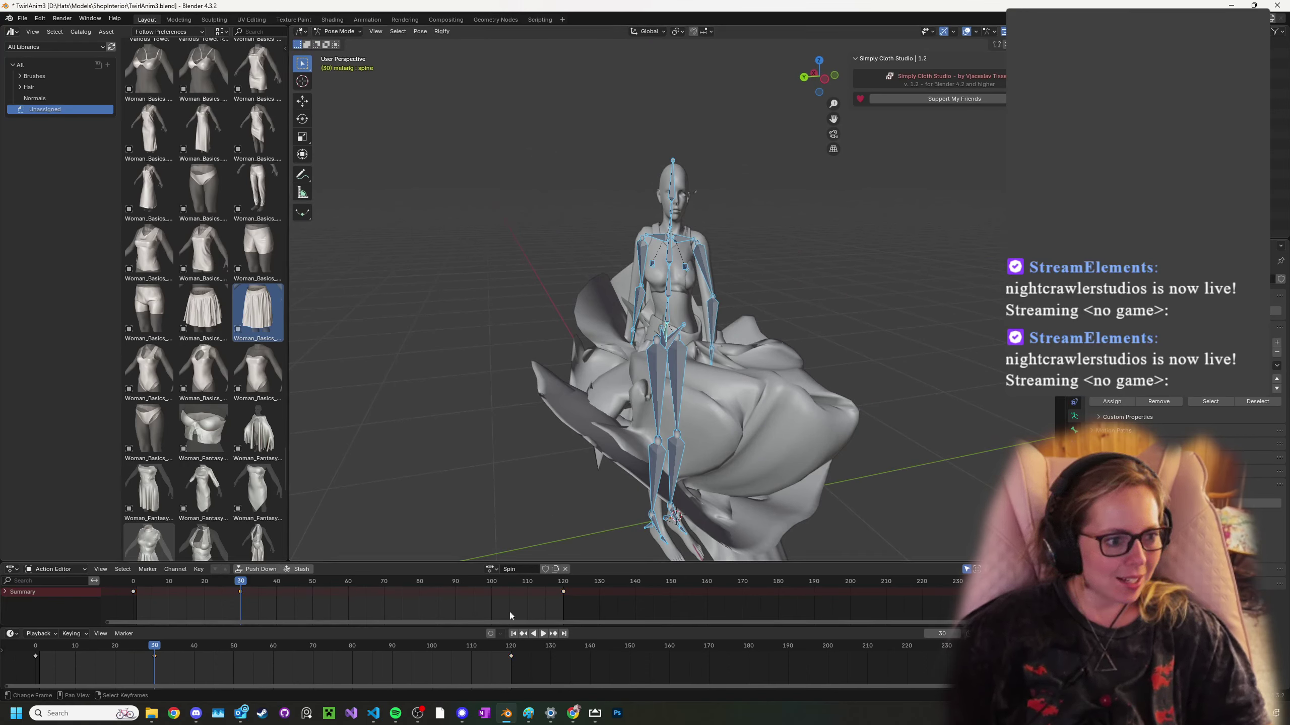
click(513, 633)
click(543, 634)
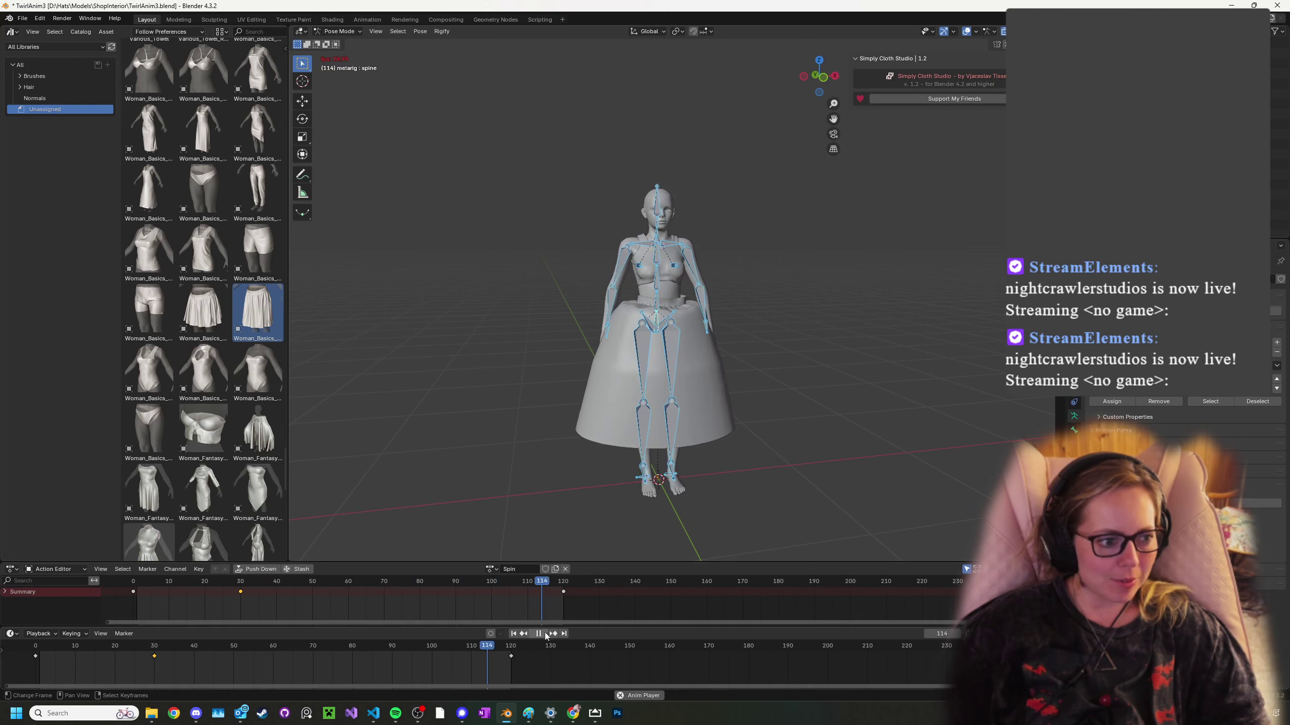
click(512, 634)
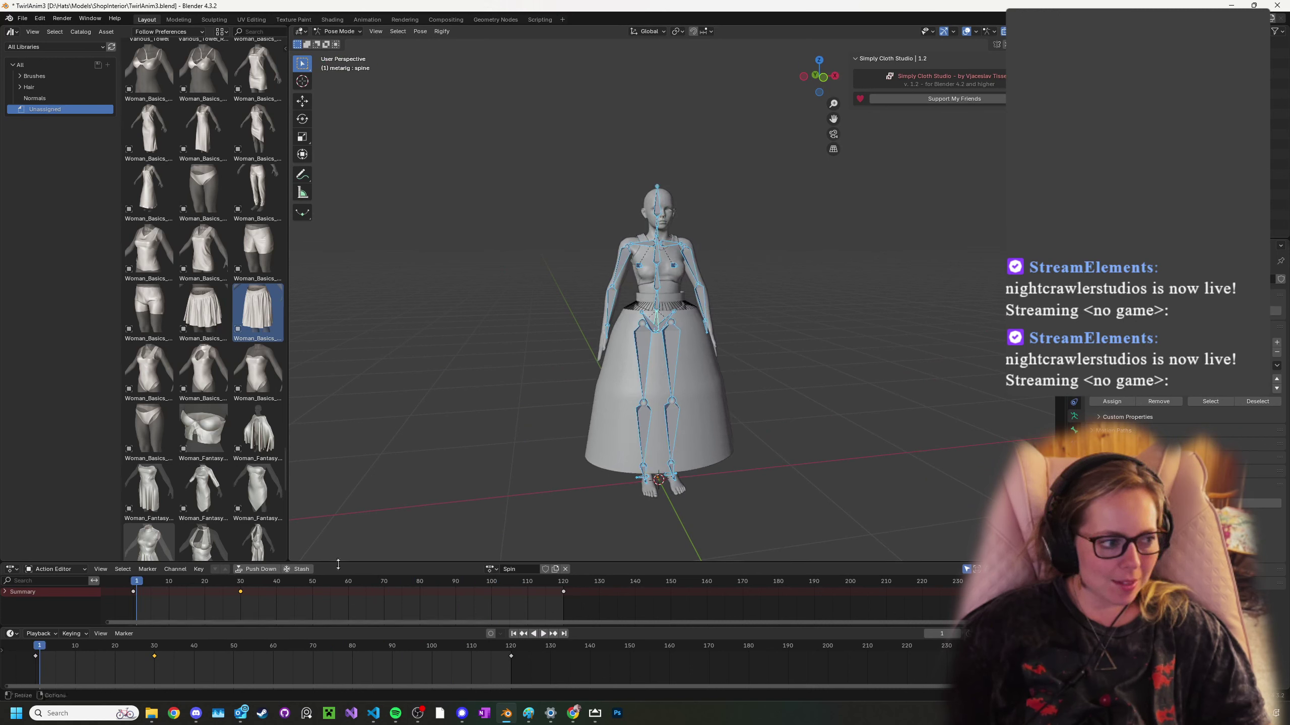
- Delete all keyframes of the Spin action and insert a fresh keyframe for all metarig bones at frame 1
key(a)
key(x)
click(264, 605)
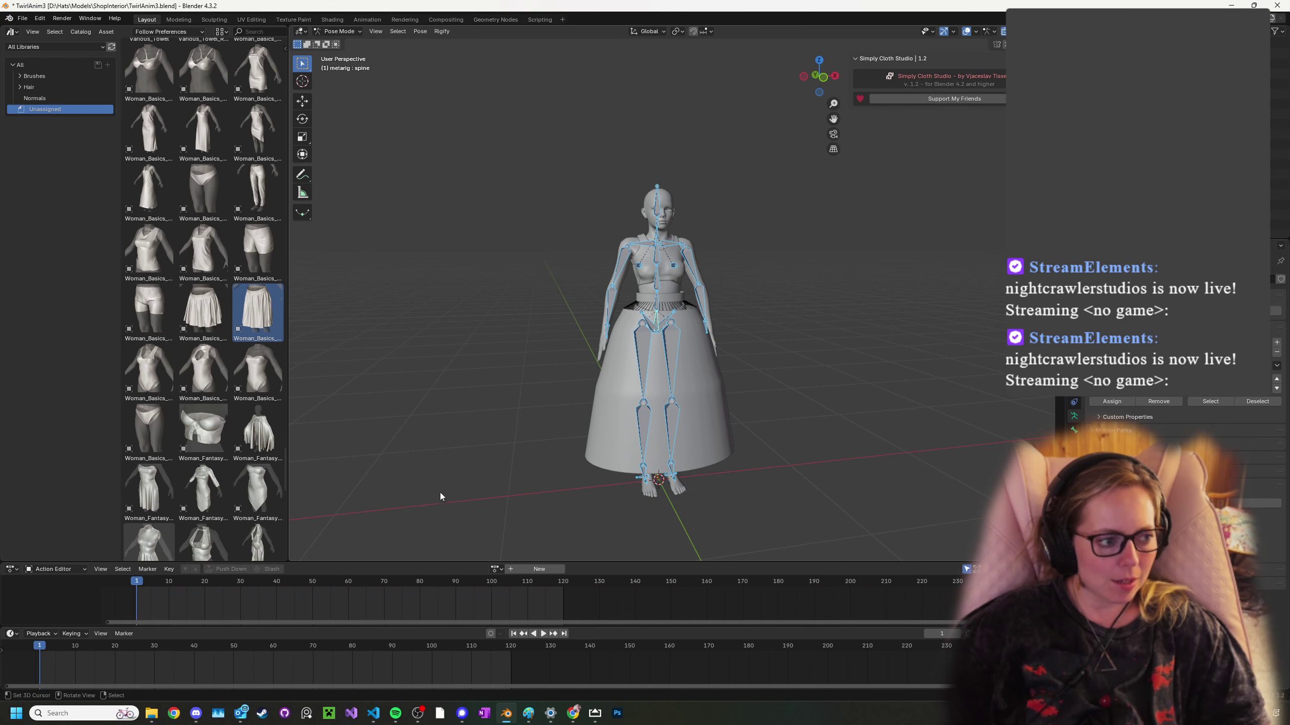
middle_drag(767, 357, 740, 368)
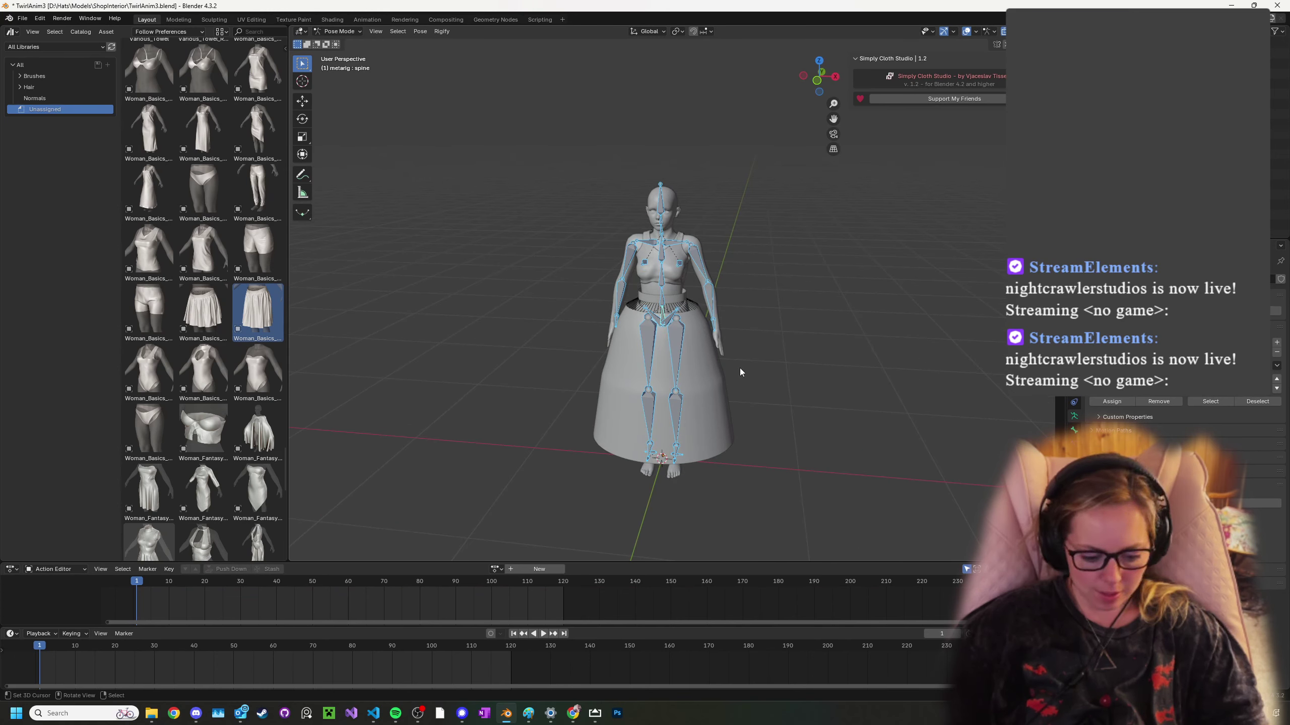
key(i)
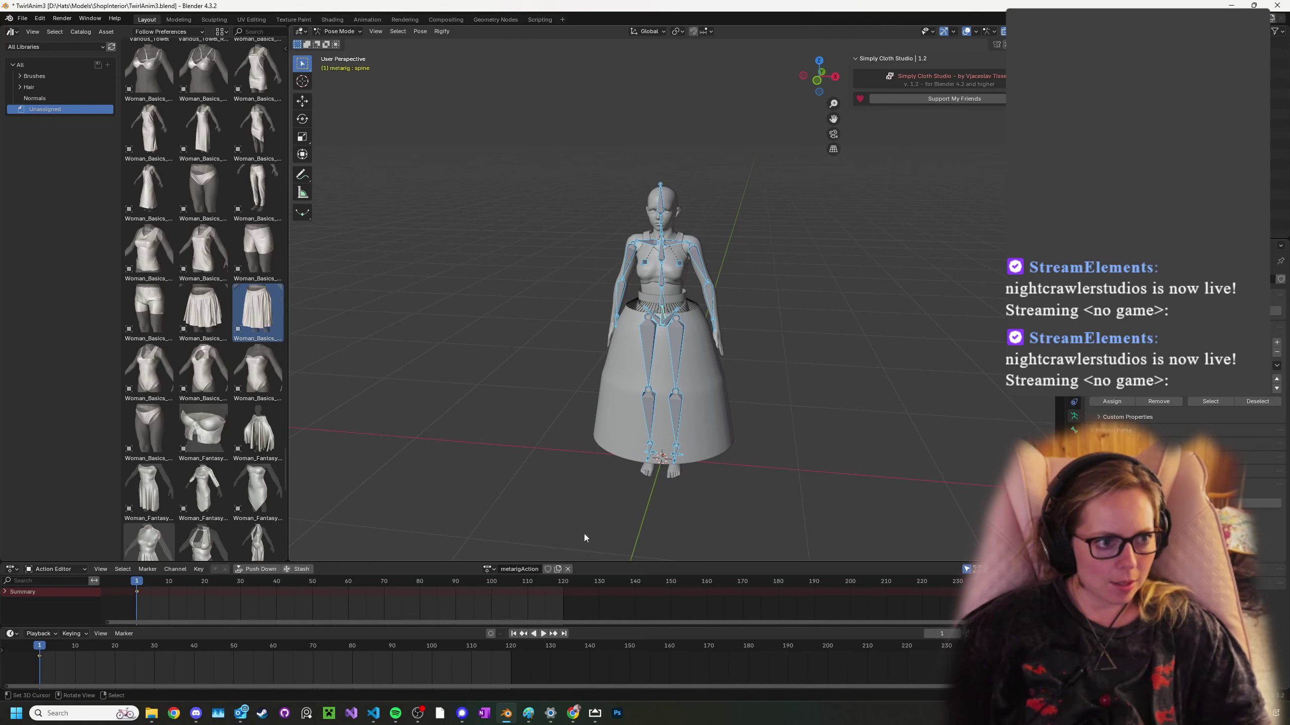
- At frame 60, rotate all metarig bones 180° about the global Z axis and insert a keyframe
drag(316, 609, 348, 613)
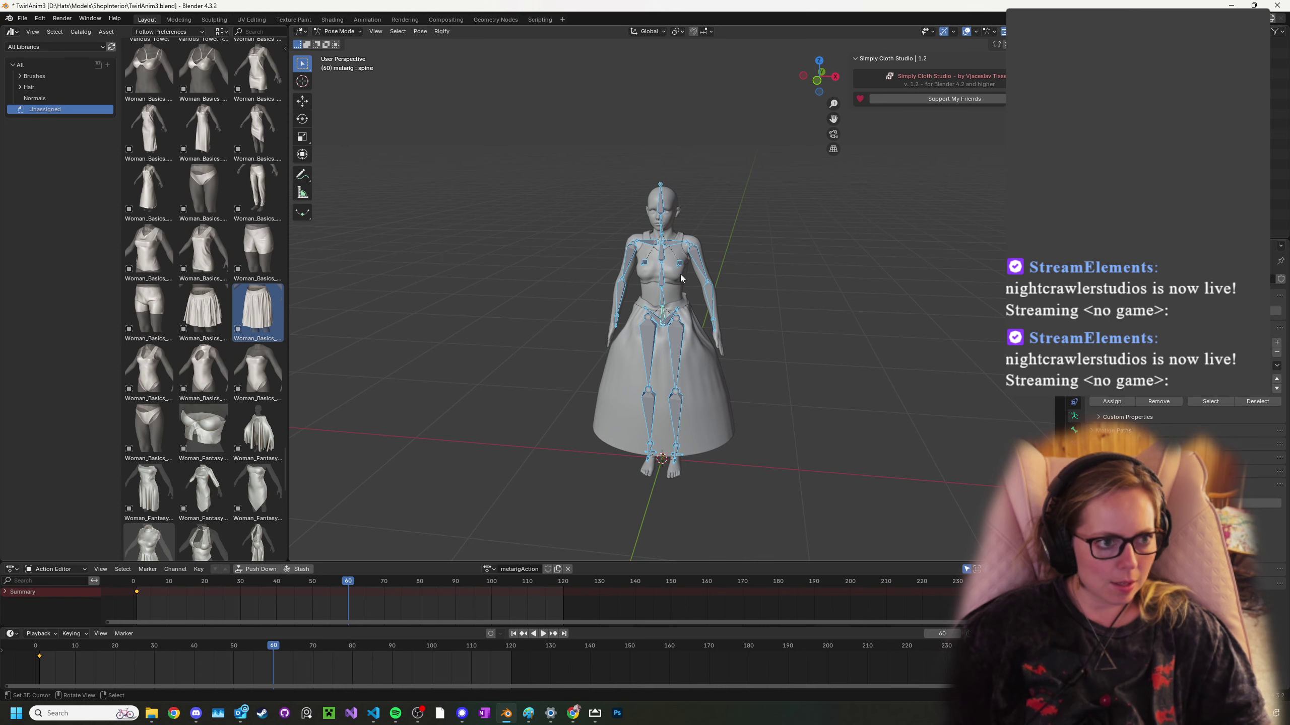
text(rz)
text(180)
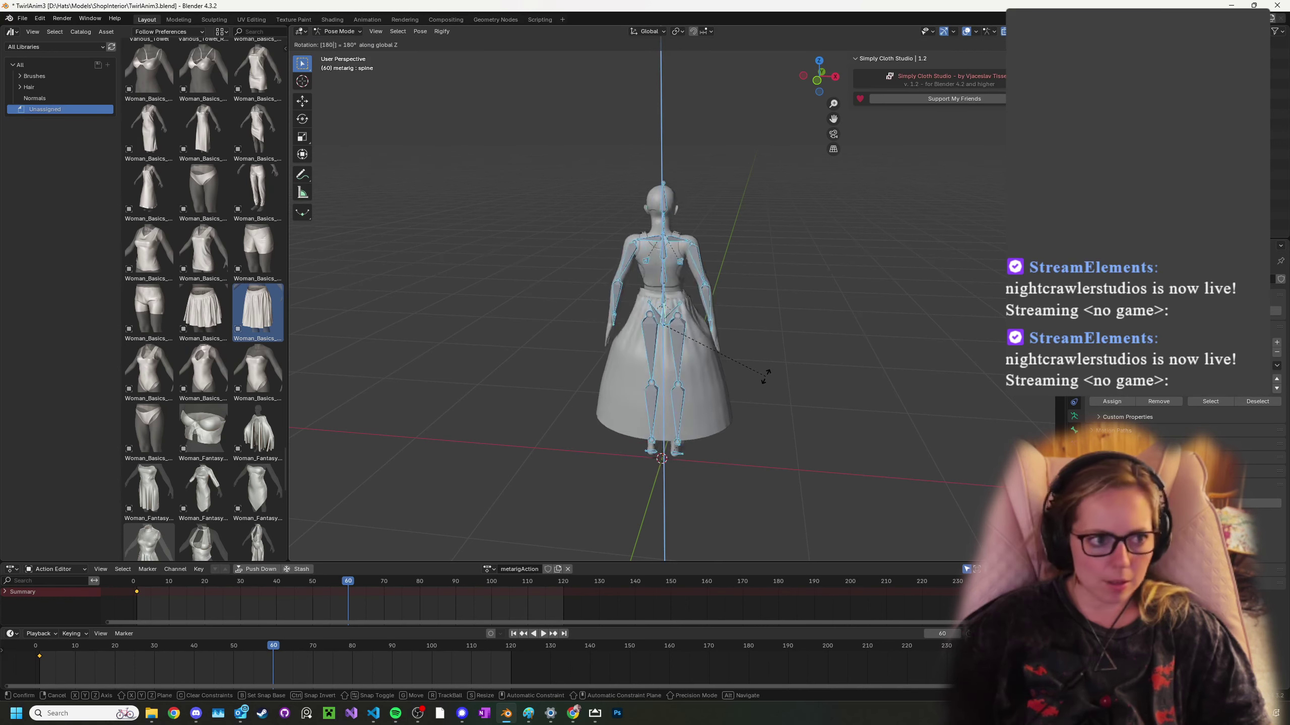
key(Return)
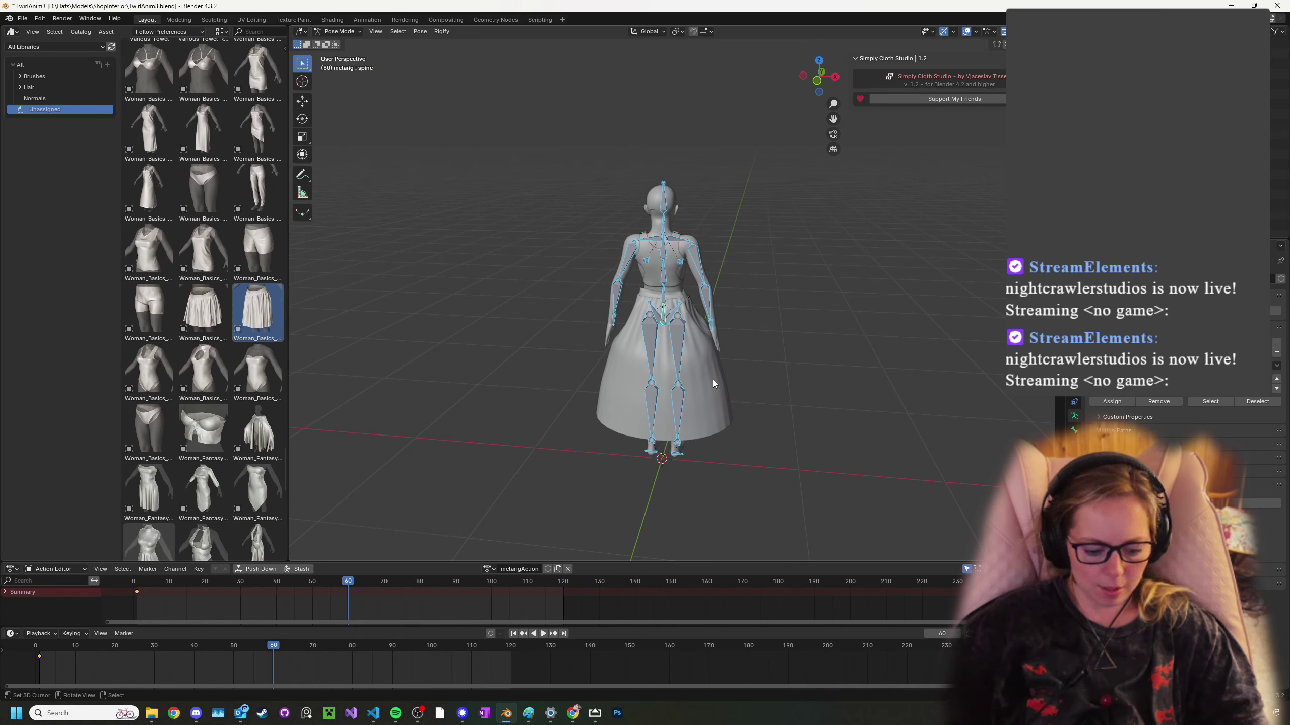
key(i)
- At frame 120, rotate all metarig bones a further 180° about the global Z axis and insert a keyframe
click(562, 600)
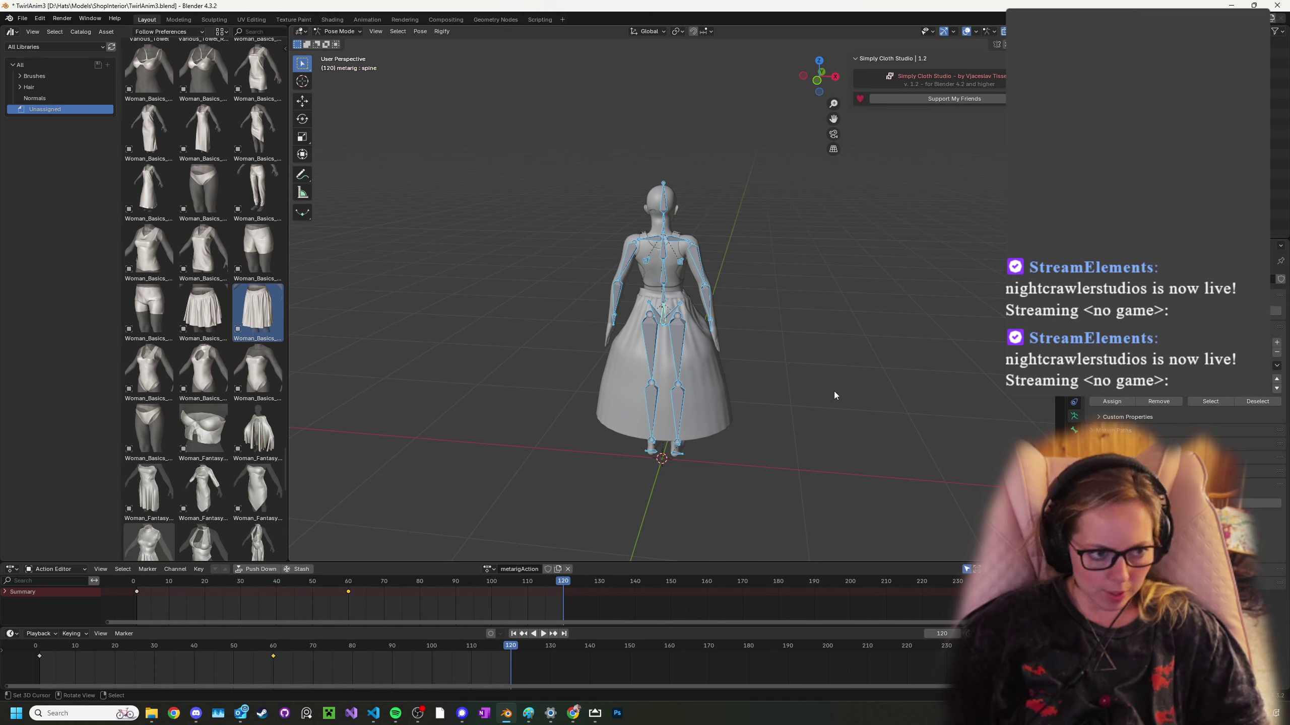
text(rz)
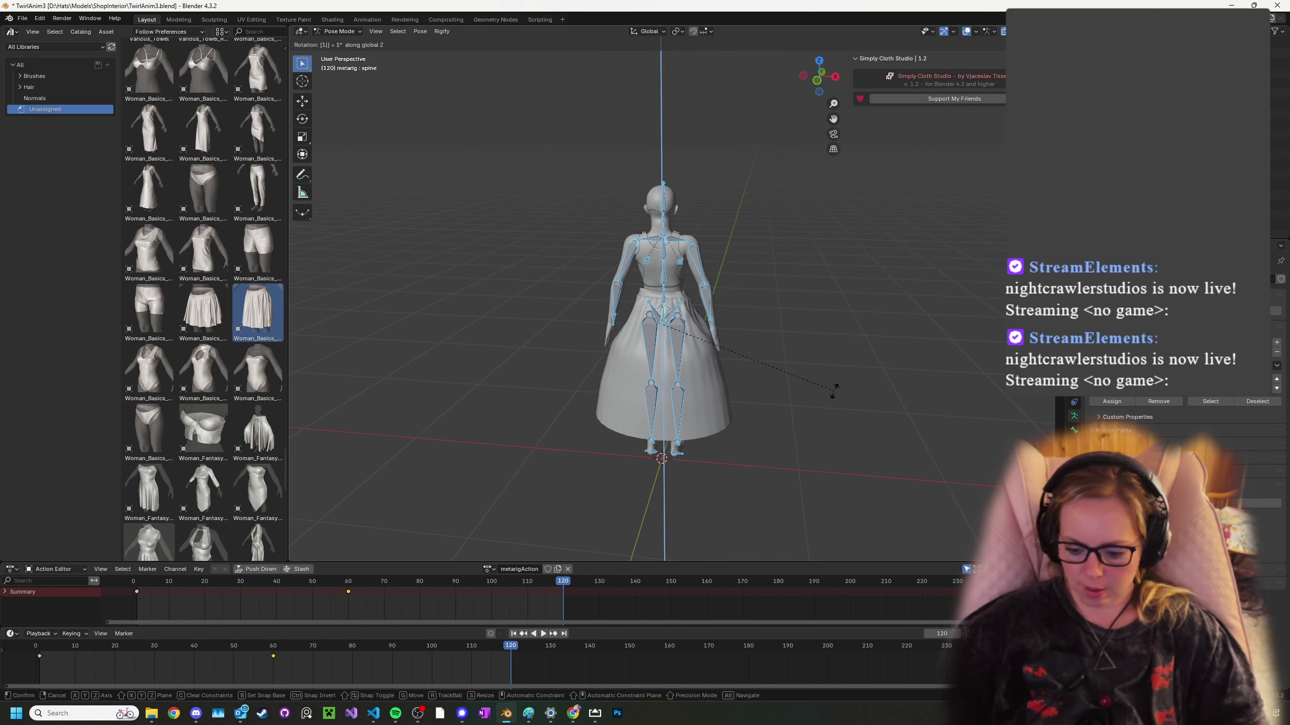
text(80)
key(Return)
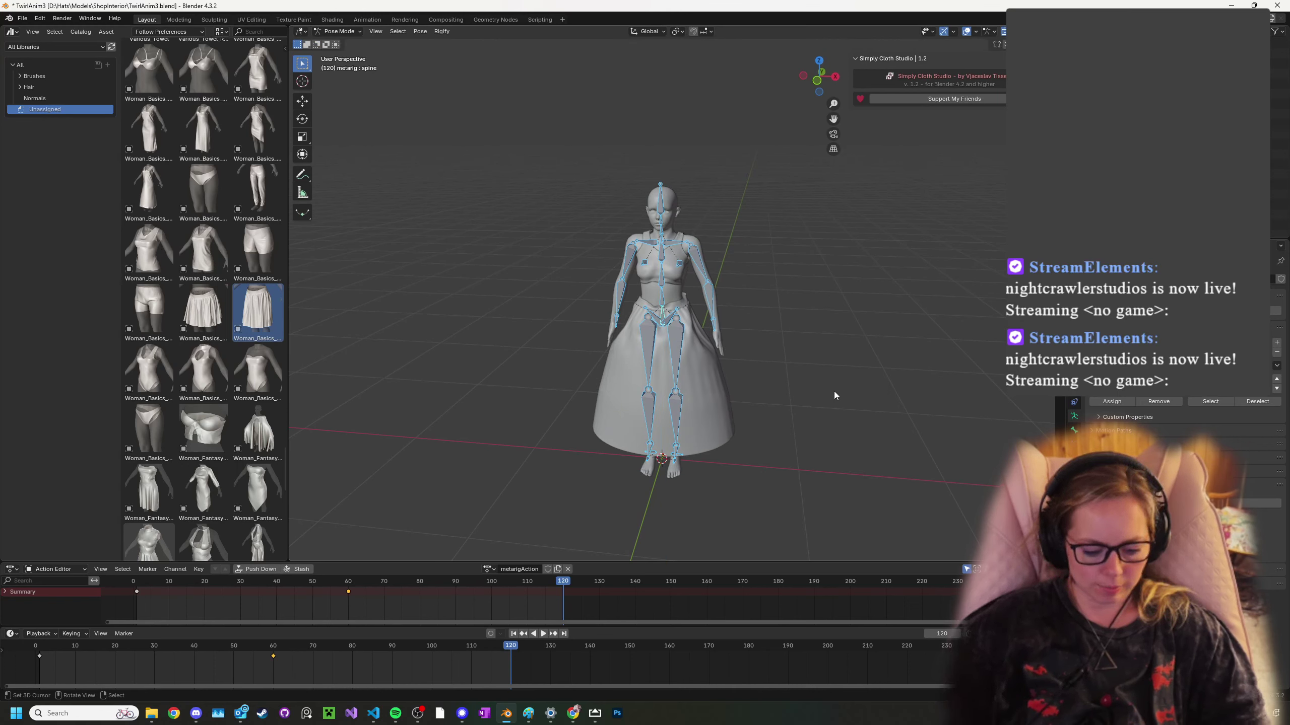
key(i)
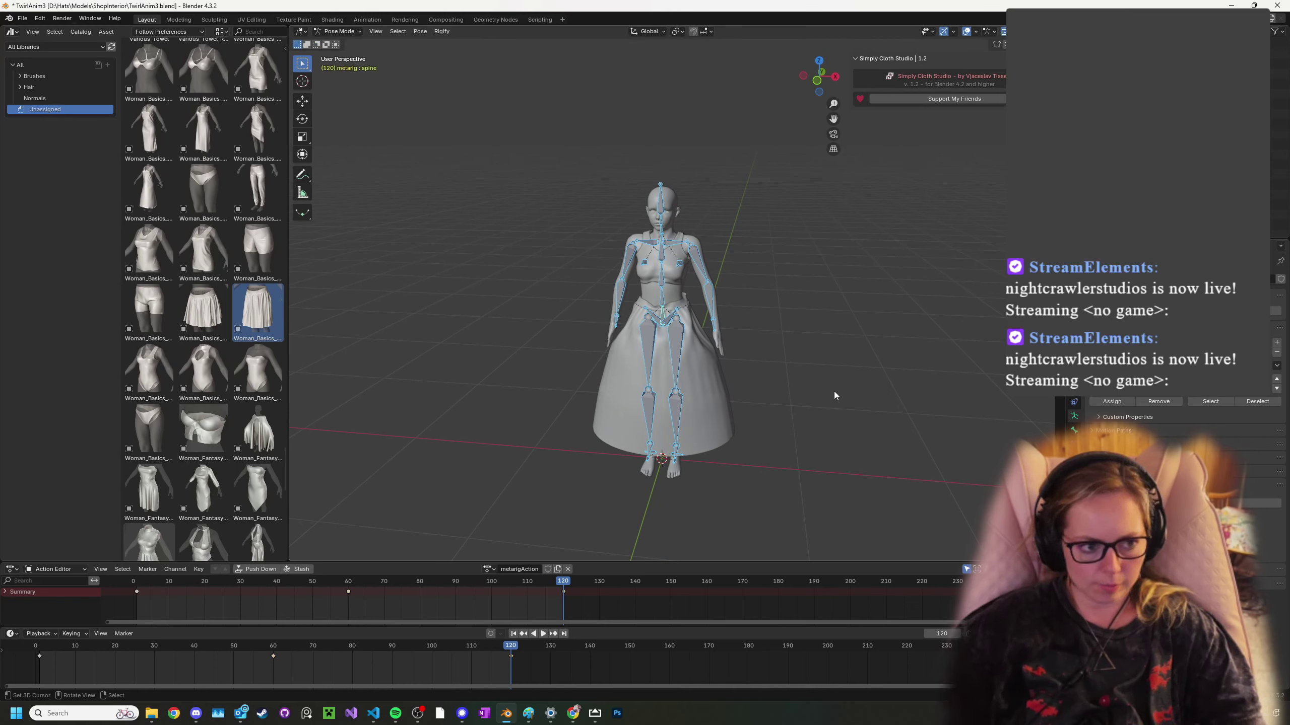
- Return to the first frame, switch to Object Mode, and run the cloth simulation on the long skirt
click(512, 634)
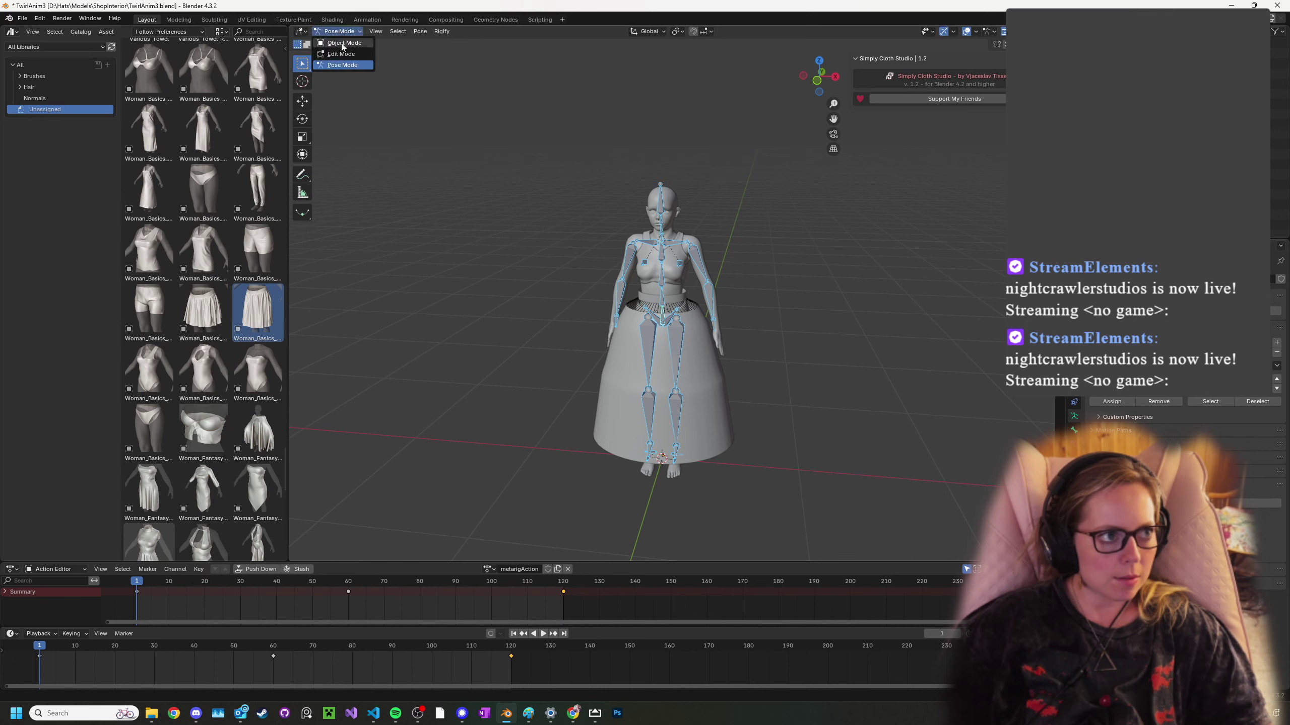
click(341, 43)
click(658, 375)
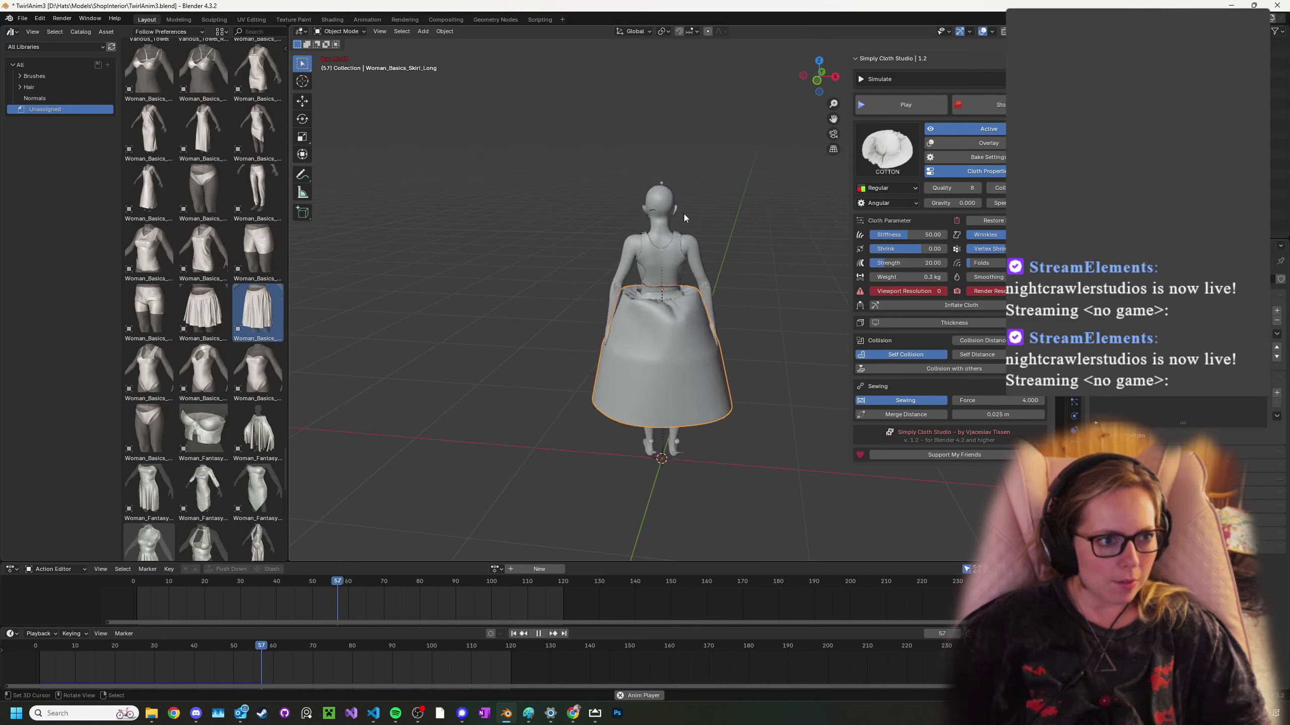
- Examine the simulated skirt from the front, side, above and back while the spin animation plays
scroll(702, 231, up, 3)
middle_drag(684, 237, 624, 240)
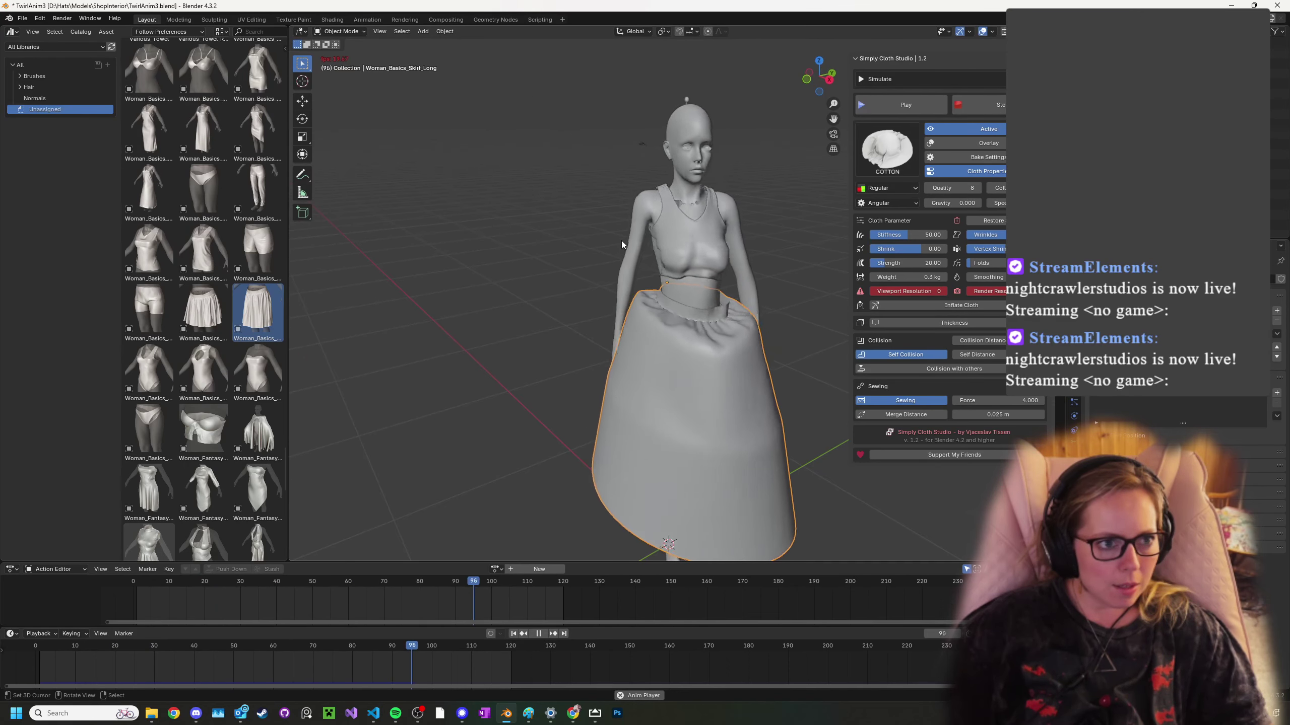
middle_drag(713, 220, 661, 228)
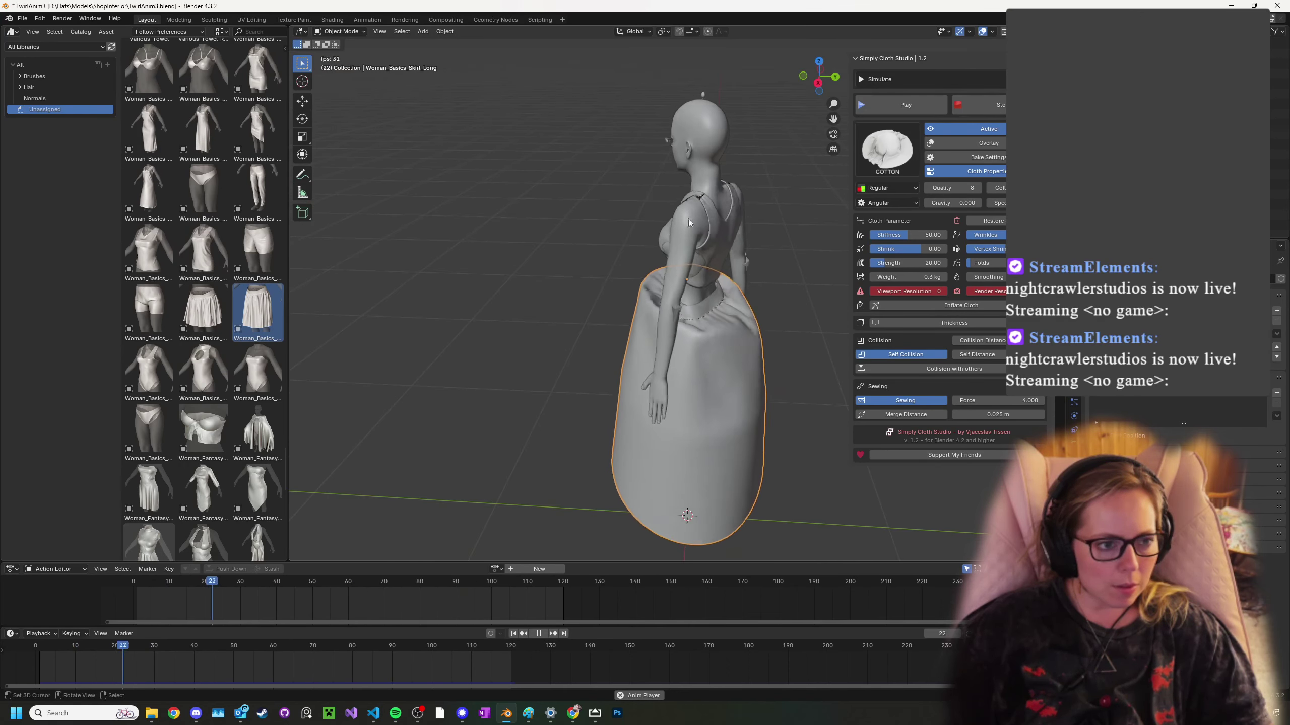
scroll(739, 205, down, 4)
middle_drag(746, 208, 741, 306)
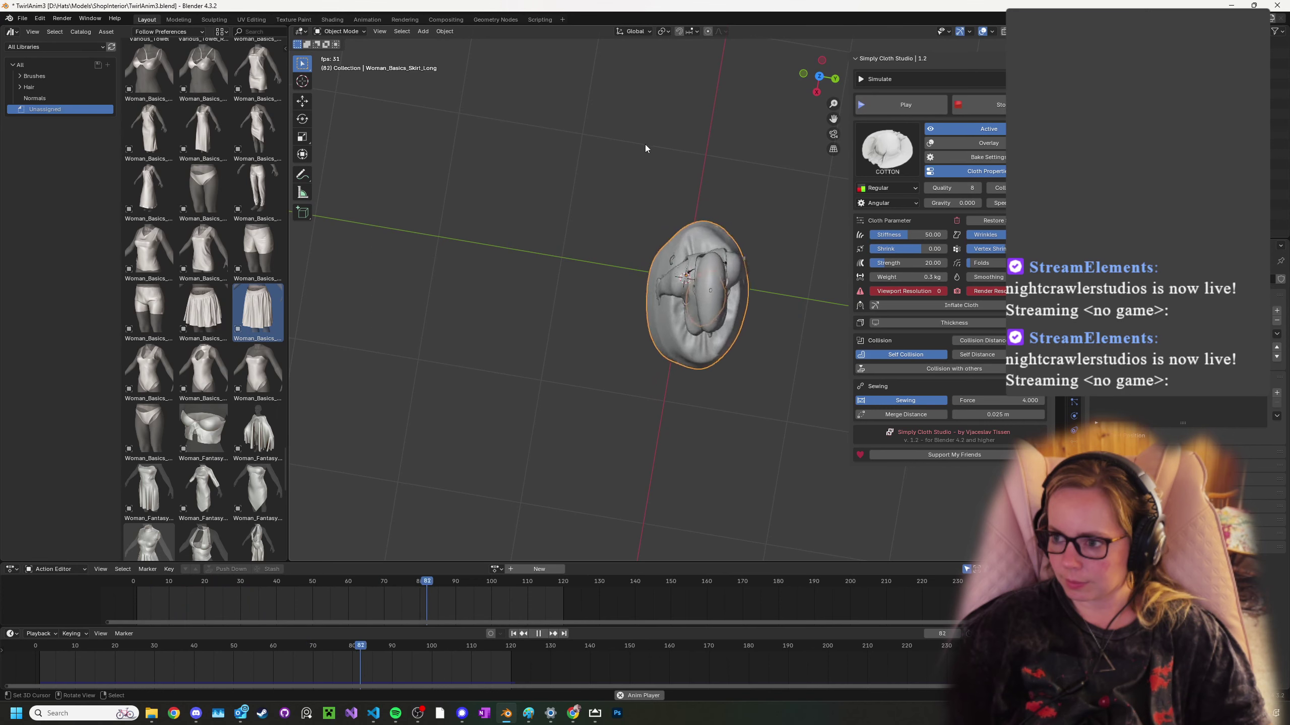
middle_drag(746, 389, 703, 304)
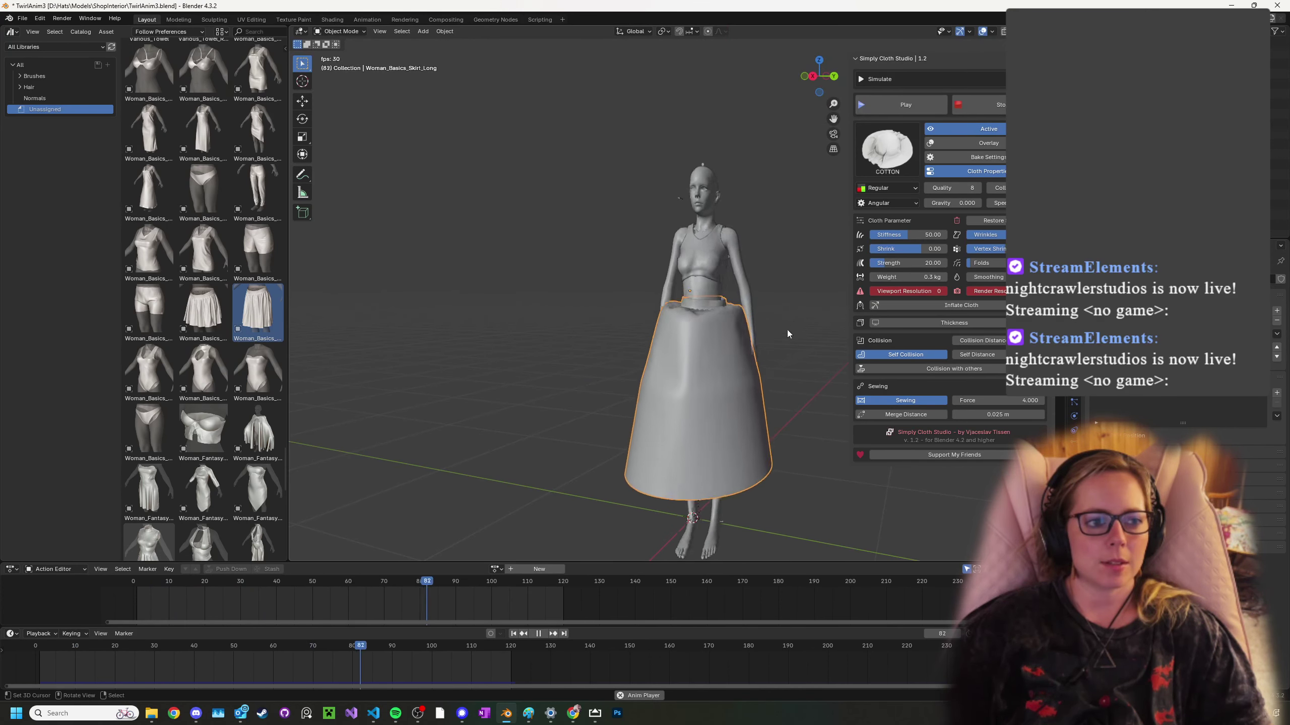
scroll(773, 343, down, 4)
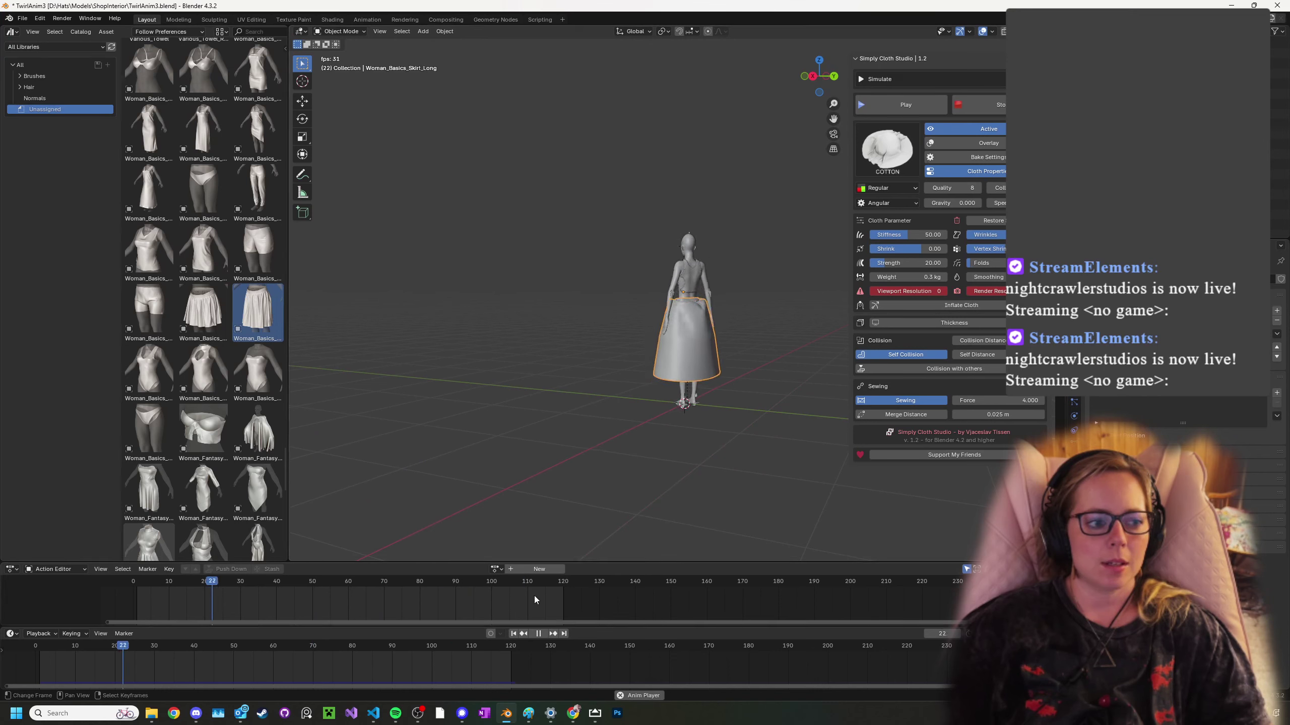
middle_drag(660, 380, 598, 396)
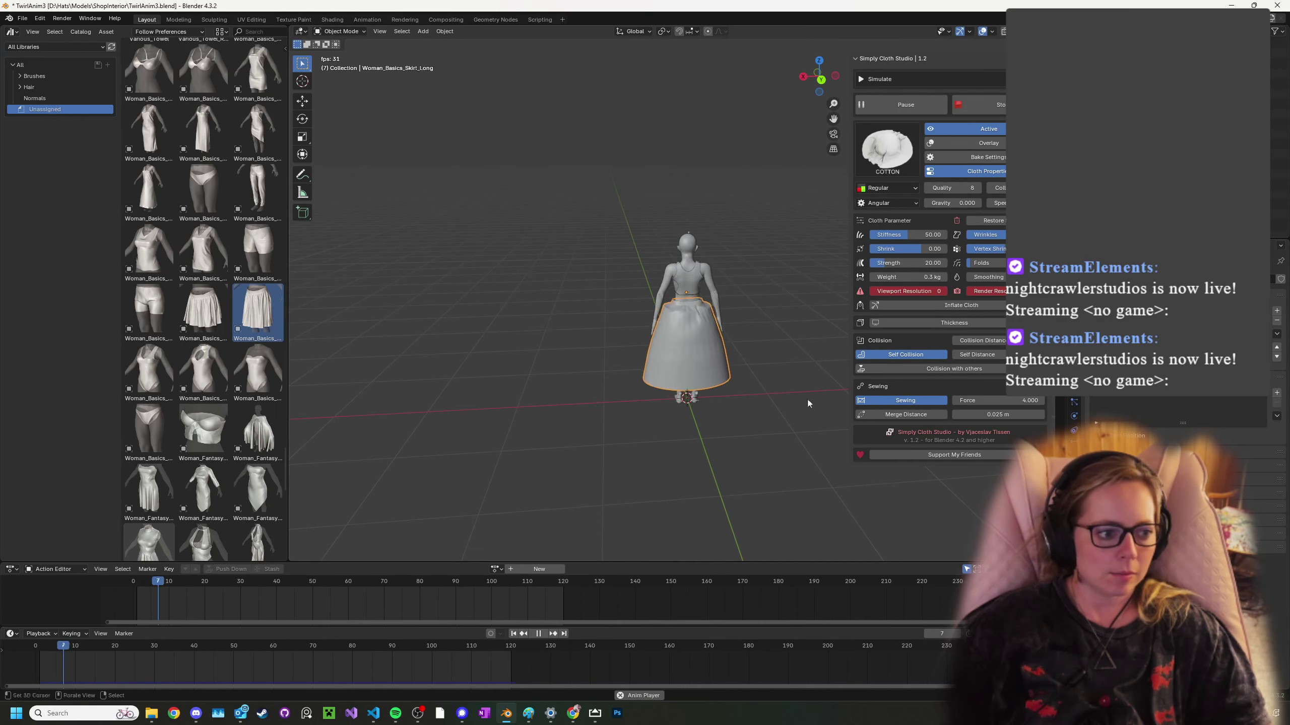
- Restart the skirt's cloth simulation, check the waist and hem up close during the turn, and stop the simulation
click(967, 106)
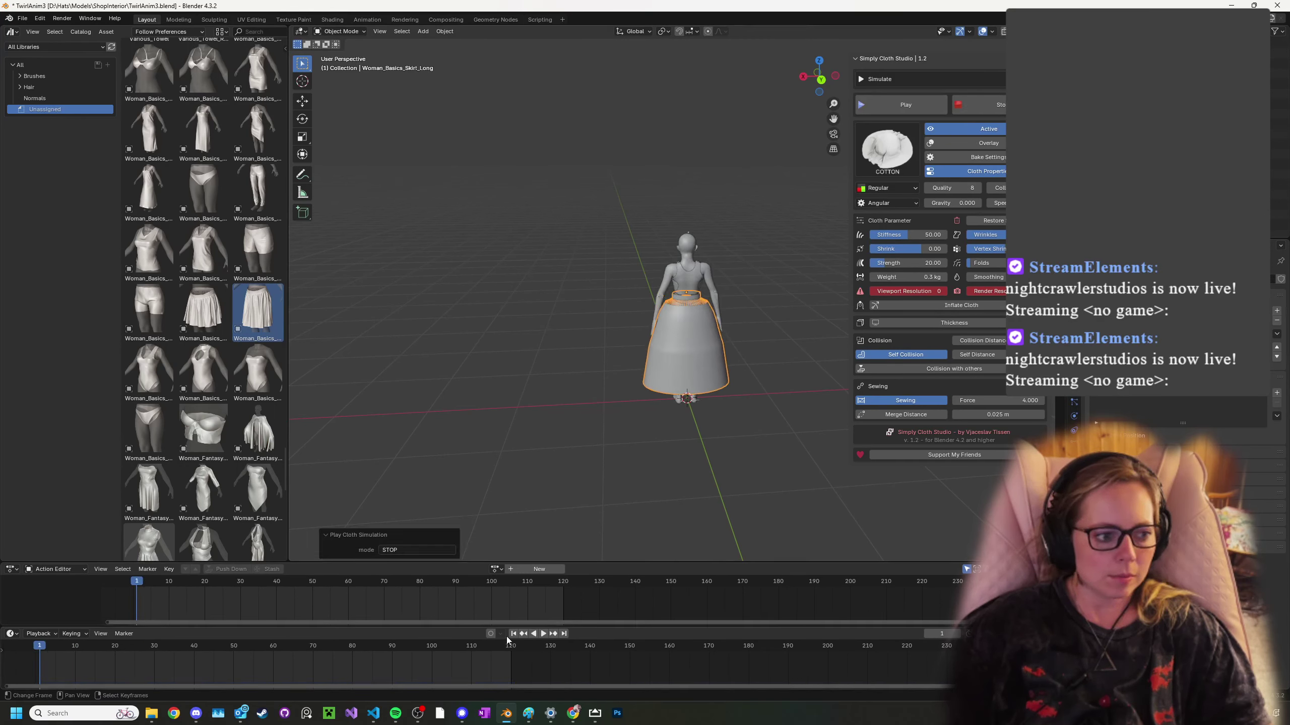
click(874, 107)
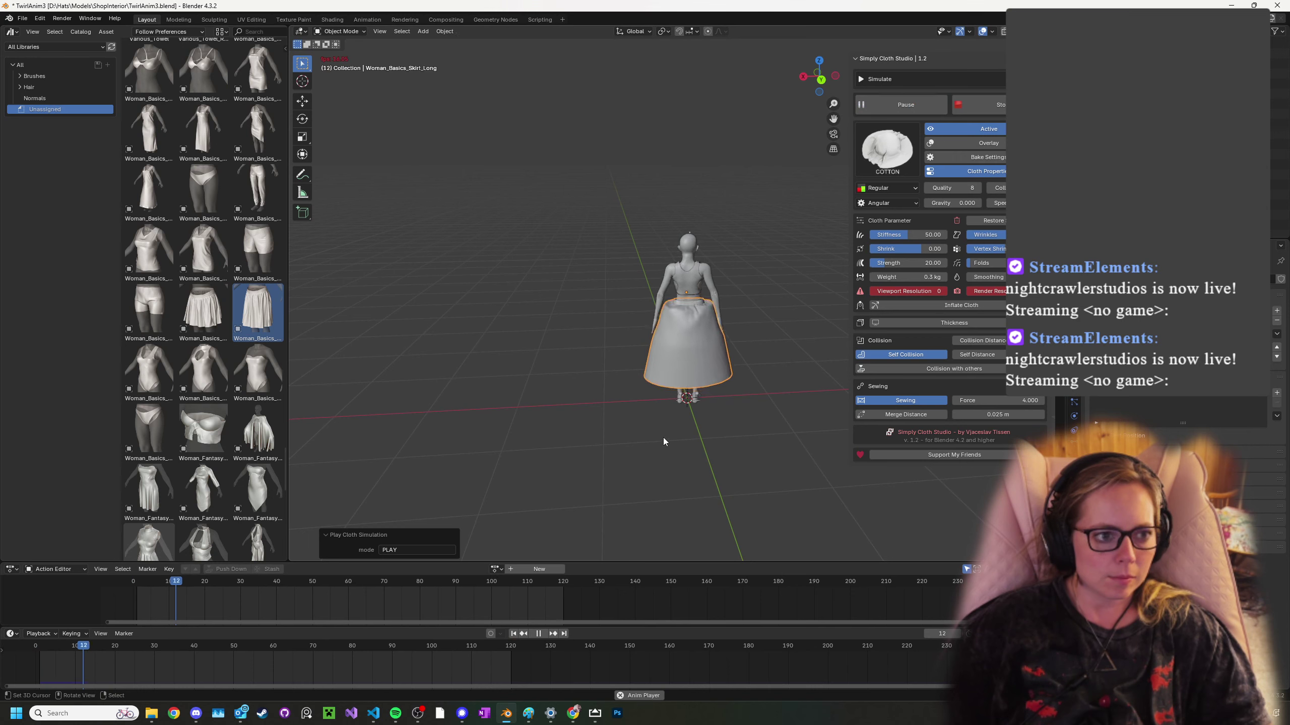
middle_drag(740, 331, 721, 305)
scroll(779, 275, up, 6)
scroll(774, 277, down, 3)
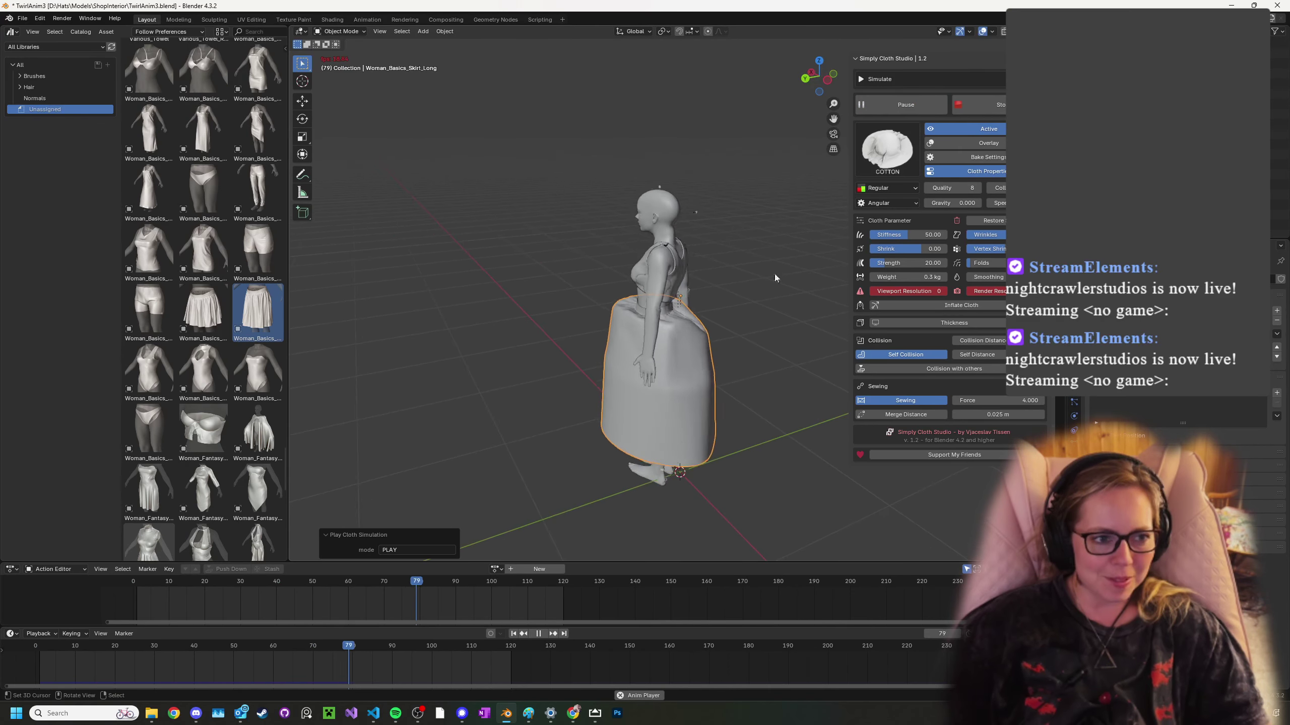
click(983, 104)
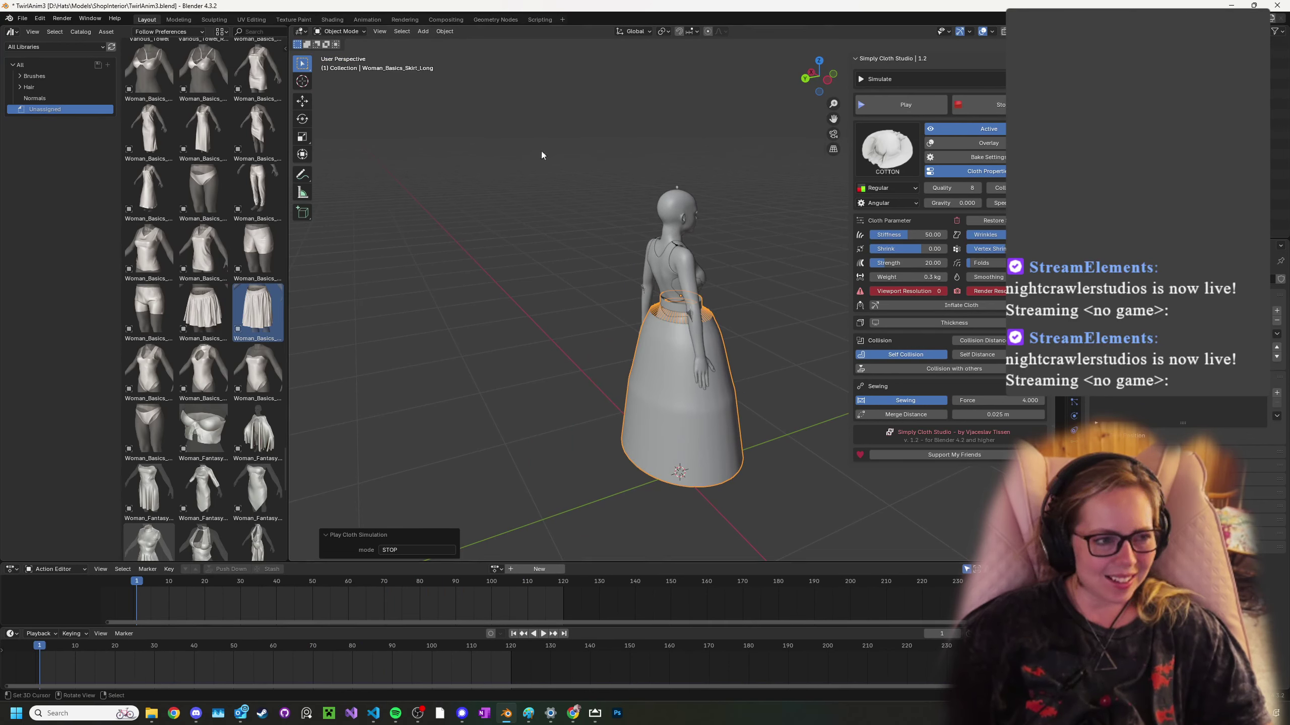
- Check the metarig's rest pose in Edit Mode and return to Object Mode
click(339, 31)
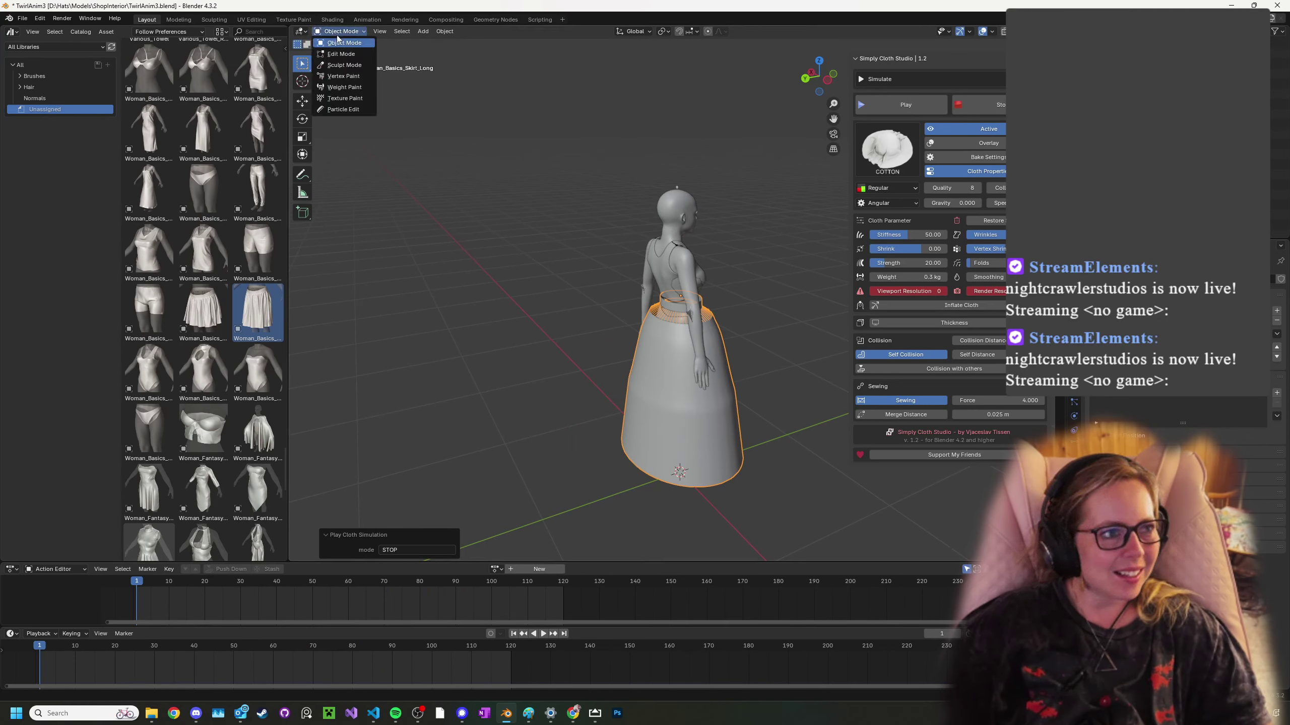
click(700, 236)
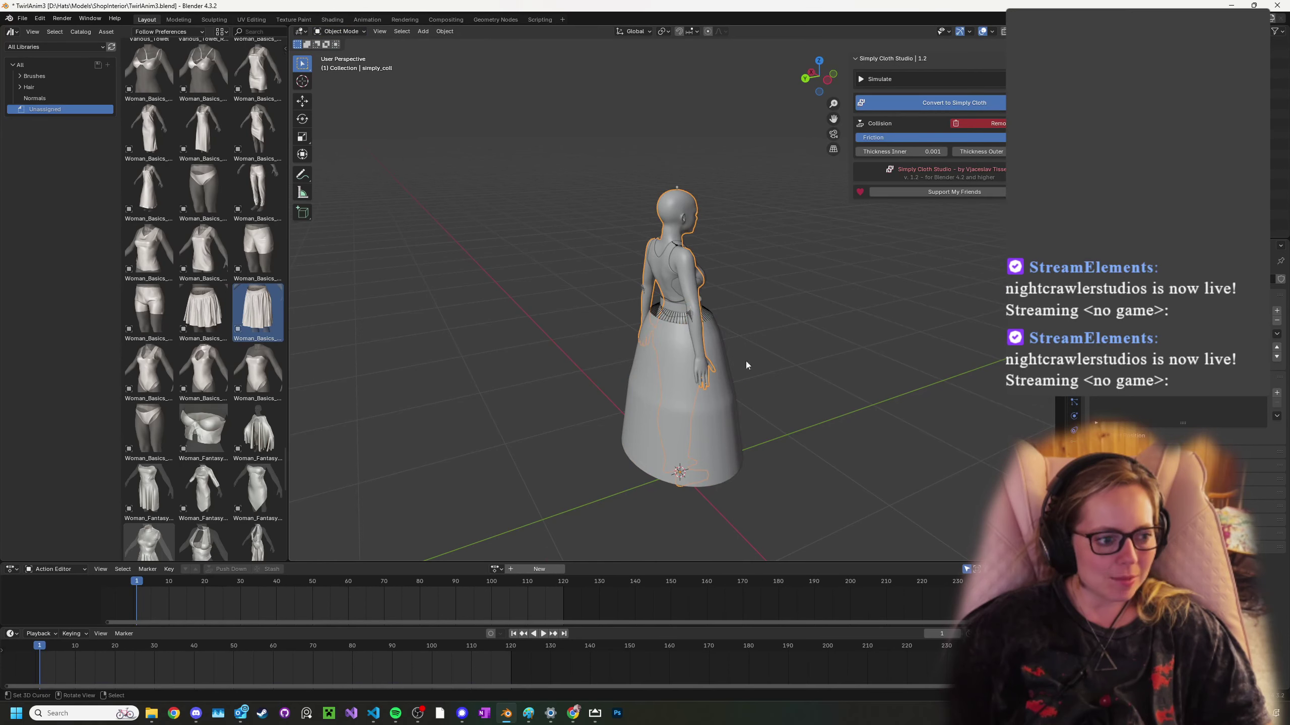
middle_drag(746, 362, 607, 354)
right_click(659, 184)
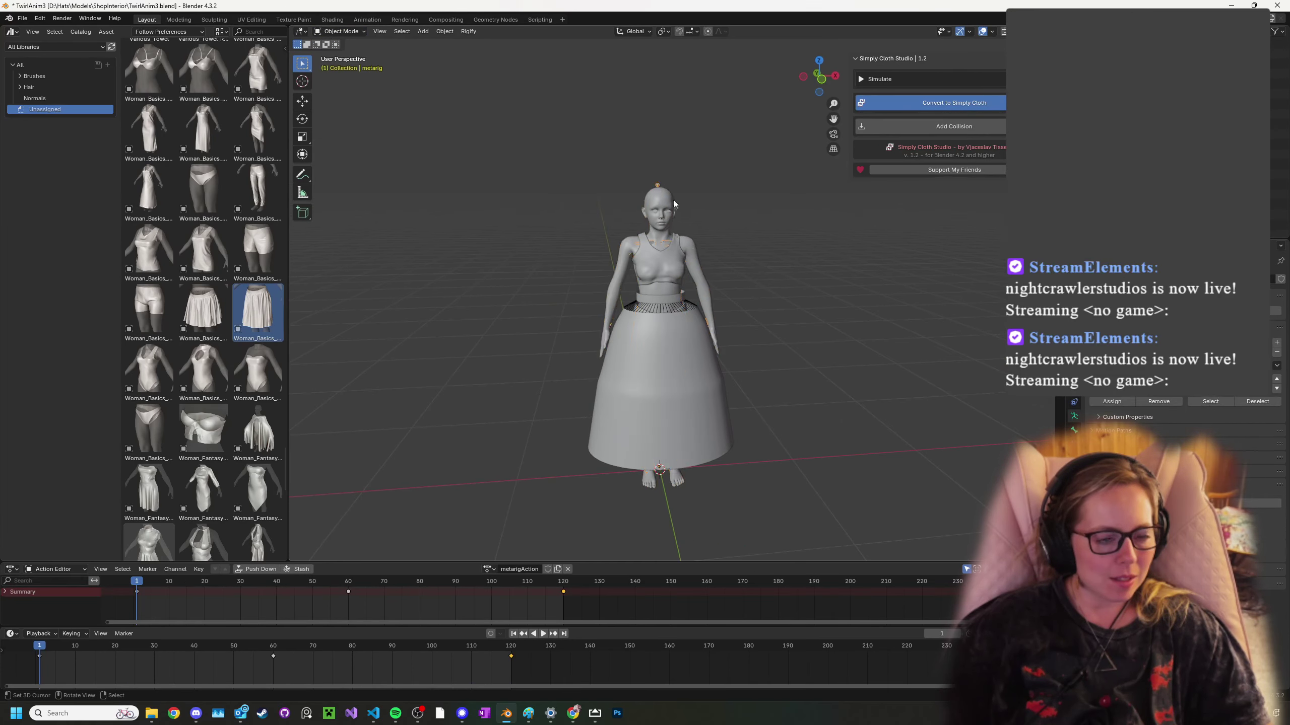
scroll(675, 223, up, 3)
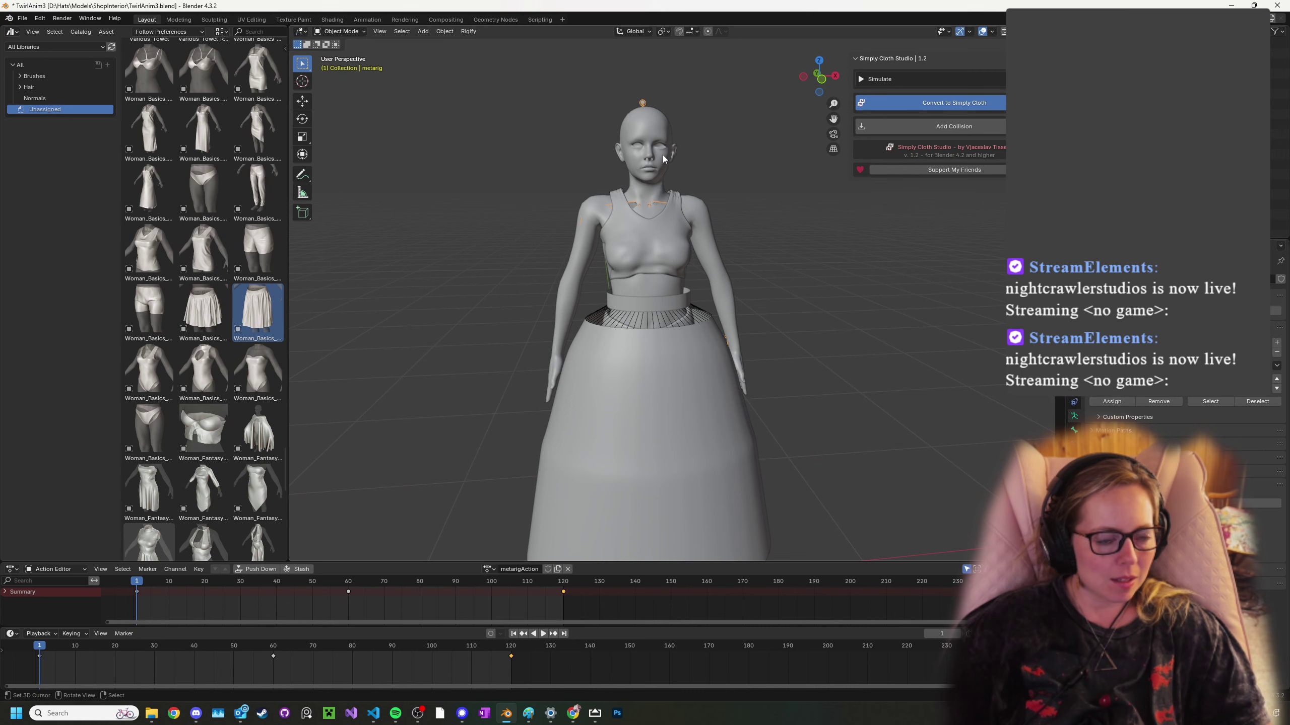
middle_drag(645, 101, 648, 120)
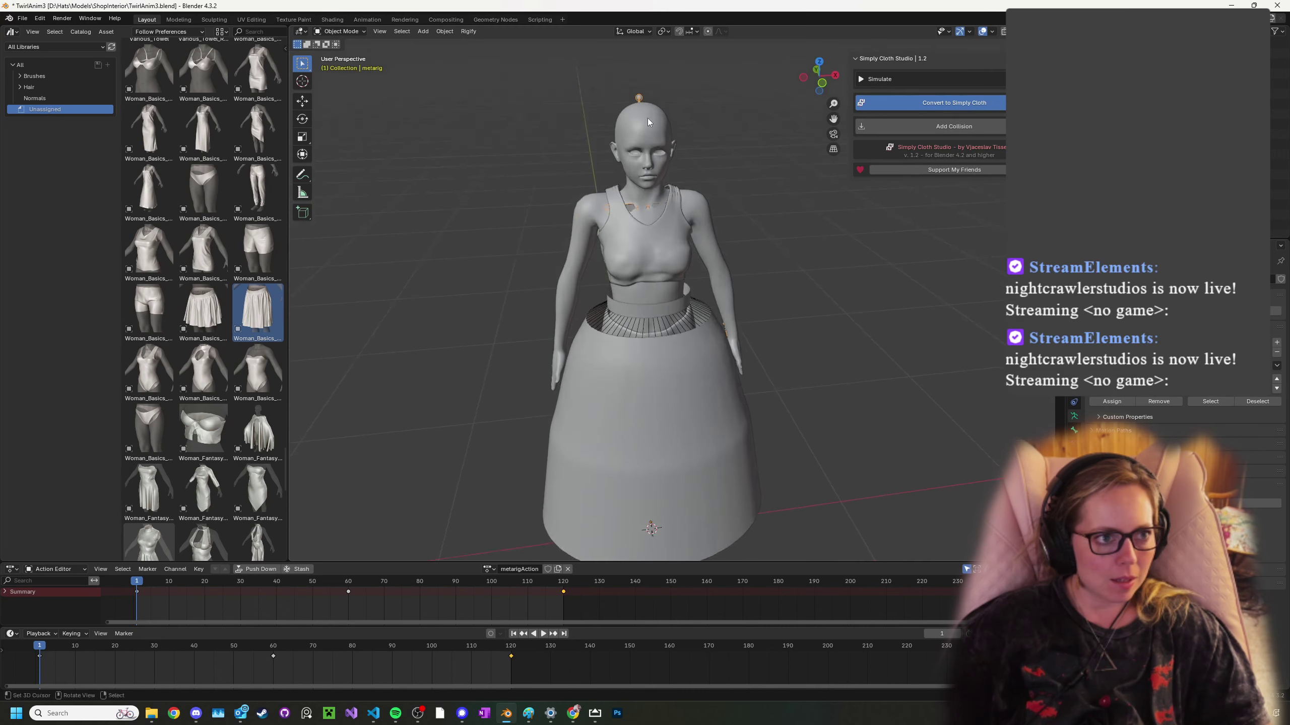
key(Tab)
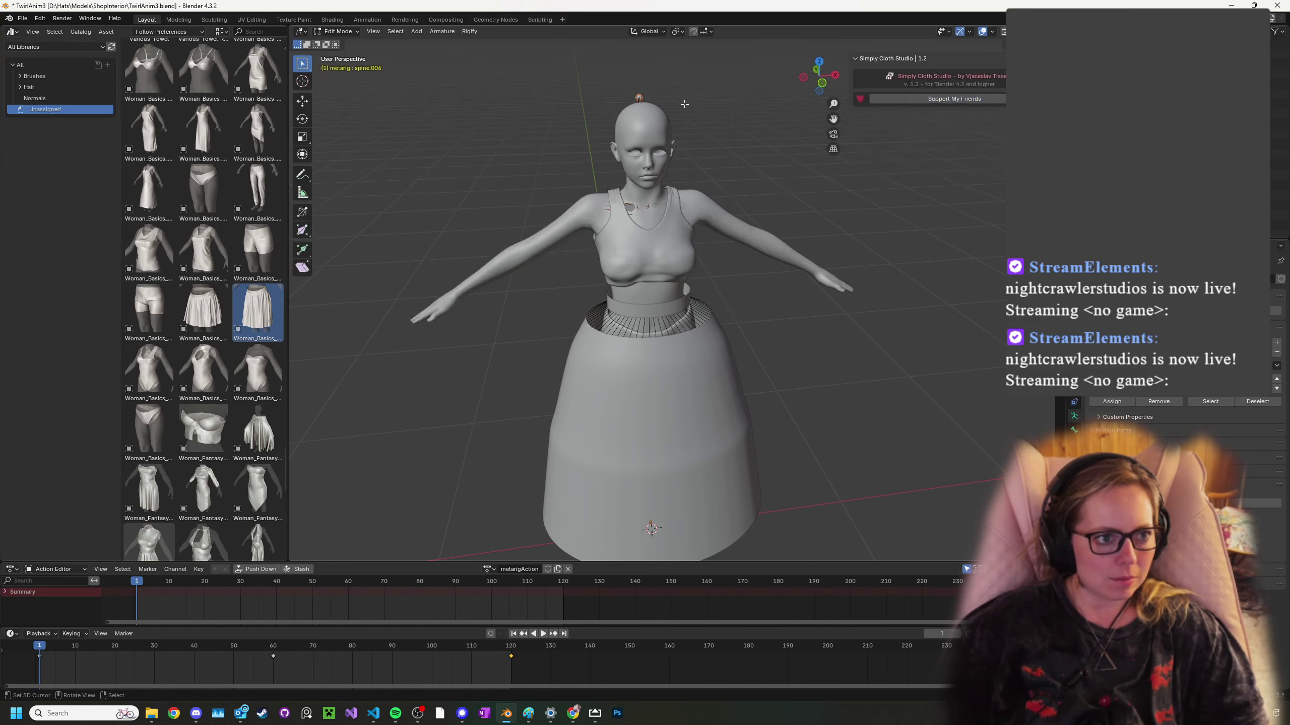
key(Tab)
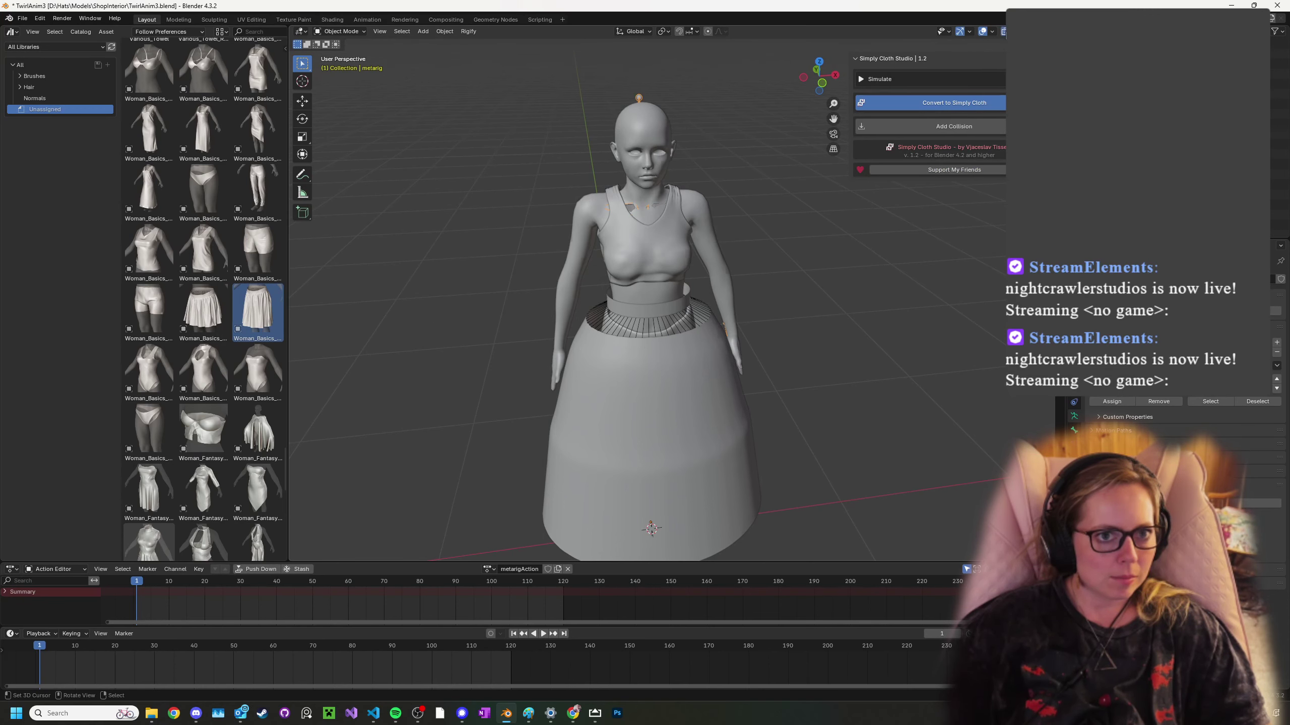
- Turn on X-ray display and select the metarig in the front orthographic view
click(1005, 32)
right_click(647, 123)
right_click(643, 116)
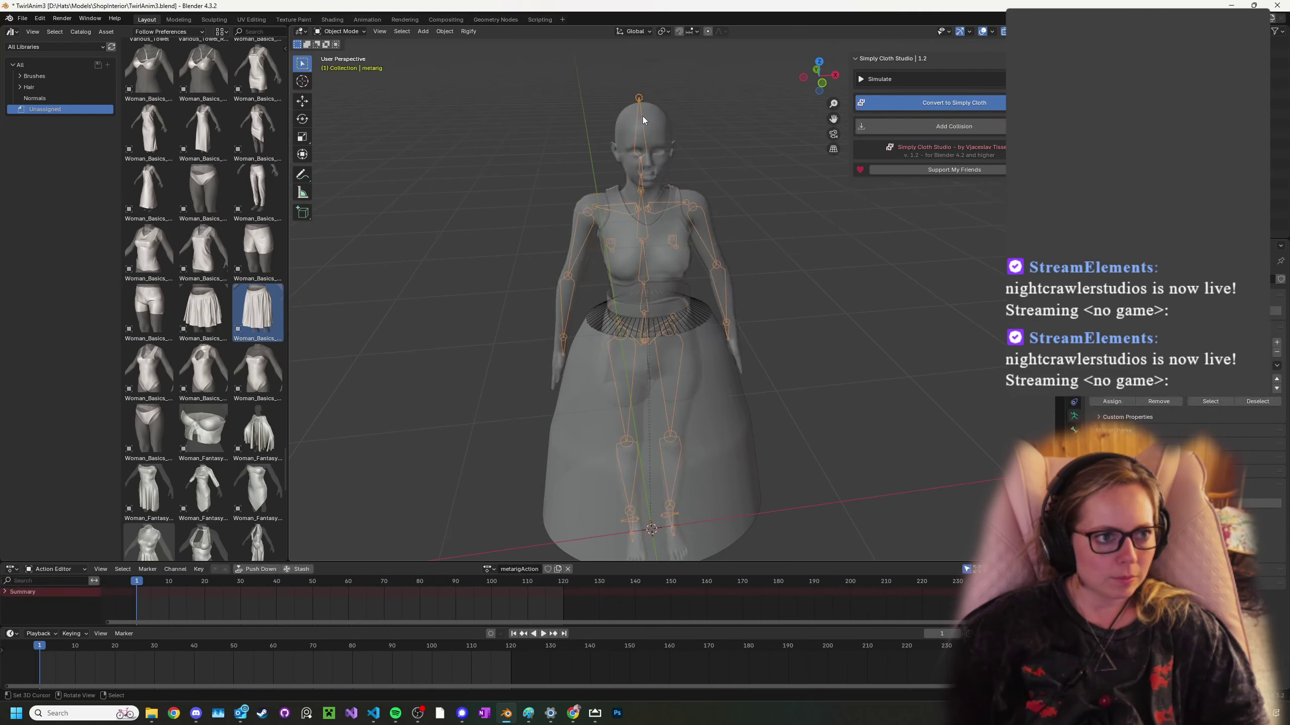
right_click(638, 199)
middle_drag(647, 201, 643, 154)
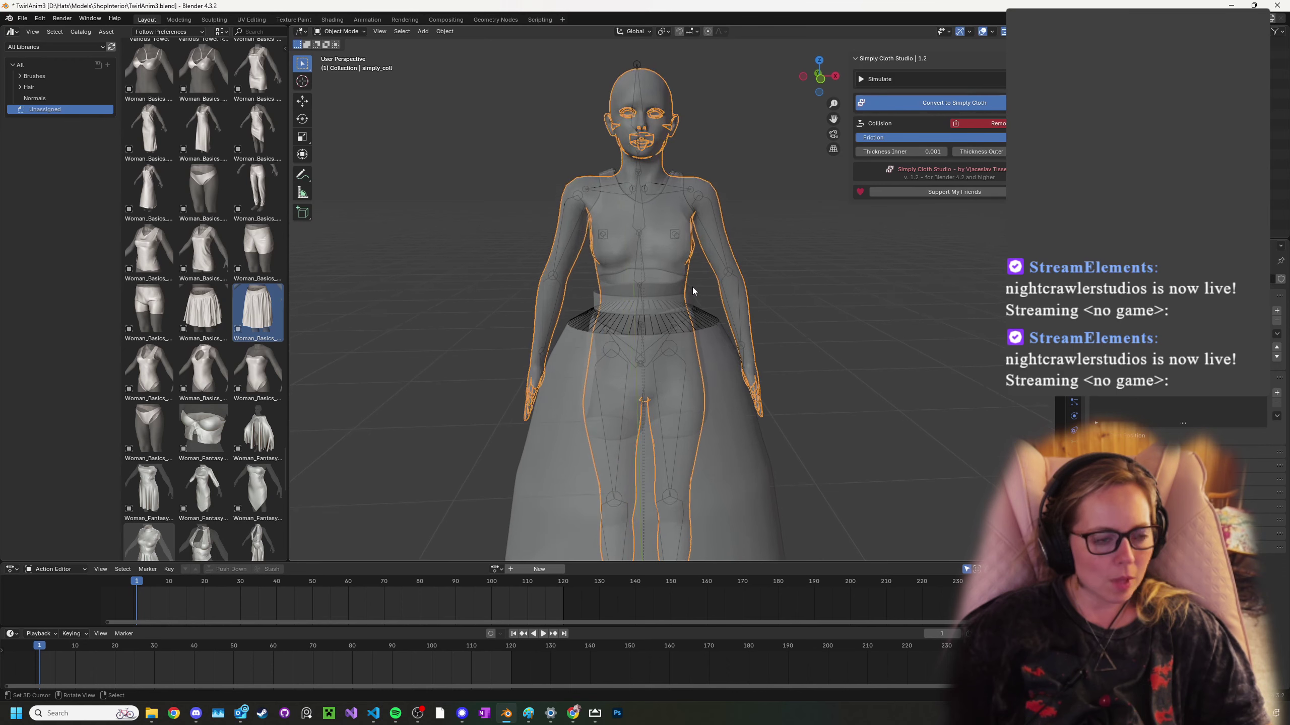
key(KP_1)
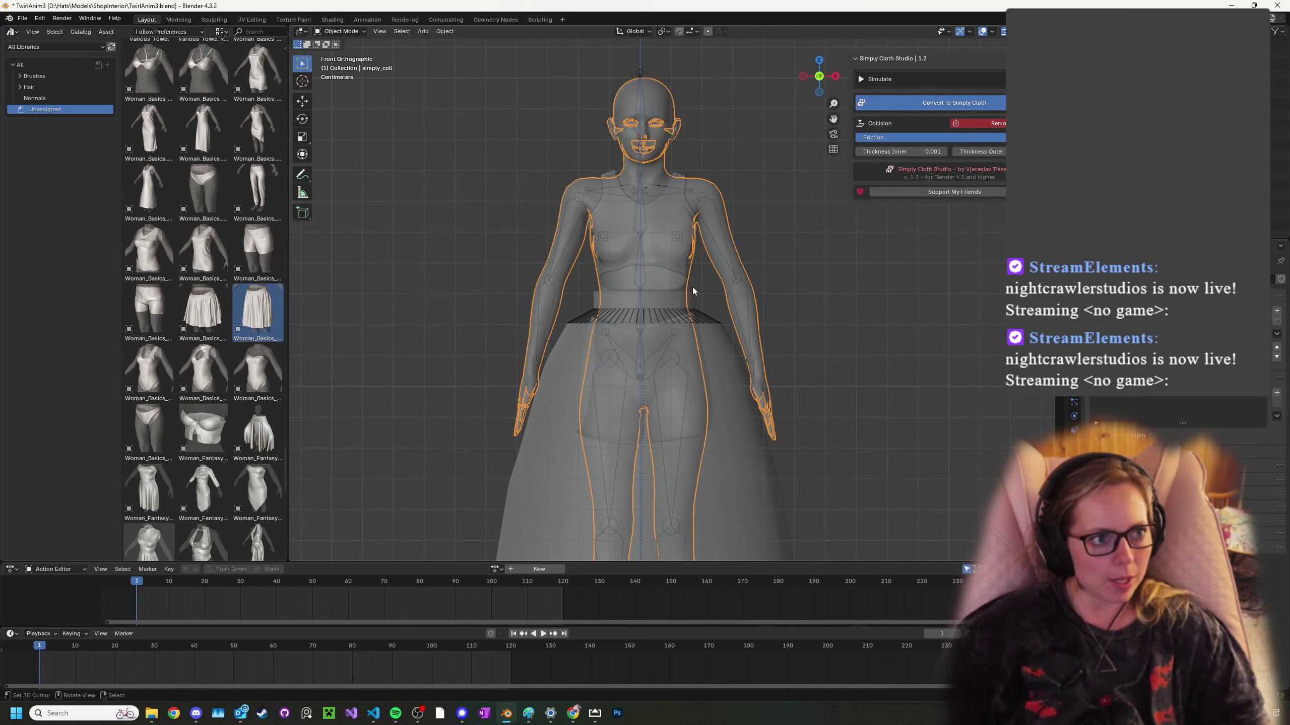
right_click(643, 204)
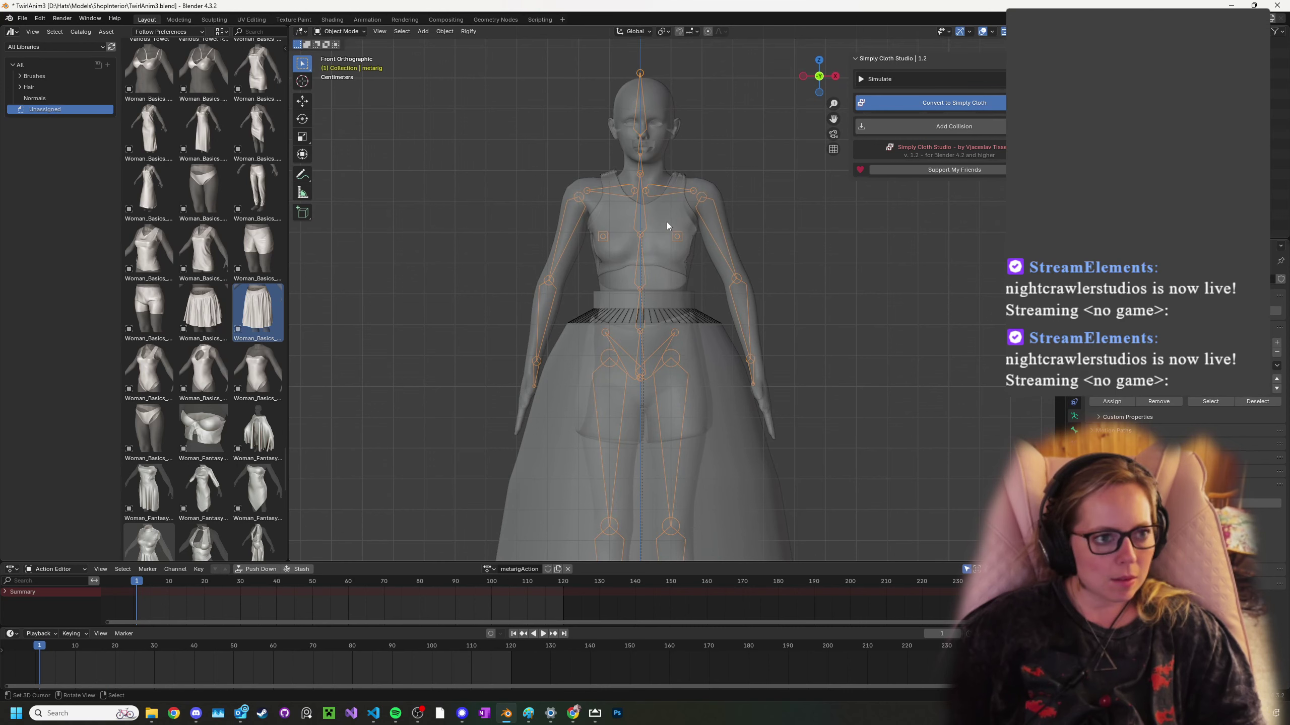
key(r)
key(z)
right_click(660, 216)
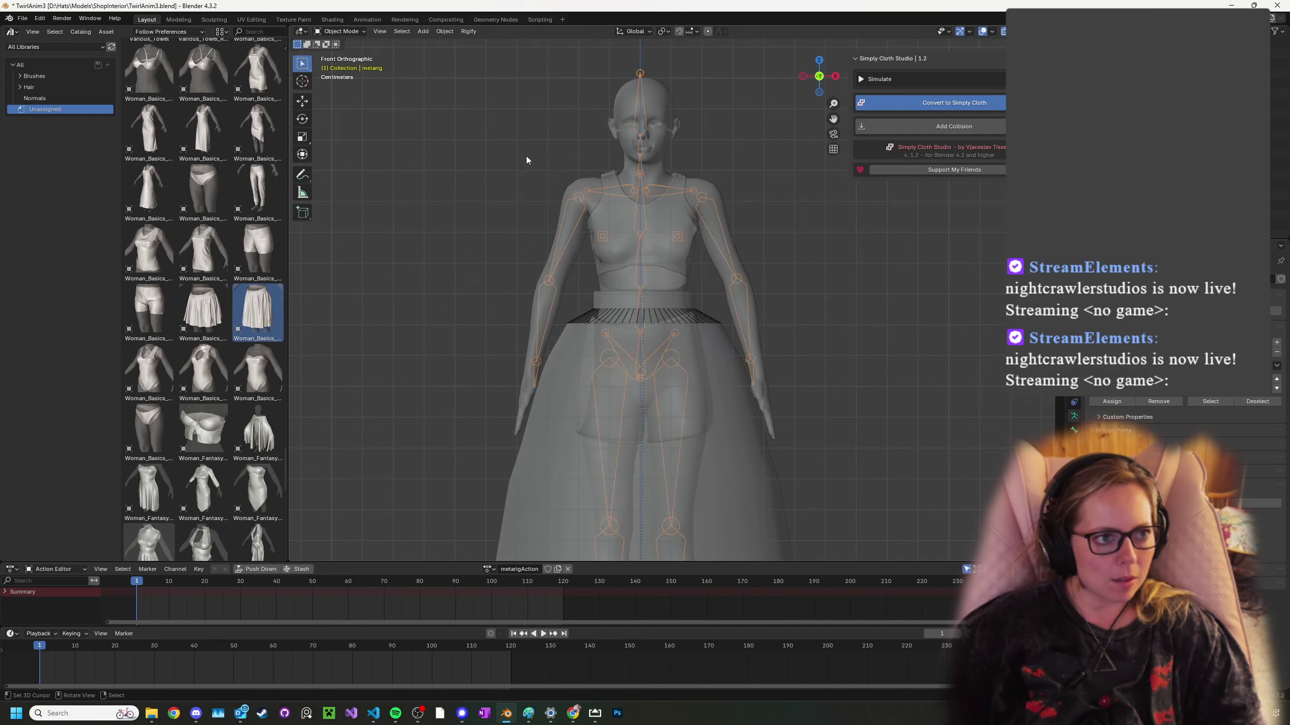
- In Edit Mode, move all metarig bones about 0.011 m along the global X axis to centre them on the body
key(Tab)
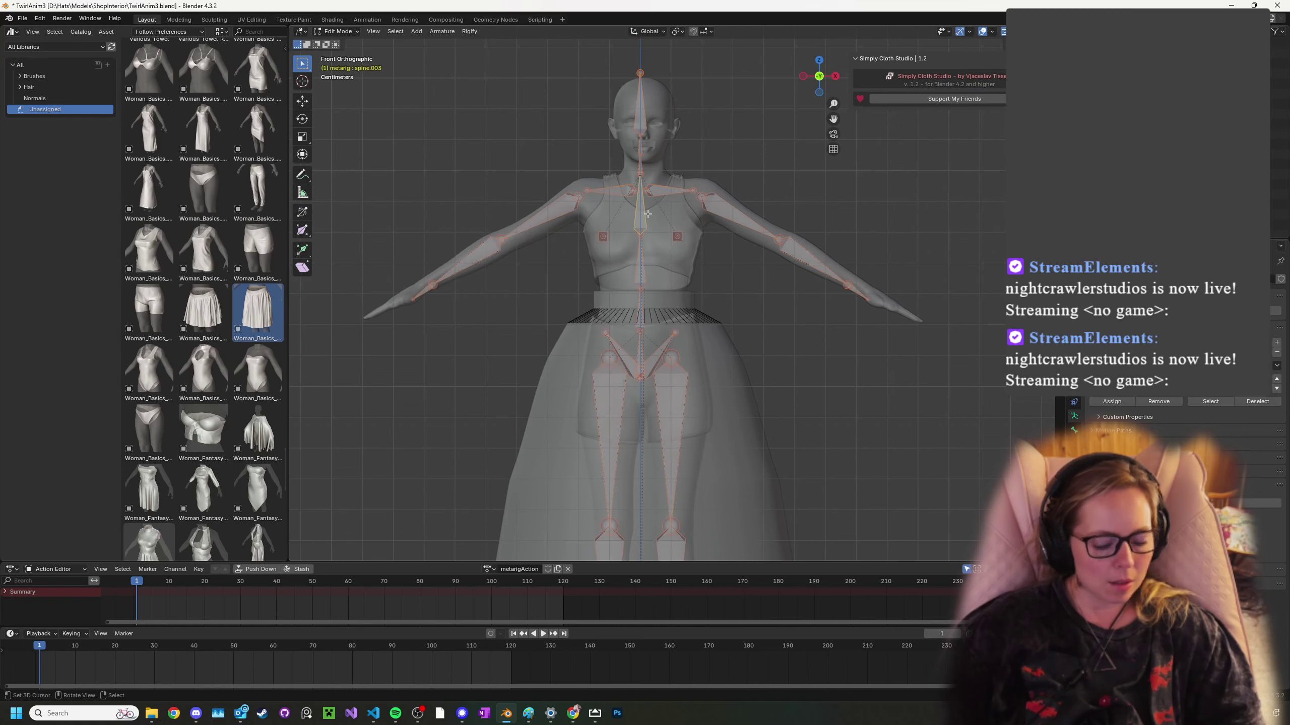
key(a)
key(g)
key(x)
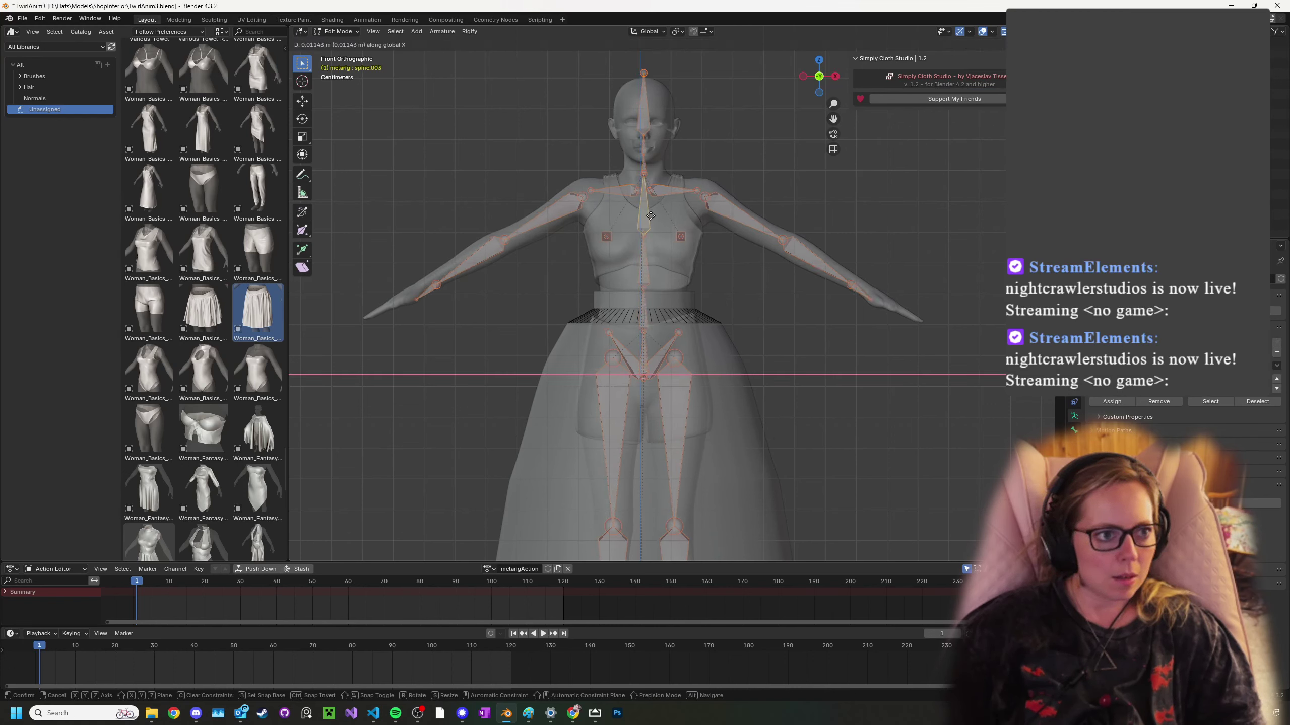
click(650, 216)
- Lower the tip of the head bone about 0.06 m along Z so that it sits inside the head
click(645, 79)
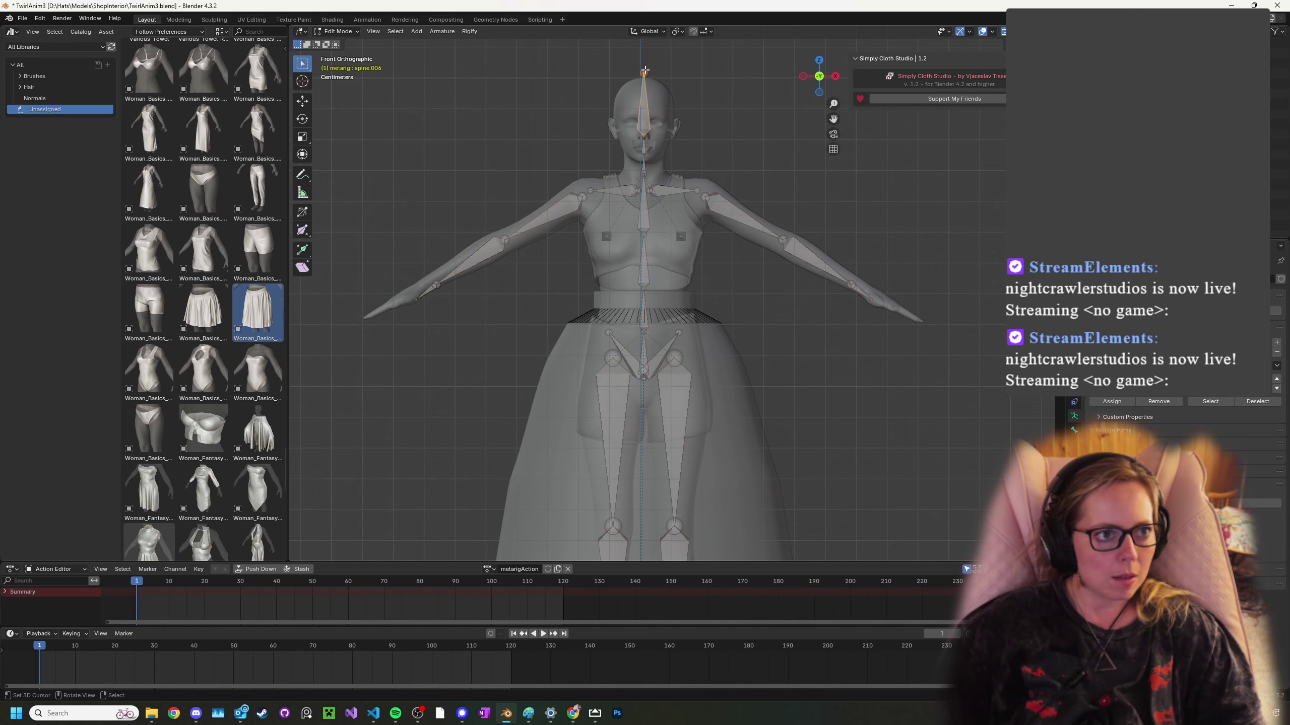
key(g)
key(z)
click(641, 88)
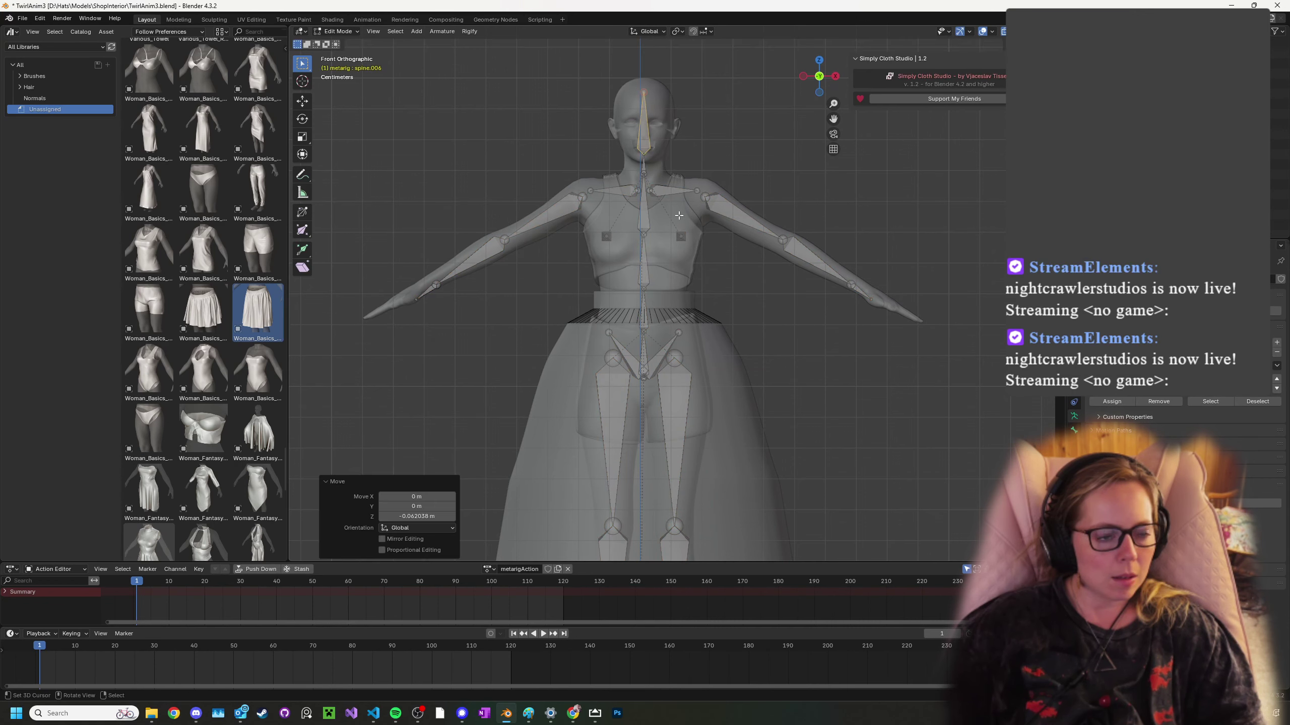
scroll(678, 305, down, 5)
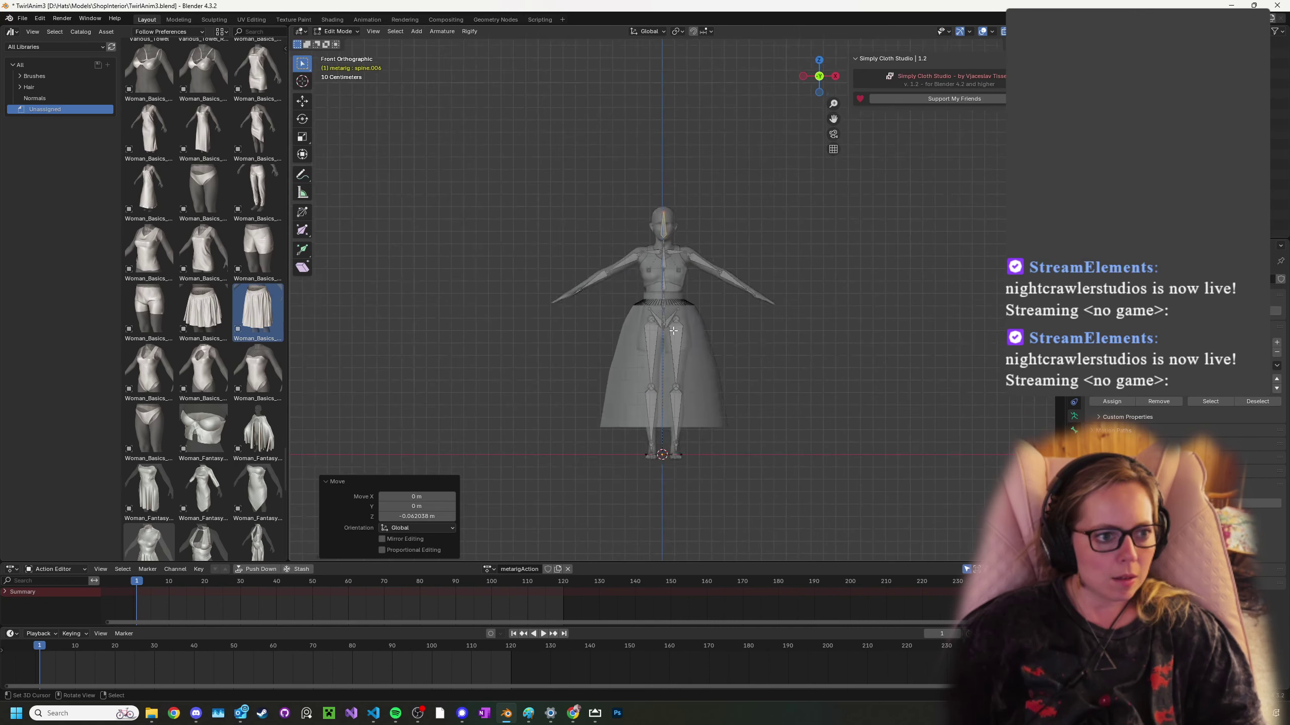
scroll(673, 330, up, 4)
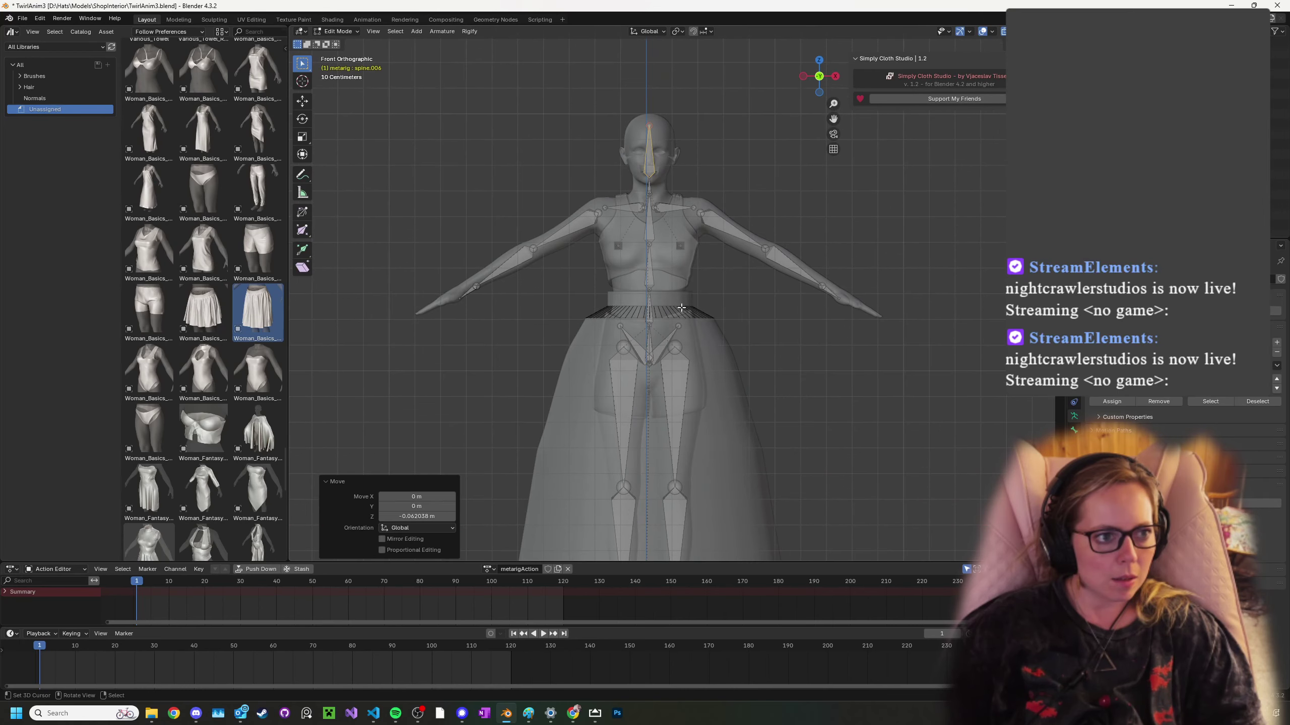
scroll(682, 307, up, 1)
- Return to Object Mode and apply all transforms to the metarig
key(Tab)
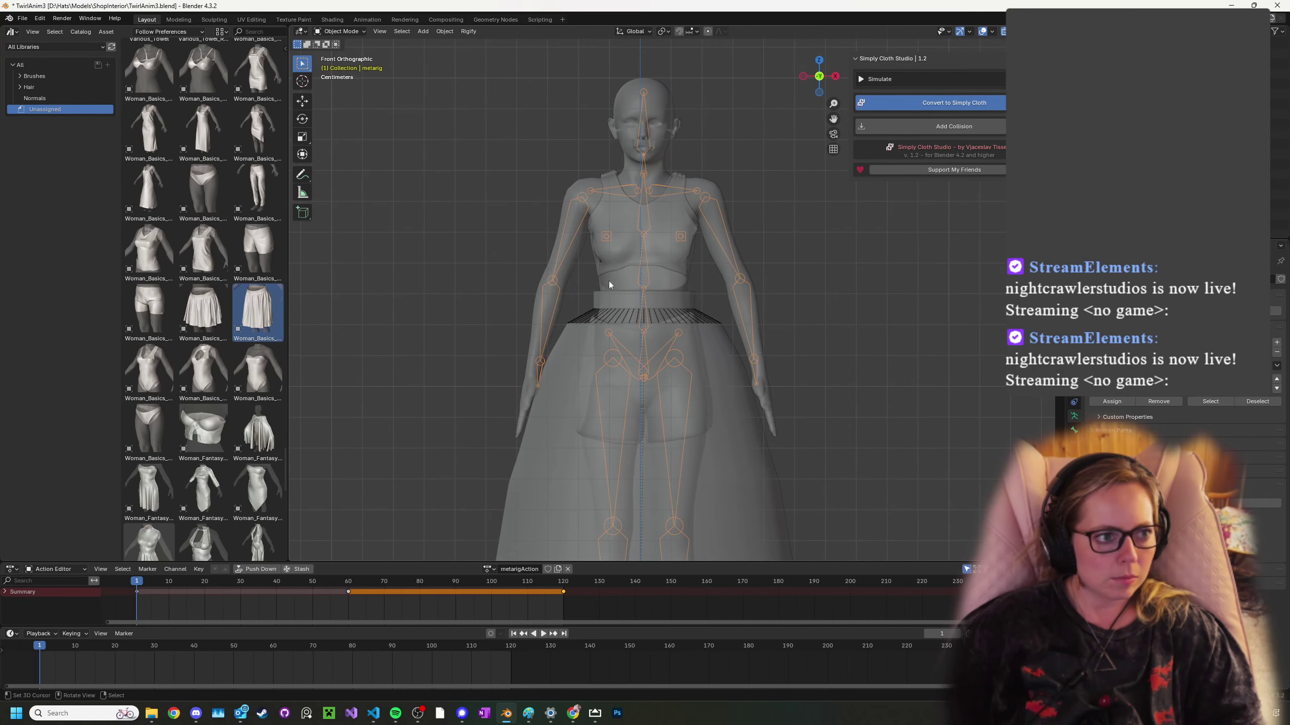
key(ctrl+a)
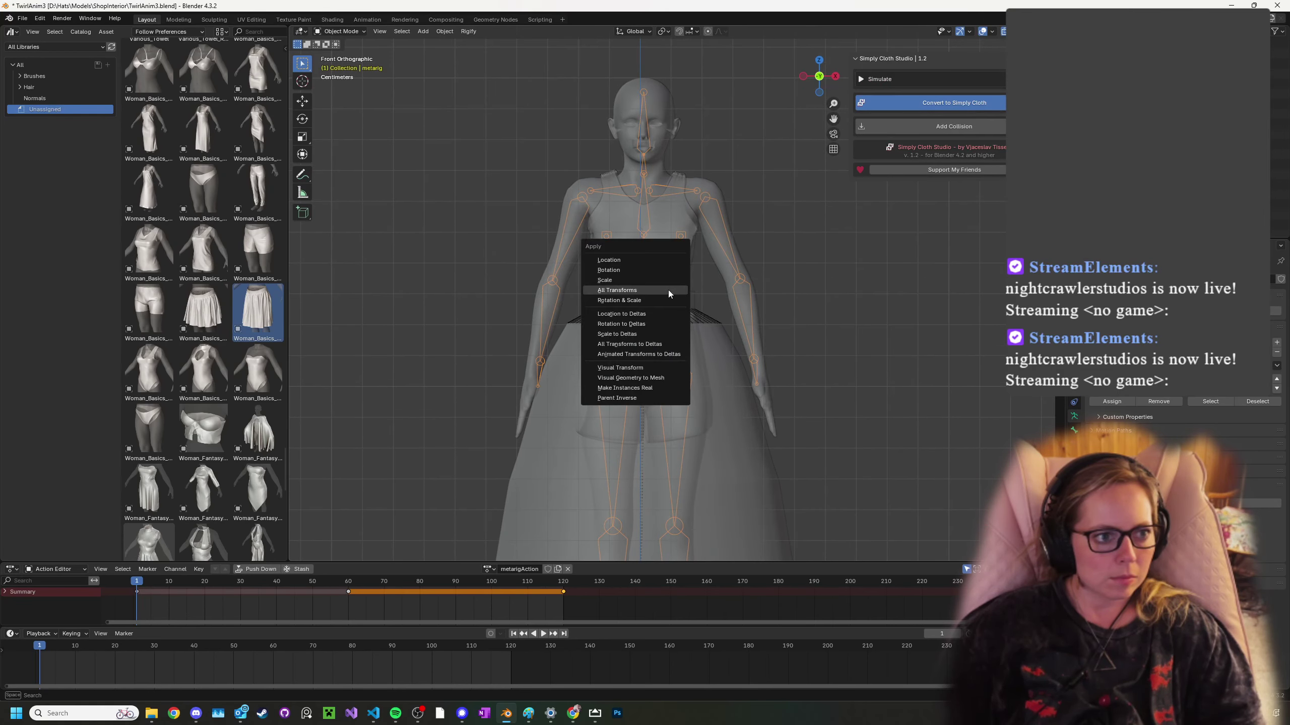
click(668, 291)
- Parent the body mesh to the metarig using Armature Deform with automatic weights
click(683, 183)
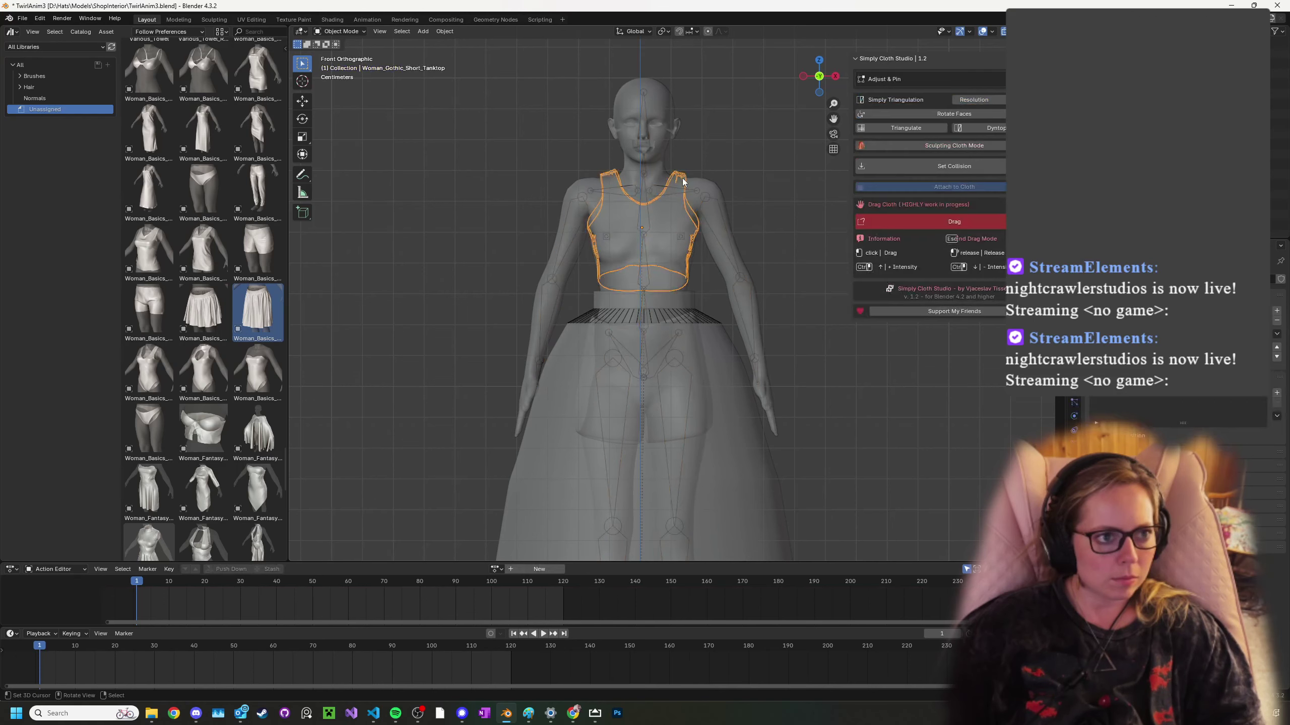
shift+click(707, 192)
shift+click(672, 191)
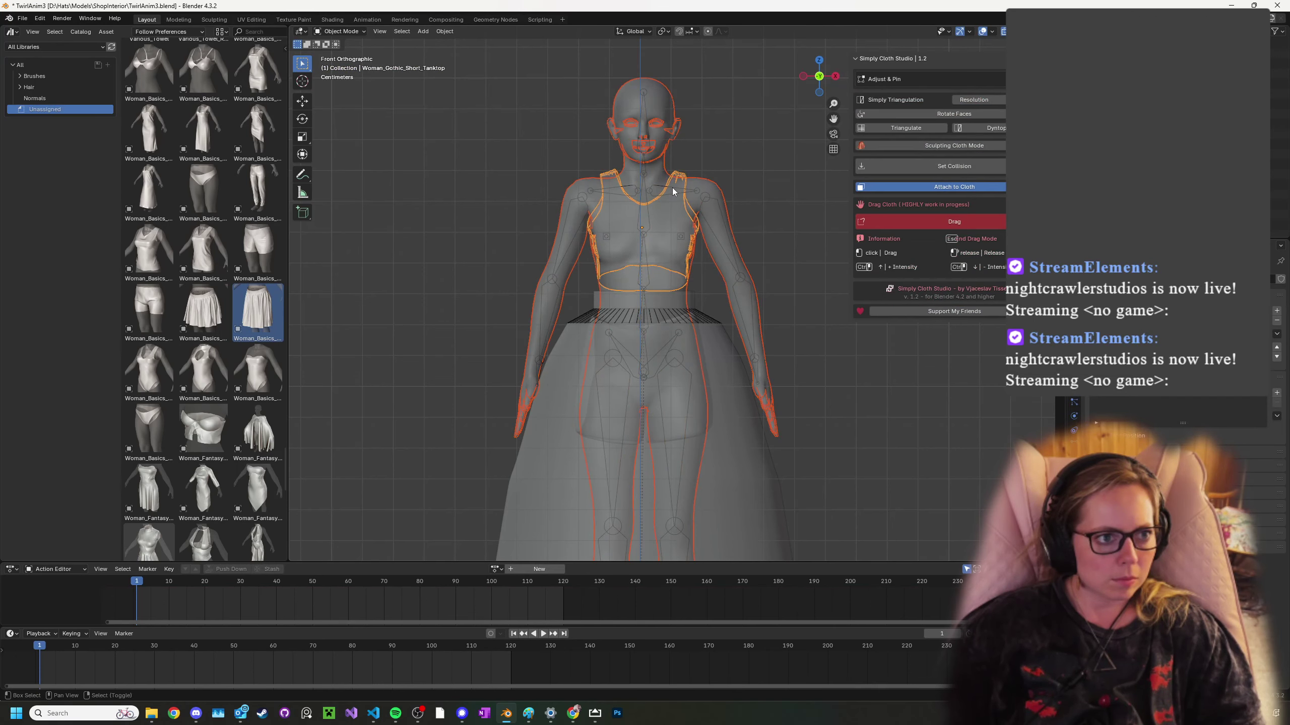
click(701, 188)
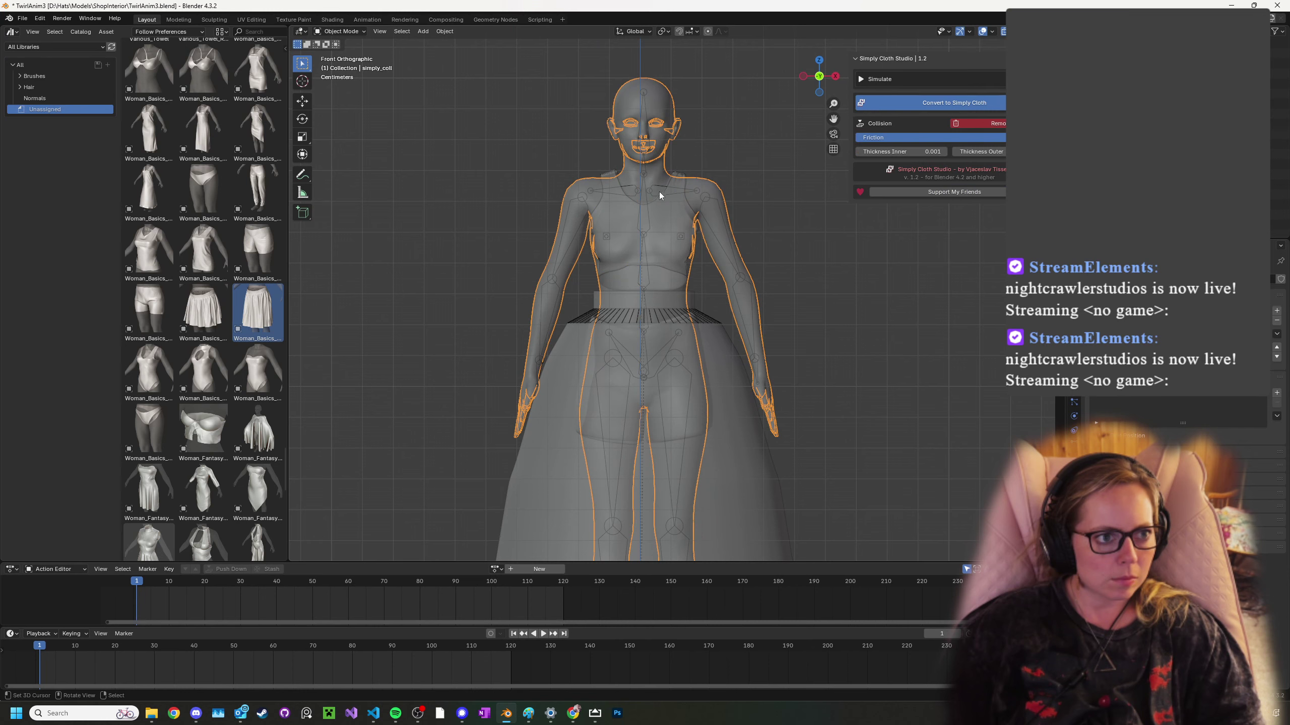
click(642, 115)
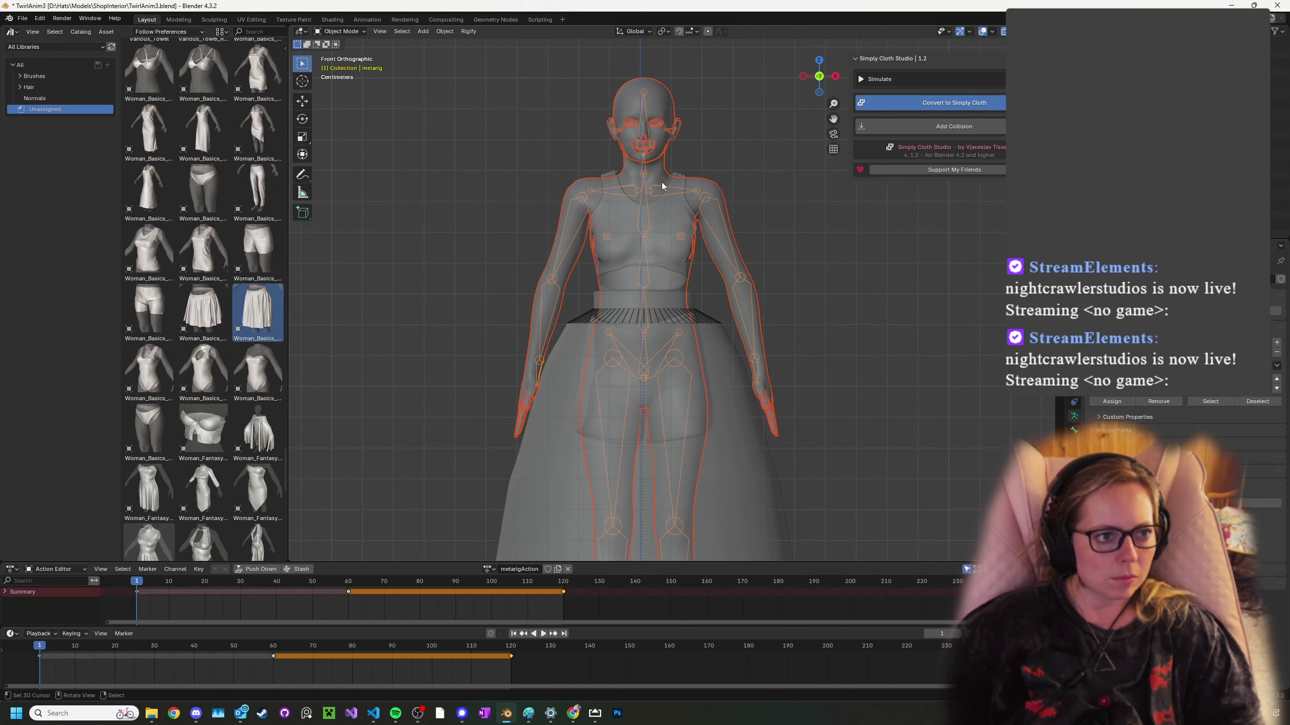
key(ctrl+p)
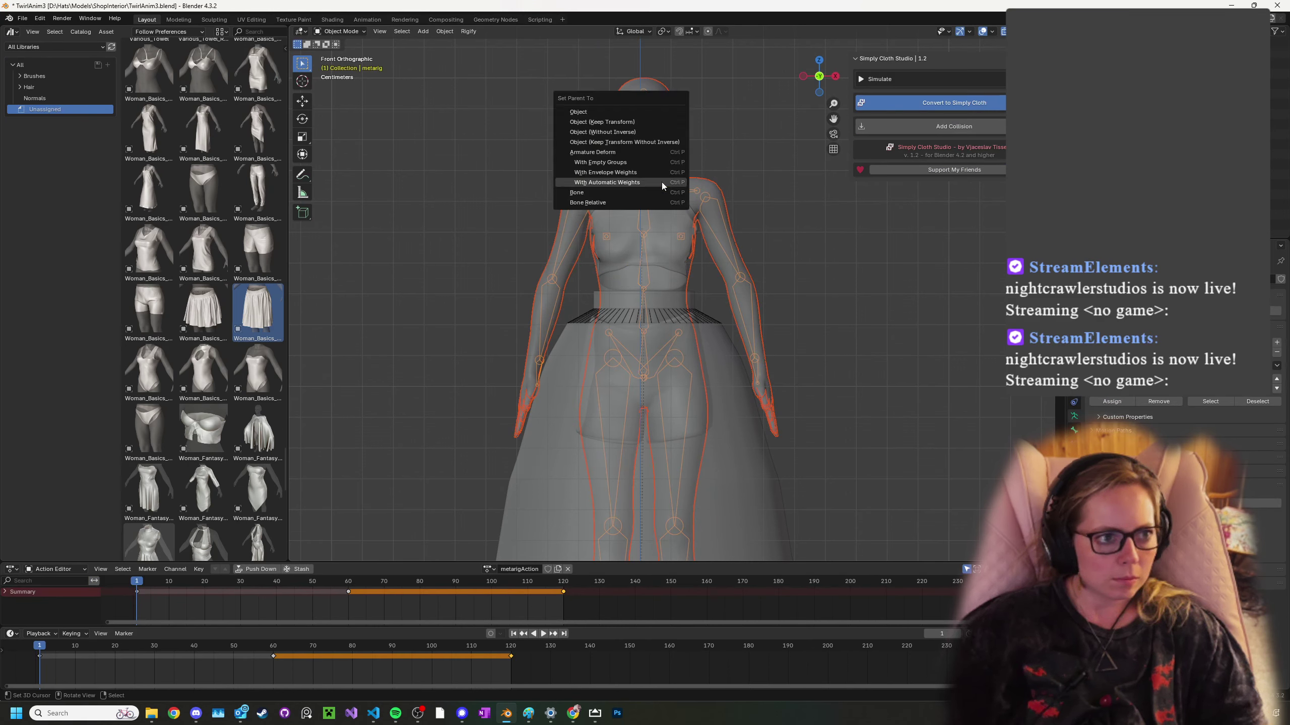
click(661, 182)
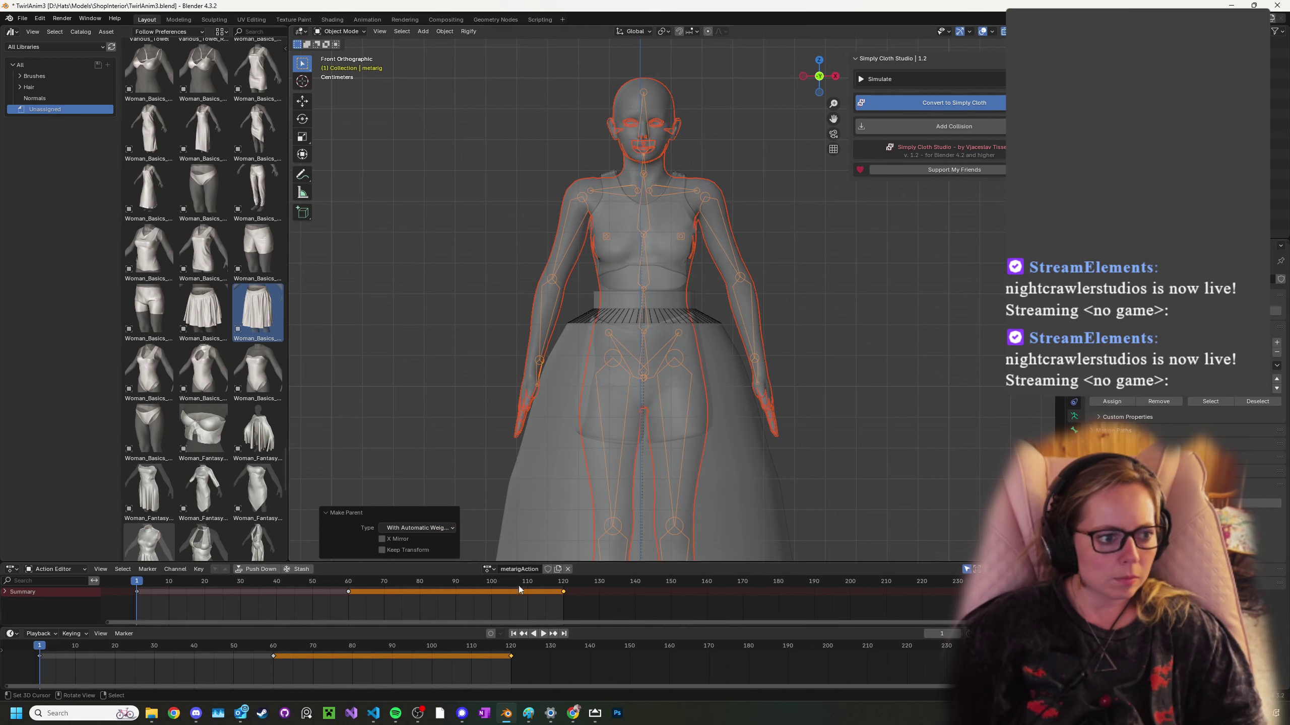
- Play the spin animation and check how body, rig and skirt turn from the front and above
click(514, 634)
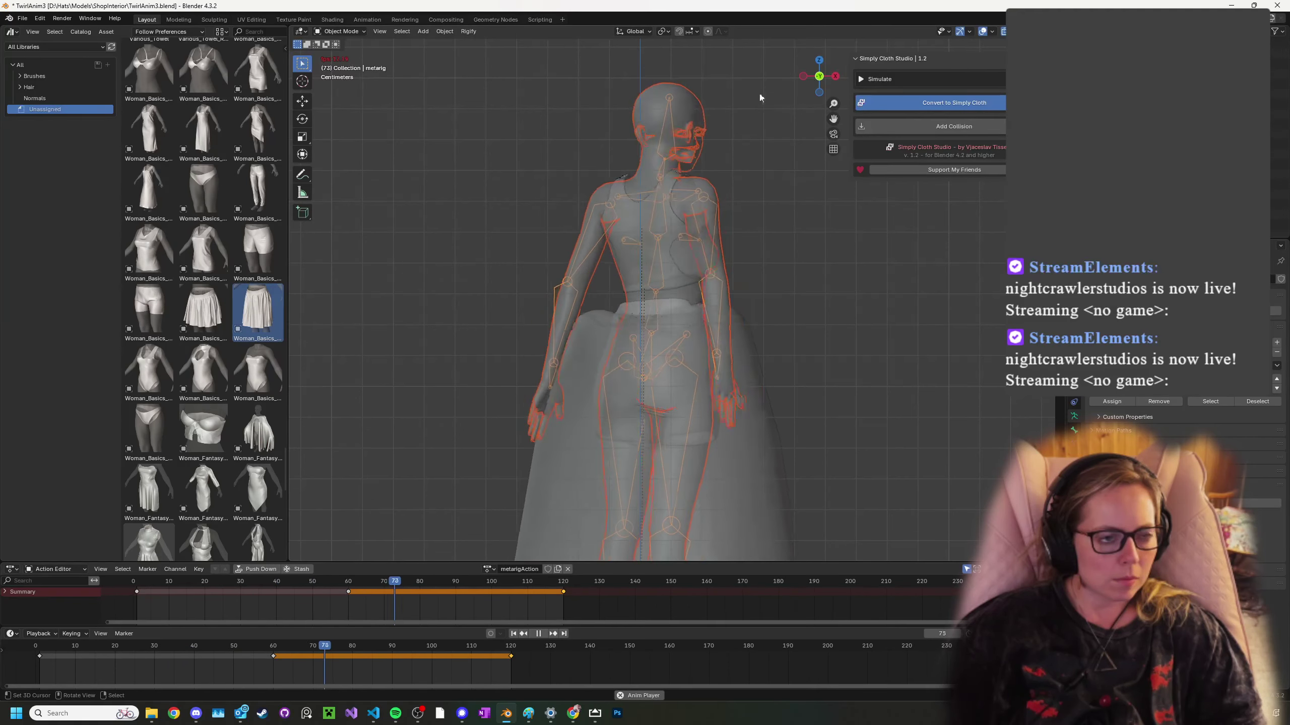
middle_drag(759, 96, 743, 198)
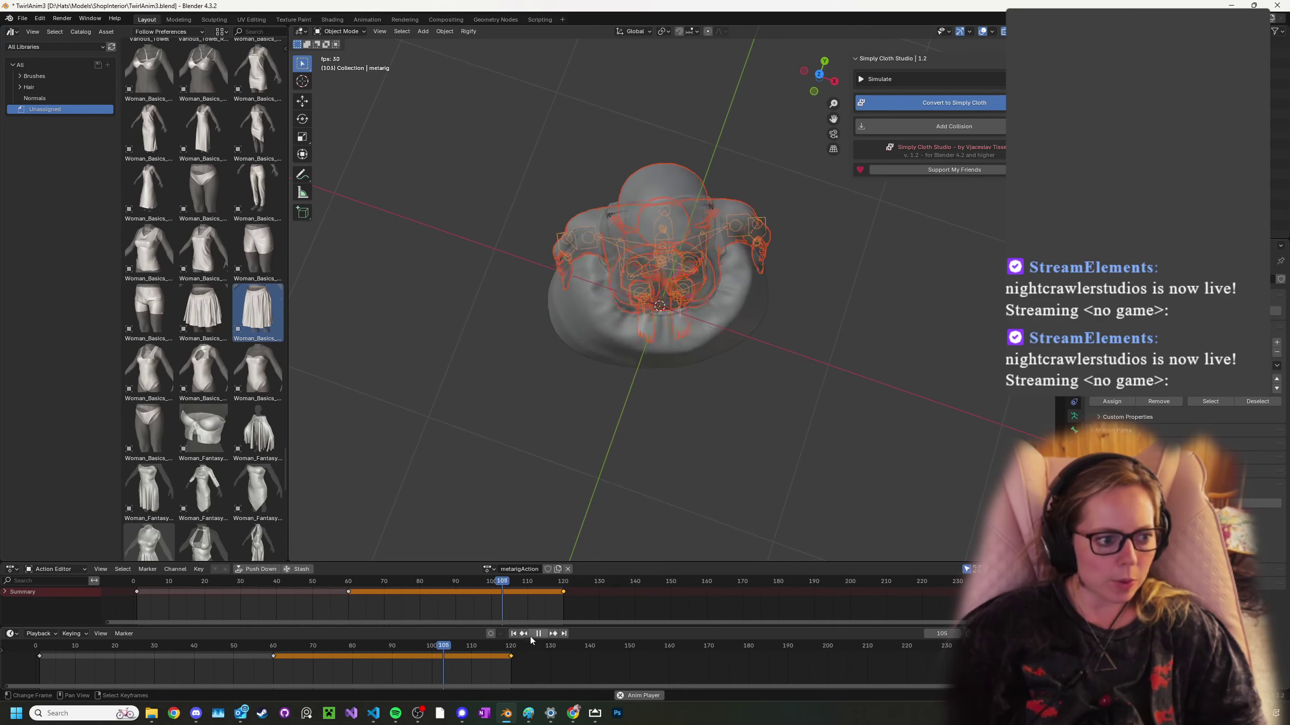
middle_drag(652, 352, 671, 279)
scroll(671, 280, down, 3)
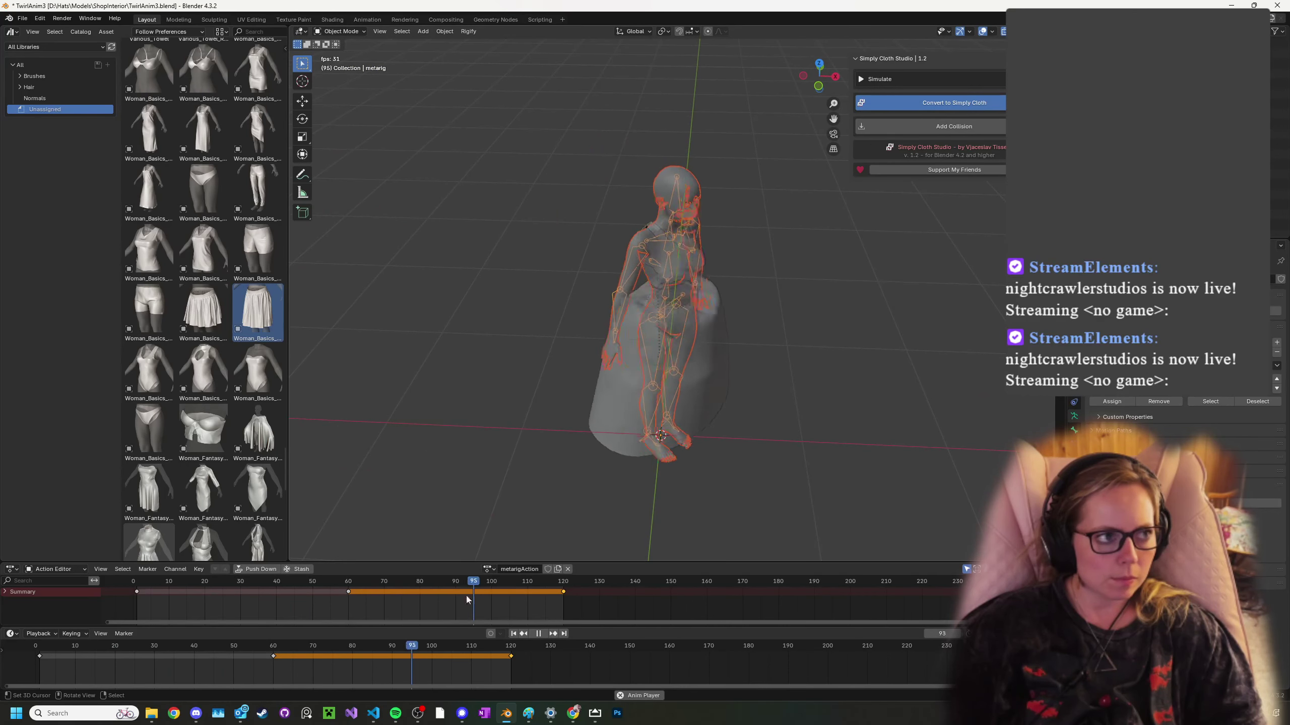
click(539, 634)
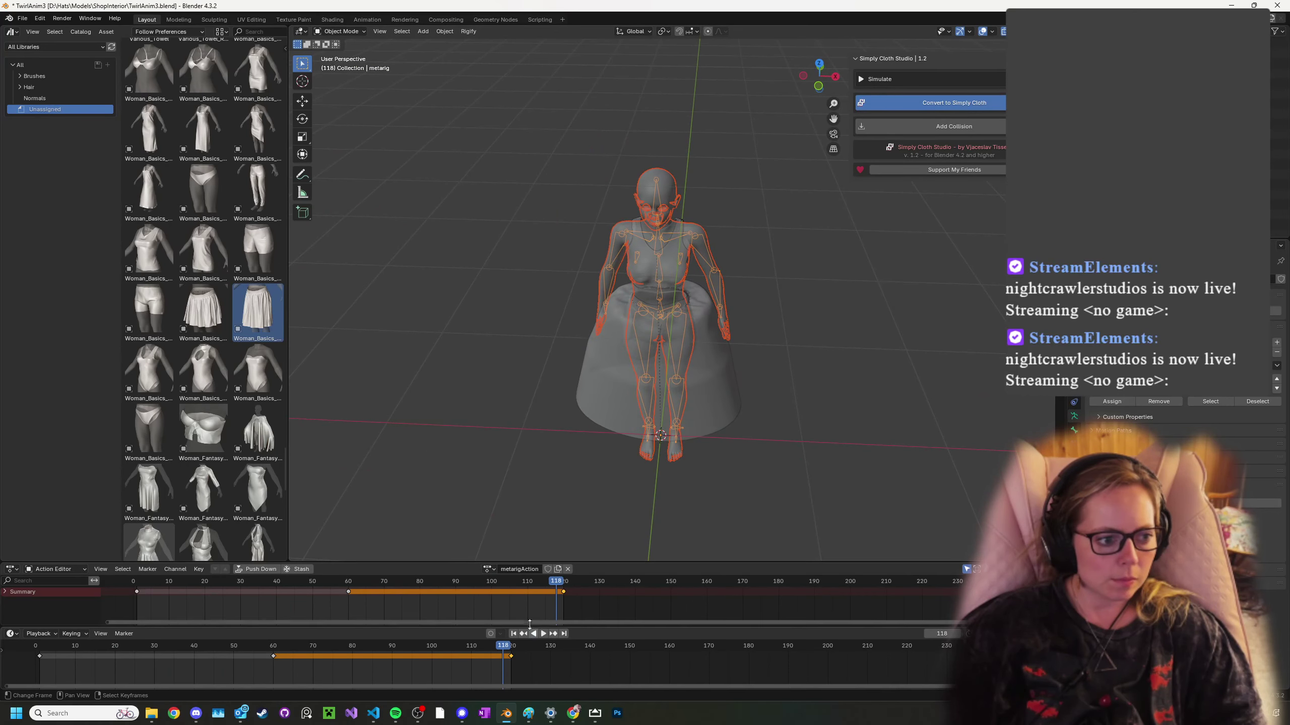
- Assign the existing Spin action to the metarig and return to frame 1
click(489, 569)
click(493, 594)
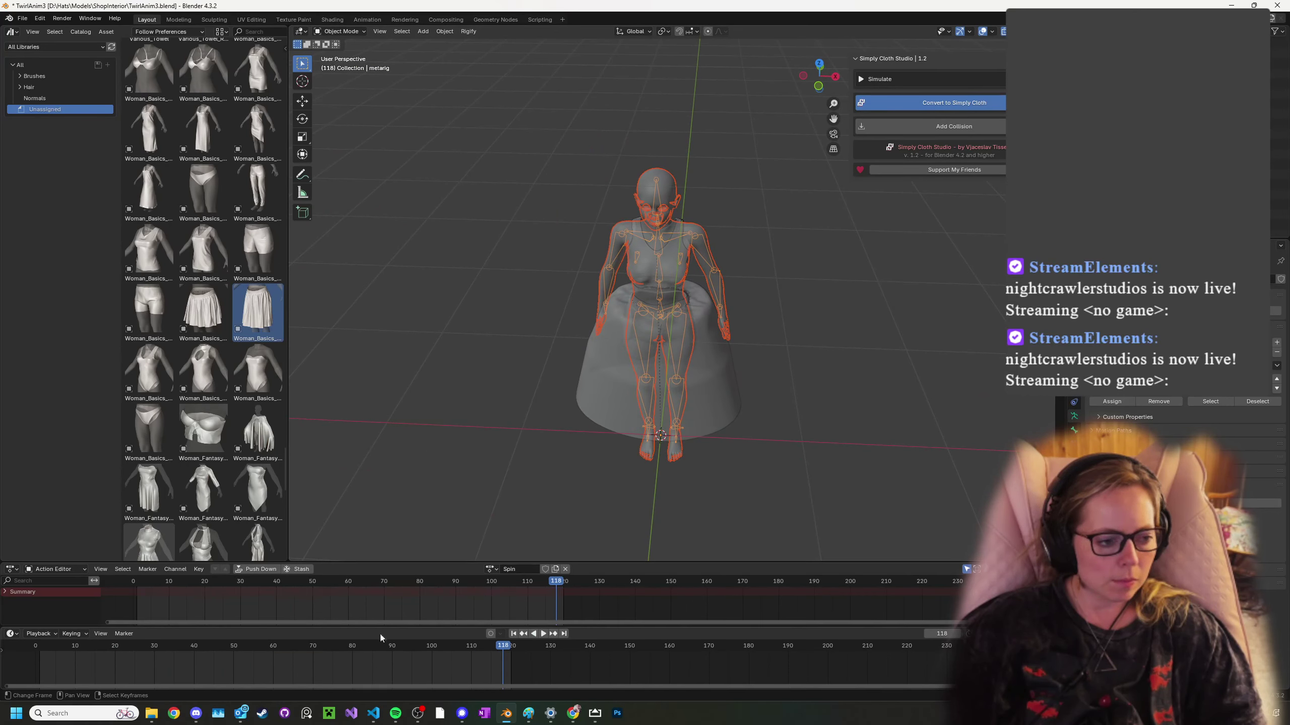
key(space)
drag(140, 602, 137, 602)
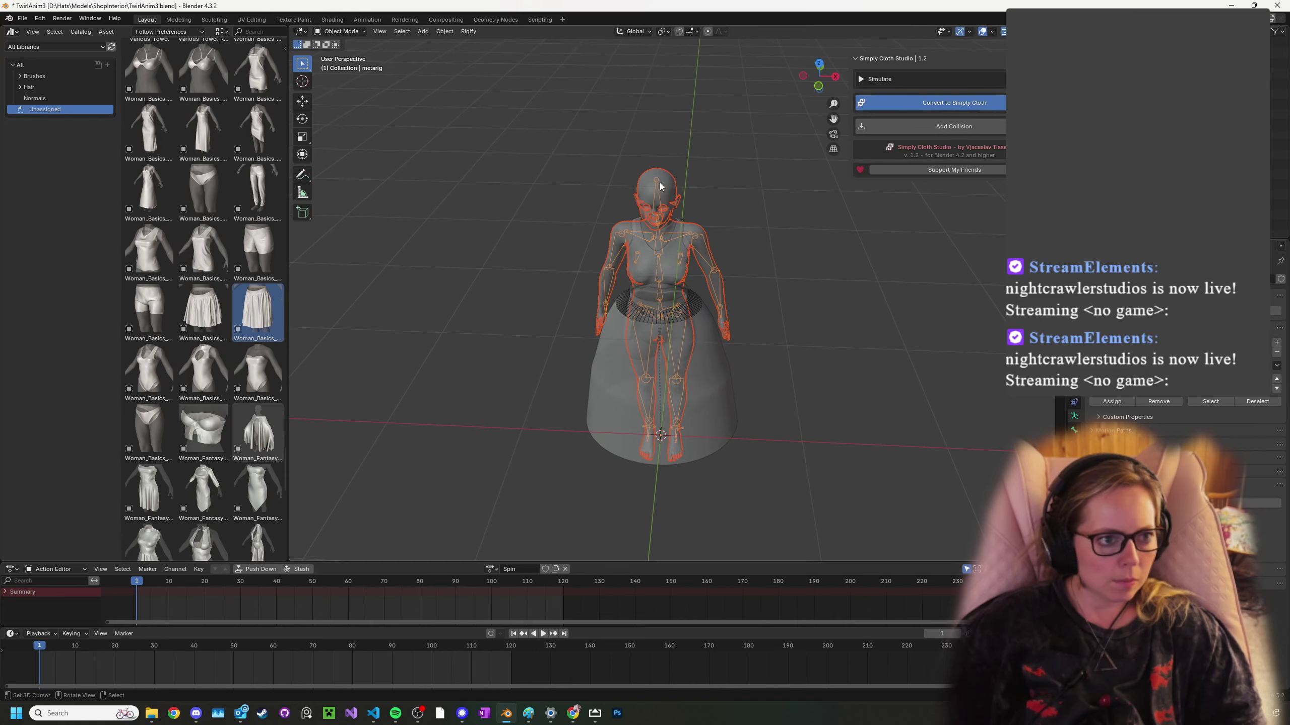
- Switch the metarig from Object Mode to Pose Mode
key(h)
middle_drag(818, 386, 835, 340)
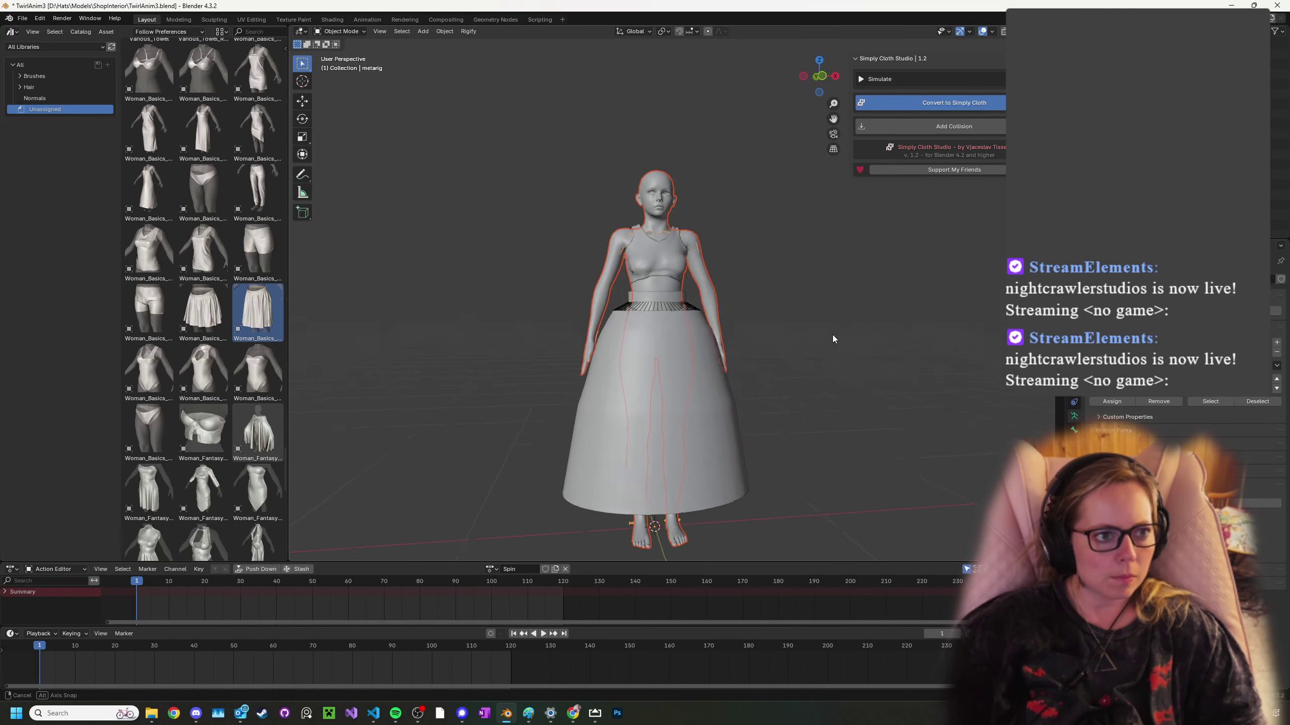
click(348, 64)
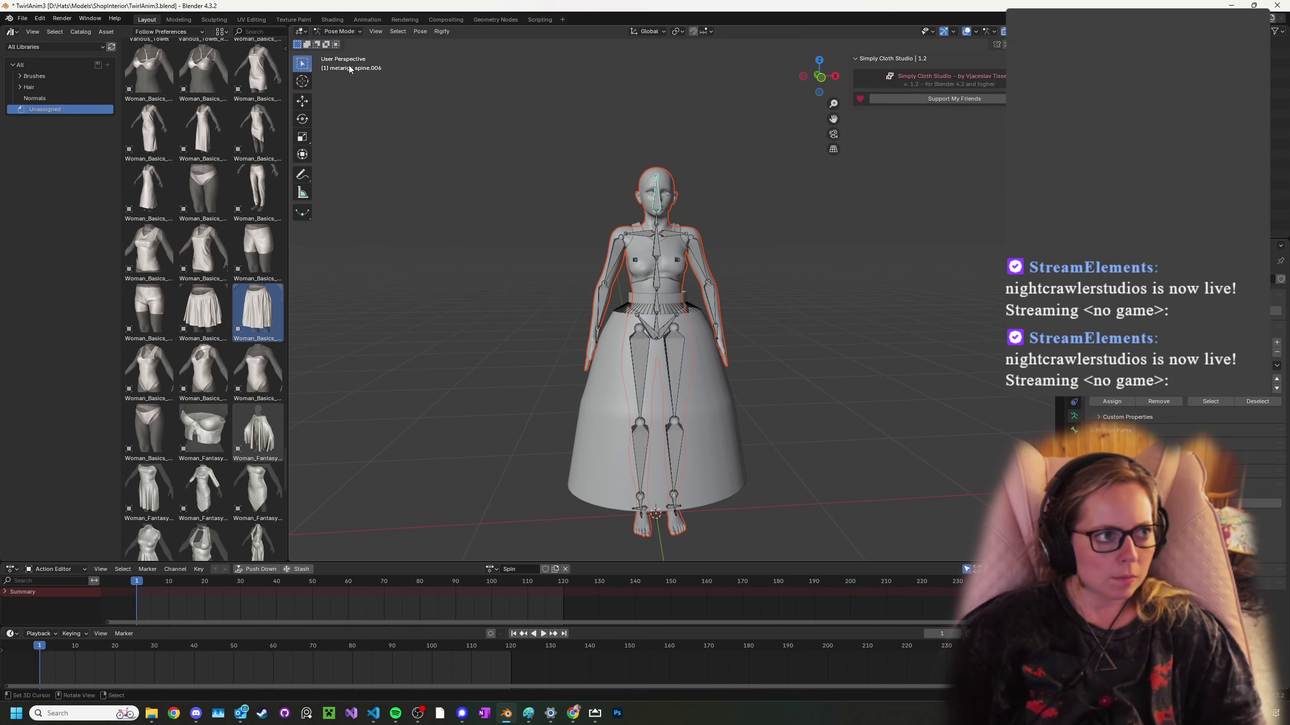
- Try rotating the lower spine bone and both thigh bones about the global Z axis
click(657, 303)
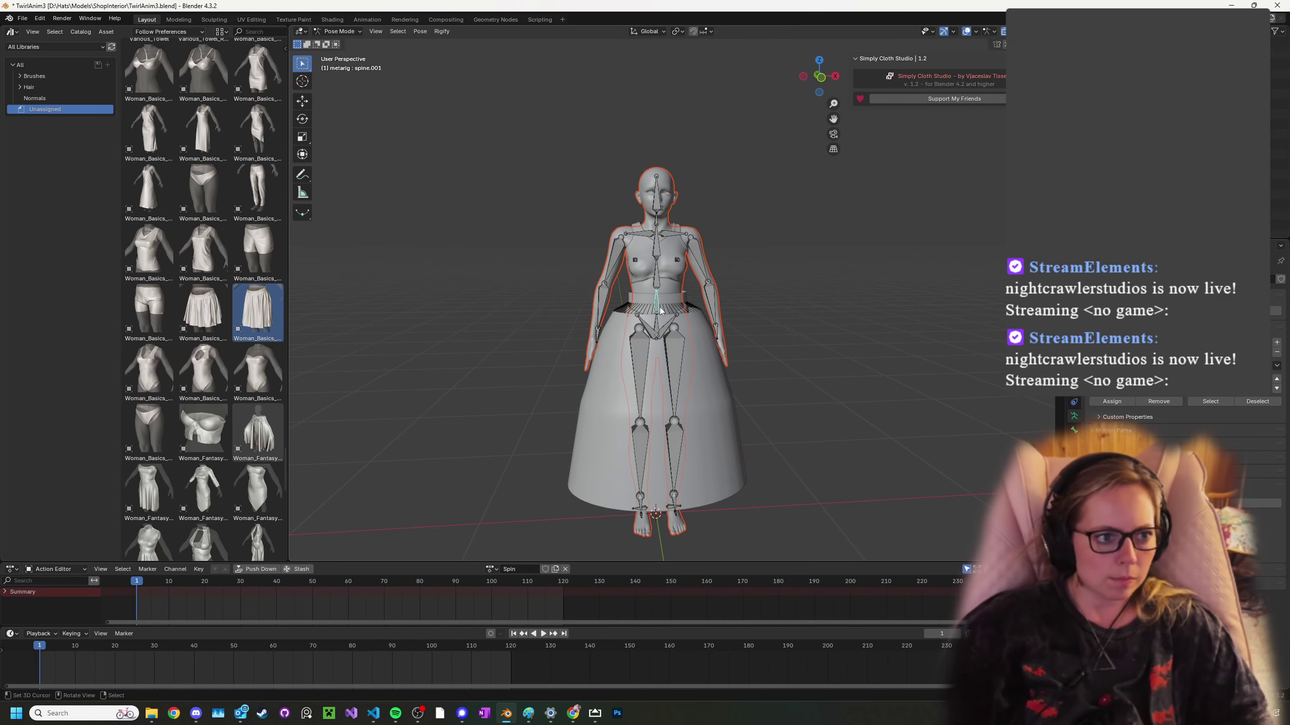
key(r)
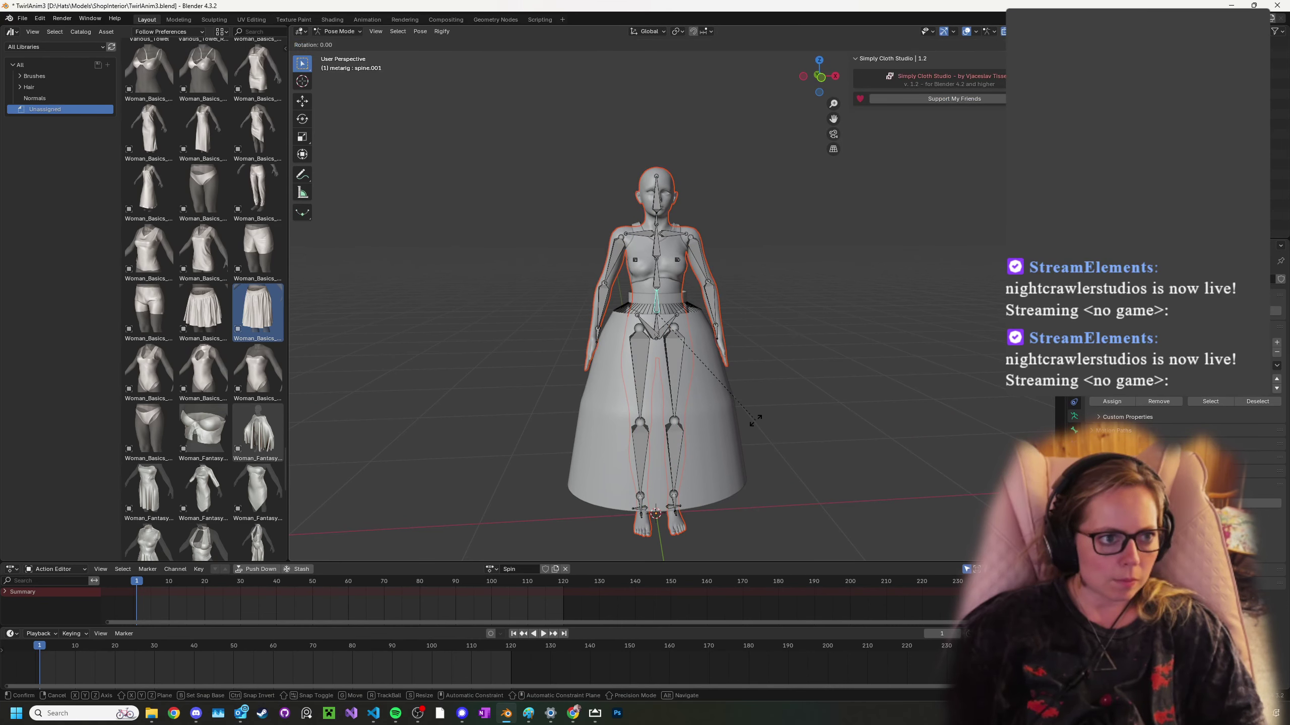
key(z)
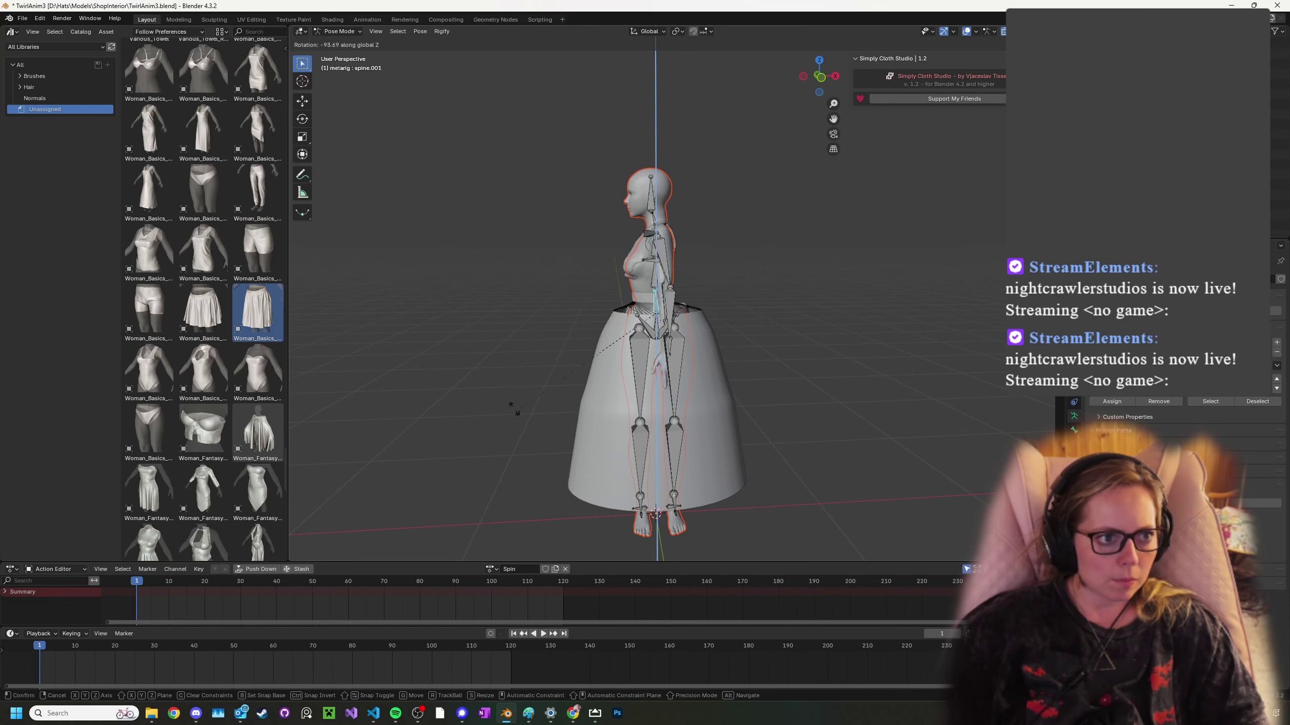
key(Escape)
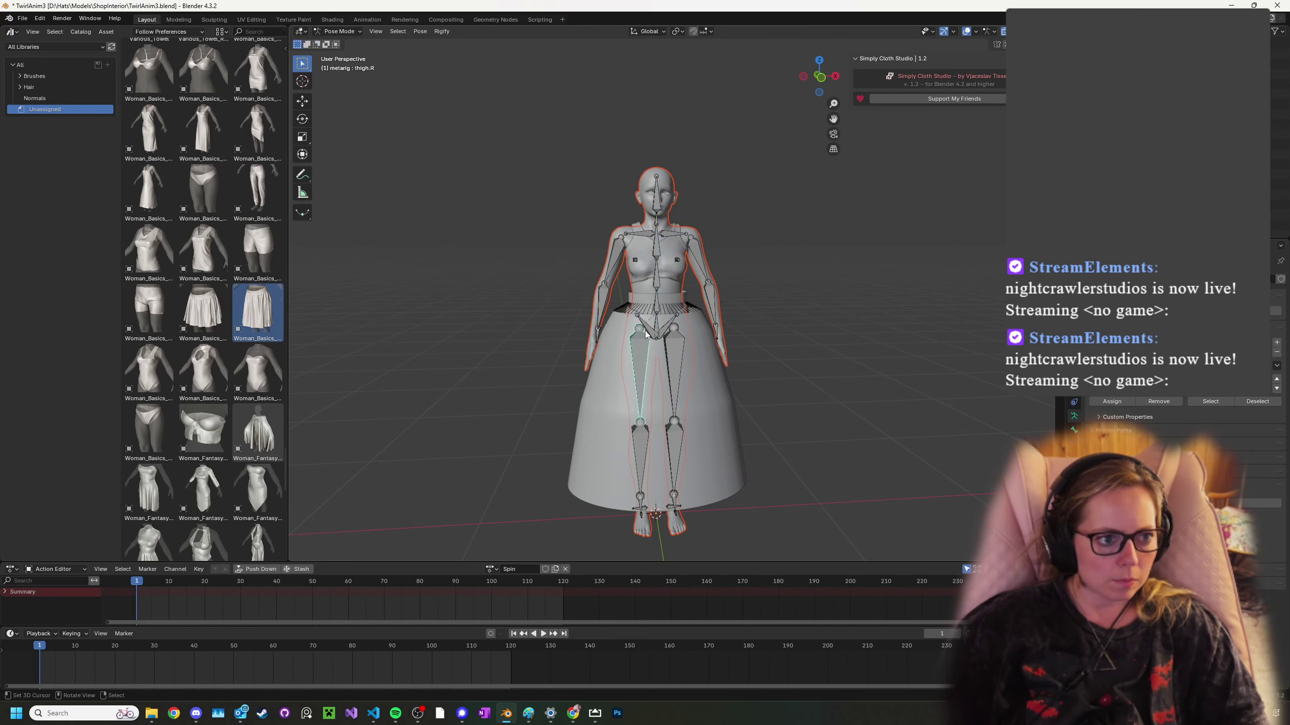
key(r)
key(z)
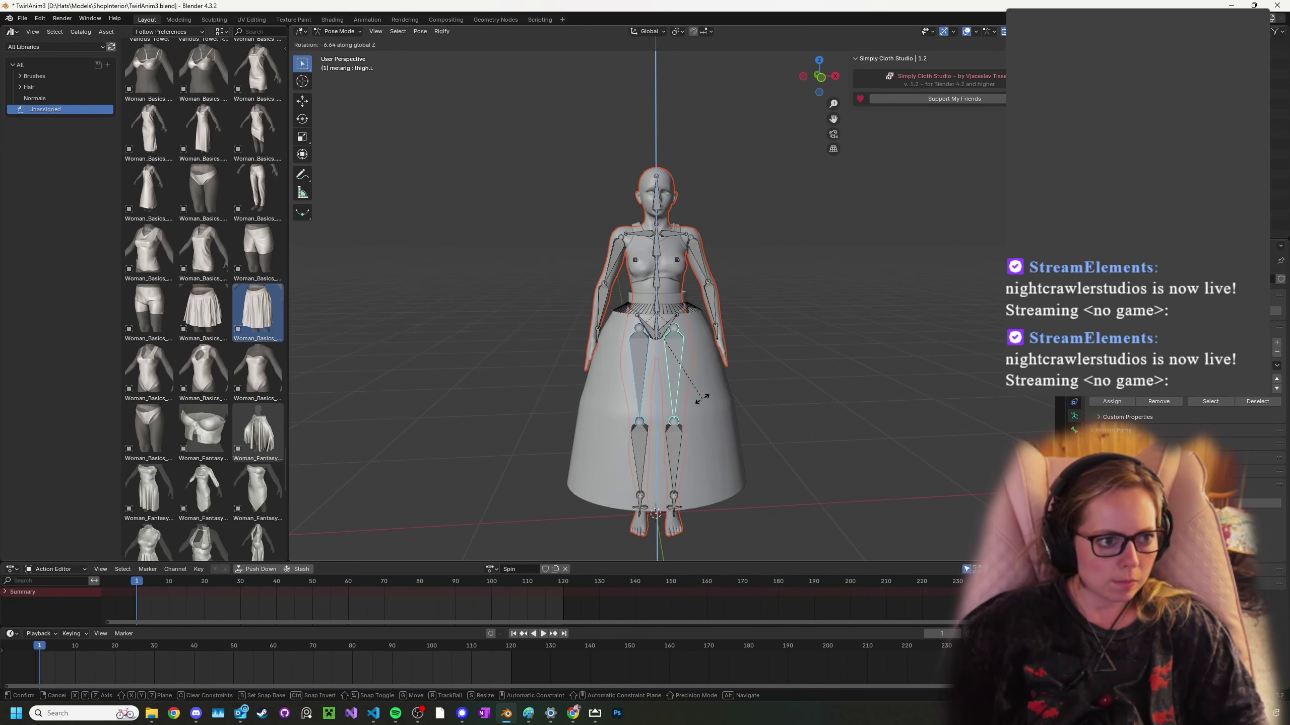
key(Escape)
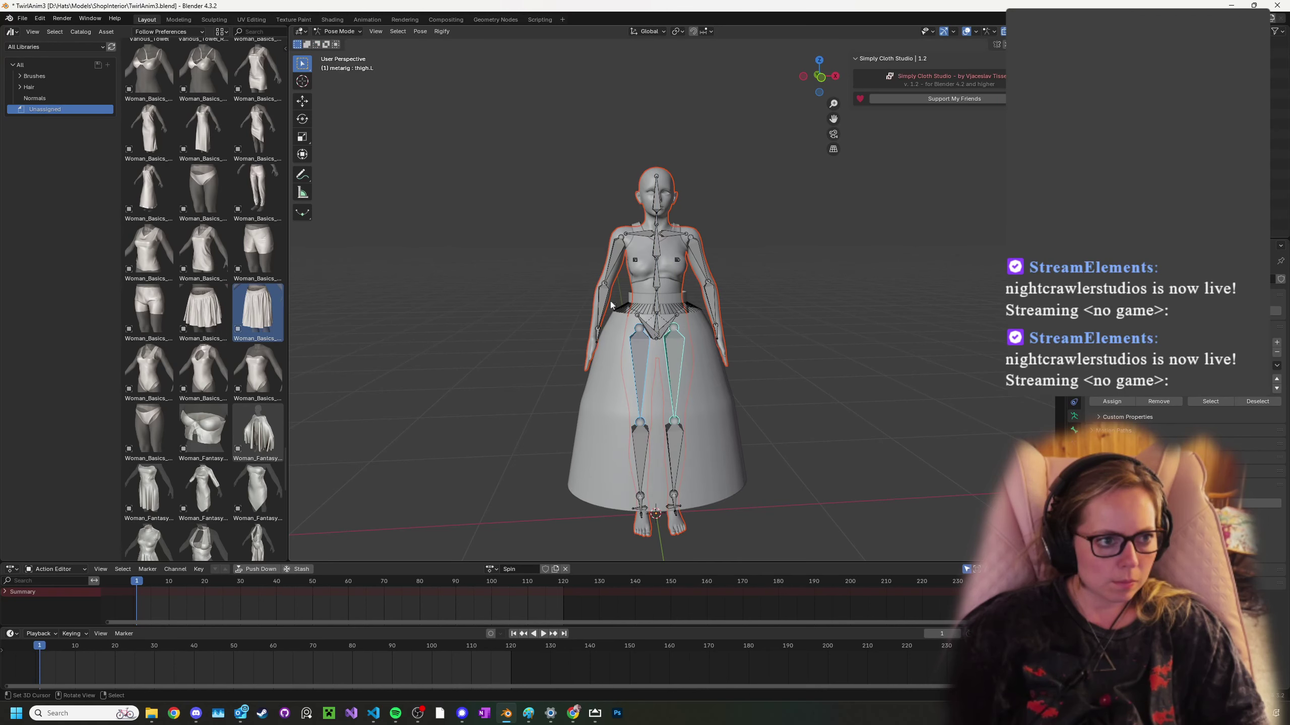
- Select all bones of the metarig and insert a keyframe at frame 1
middle_drag(614, 269, 648, 333)
key(a)
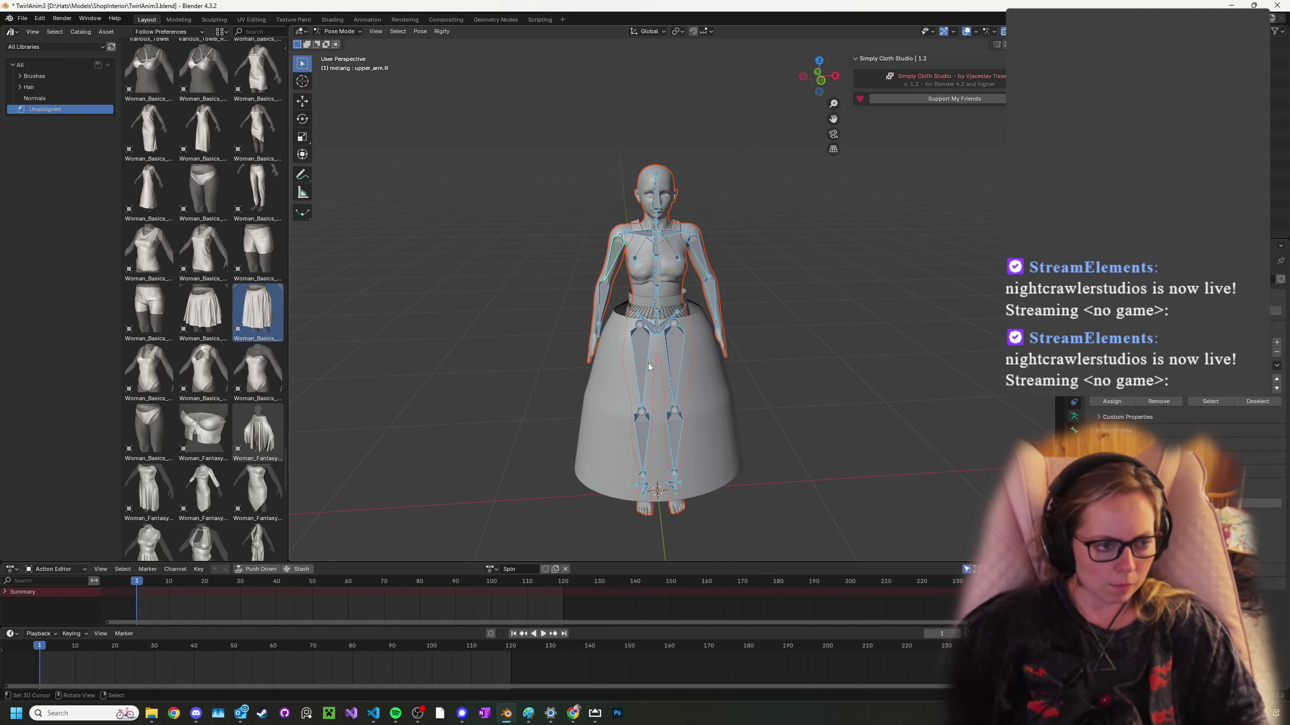
key(i)
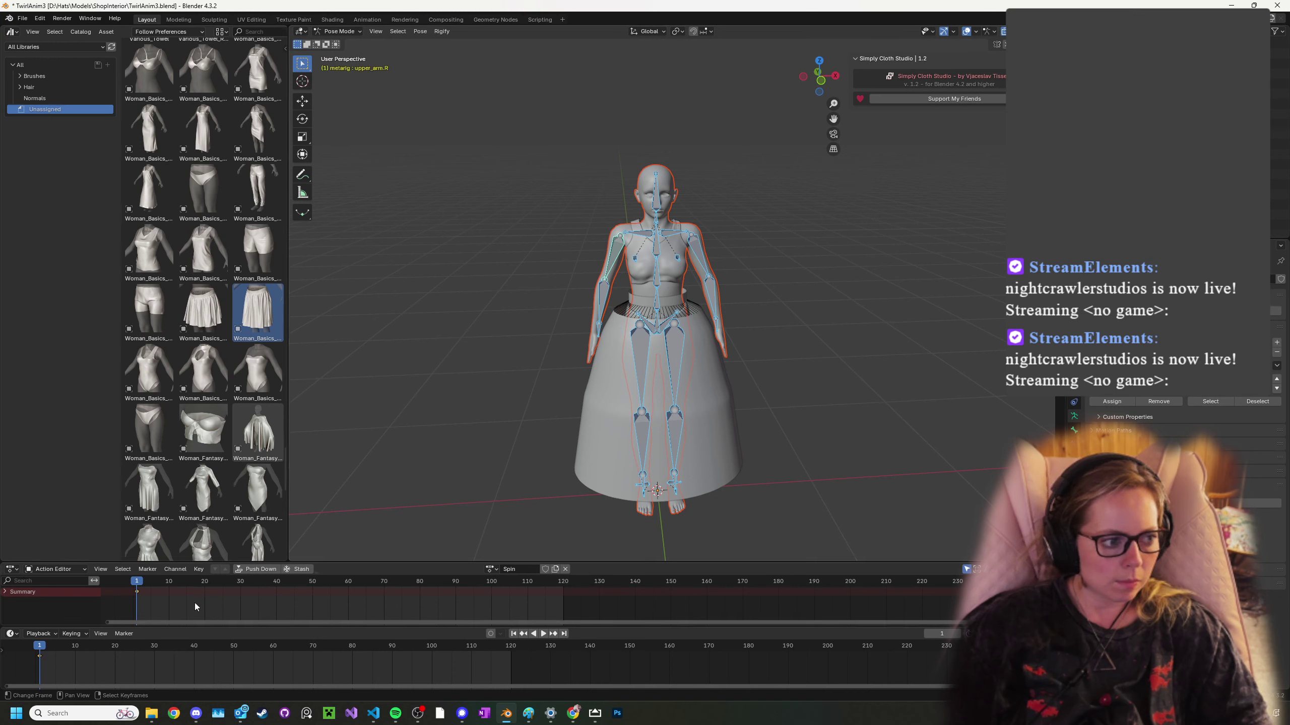
- Try rotating all bones about -54.7° around the global Z axis at frame 0
key(space)
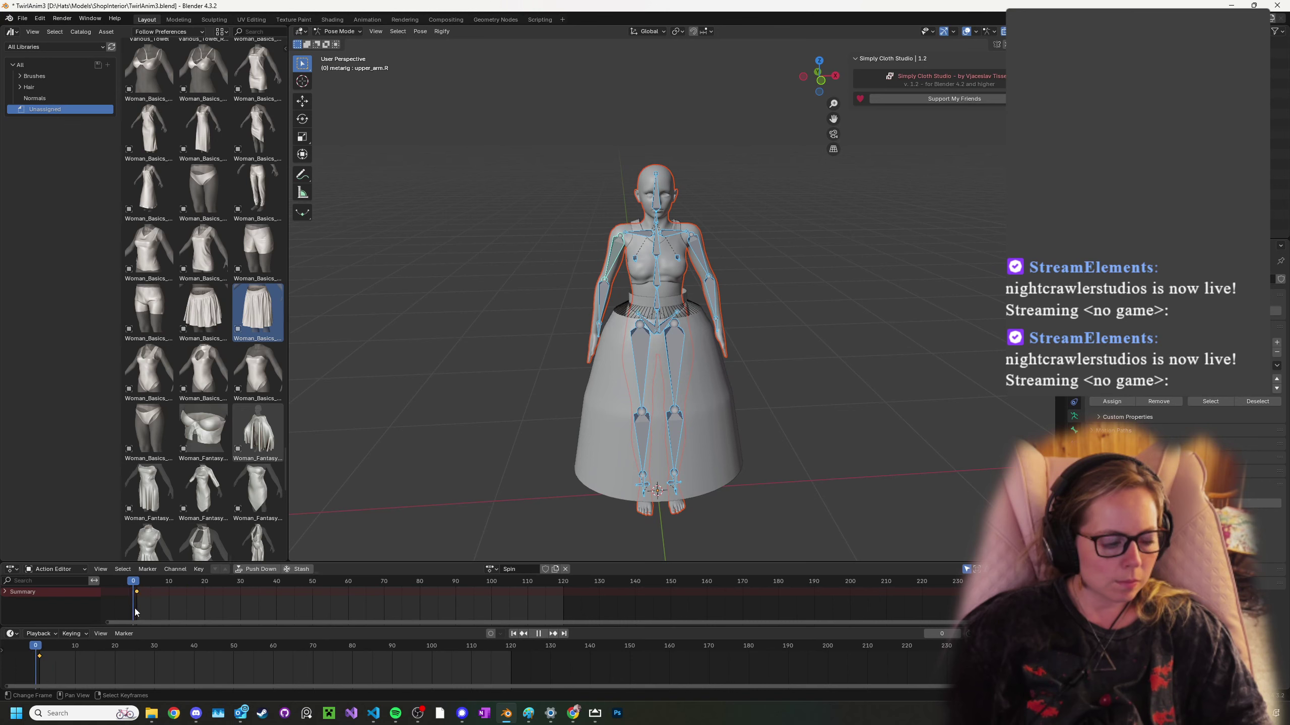
click(658, 303)
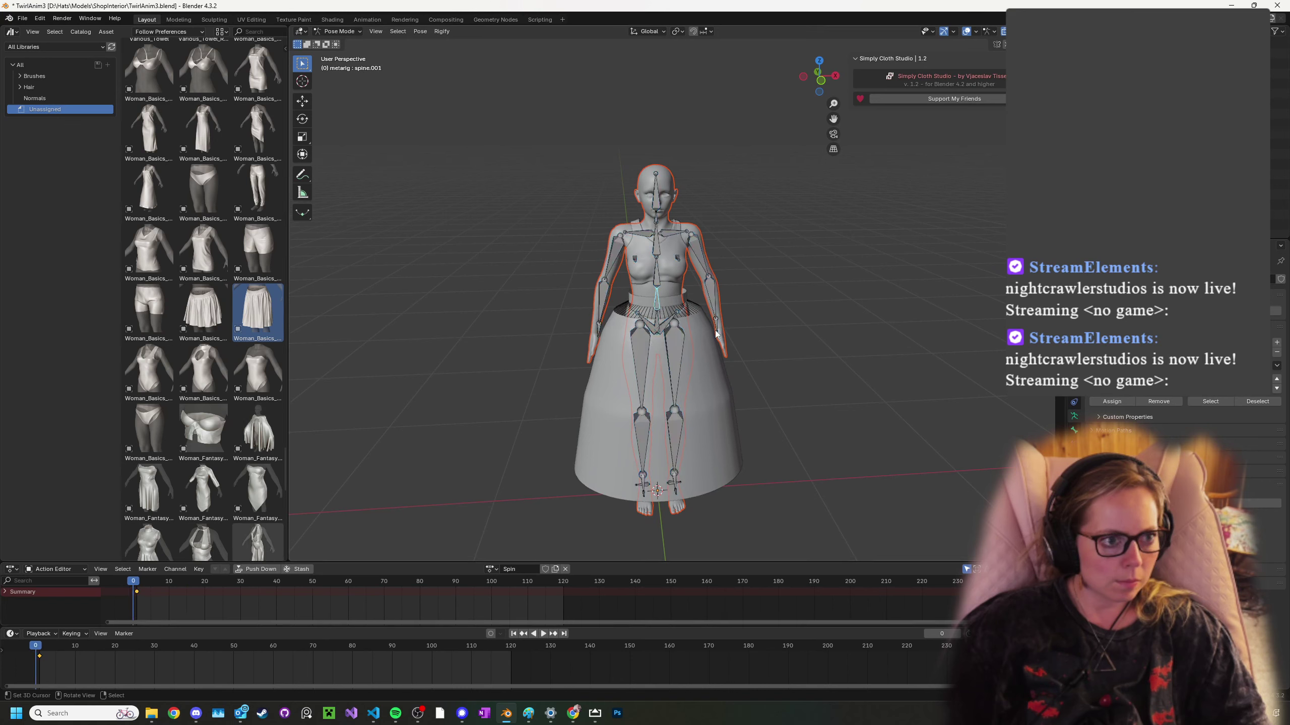
key(a)
key(r)
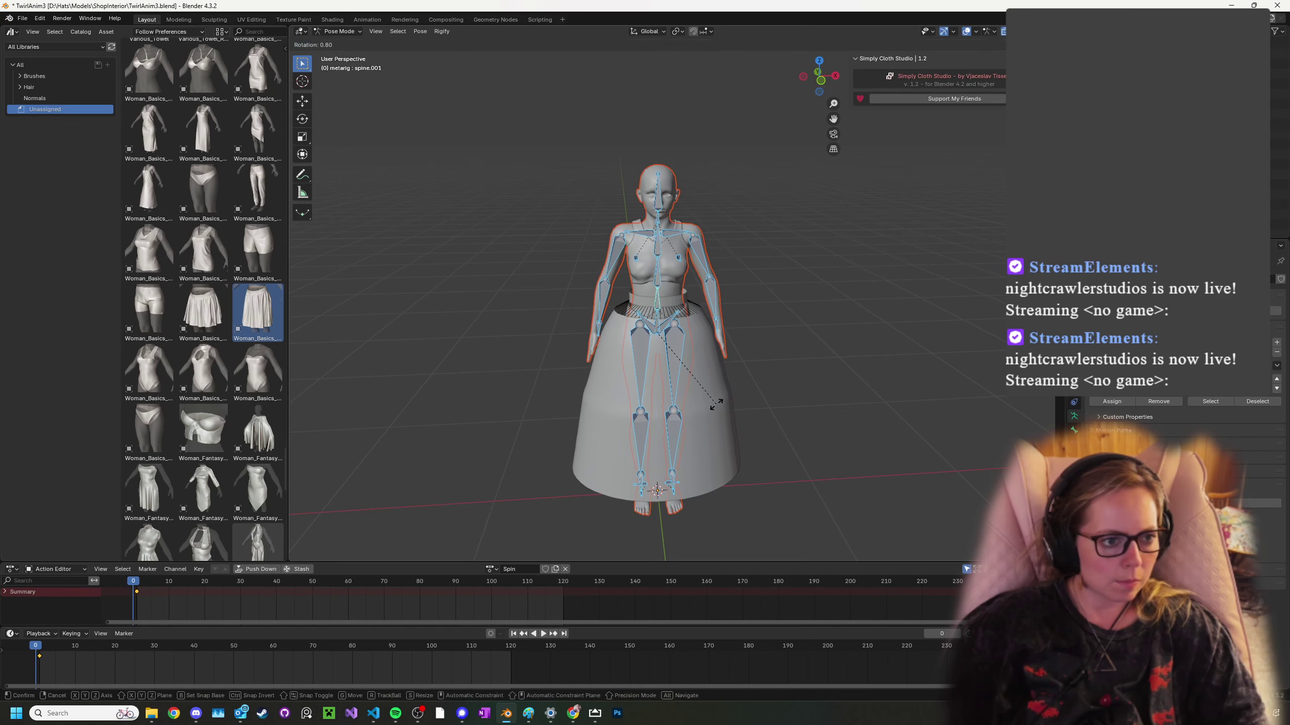
key(z)
key(Escape)
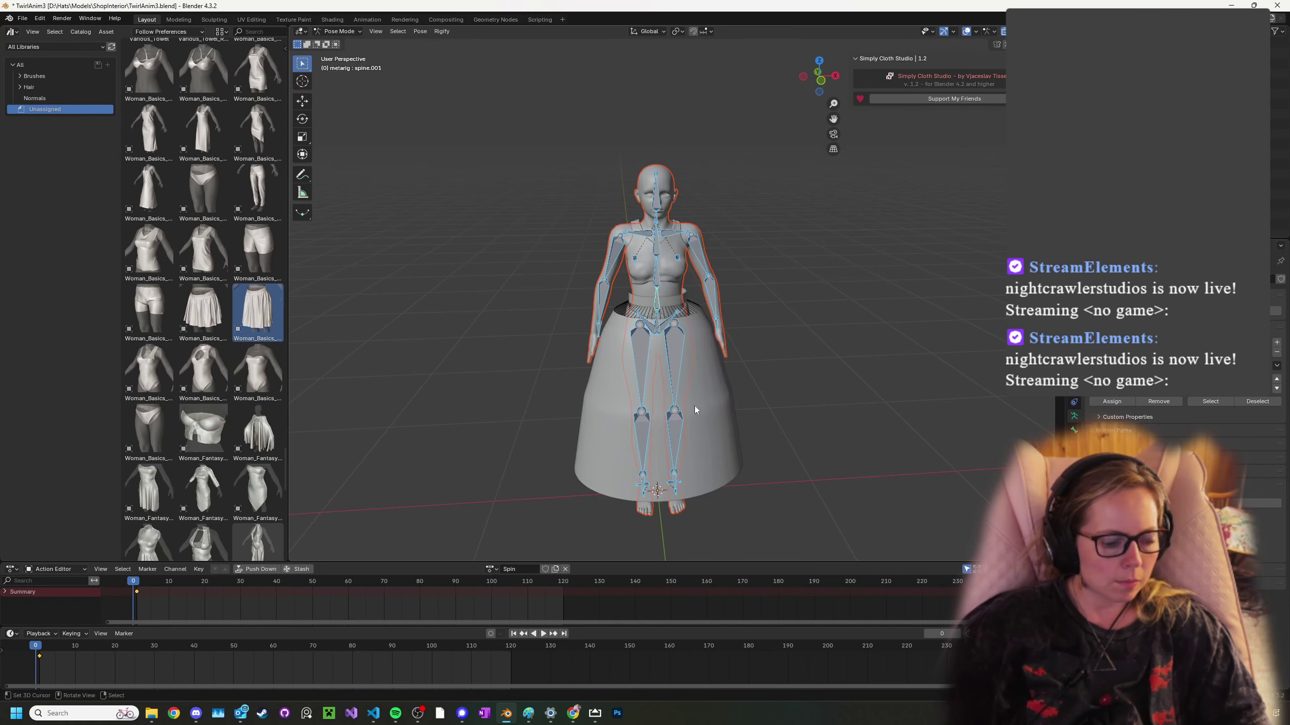
key(r)
key(z)
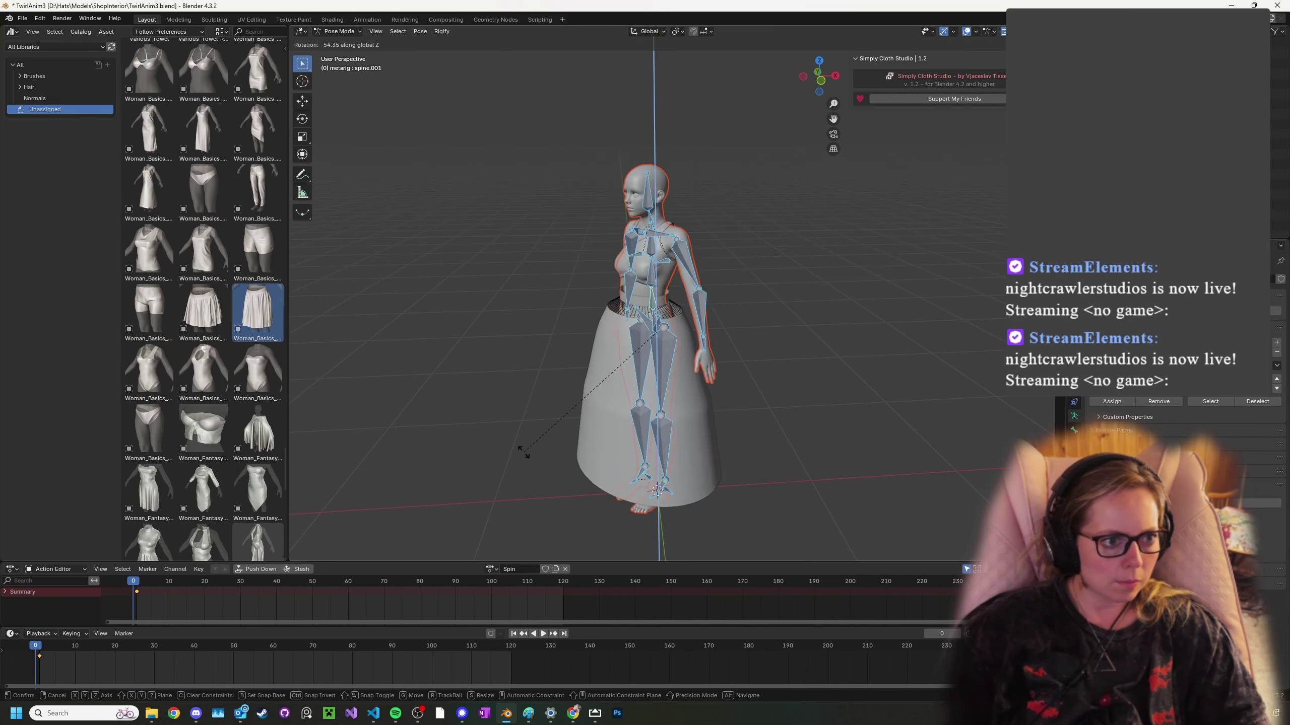
click(524, 454)
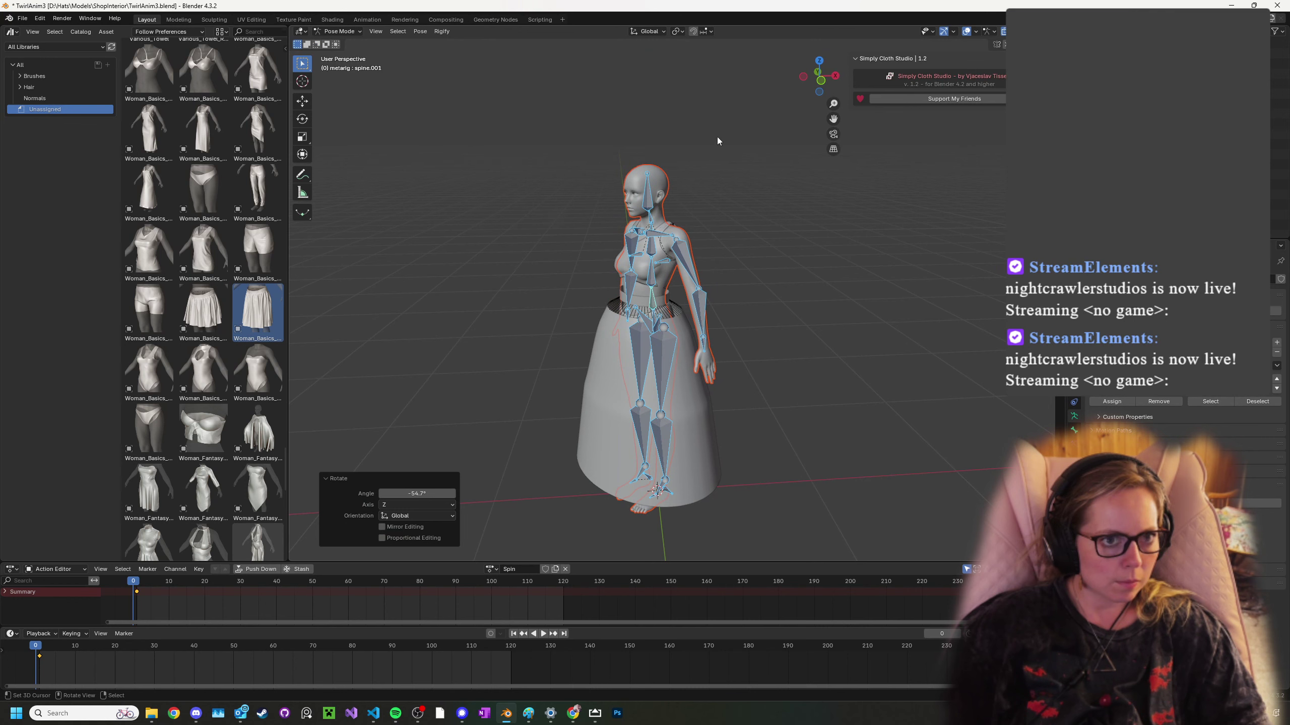
- Play the animation up to frame 80 and try rotating all bones around the global Z axis during and after playback
click(542, 634)
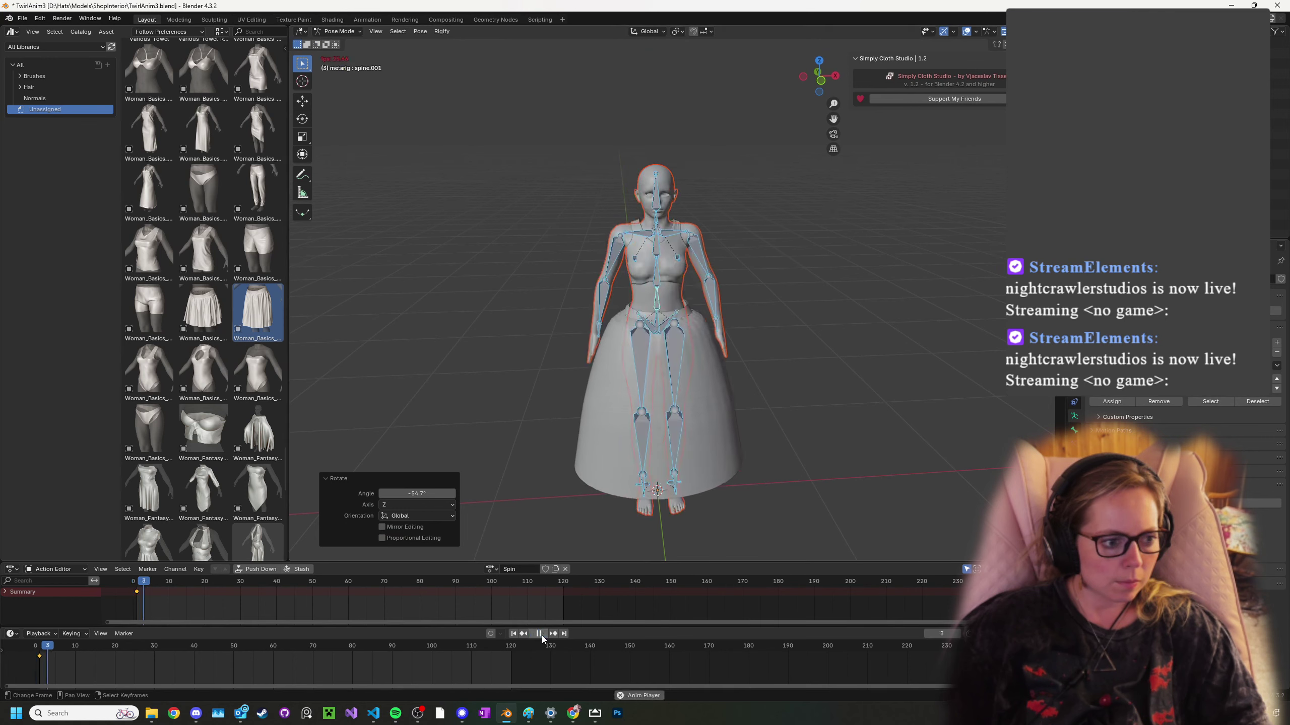
key(r)
key(z)
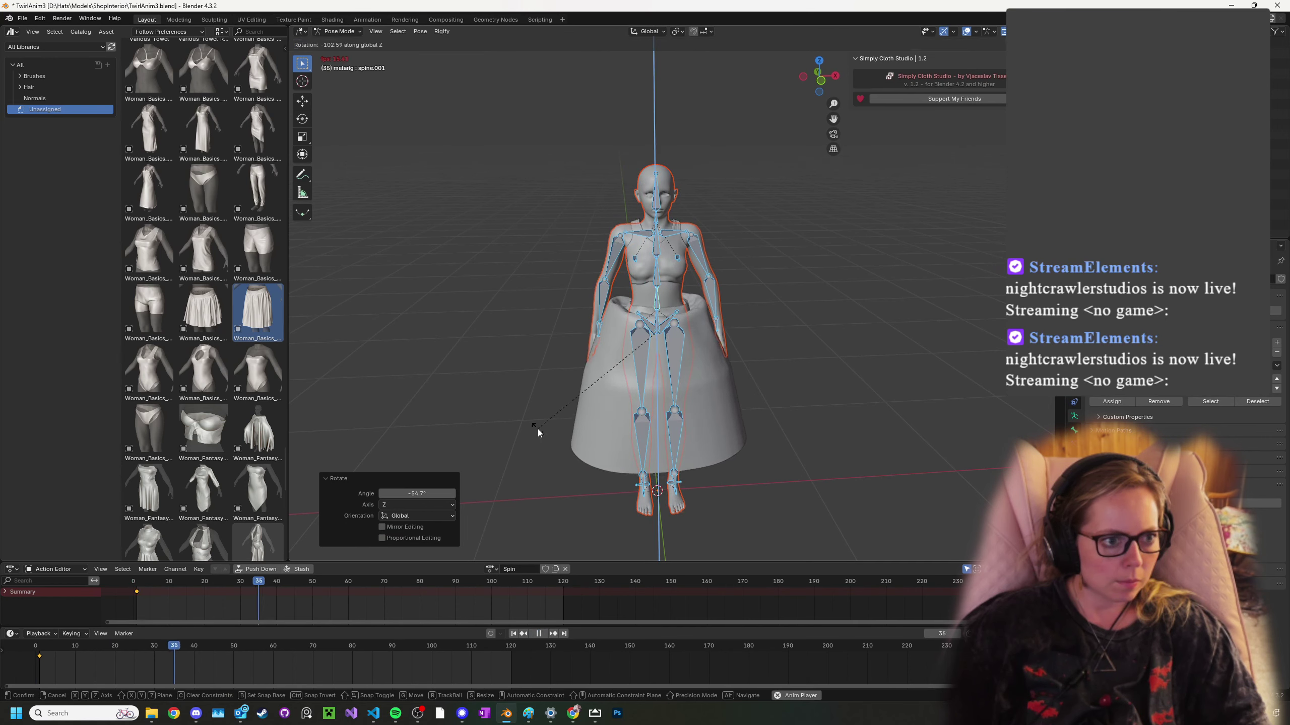
key(Escape)
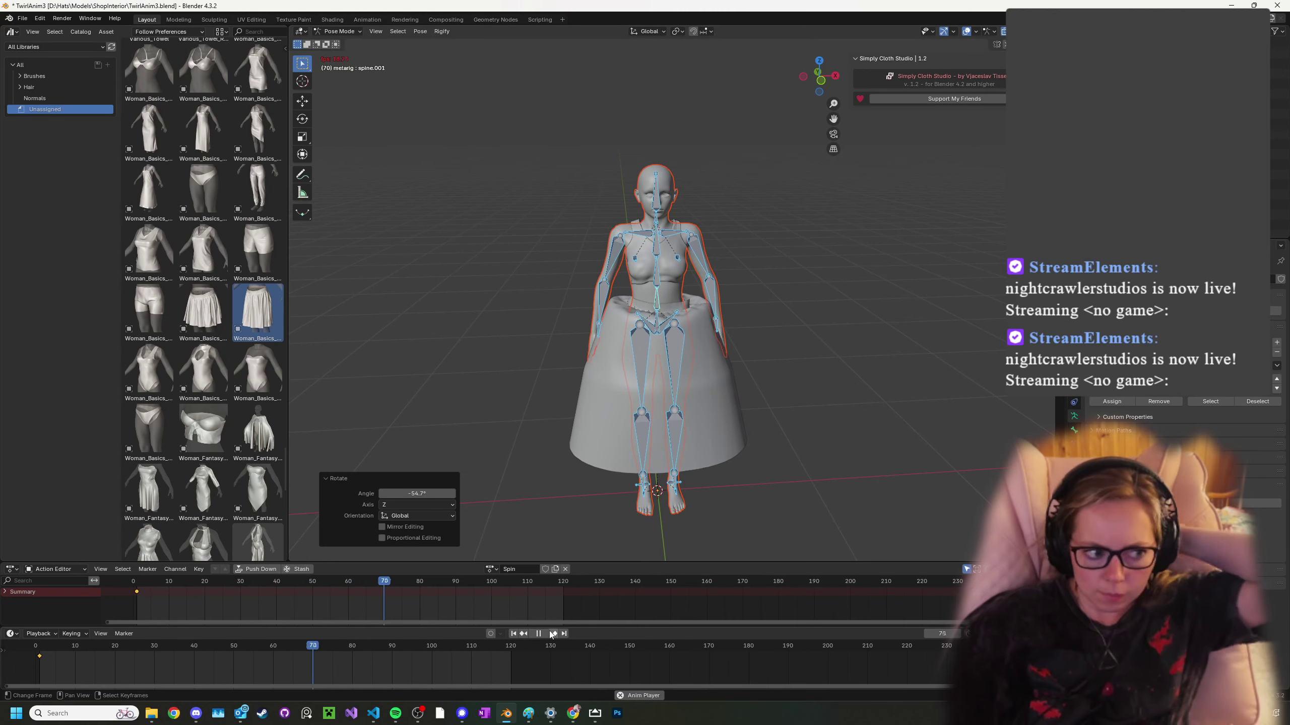
click(544, 635)
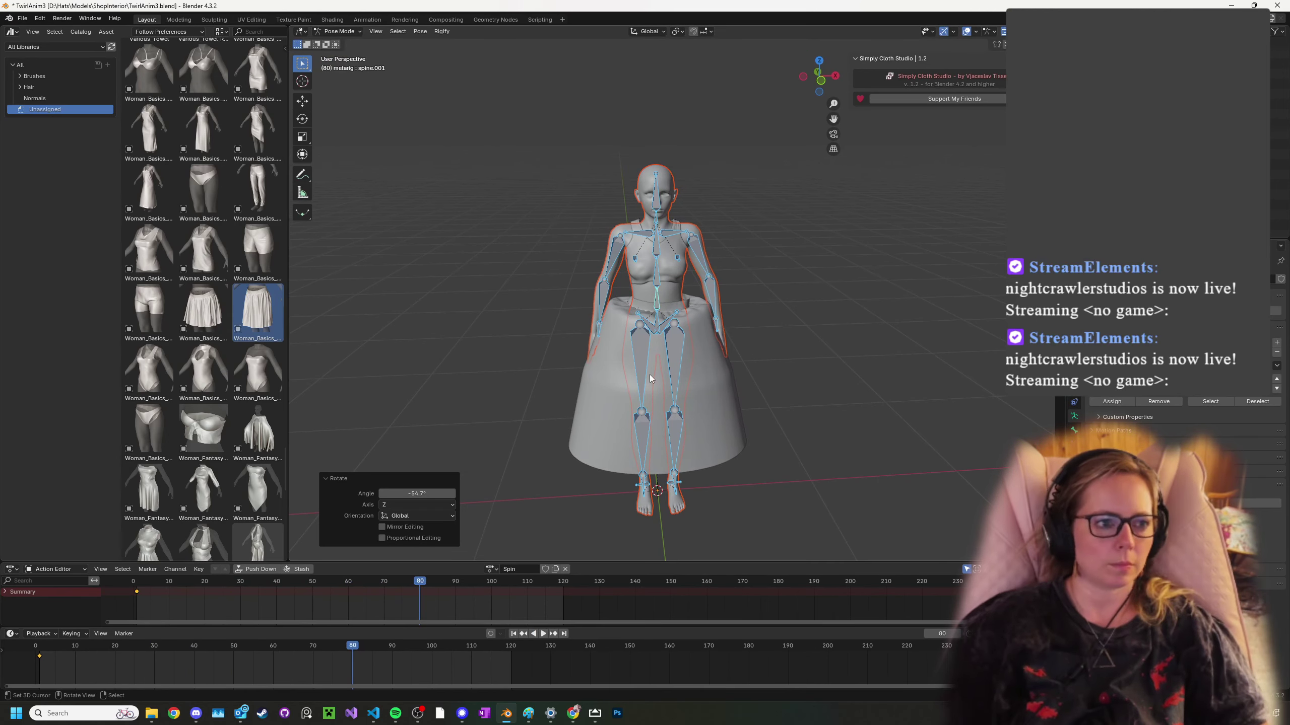
key(r)
key(z)
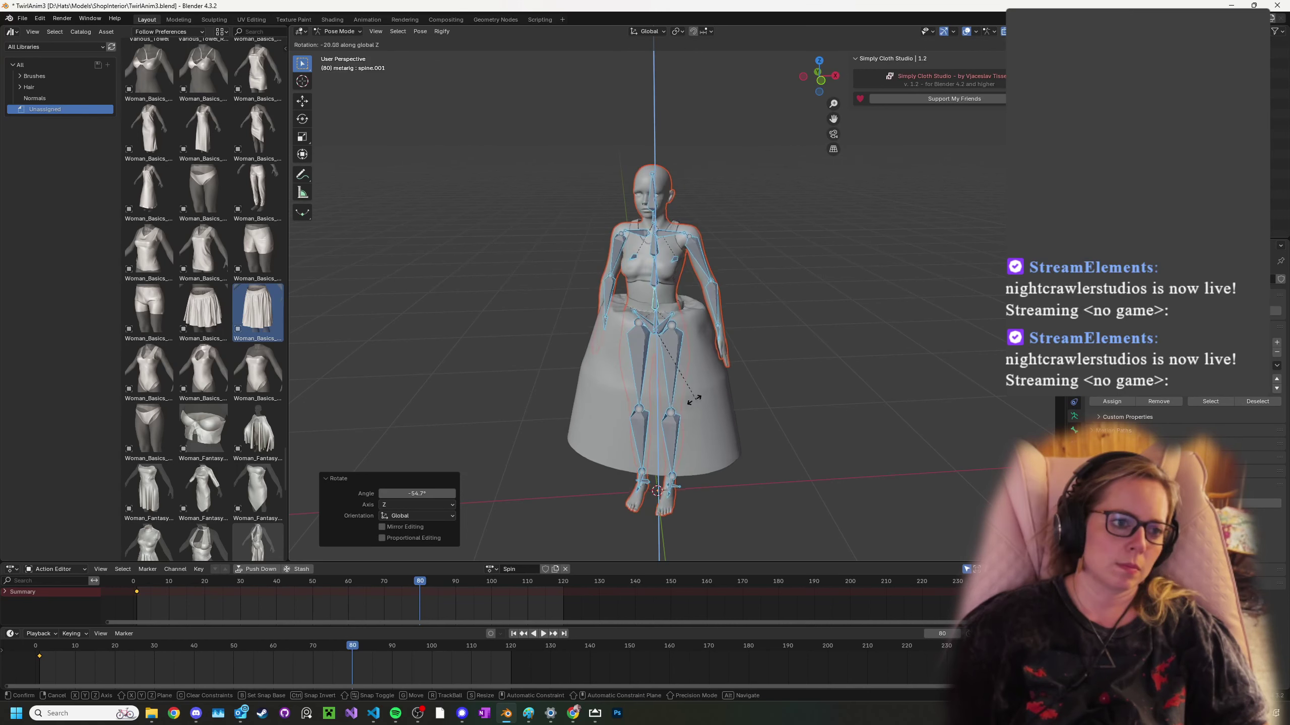
key(Escape)
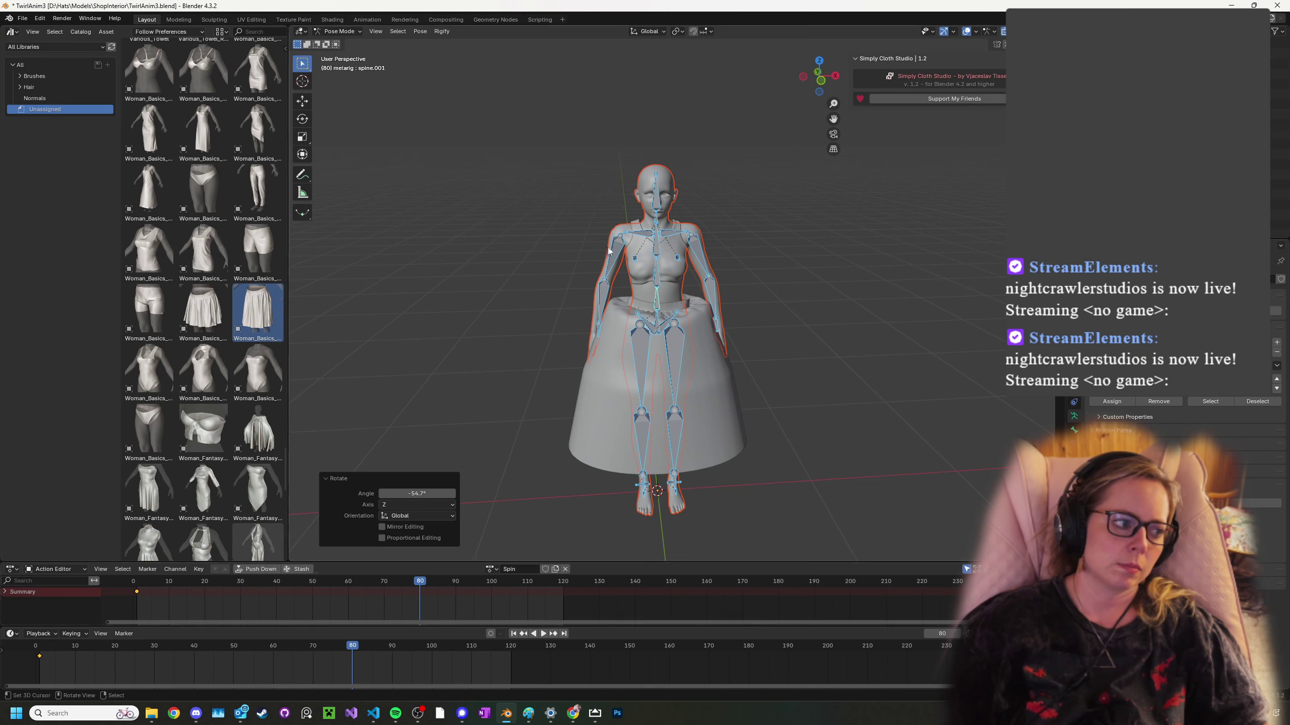
- Return to Object Mode, then stop the long skirt's cloth simulation and set it to inactive
click(336, 32)
click(337, 43)
click(339, 43)
click(656, 399)
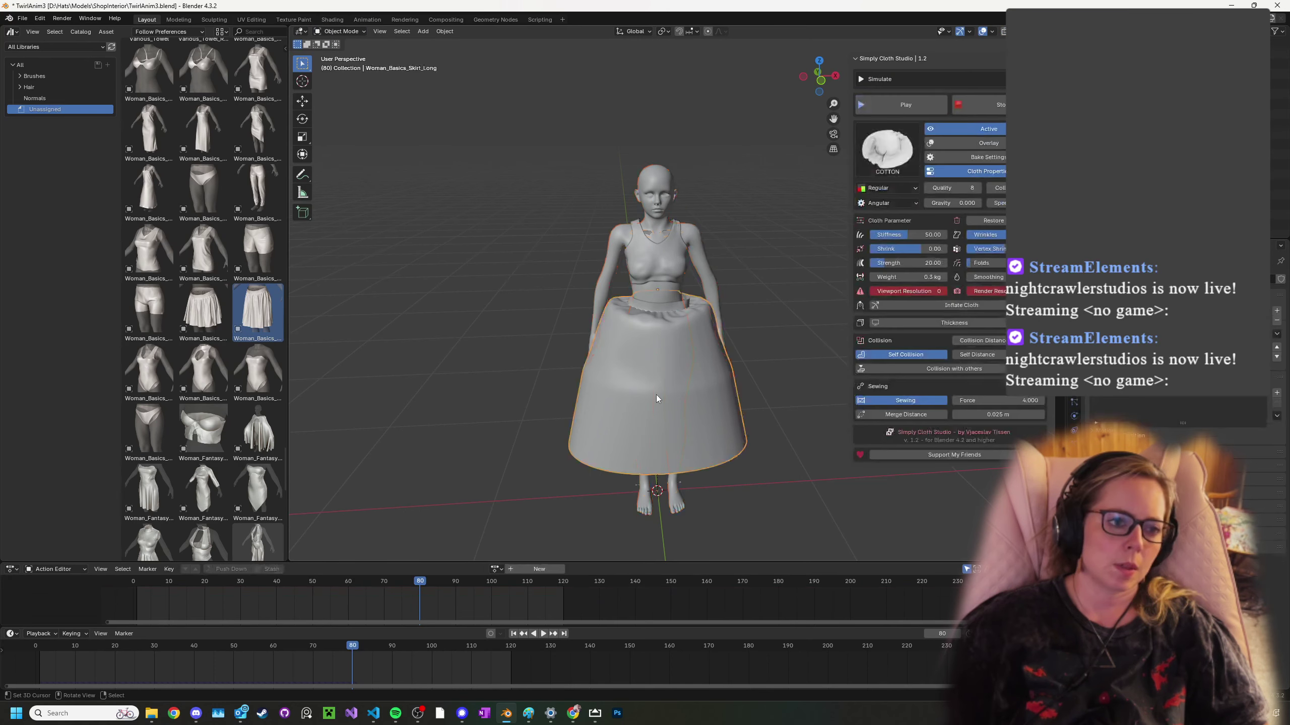
click(963, 106)
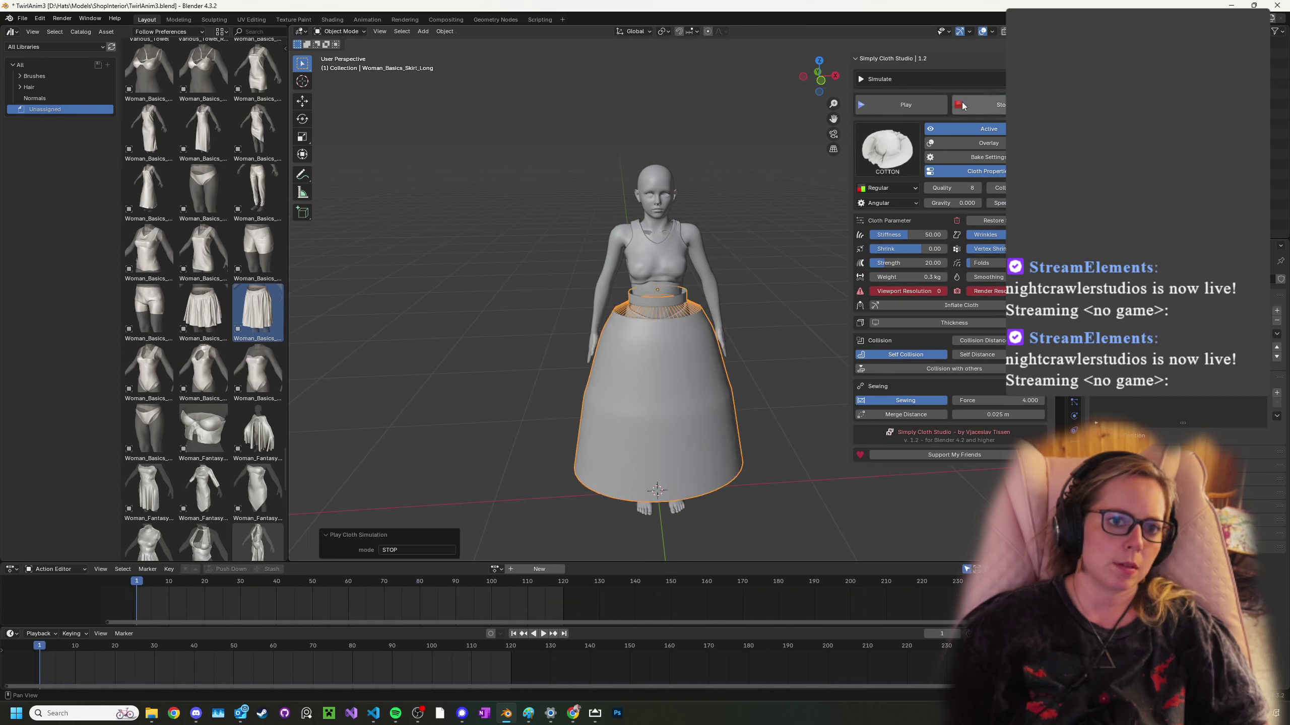
click(972, 129)
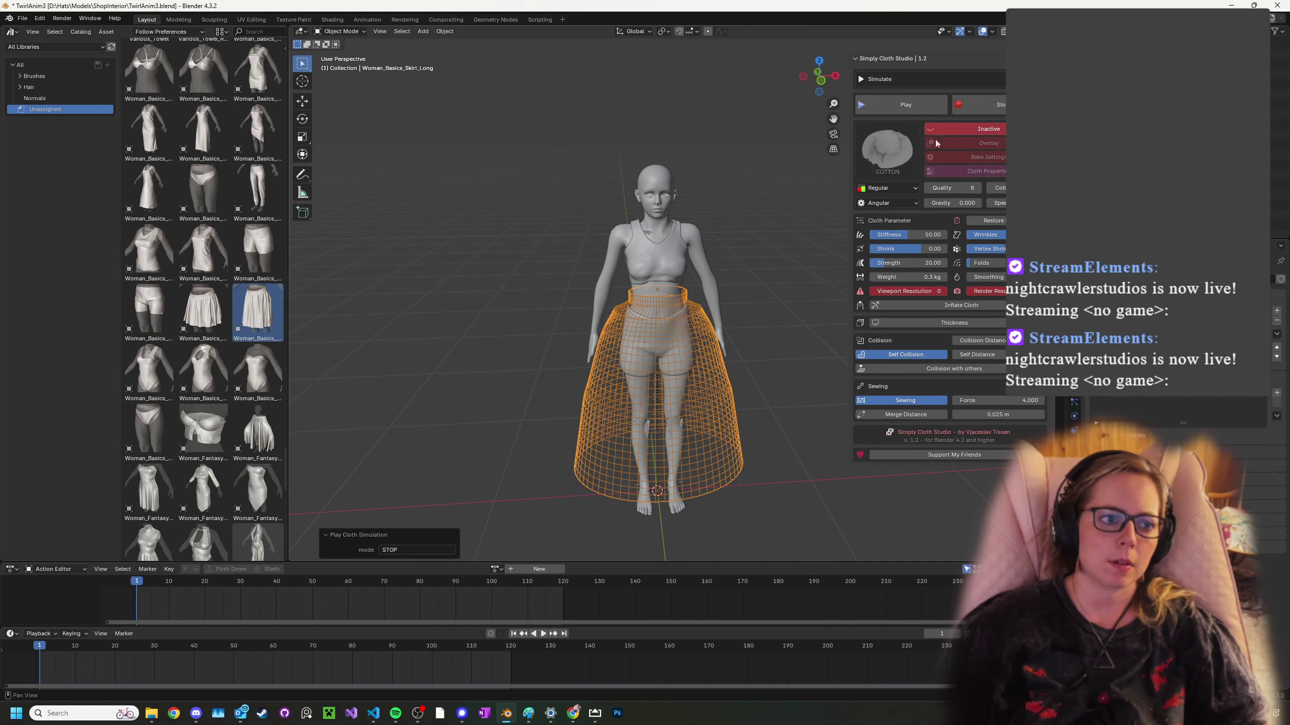
- Select the metarig and put it back in Pose Mode
click(335, 32)
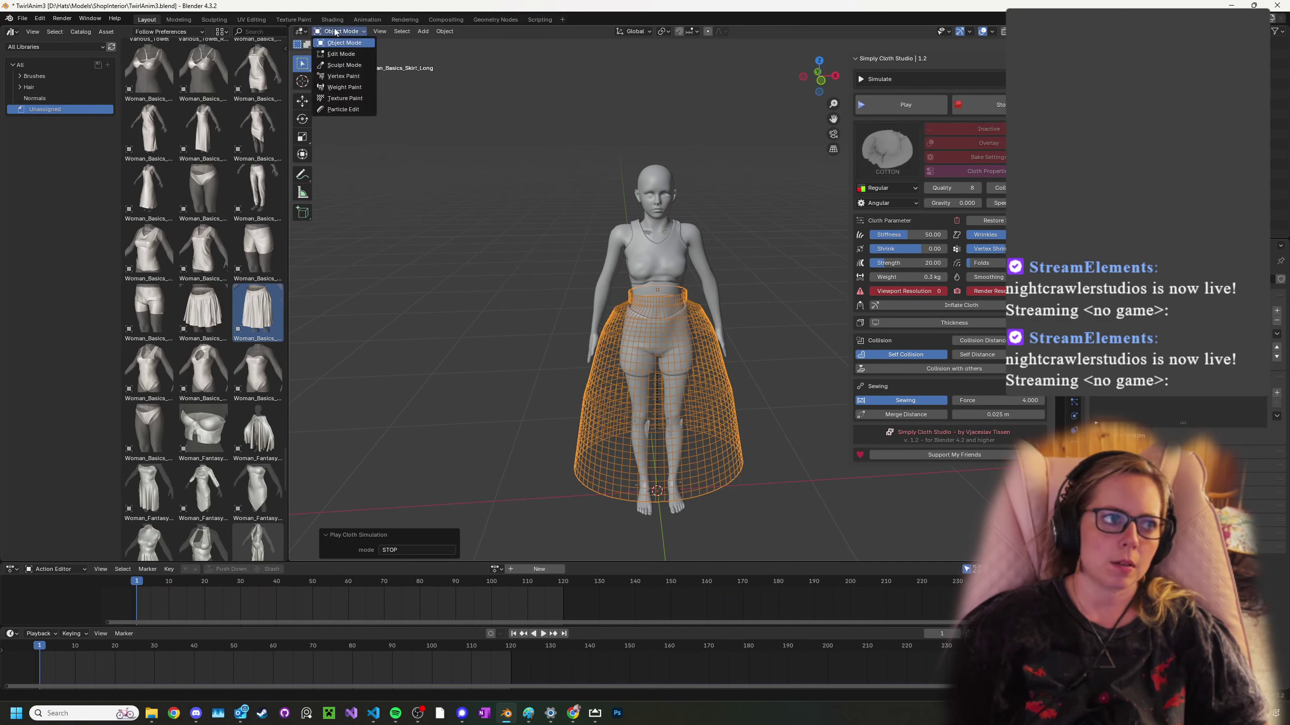
click(660, 216)
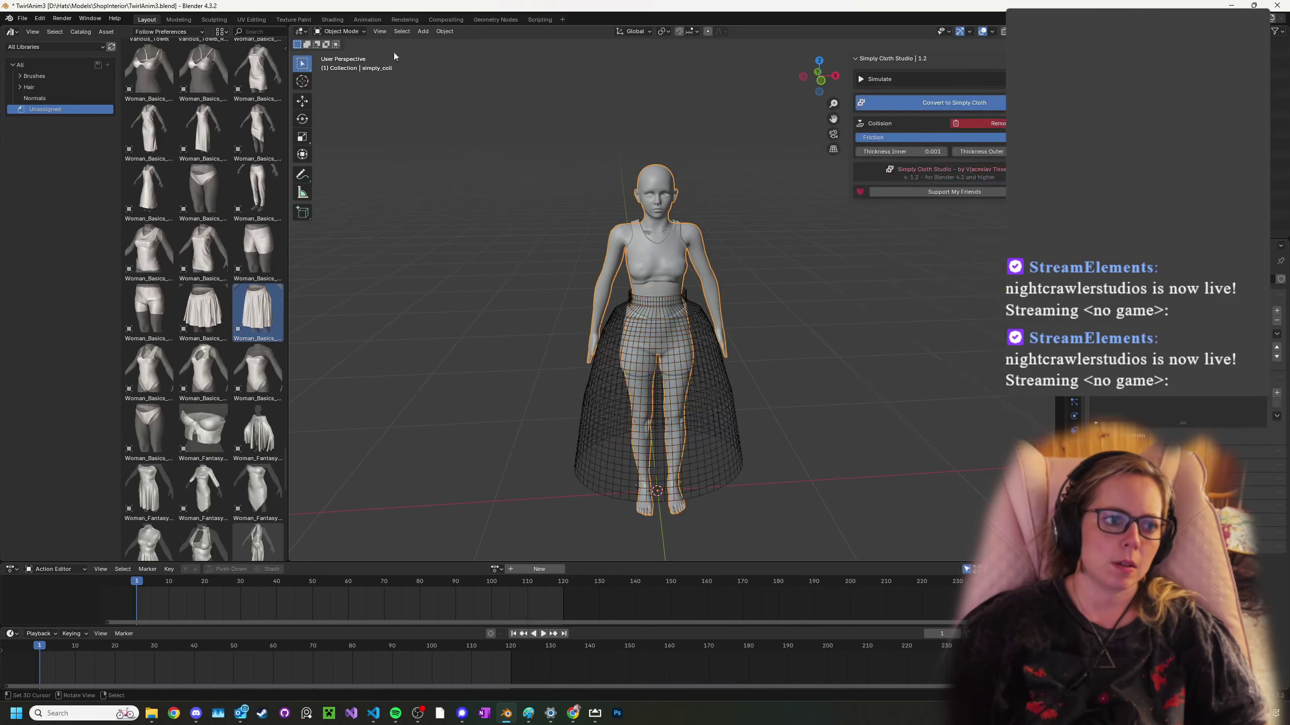
click(344, 33)
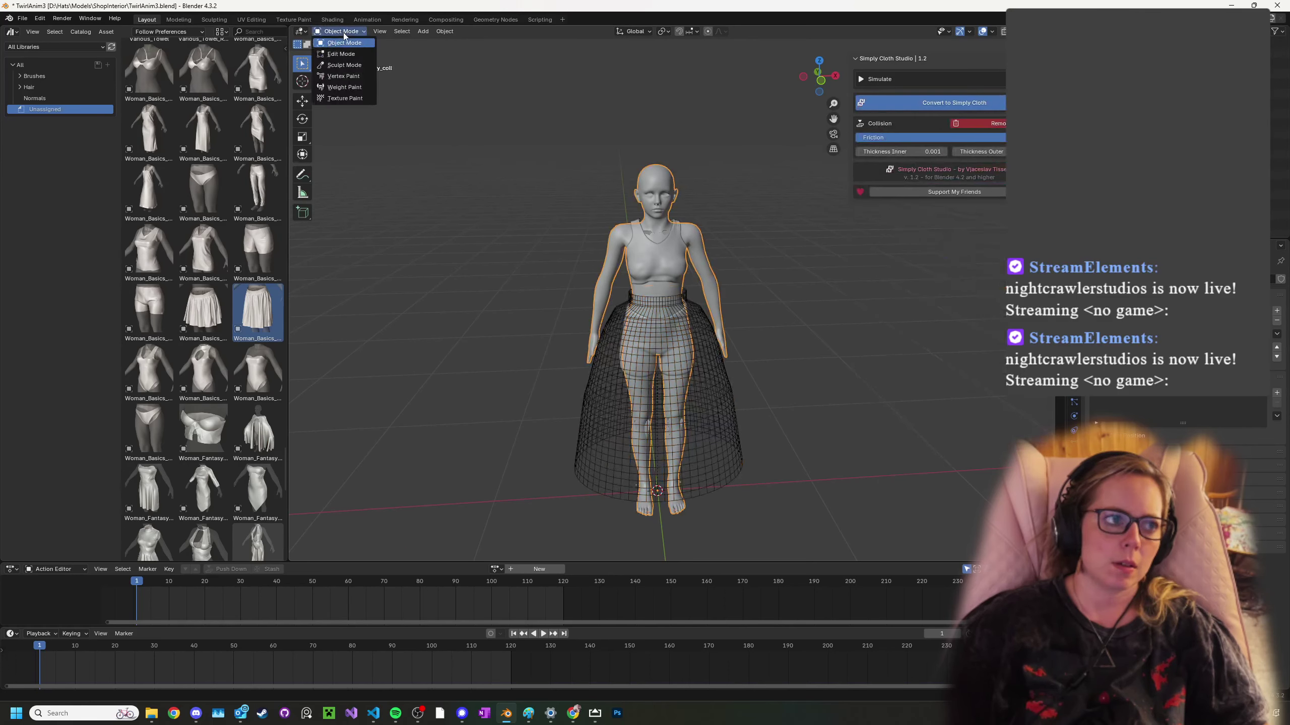
click(655, 230)
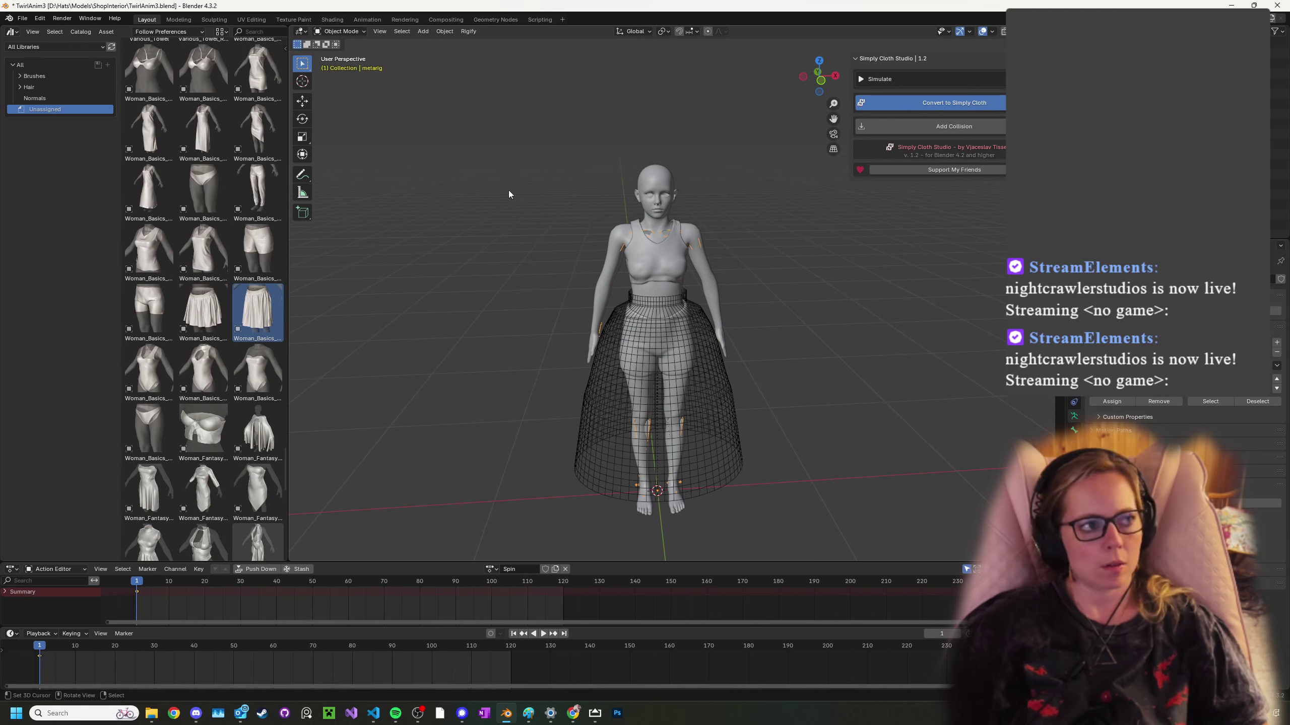
click(357, 32)
click(341, 65)
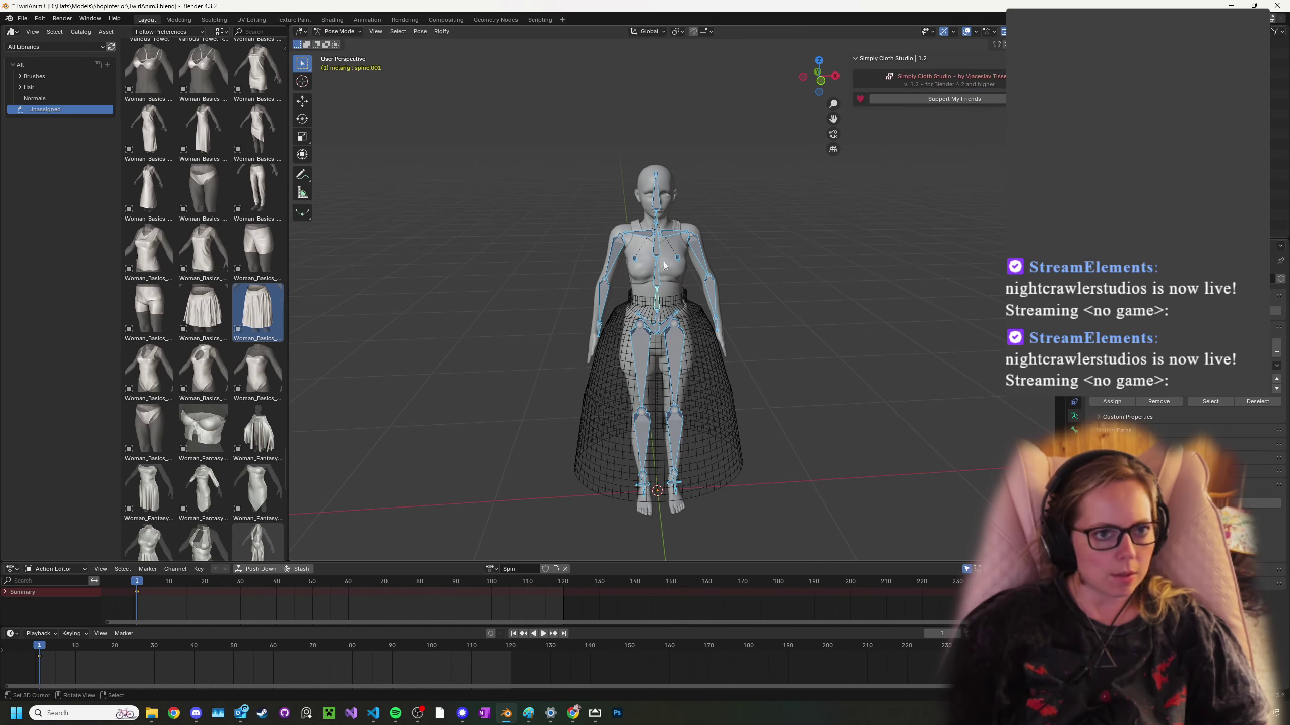
- Insert a keyframe for all selected bones at frame 120 of the Spin action
scroll(700, 291, up, 2)
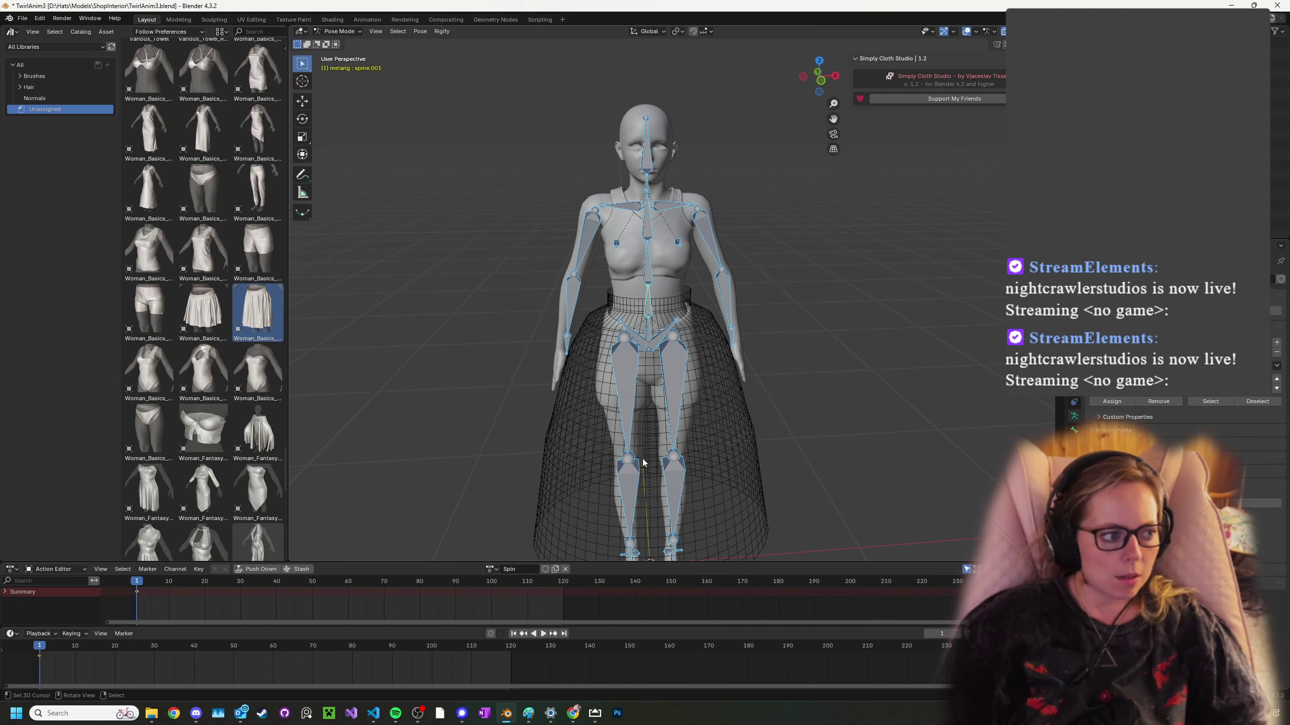
click(543, 634)
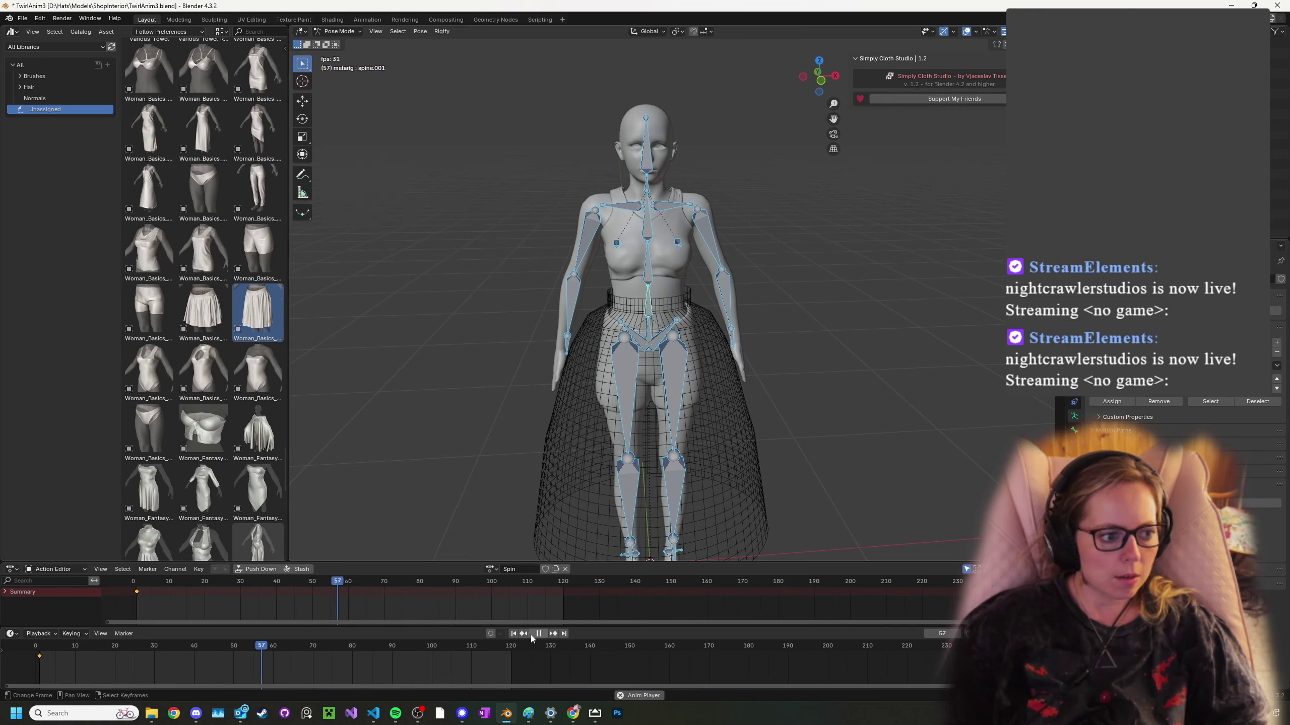
click(538, 634)
click(514, 634)
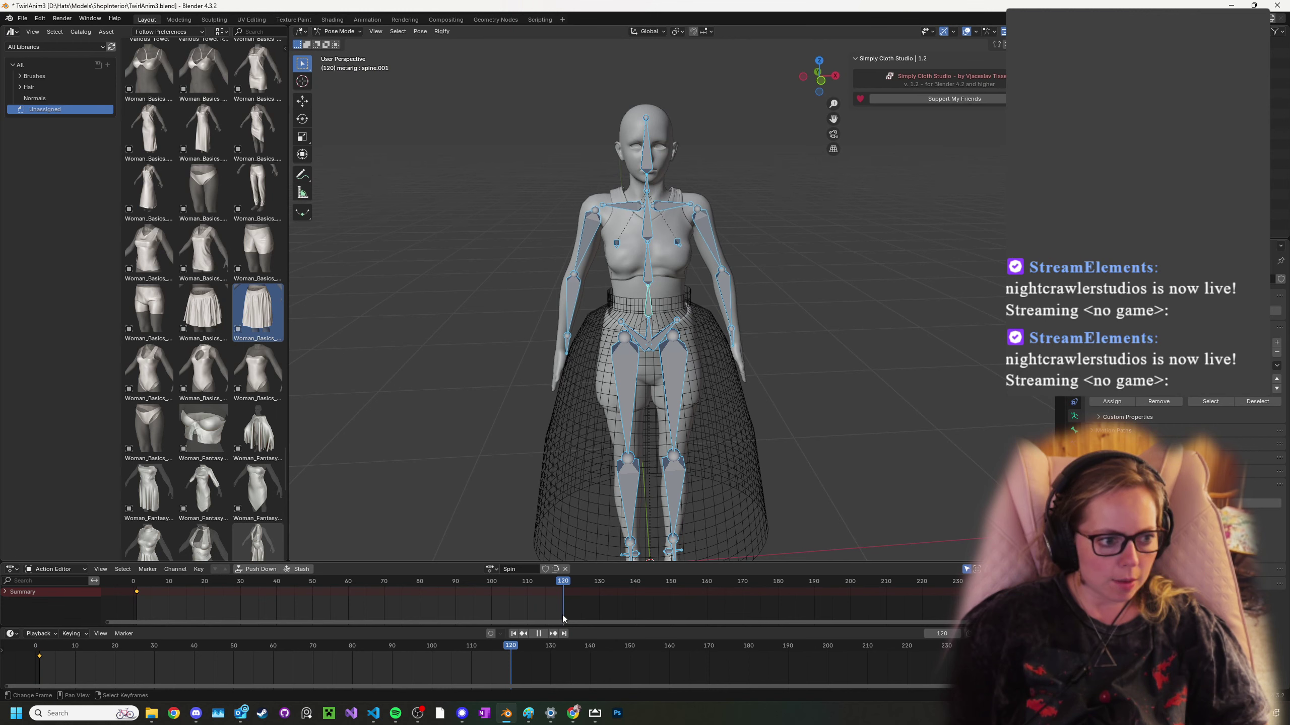
key(i)
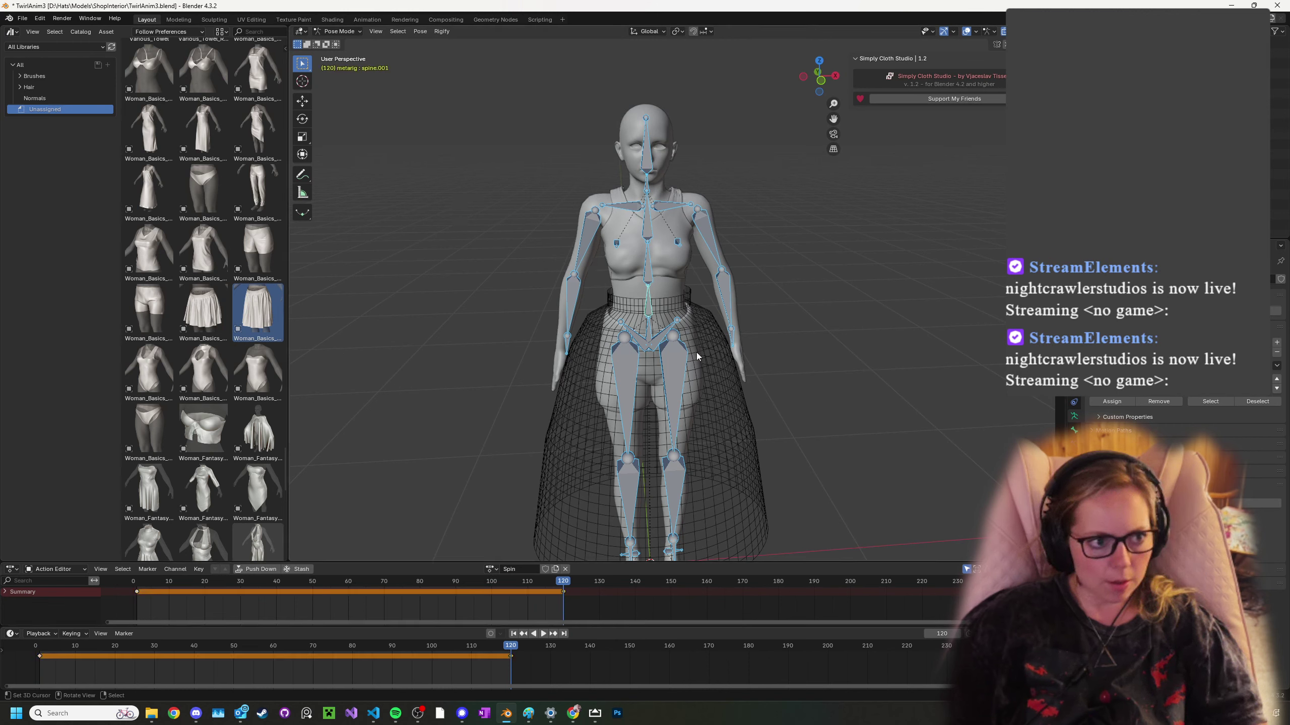
key(space)
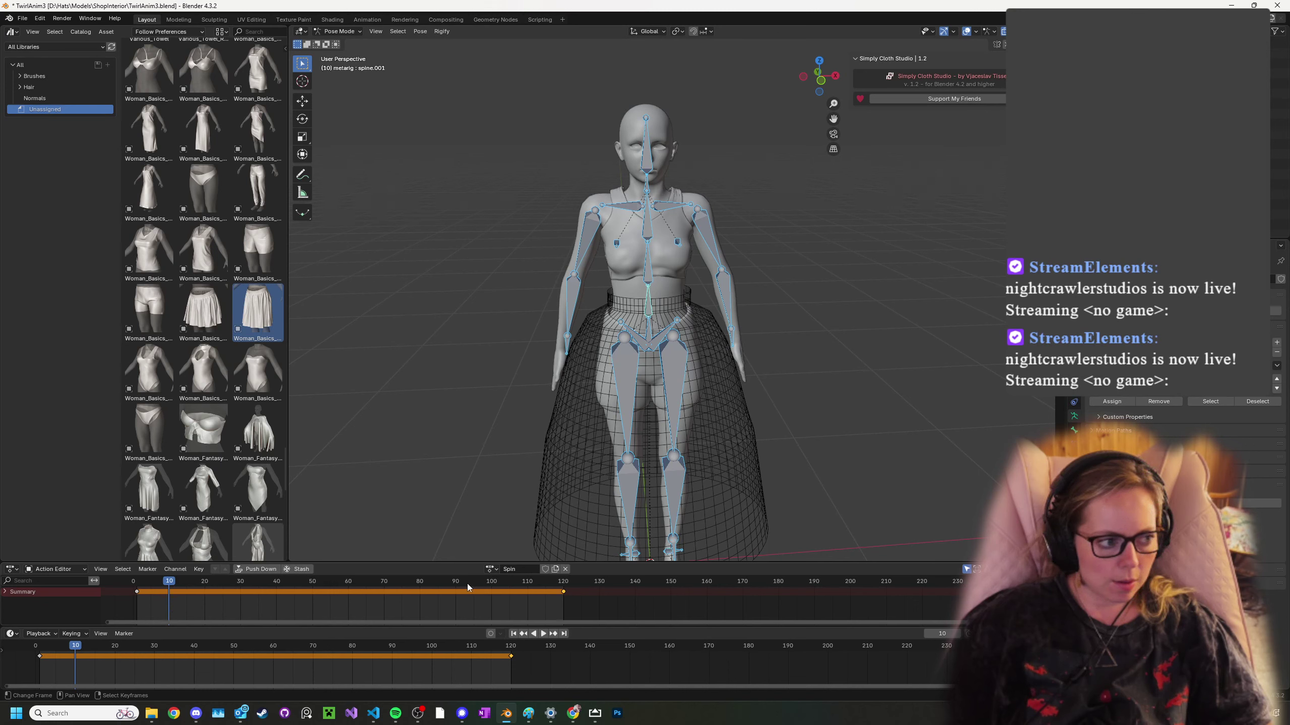
- At frame 60 of the Spin action, raise the character's right upper arm by rotating its bone around the global X axis
click(348, 601)
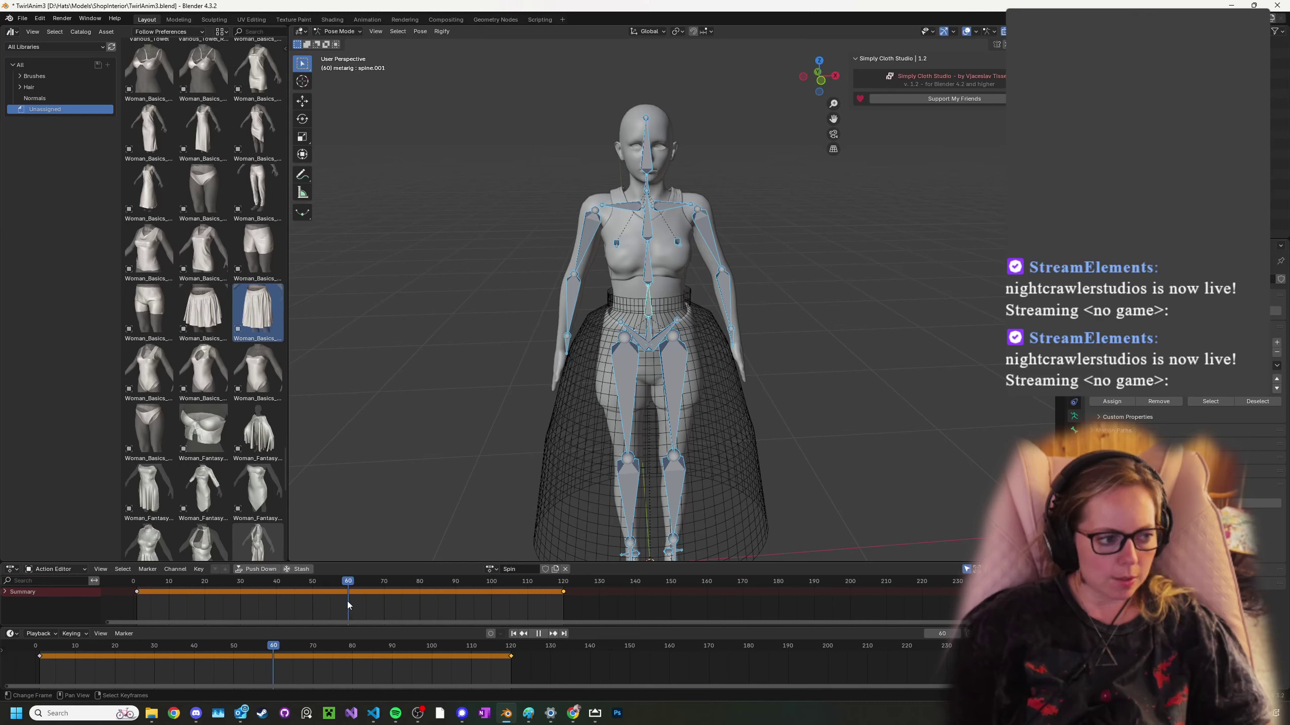
key(space)
click(582, 243)
middle_drag(581, 243, 738, 438)
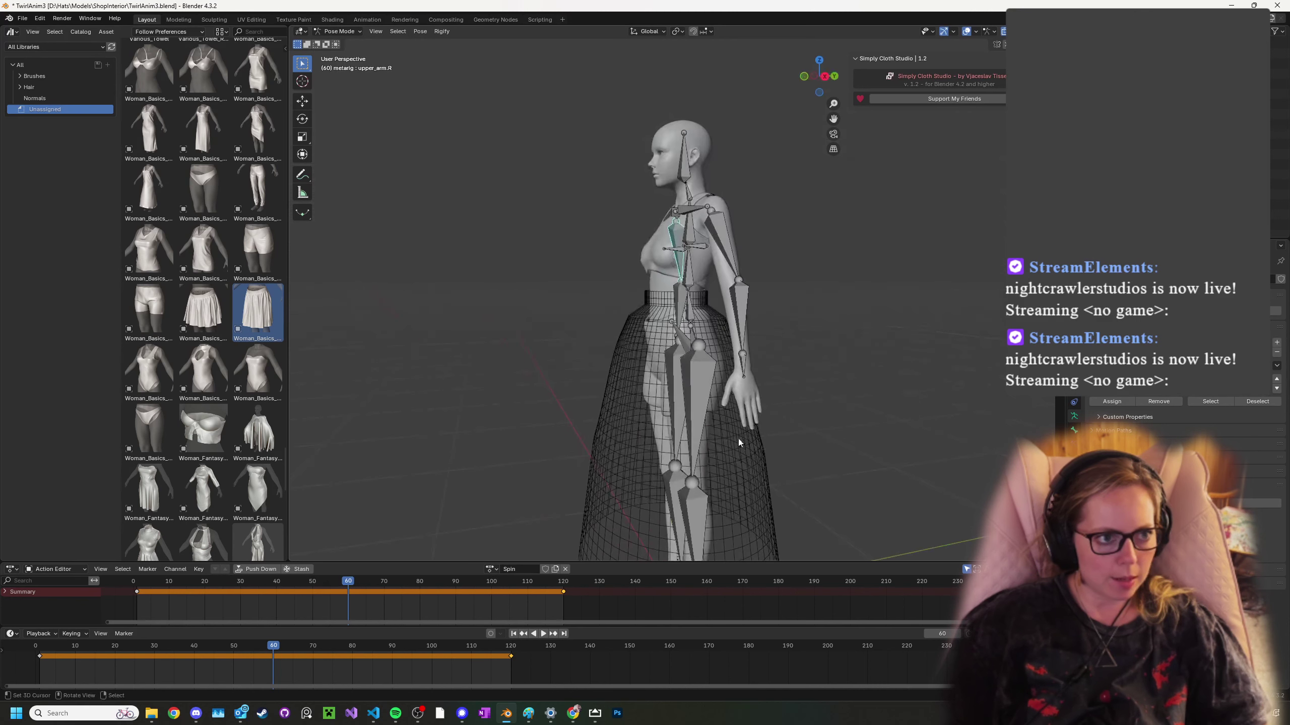
middle_drag(561, 365, 823, 384)
key(r)
key(x)
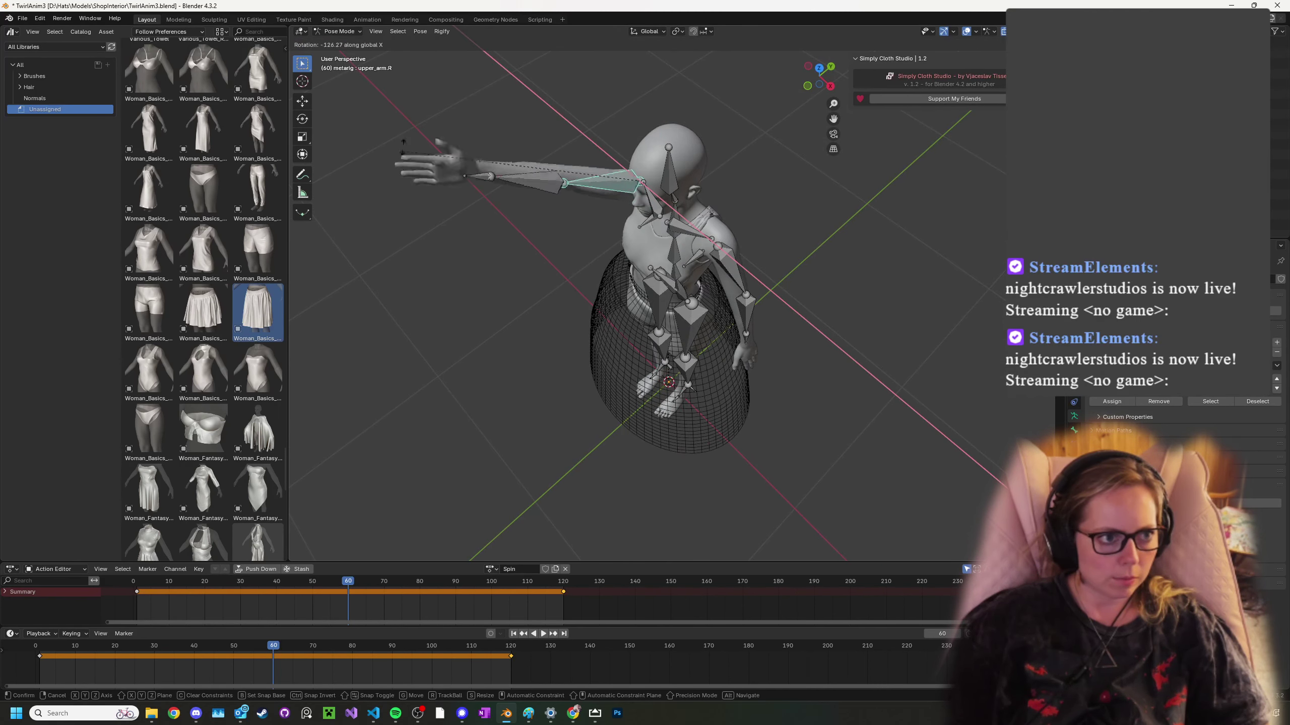
click(507, 77)
- Raise the left upper arm by rotating its bone about -159° around the global X axis
click(729, 270)
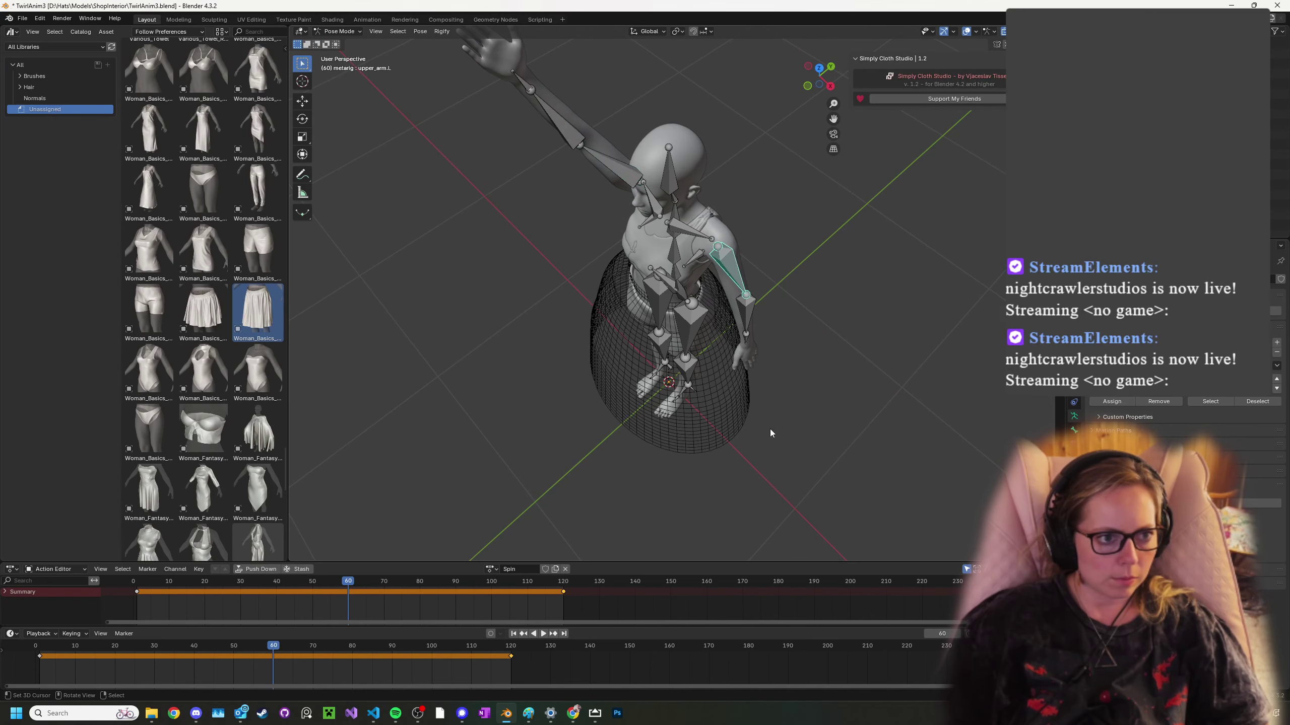
key(r)
key(x)
click(612, 104)
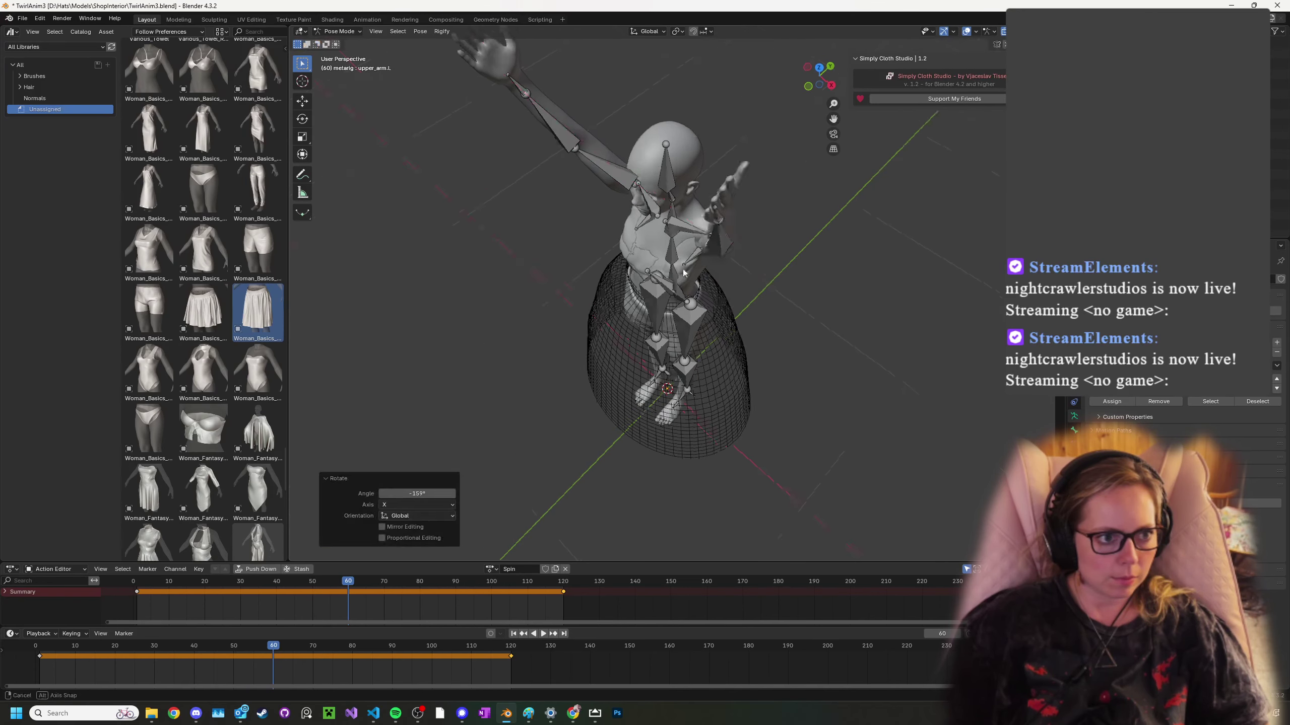
- Rotate the left upper arm about -33° and the right about -46° around global Z, and keyframe all bones at frame 60
middle_drag(613, 104, 719, 226)
middle_drag(705, 297, 648, 241)
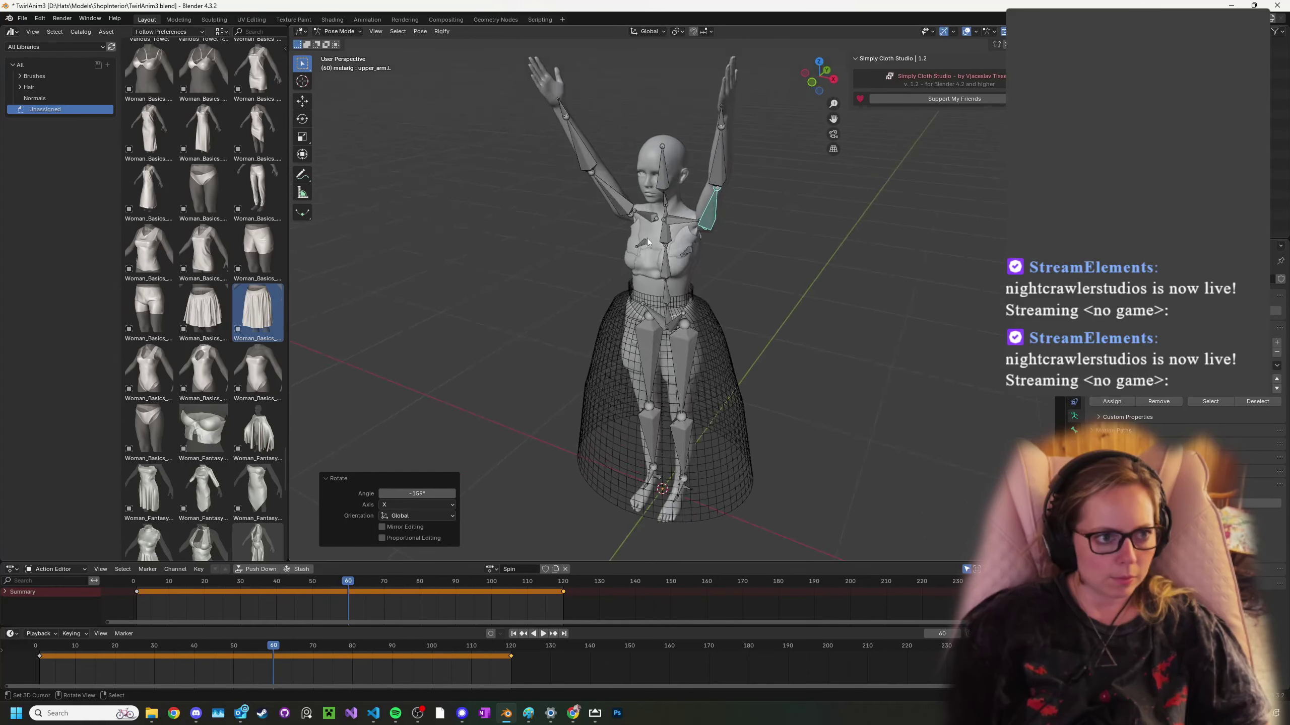
key(r)
key(z)
click(595, 296)
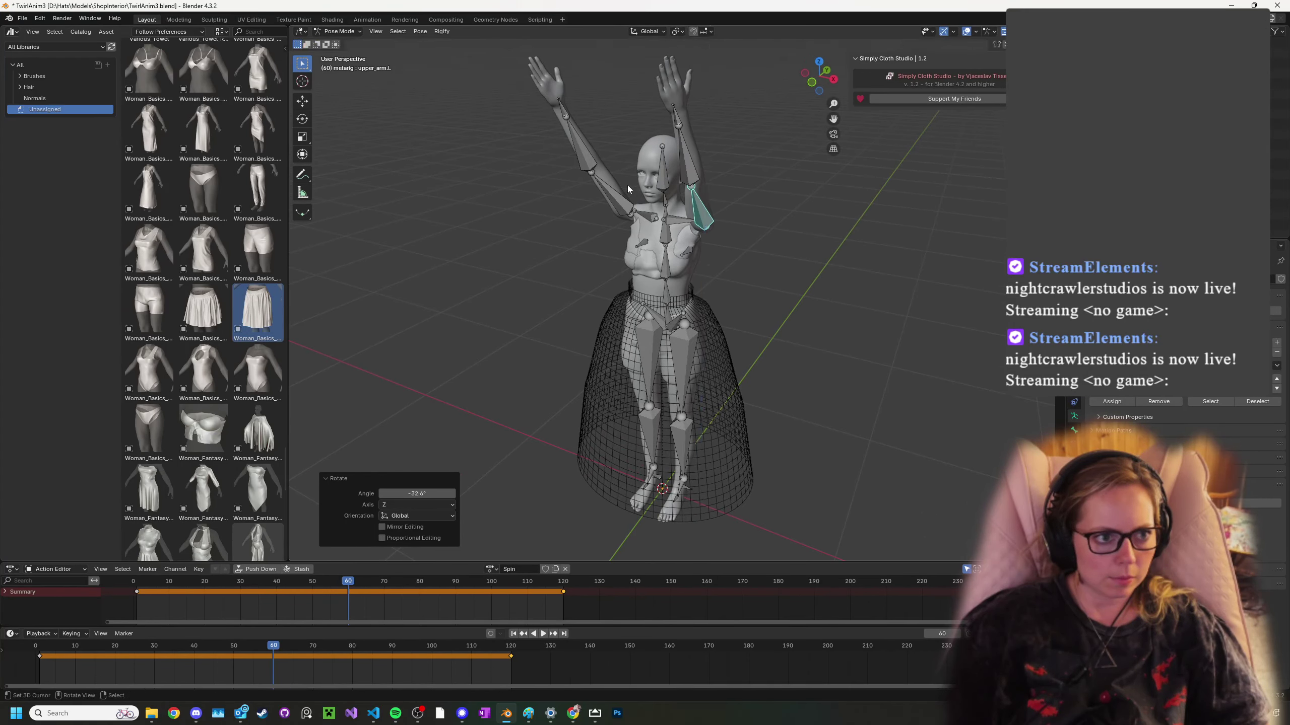
click(612, 205)
key(r)
key(z)
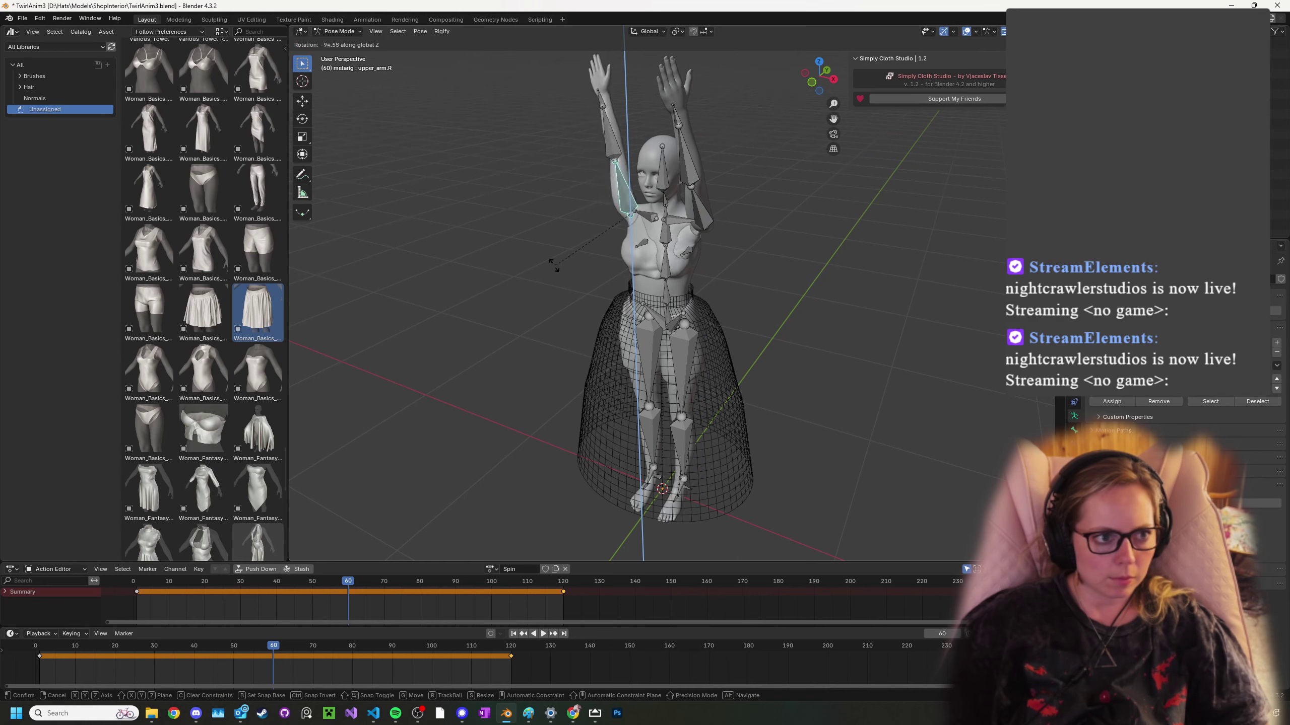
click(645, 285)
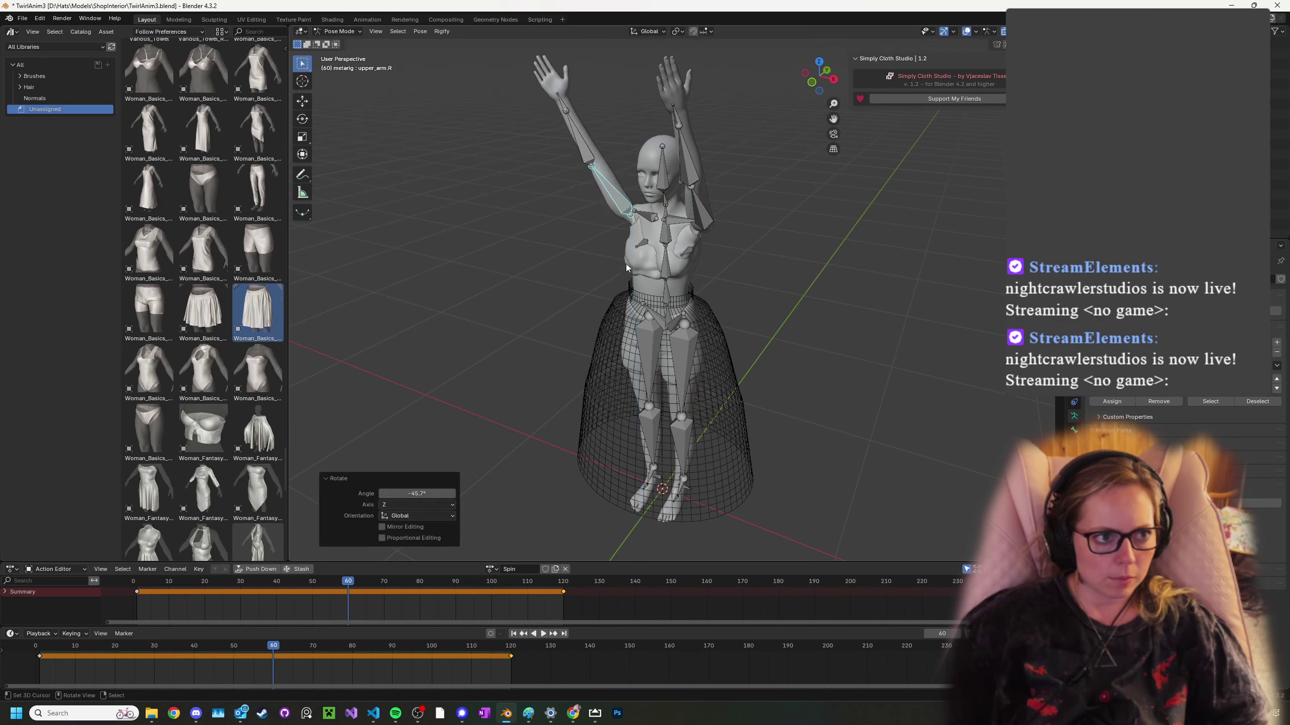
middle_drag(644, 285, 736, 258)
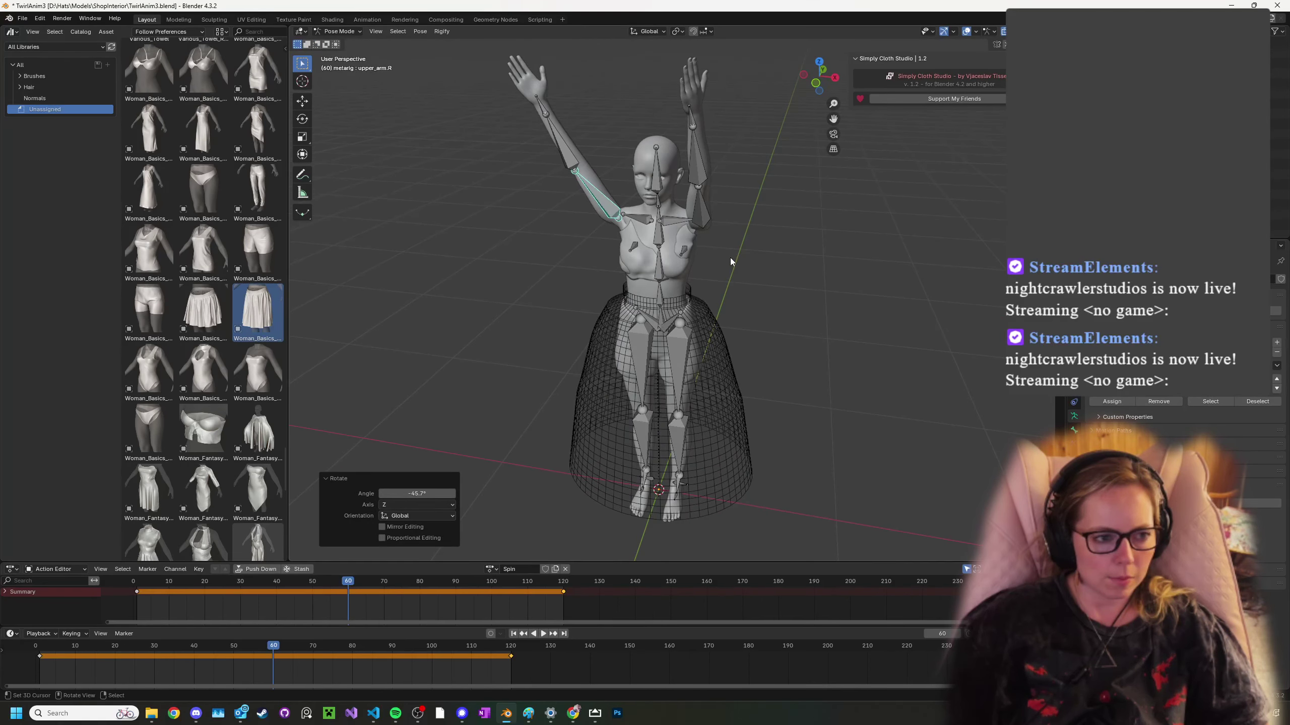
key(a)
key(i)
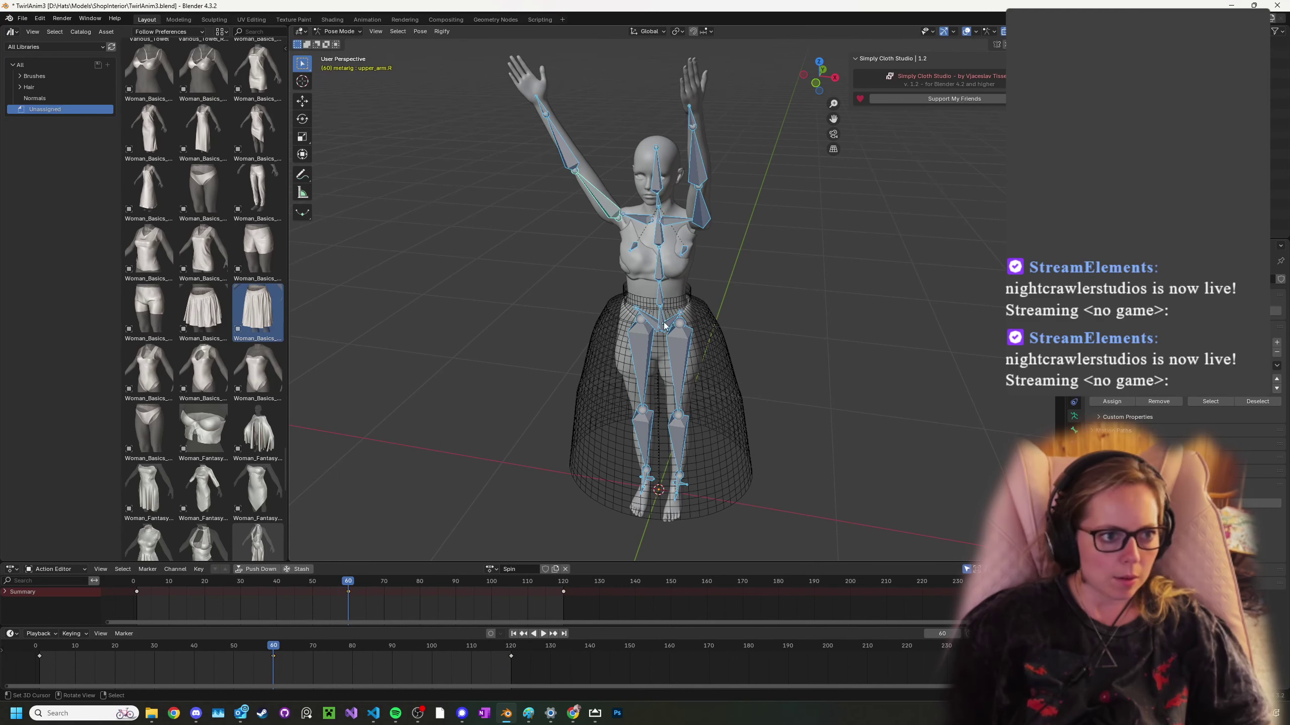
- Select both pelvis bones and rotate them about -29° around the global Z axis
click(639, 320)
click(652, 318)
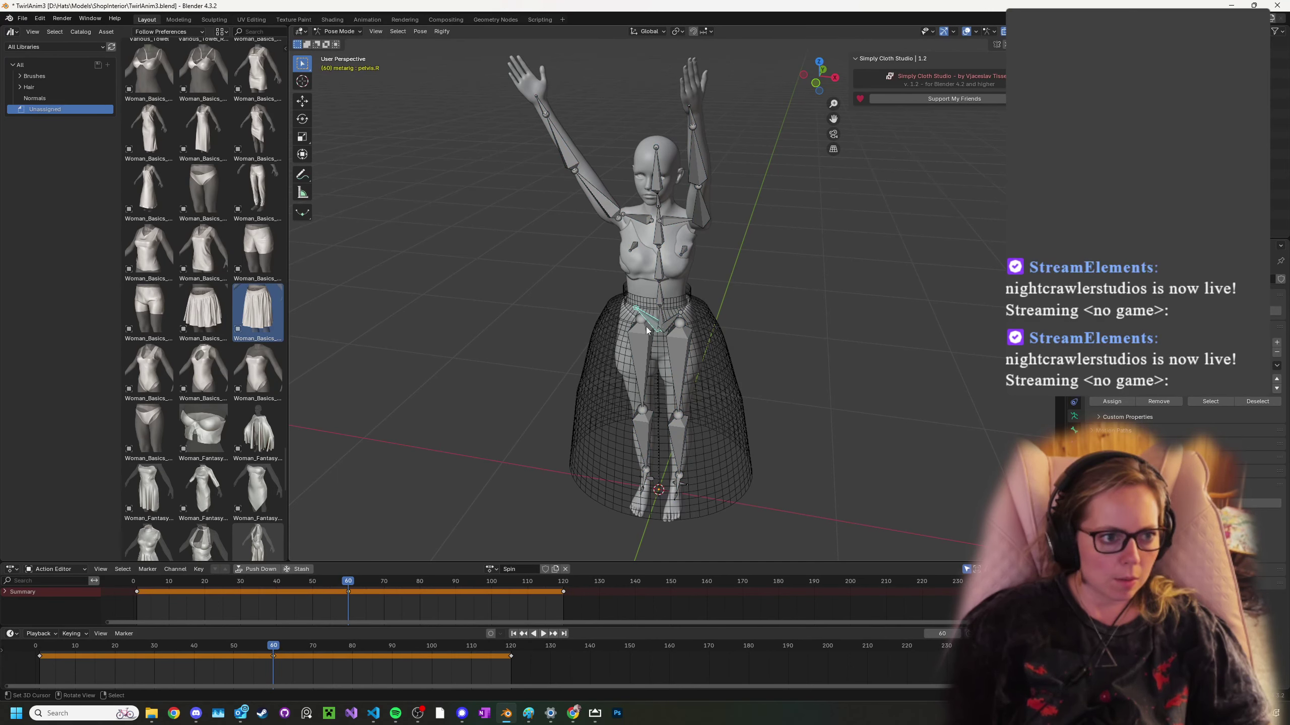
key(r)
key(z)
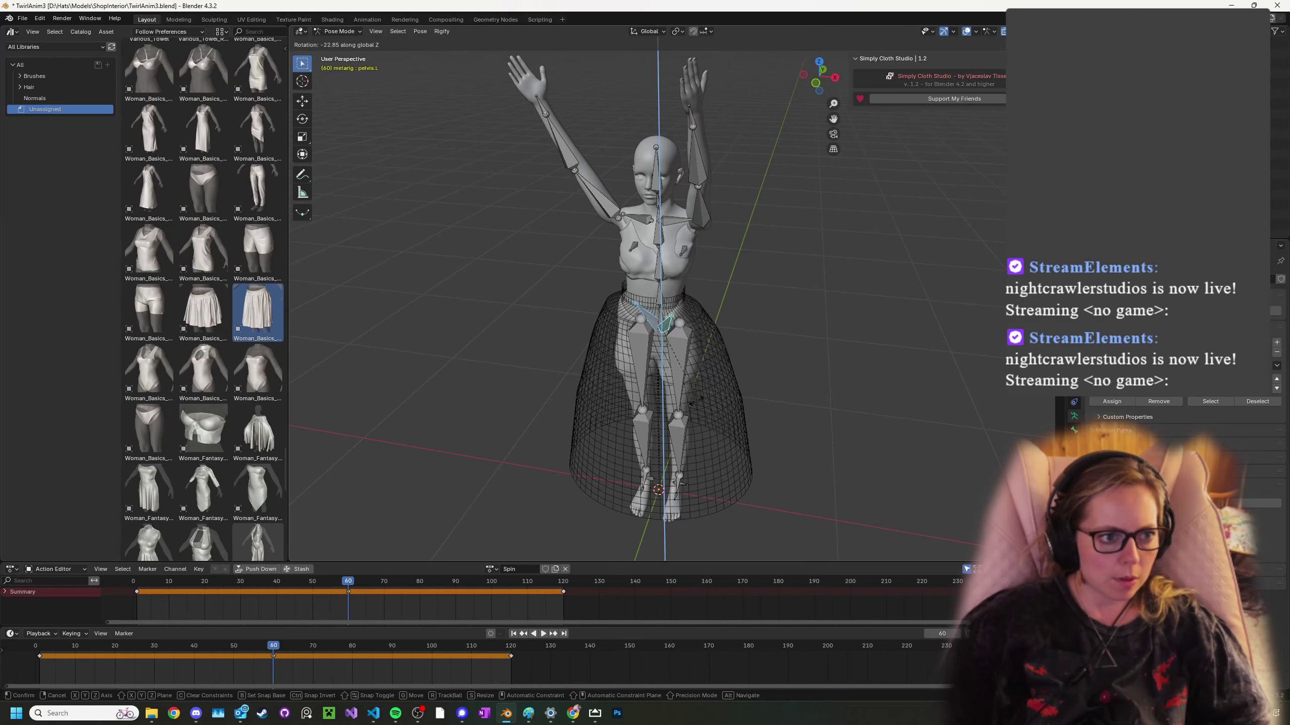
click(734, 412)
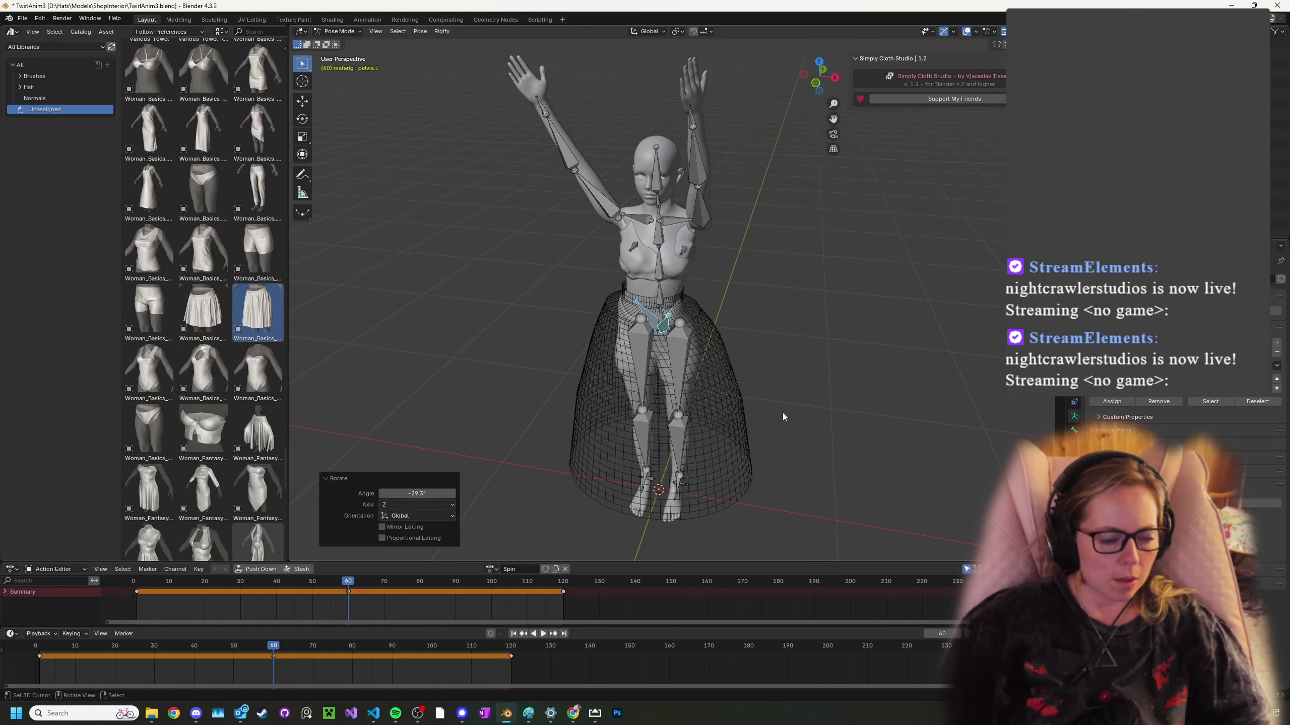
click(675, 500)
click(676, 474)
key(r)
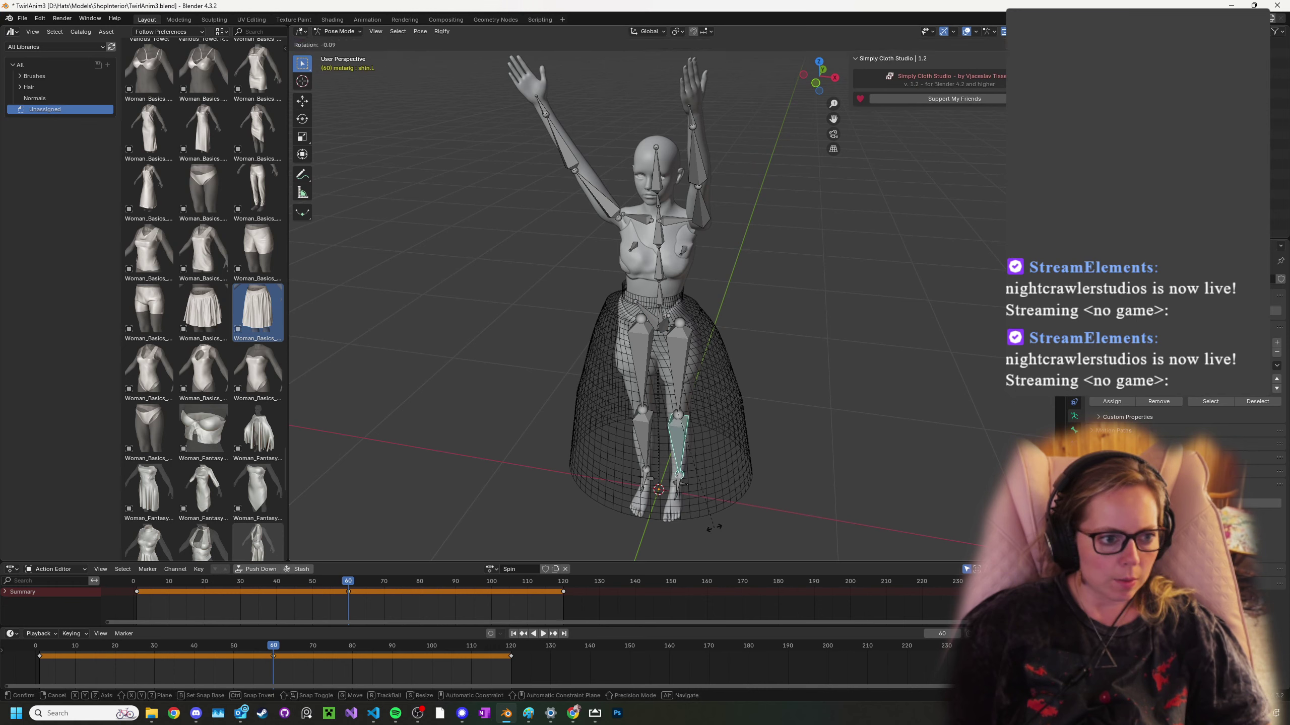
key(z)
right_click(712, 527)
- Rotate the right thigh bone about -76° and the left thigh bone about 26° around the global Z axis
click(646, 378)
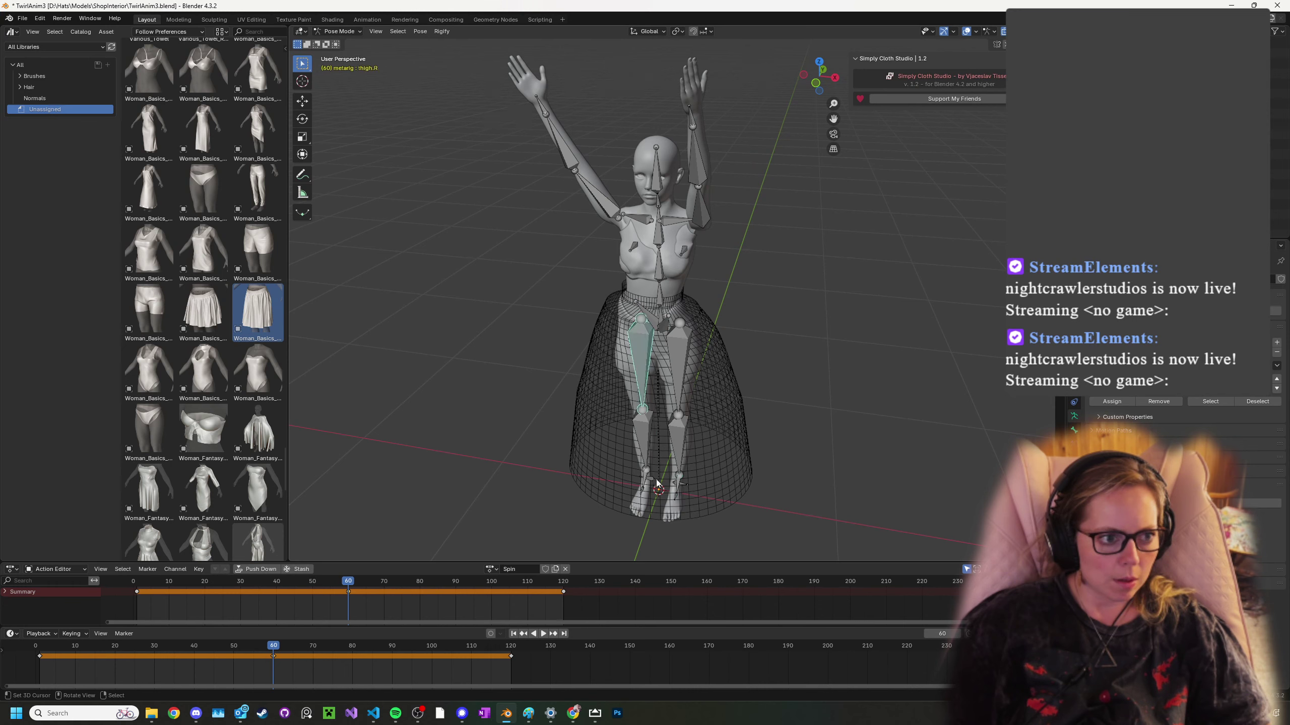
key(r)
key(z)
click(604, 398)
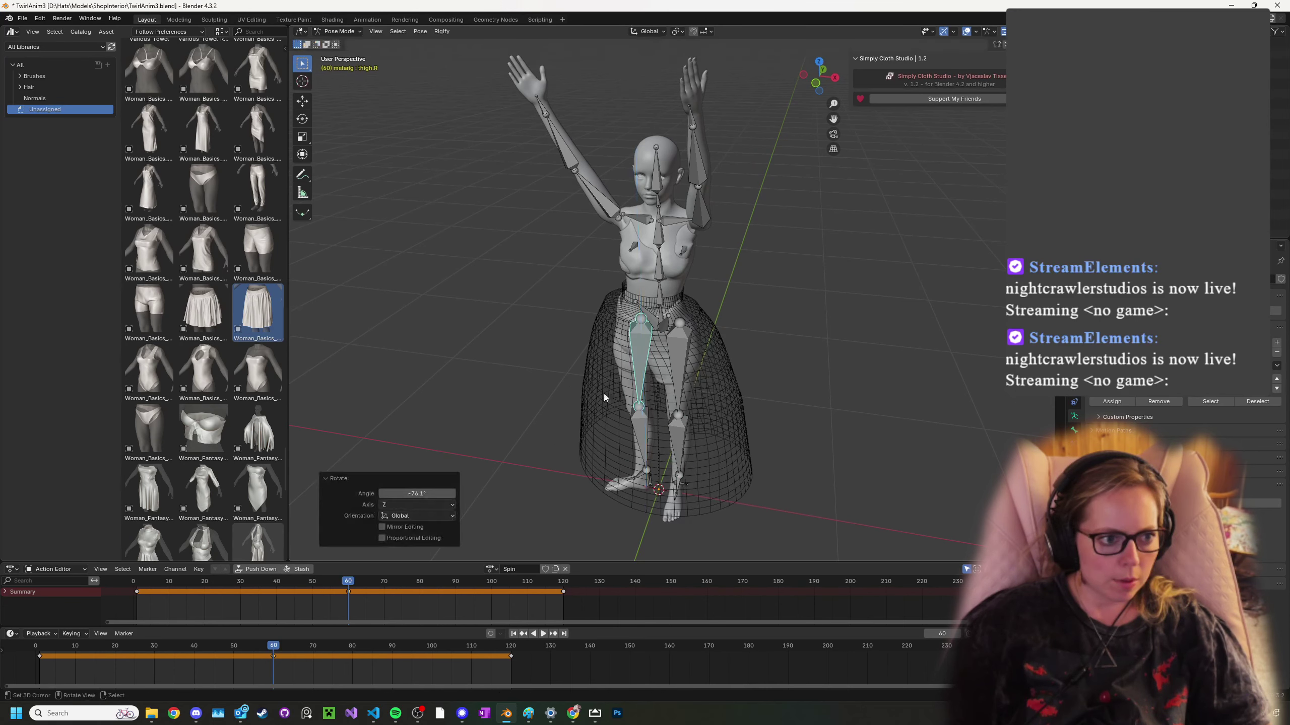
click(684, 376)
key(r)
key(z)
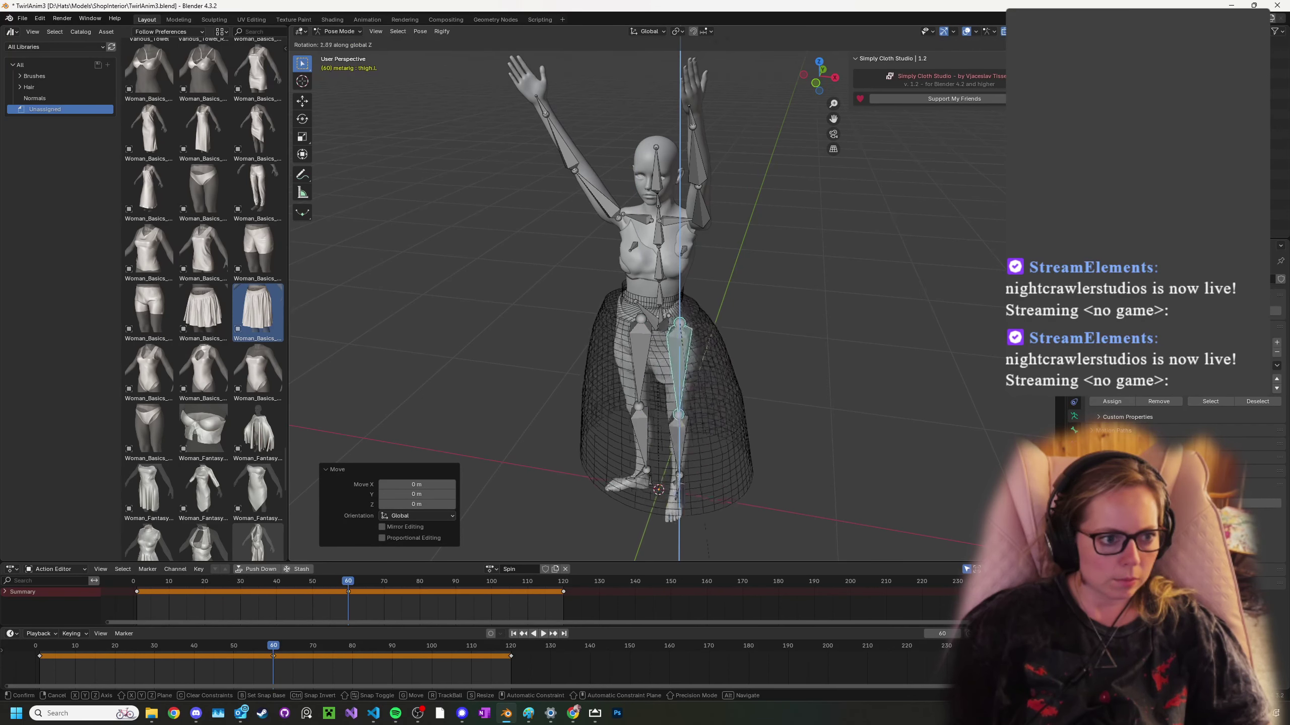
click(830, 43)
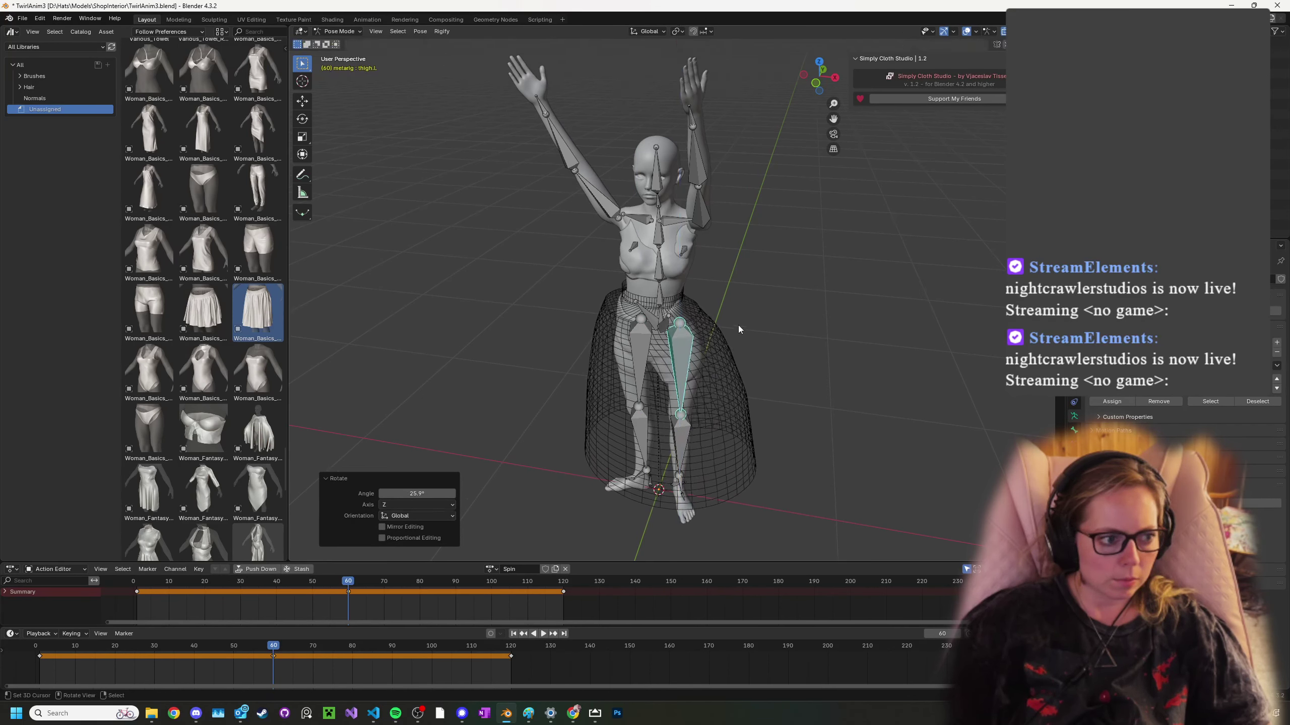
- Select all bones and insert keyframes on all channels at frame 60
key(a)
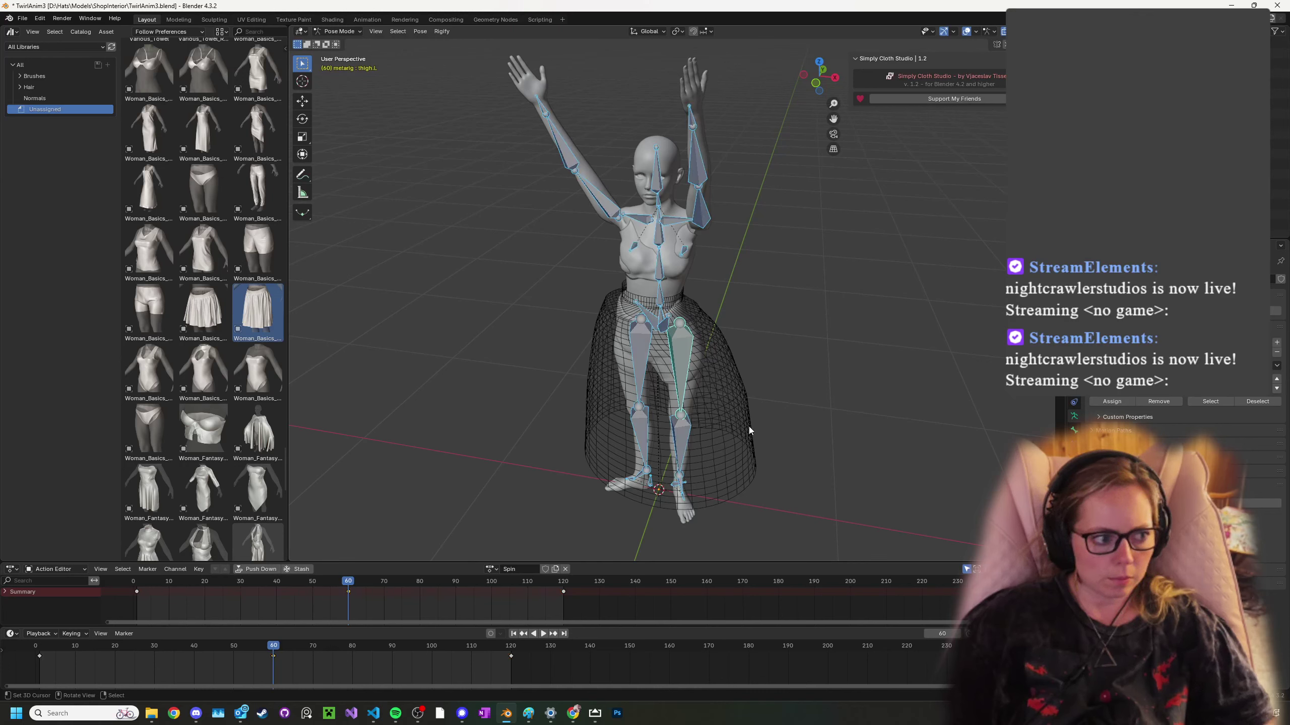
key(i)
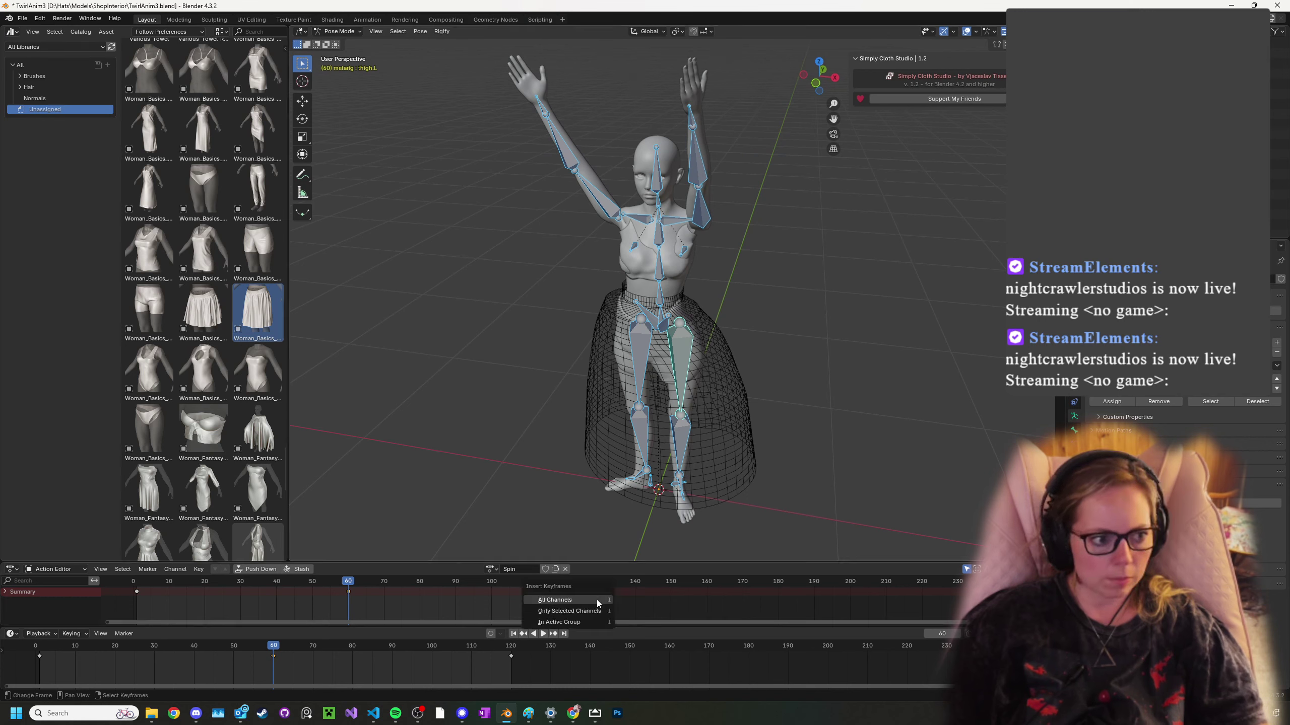
click(597, 600)
- Rotate all bones around the global Z axis until the character faces backward, and keyframe all channels at frame 60
key(r)
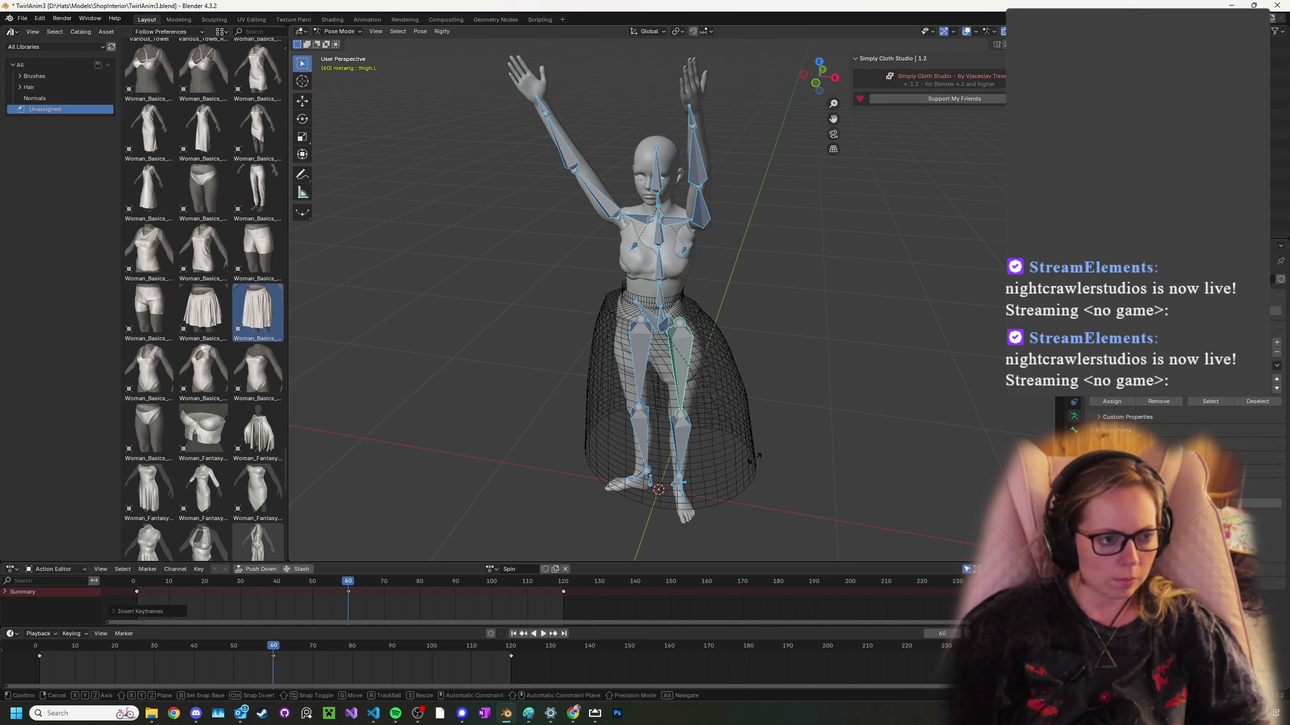
key(z)
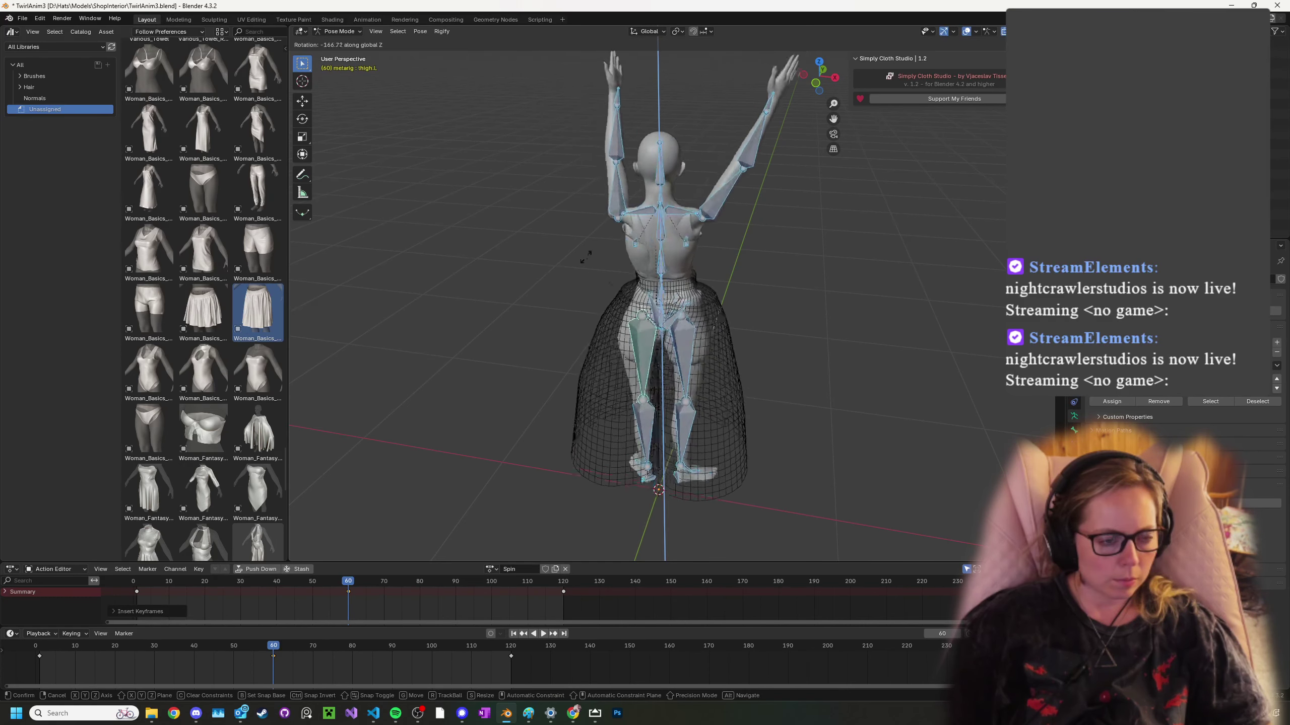
click(608, 255)
key(i)
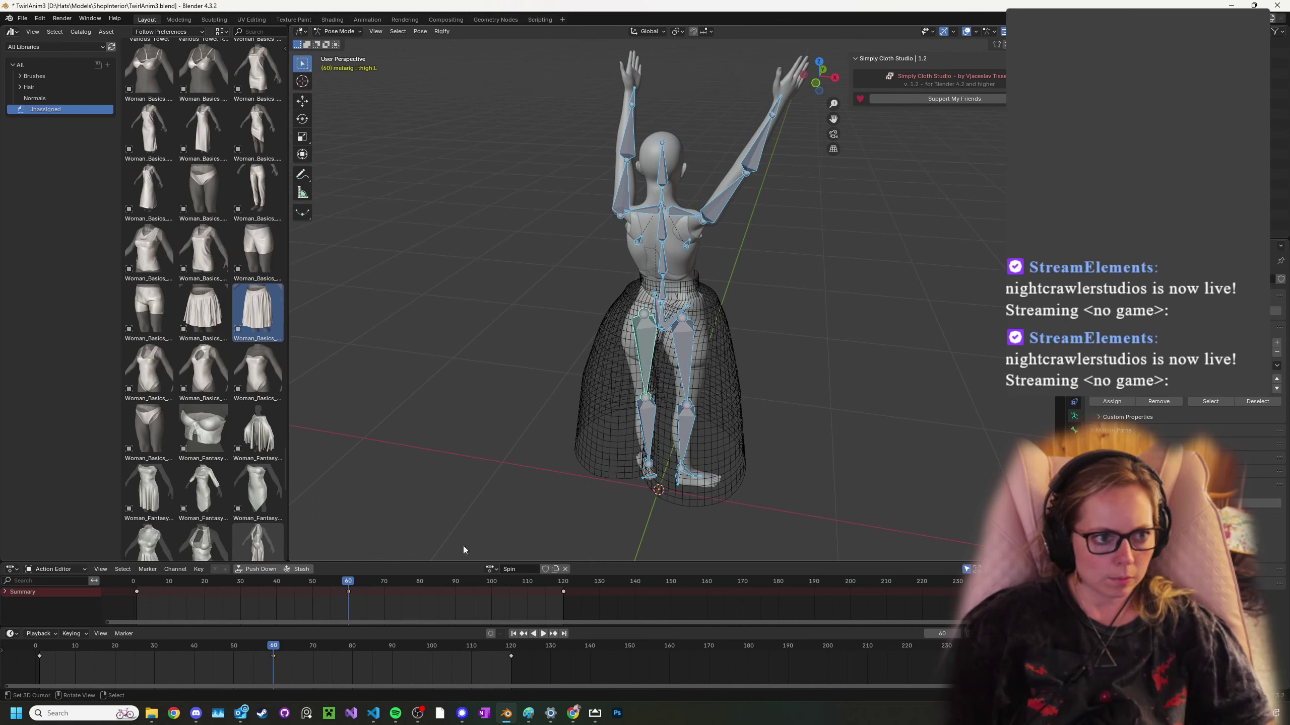
key(i)
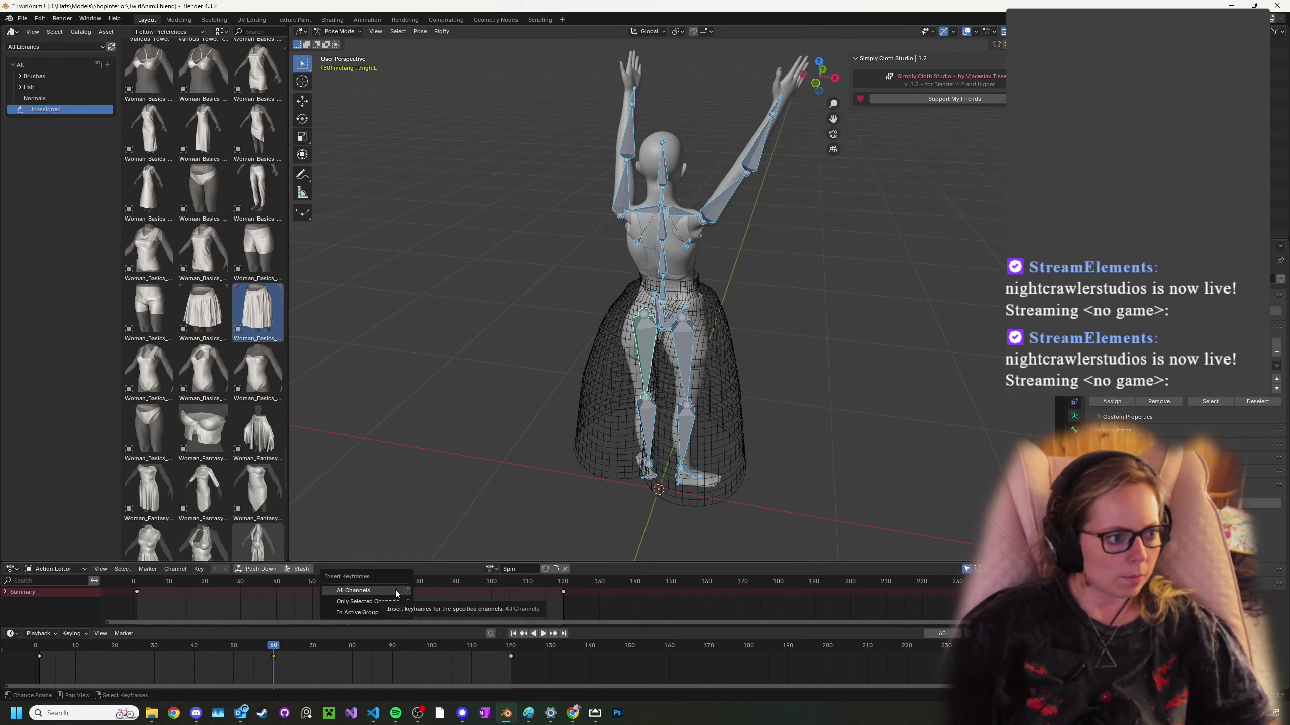
click(395, 590)
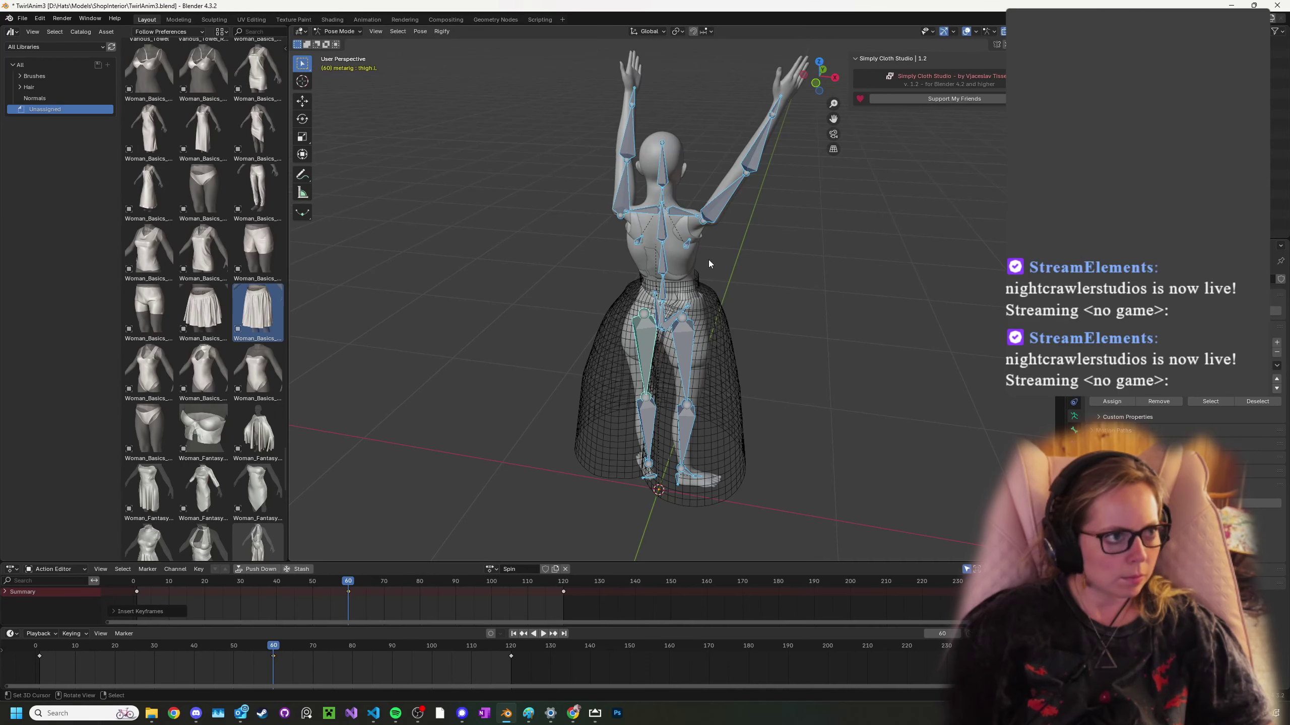
- Play the Spin action from the first frame to review the half turn and raised arms
scroll(709, 263, down, 2)
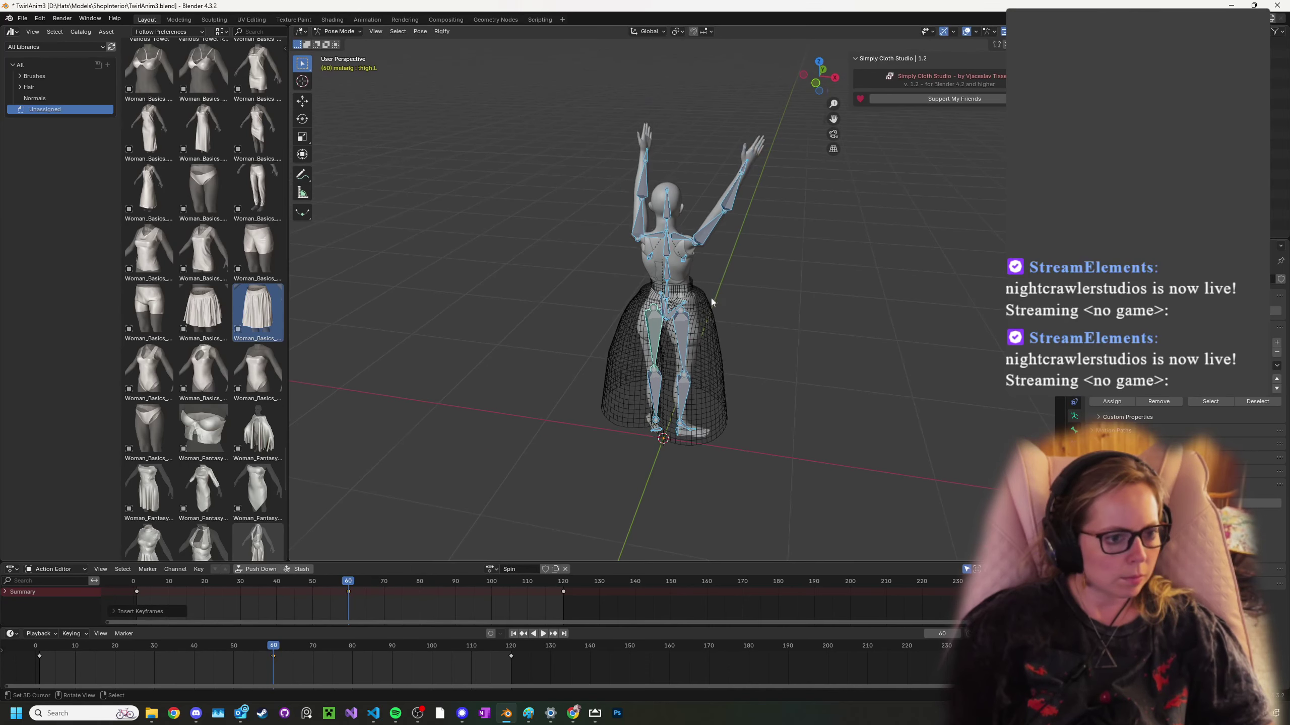
click(513, 634)
click(543, 633)
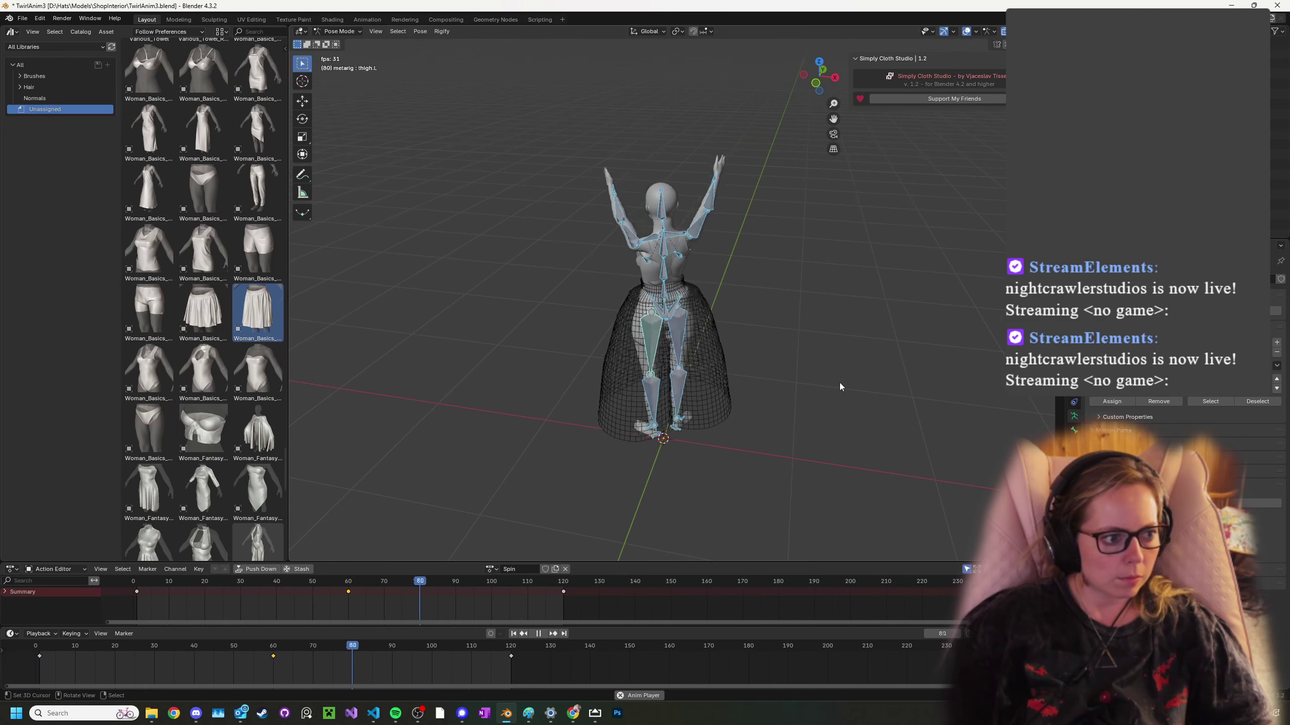
click(539, 633)
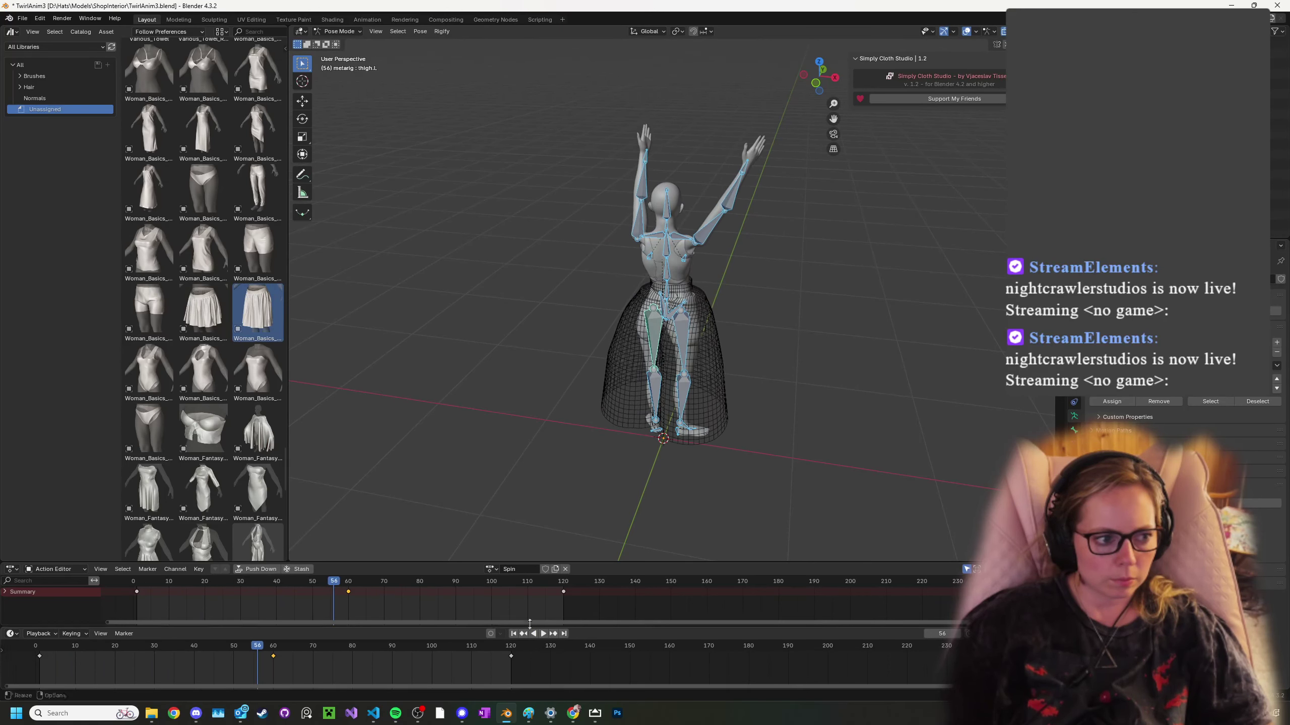
- At frame 90, rotate all bones about -139° around the global Z axis and insert a keyframe
click(457, 603)
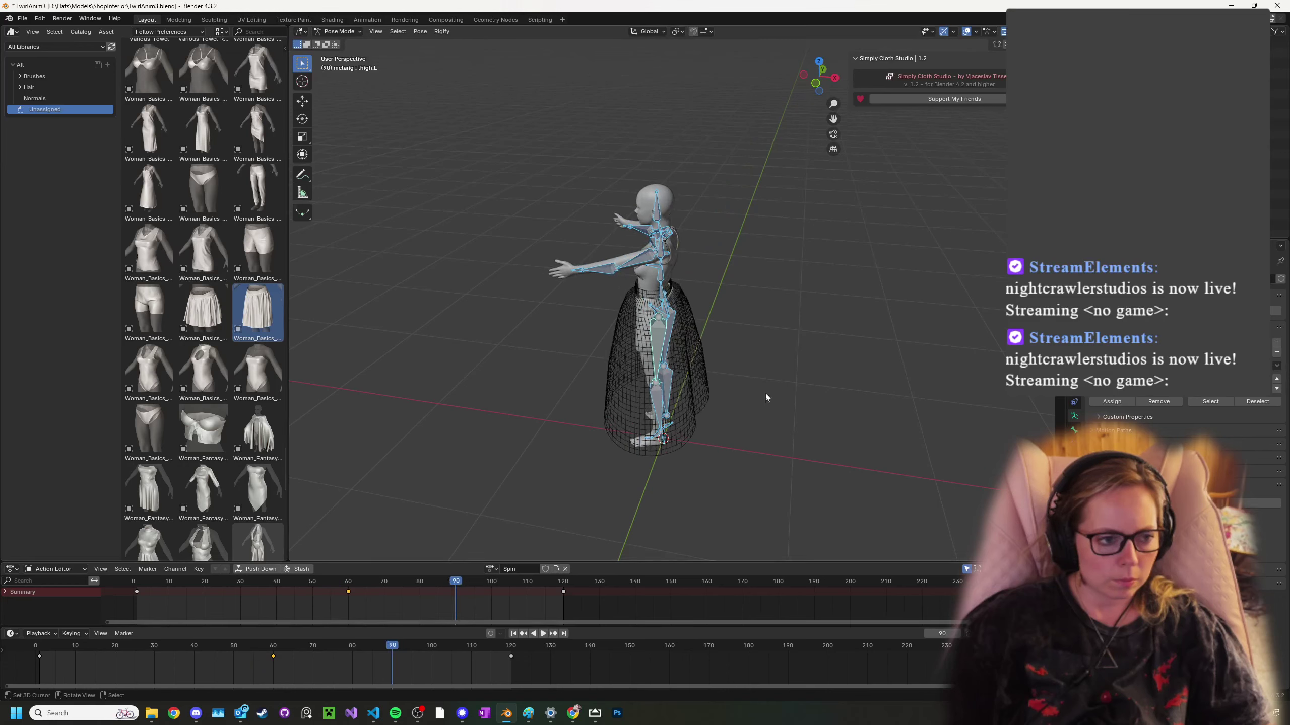
key(r)
key(z)
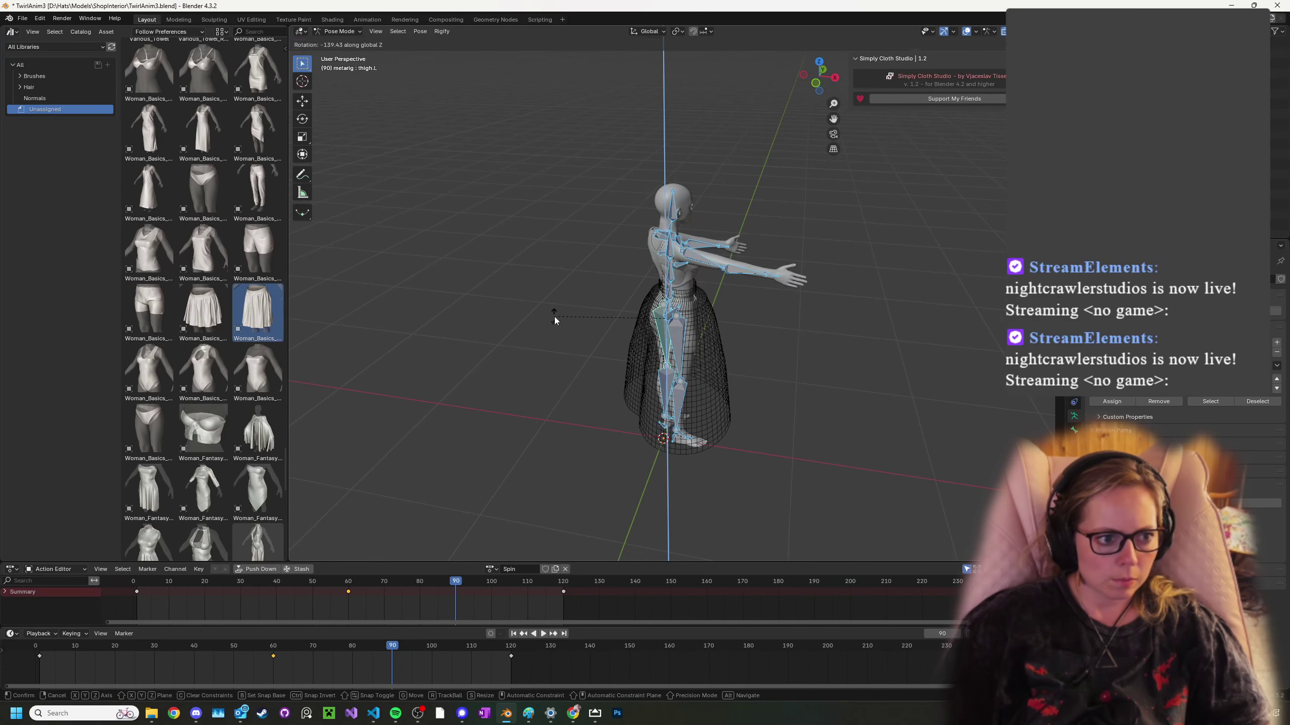
click(554, 316)
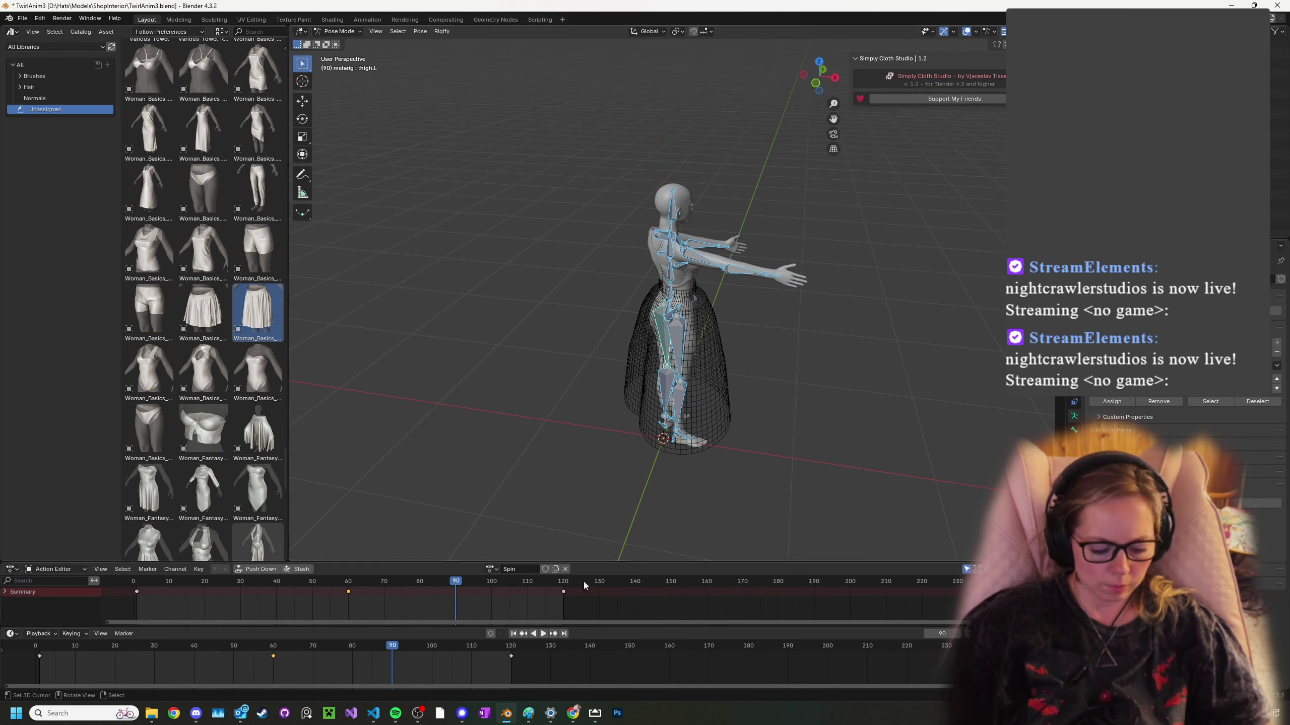
key(i)
click(450, 605)
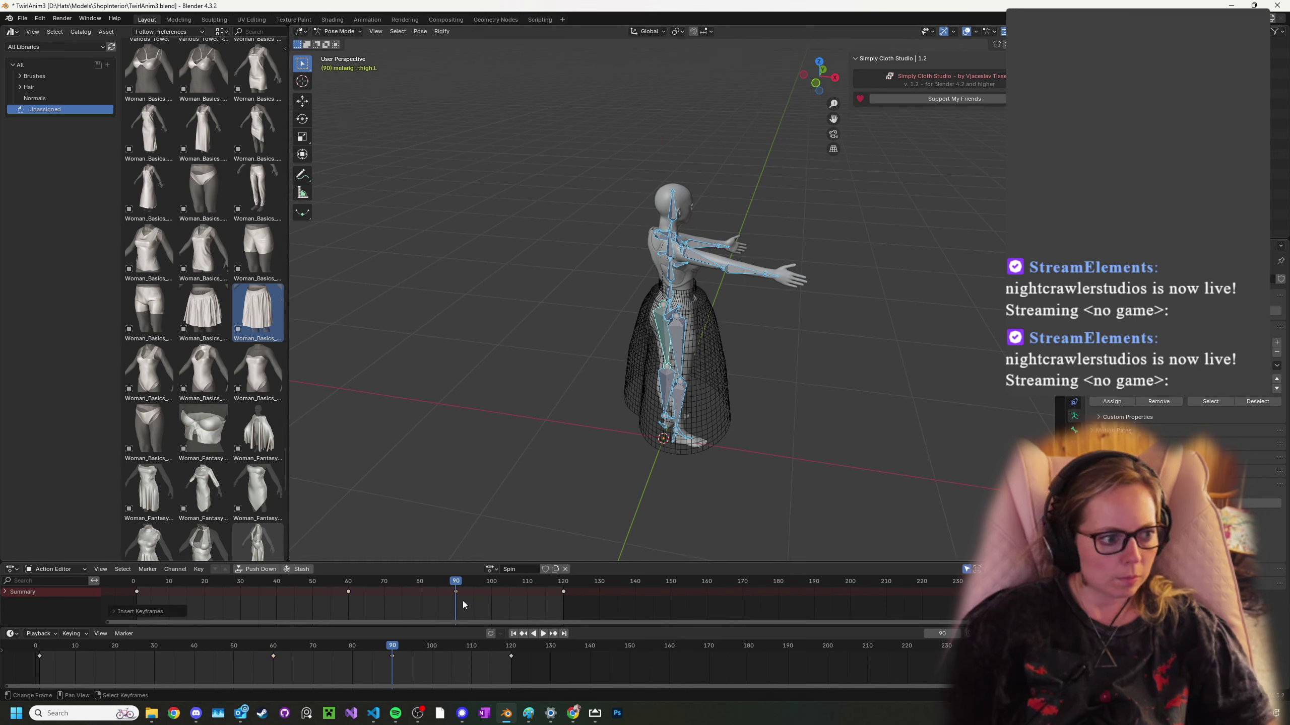
- Play the Spin action from the first frame to check the full twirl with the added frame 90 pose
click(515, 634)
click(543, 633)
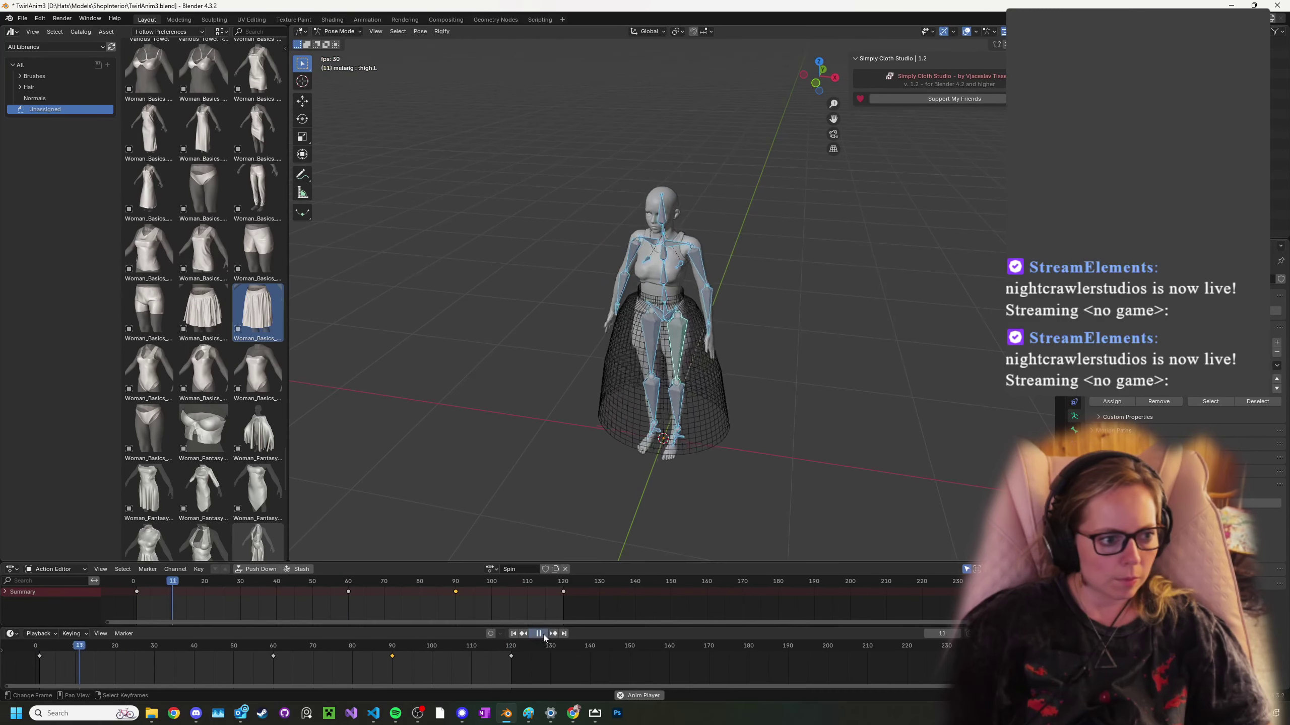
key(Escape)
- Delete the existing keyframe at frame 120 of the Spin action
right_click(560, 599)
click(564, 591)
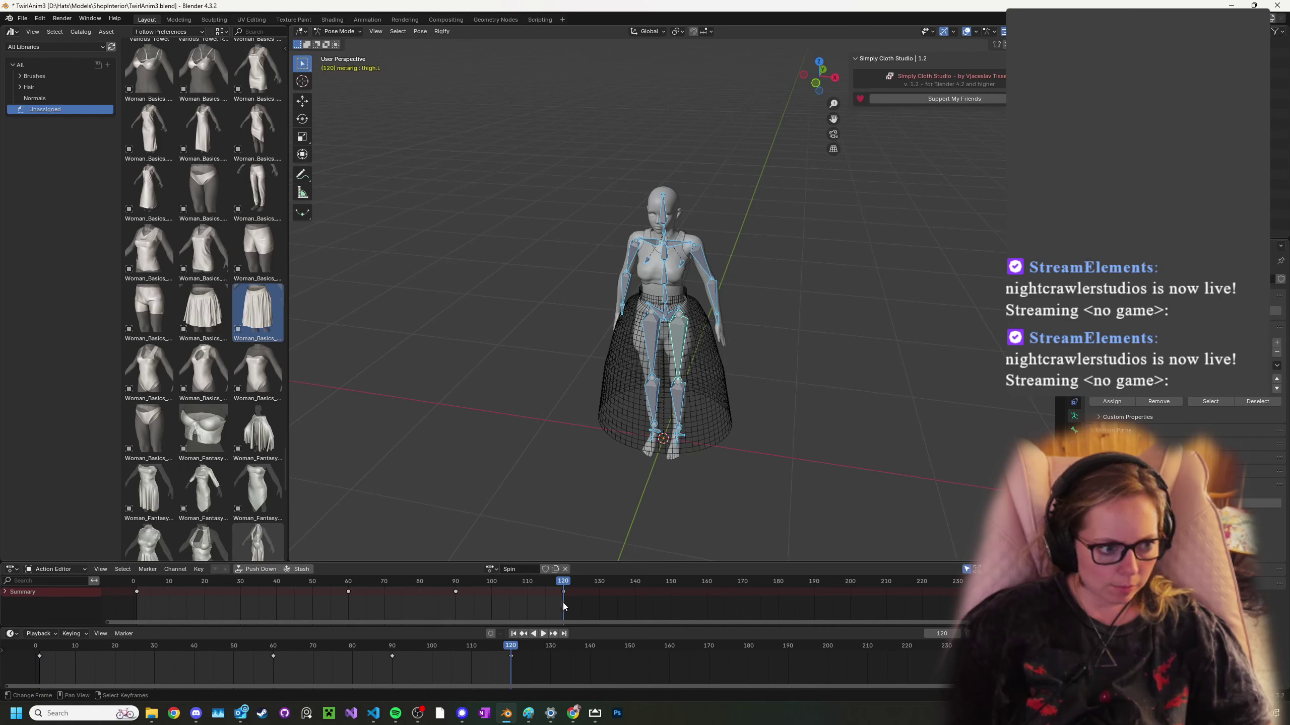
right_click(563, 603)
key(Escape)
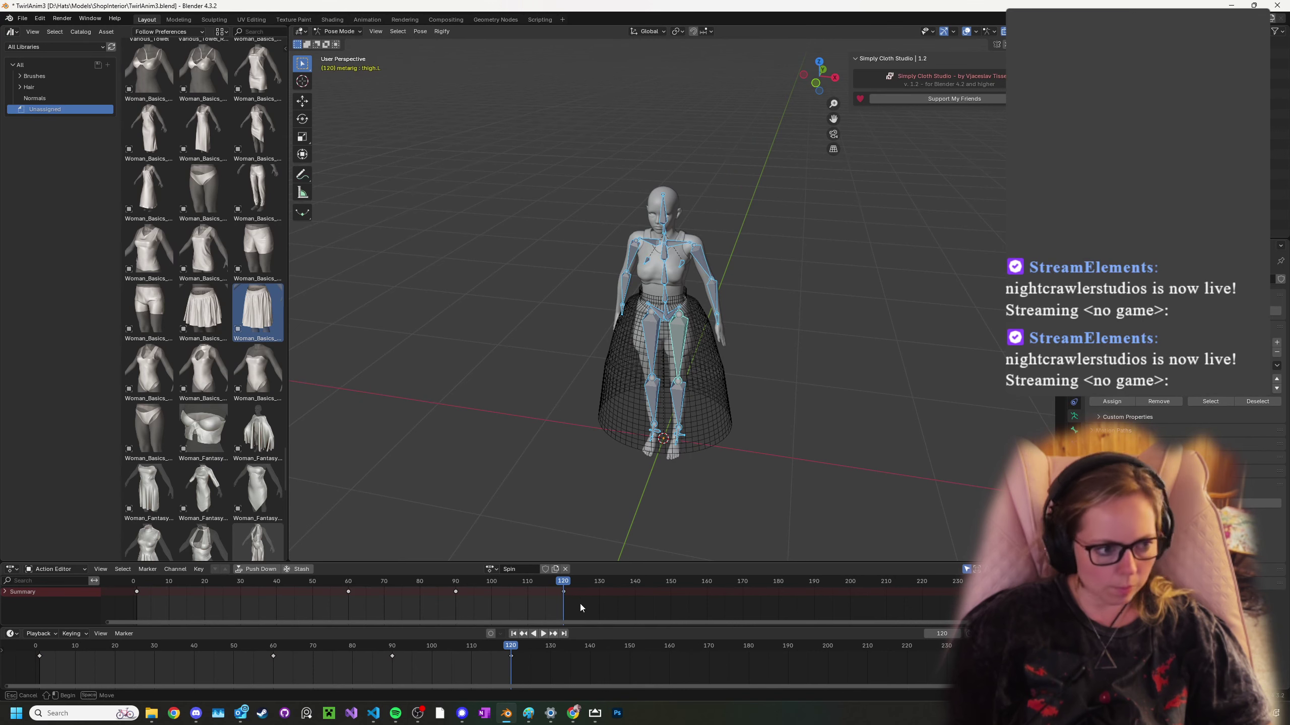
key(x)
click(574, 593)
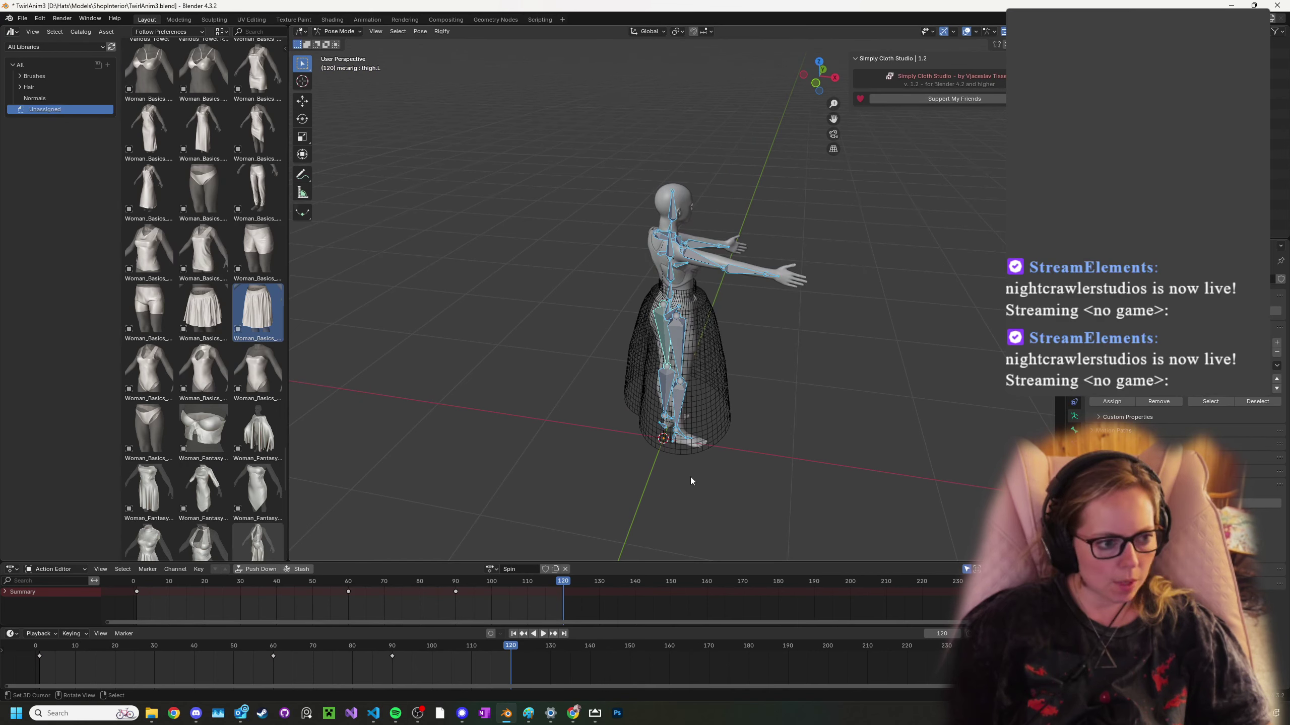
- Rotate all bones around the global Z axis until the character faces forward, and keyframe all channels at frame 120
key(r)
key(z)
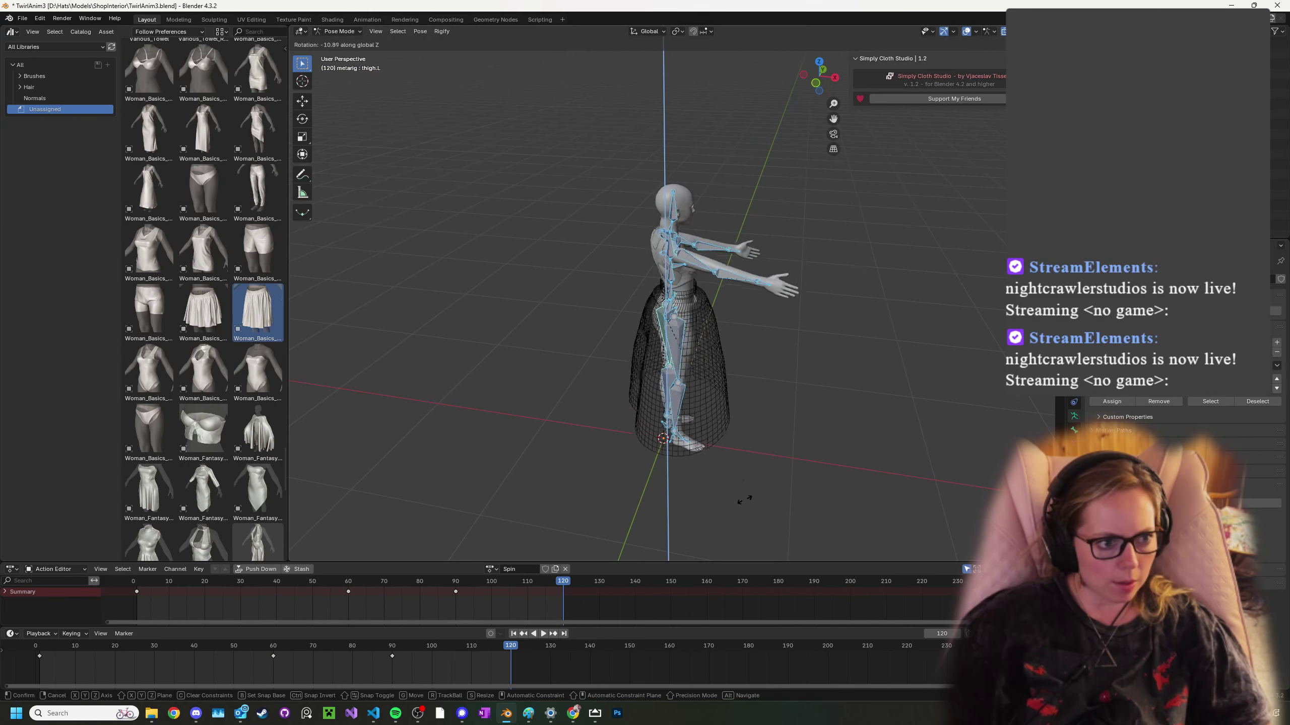
click(527, 311)
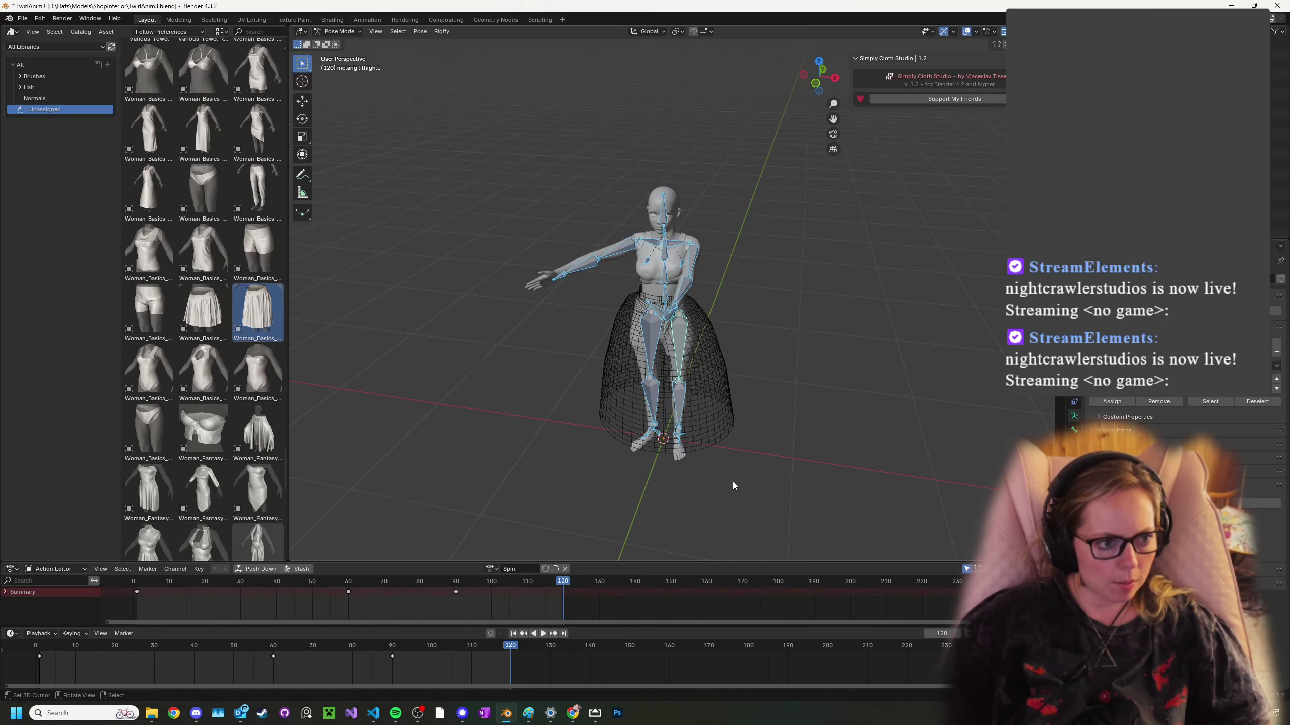
key(i)
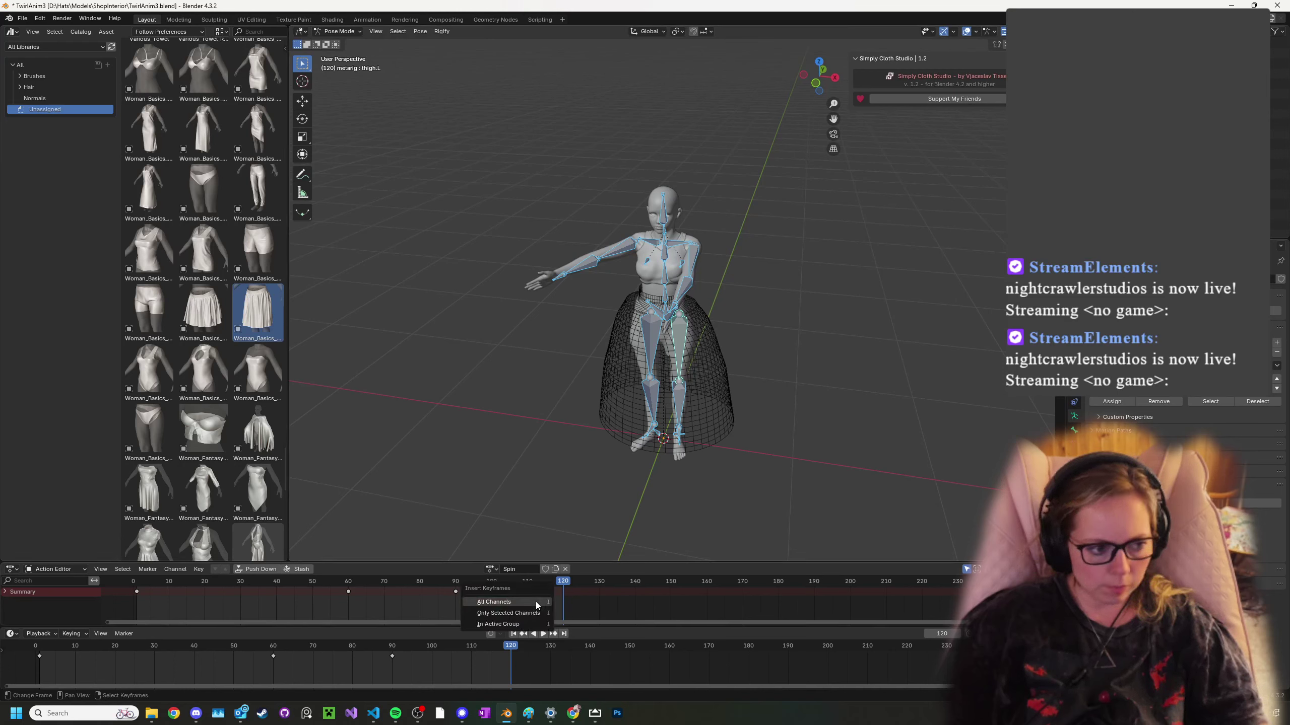
click(536, 602)
- Clear the rotation of the right and left upper arm bones at frame 120
key(alt+a)
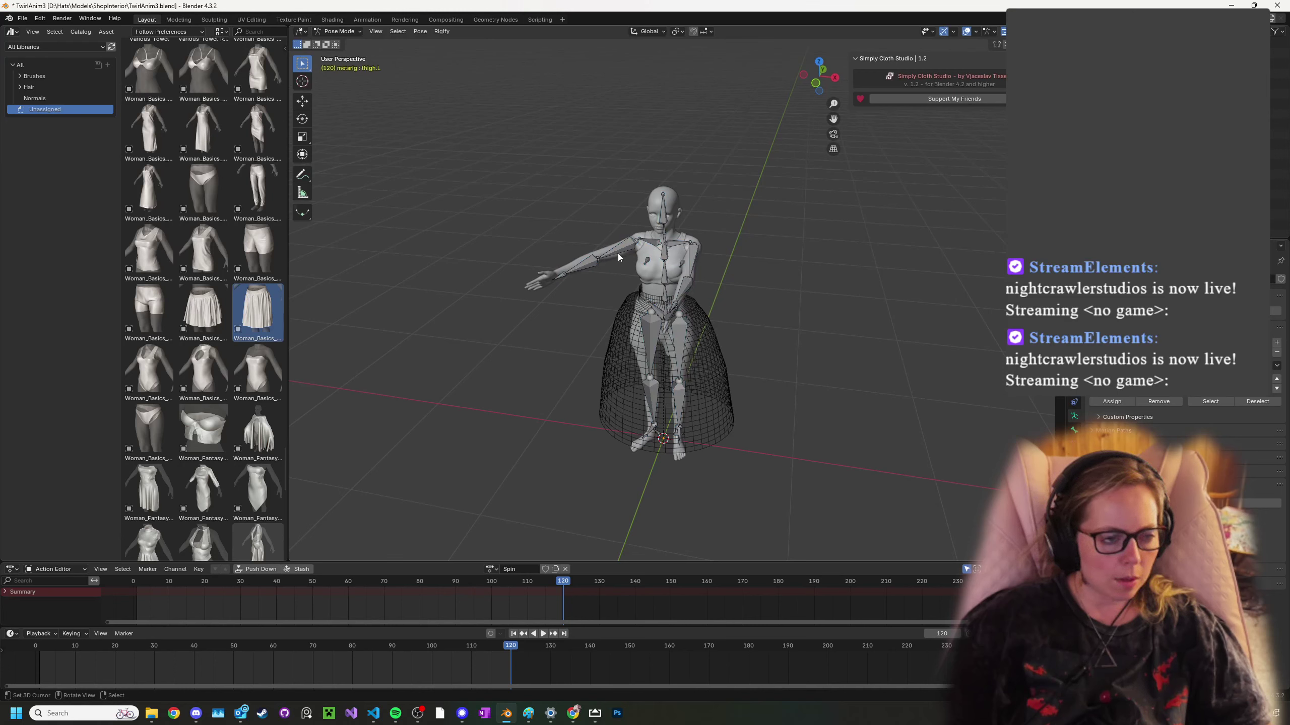
click(619, 256)
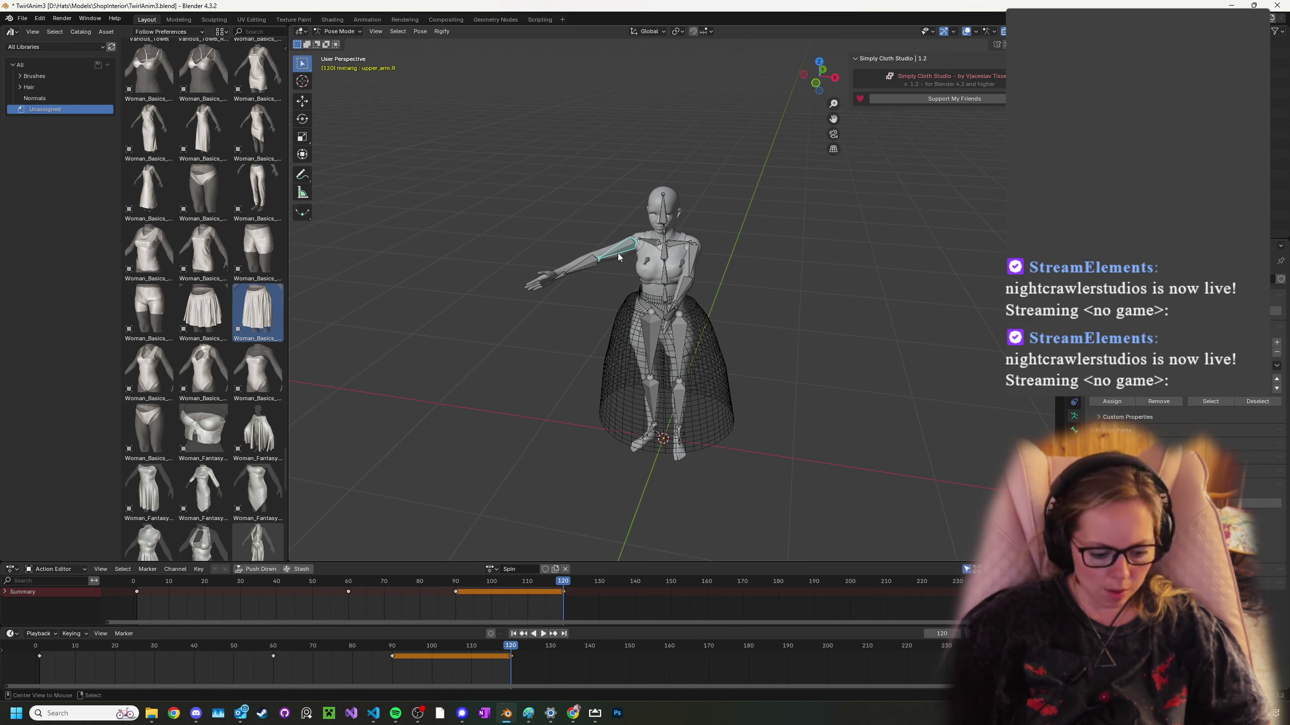
key(alt+r)
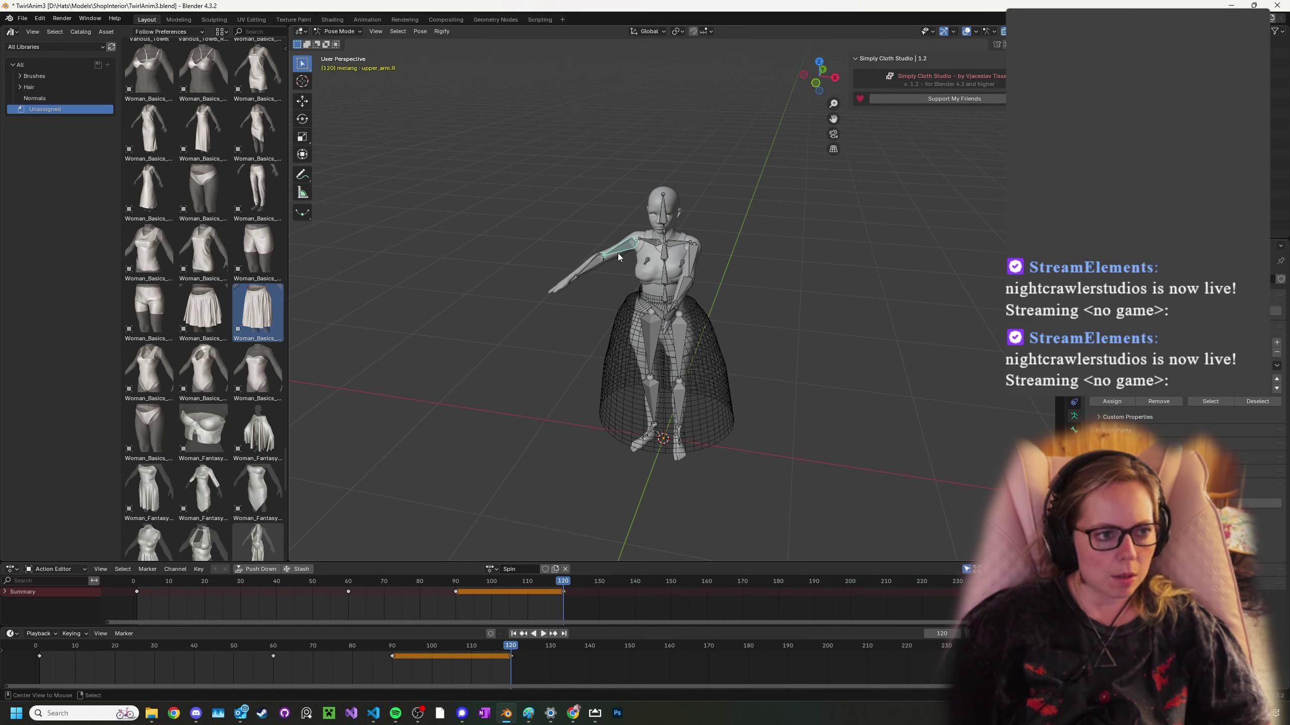
click(683, 249)
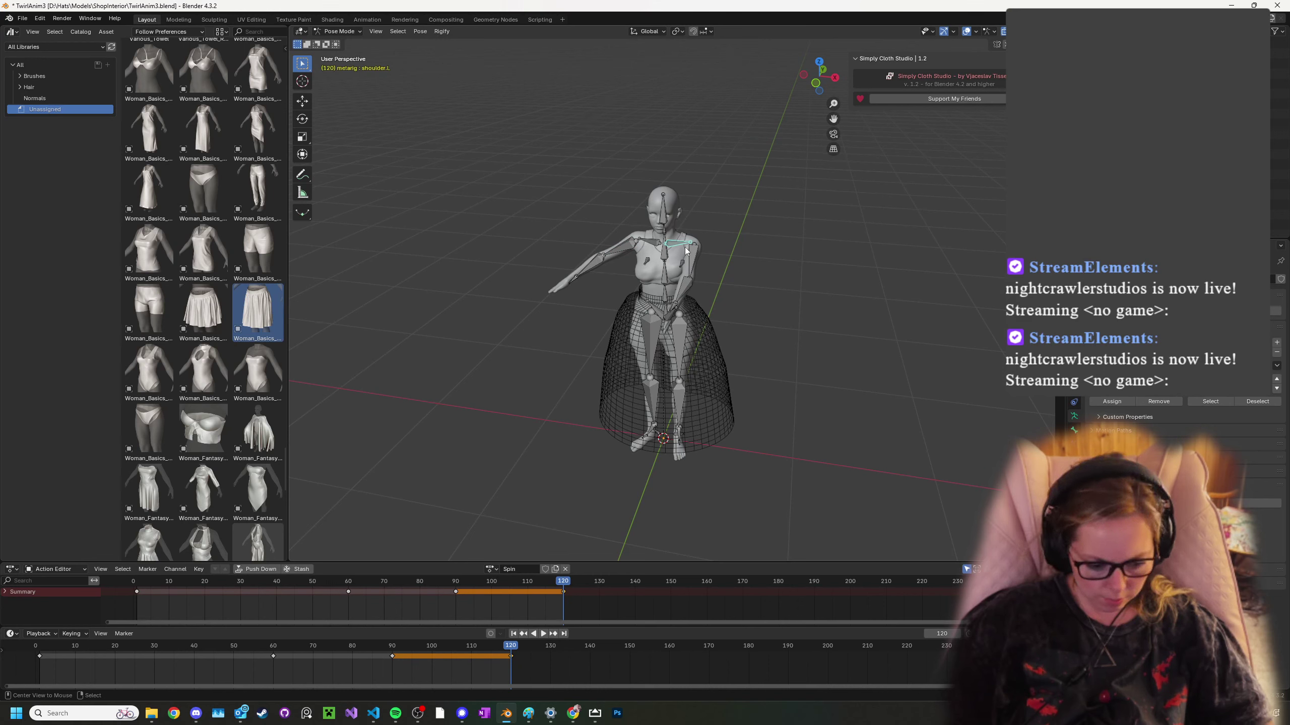
click(690, 261)
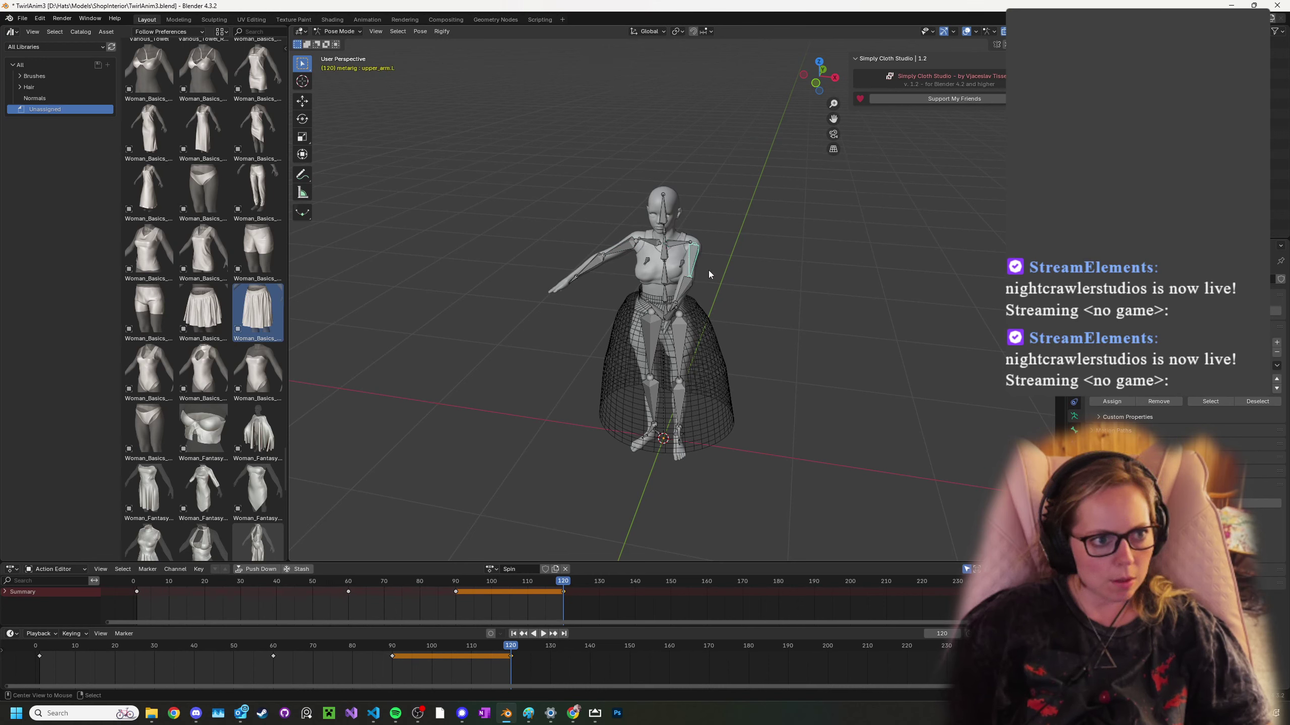
key(alt+r)
- Lower both arms beside the body by rotating the right upper arm about -42° and the left upper arm about 43° in the view plane
key(ctrl+shift+m)
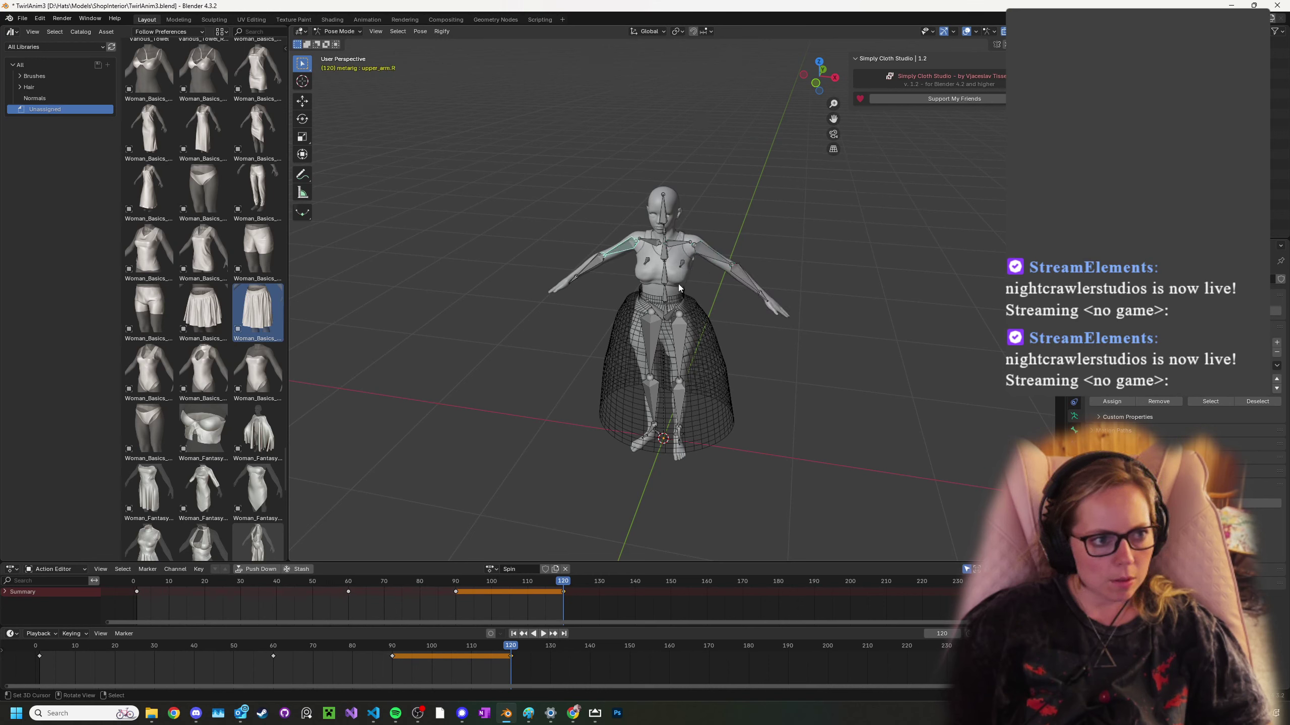
key(r)
click(715, 259)
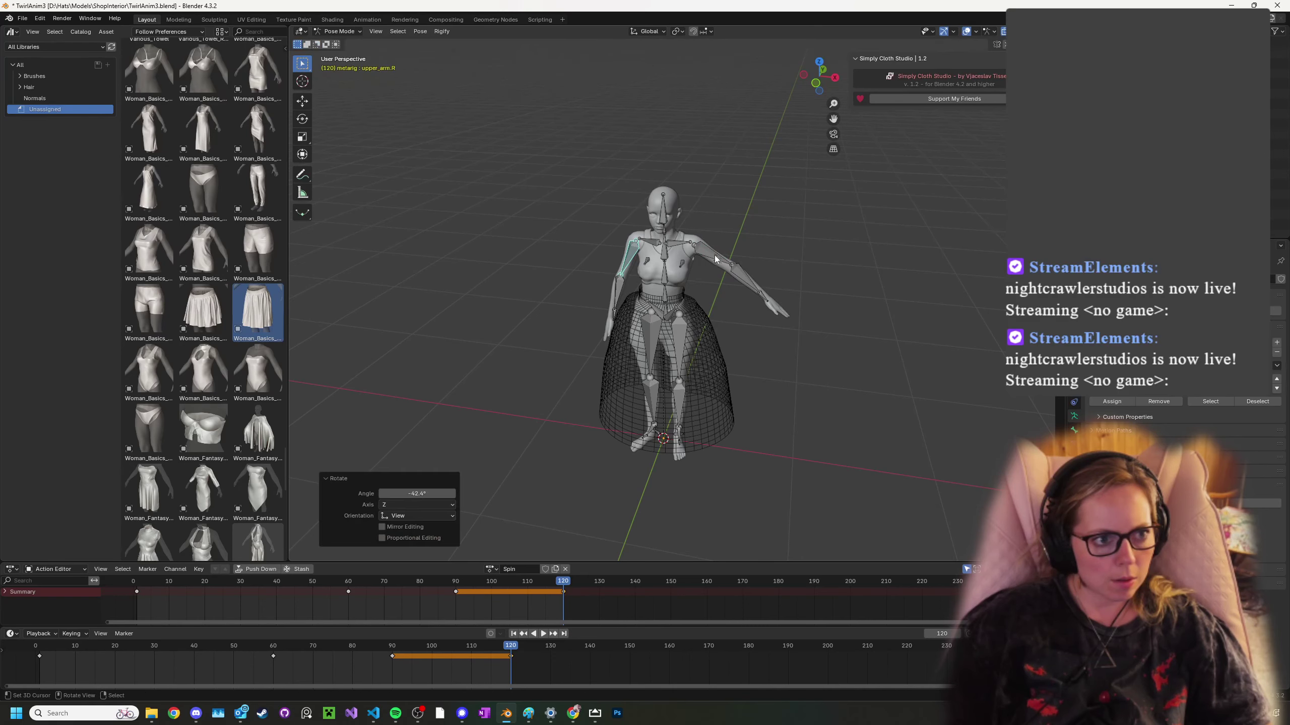
click(715, 259)
key(r)
click(673, 366)
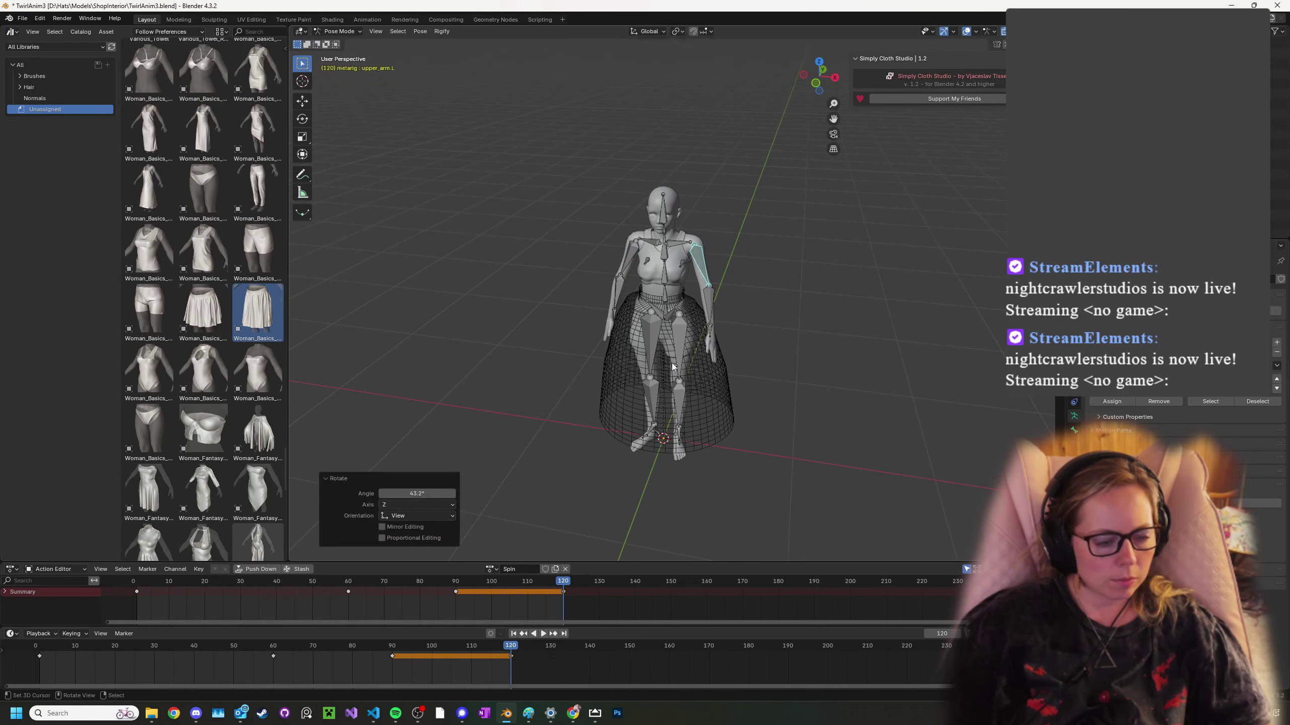
- Keyframe all channels of all bones at frame 120 with the lowered arms, and play the Spin action to review it
middle_drag(672, 366, 720, 282)
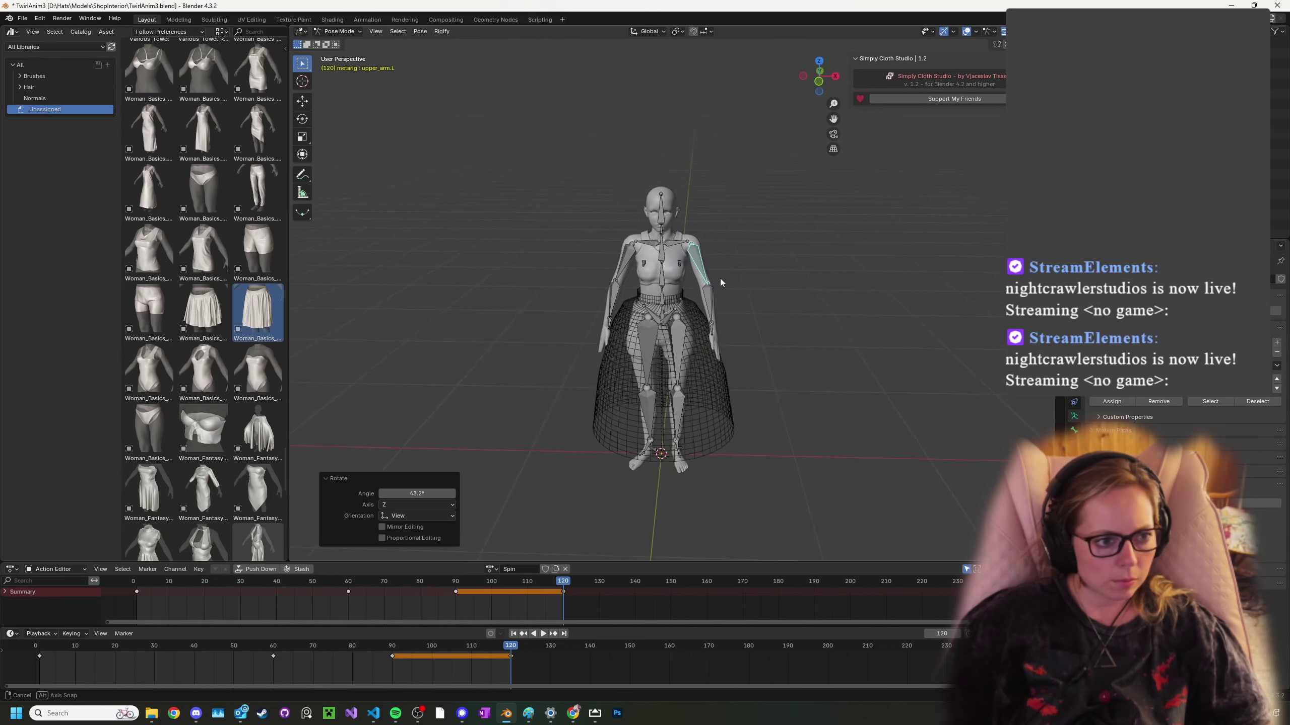
key(a)
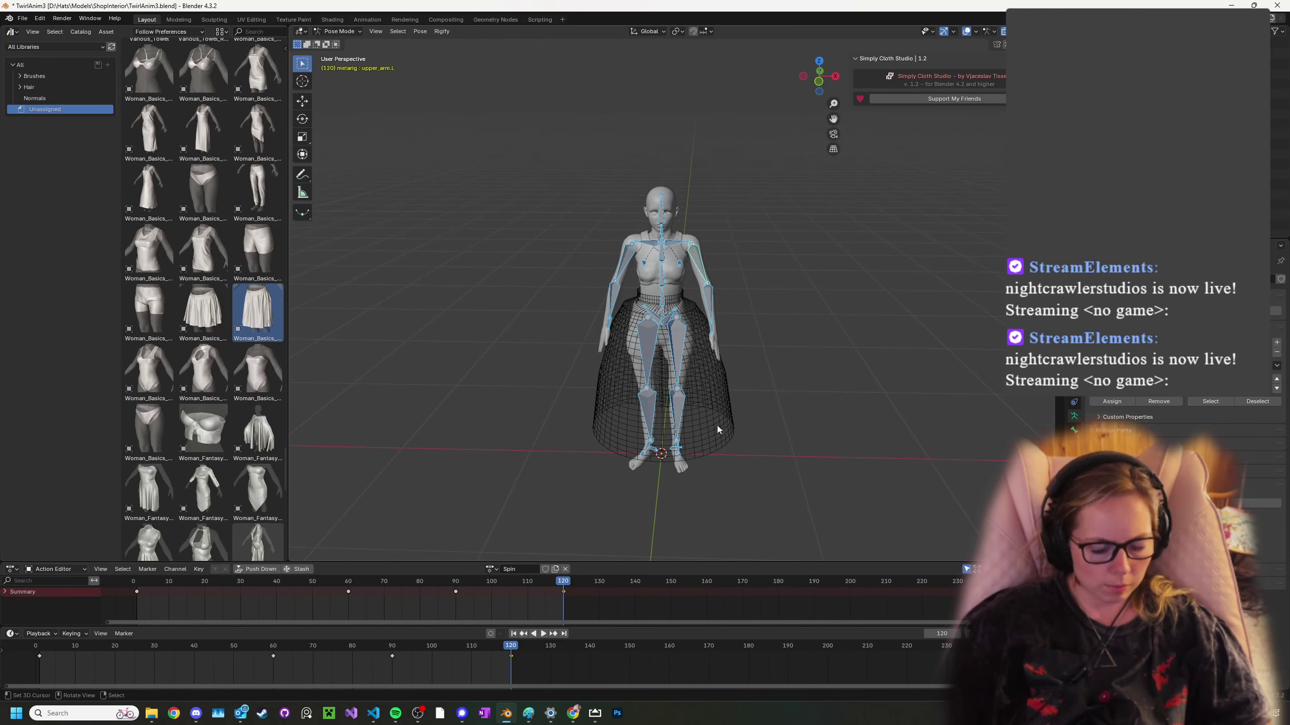
key(i)
click(503, 607)
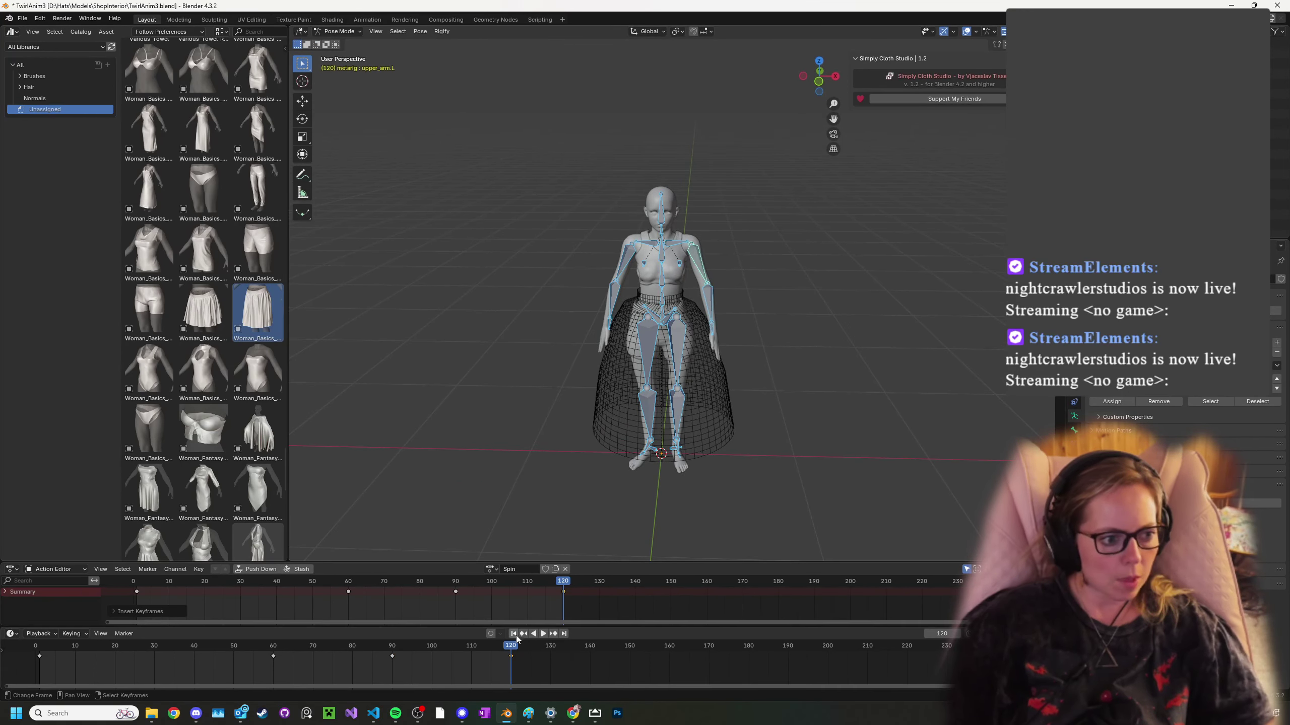
click(539, 633)
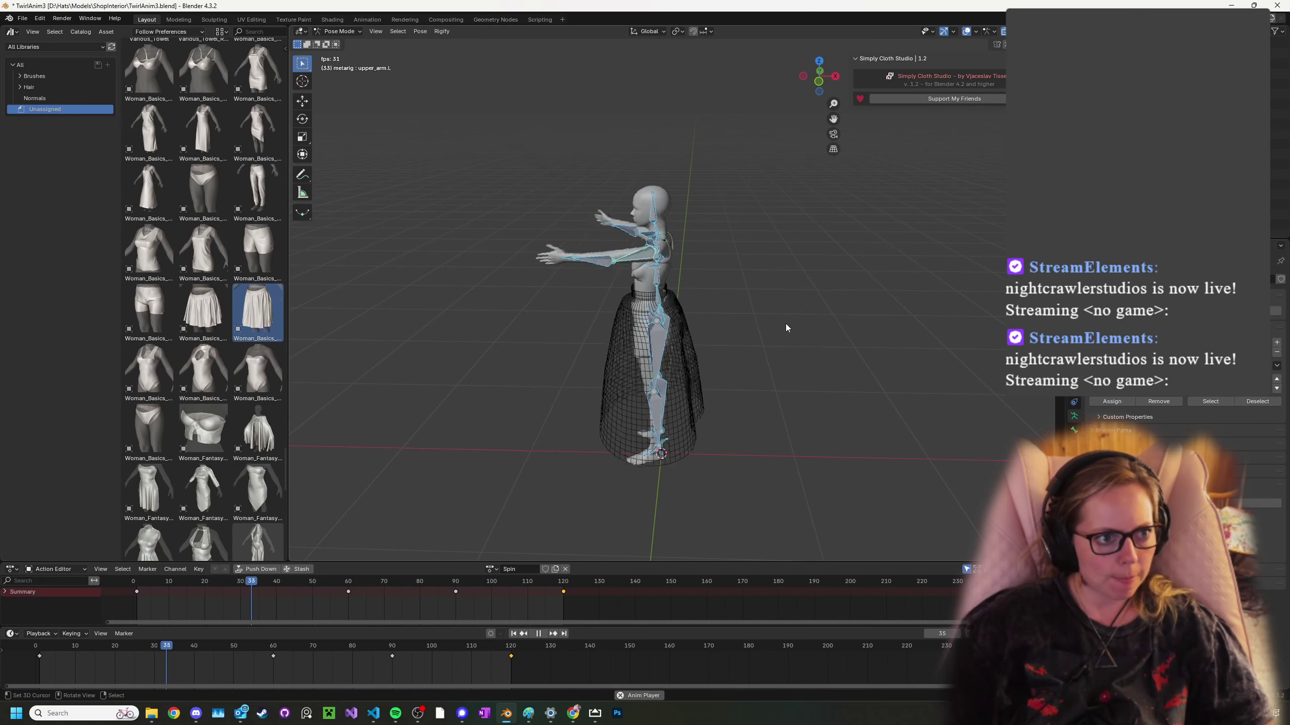
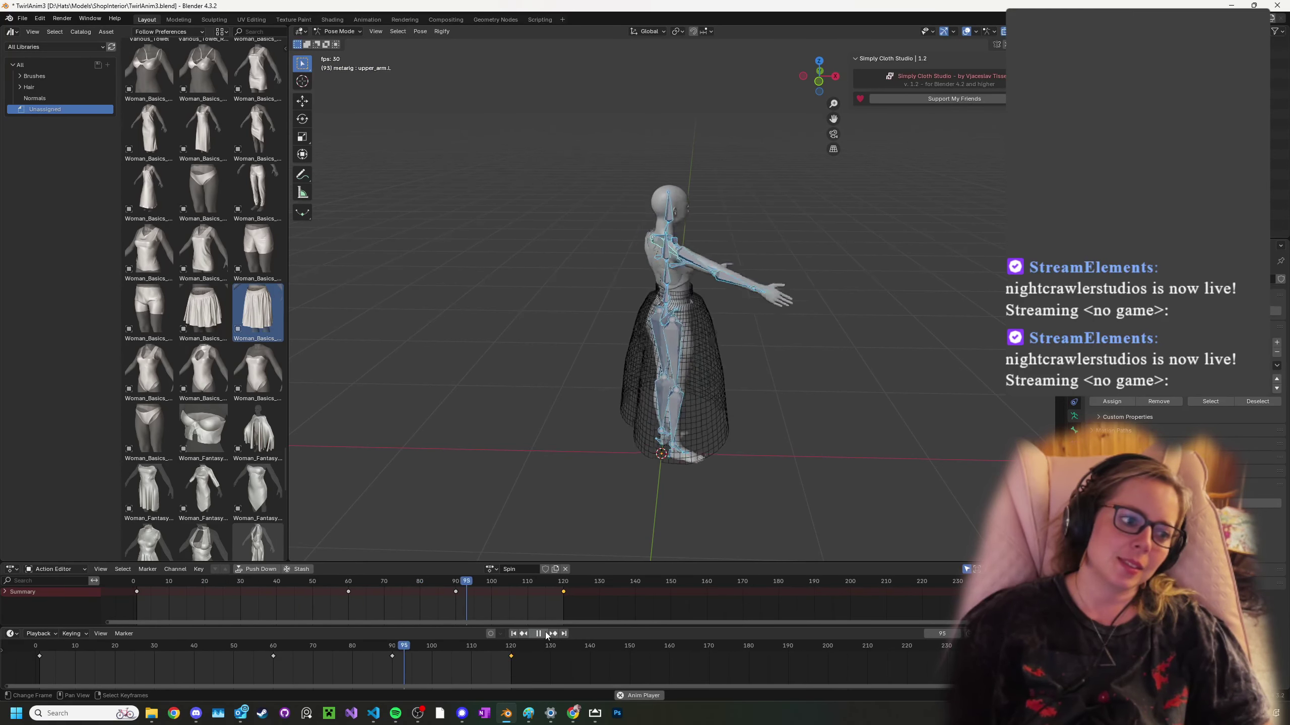
click(538, 634)
- Change the interpolation mode of all Spin keyframes and play the action from the first frame
key(a)
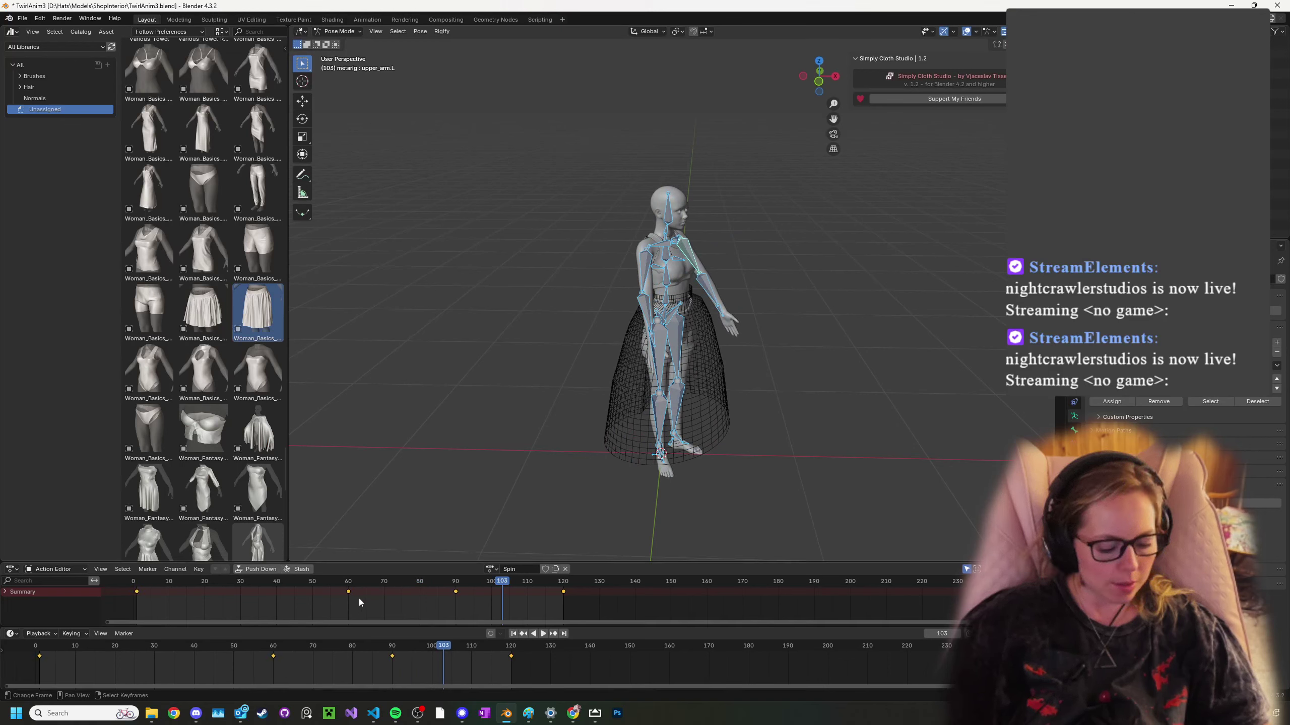
key(t)
click(204, 625)
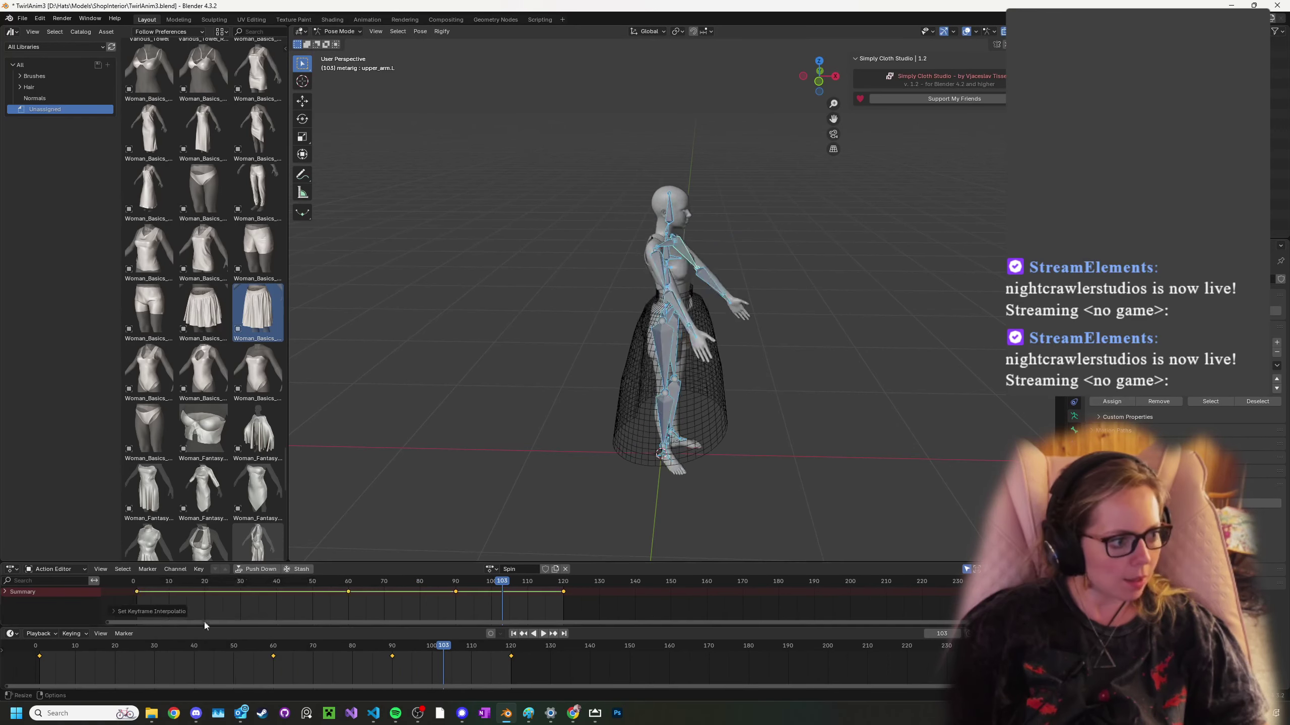
click(513, 634)
click(542, 634)
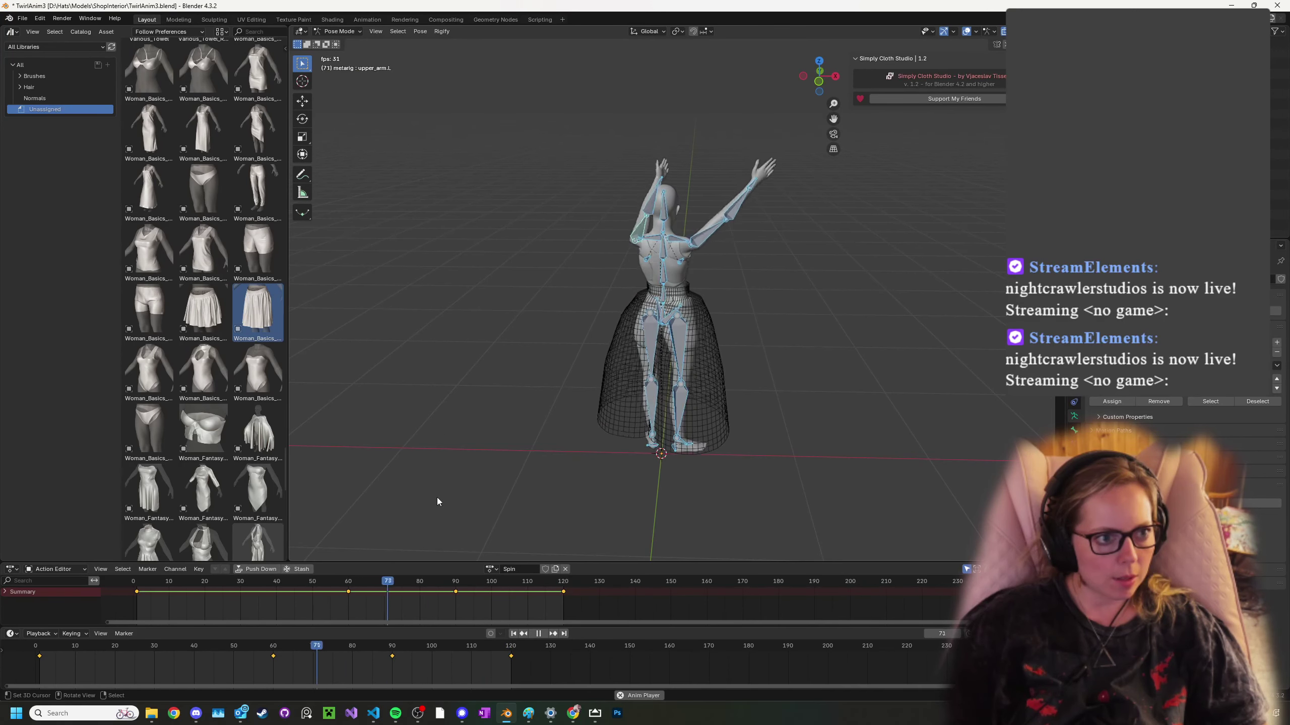
click(513, 635)
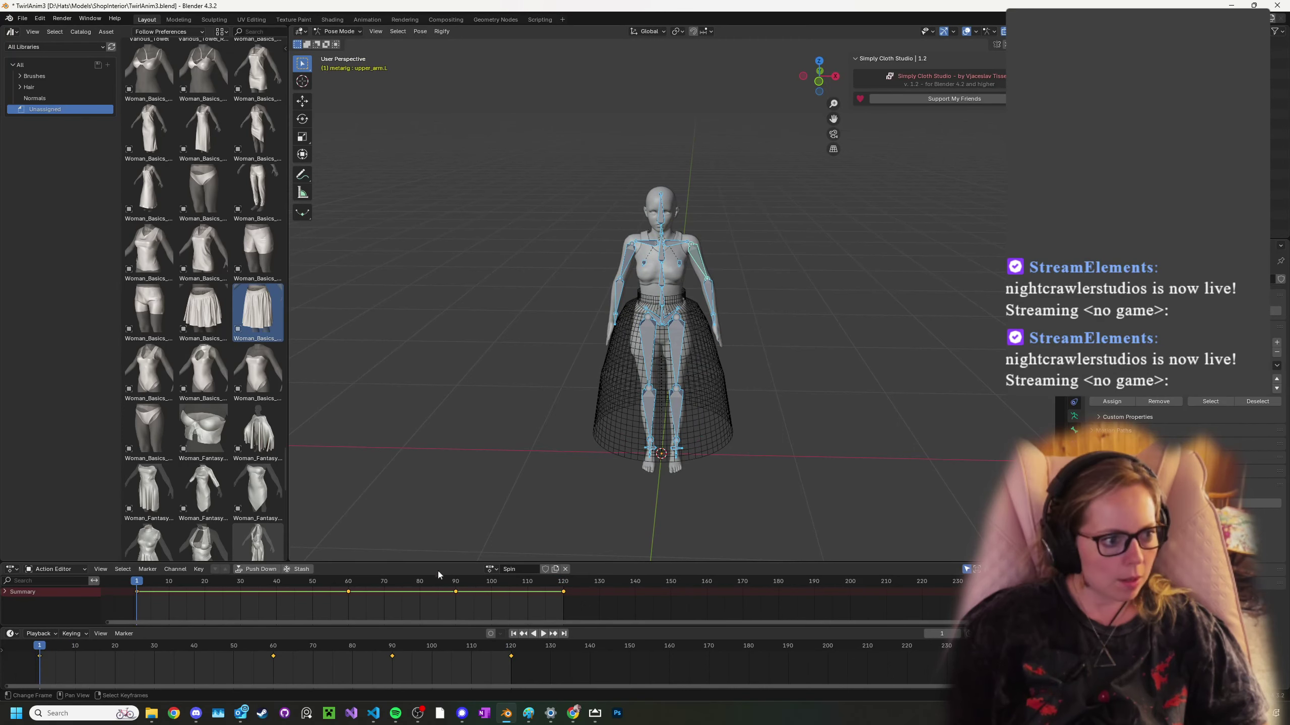
- Delete the Spin keyframe at frame 90 and play the action to check the smoother turn
key(x)
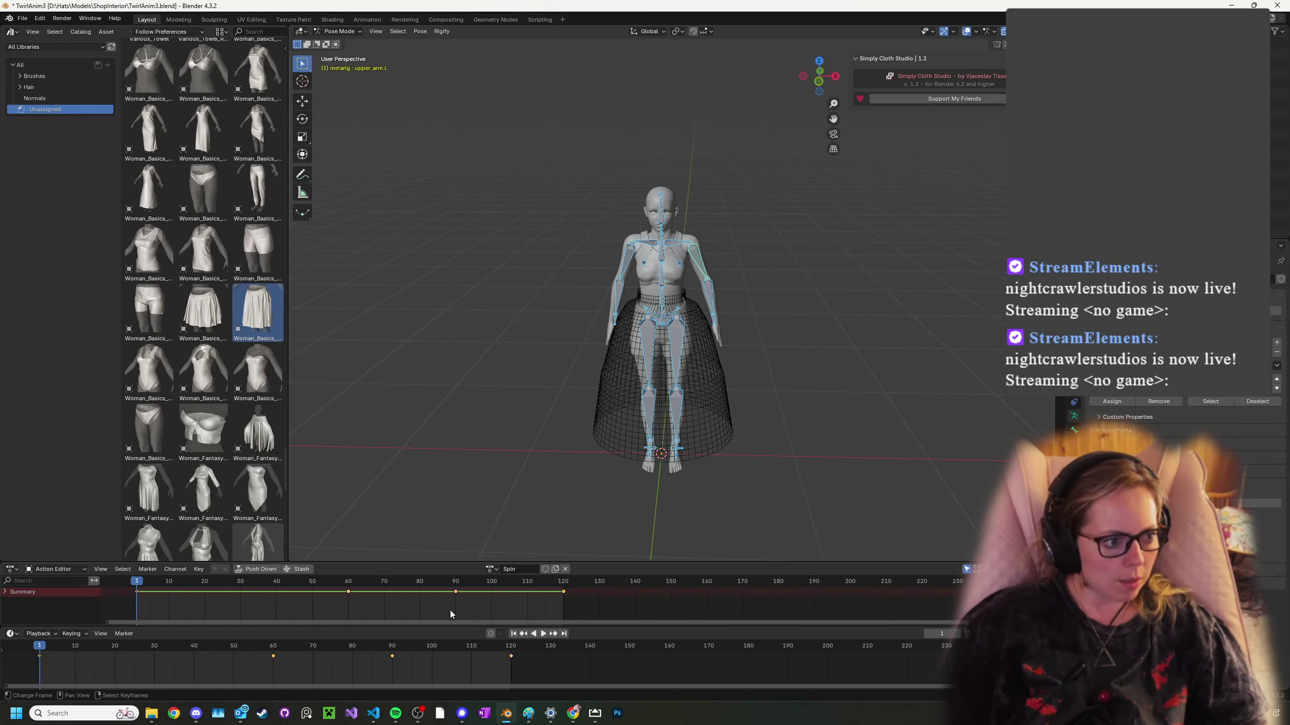
drag(437, 573, 436, 573)
key(x)
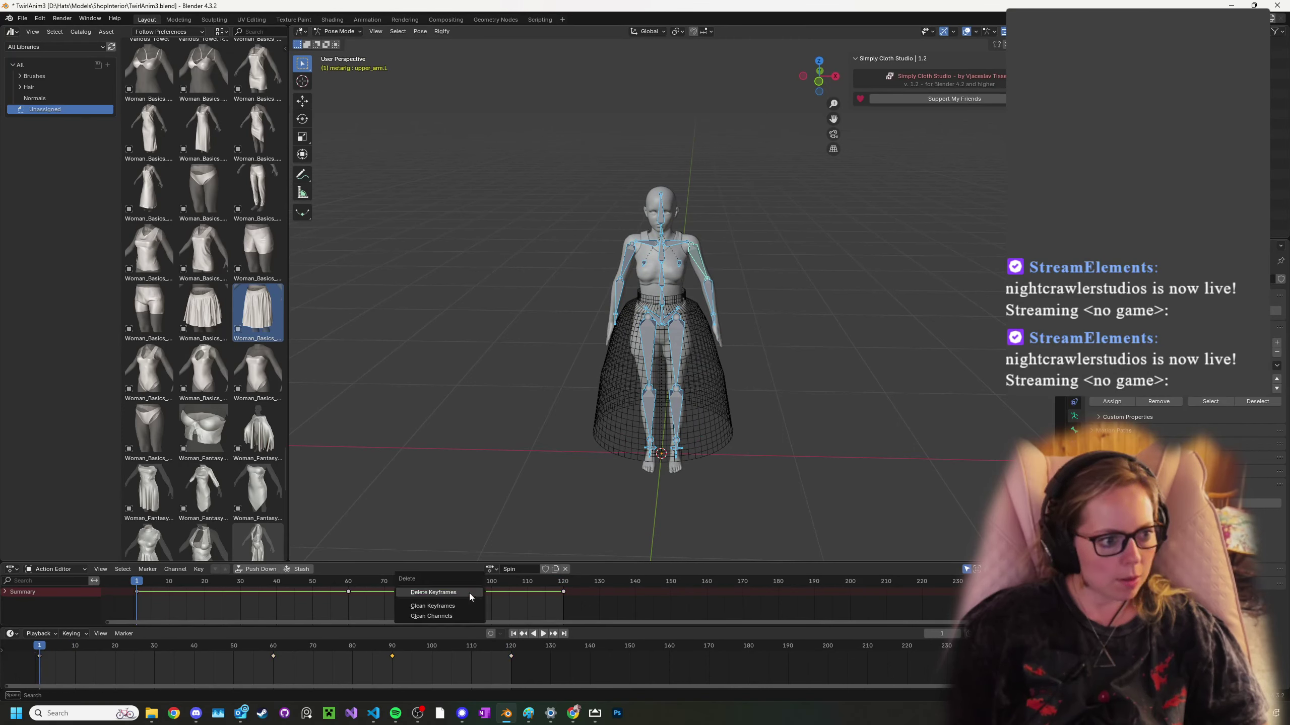
click(439, 590)
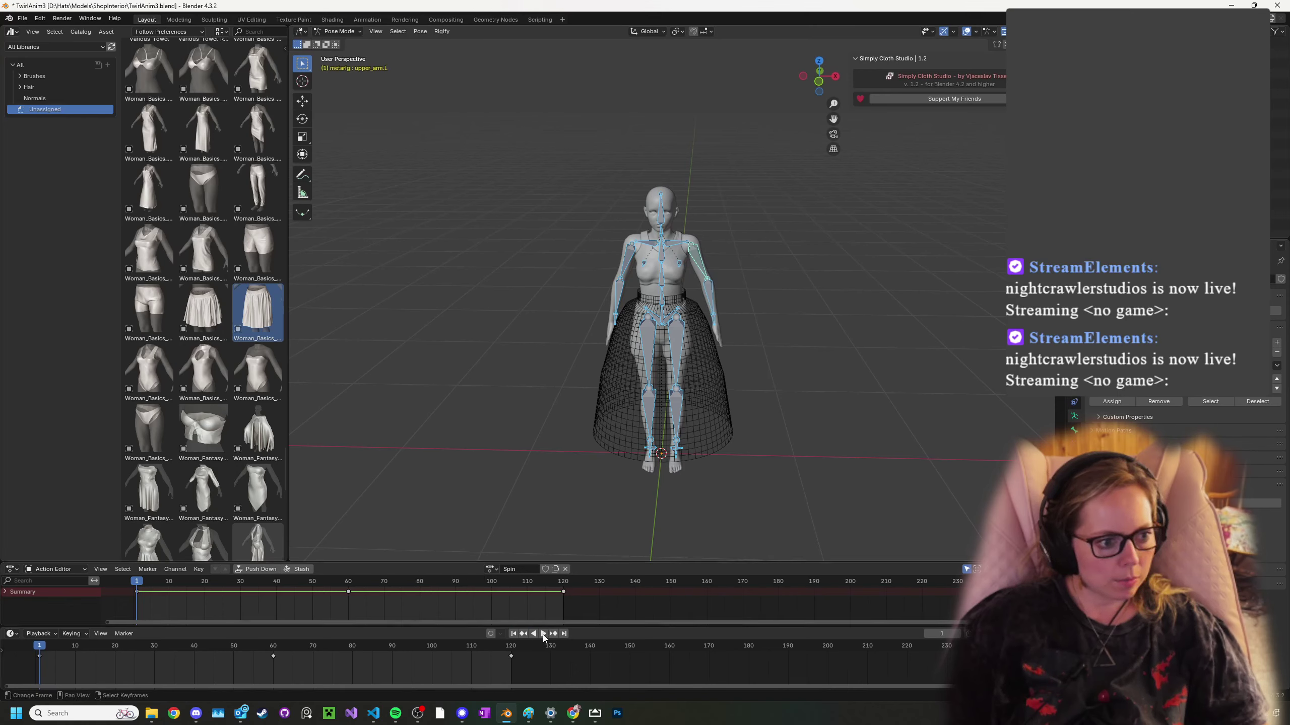
click(542, 634)
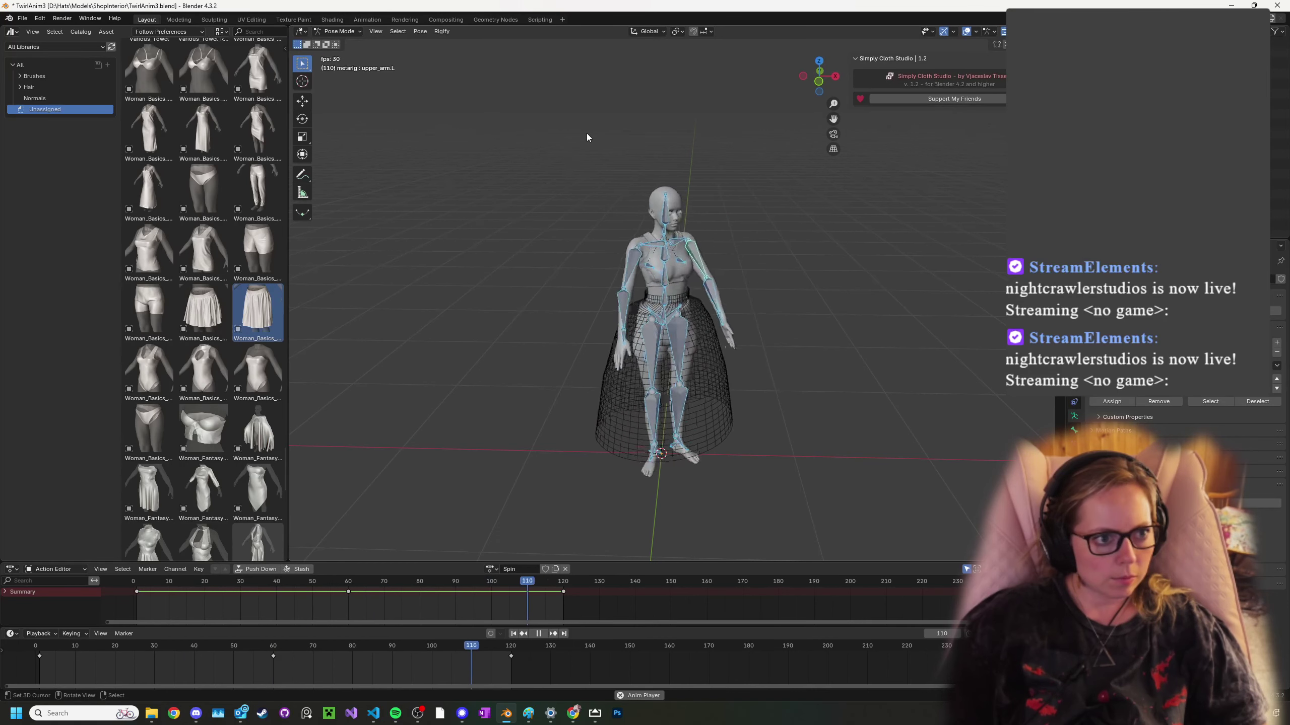
click(539, 634)
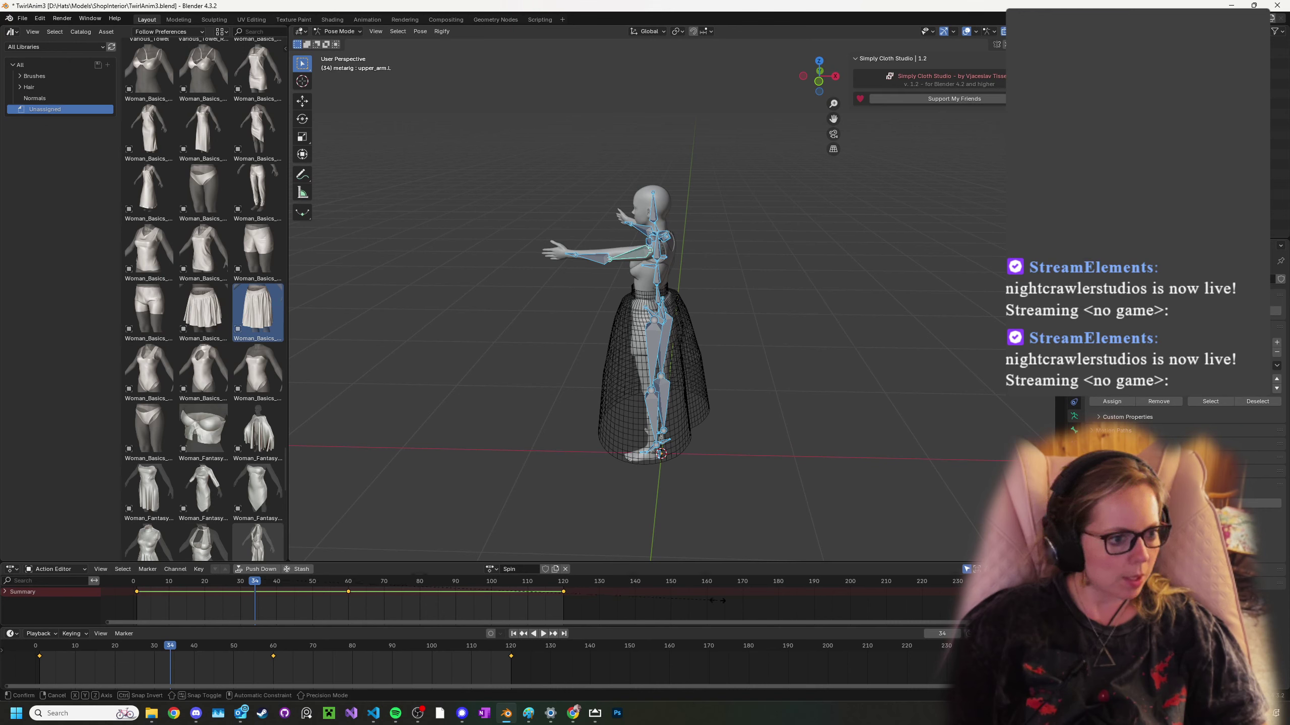
- Scale the timing of all Spin keyframes by 0.52 and shift them so the first one sits at frame 1
text(s.52)
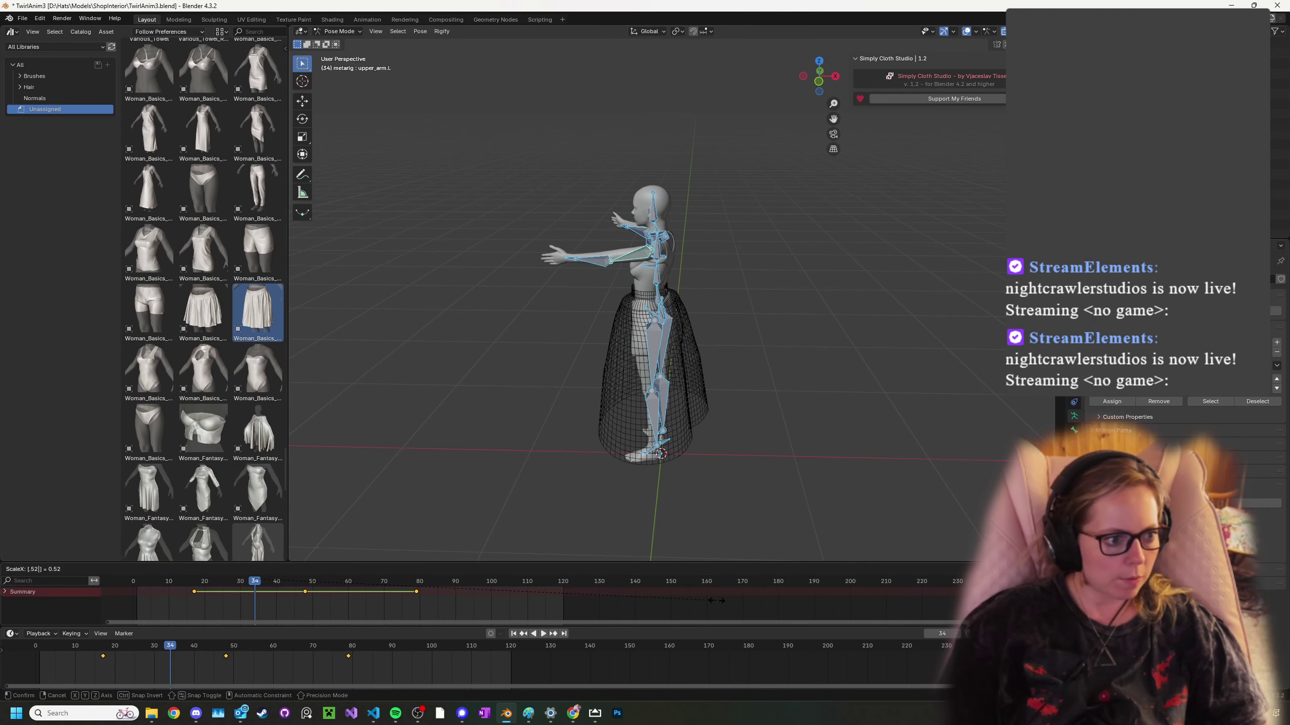
key(Return)
key(g)
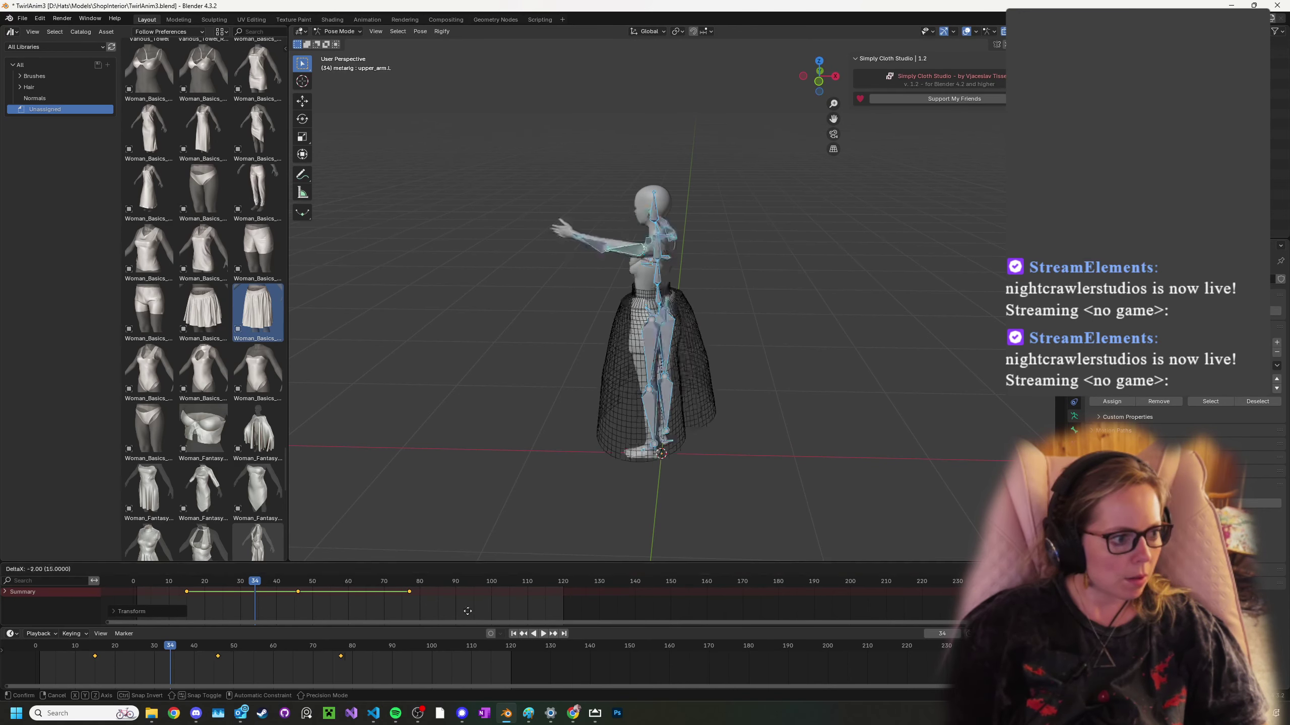
click(439, 614)
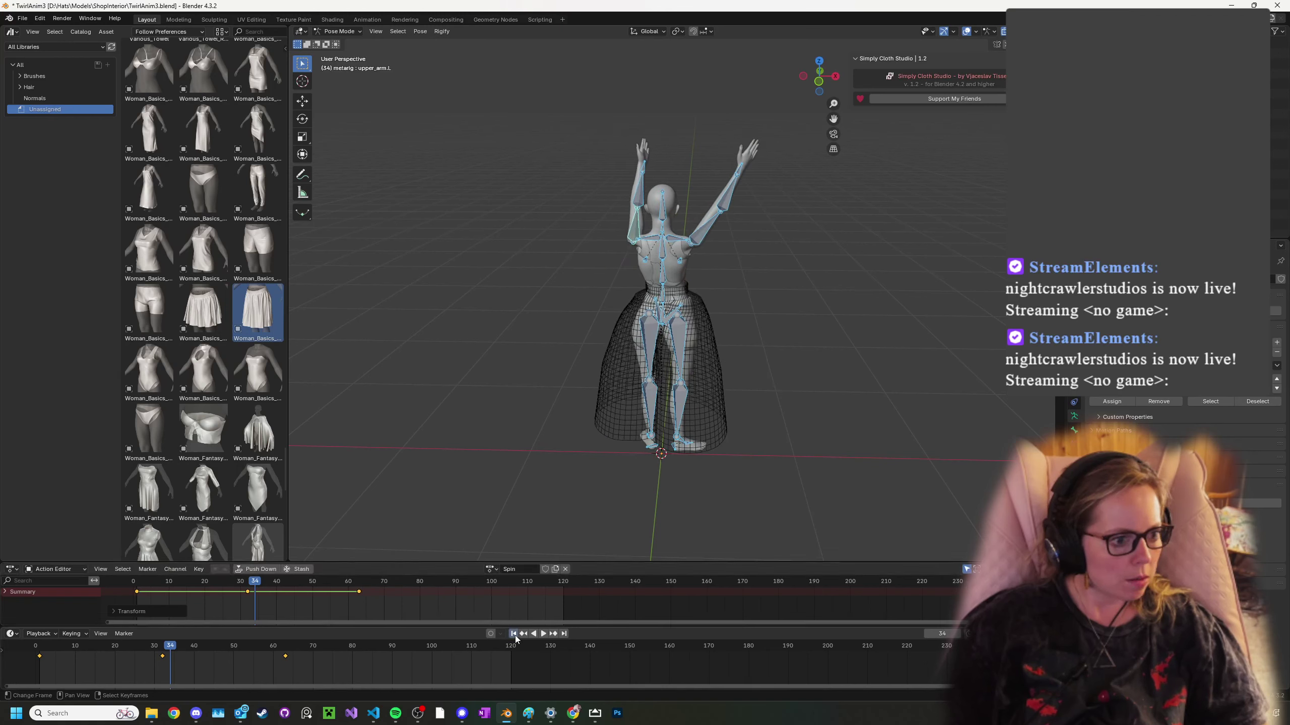
- Play the shortened Spin action to review its speed, and switch the metarig from Pose Mode to Object Mode
click(543, 633)
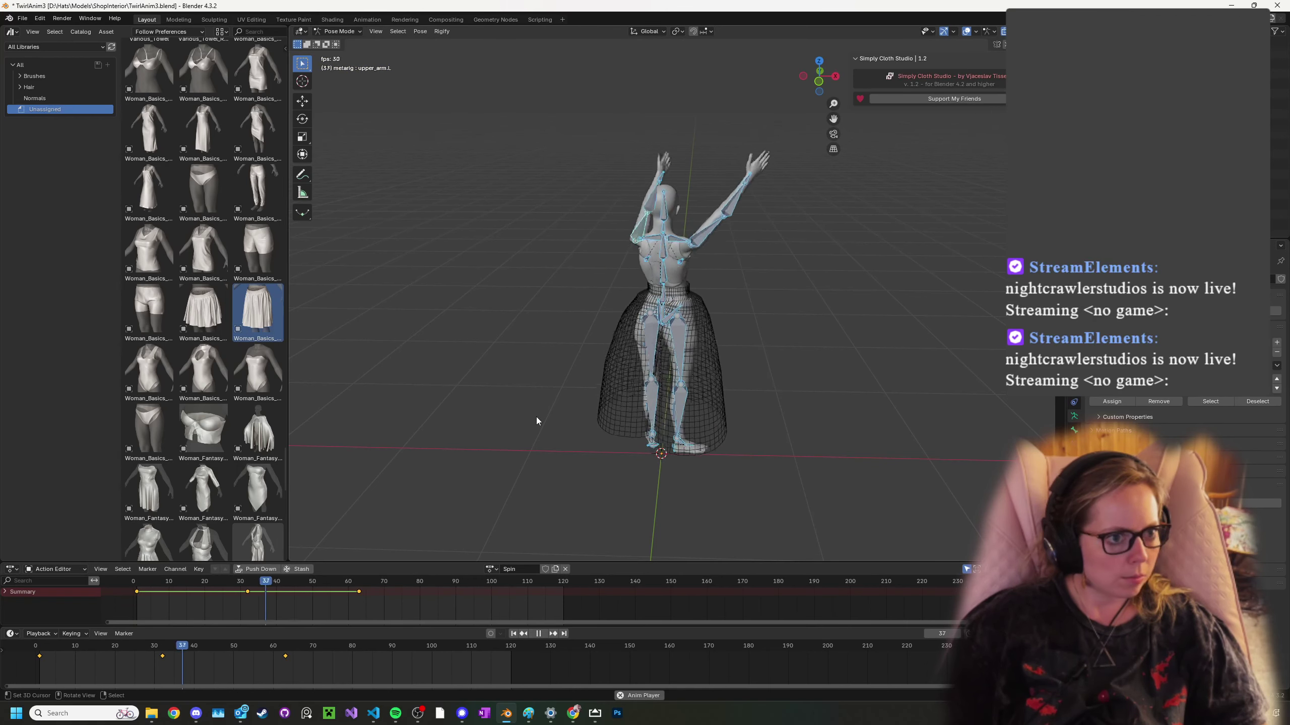
click(539, 634)
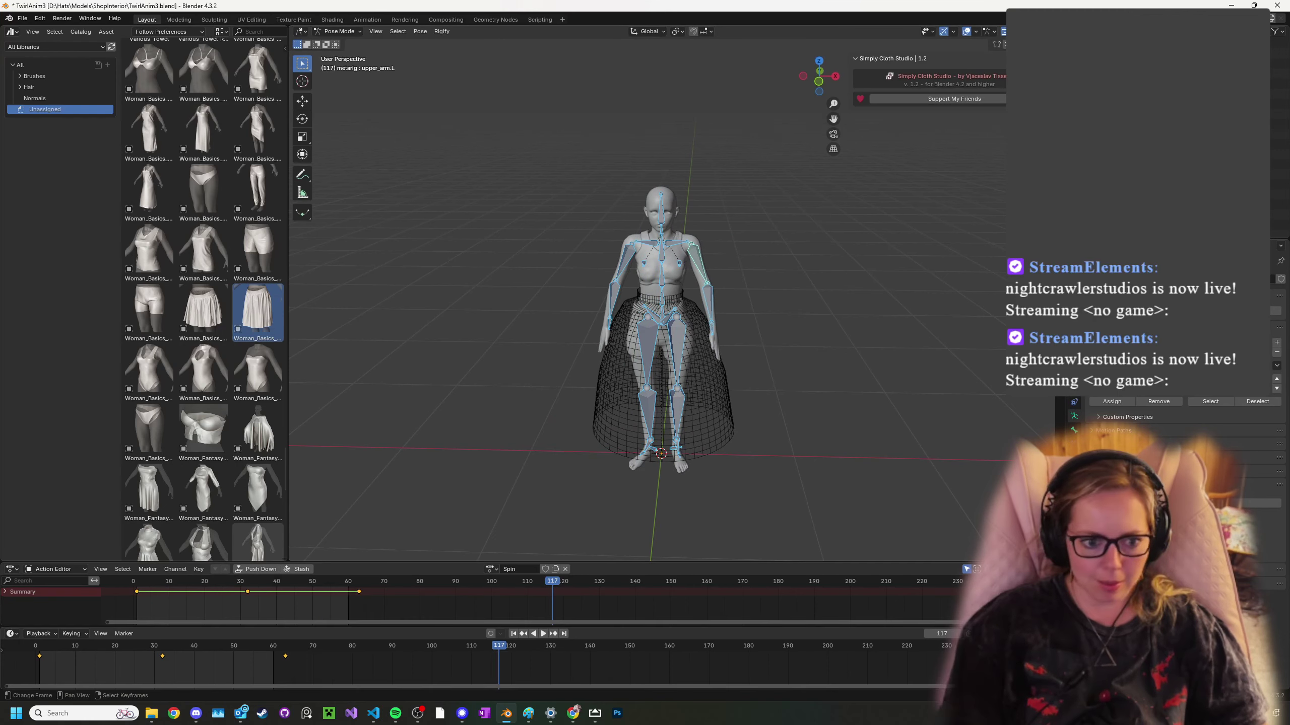
click(339, 32)
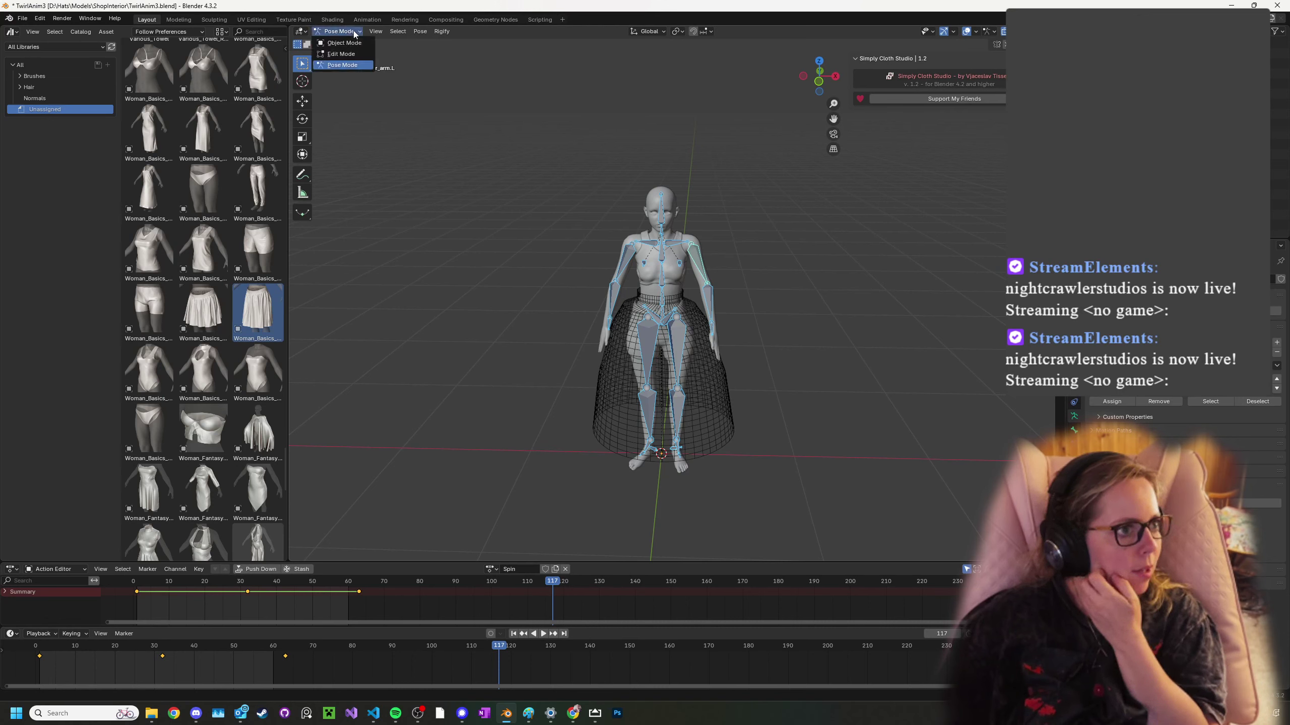
click(345, 43)
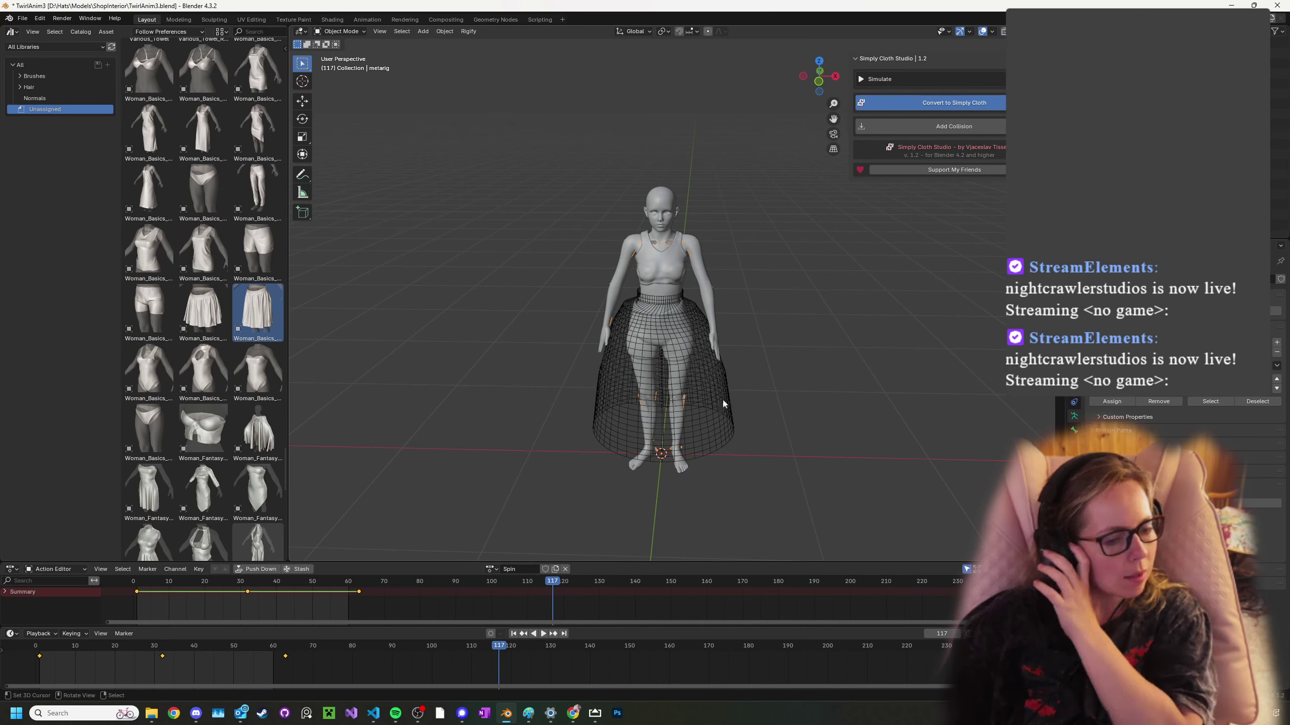
- Select the long skirt, activate its cloth simulation and play it against the Spin action with the Cotton preset
click(709, 406)
click(991, 128)
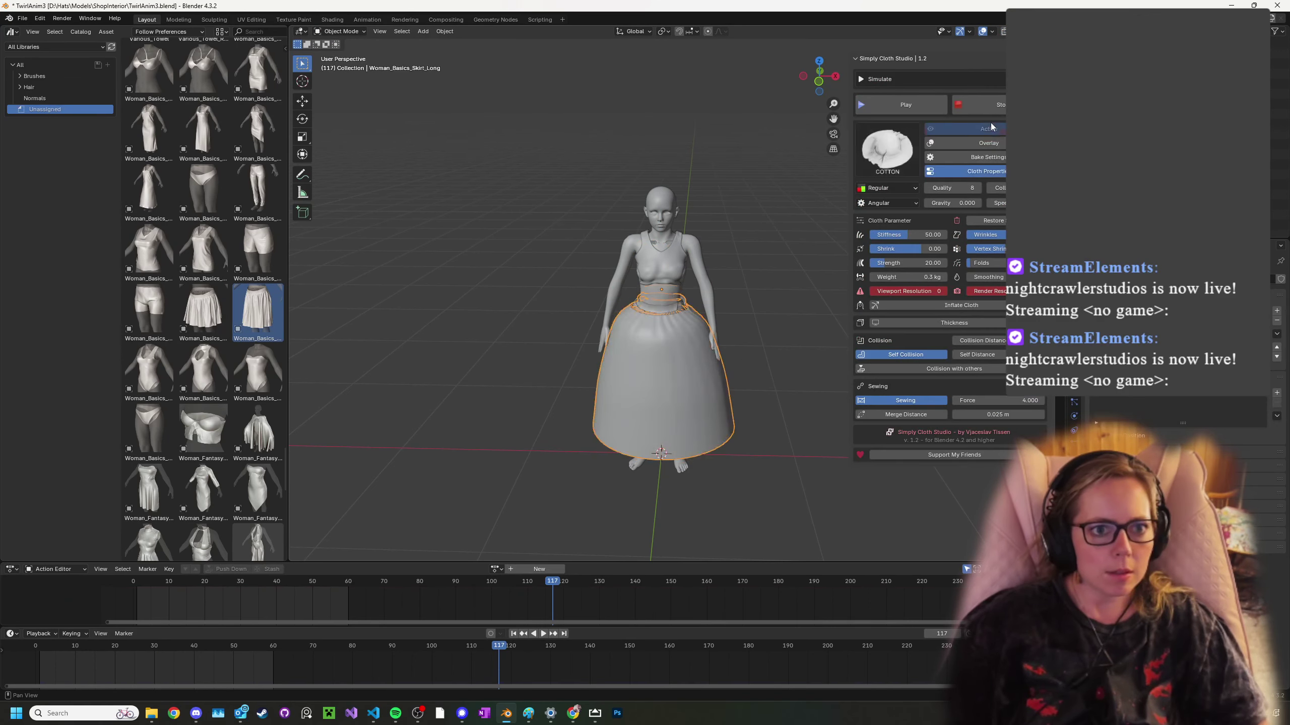
click(913, 107)
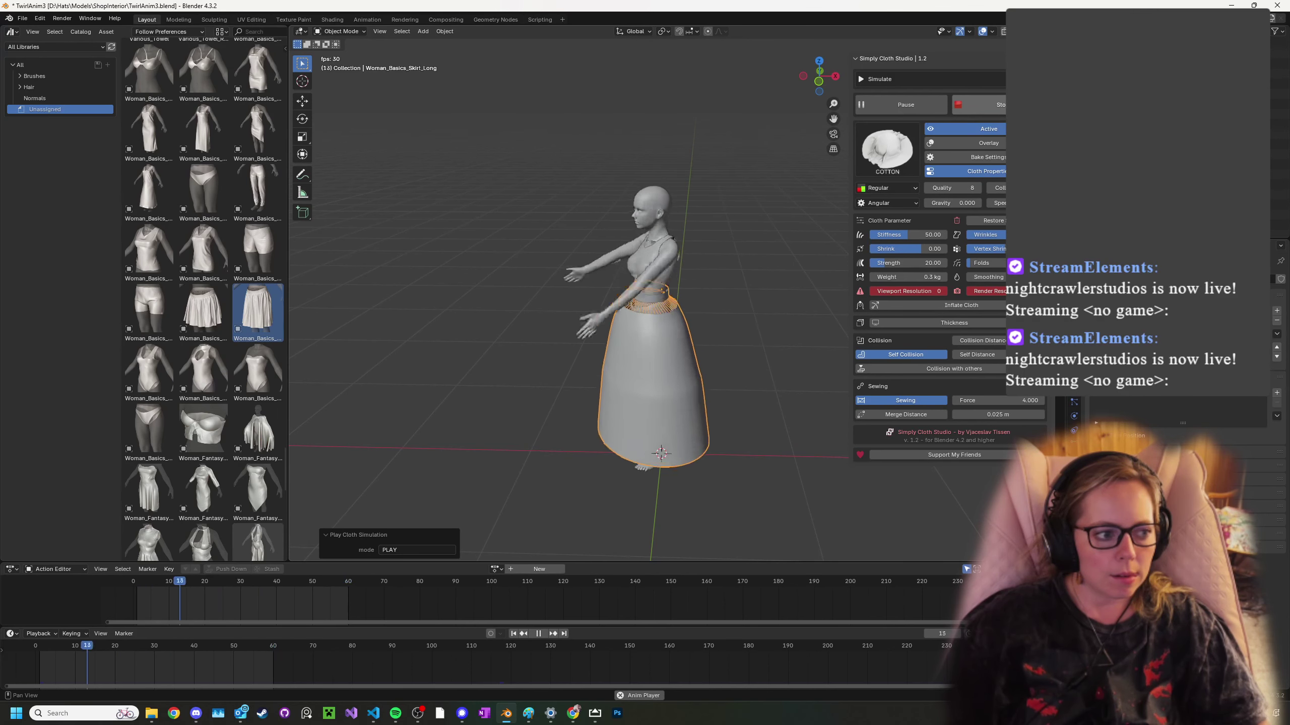
click(1010, 105)
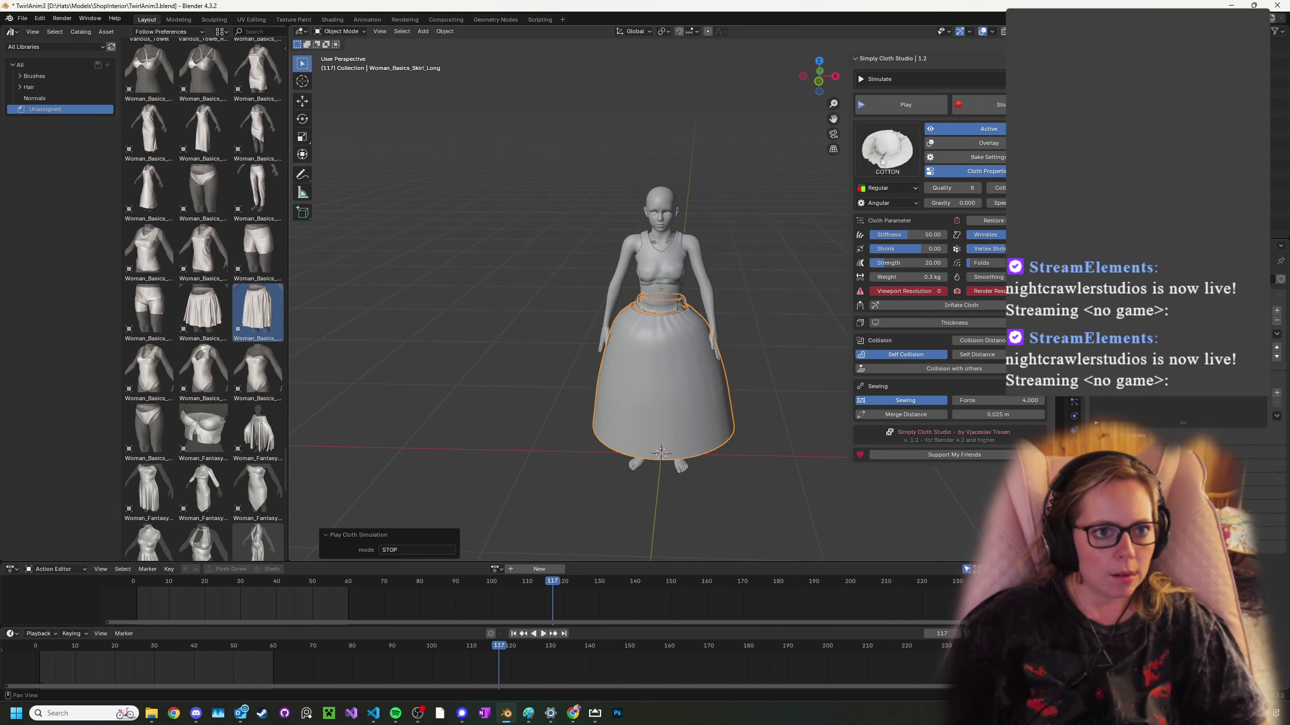
click(886, 105)
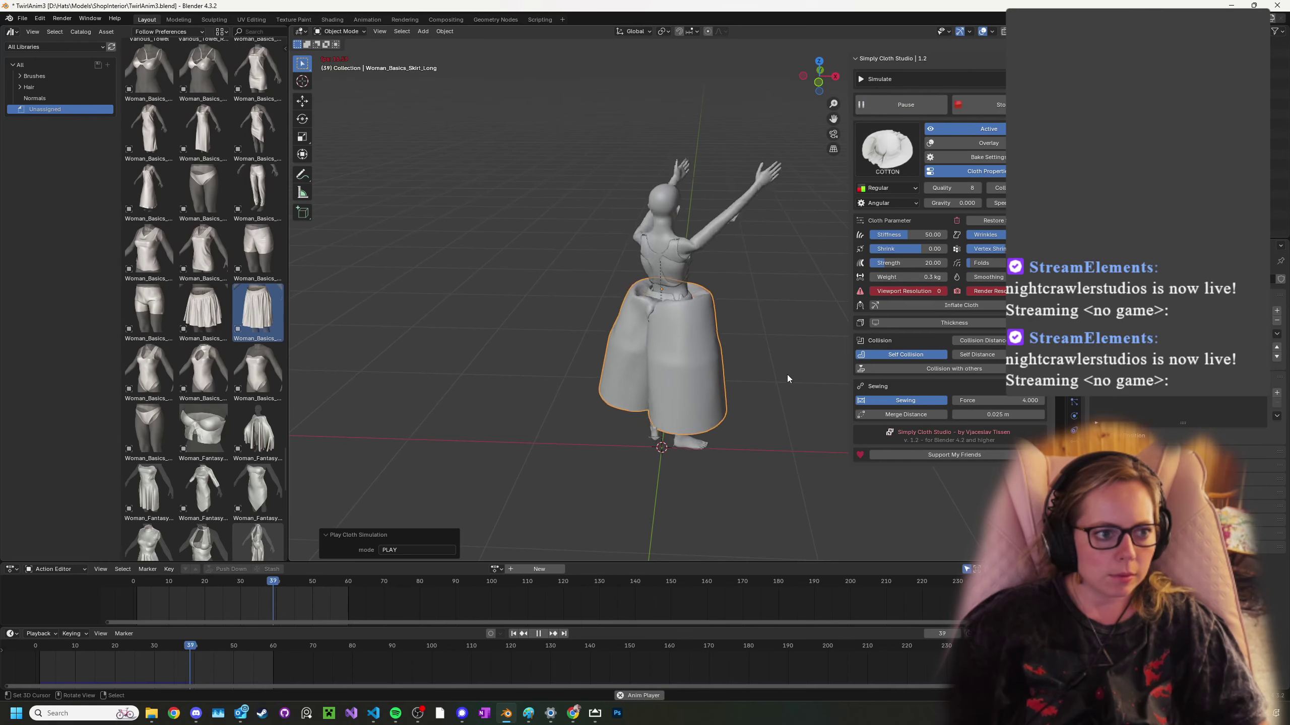
click(894, 156)
click(896, 108)
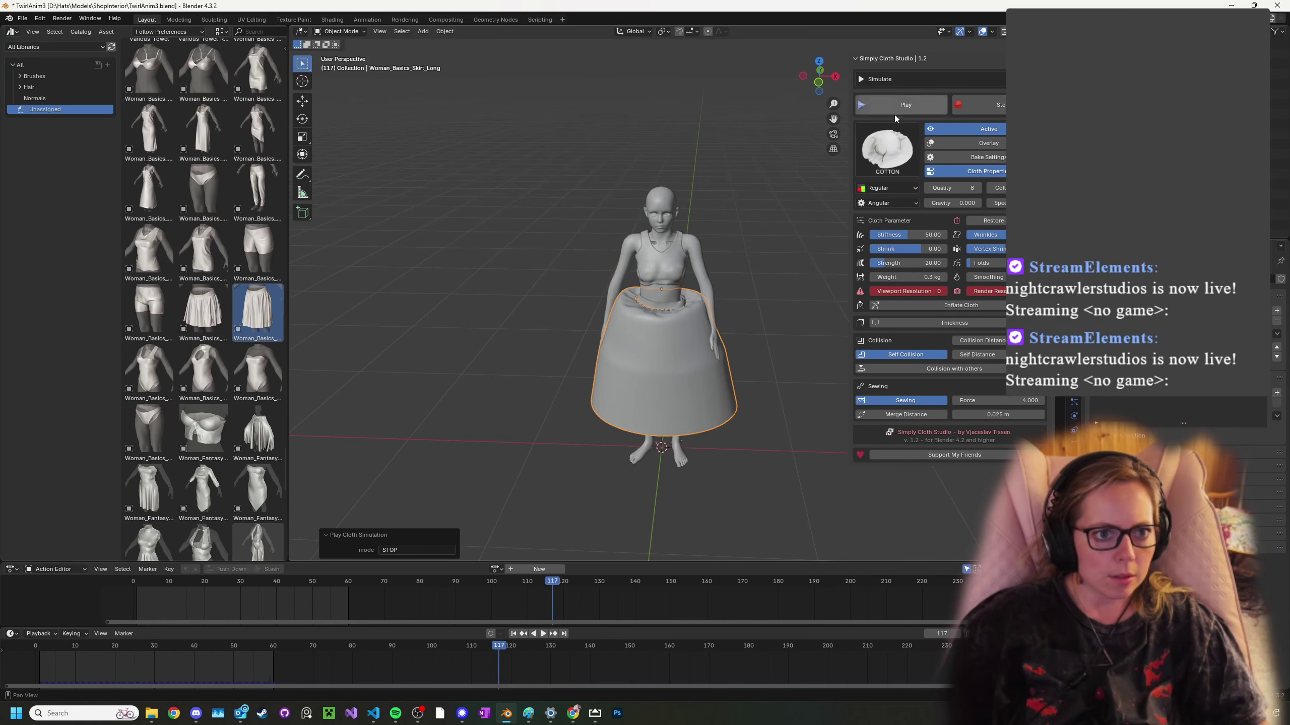
- Apply the Crease preset to the skirt's cloth and run the simulation through the spin
click(890, 148)
click(907, 211)
click(882, 111)
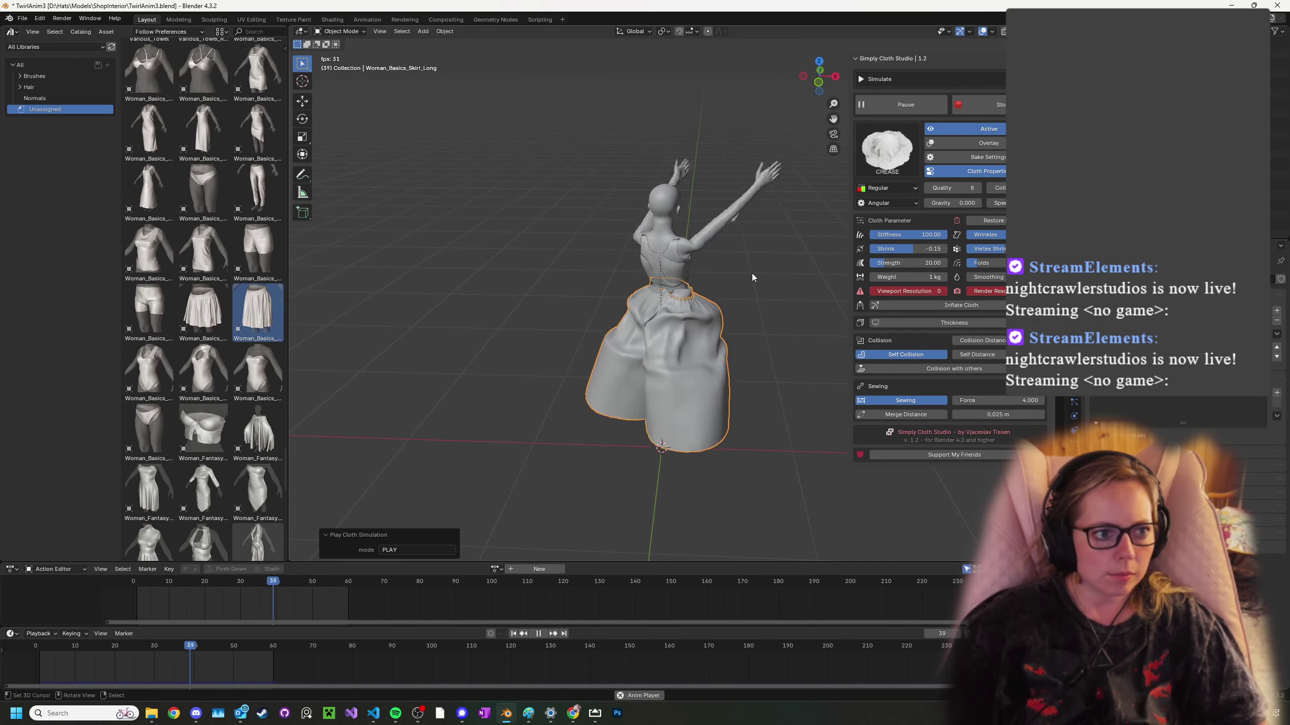
click(967, 105)
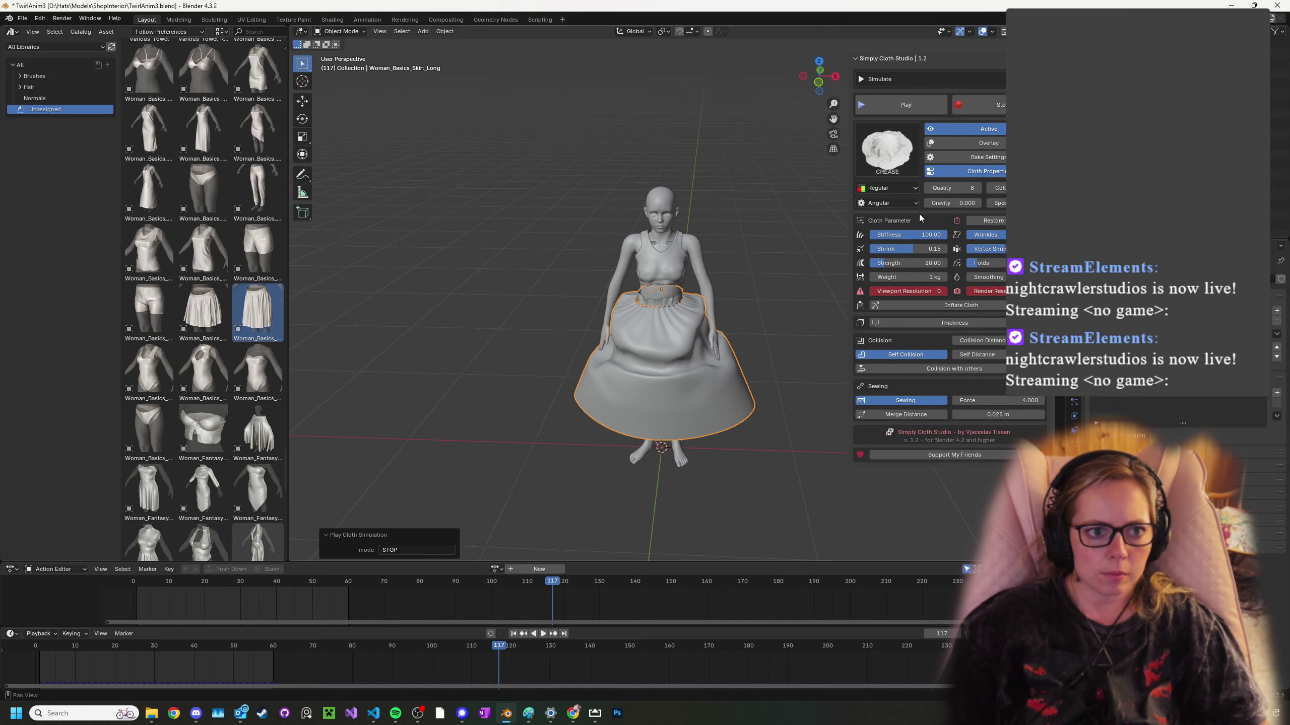
click(916, 107)
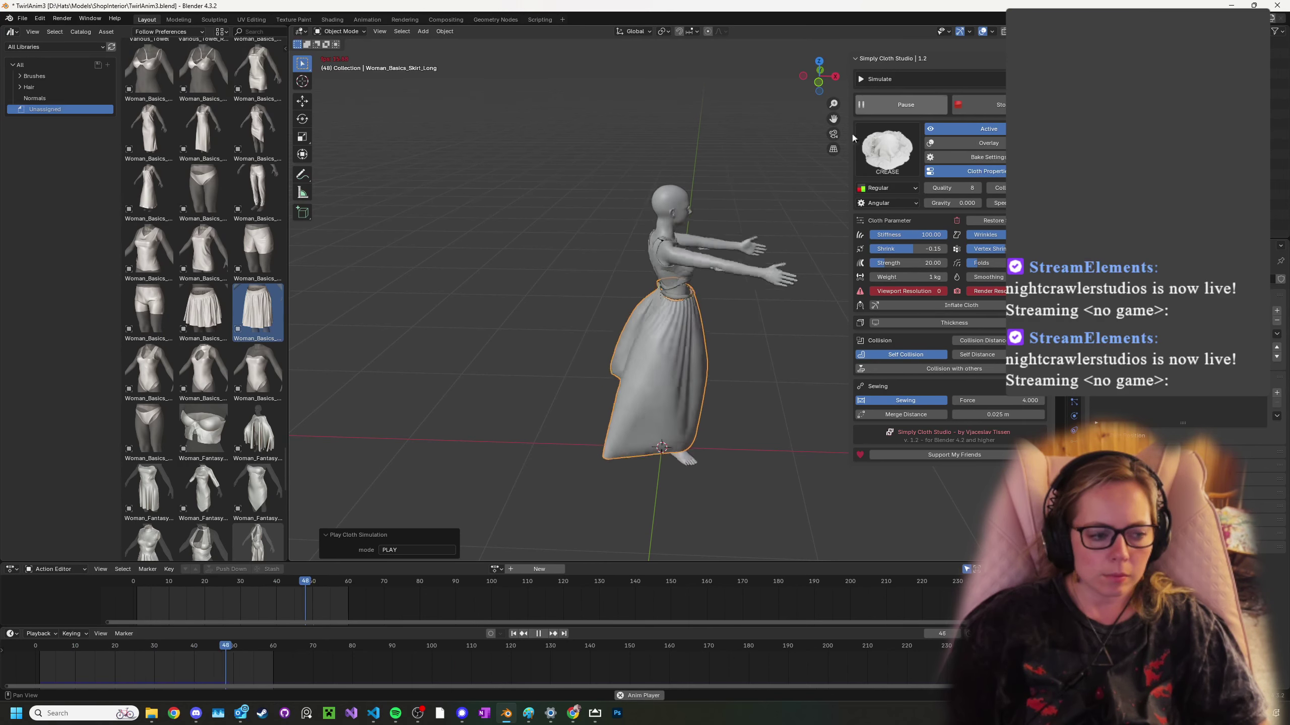
click(947, 106)
- Examine the back of the skirt after the spin and the collision mesh around the hips beneath it
middle_drag(713, 366, 503, 379)
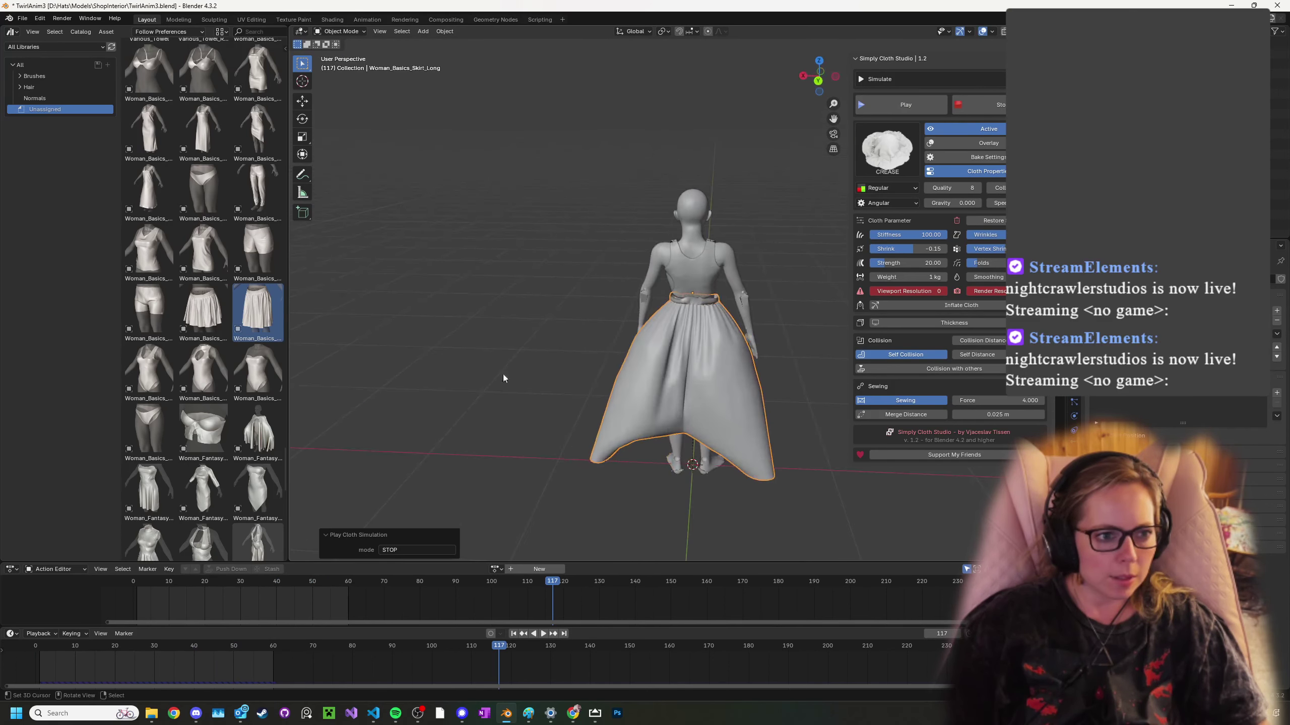
scroll(699, 435, up, 4)
right_click(722, 415)
scroll(736, 460, down, 2)
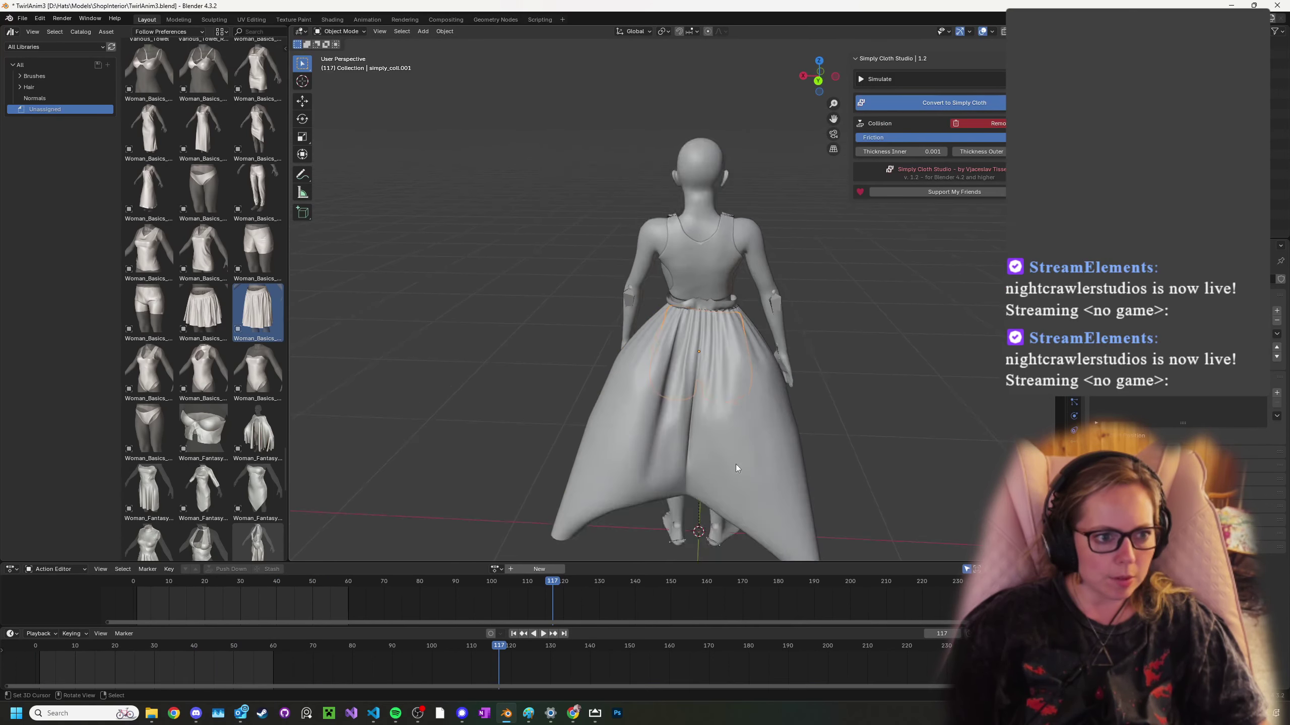
middle_drag(735, 464, 694, 442)
key(Tab)
key(Tab)
scroll(740, 422, down, 3)
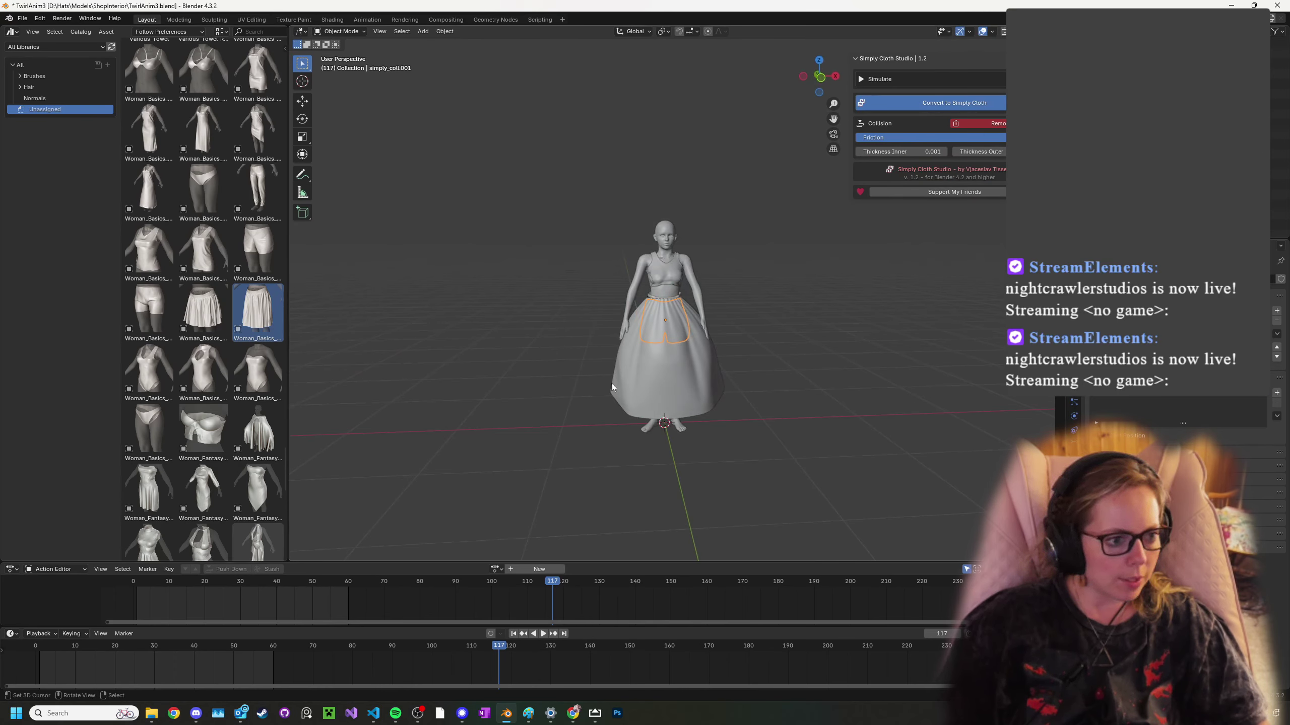
- Select the metarig with X-ray display on, switch it to Pose Mode and go to frame 32
click(353, 33)
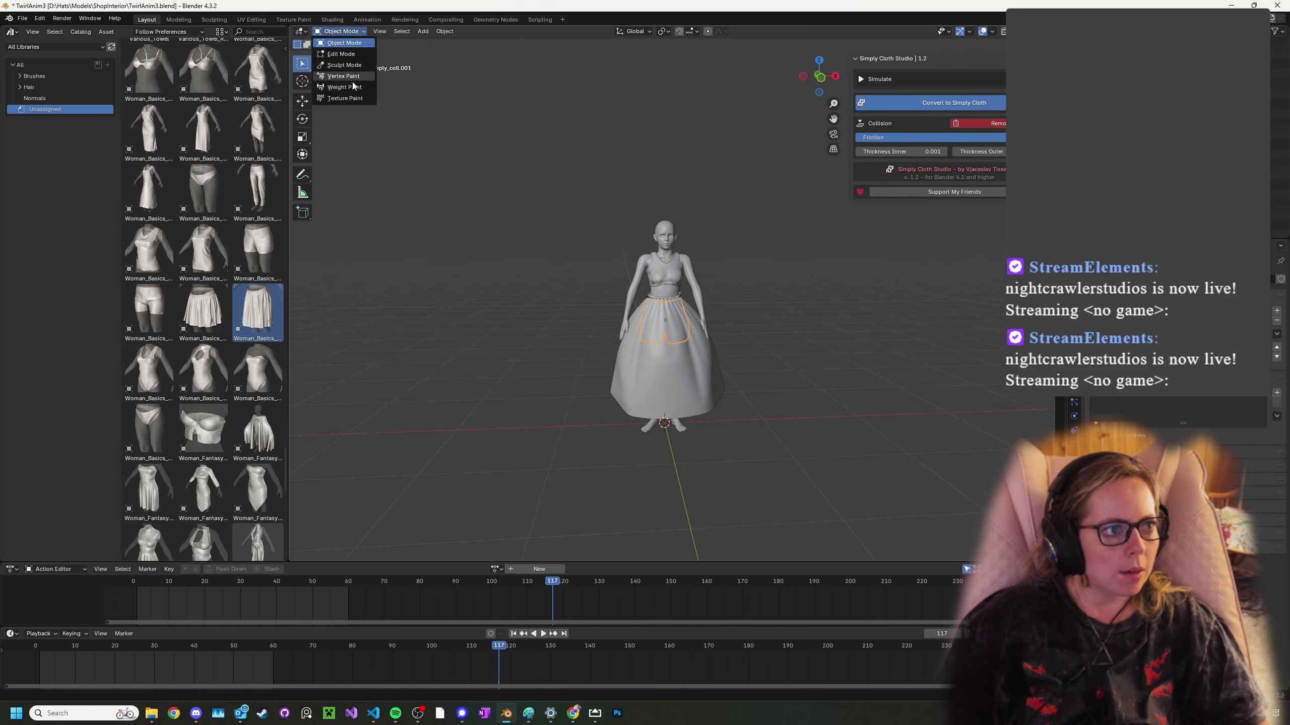
scroll(660, 290, up, 4)
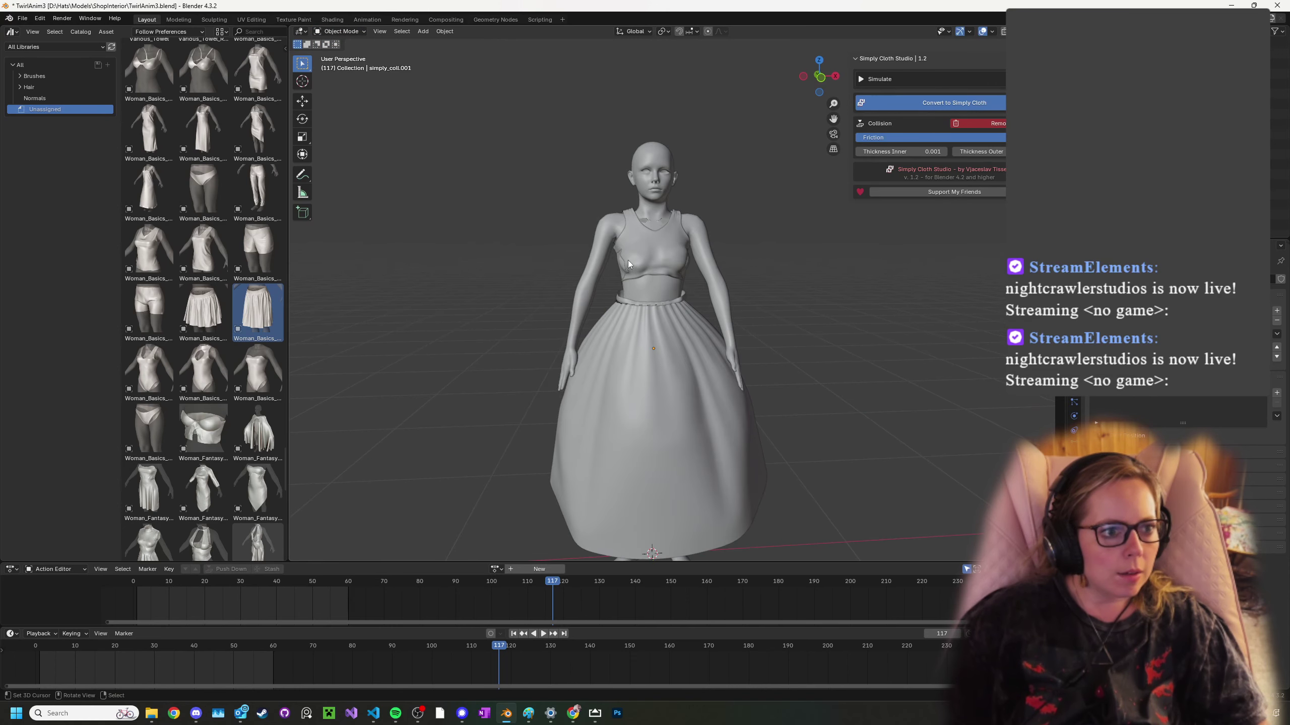
scroll(628, 264, up, 4)
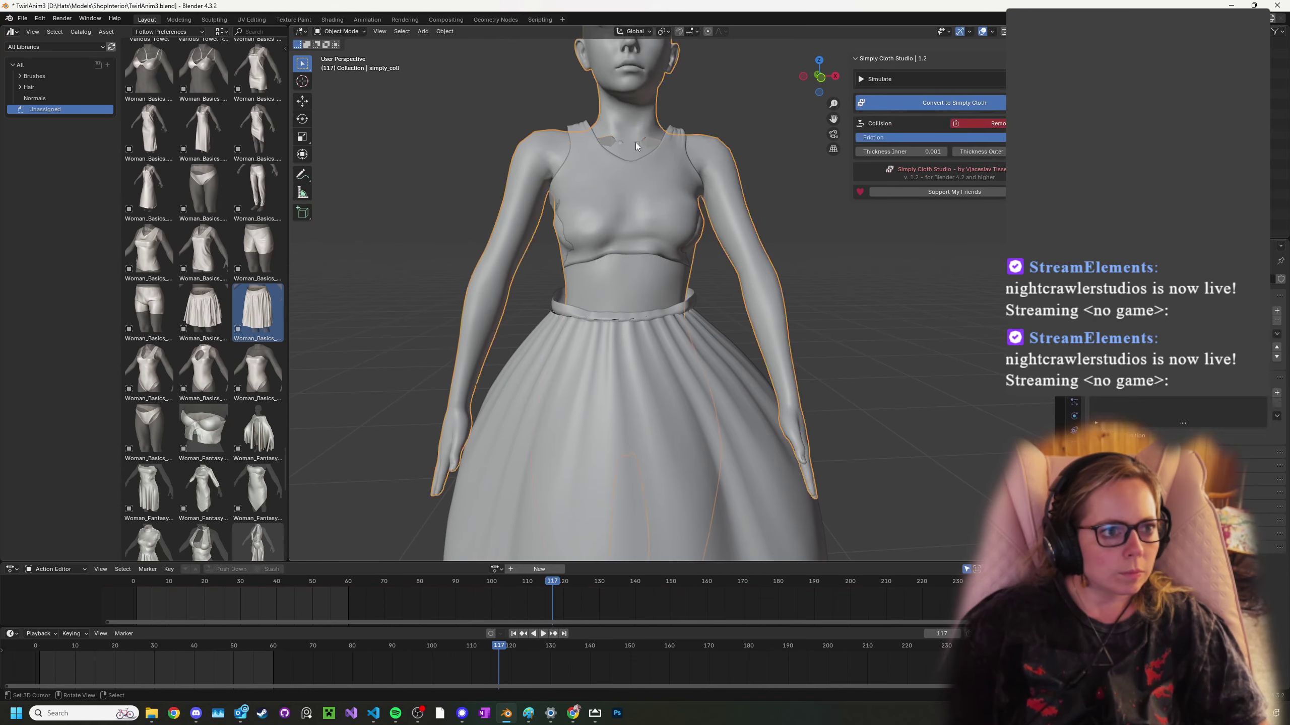
scroll(640, 148, down, 3)
click(651, 100)
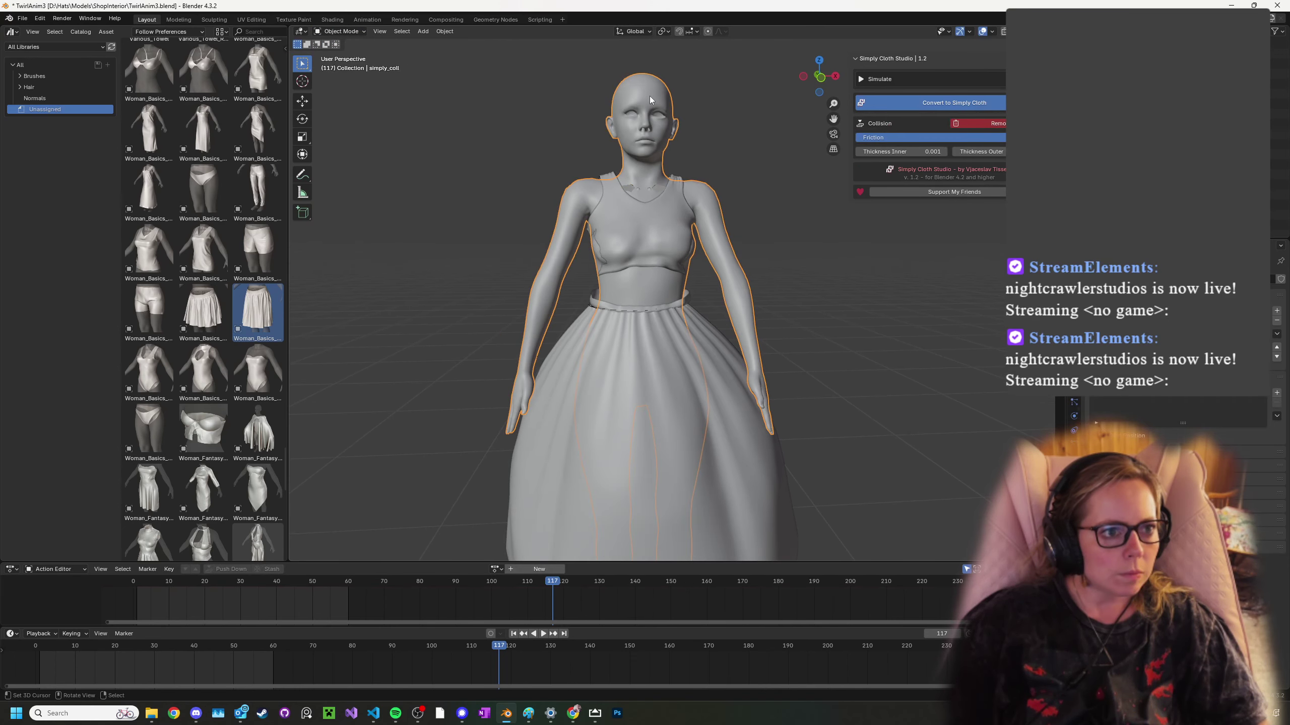
click(1003, 32)
click(663, 196)
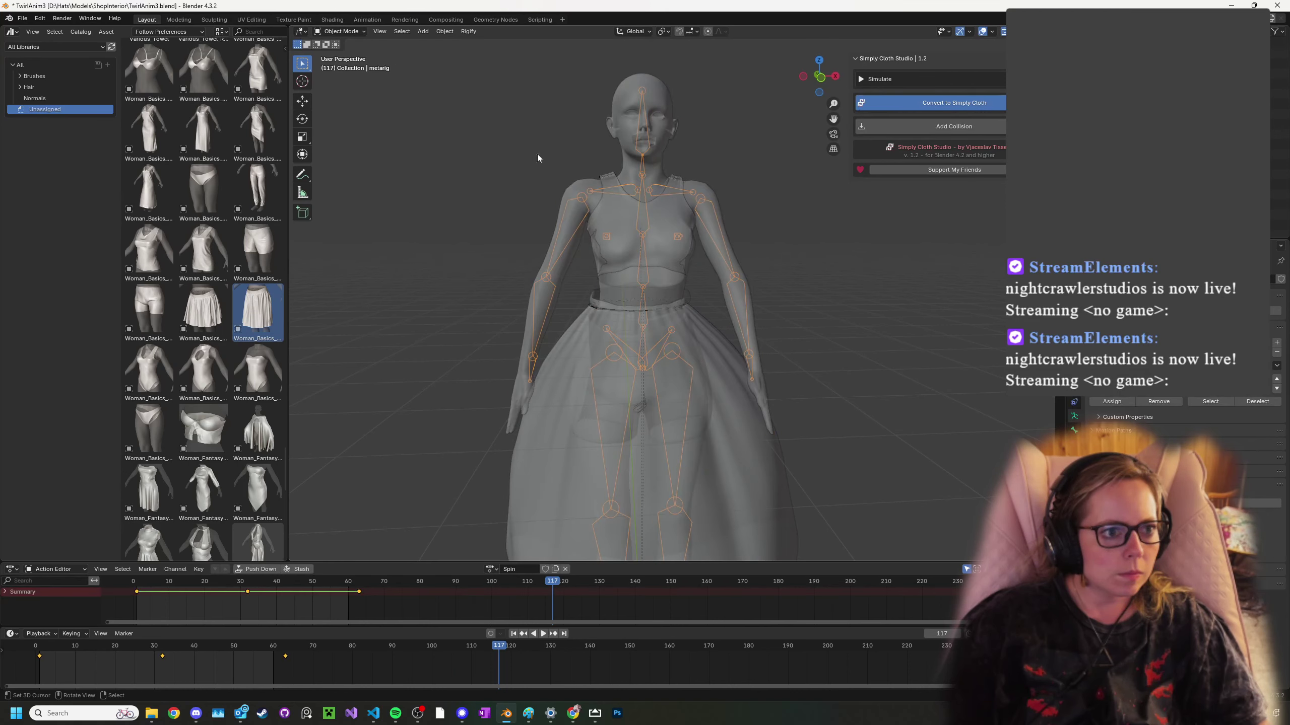
click(343, 65)
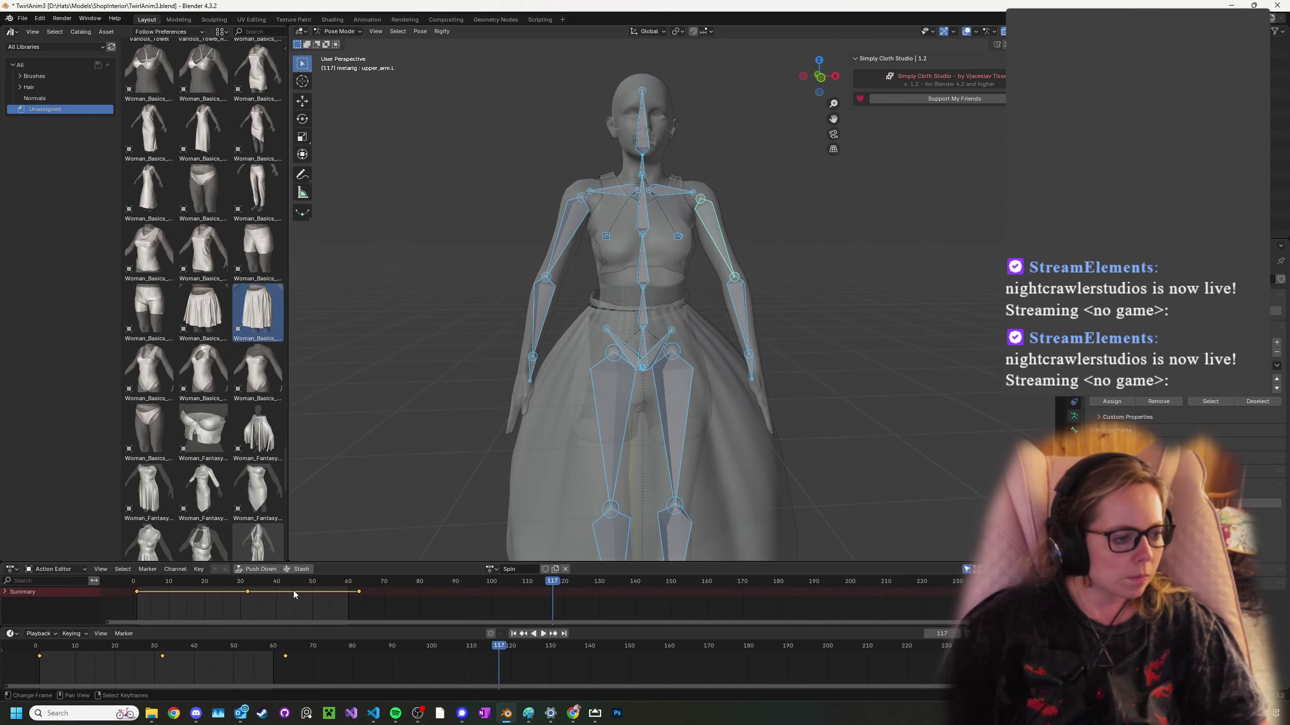
drag(293, 591, 248, 593)
scroll(759, 387, down, 3)
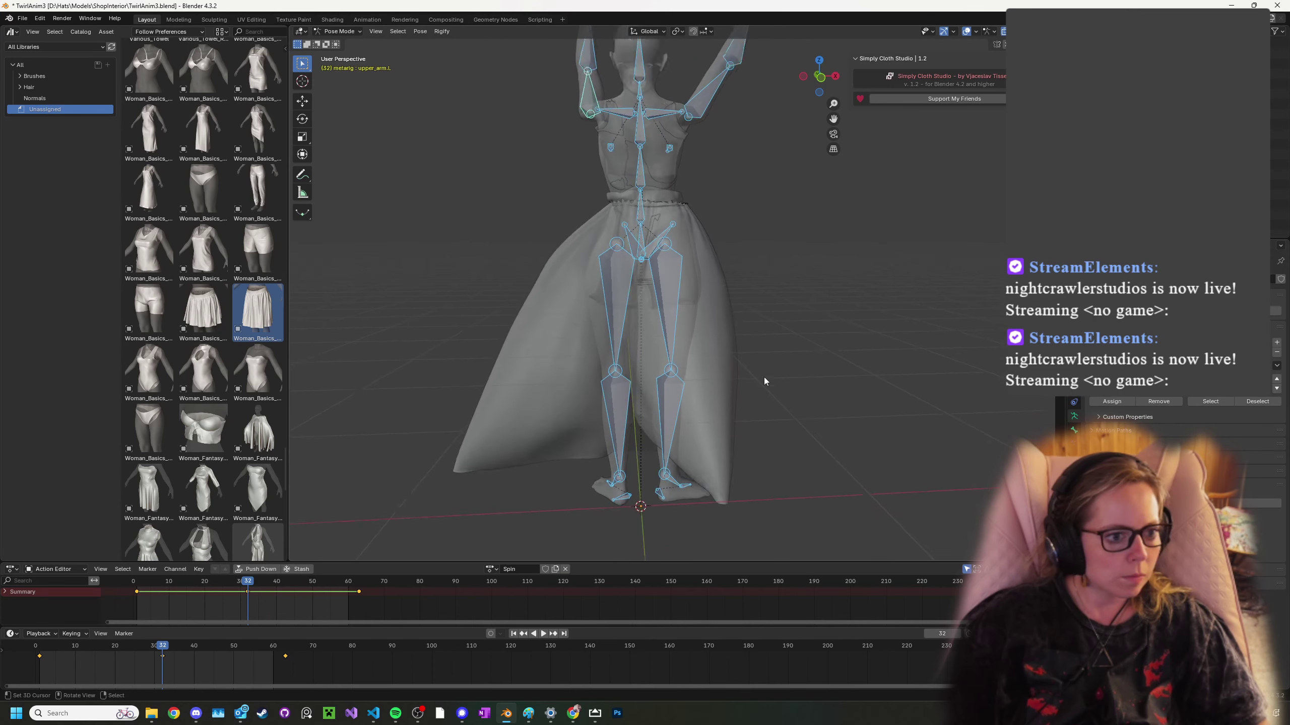
- Try to clear the rotation of the hip and leg bones together
key(alt+a)
key(b)
drag(821, 518, 495, 239)
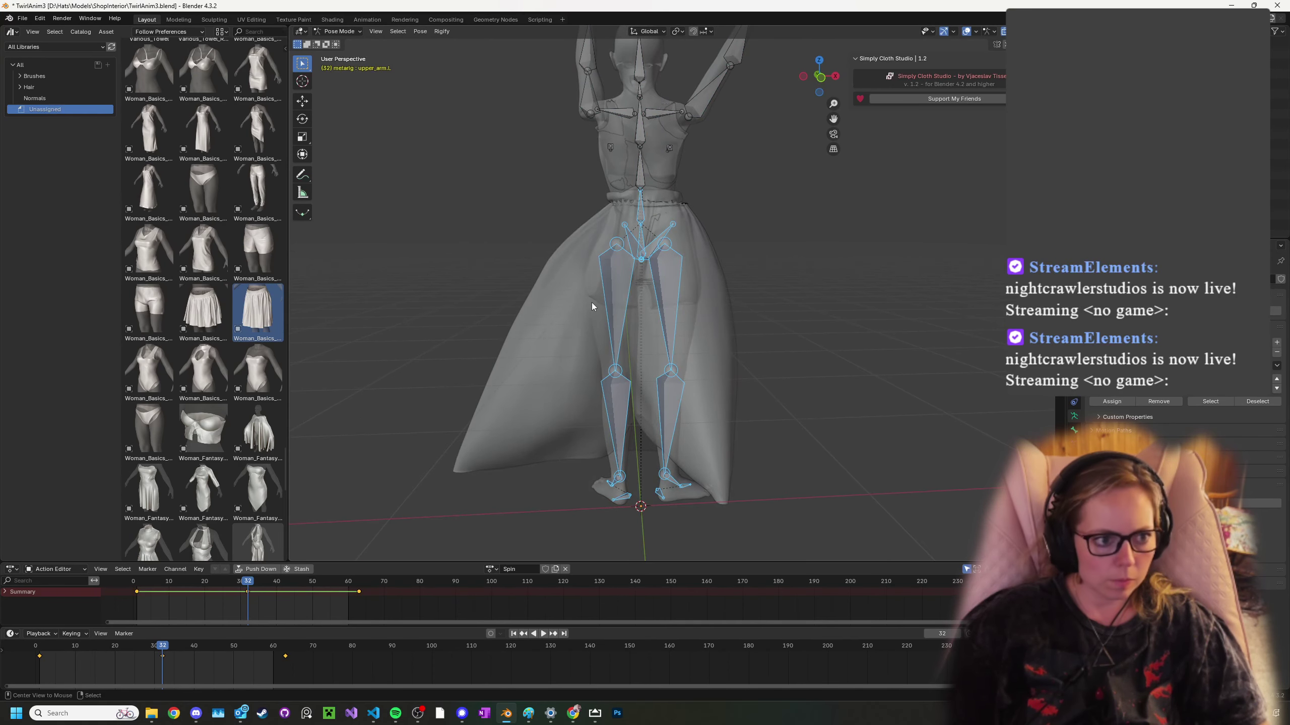
key(alt+r)
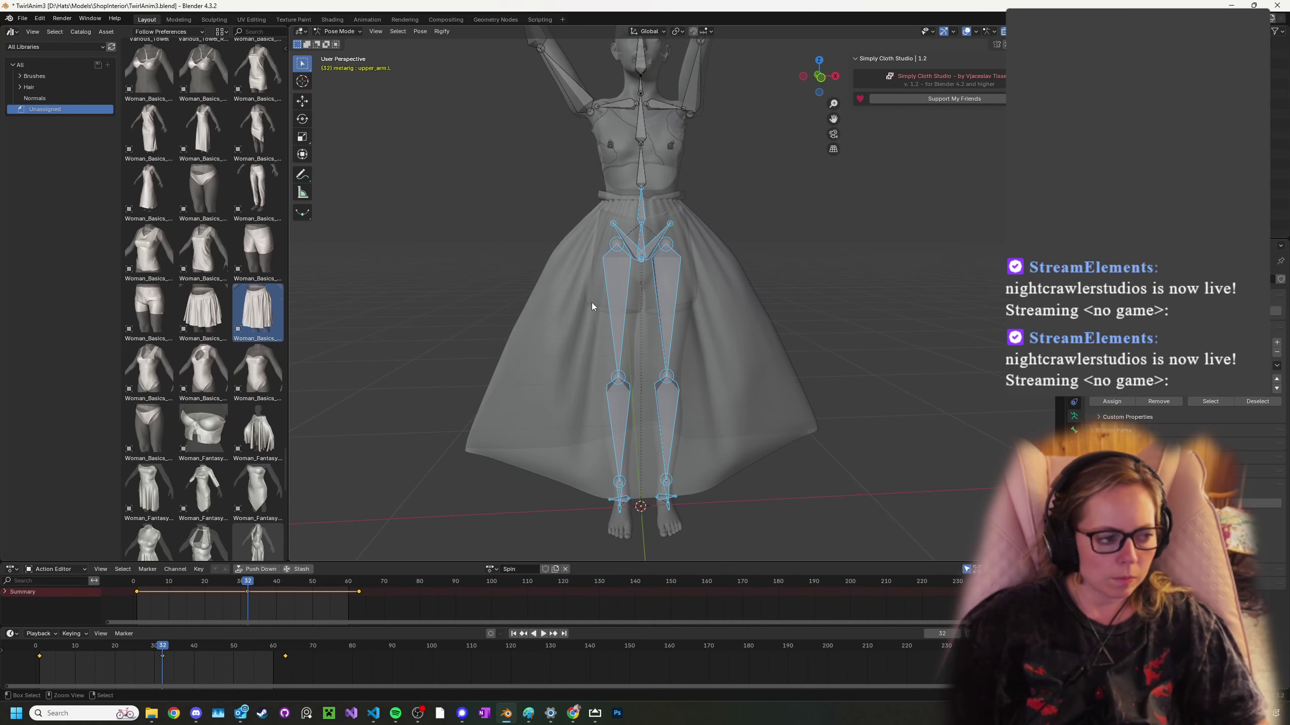
key(ctrl+z)
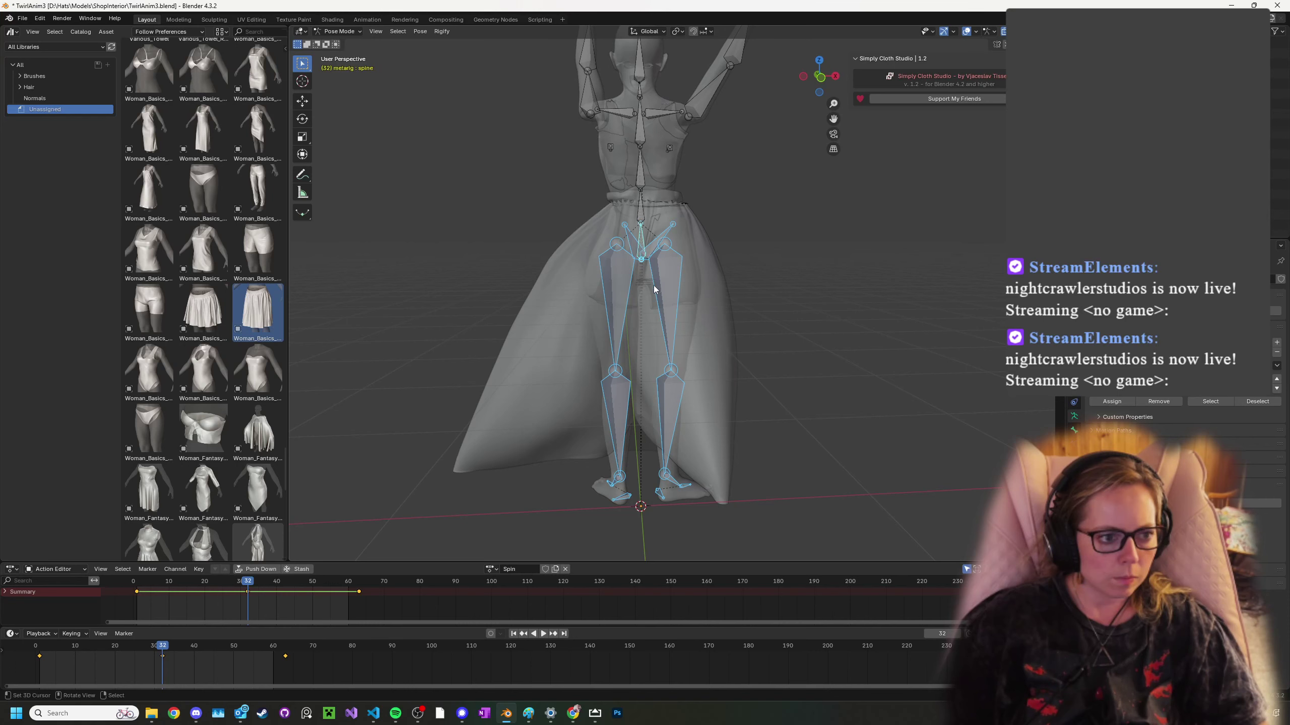
- Clear the rotation of both thigh bones and insert keyframes on all channels at frame 32
click(628, 290)
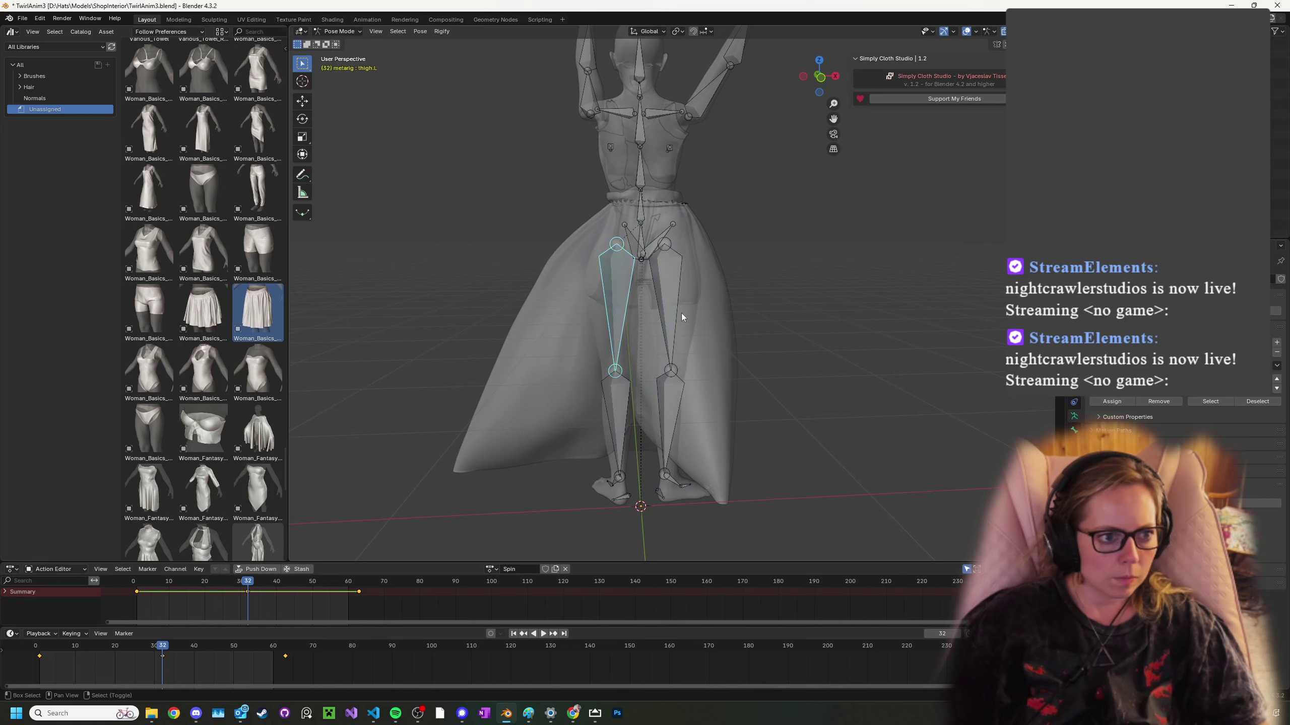
key(ctrl+z)
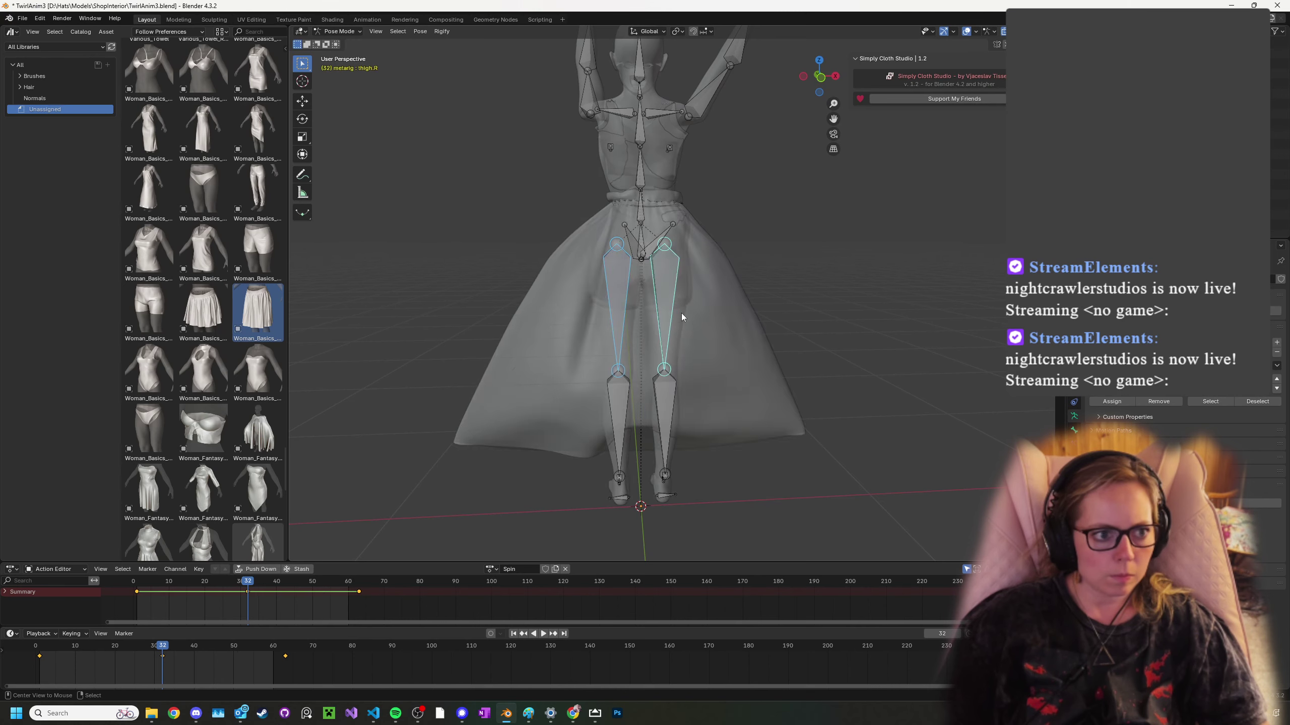
middle_drag(812, 368, 632, 276)
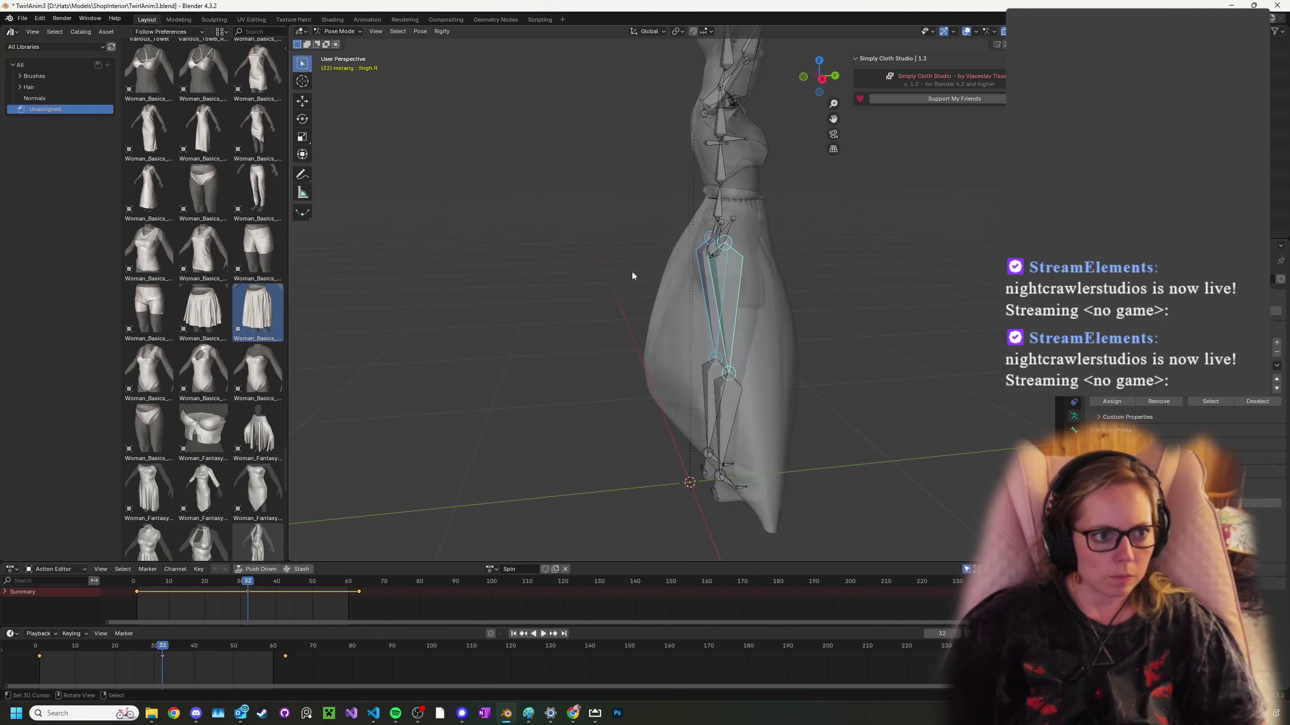
key(a)
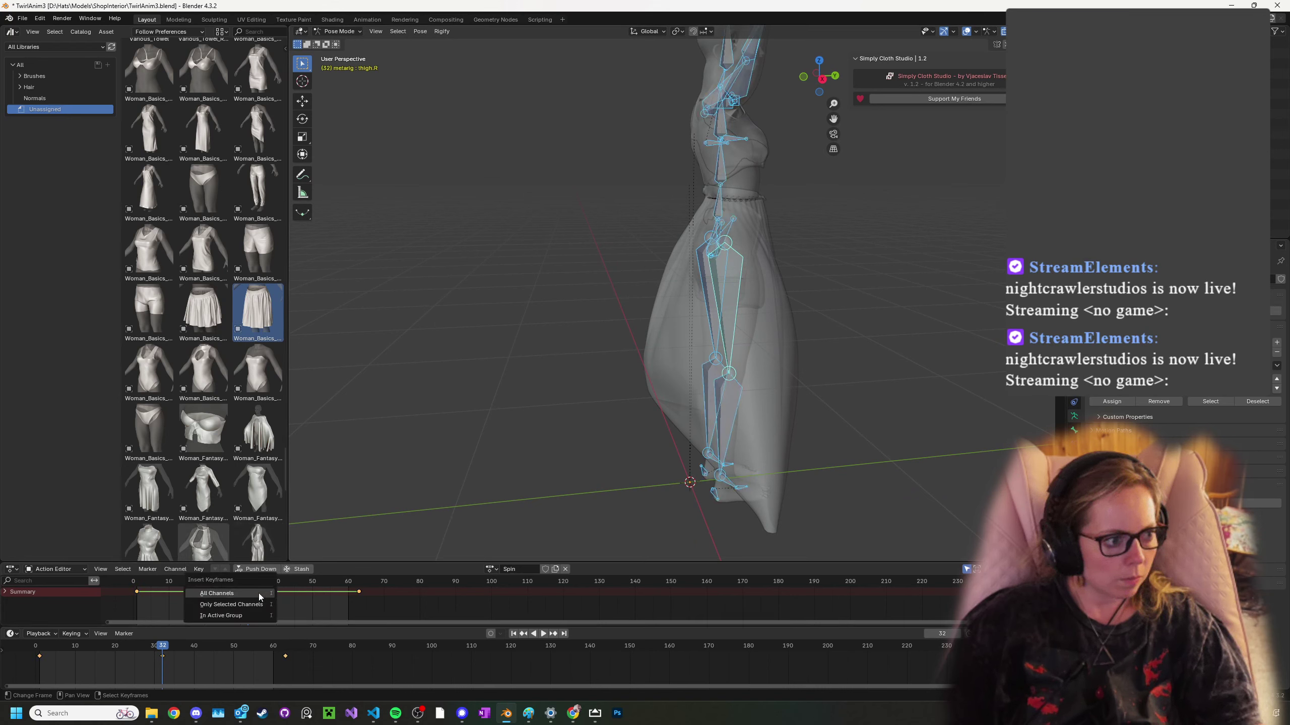
click(258, 593)
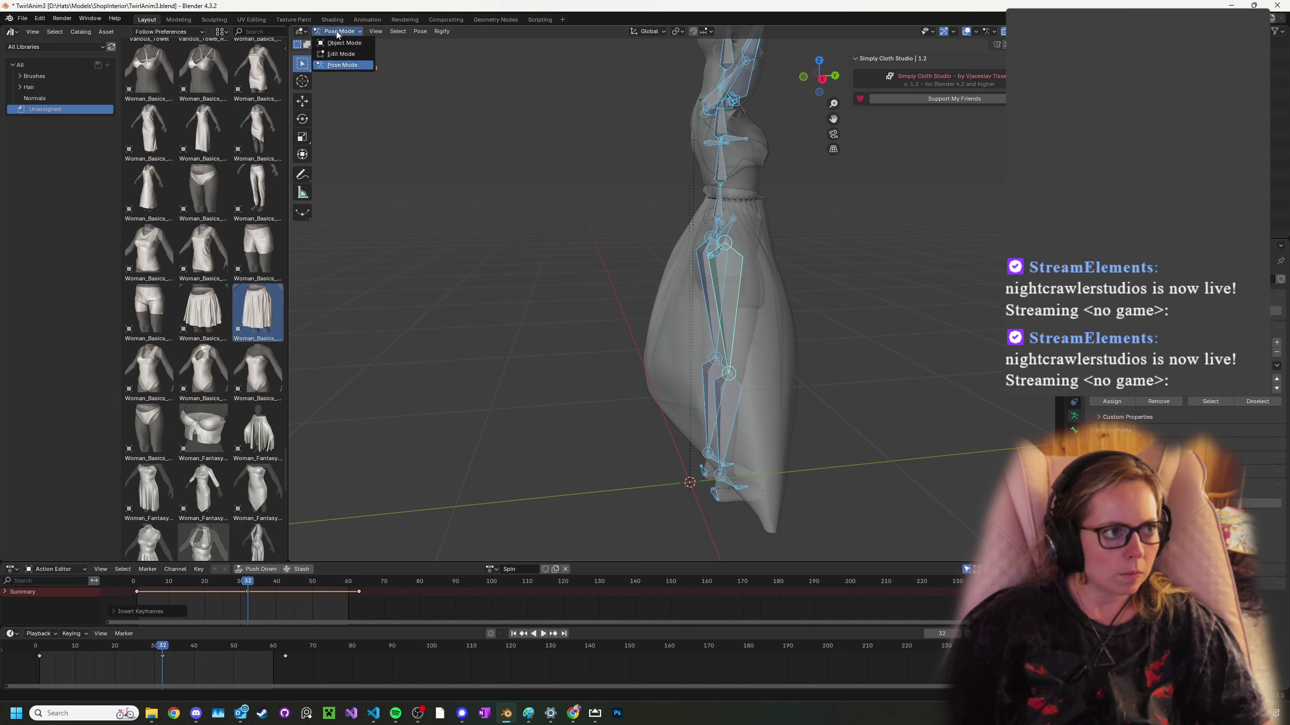
- Return to Object Mode, select the long skirt and restart its cloth simulation from frame 1
click(344, 43)
click(726, 355)
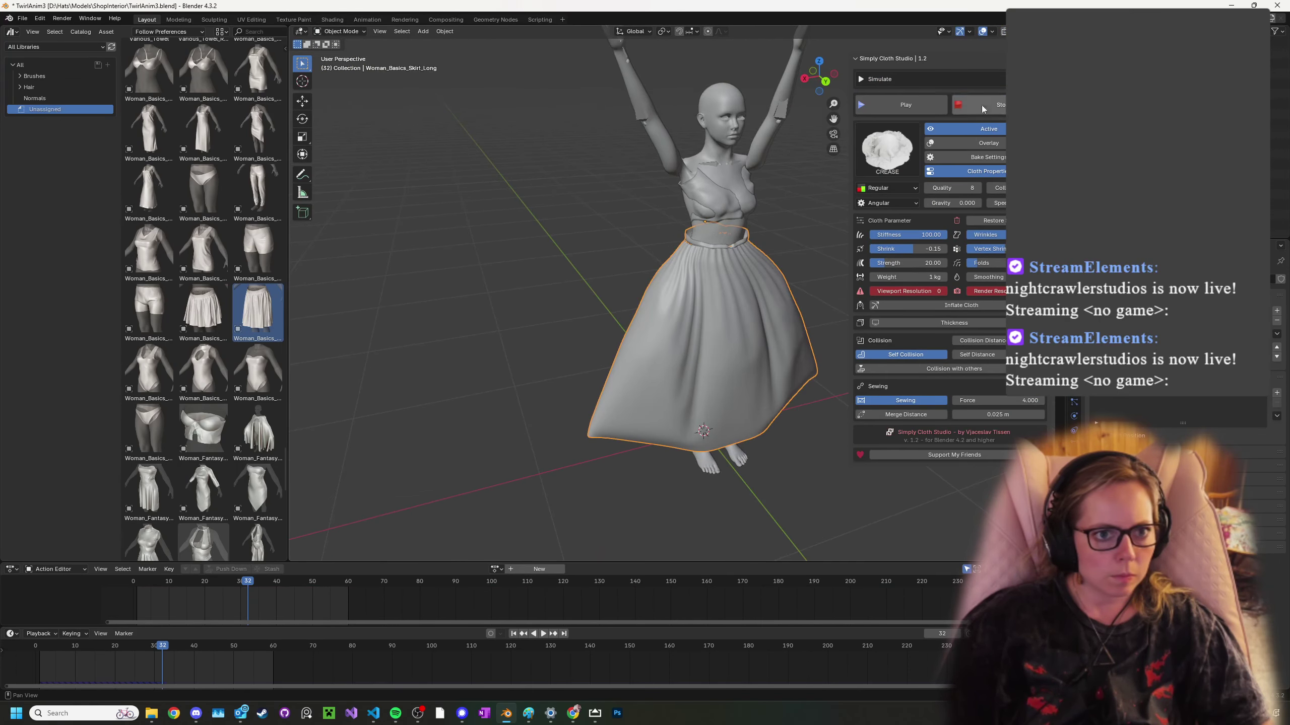
click(994, 106)
middle_drag(813, 333, 599, 313)
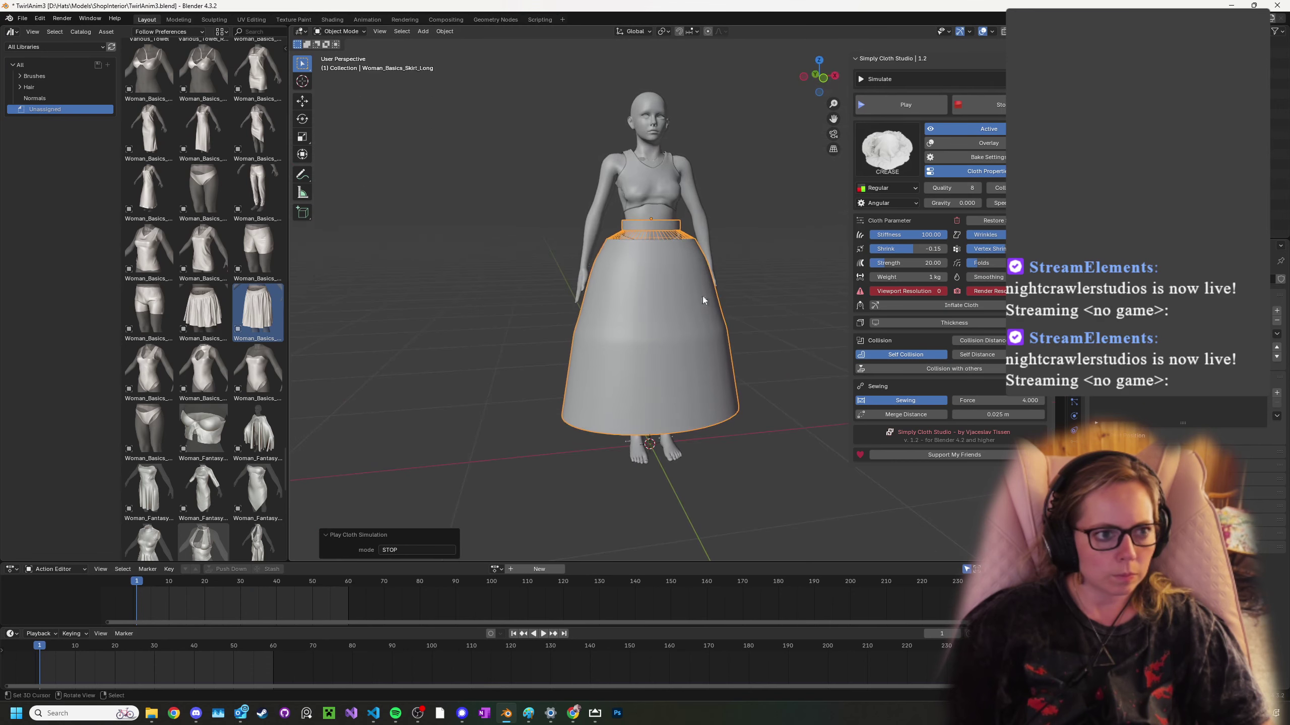
click(912, 105)
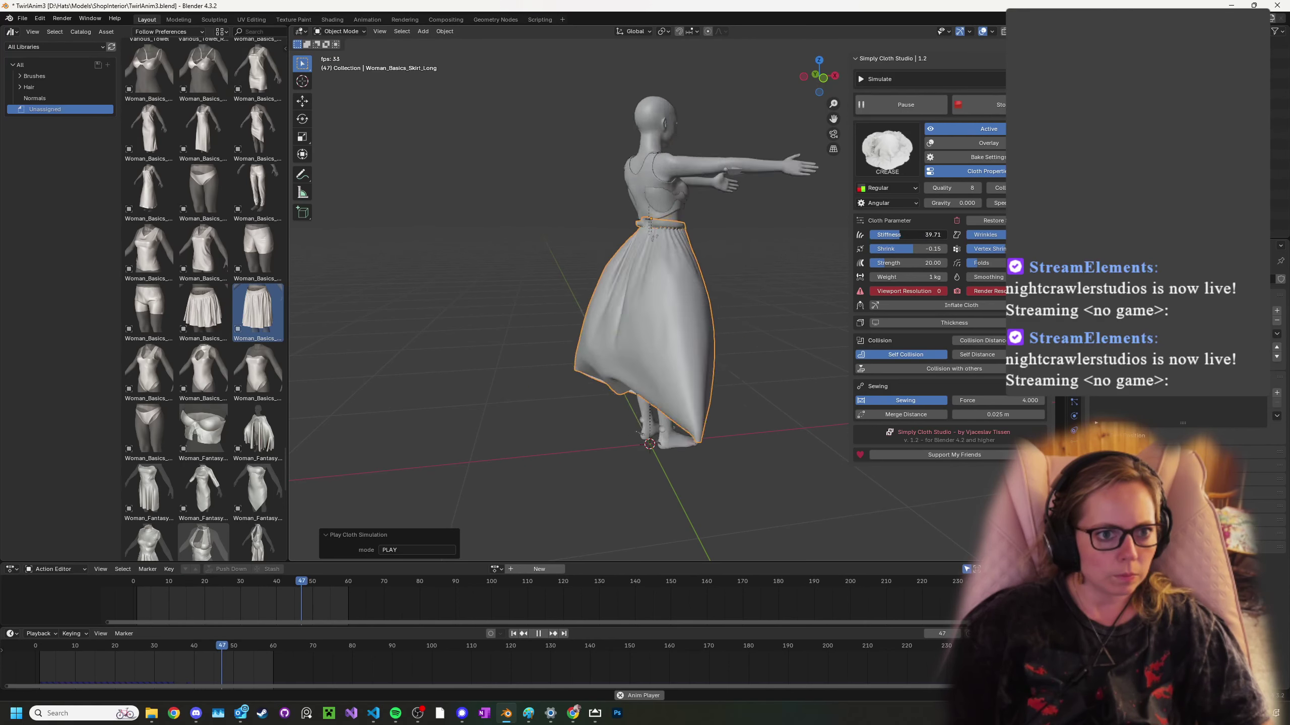
- Lower the skirt's cloth stiffness to 14.33 and rerun the simulation
drag(934, 236, 869, 235)
click(993, 106)
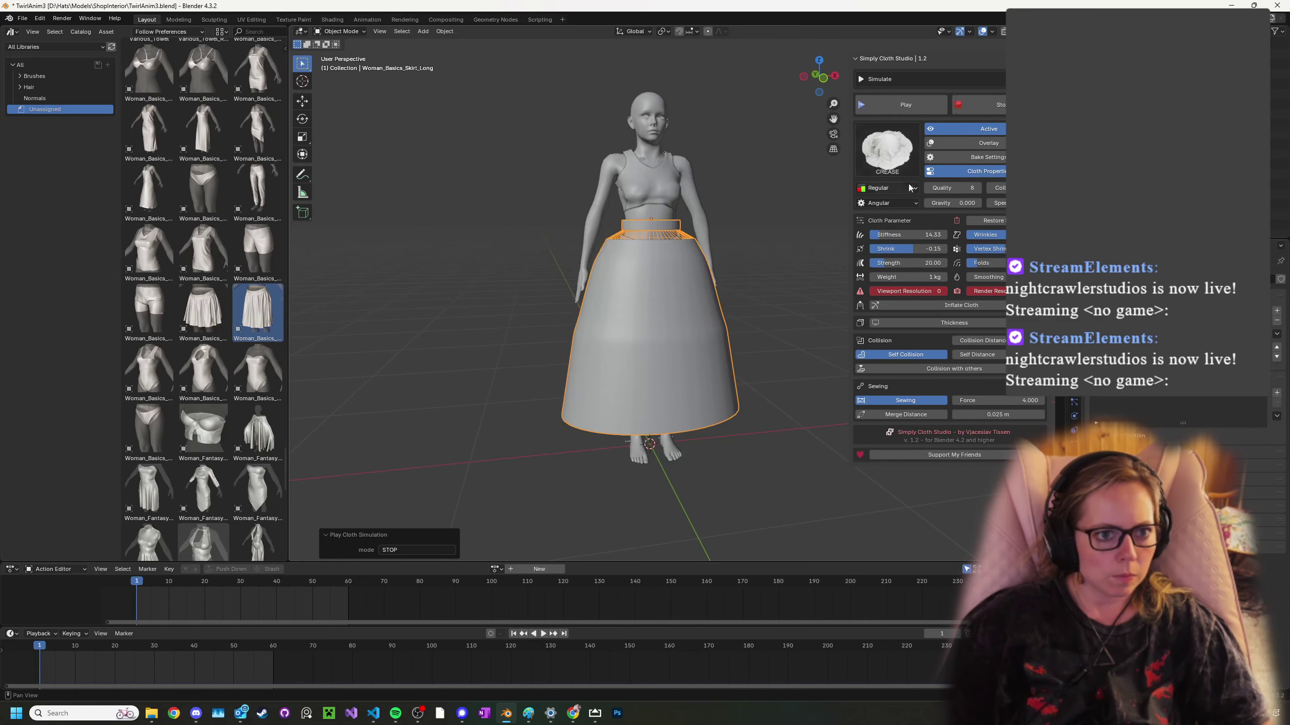
click(911, 111)
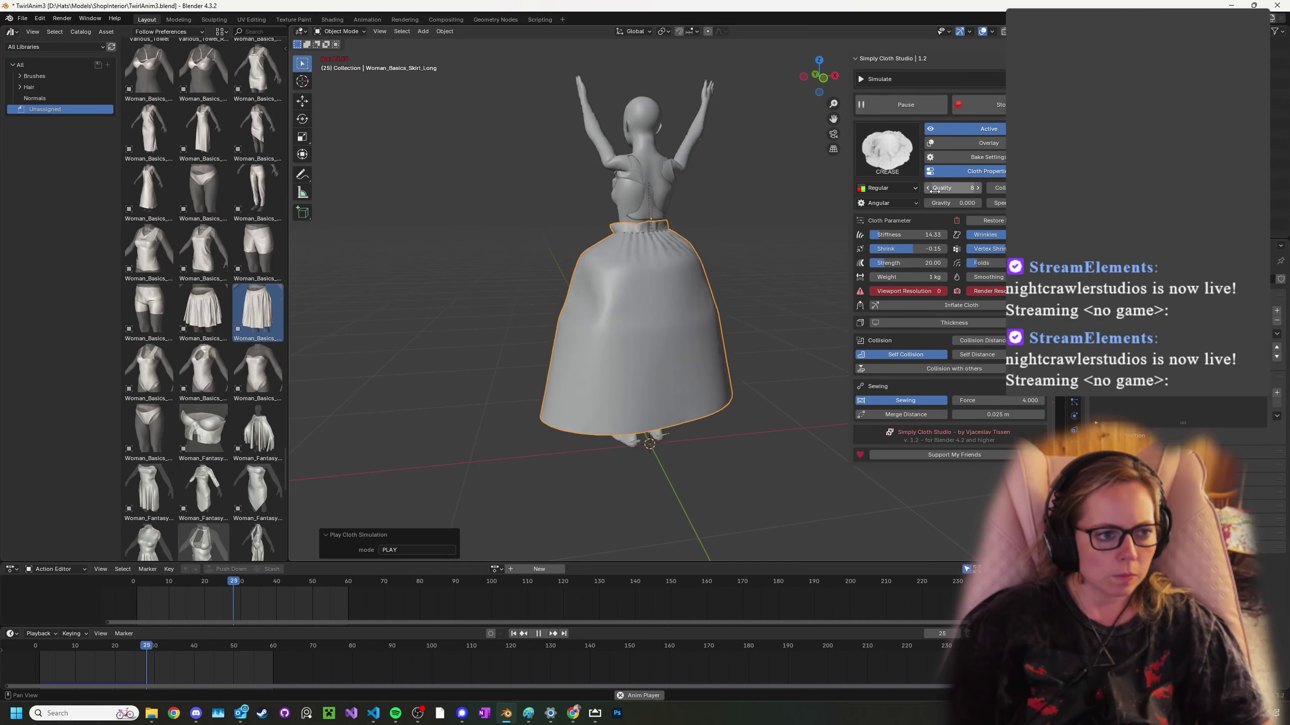
click(995, 105)
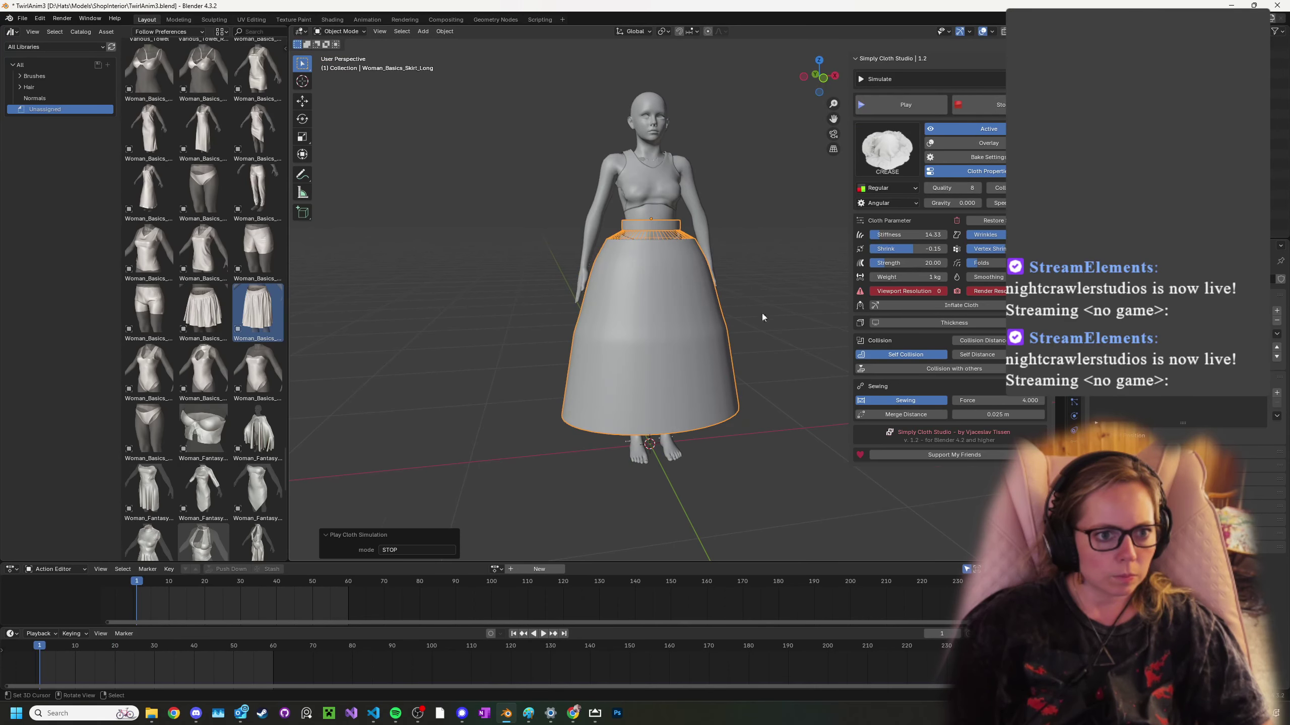
- Apply the Silk preset to the skirt's cloth and play the simulation through the spin
scroll(761, 317, up, 2)
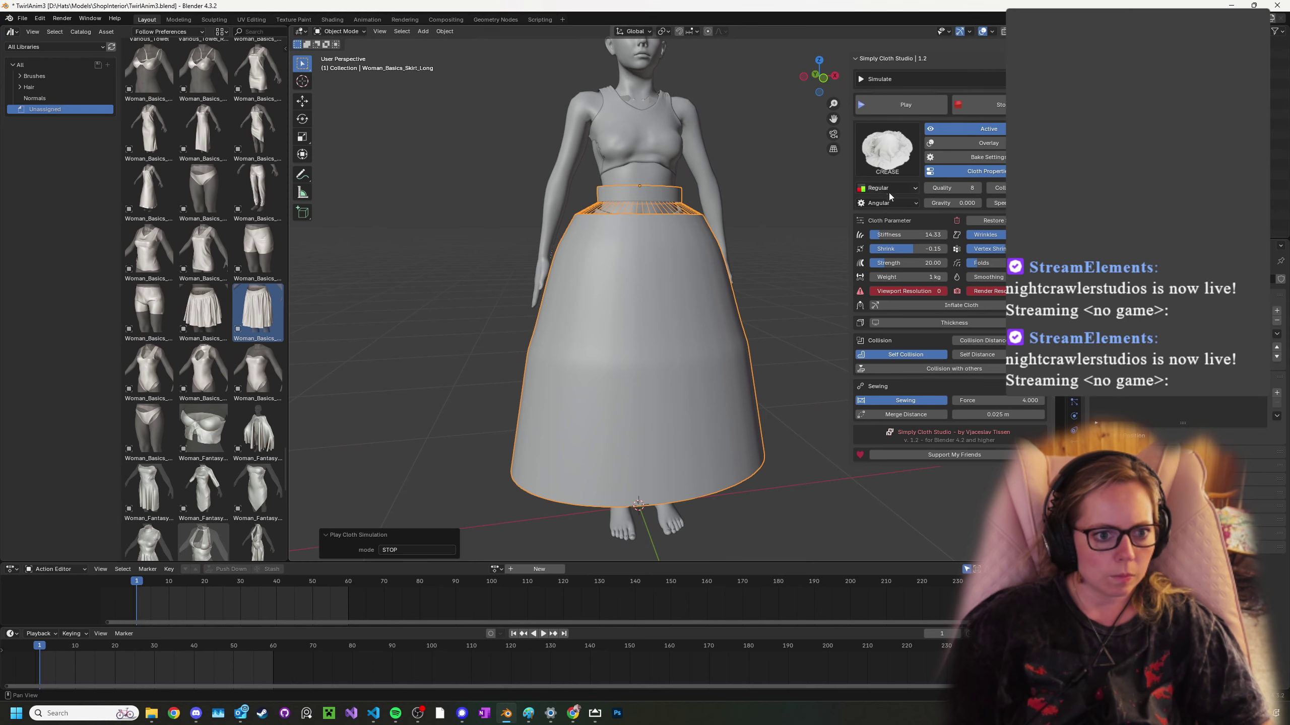
click(890, 173)
click(725, 209)
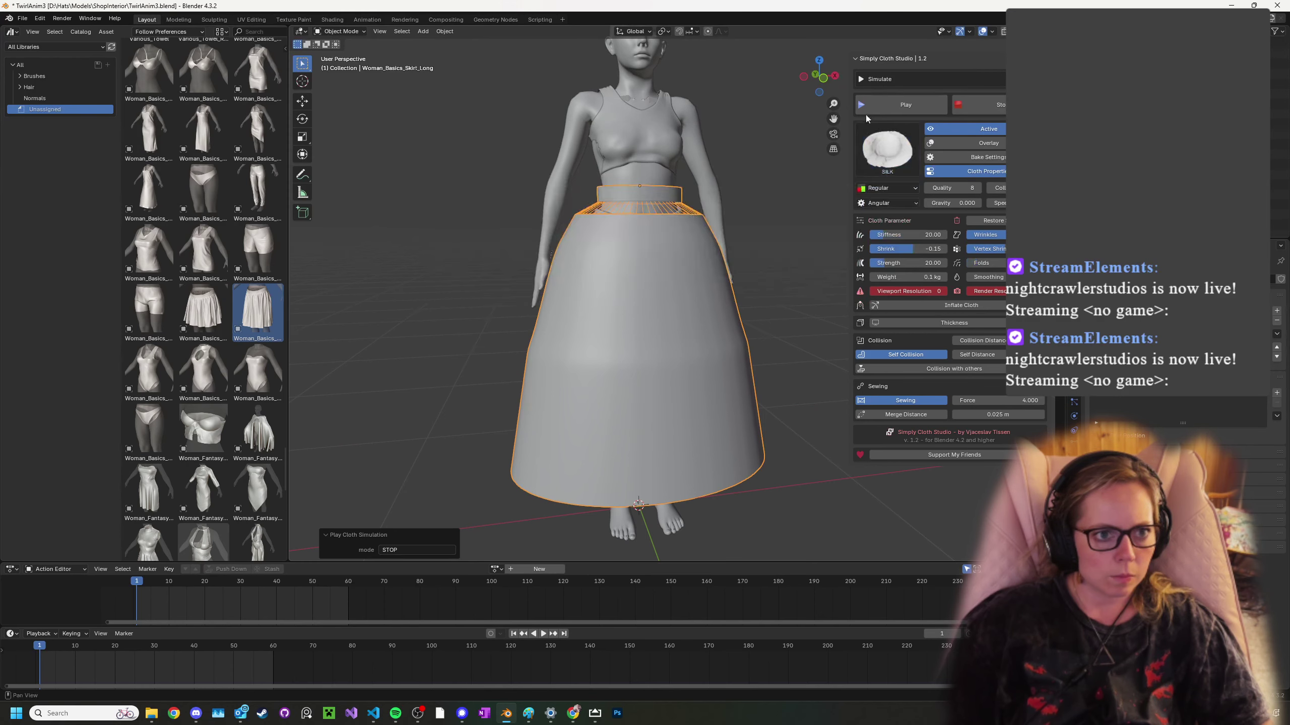
click(868, 107)
scroll(719, 284, down, 3)
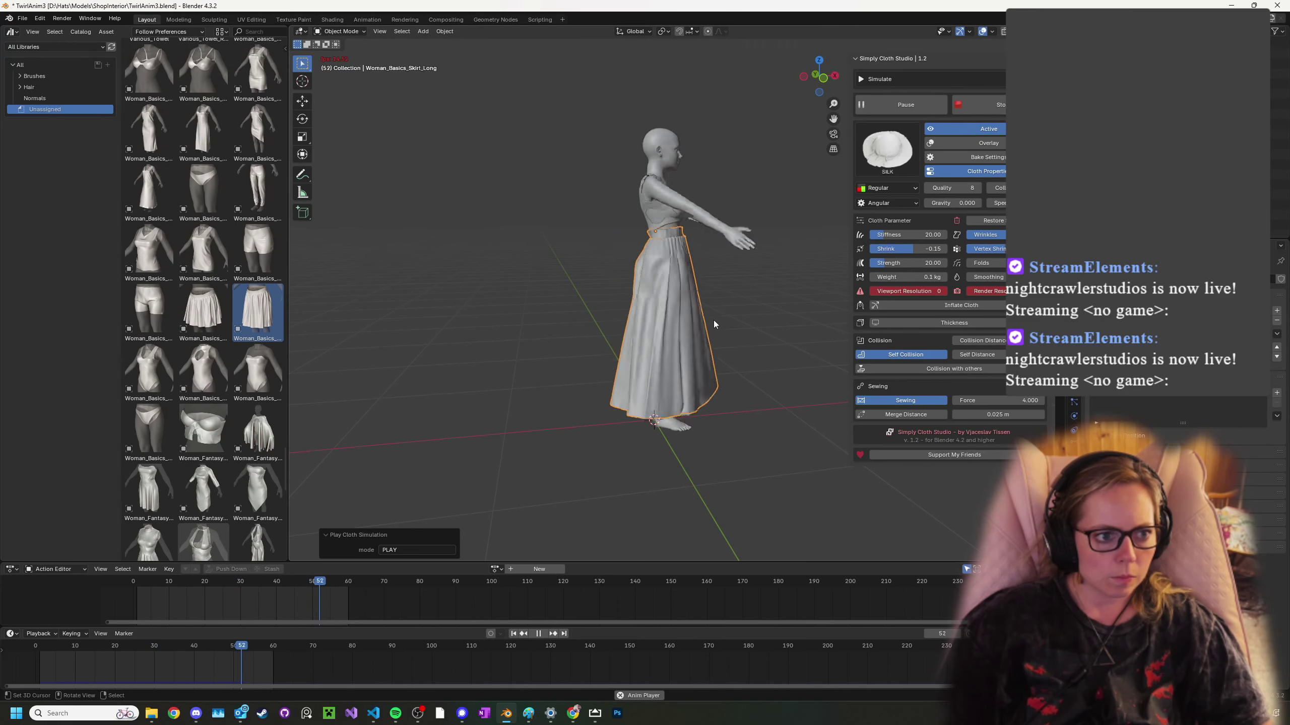
- Watch the silk skirt's motion through the spin from another angle and stop the cloth simulation
scroll(711, 322, down, 3)
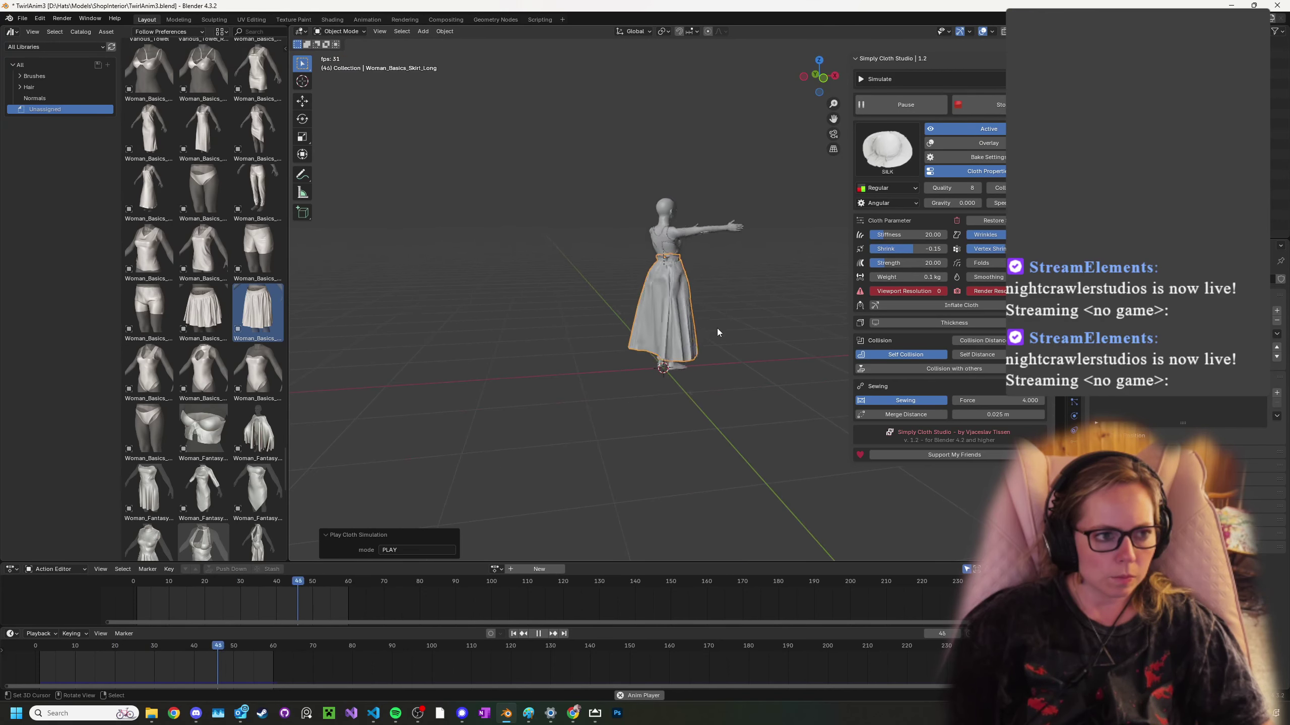
middle_drag(719, 369, 701, 373)
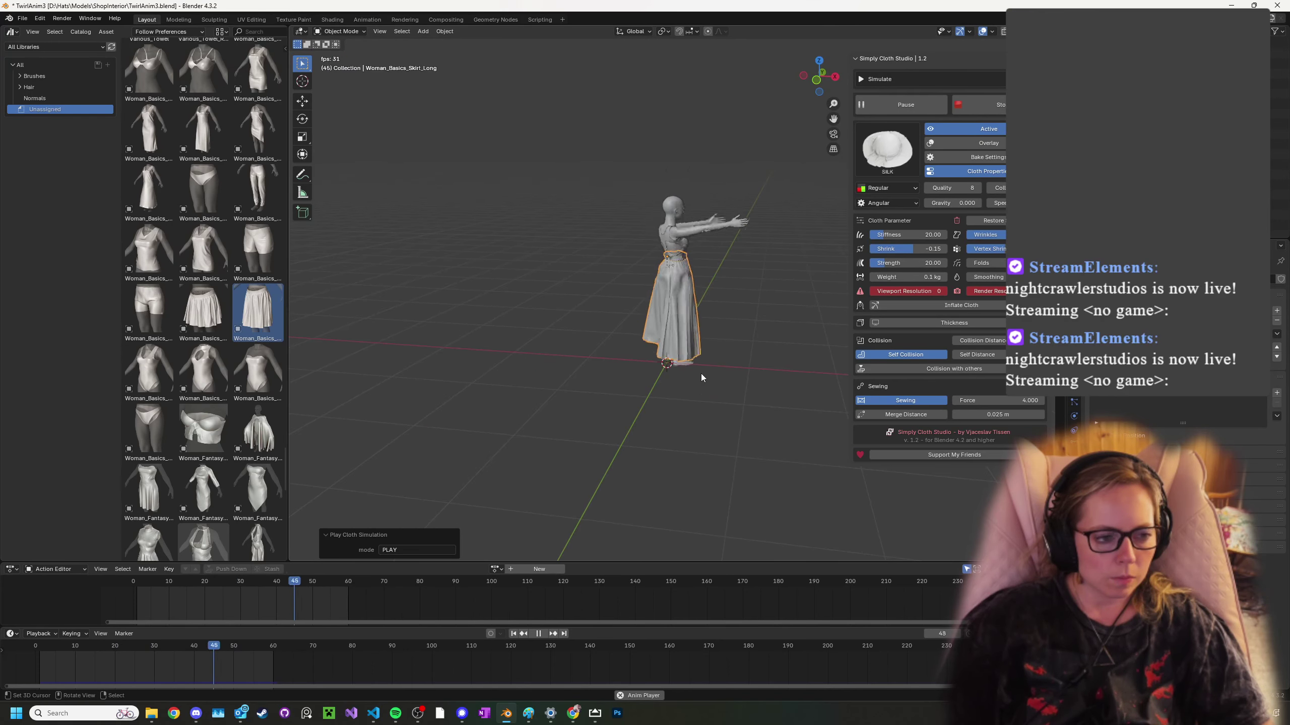
click(989, 109)
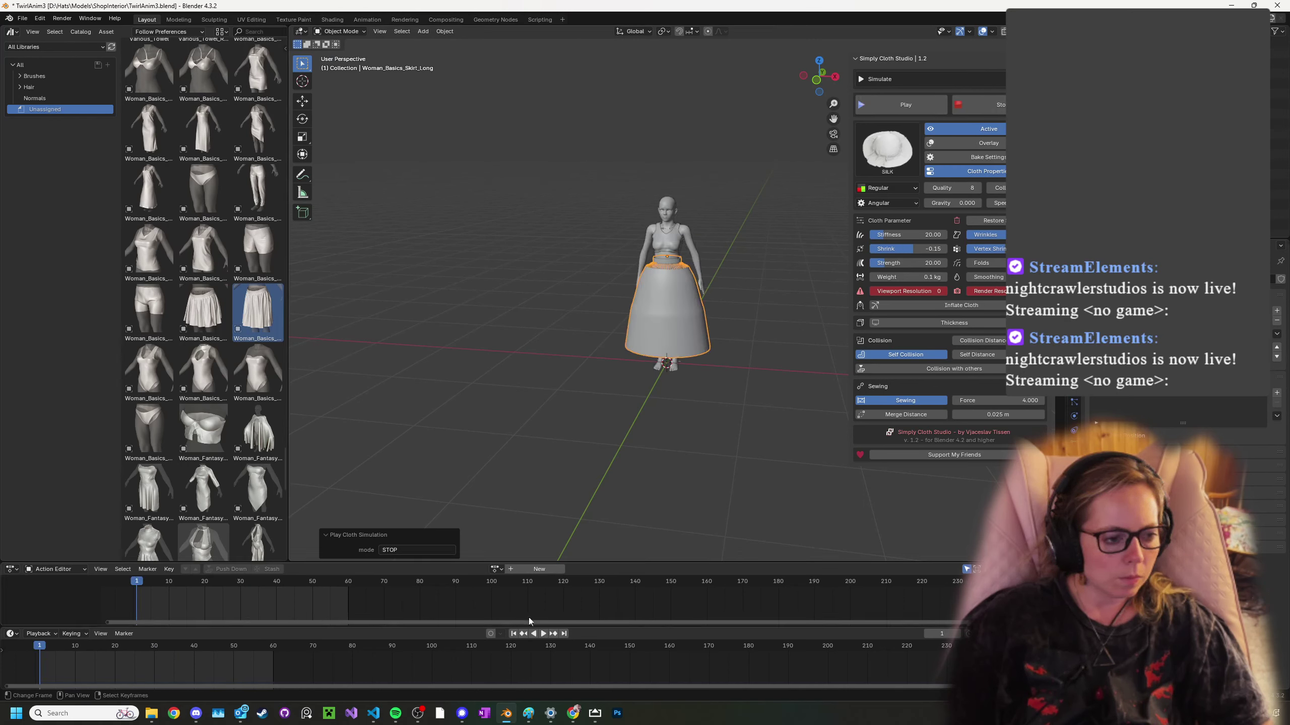
- Assign the existing Spin action to the long skirt in the Action Editor
click(67, 570)
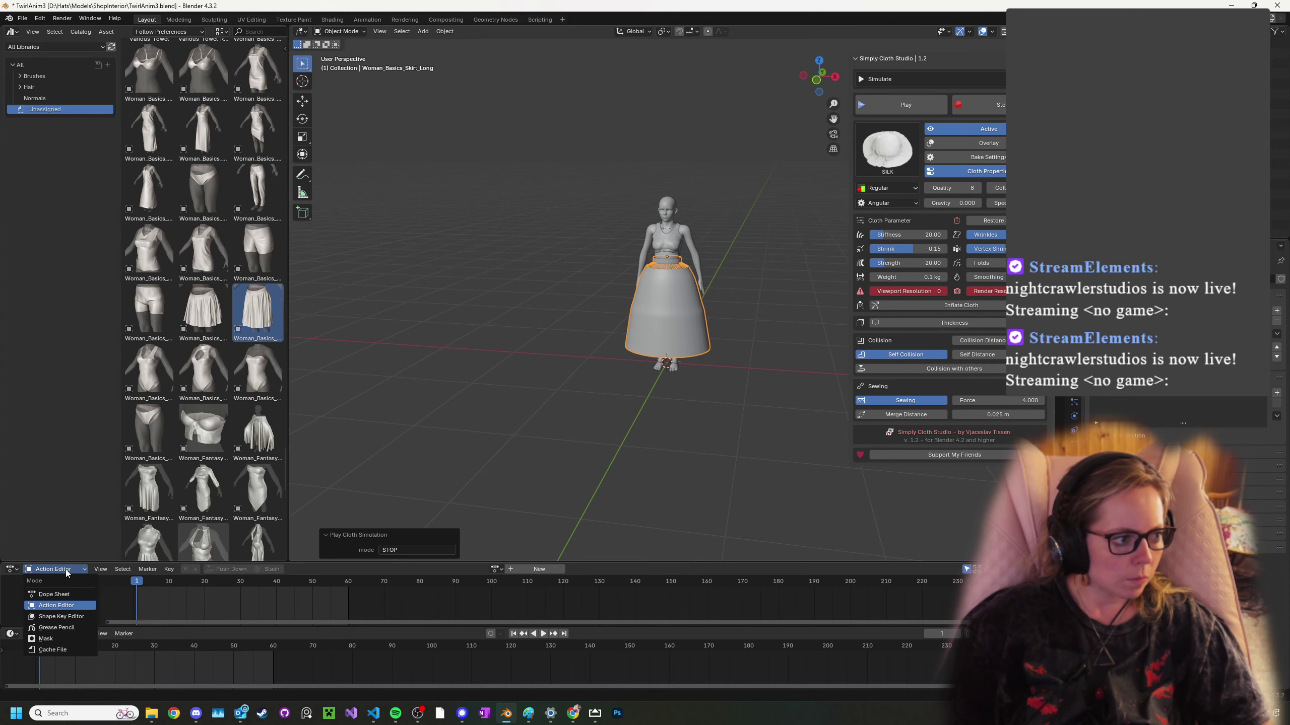
click(496, 569)
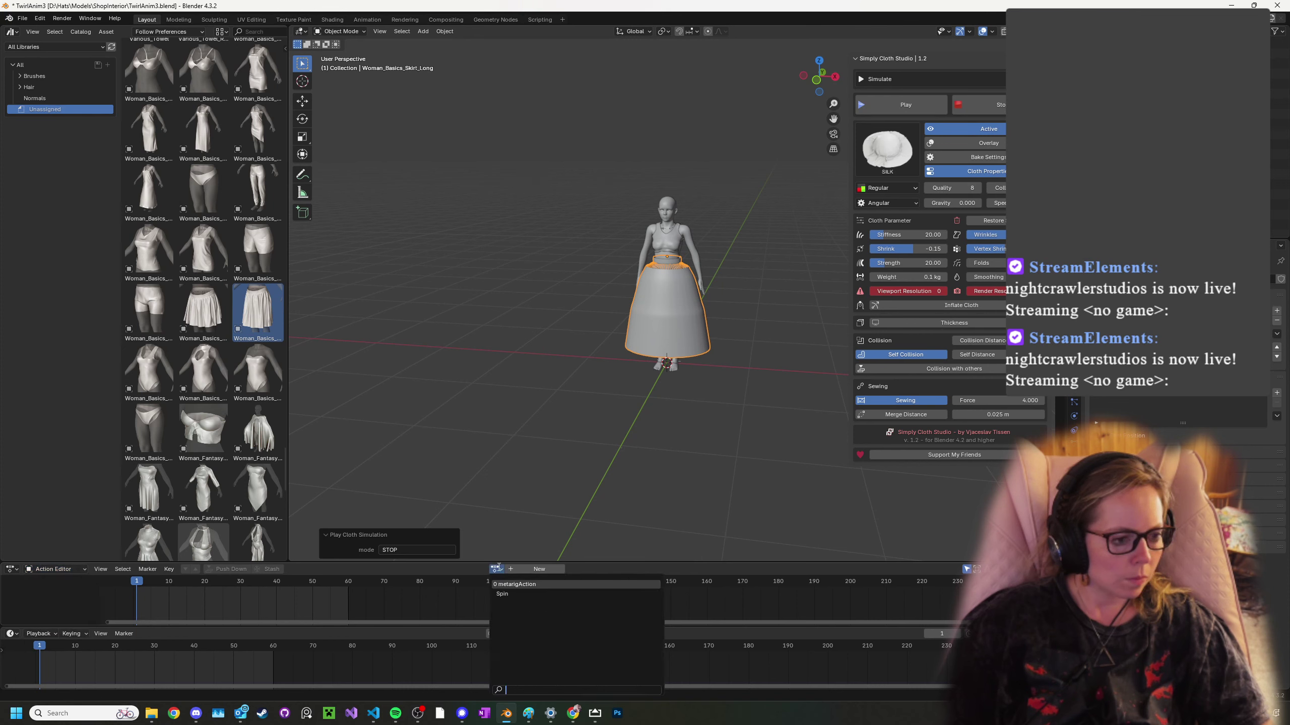
click(507, 595)
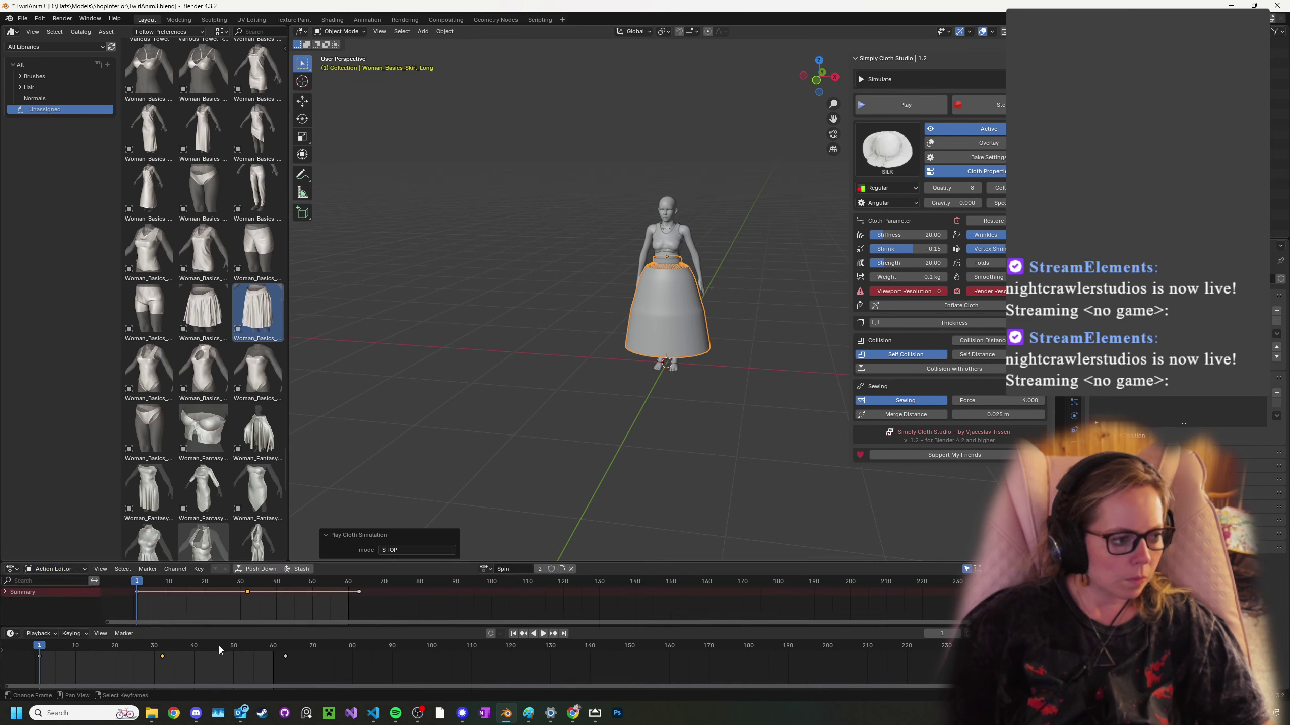
click(70, 634)
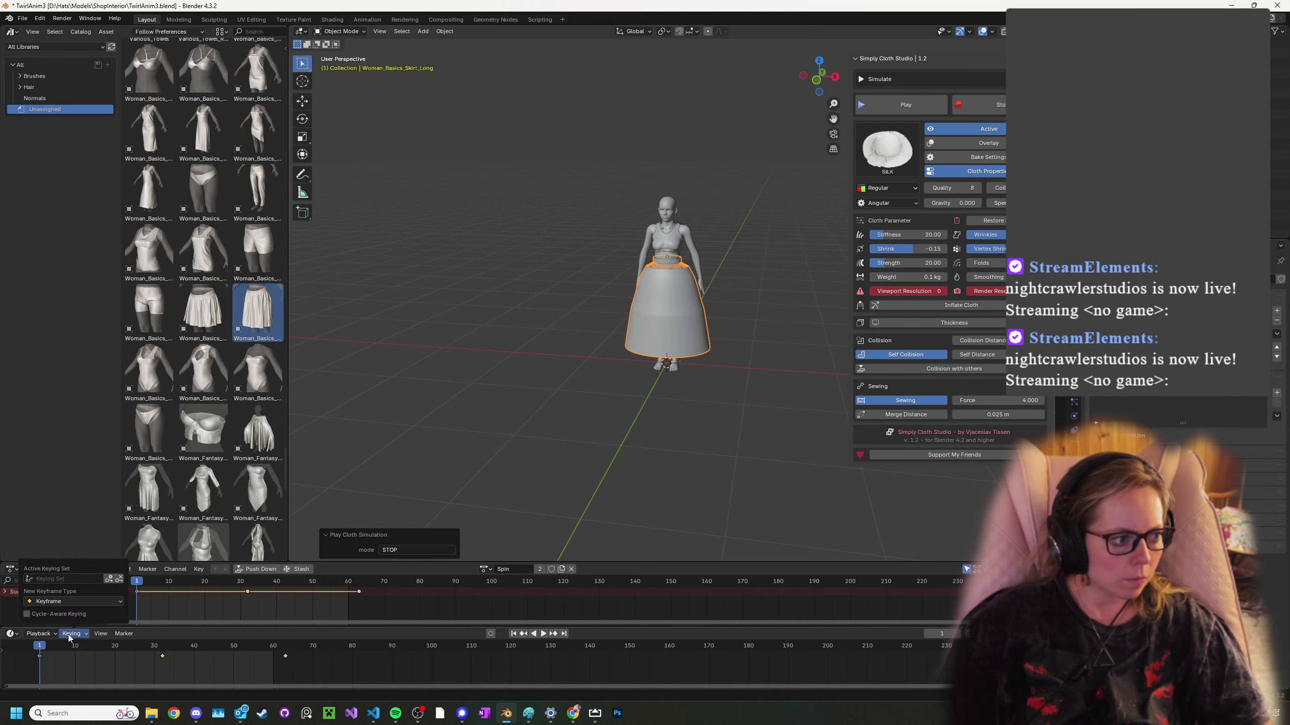
click(50, 635)
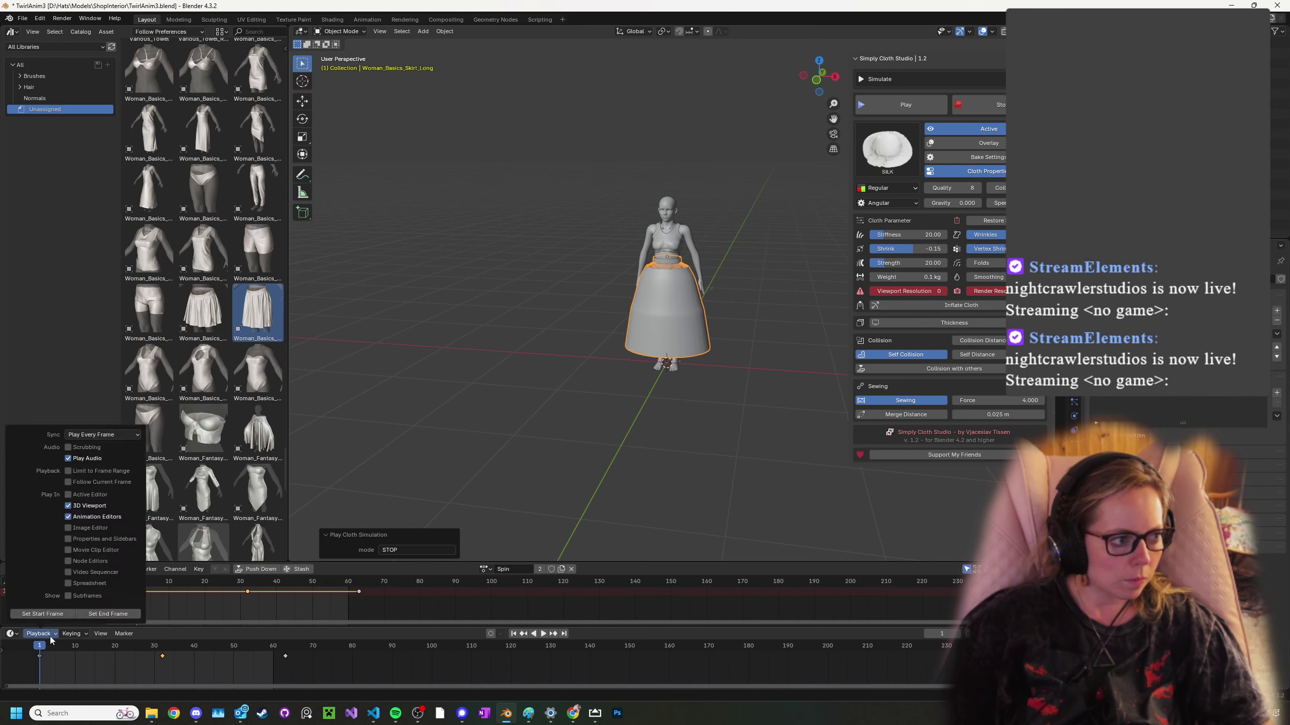
click(50, 638)
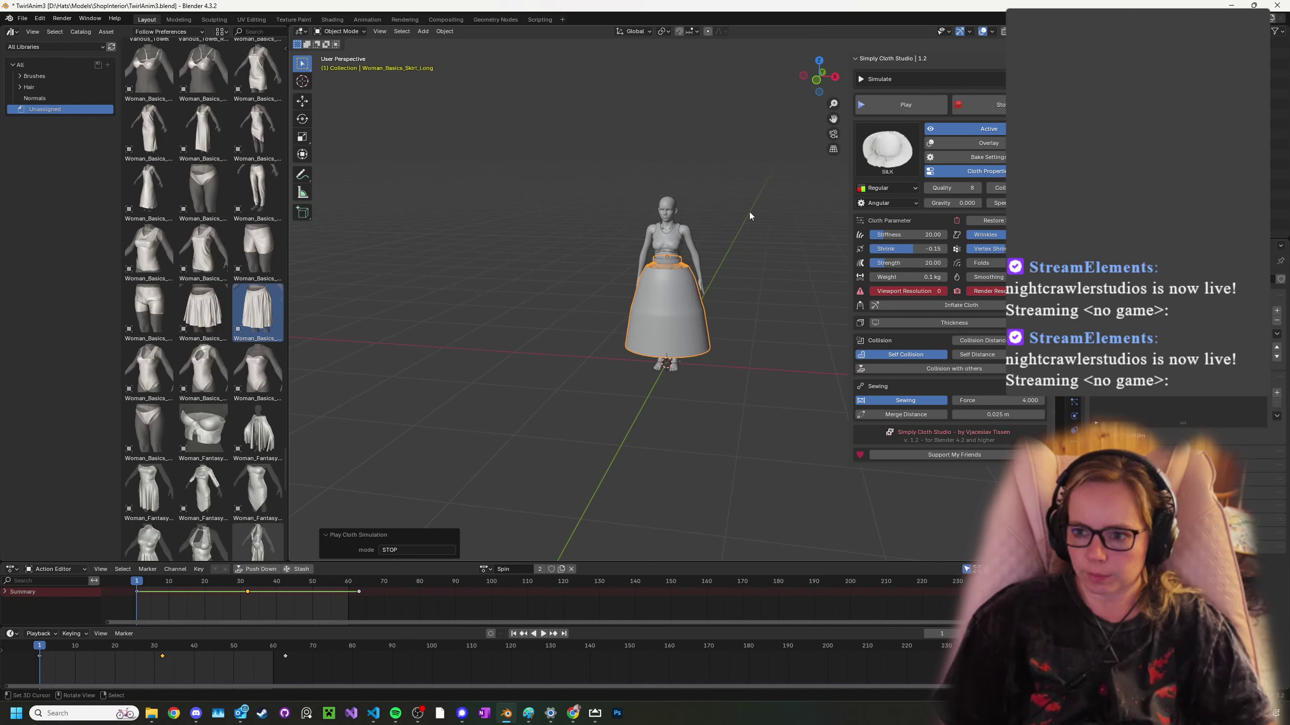
- Inspect the skirt's waistband and waist gathers up close, and save the file TwirlAnim3.blend
scroll(708, 204, up, 5)
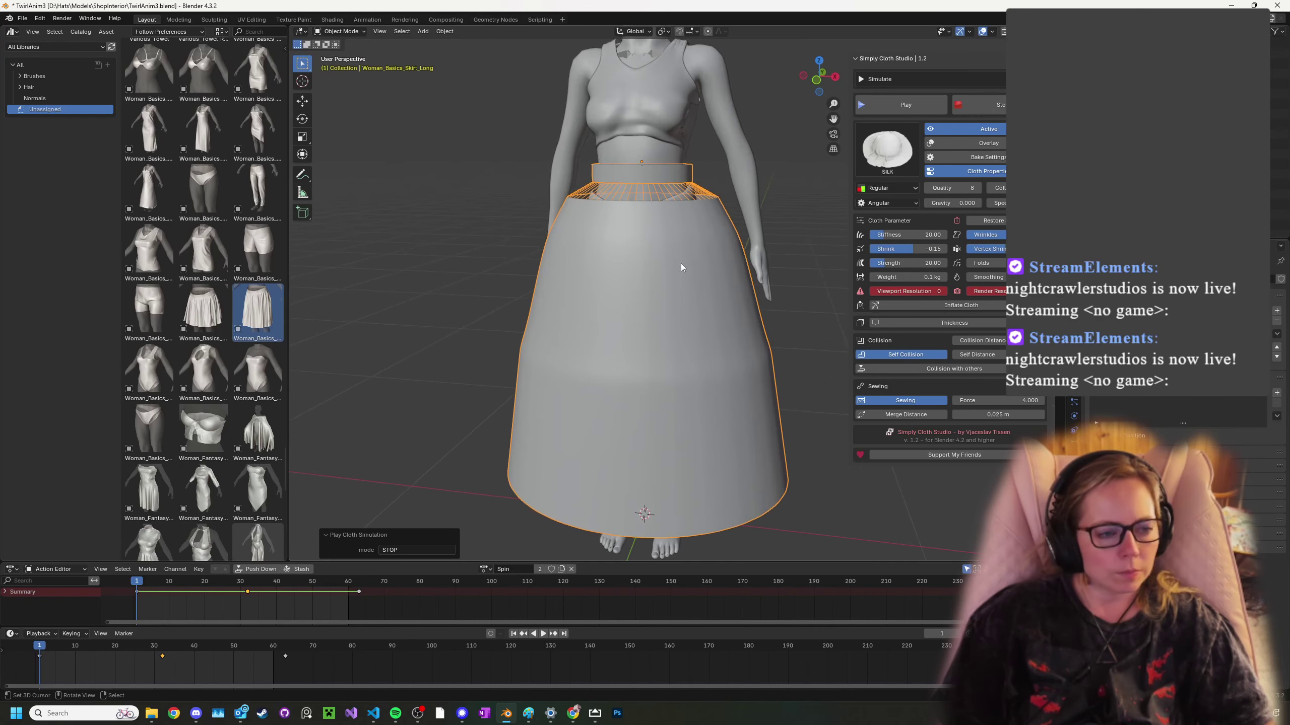
middle_drag(681, 263, 726, 315)
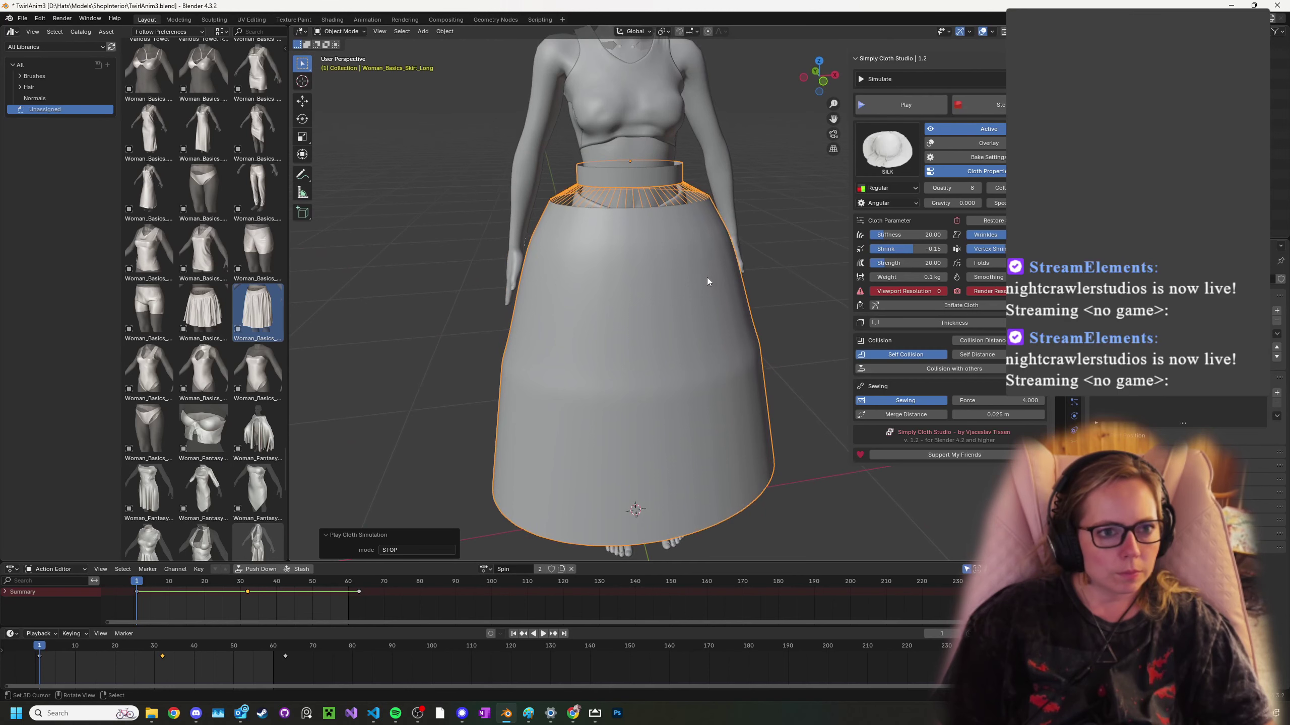
scroll(707, 278, down, 5)
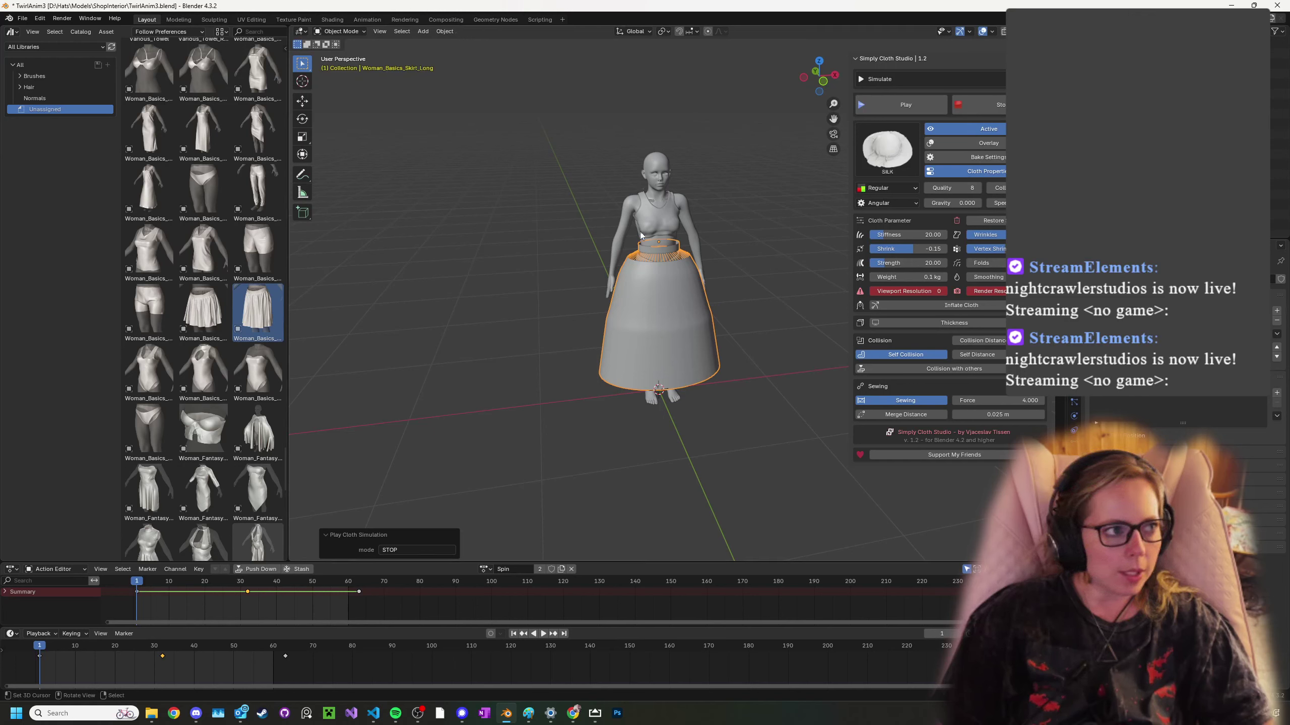
key(ctrl+s)
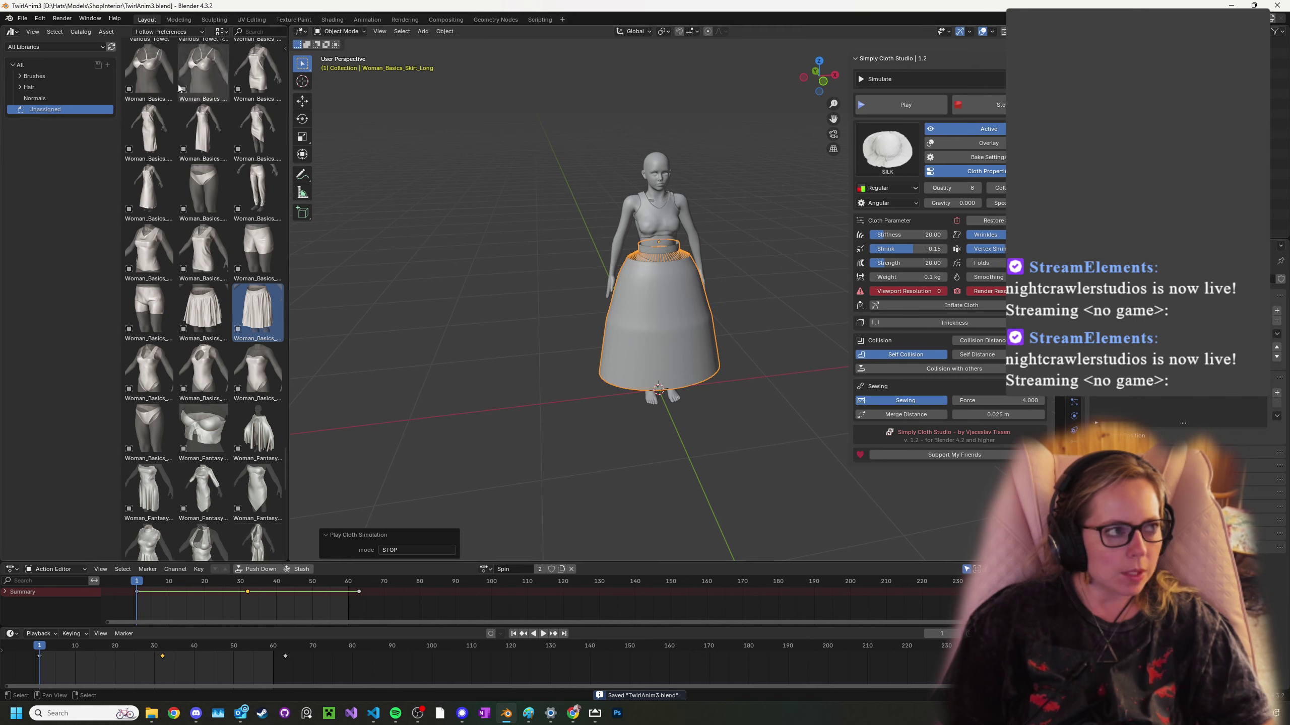